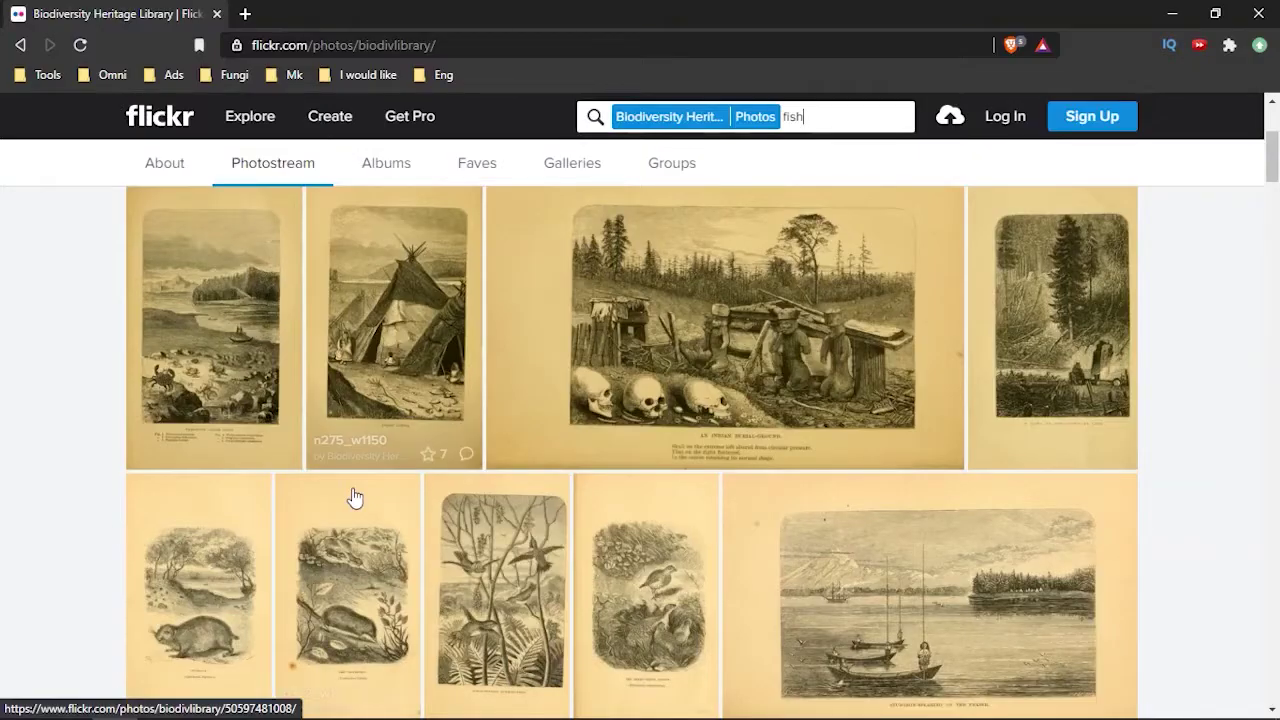
Open Domestika's Mis cursos page in a new browser tab via the 'dome' suggestion
click(245, 14)
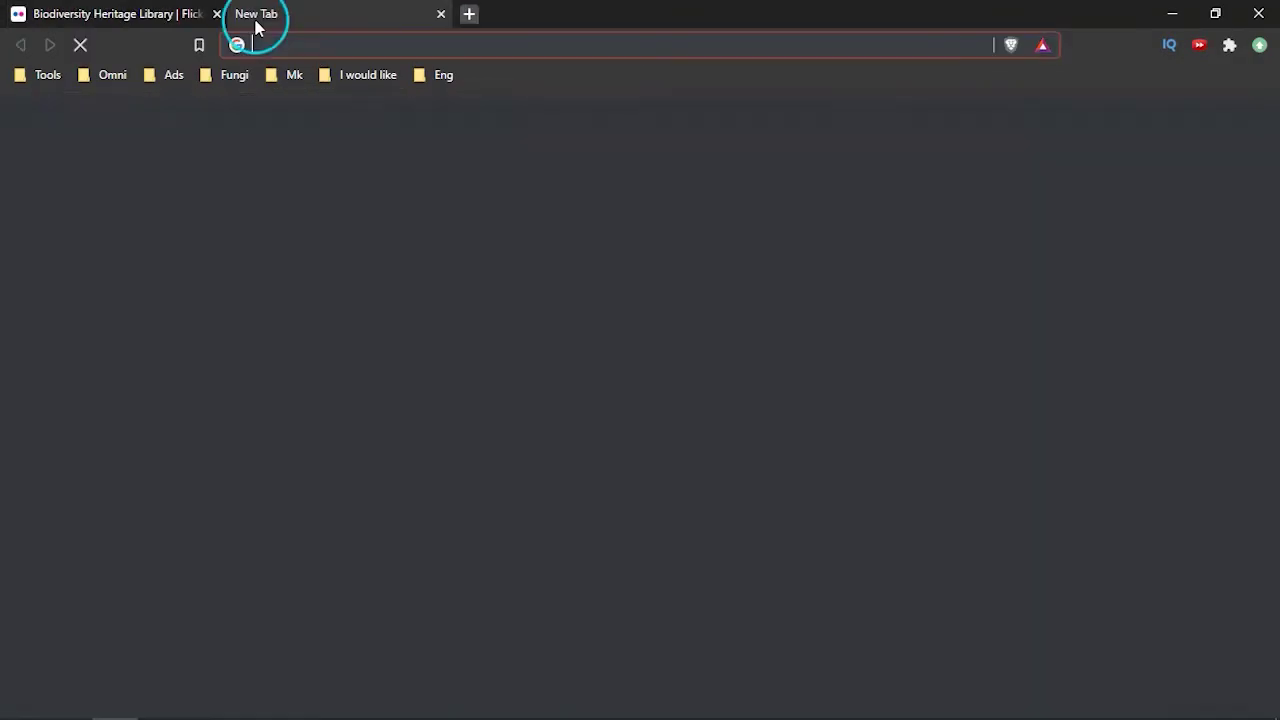
text(dome)
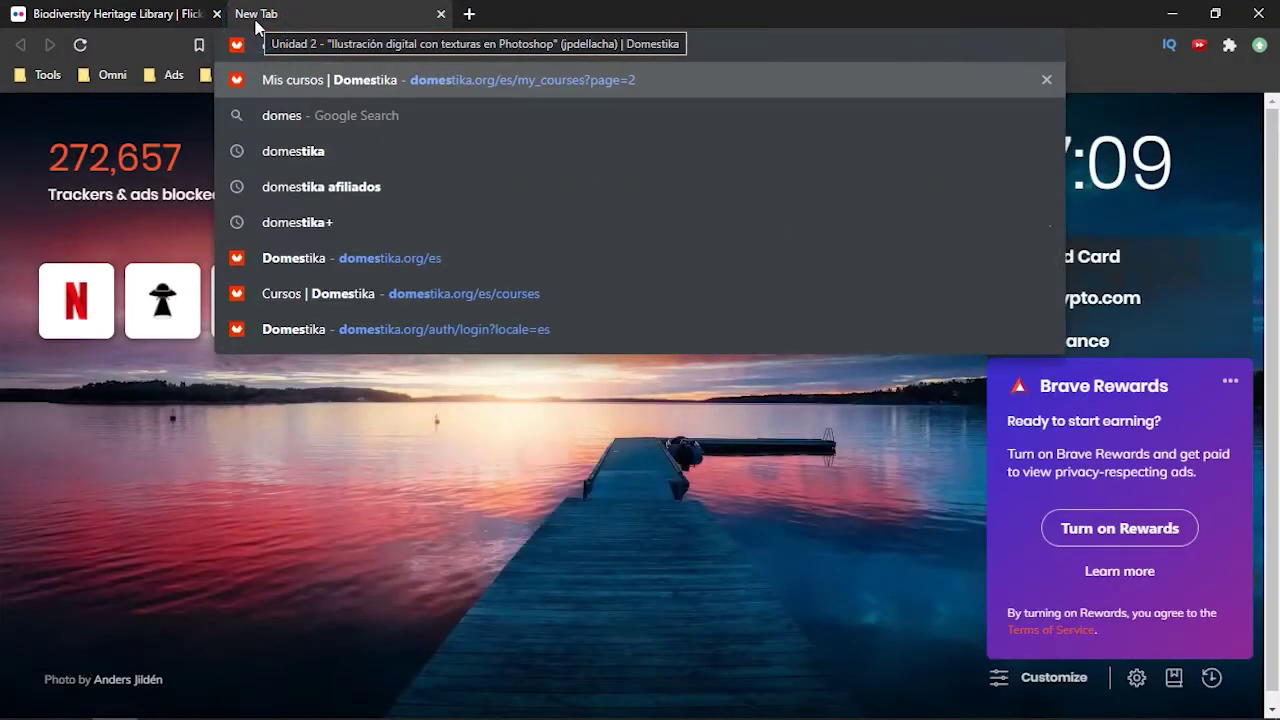
key(Return)
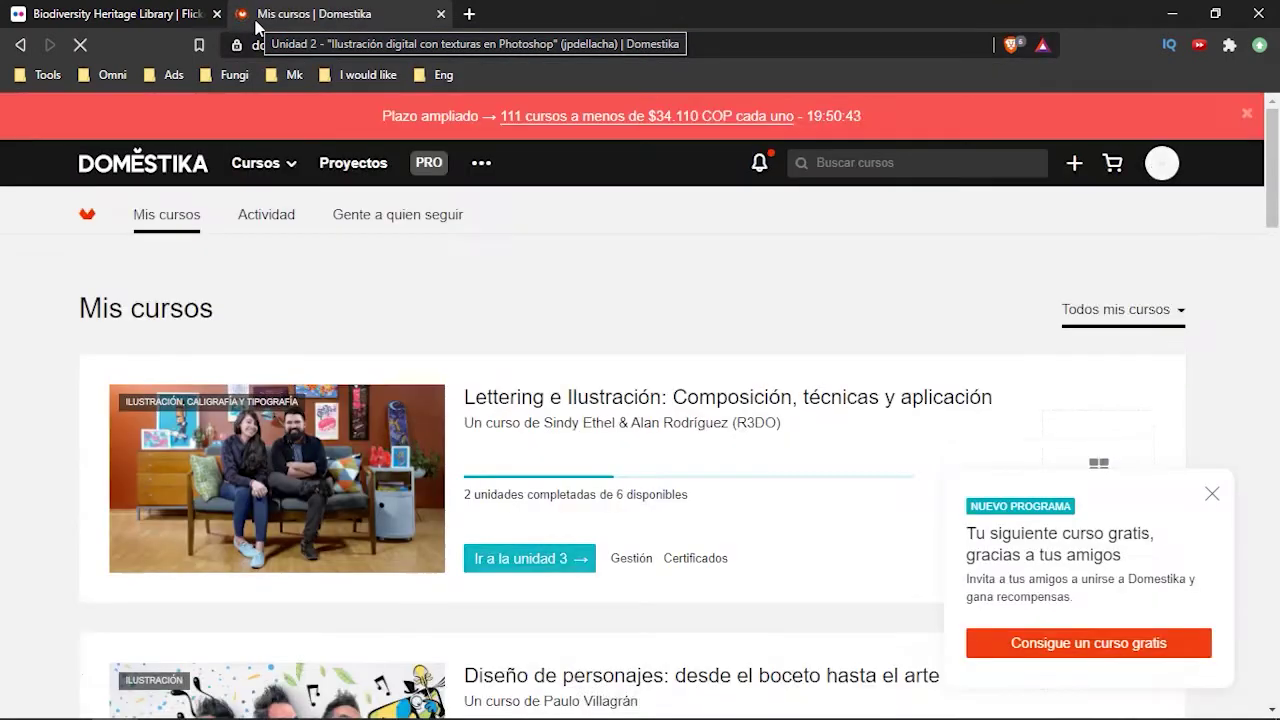
Browse the enrolled courses, return to the first page, and close the Domestika tab
scroll(640, 400, down, 5)
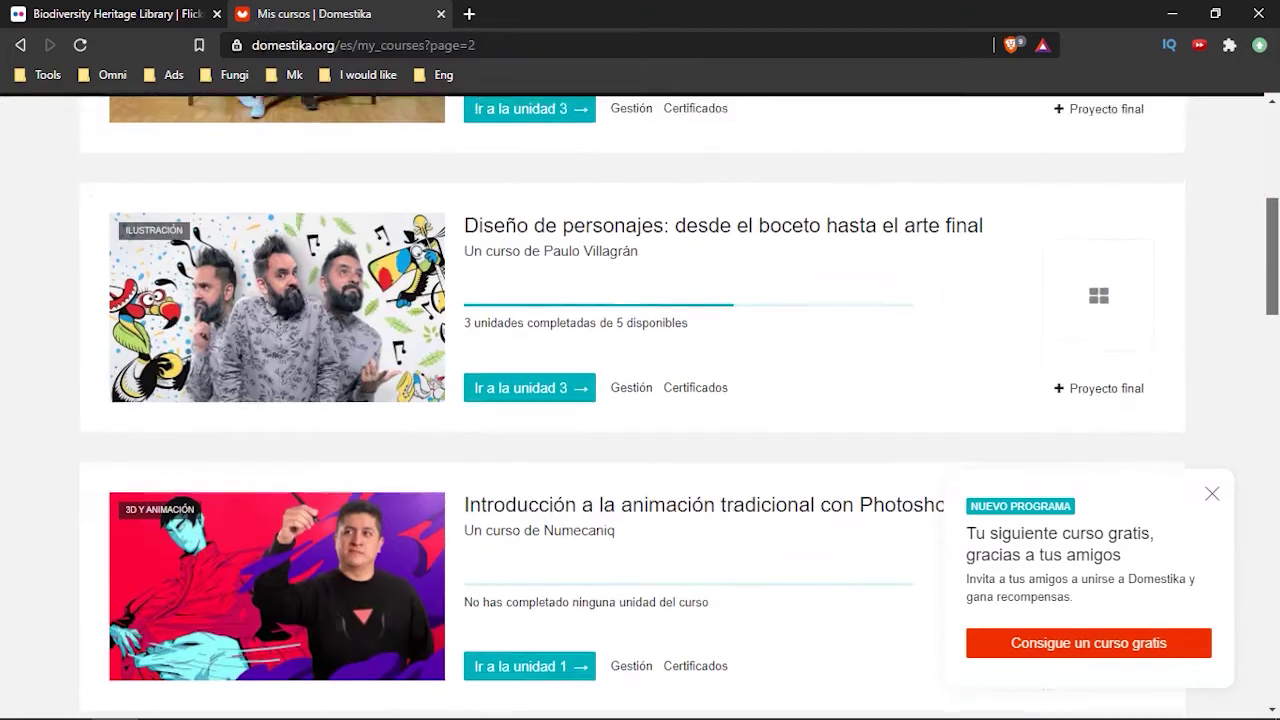
scroll(640, 400, down, 5)
scroll(640, 400, down, 4)
scroll(640, 400, up, 1)
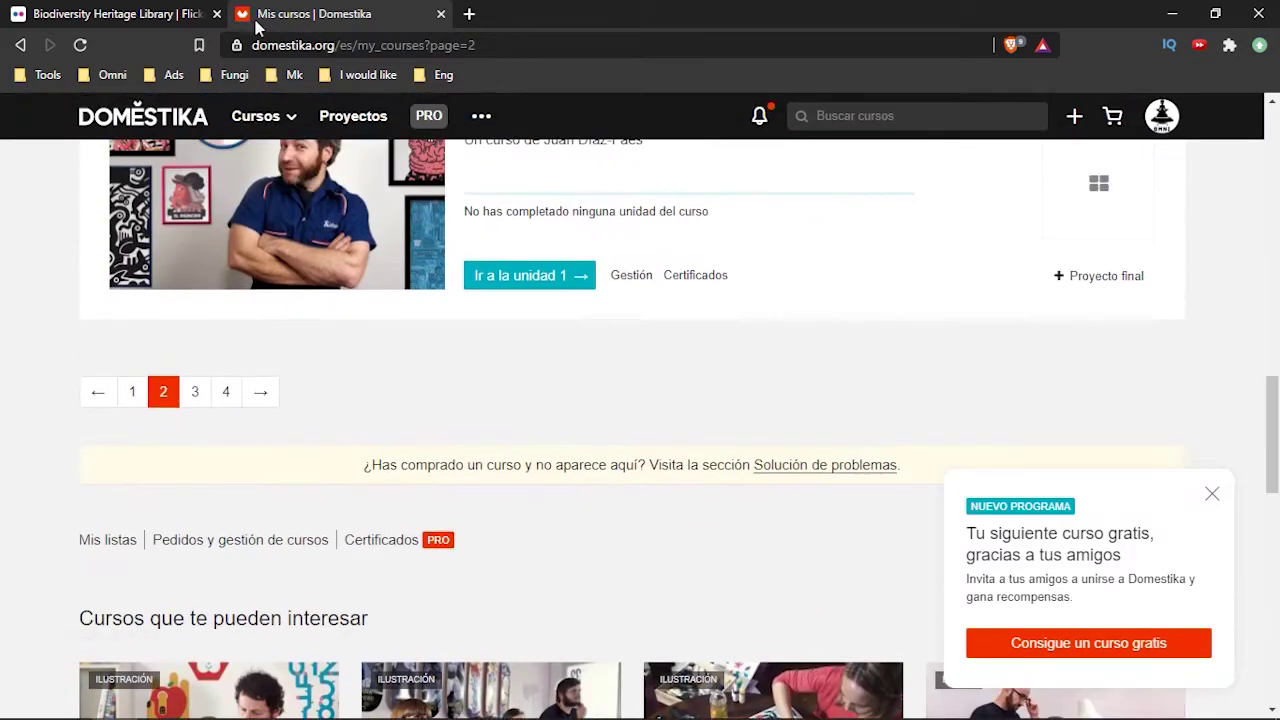
key(alt+Left)
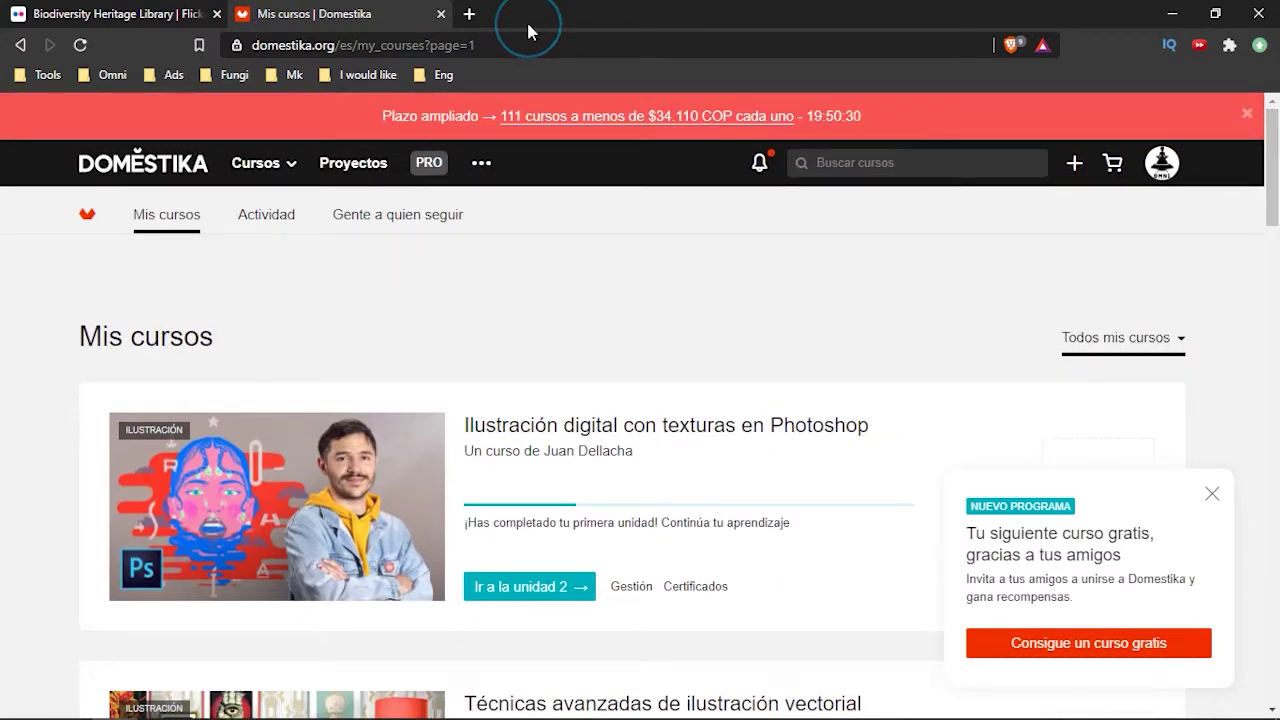
key(ctrl+w)
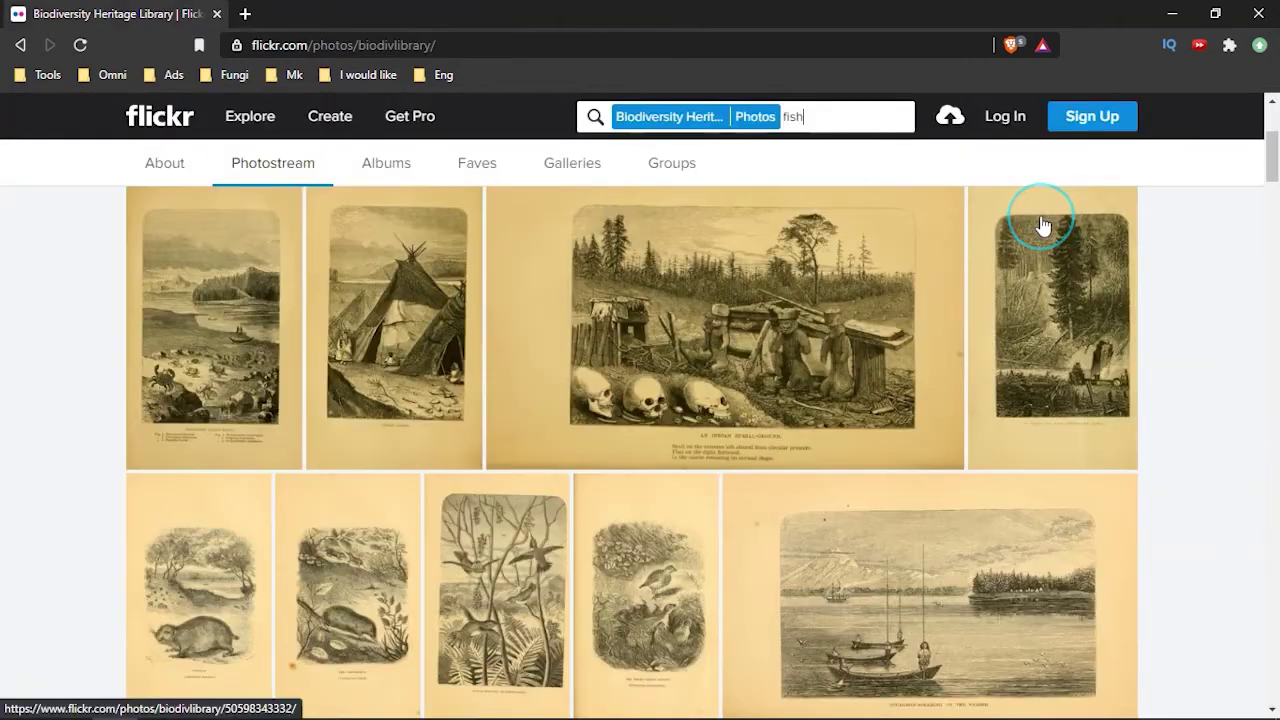
Create a new 3000×3000 px document in Photoshop
key(alt+Tab)
key(alt+Tab)
click(42, 10)
click(40, 30)
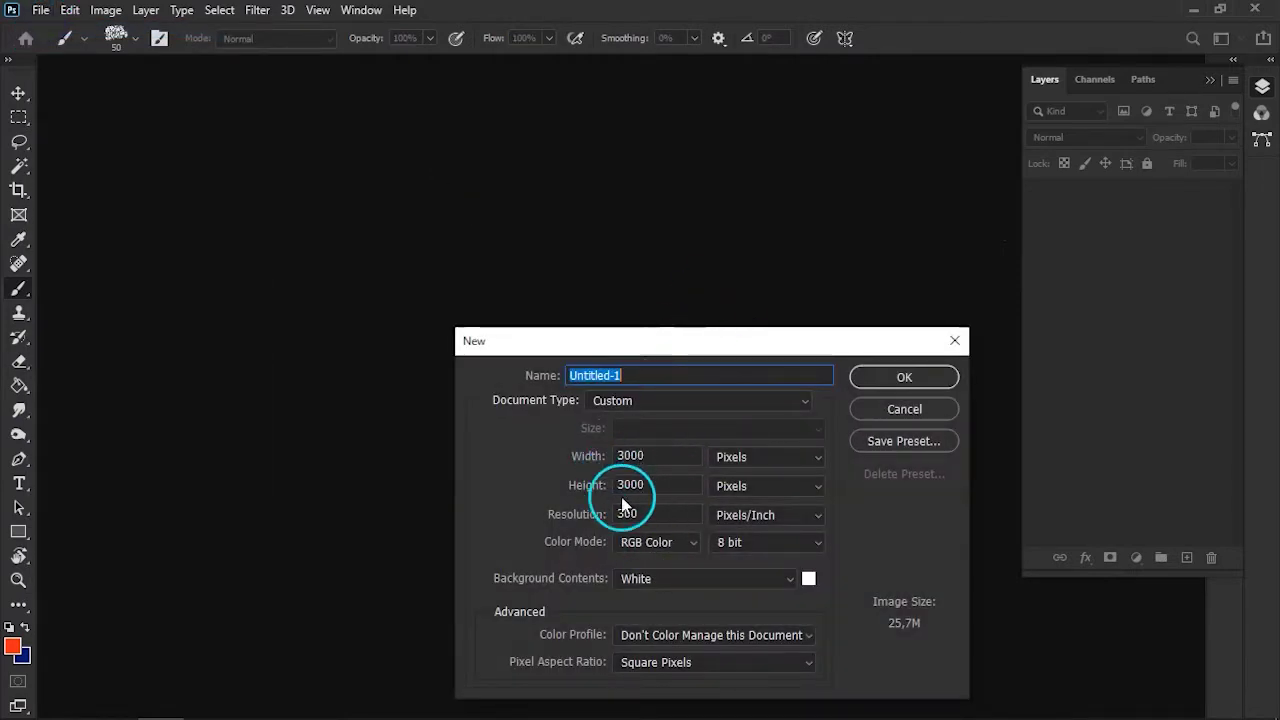
click(903, 378)
Browse the library's fish engravings on the Flickr photostream for reference
key(alt+Tab)
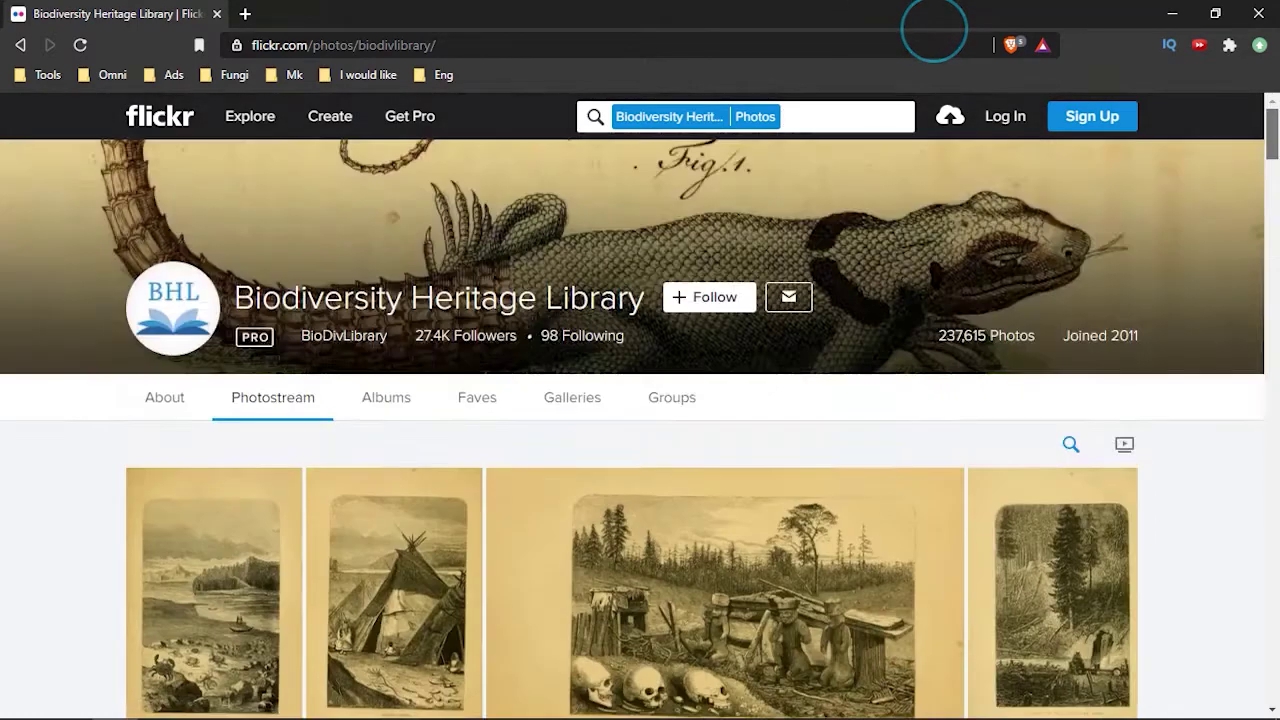
scroll(632, 450, down, 1)
scroll(632, 450, down, 4)
scroll(632, 450, down, 3)
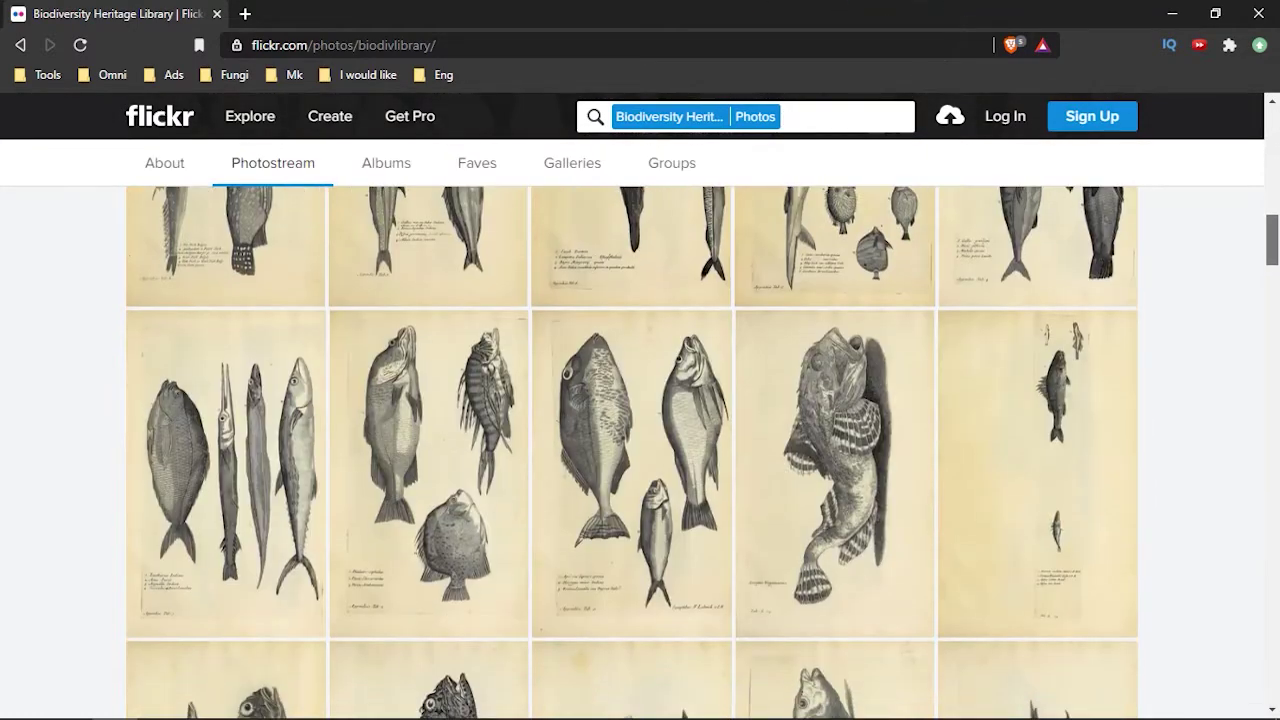
scroll(632, 450, up, 10)
Drag the fish image from the BORRAR folder onto the Untitled-1 canvas
key(alt+Tab)
key(alt+Tab)
key(alt+Tab)
key(alt+Tab)
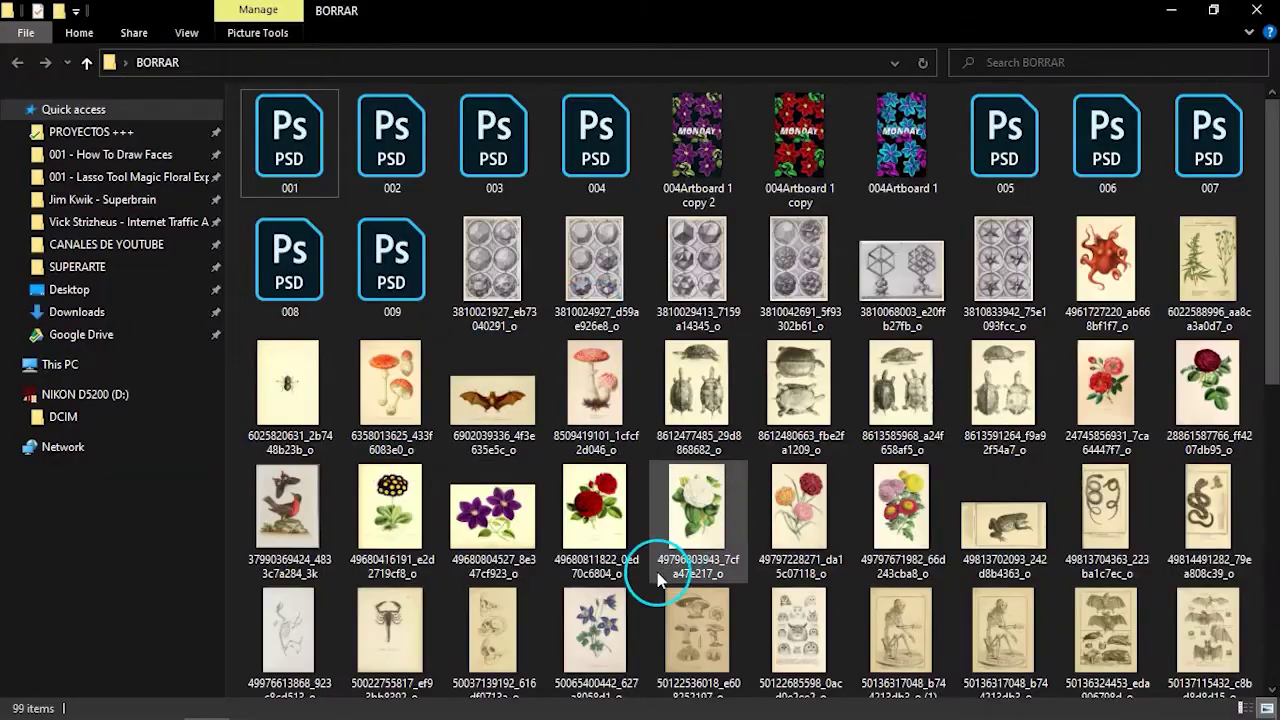
scroll(1100, 370, down, 2)
scroll(1070, 370, down, 1)
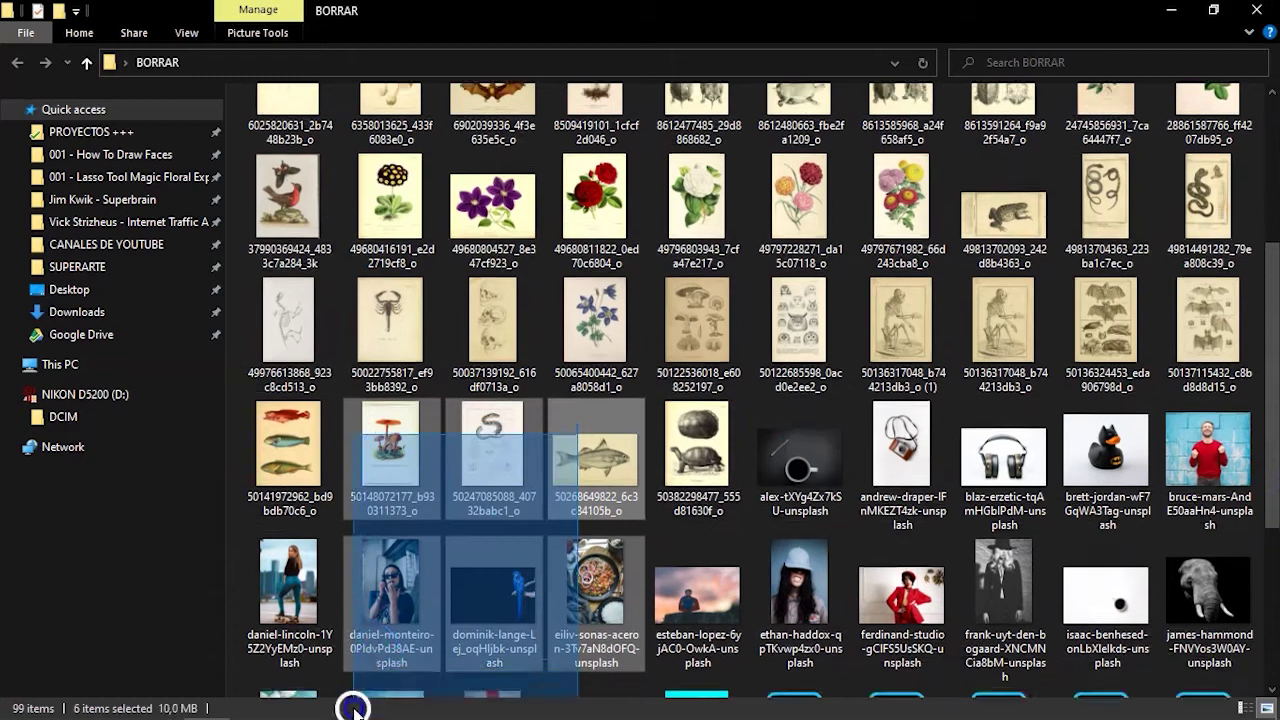
mouse_move(585, 453)
mouse_down()
mouse_move(625, 440)
mouse_move(595, 483)
mouse_move(555, 375)
mouse_up()
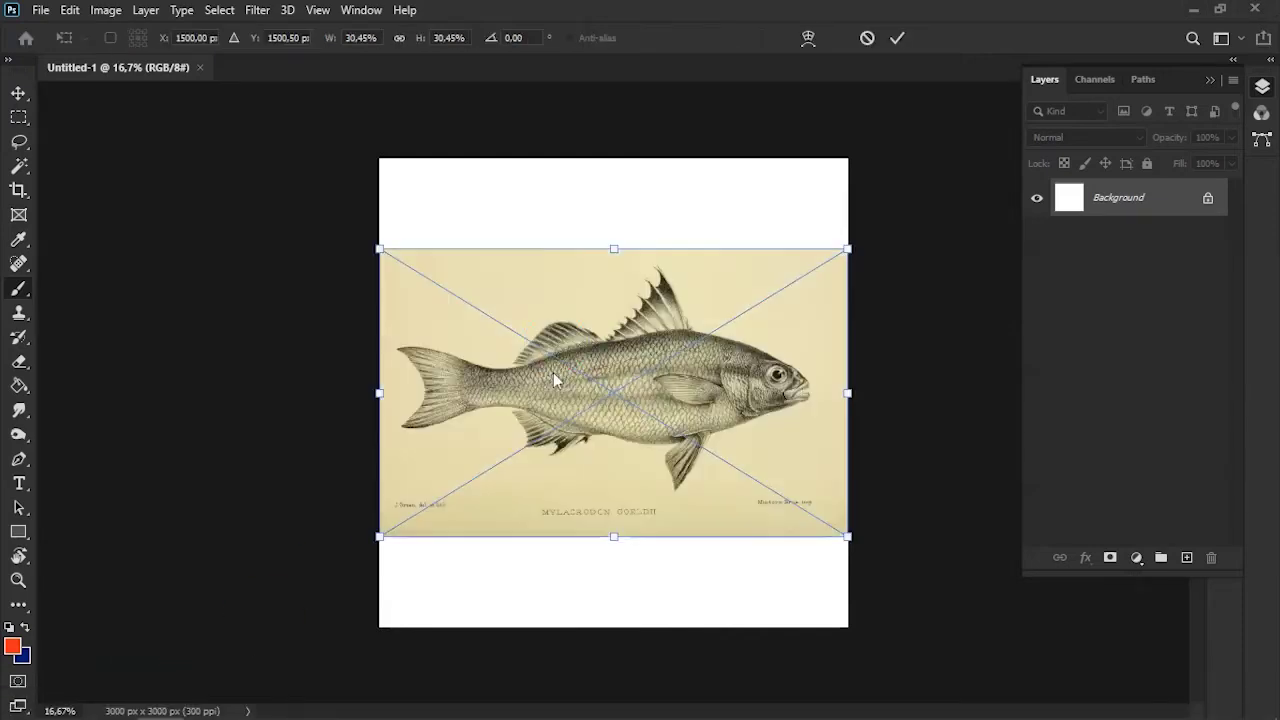
Place the fish engraving on the canvas at 46% opacity
click(1231, 138)
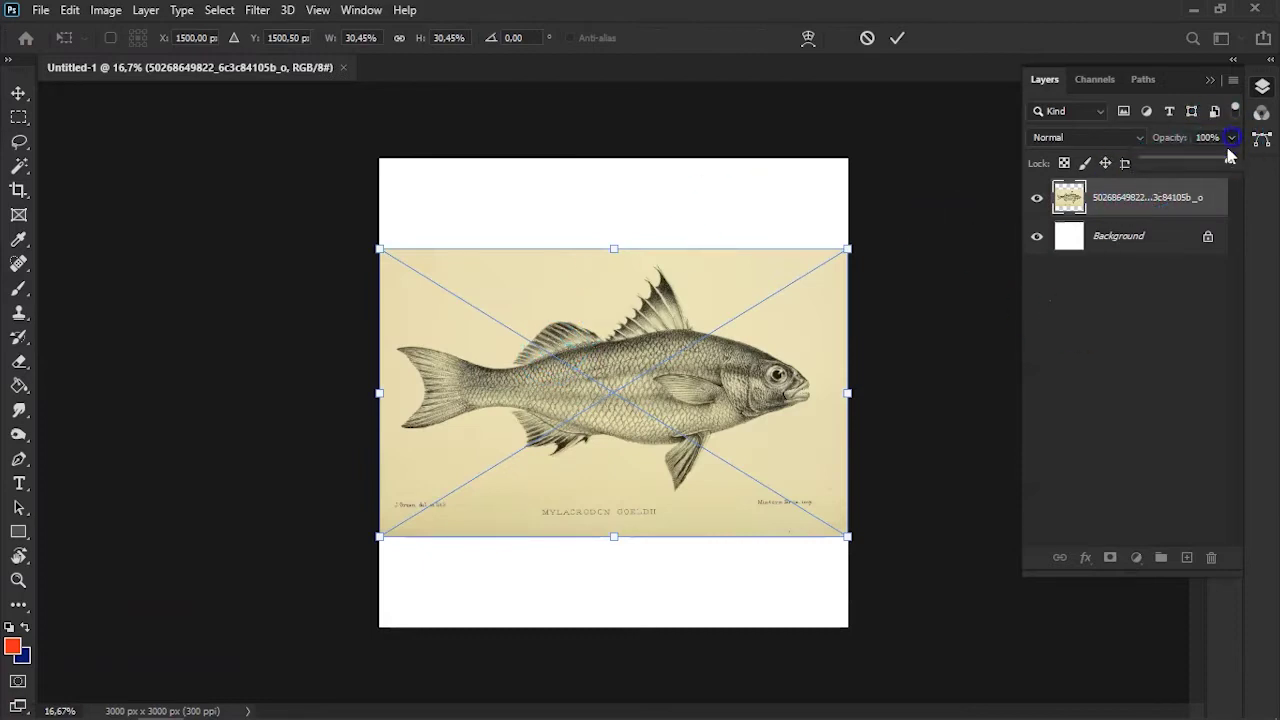
drag(1190, 163, 1184, 168)
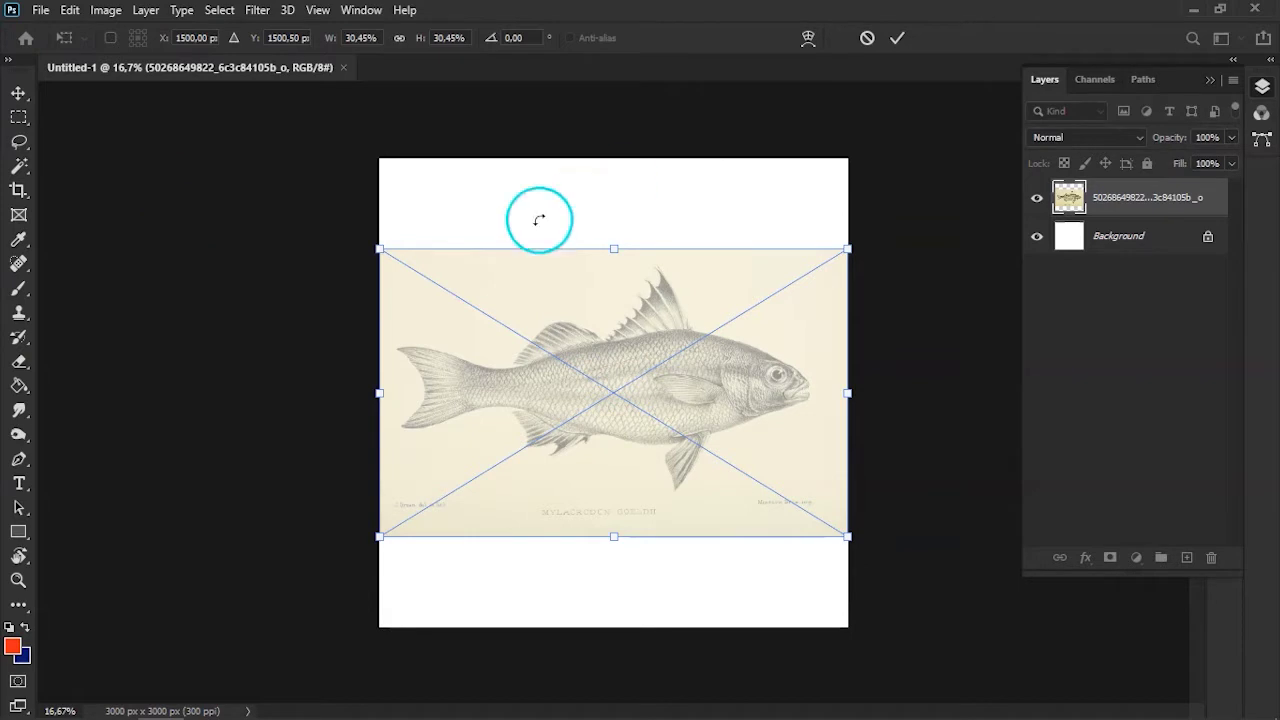
click(19, 94)
text(46)
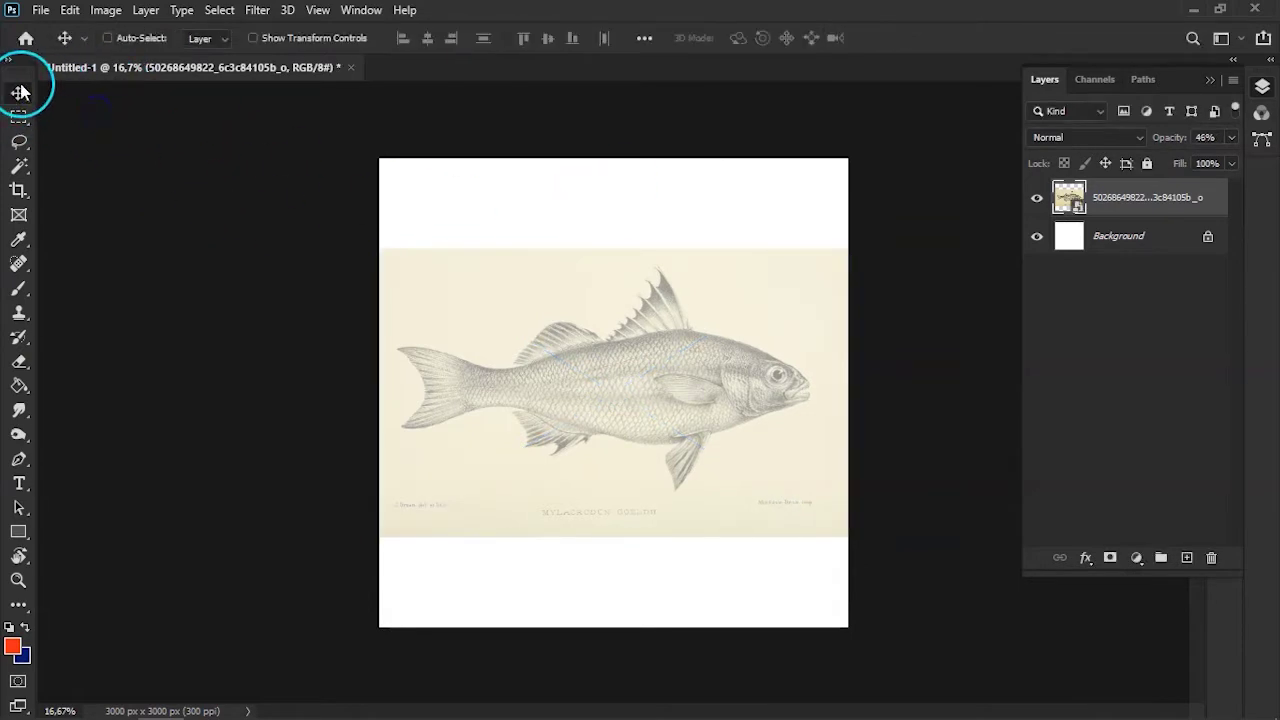
Add an empty layer named 'Template' above the fish and zoom in on it
click(1187, 557)
double_click(1108, 197)
text(Template)
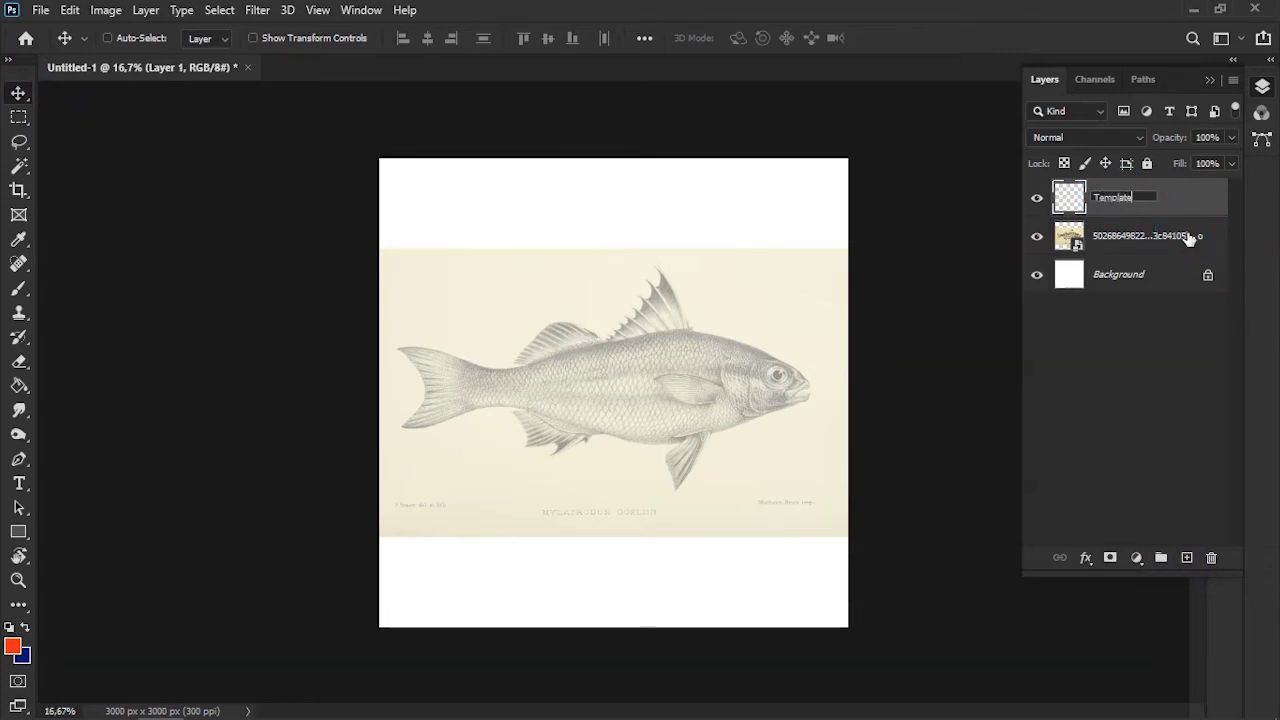
key(Return)
key(ctrl+plus)
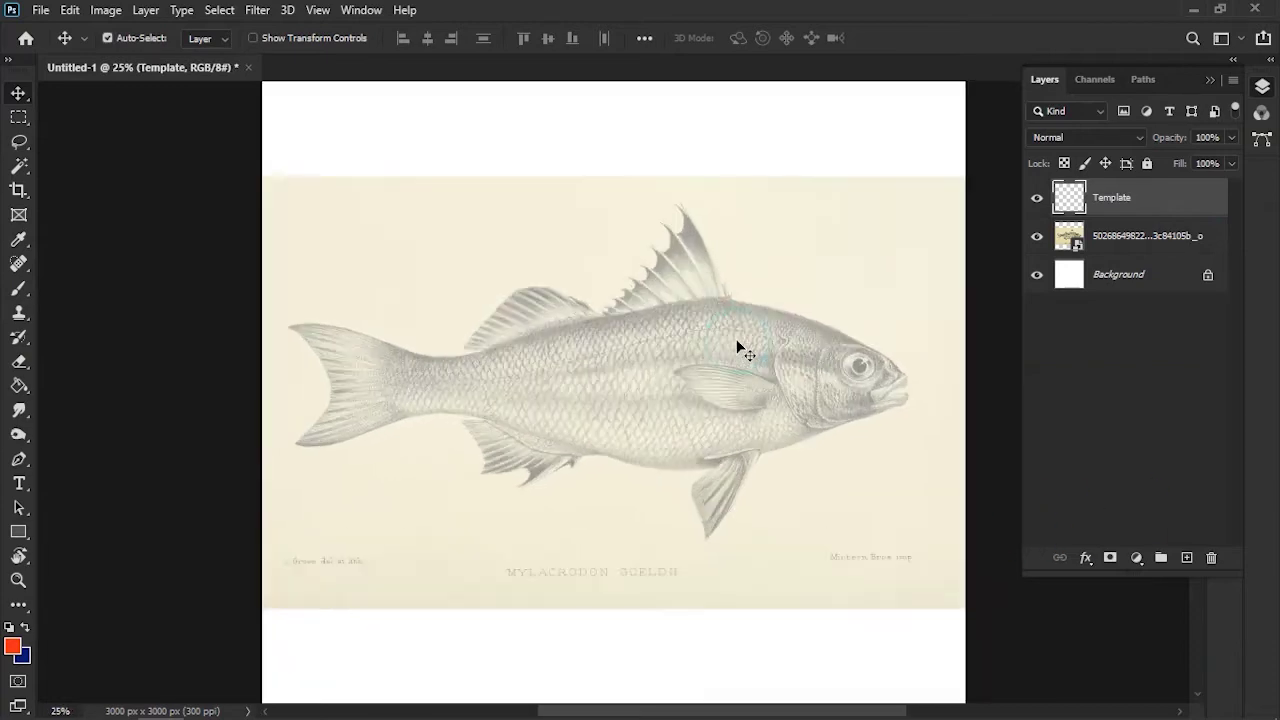
key(ctrl+plus)
click(391, 114)
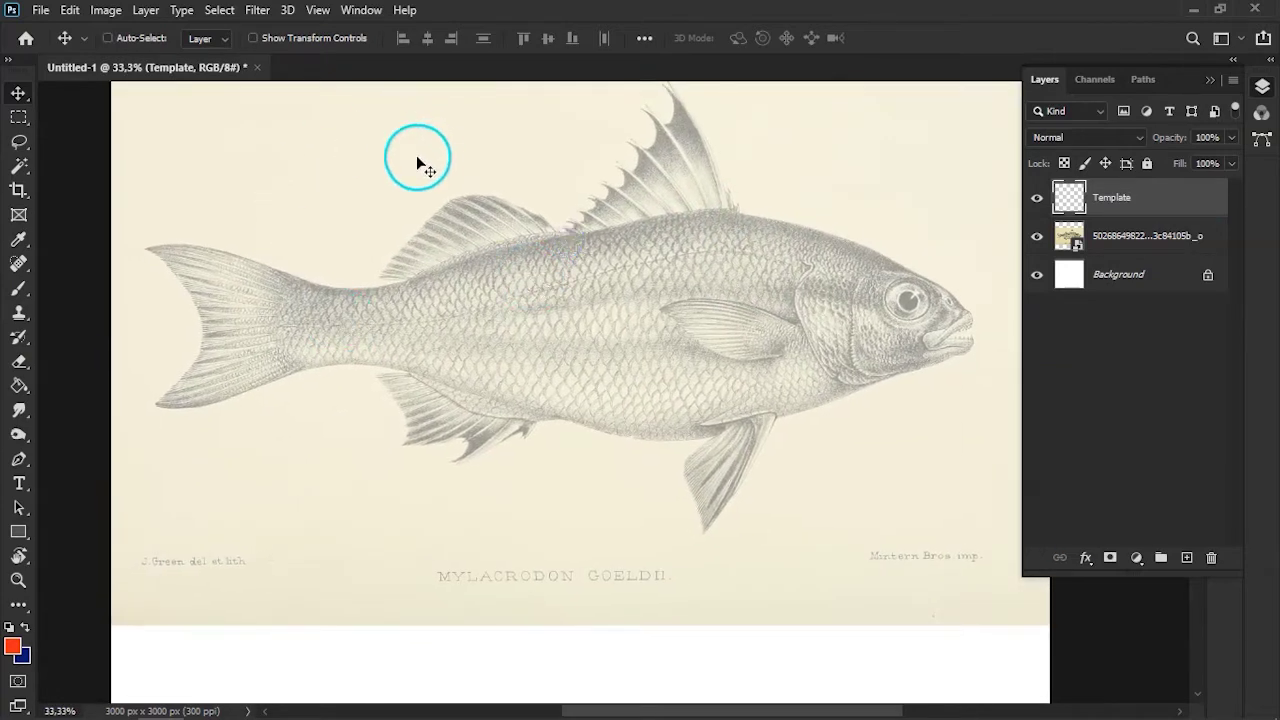
key(F5)
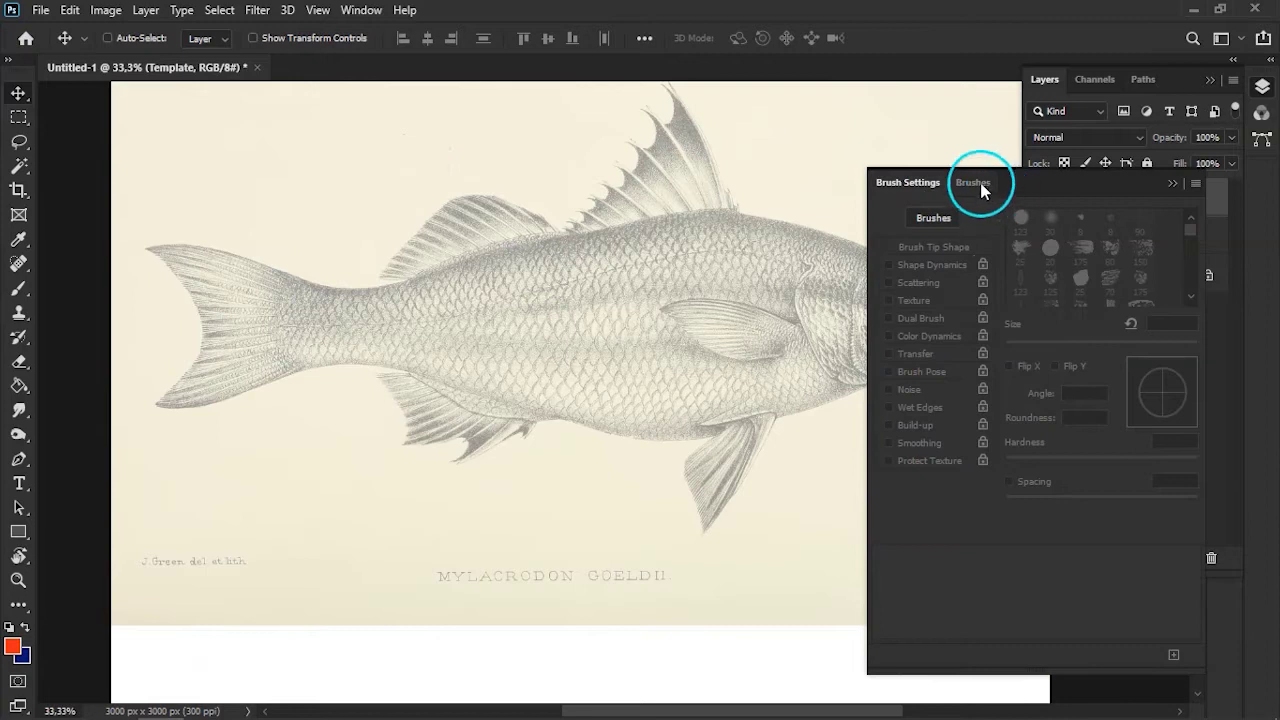
Pick the CDT ~ ItsyBitsySpider brush and zoom in on the fish's back
click(986, 186)
click(1100, 452)
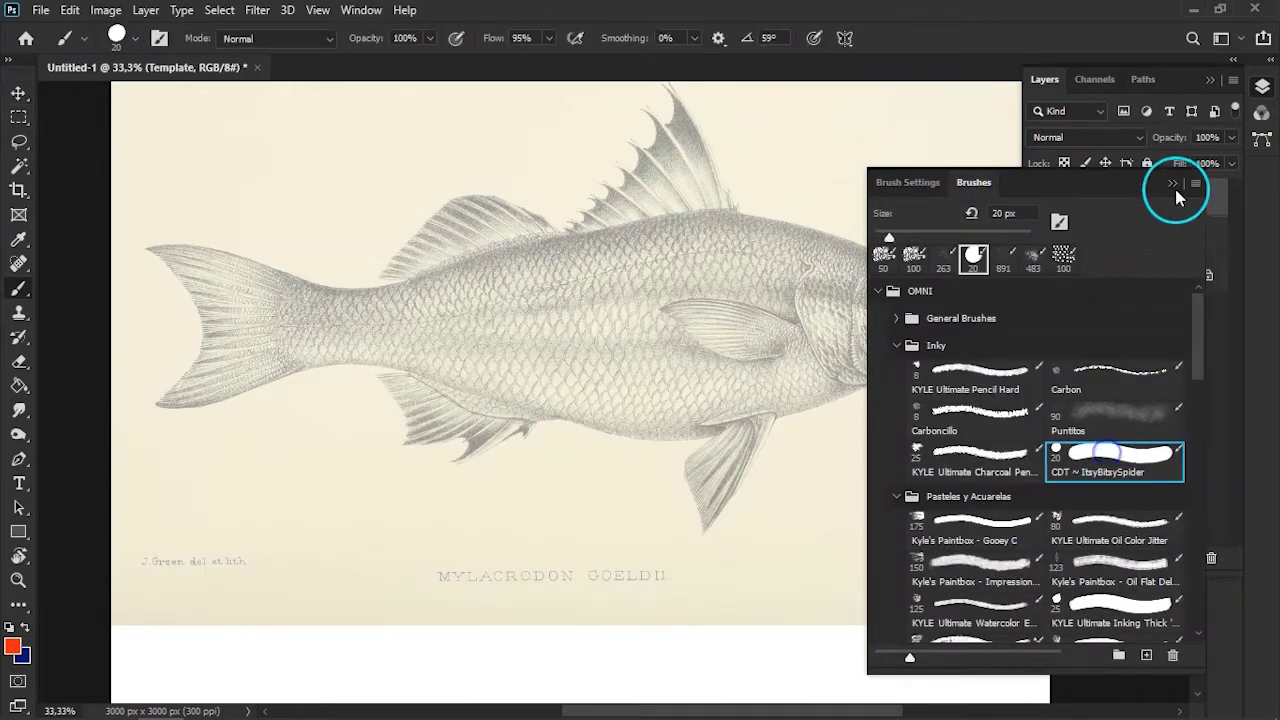
click(1173, 183)
key(ctrl+plus)
click(786, 220)
drag(675, 186, 605, 186)
key(ctrl+z)
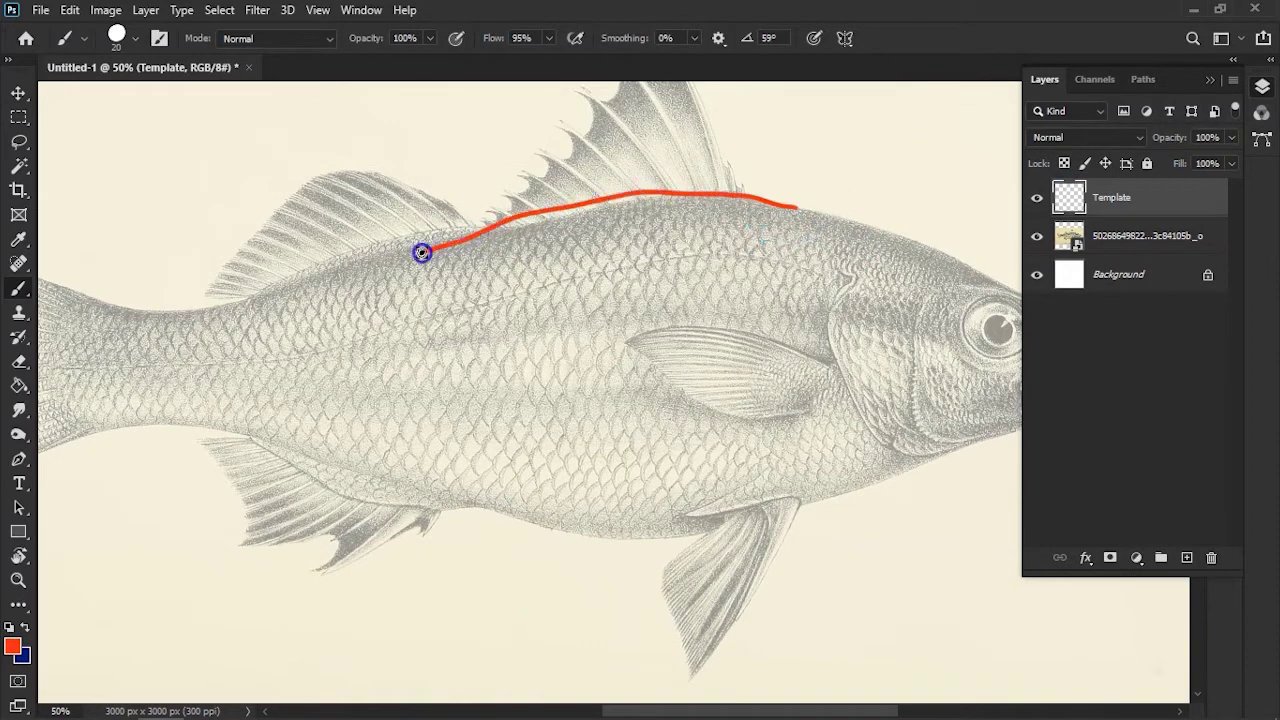
drag(491, 253, 651, 277)
key(ctrl+z)
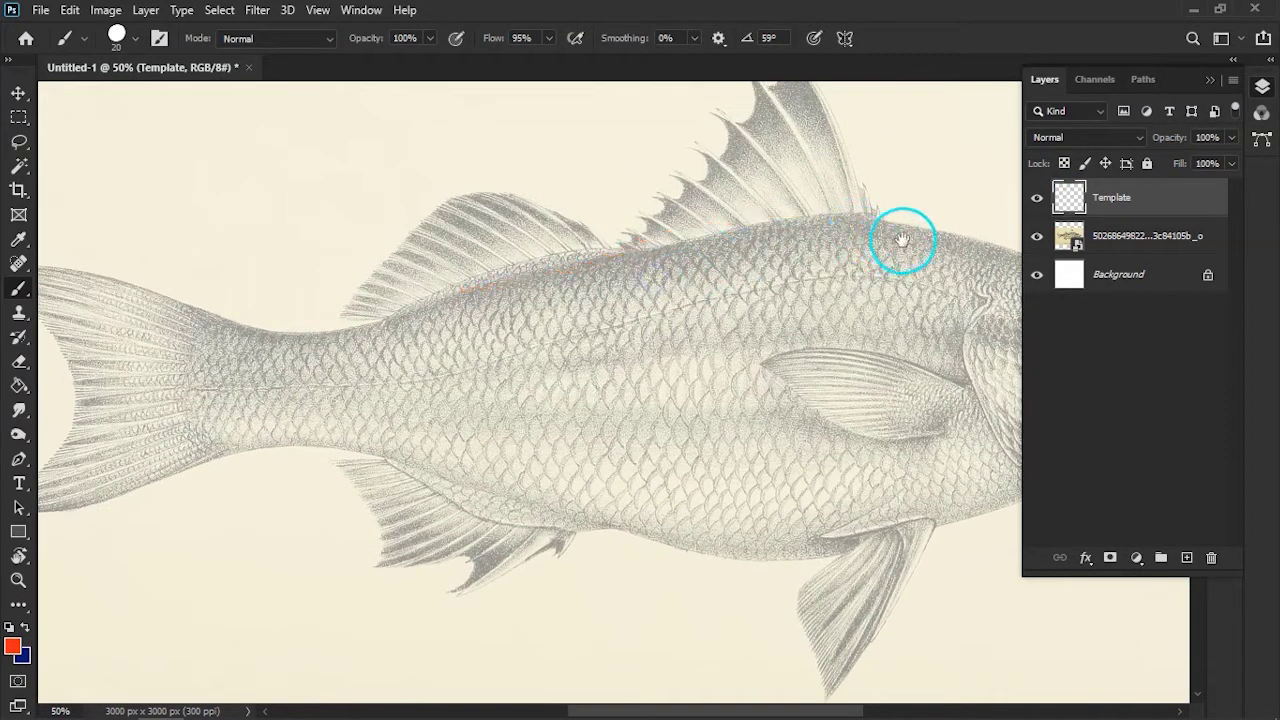
drag(903, 243, 881, 243)
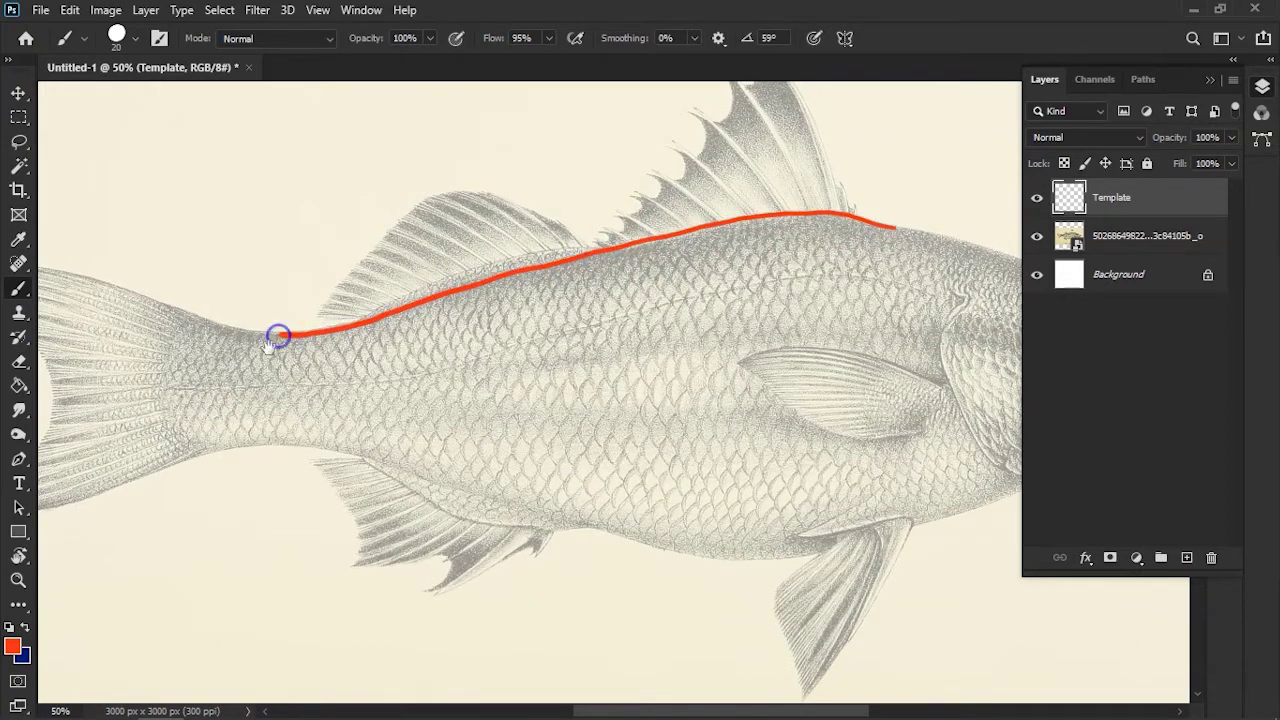
Trace the back, tail fin and belly up to the mouth in red
drag(278, 337, 758, 414)
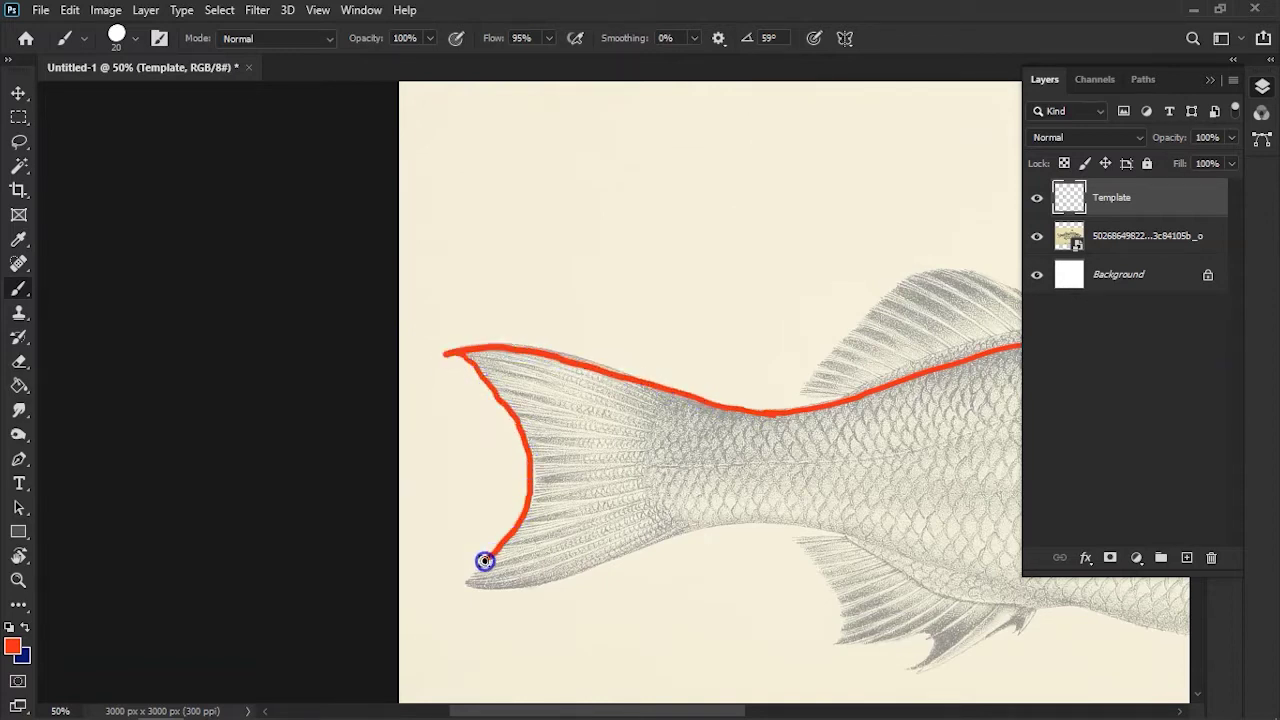
drag(464, 580, 140, 446)
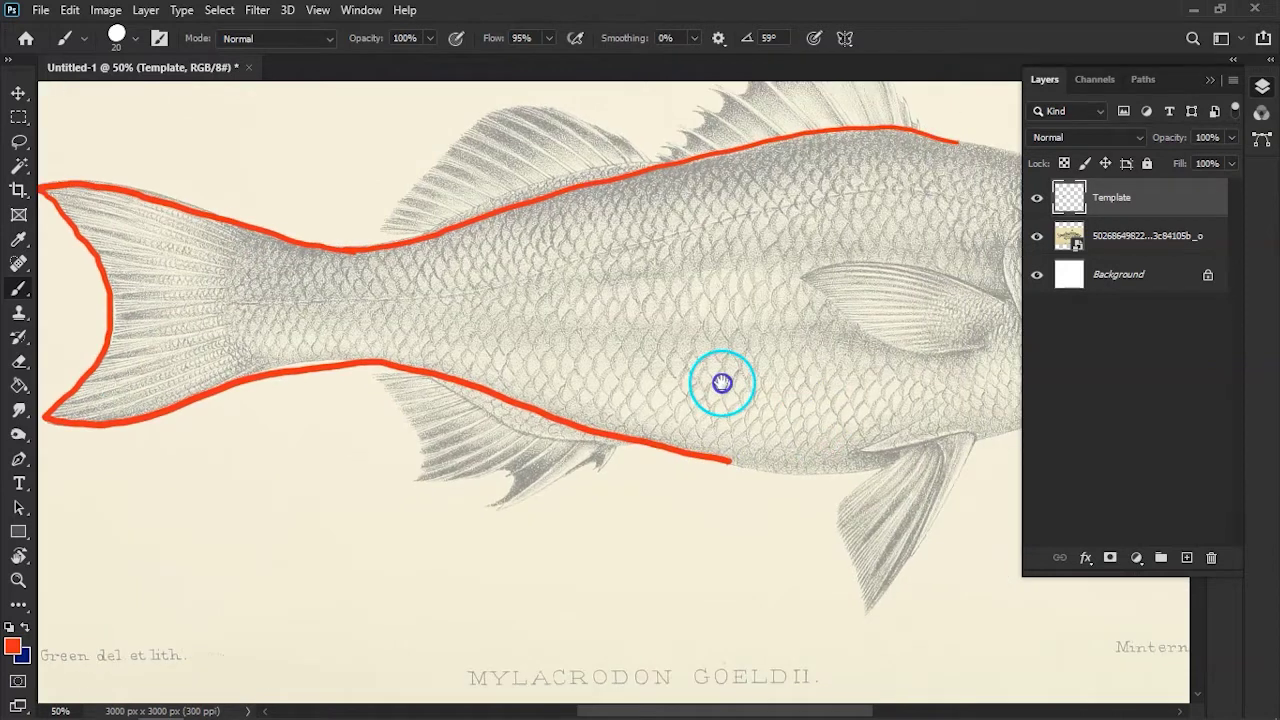
drag(823, 487, 517, 391)
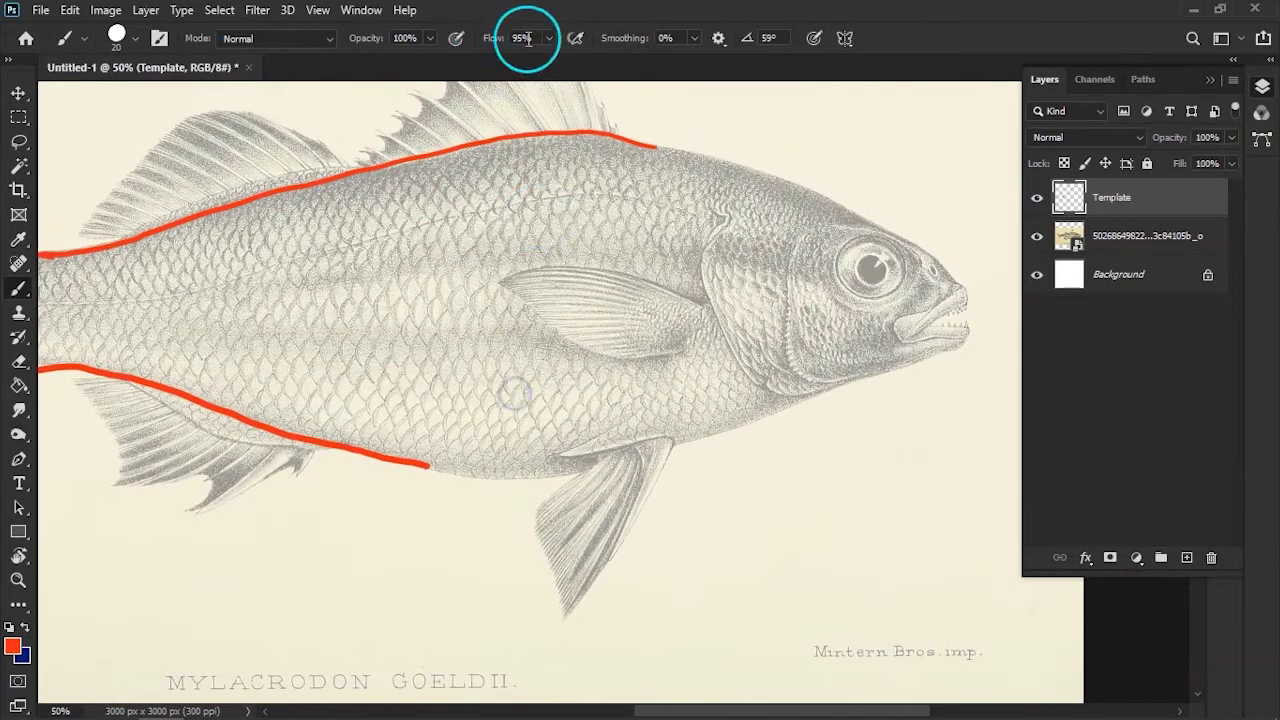
drag(655, 39, 773, 15)
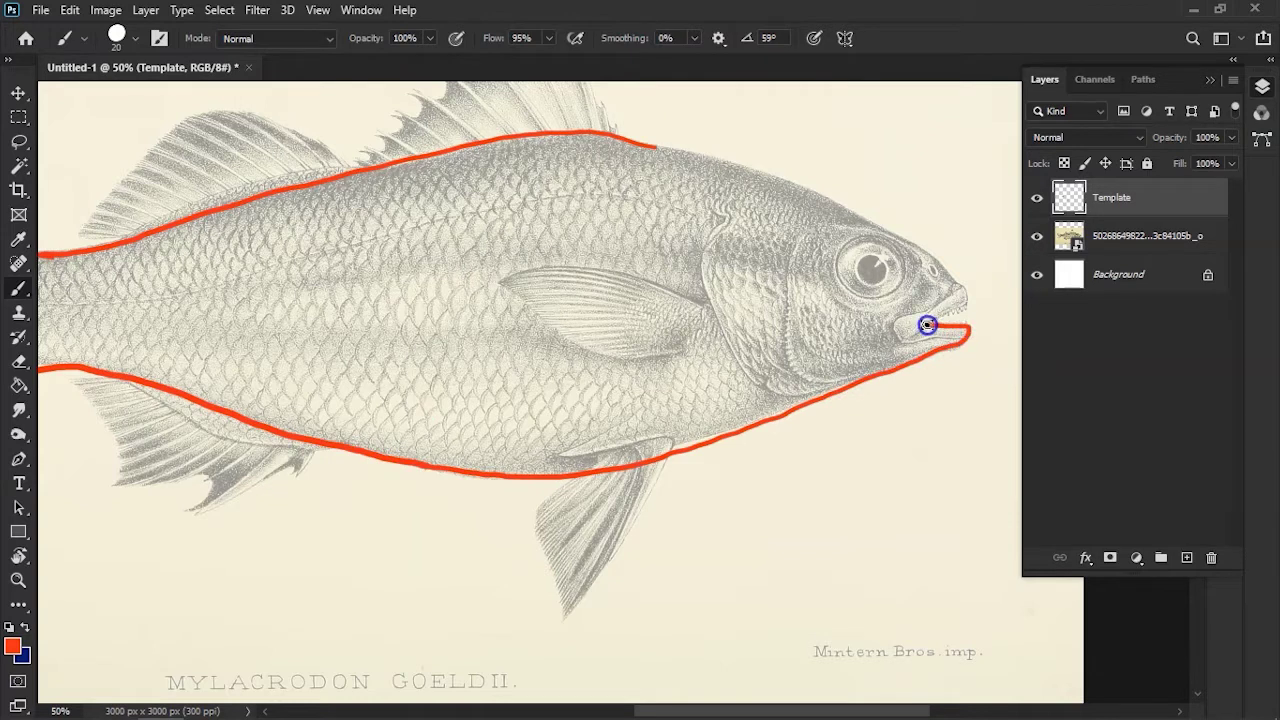
drag(969, 242, 746, 298)
click(703, 368)
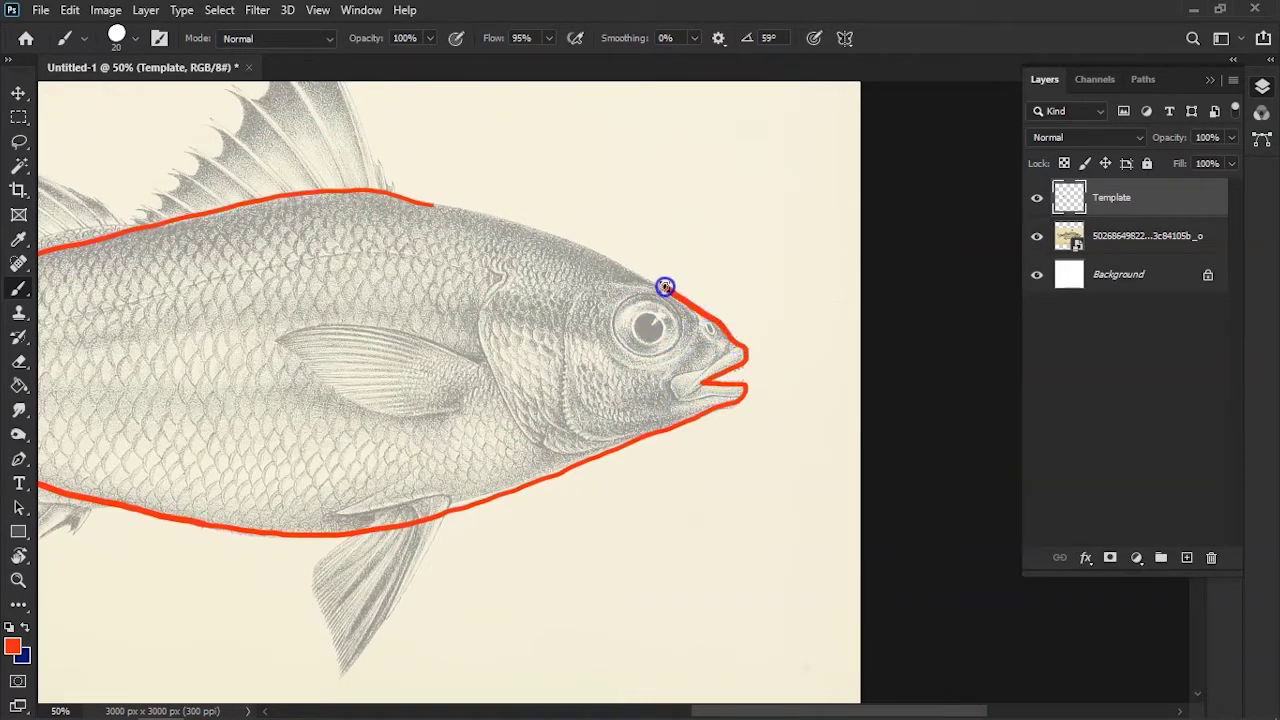
Trace the rear dorsal fin in red and zoom out to view the whole fish
drag(503, 258, 708, 398)
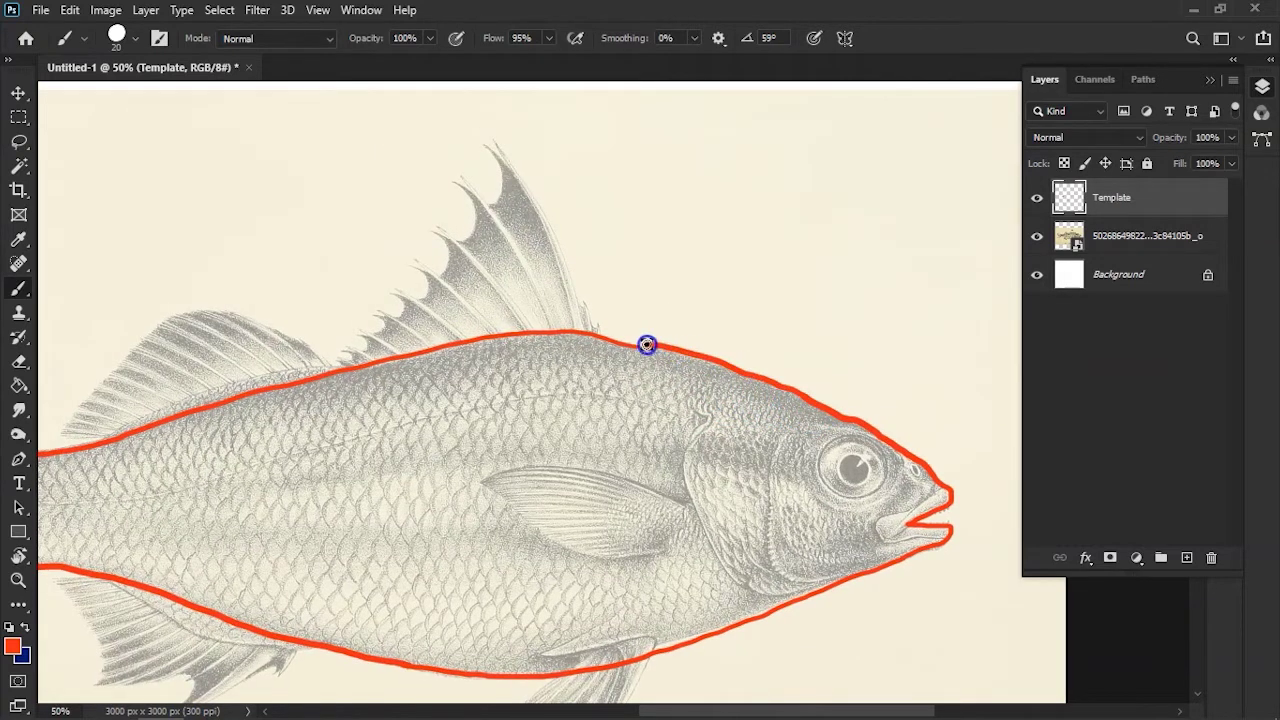
key(ctrl+minus)
key(ctrl+minus)
key(ctrl+minus)
key(ctrl+plus)
key(ctrl+plus)
key(ctrl+plus)
key(ctrl+plus)
scroll(534, 277, up, 1)
scroll(534, 277, up, 2)
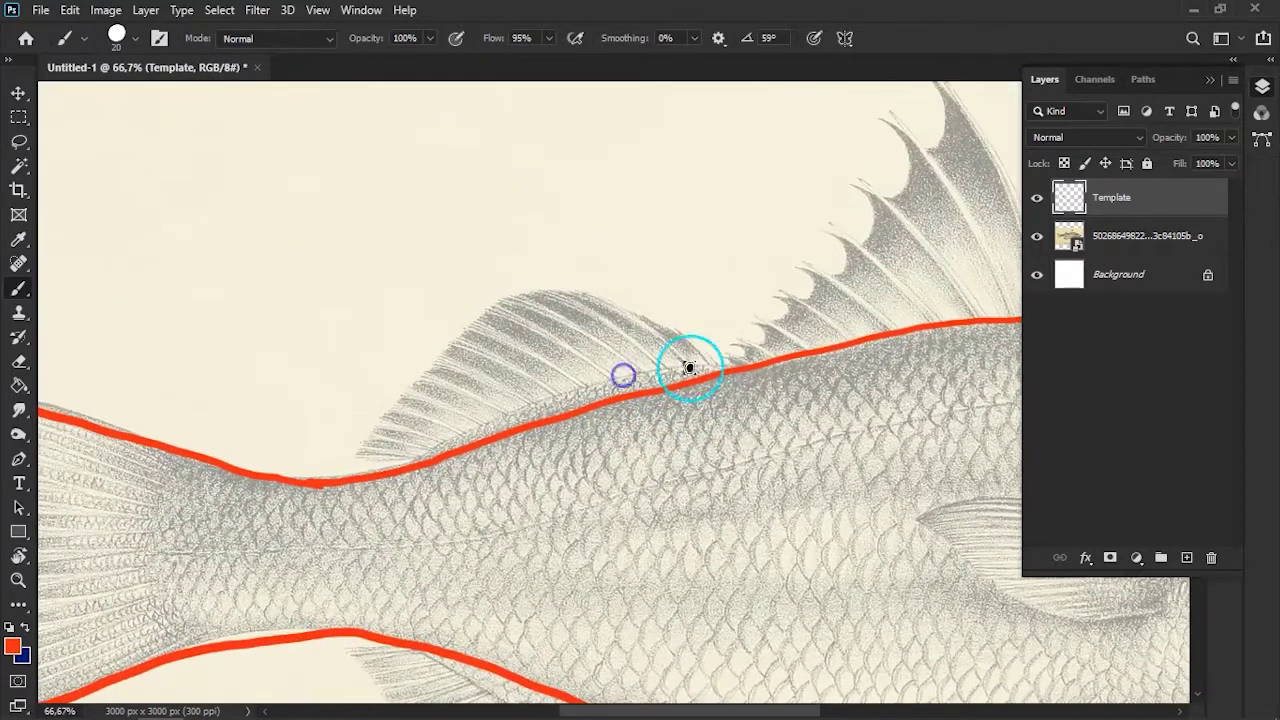
drag(730, 386, 730, 375)
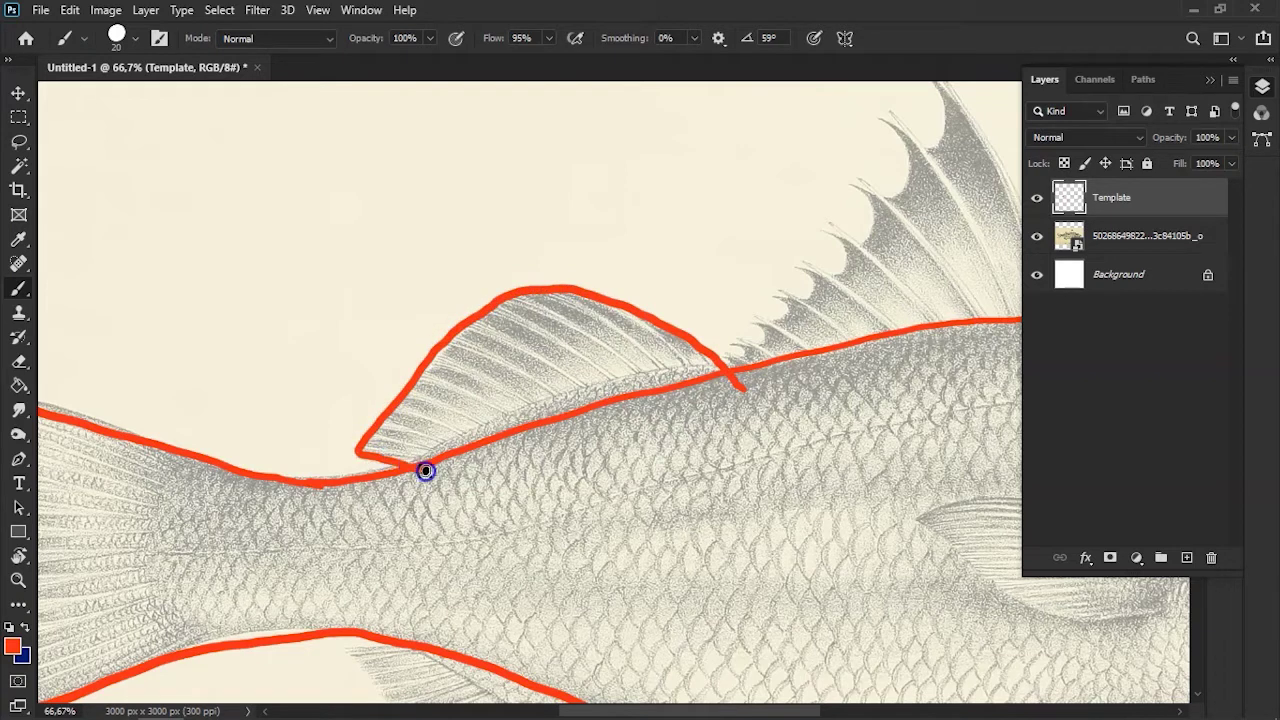
key(ctrl+minus)
key(ctrl+minus)
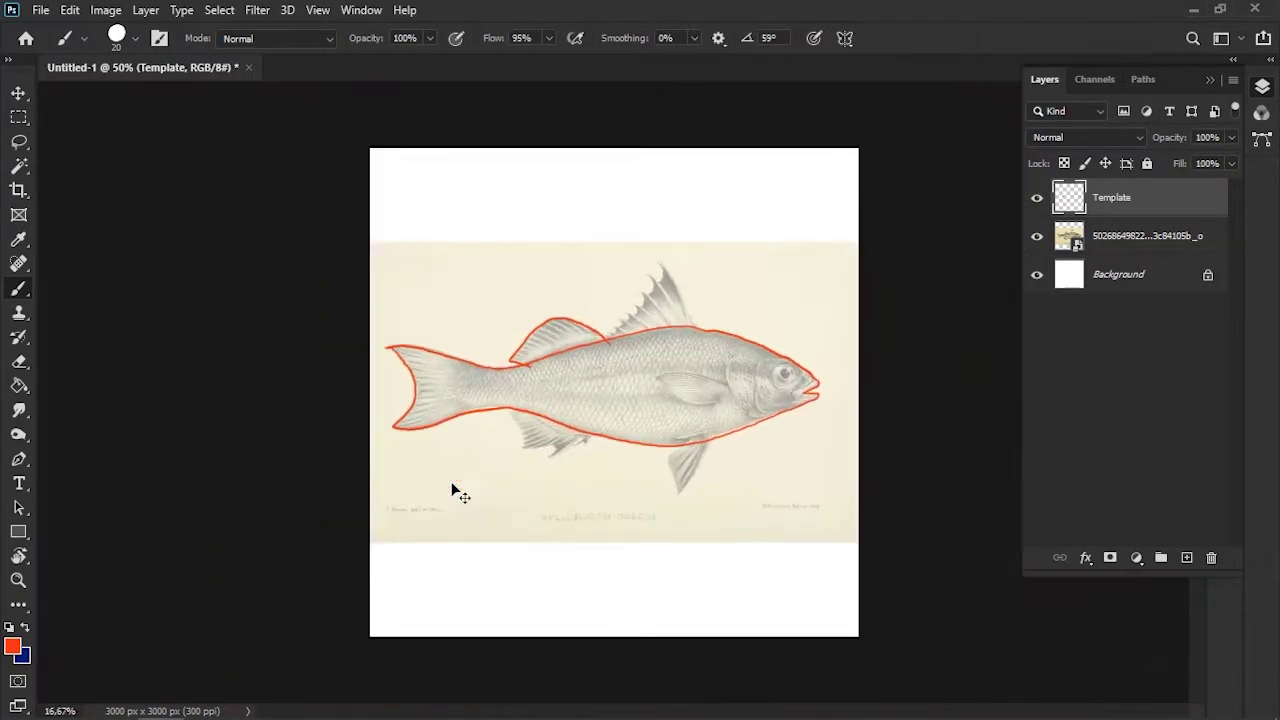
Trace the lower fins in red along the fish's underside
key(ctrl+plus)
key(ctrl+plus)
drag(777, 429, 463, 189)
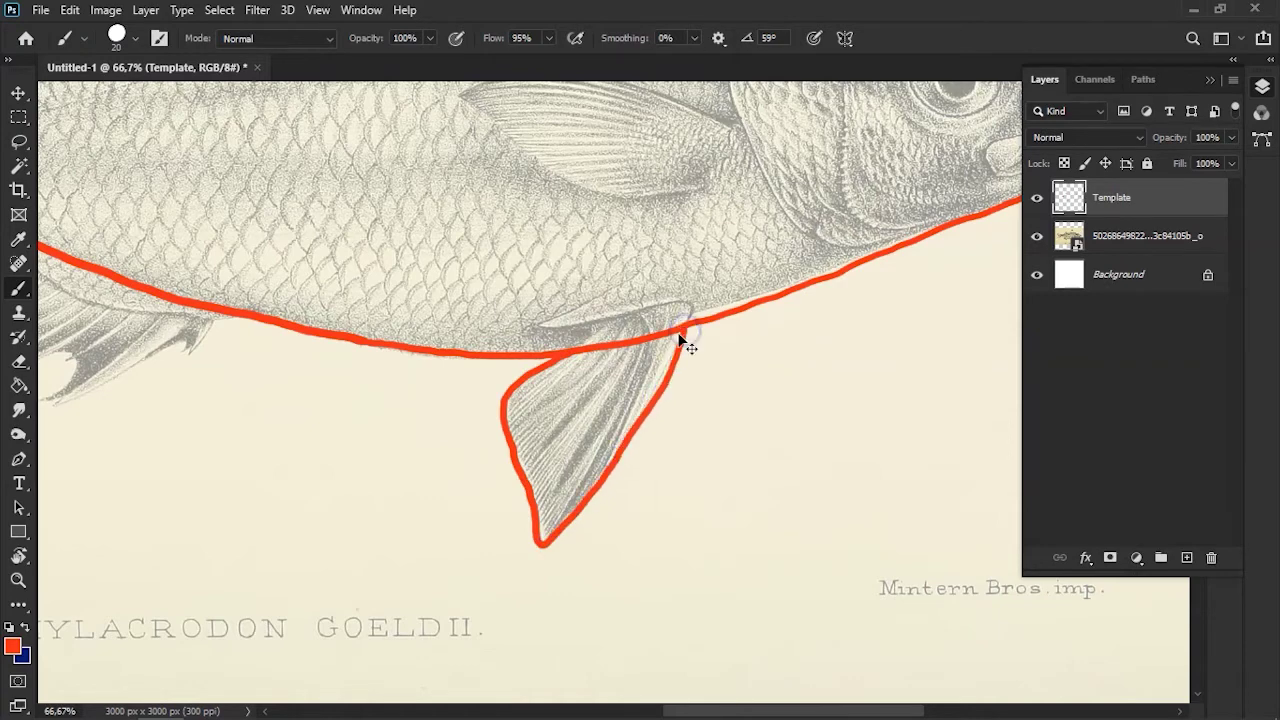
key(ctrl+minus)
key(ctrl+minus)
key(ctrl+plus)
key(ctrl+plus)
drag(435, 330, 897, 413)
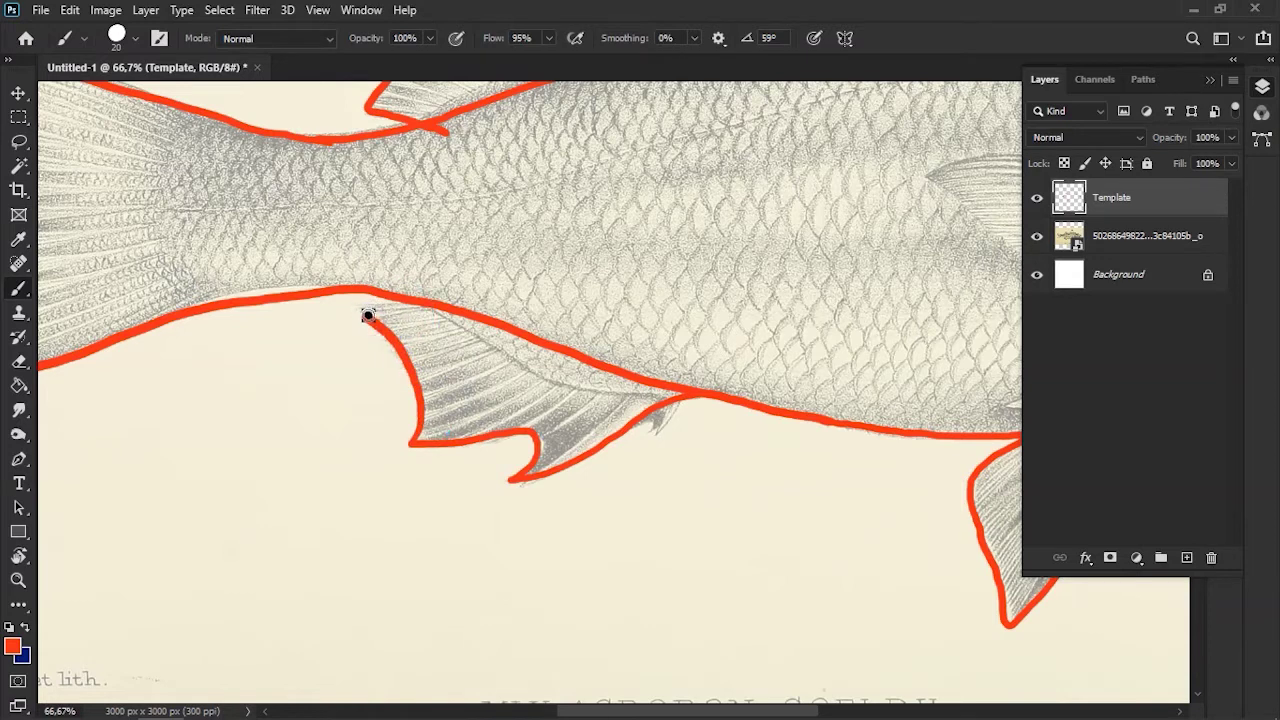
scroll(417, 297, down, 1)
scroll(417, 297, down, 1)
scroll(417, 297, down, 1)
scroll(417, 297, up, 1)
scroll(419, 303, up, 1)
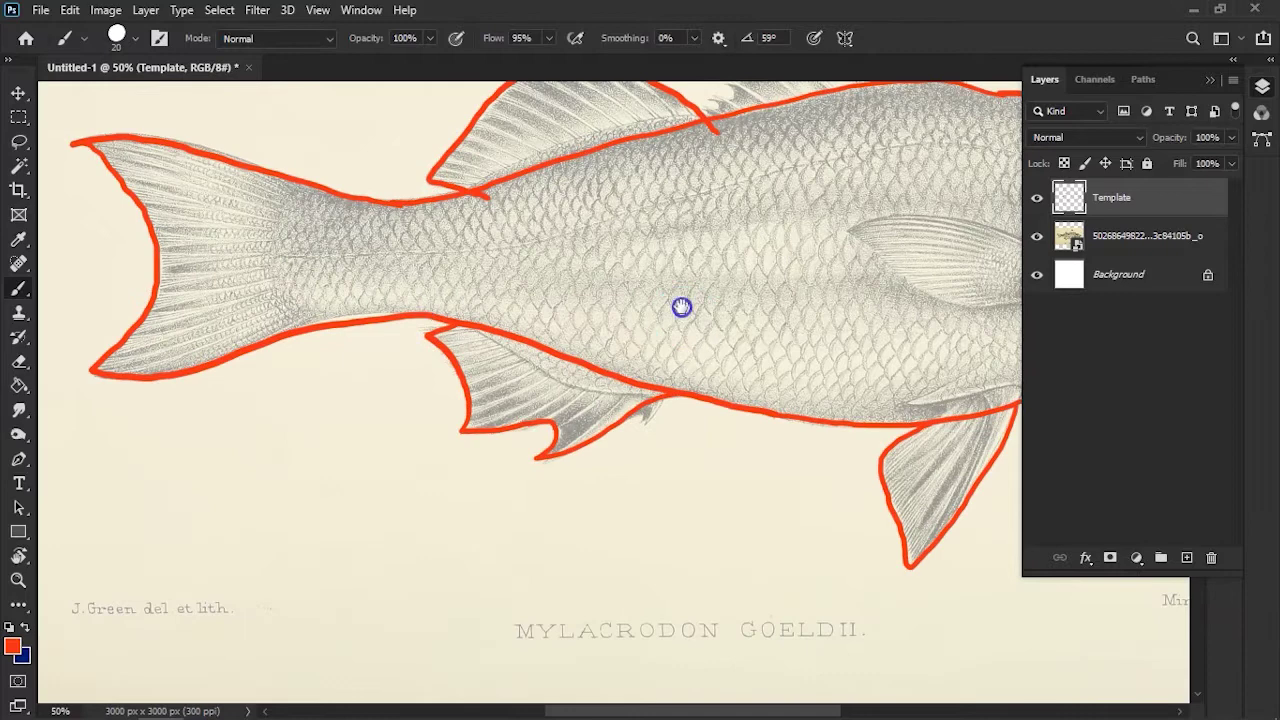
Paint the outer eye ring and the pupil in red
drag(681, 307, 280, 389)
scroll(280, 389, up, 1)
scroll(271, 380, up, 1)
scroll(271, 380, up, 1)
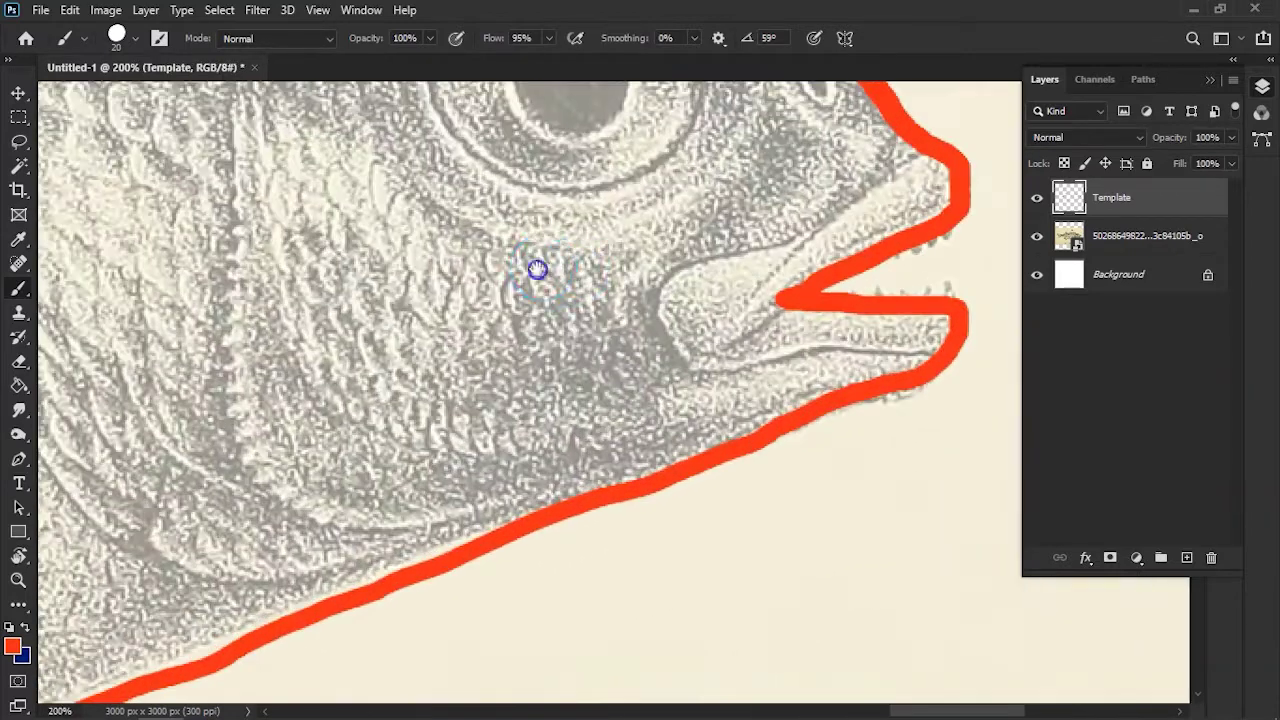
drag(540, 267, 500, 537)
mouse_move(534, 213)
mouse_down()
mouse_move(443, 243)
mouse_move(400, 354)
mouse_move(466, 437)
mouse_move(583, 443)
mouse_move(645, 385)
mouse_move(646, 283)
mouse_move(583, 223)
mouse_move(530, 212)
mouse_up()
mouse_move(528, 289)
mouse_down()
mouse_move(506, 291)
mouse_move(474, 363)
mouse_move(560, 397)
mouse_move(589, 333)
mouse_up()
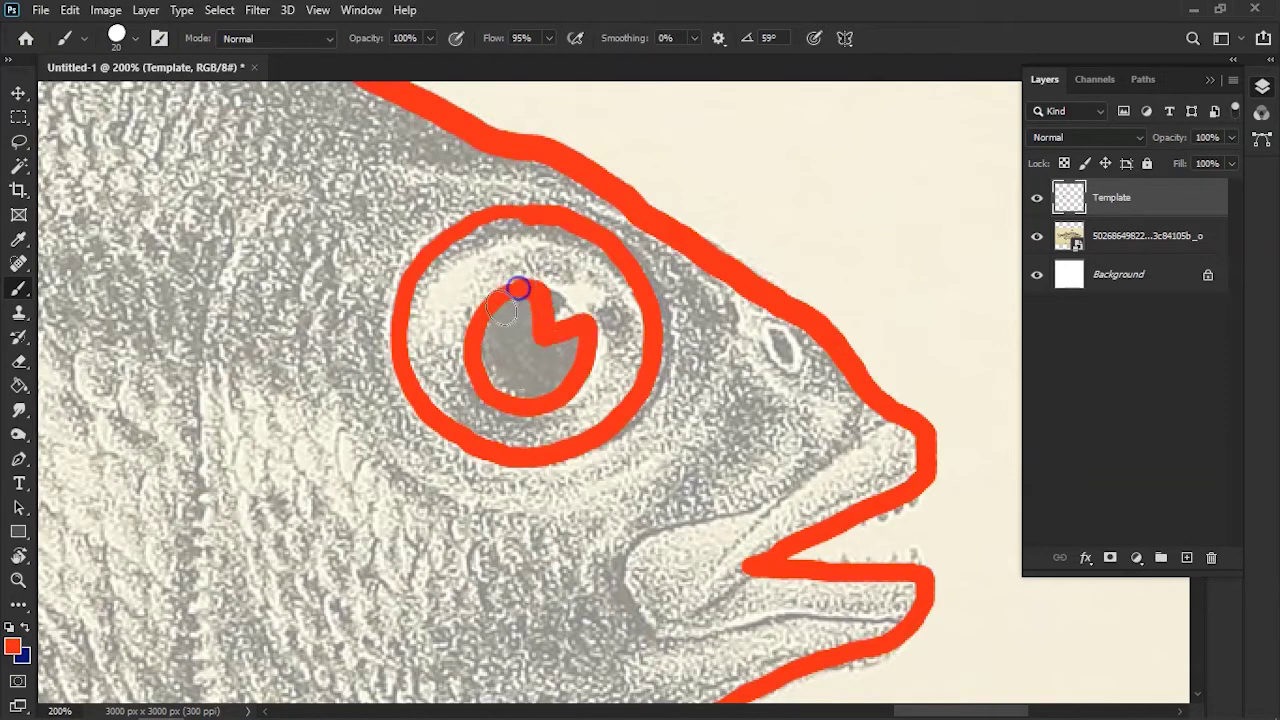
key(ctrl+minus)
key(ctrl+minus)
key(ctrl+plus)
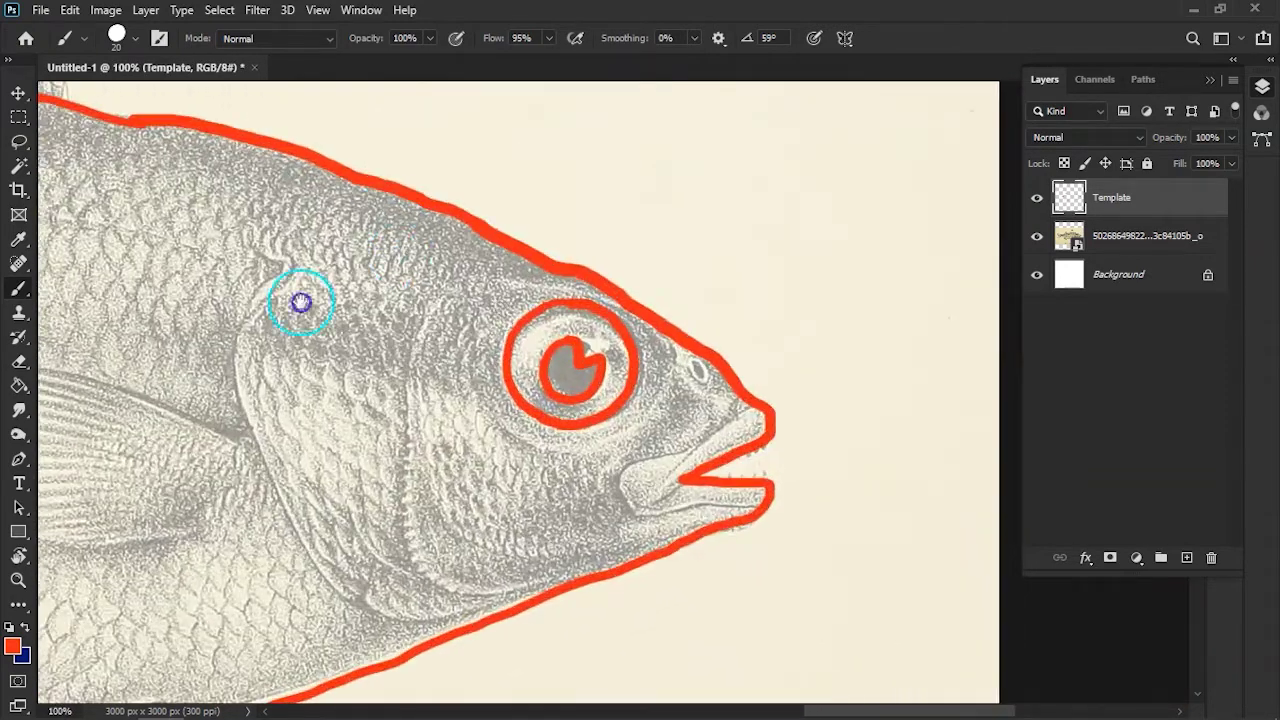
Trace the pectoral fin in red
drag(301, 302, 777, 277)
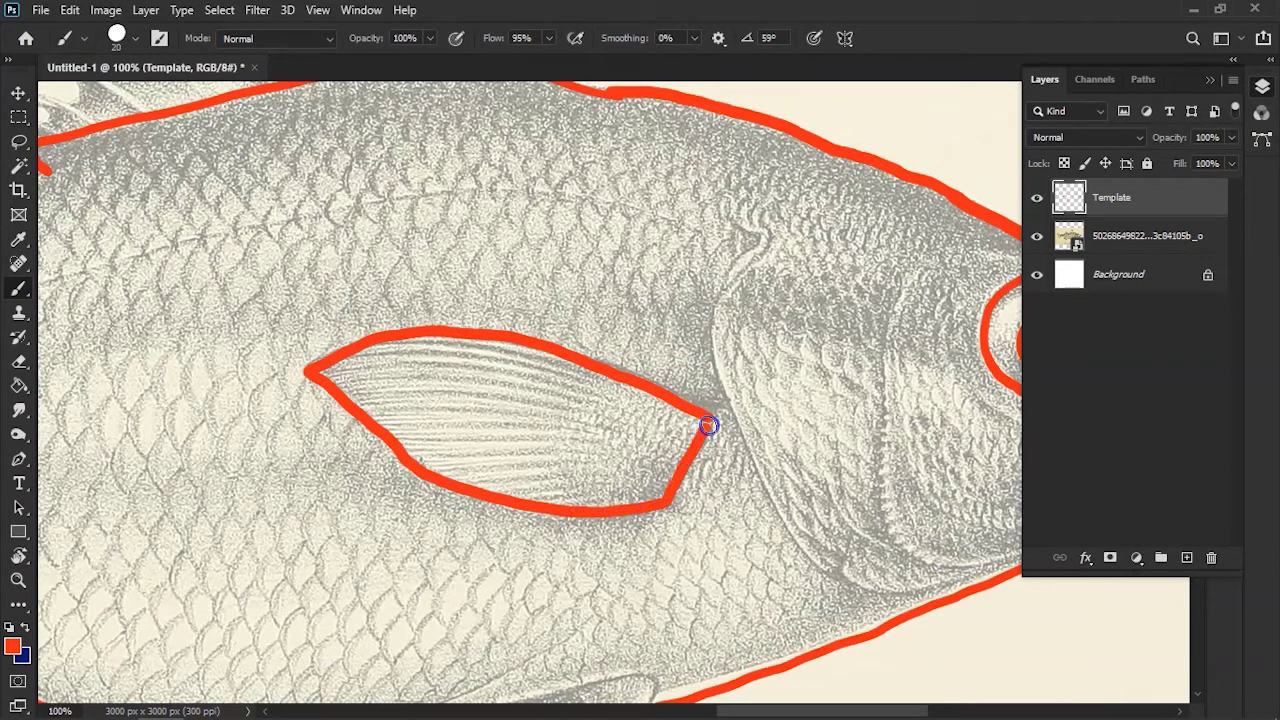
key(ctrl+minus)
key(ctrl+minus)
key(ctrl+plus)
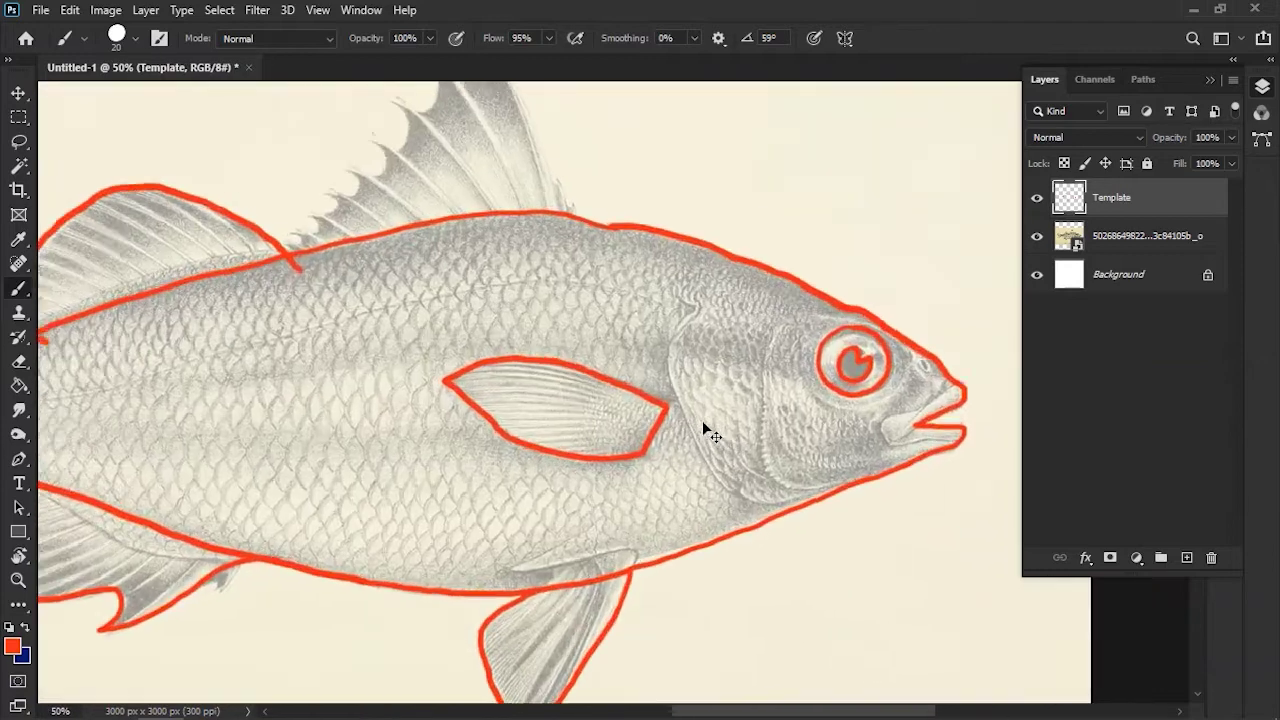
key(ctrl+plus)
Trace the front dorsal fin, gill cover line and three gill stripes in red
drag(664, 295, 723, 513)
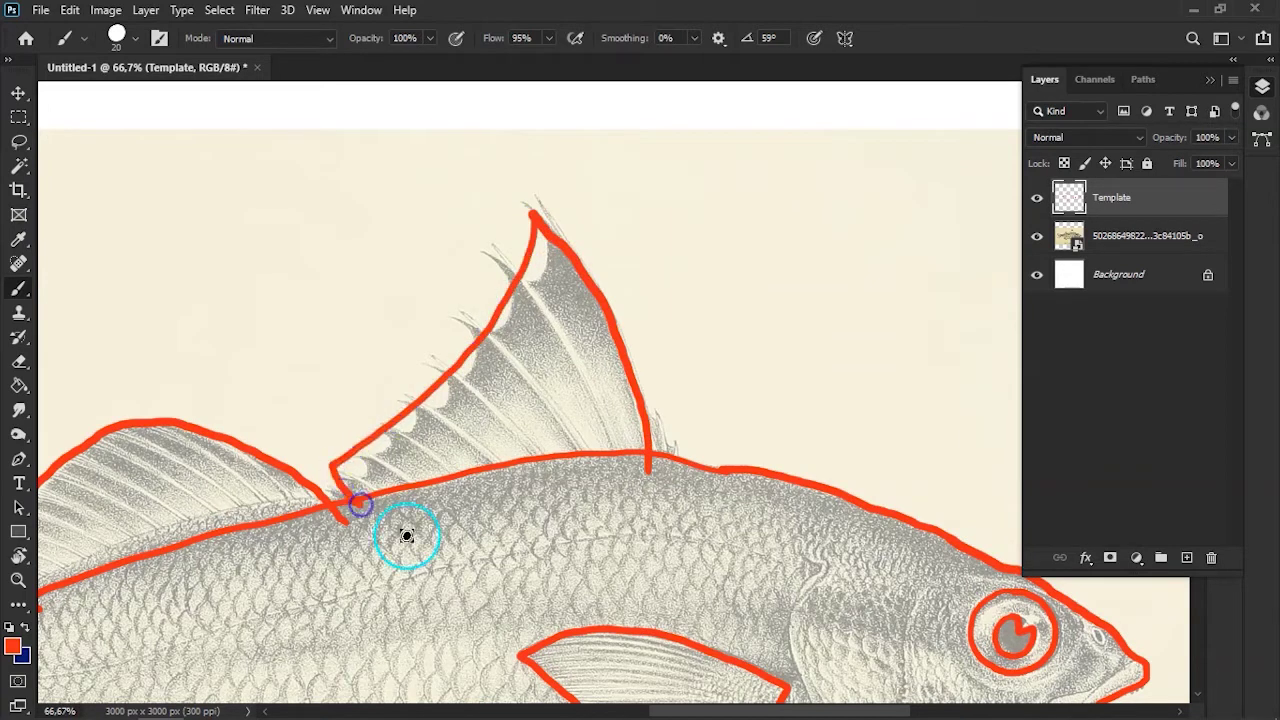
scroll(406, 542, down, 3)
scroll(406, 542, up, 3)
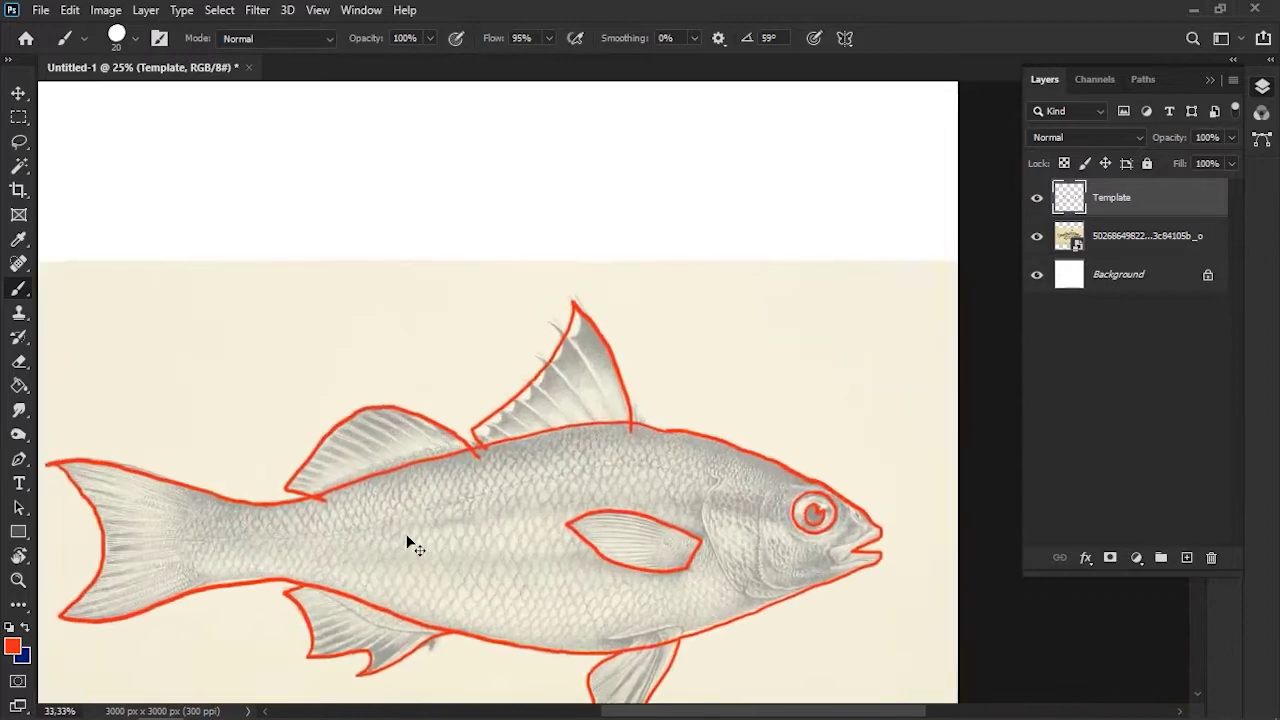
scroll(406, 542, up, 1)
drag(700, 388, 382, 79)
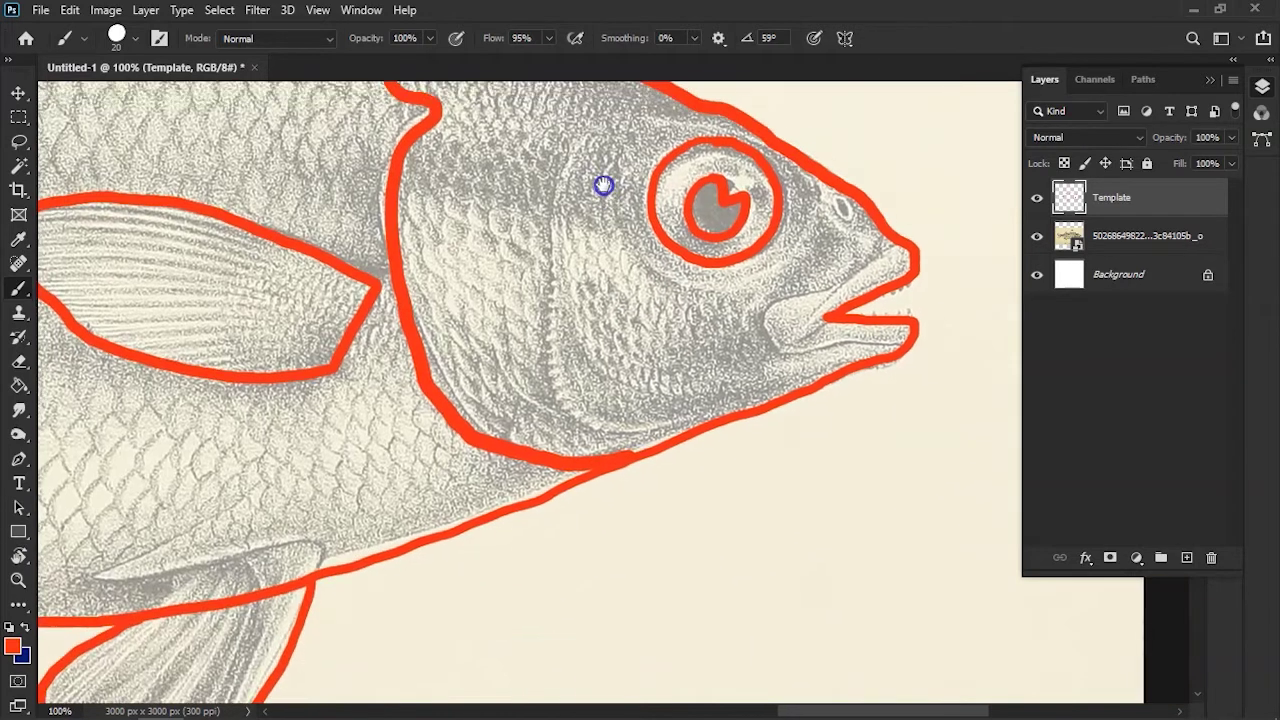
drag(703, 596, 527, 314)
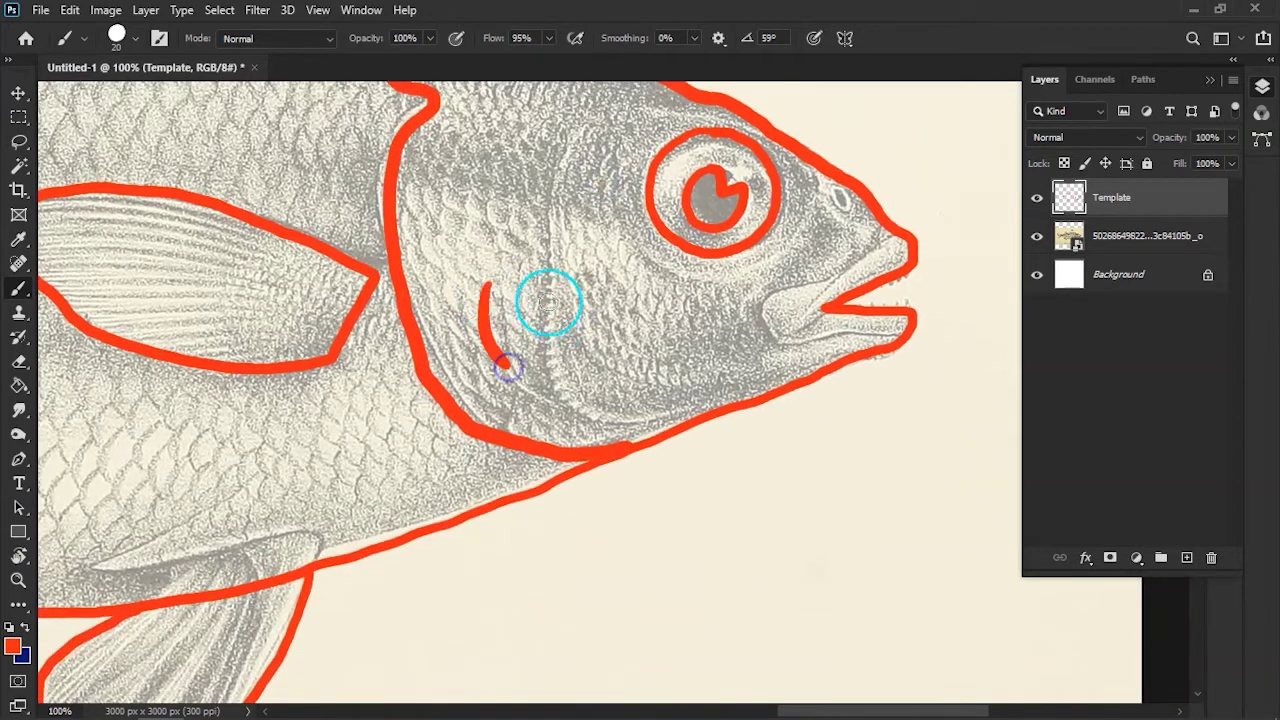
scroll(605, 348, down, 4)
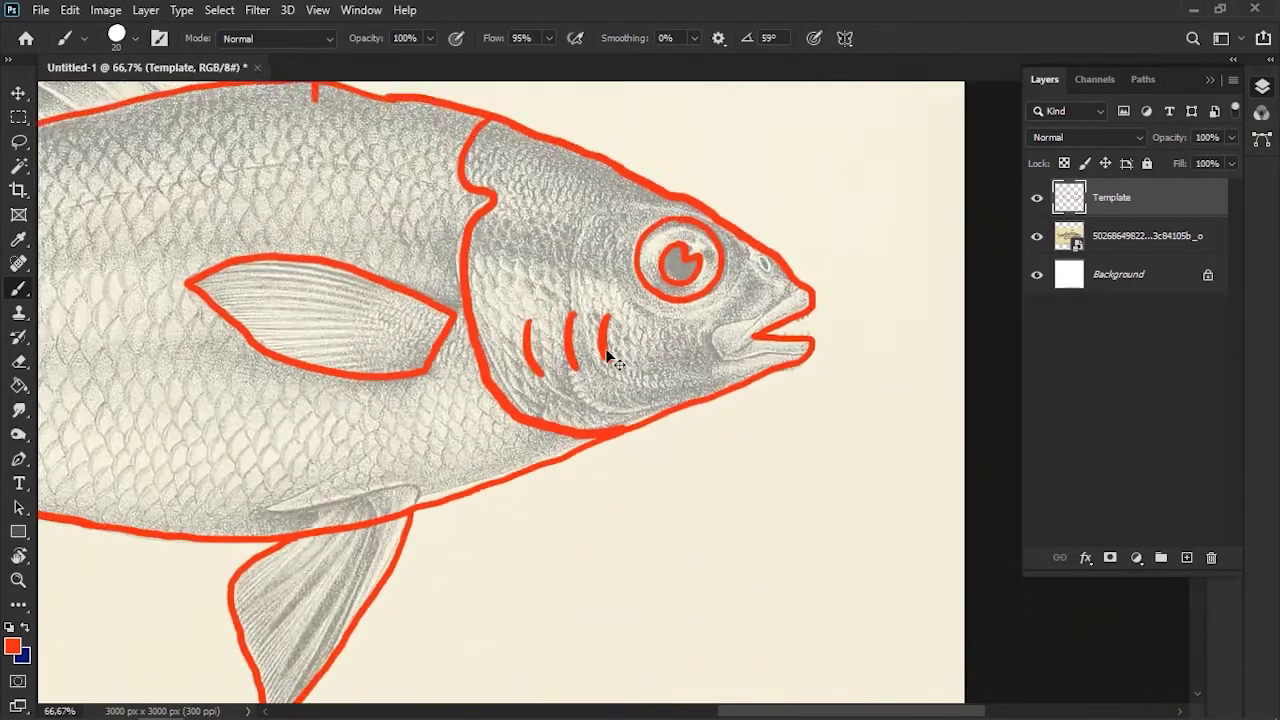
scroll(605, 348, up, 1)
Hide the reference illustration layer so only the red outline shows
scroll(671, 249, up, 1)
scroll(655, 240, up, 1)
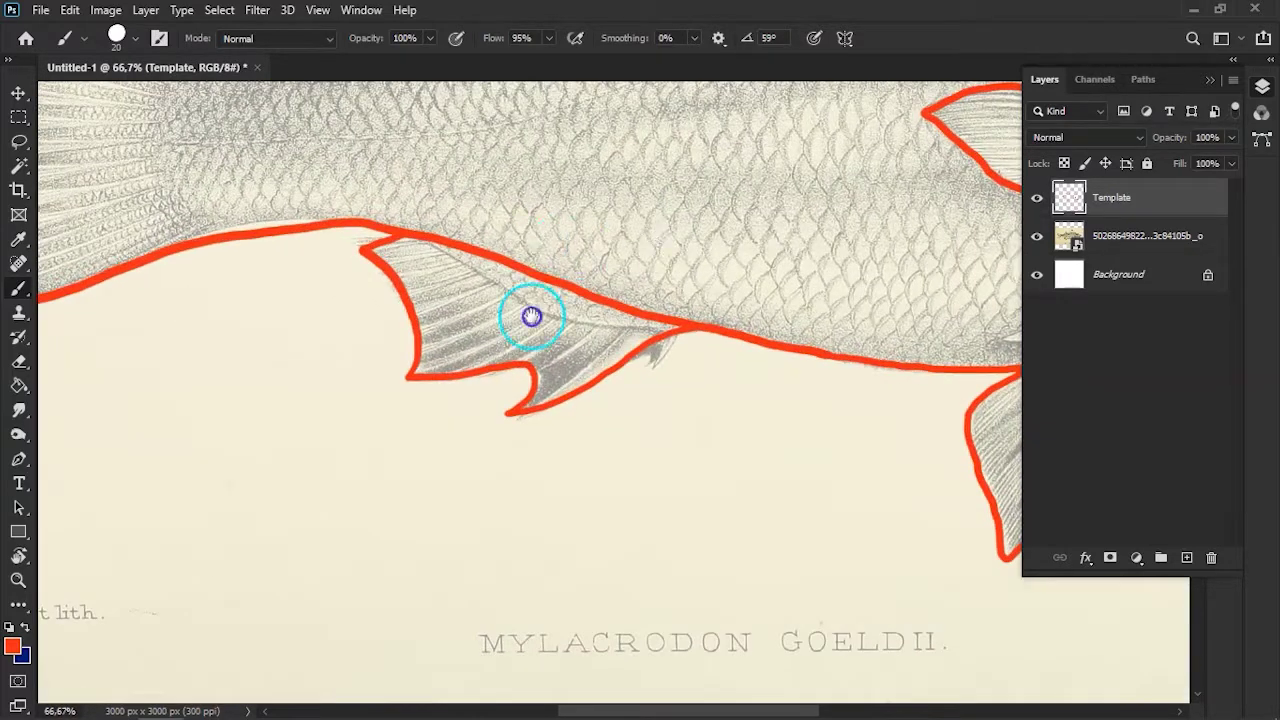
drag(531, 240, 551, 457)
scroll(540, 455, down, 2)
scroll(540, 455, down, 1)
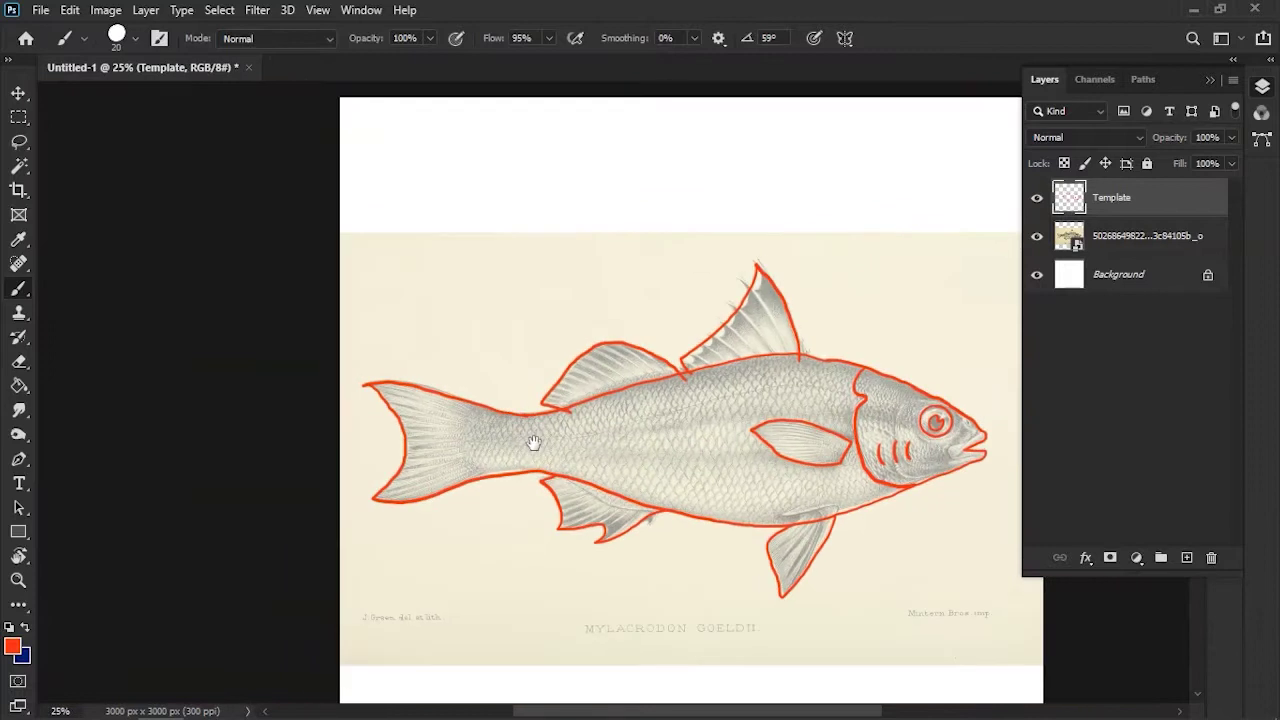
click(1037, 238)
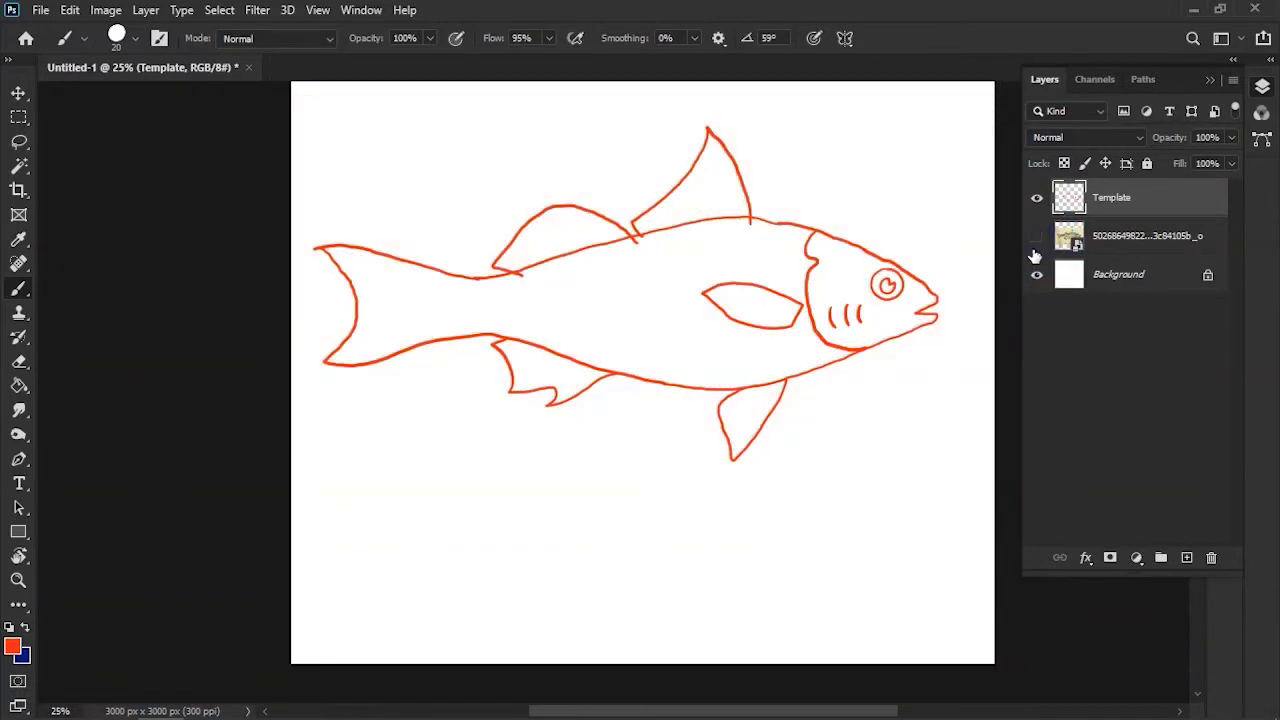
key(ctrl+minus)
key(ctrl+plus)
key(ctrl+plus)
key(ctrl+plus)
Erase the stray red line ends where the dorsal fins overlap the back
scroll(580, 266, left, 3)
scroll(586, 271, up, 1)
key(e)
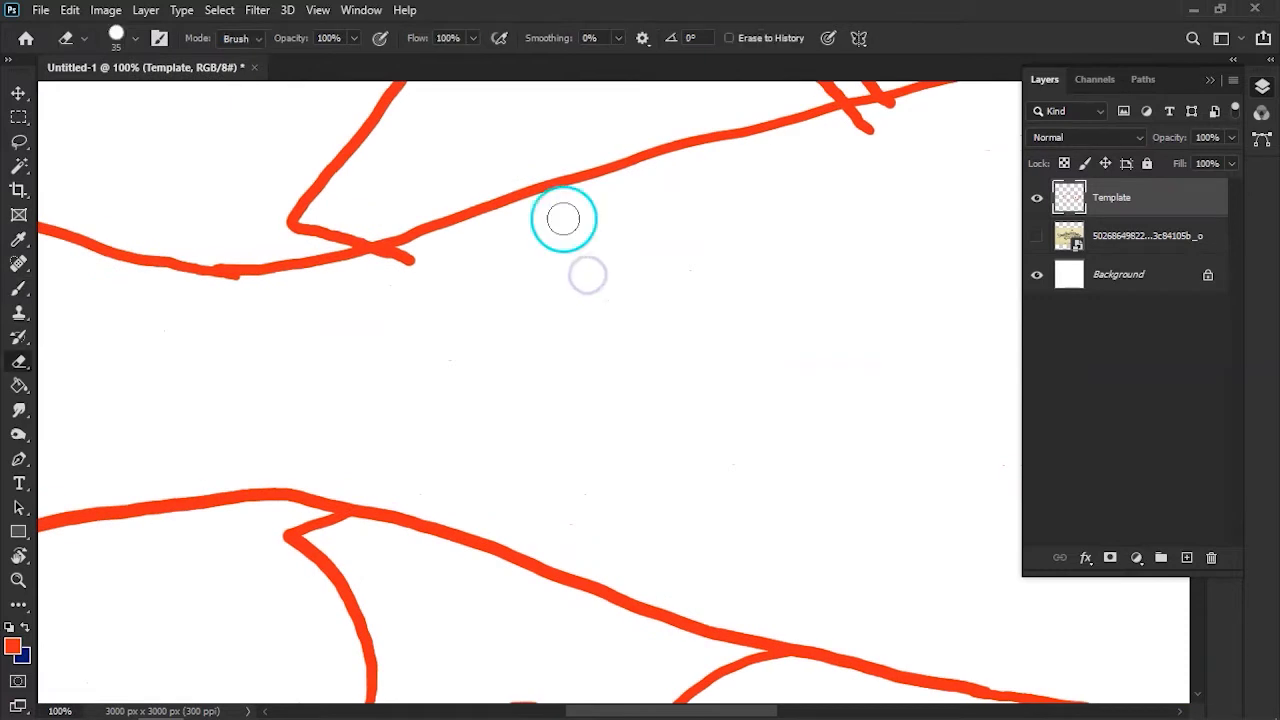
drag(420, 271, 380, 272)
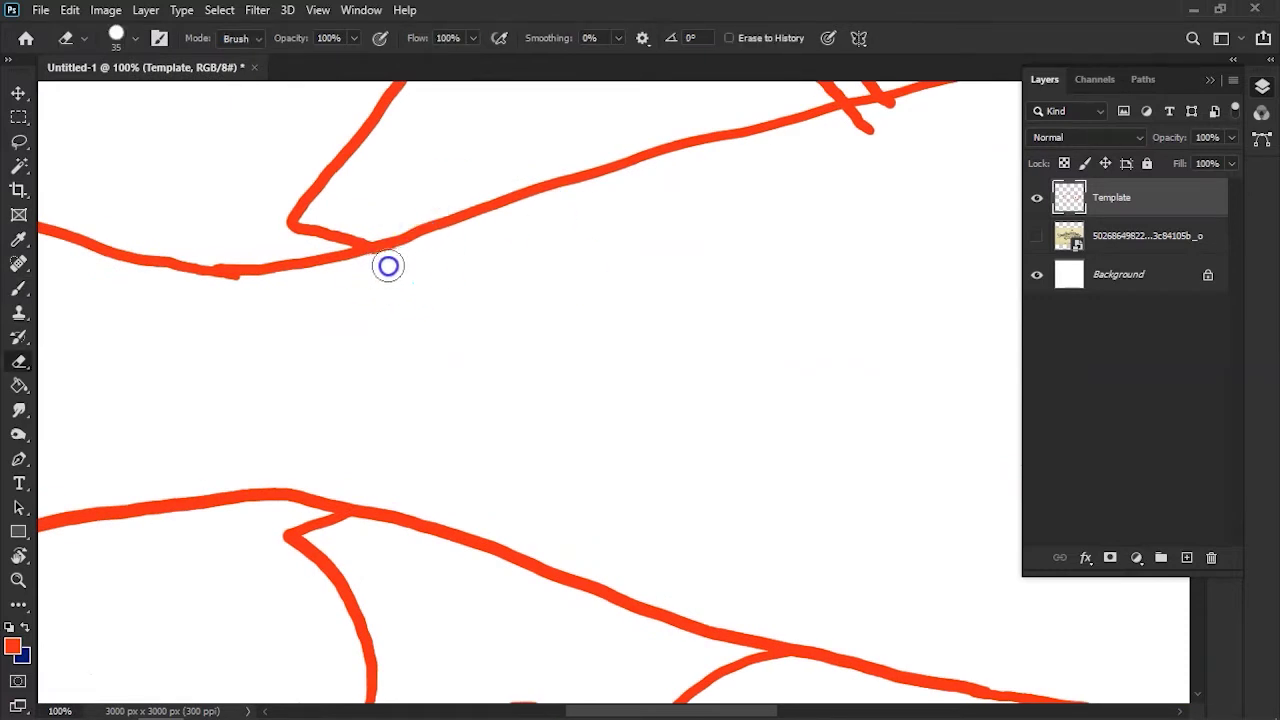
scroll(393, 264, right, 5)
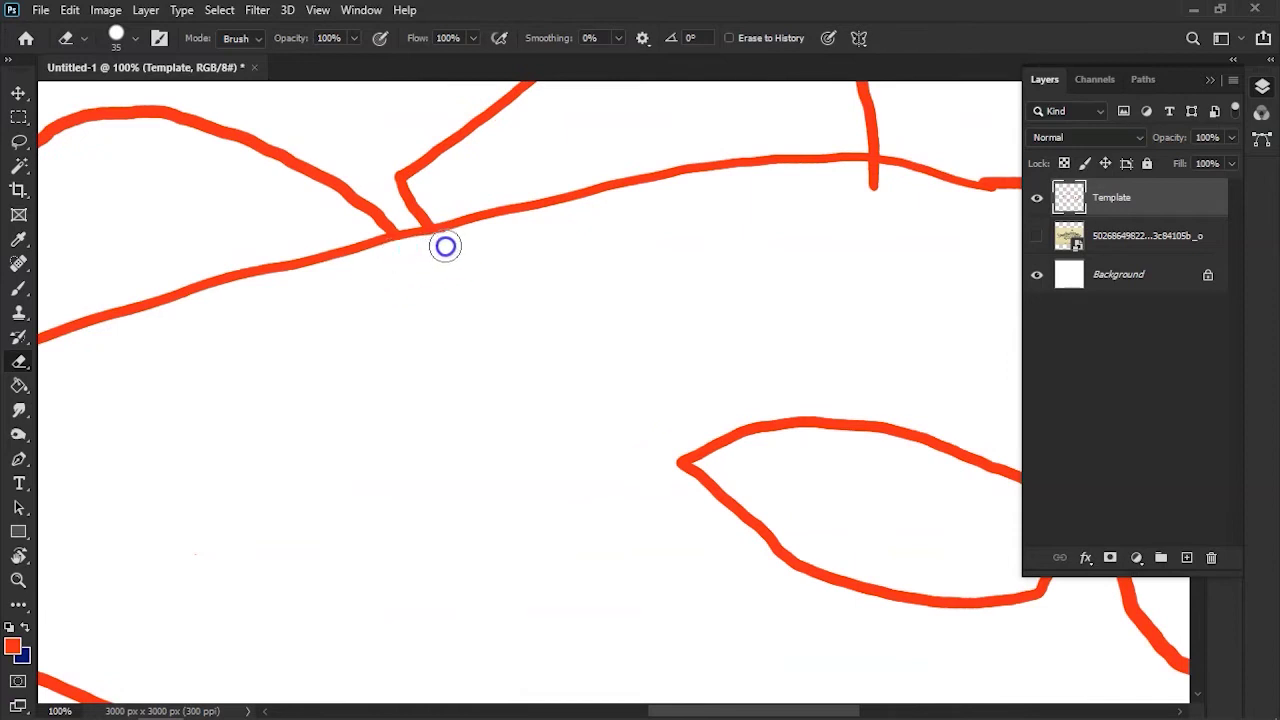
drag(763, 235, 531, 277)
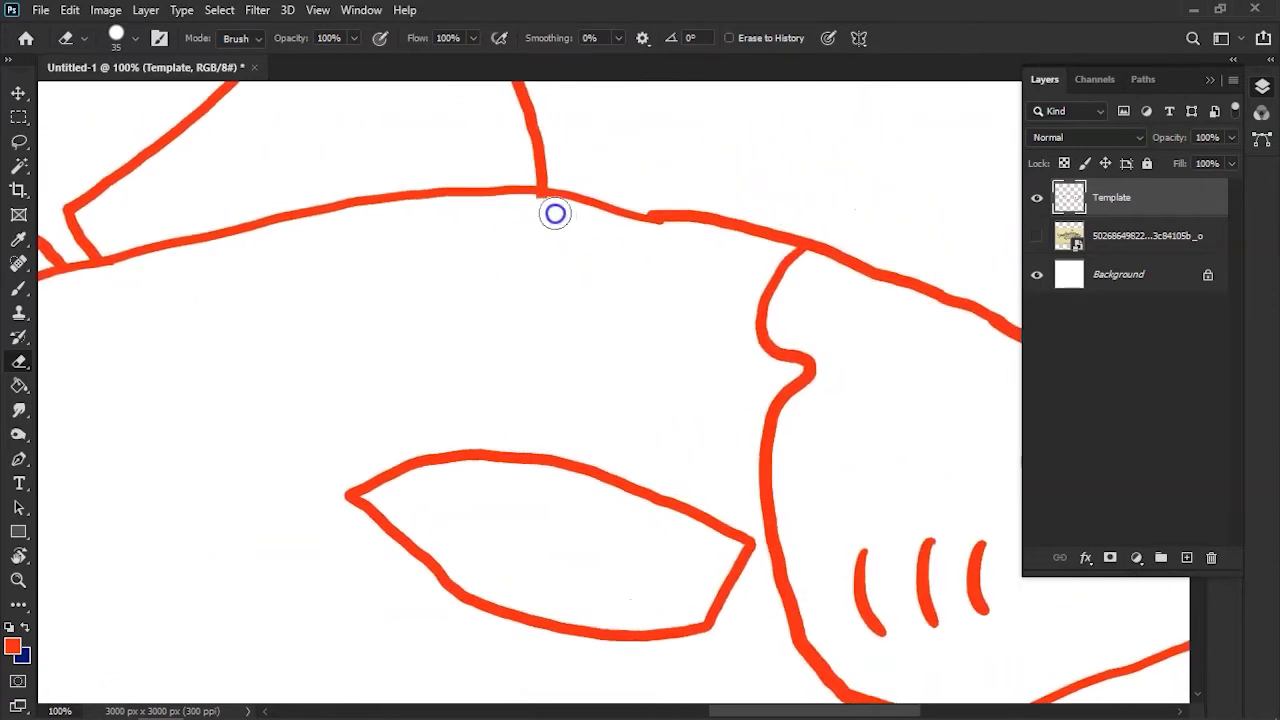
scroll(521, 271, down, 2)
scroll(521, 271, down, 2)
scroll(521, 271, up, 1)
scroll(521, 271, up, 2)
drag(673, 313, 599, 238)
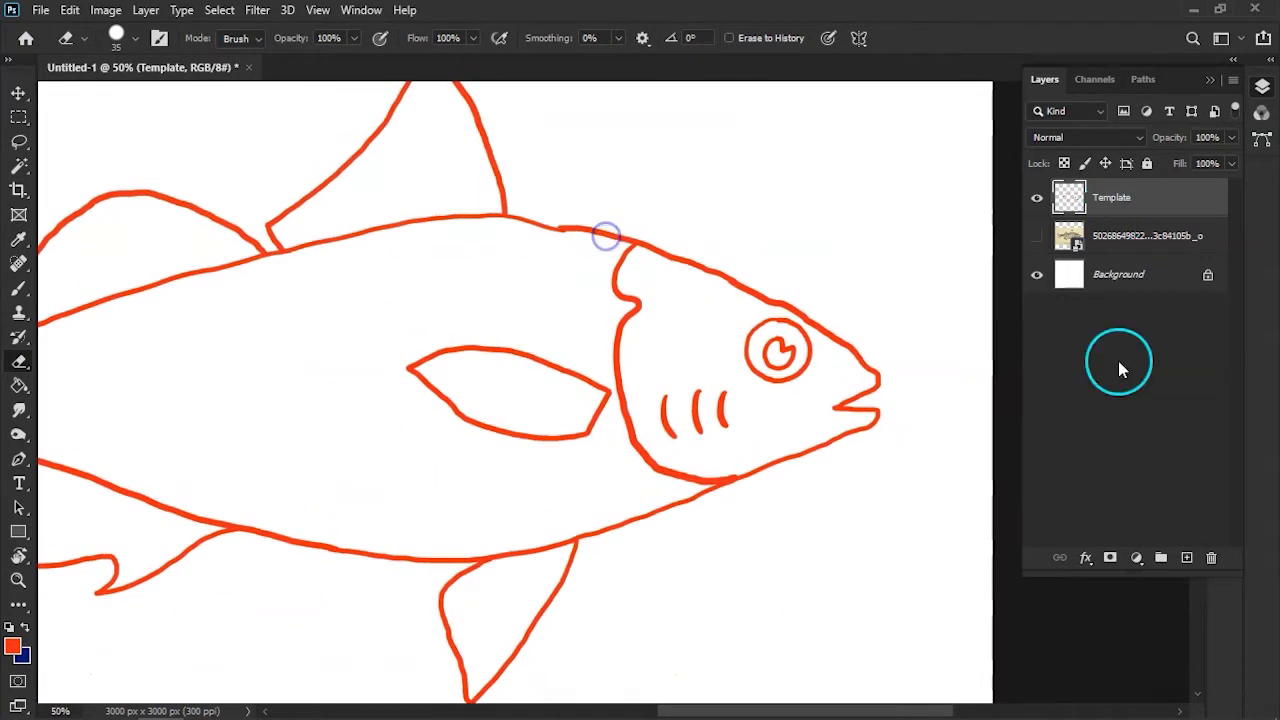
click(1138, 560)
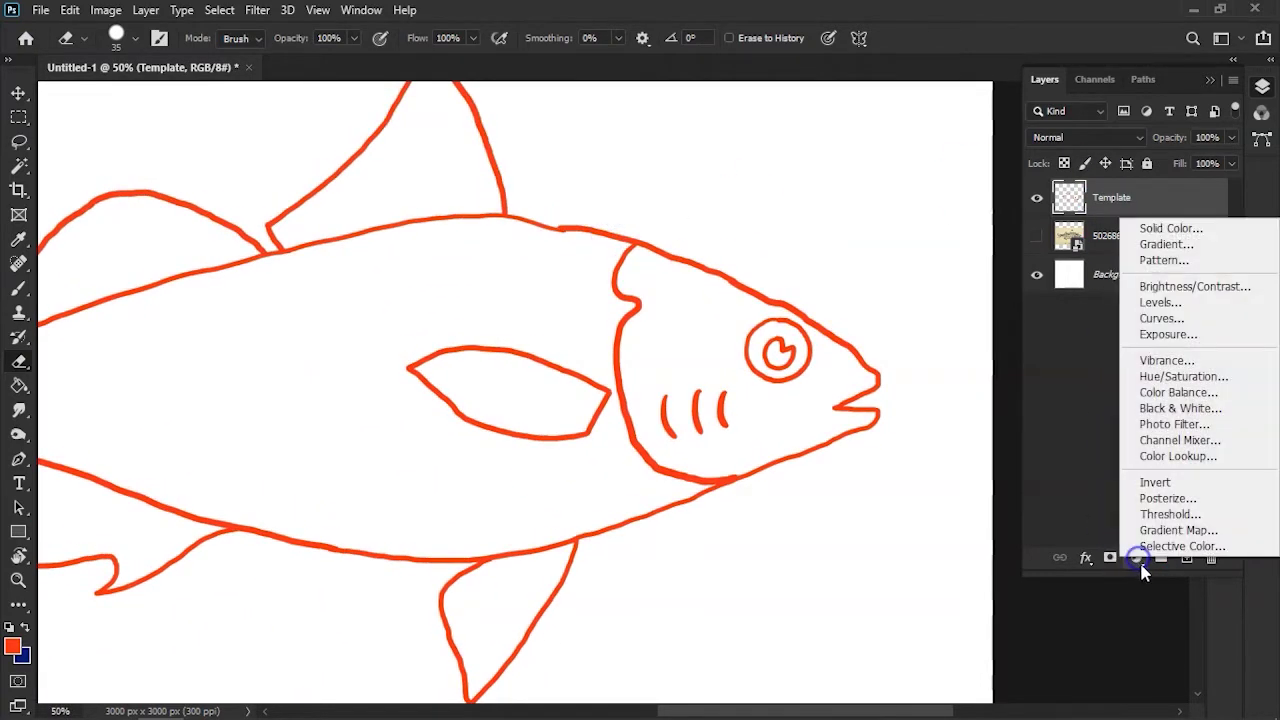
Add a Solid Color fill layer, Color Fill 1, in orange ff7815
click(1198, 231)
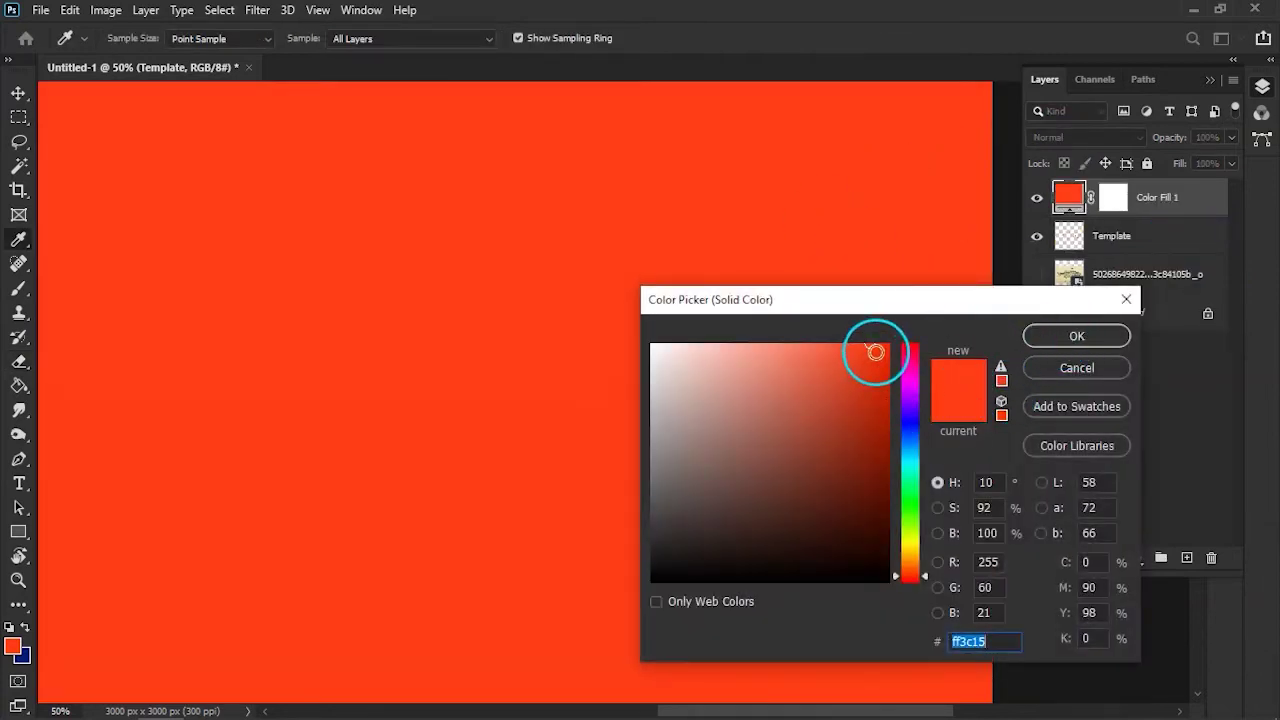
mouse_move(903, 568)
mouse_down()
mouse_move(927, 583)
mouse_move(943, 562)
mouse_up()
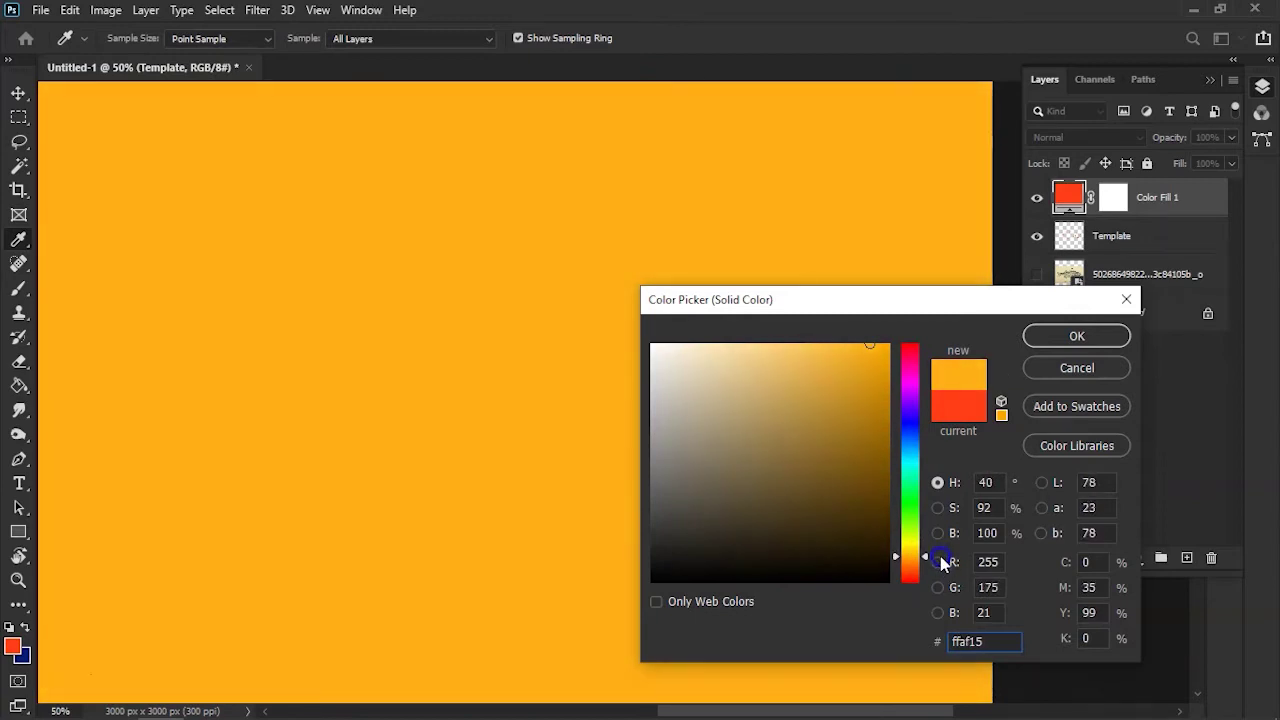
drag(942, 561, 937, 572)
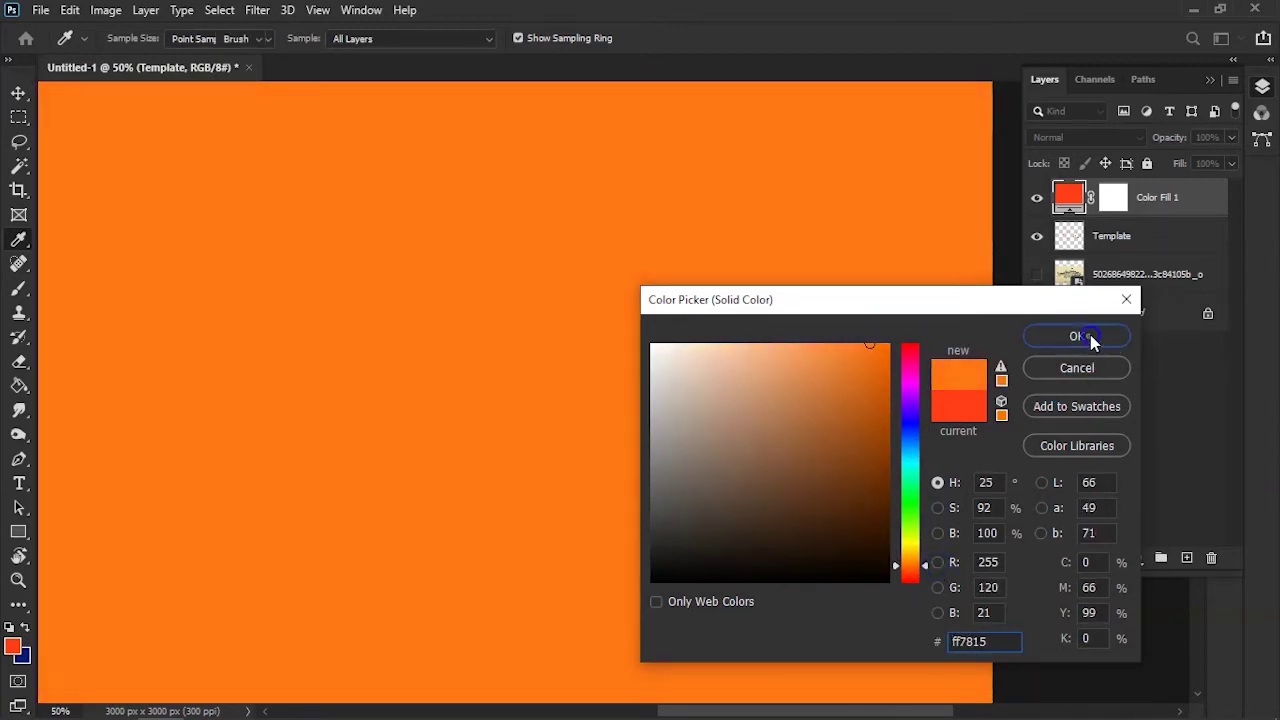
click(1092, 341)
Select the Color Fill 1 layer mask for editing
key(e)
scroll(909, 420, down, 1)
scroll(909, 420, down, 1)
scroll(909, 420, up, 1)
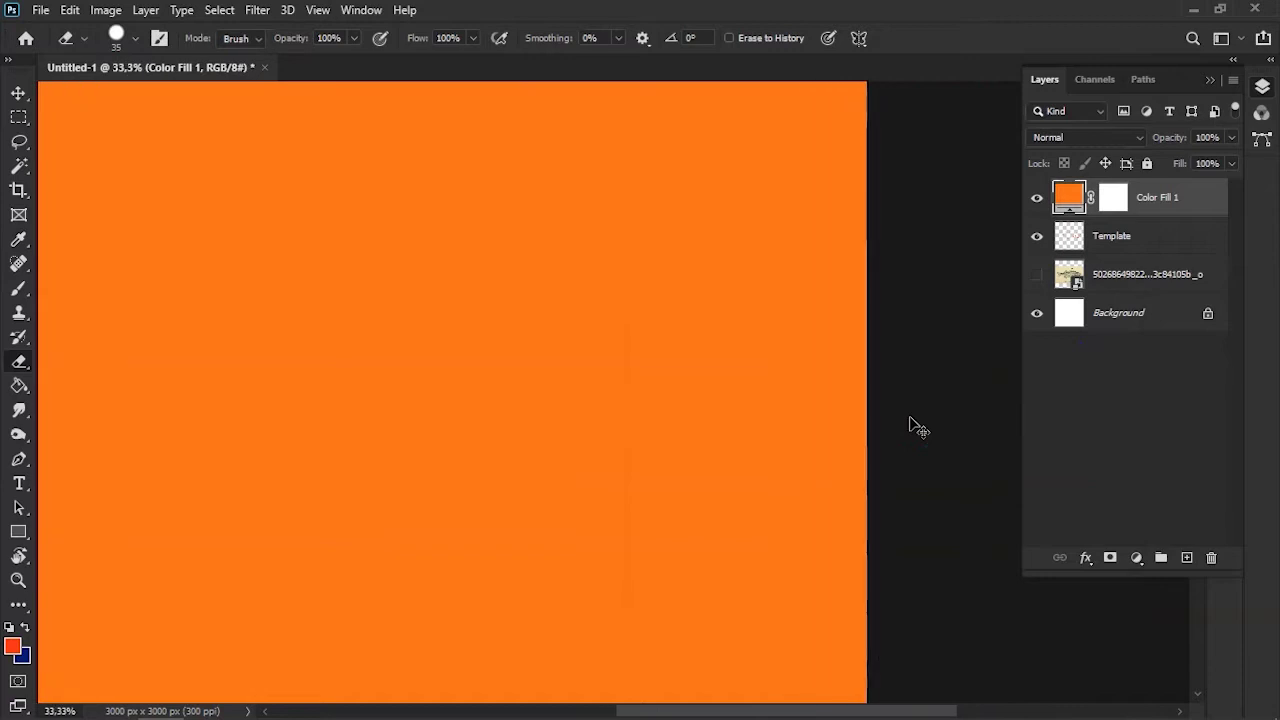
scroll(910, 420, down, 2)
scroll(910, 420, down, 1)
scroll(910, 418, up, 2)
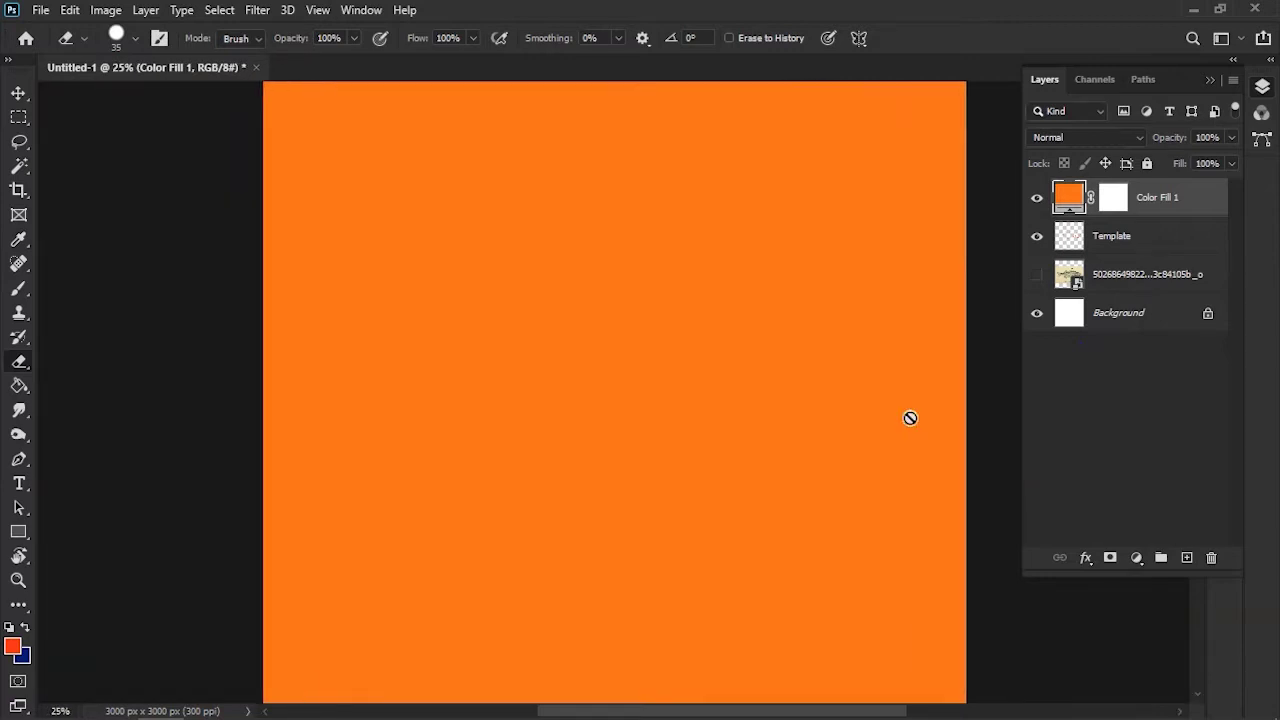
click(1113, 203)
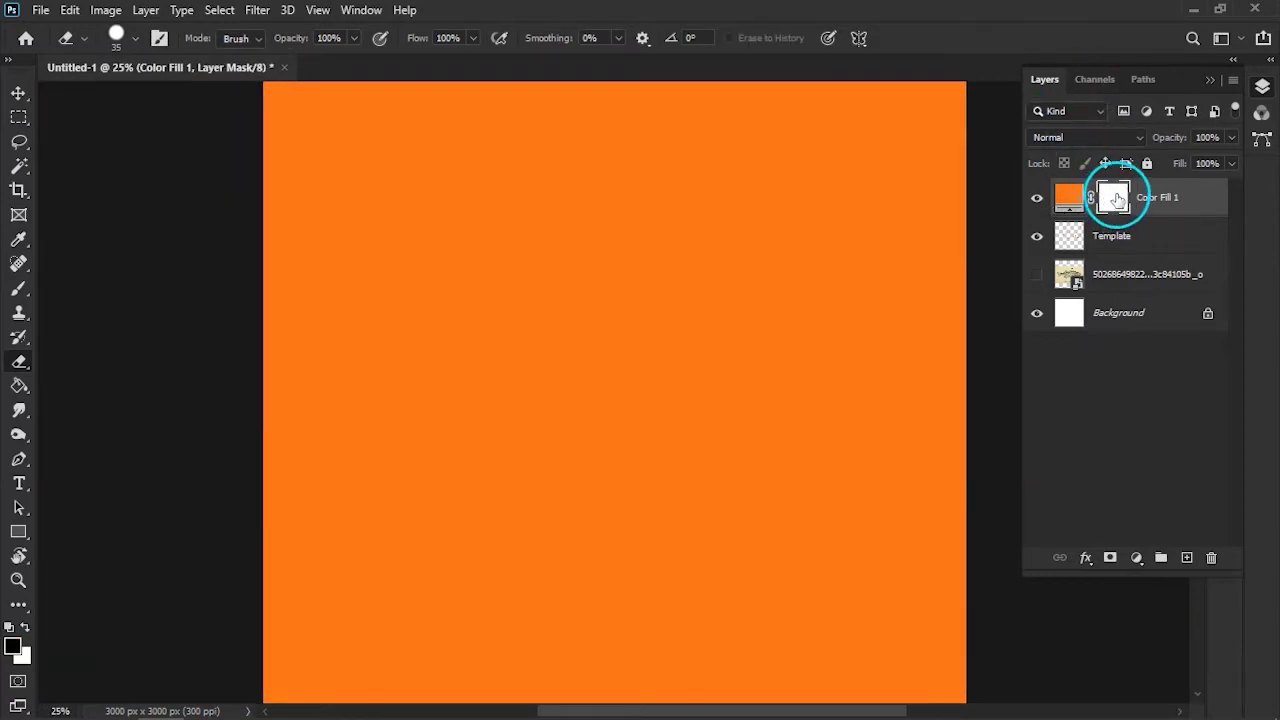
Invert the Color Fill 1 mask to black, hiding the orange fill
key(ctrl+i)
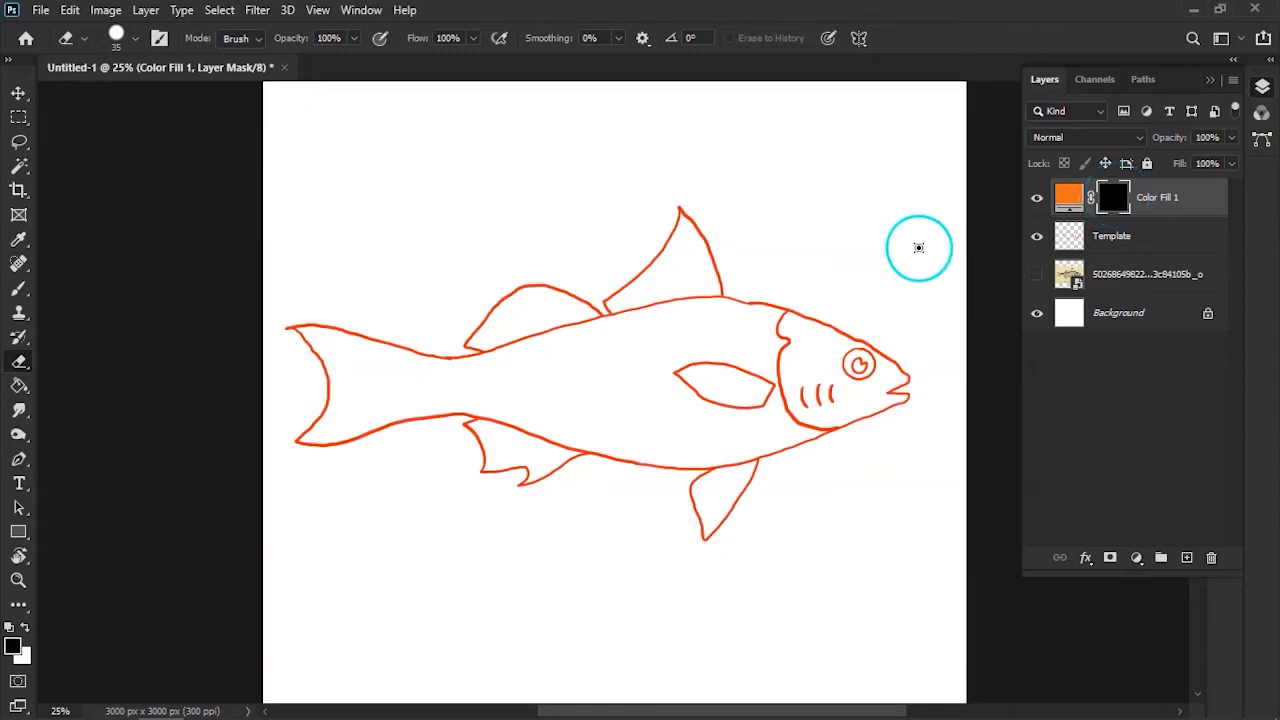
scroll(919, 249, up, 1)
scroll(914, 249, up, 1)
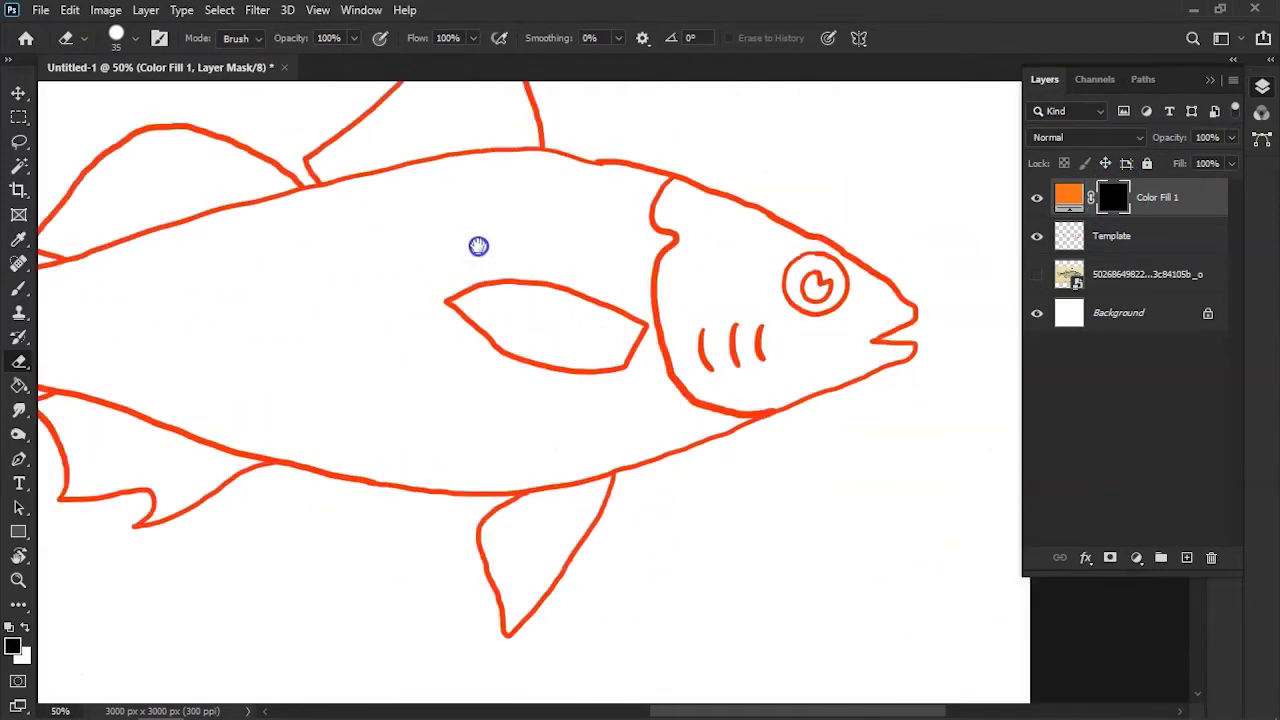
click(1118, 196)
key(ctrl+minus)
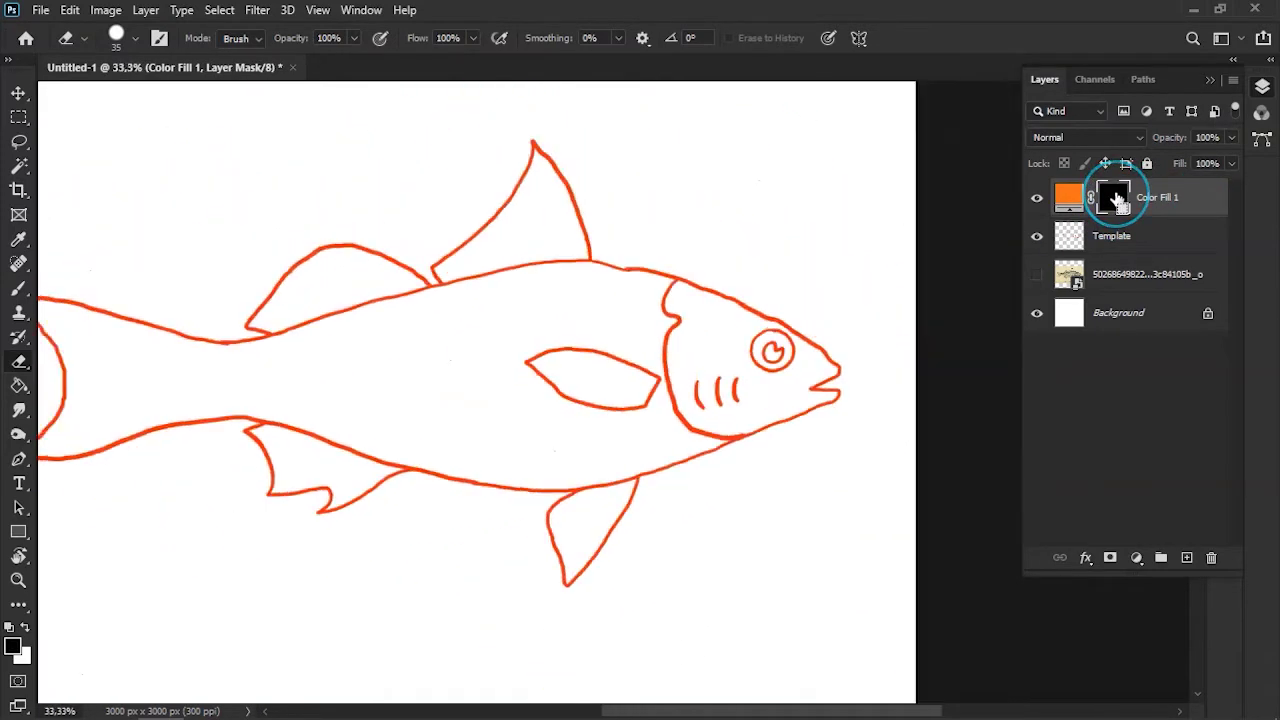
key(ctrl+minus)
key(ctrl+minus)
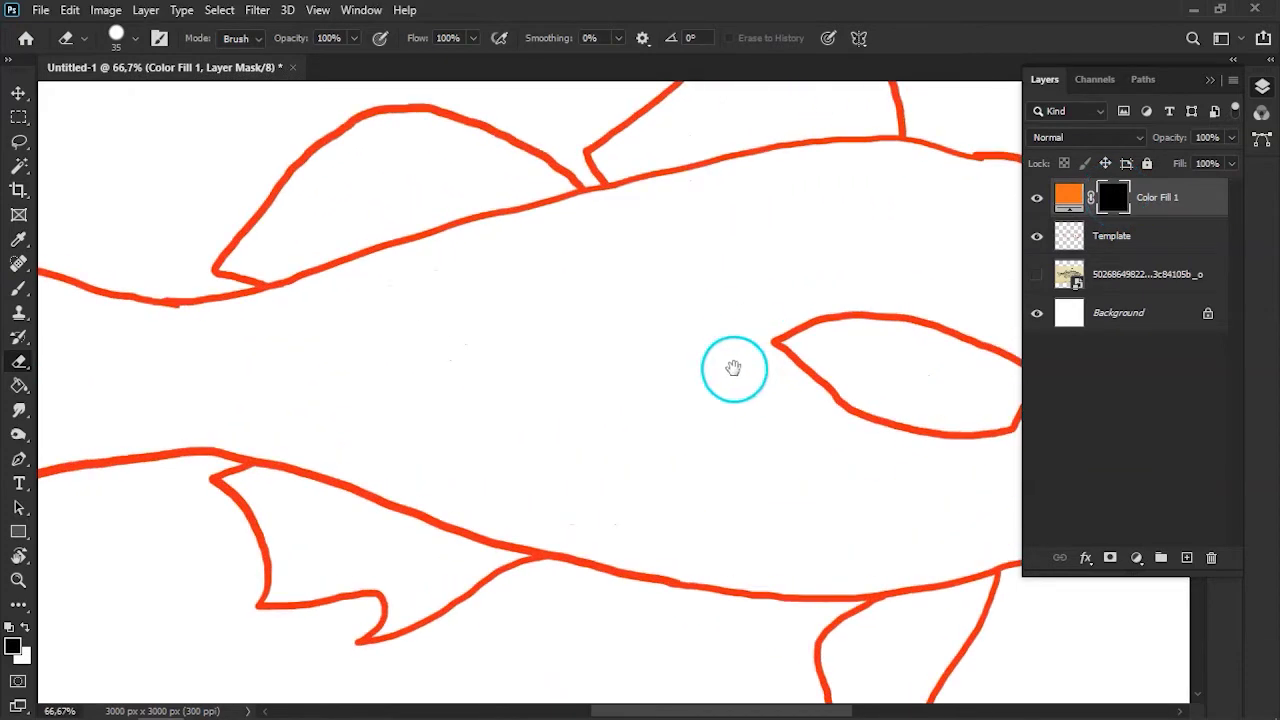
scroll(743, 366, up, 1)
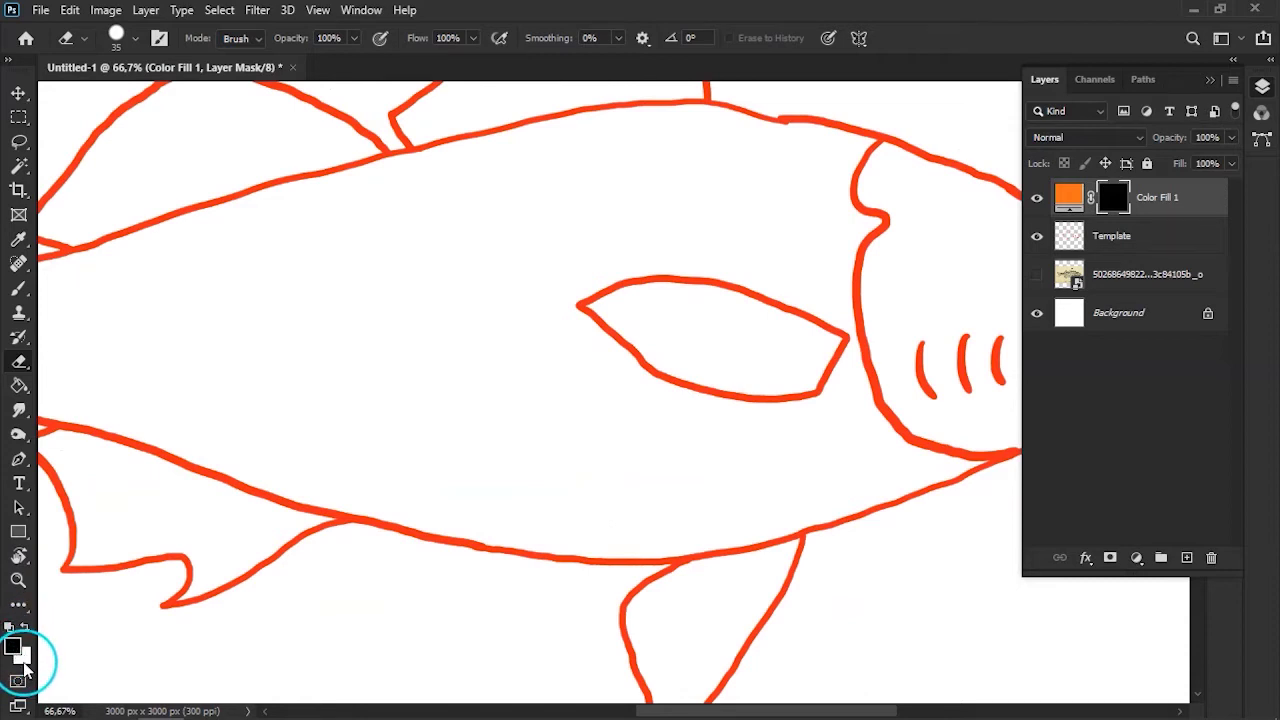
Test-paint white on the mask over the body, then paint it back out with black
key(x)
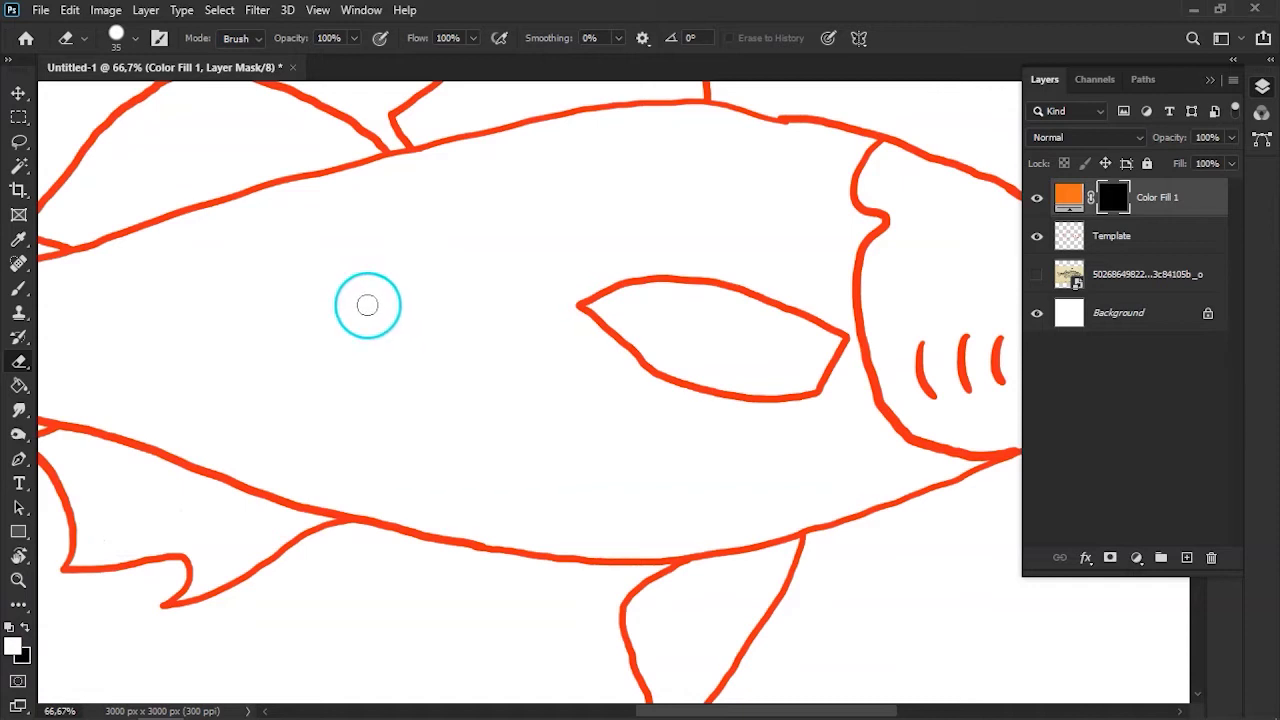
key(b)
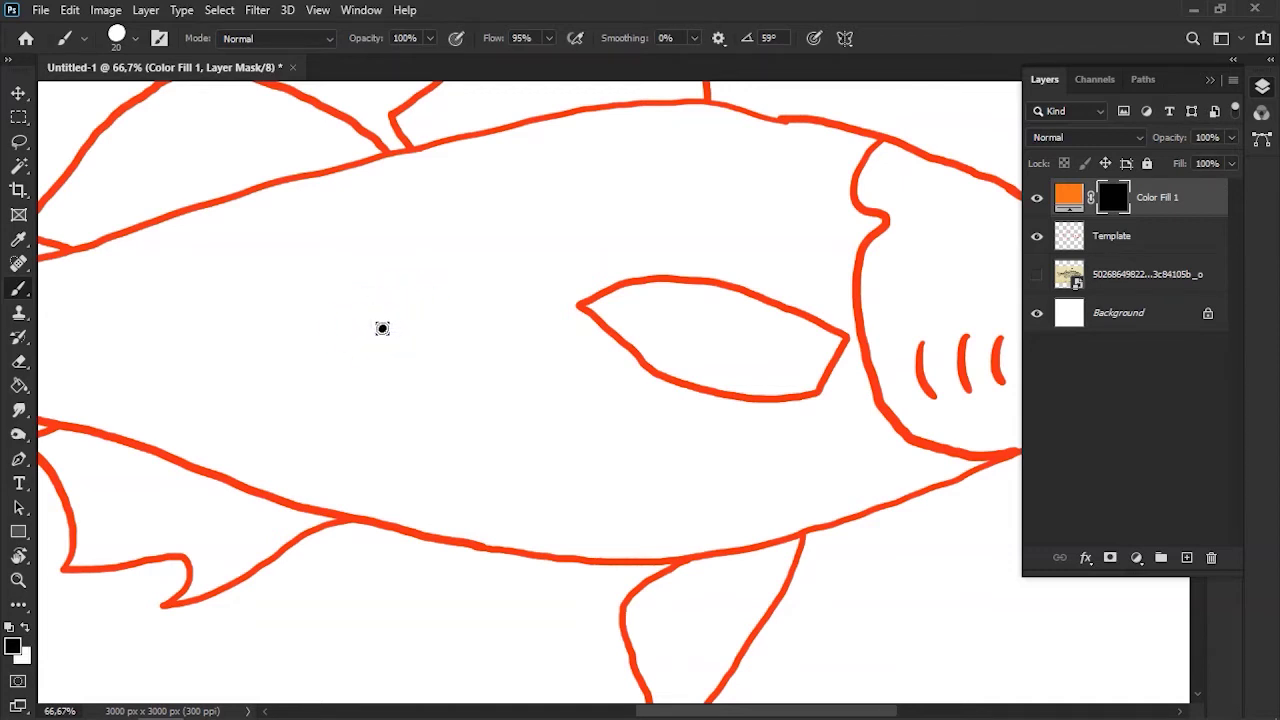
drag(385, 321, 335, 340)
key(x)
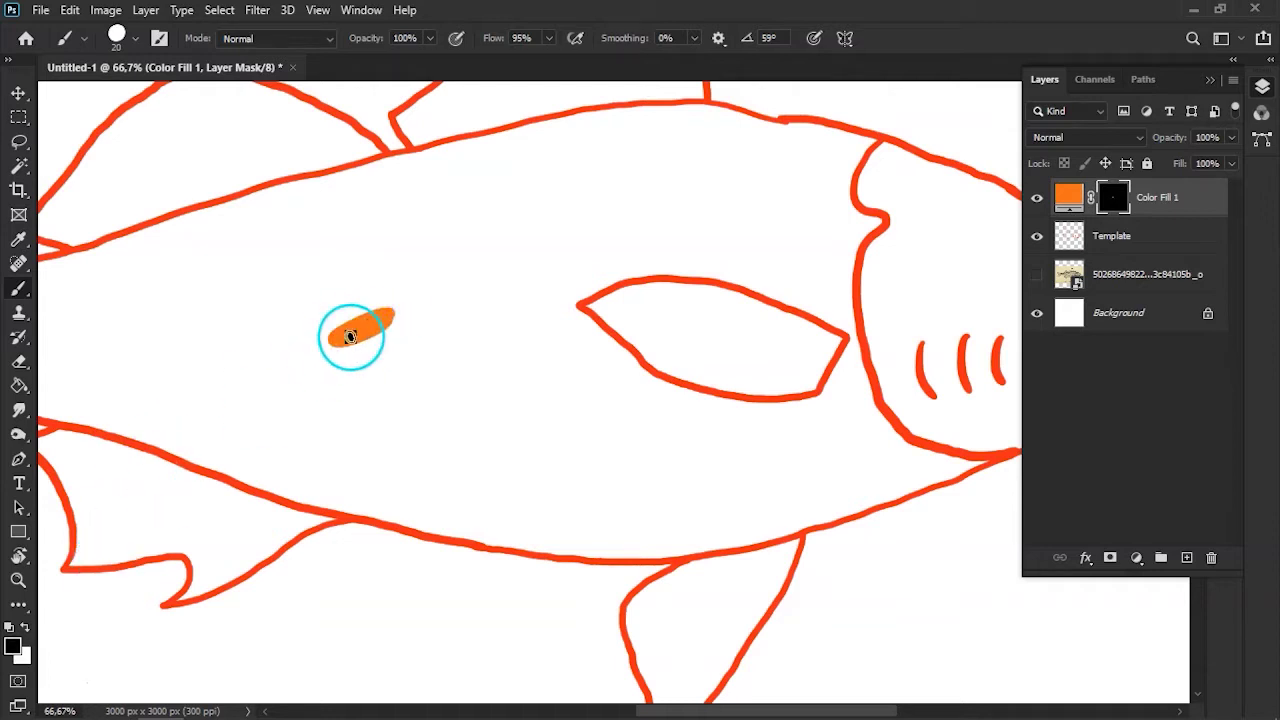
drag(323, 343, 363, 321)
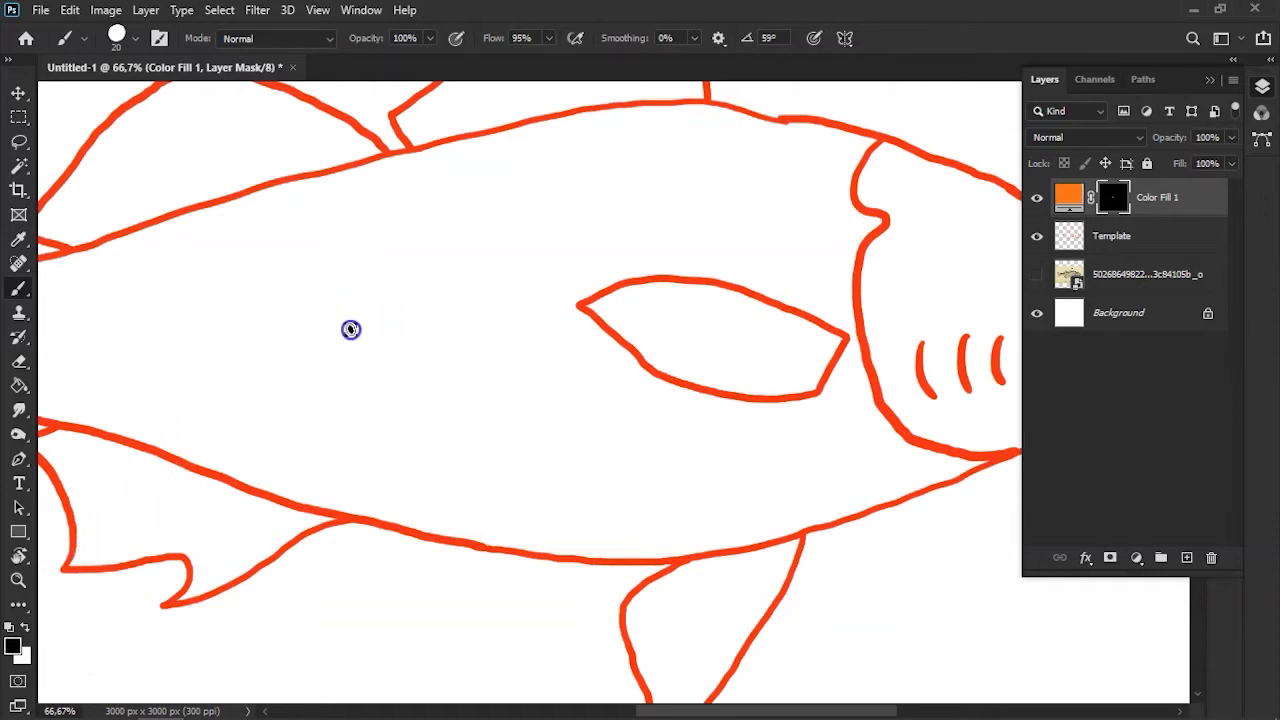
key(ctrl+minus)
key(ctrl+minus)
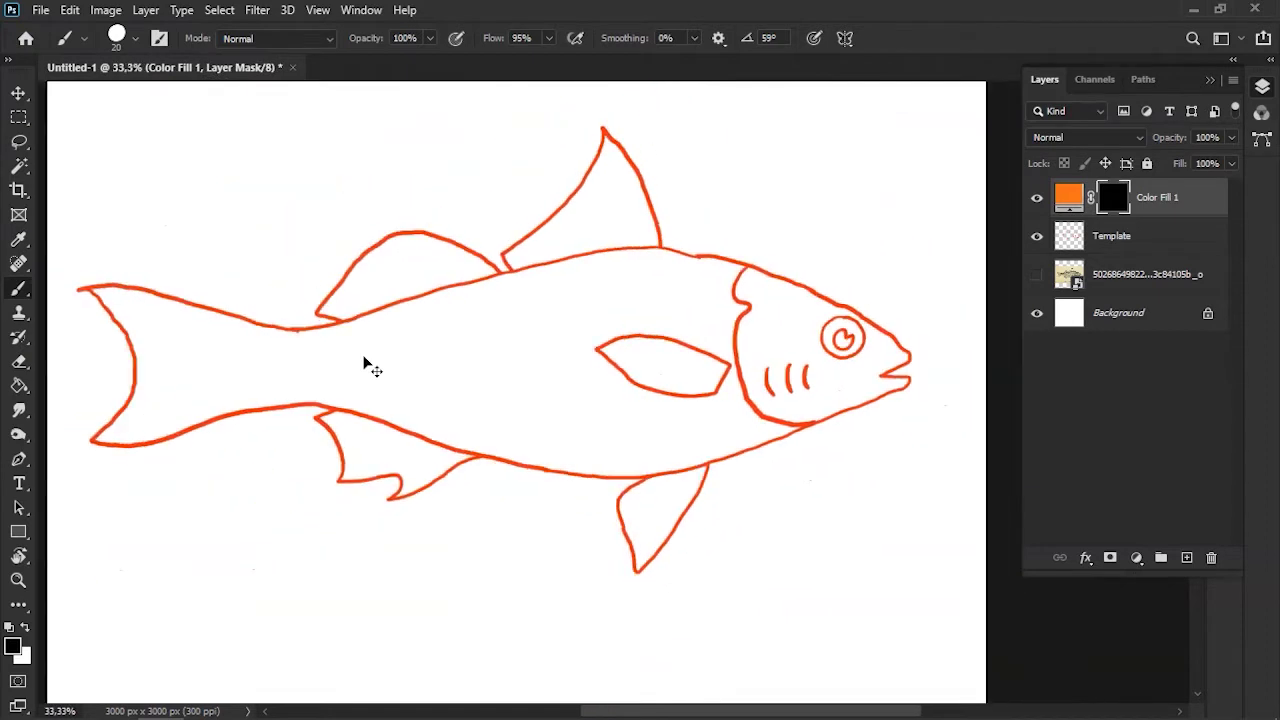
key(ctrl+plus)
key(ctrl+plus)
drag(587, 330, 612, 444)
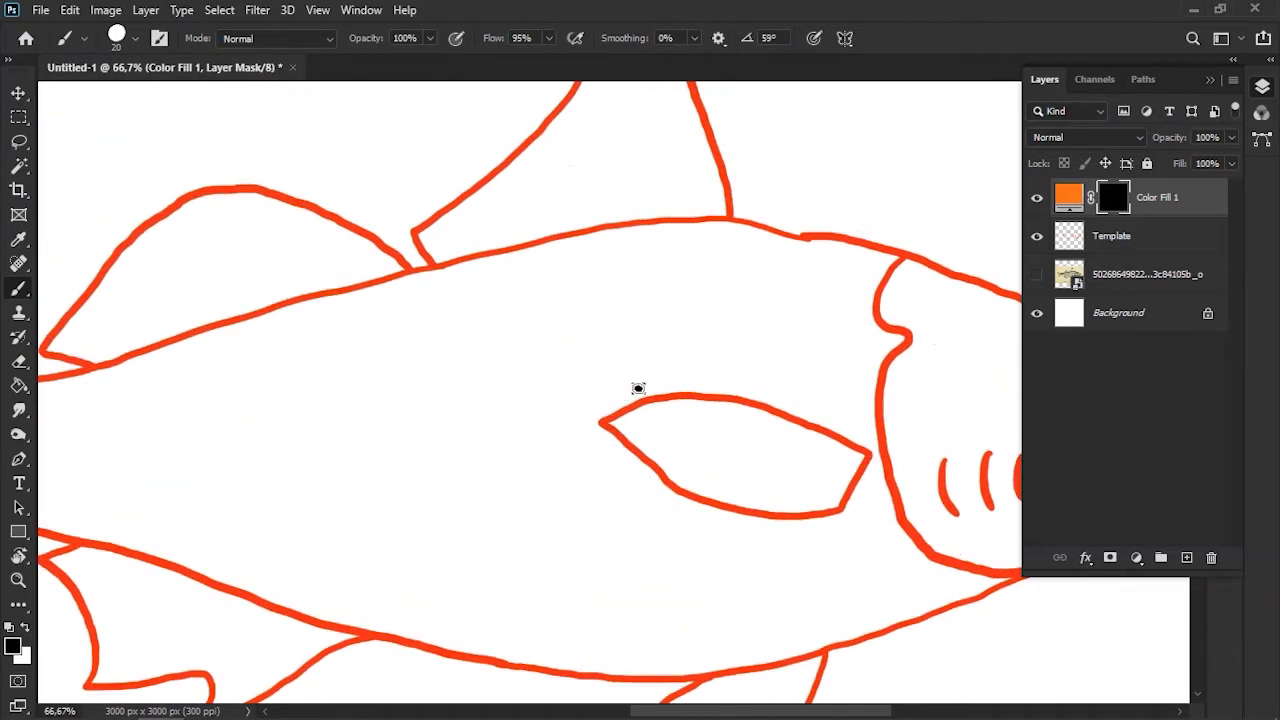
key(F5)
click(937, 254)
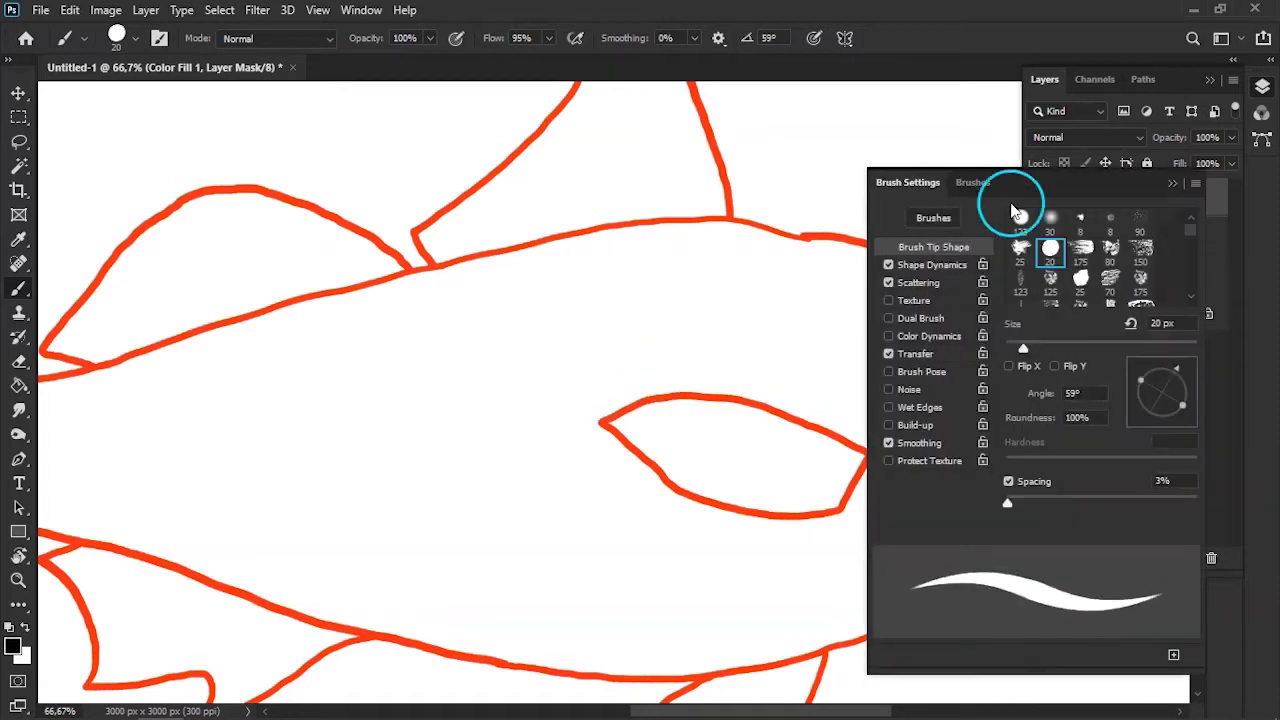
Test the Salpicado 3 and Texturado 1 brushes on the body, undoing each dab
click(973, 183)
scroll(1168, 508, down, 5)
scroll(1168, 551, down, 5)
scroll(1171, 560, down, 4)
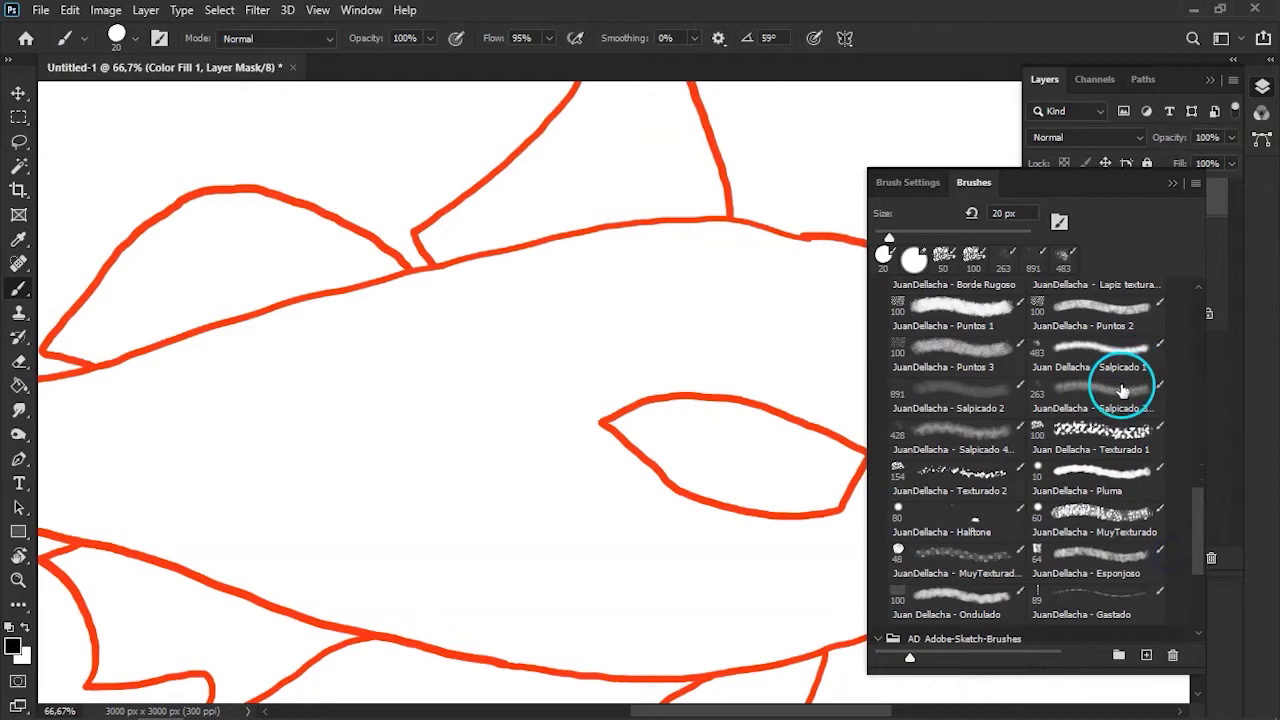
click(1088, 387)
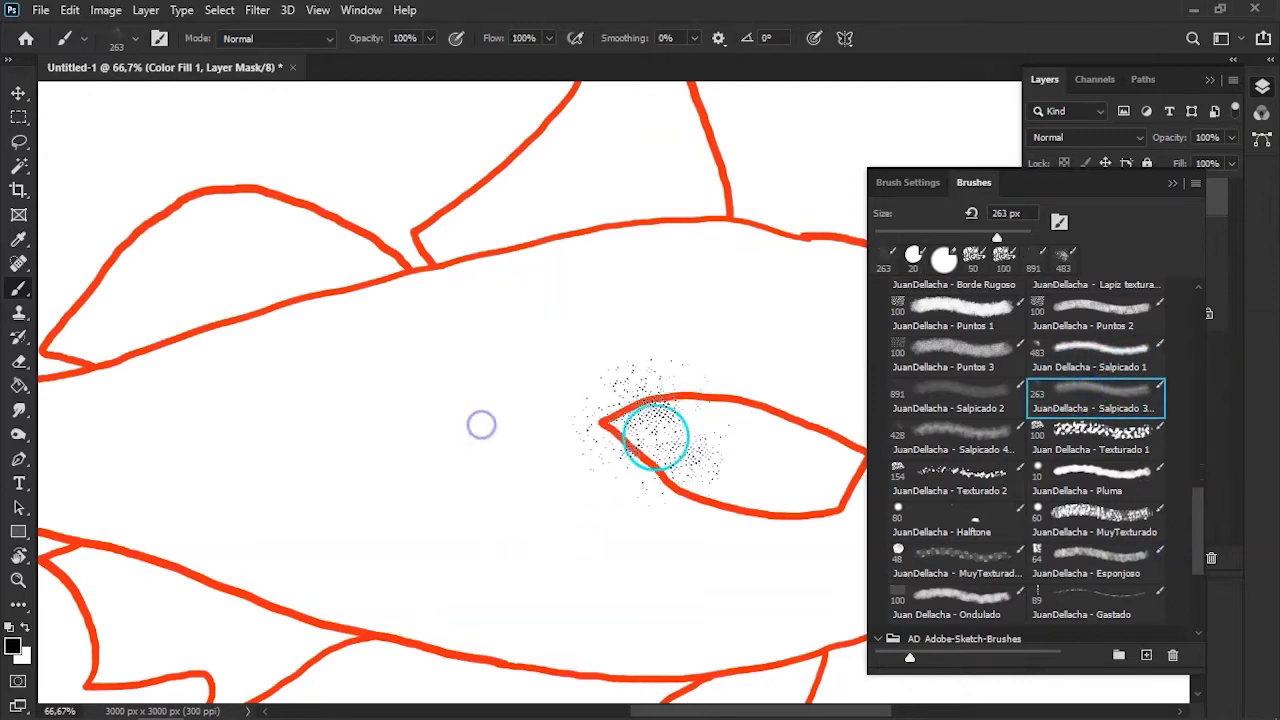
key(ctrl+z)
click(650, 418)
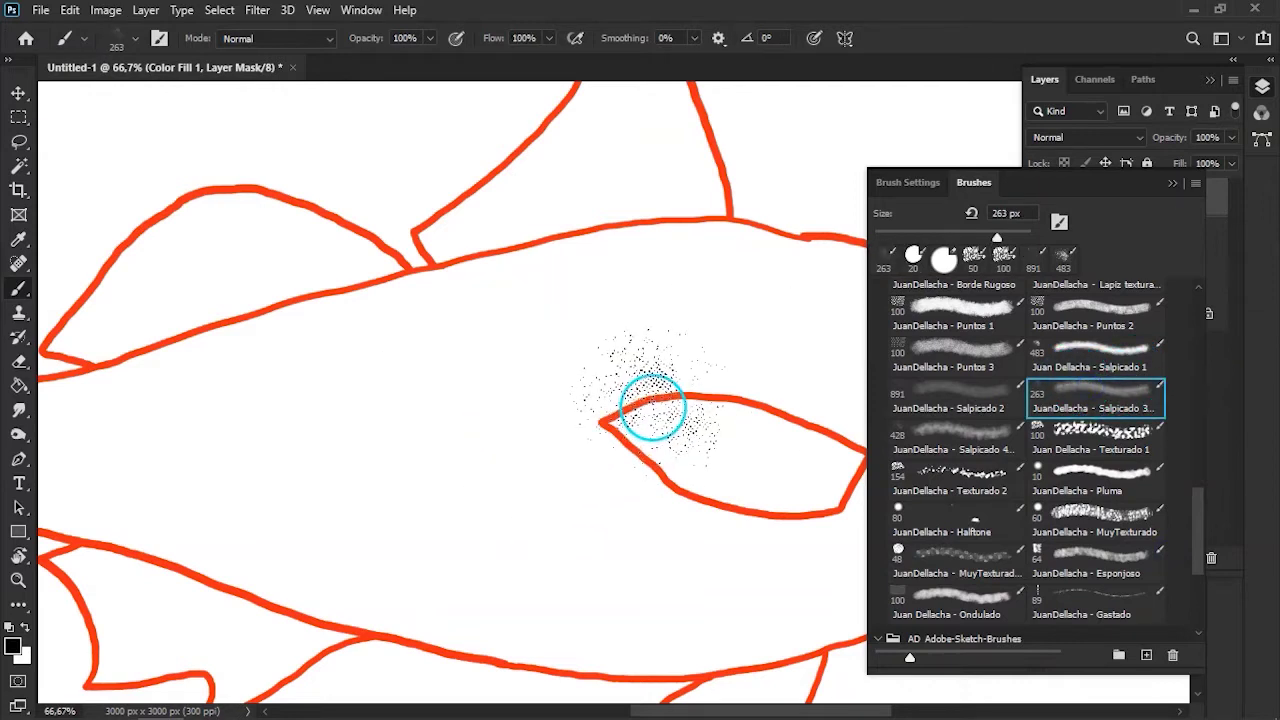
key(ctrl+z)
click(1095, 432)
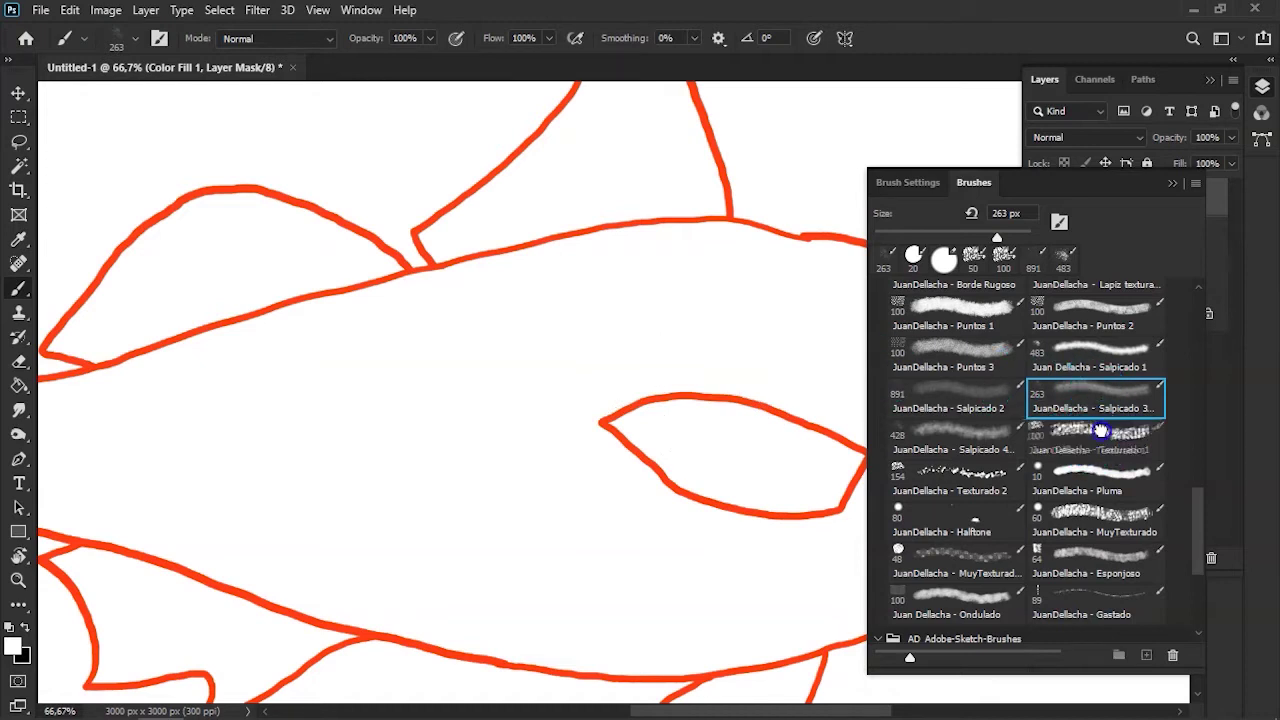
drag(443, 372, 486, 433)
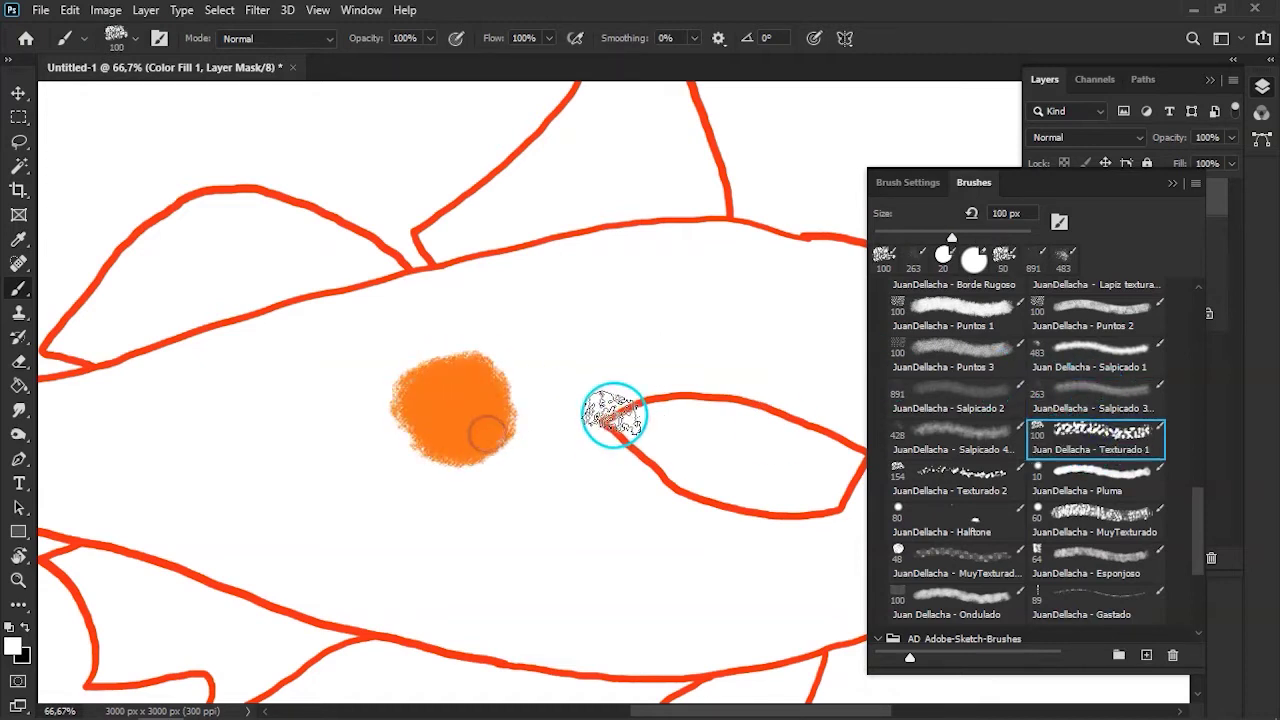
key(ctrl+z)
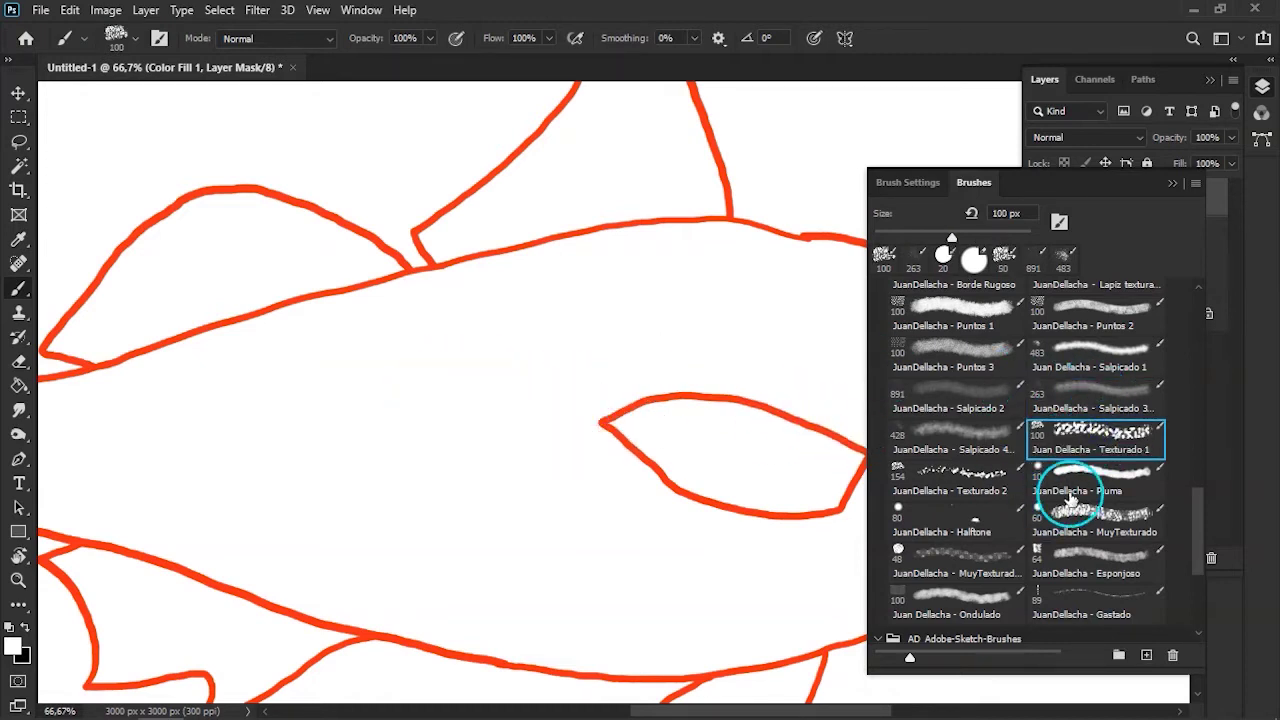
Test the MuyTexturado, Esponjoso, Salpicado 3 and Puntos 2 brushes, undoing each stroke
click(1095, 515)
mouse_move(505, 400)
mouse_down()
mouse_move(455, 427)
mouse_move(489, 371)
mouse_up()
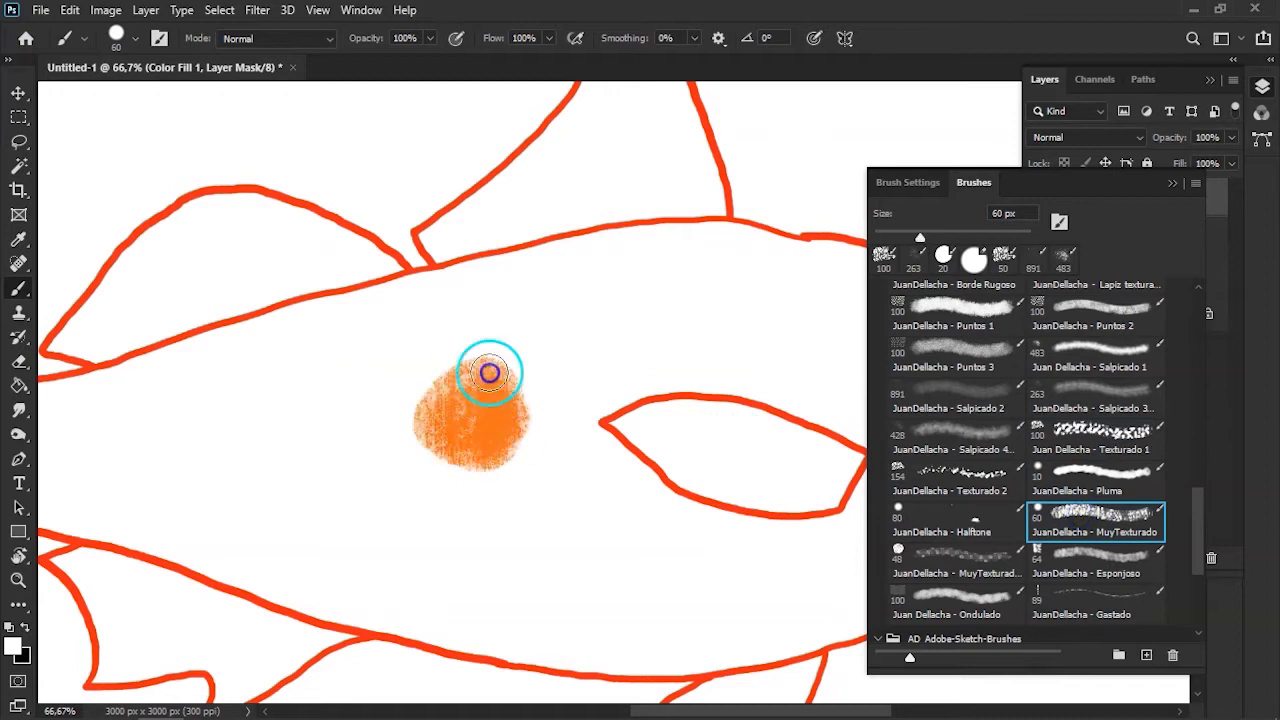
key(ctrl+z)
click(1095, 560)
mouse_move(517, 431)
mouse_down()
mouse_move(466, 449)
mouse_move(482, 437)
mouse_up()
key(ctrl+z)
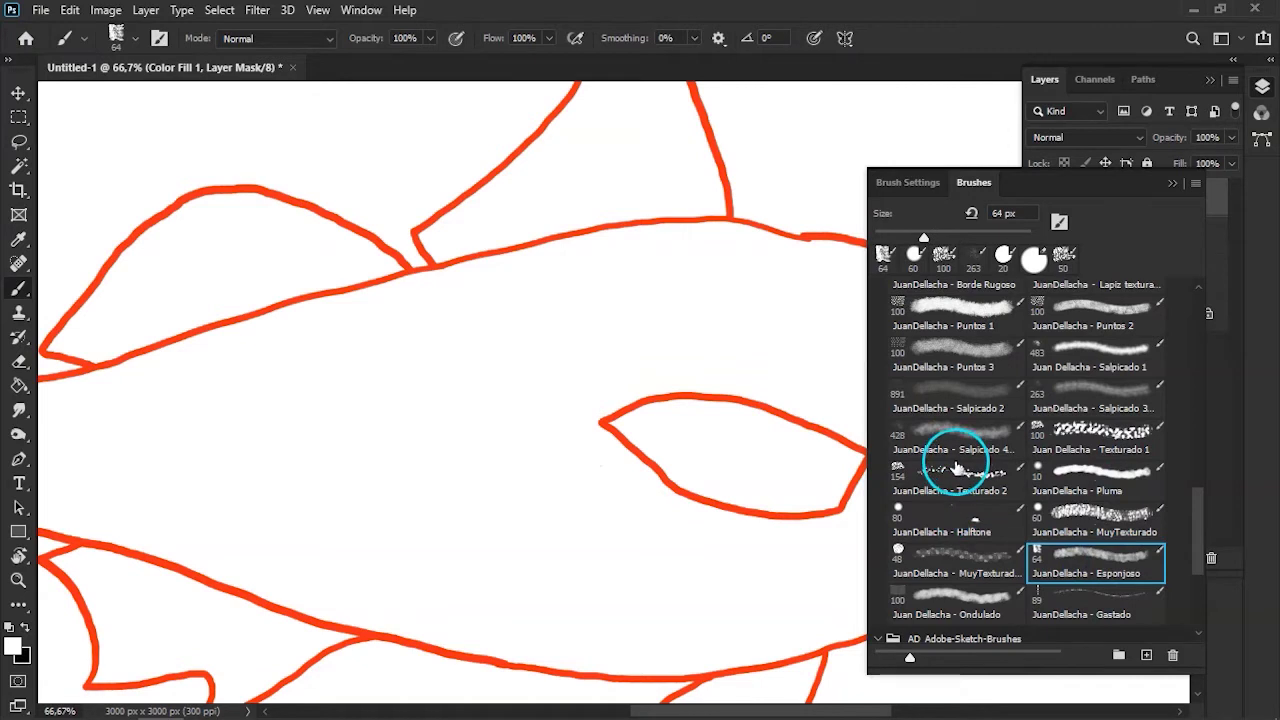
click(1088, 395)
mouse_move(600, 395)
mouse_down()
mouse_move(508, 409)
mouse_move(528, 408)
mouse_move(466, 386)
mouse_move(503, 429)
mouse_move(418, 381)
mouse_move(410, 412)
mouse_up()
key(ctrl+z)
click(1100, 313)
key(ctrl+z)
Paint a textured orange patch up and left across the body with Texturado 1
click(1088, 428)
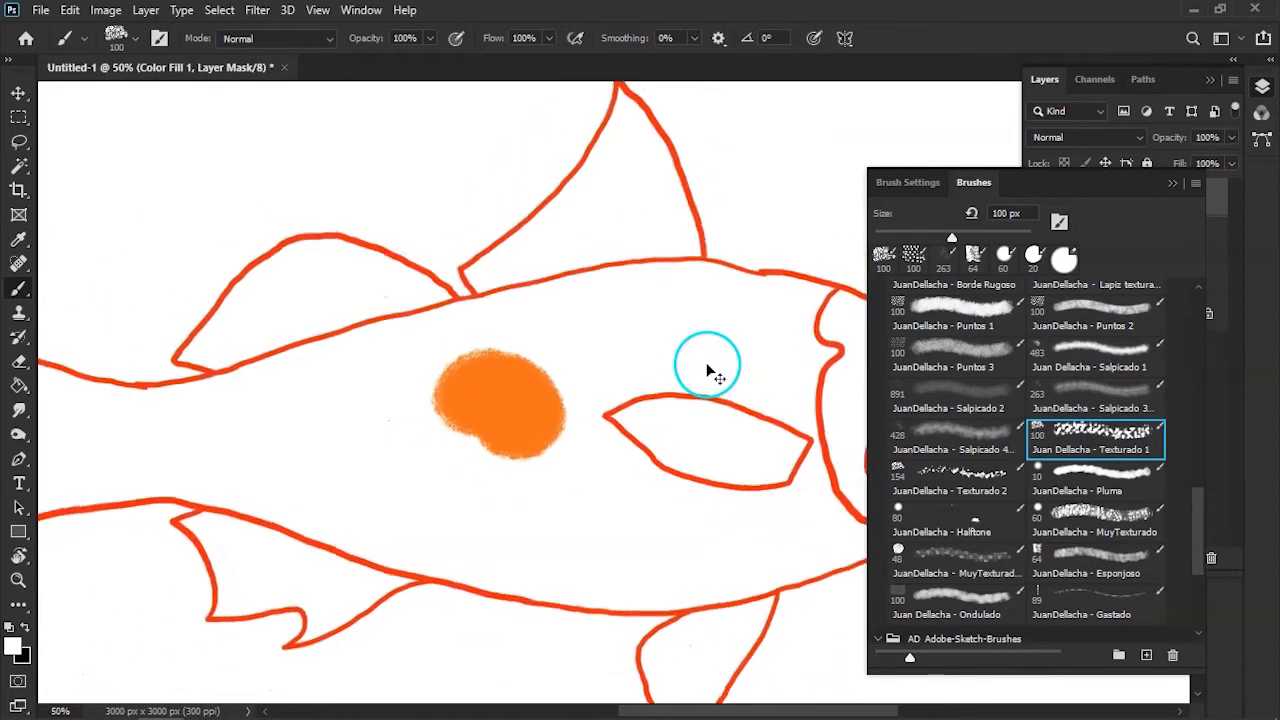
scroll(706, 363, left, 3)
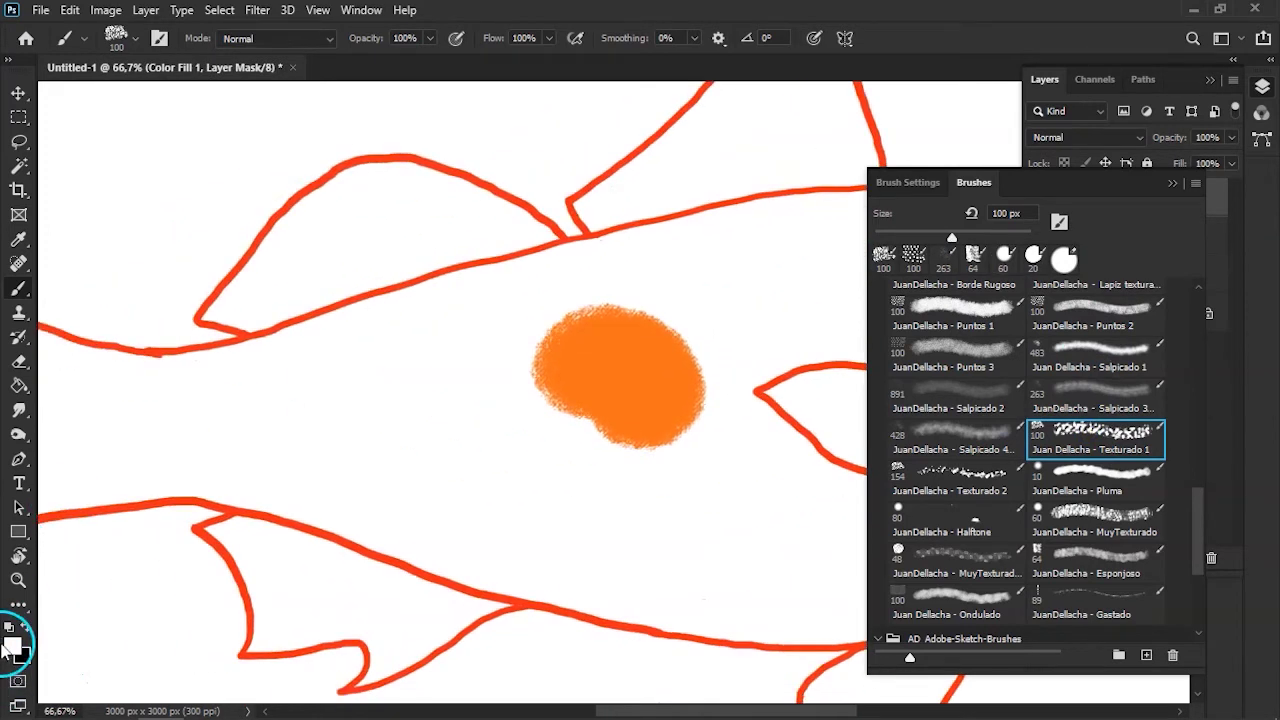
mouse_move(641, 361)
mouse_down()
mouse_move(557, 363)
mouse_move(443, 334)
mouse_move(471, 294)
mouse_move(466, 311)
mouse_up()
Extend the orange patch left toward the outline, trying and undoing a black mask stroke
click(1172, 184)
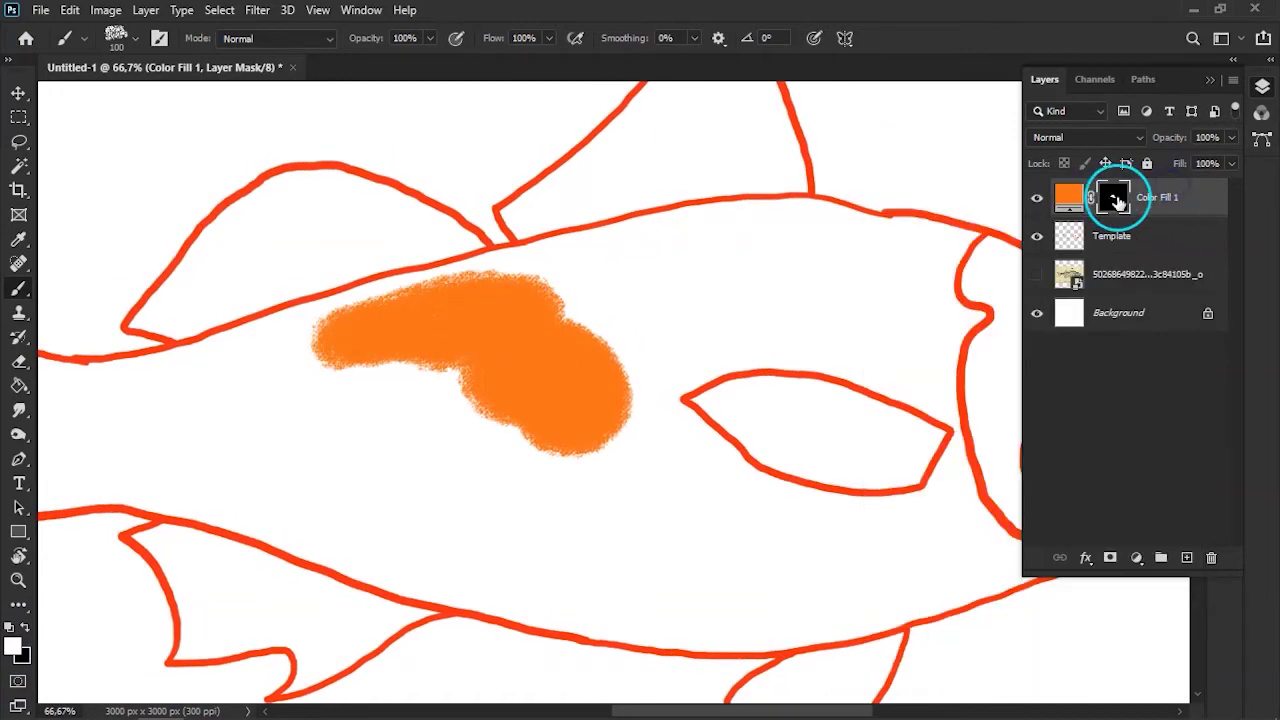
mouse_move(374, 334)
mouse_down()
mouse_move(280, 350)
mouse_move(623, 357)
mouse_move(406, 357)
mouse_move(491, 363)
mouse_move(291, 294)
mouse_move(124, 260)
mouse_move(223, 366)
mouse_move(258, 383)
mouse_up()
key(x)
mouse_move(323, 346)
mouse_down()
mouse_move(329, 371)
mouse_move(483, 395)
mouse_up()
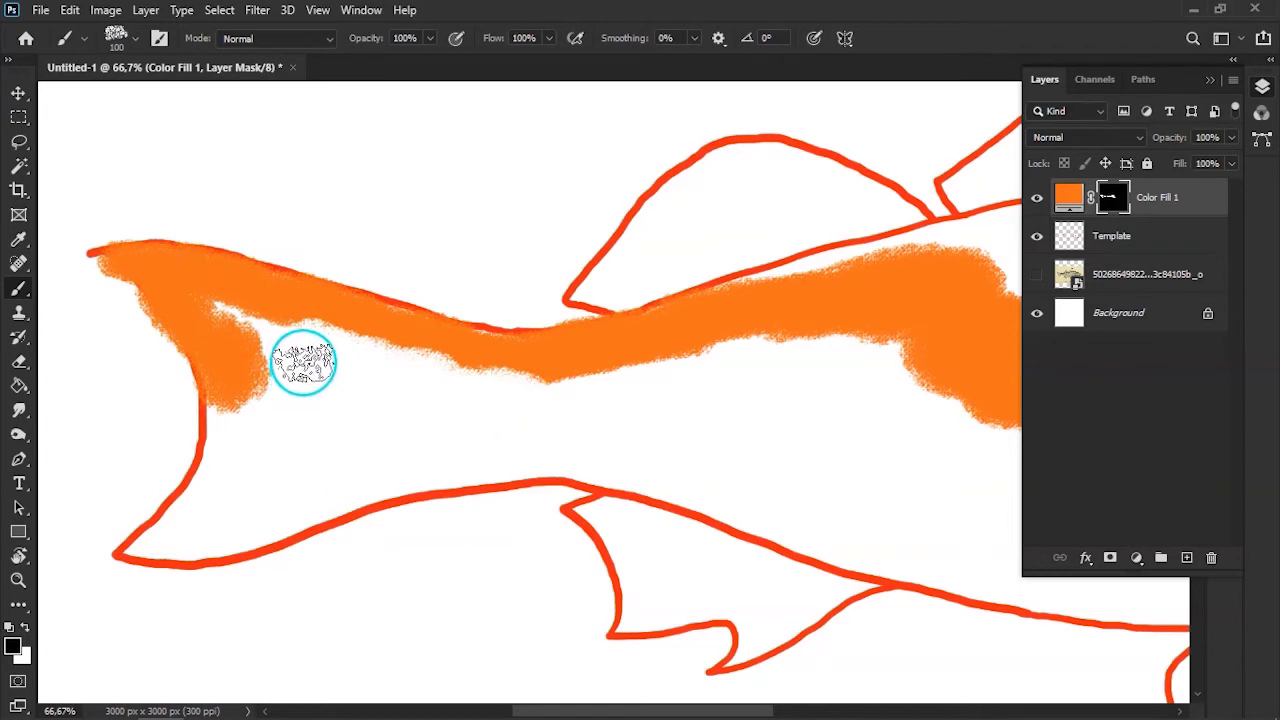
key(ctrl+z)
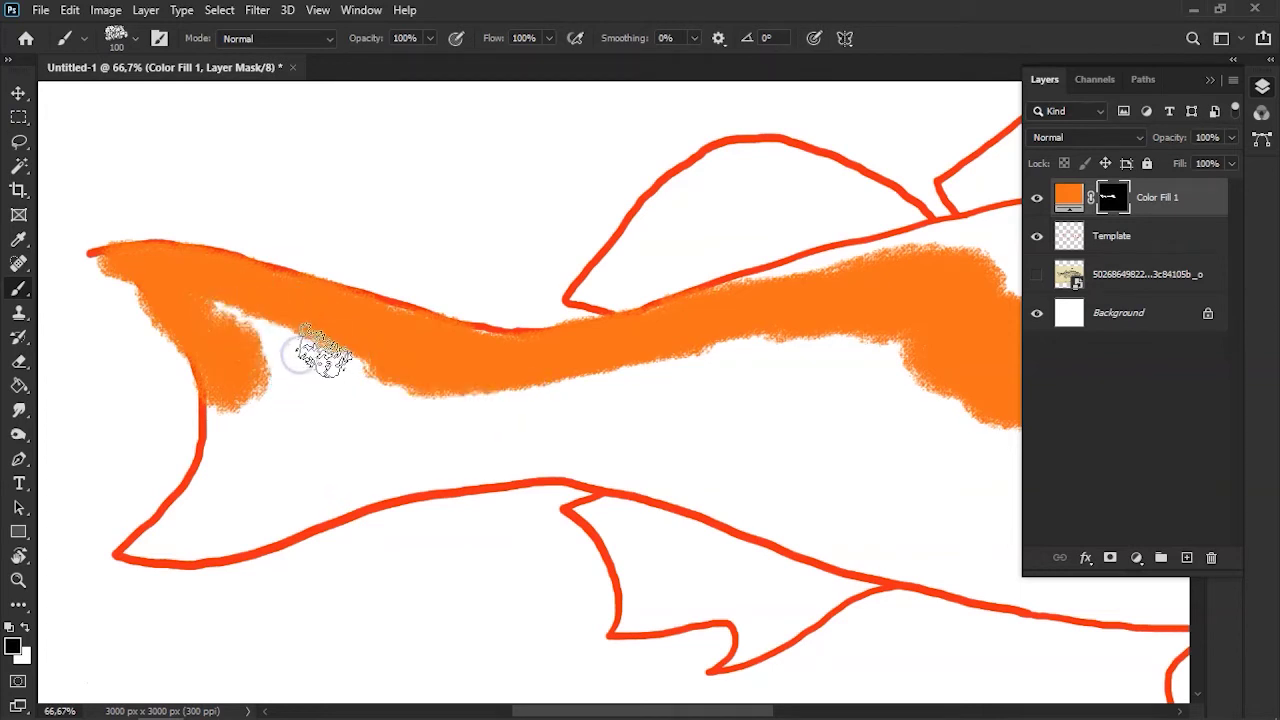
key(x)
Fill the tail-body notch and lower body with orange, then move Template above Color Fill 1
mouse_move(257, 320)
mouse_down()
mouse_move(286, 351)
mouse_move(237, 410)
mouse_move(214, 514)
mouse_move(234, 494)
mouse_move(140, 550)
mouse_move(509, 409)
mouse_move(595, 400)
mouse_up()
drag(564, 370, 360, 321)
mouse_move(191, 414)
mouse_down()
mouse_move(417, 337)
mouse_move(543, 486)
mouse_move(723, 451)
mouse_move(612, 358)
mouse_up()
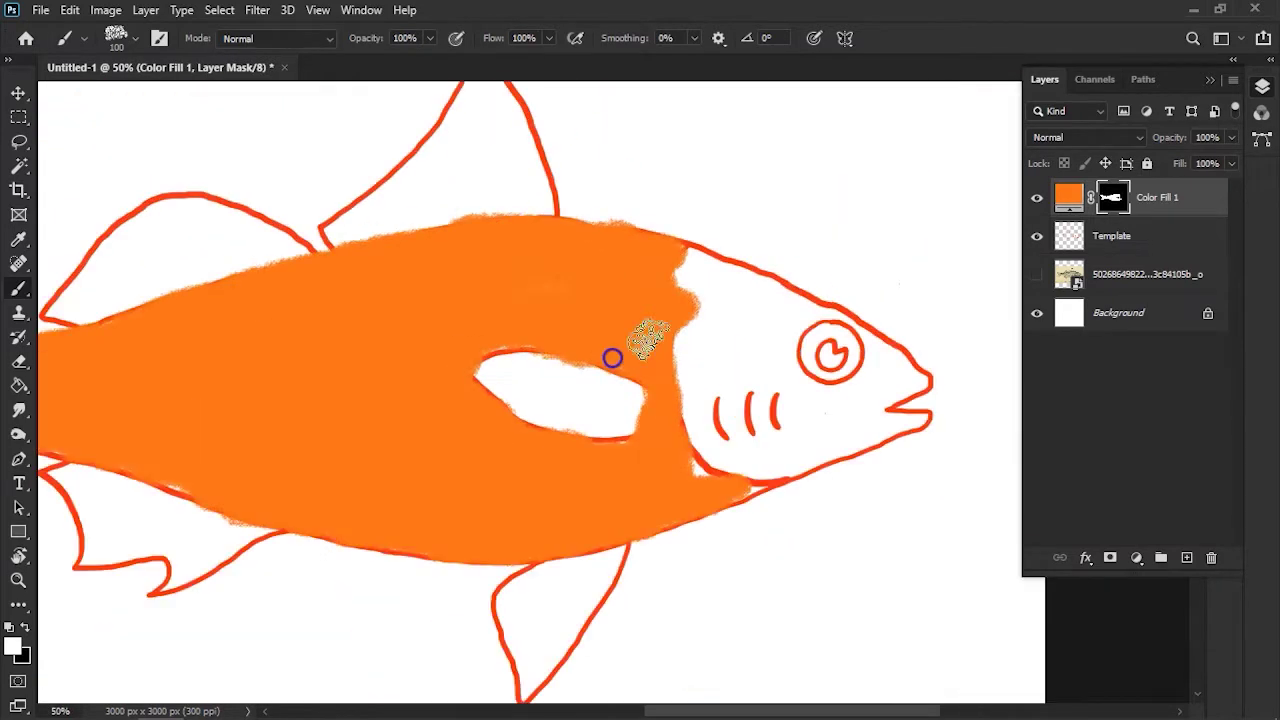
mouse_move(1097, 243)
mouse_down()
mouse_move(1098, 178)
mouse_move(1107, 219)
mouse_up()
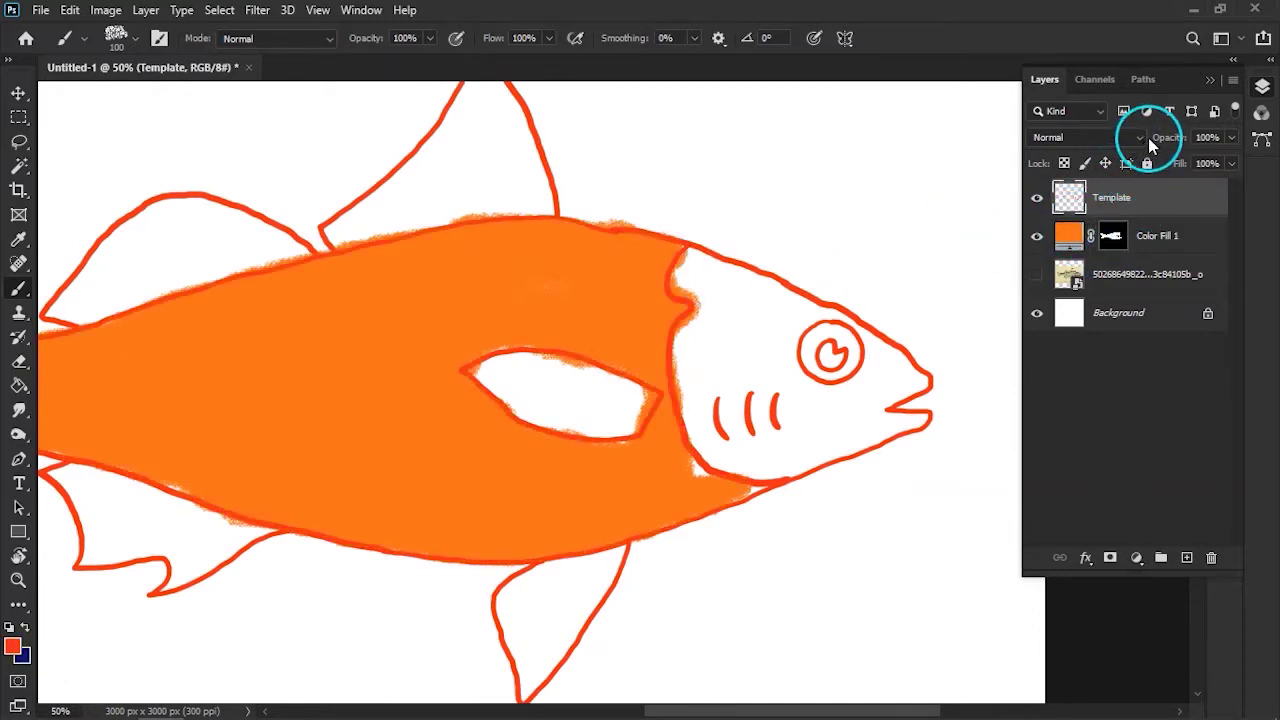
Set the Template layer blend mode to Multiply and zoom in on the fish's top edge
click(1140, 137)
click(1045, 206)
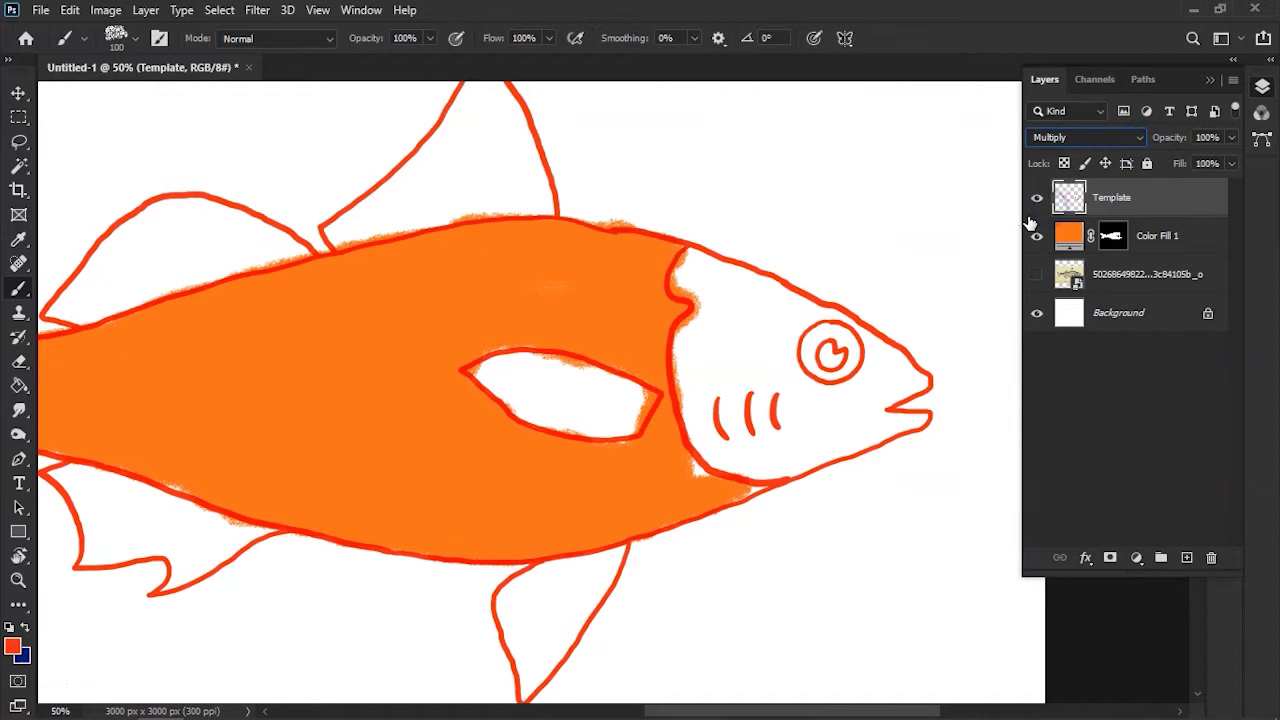
key(ctrl+plus)
key(ctrl+plus)
key(ctrl+plus)
drag(449, 231, 708, 288)
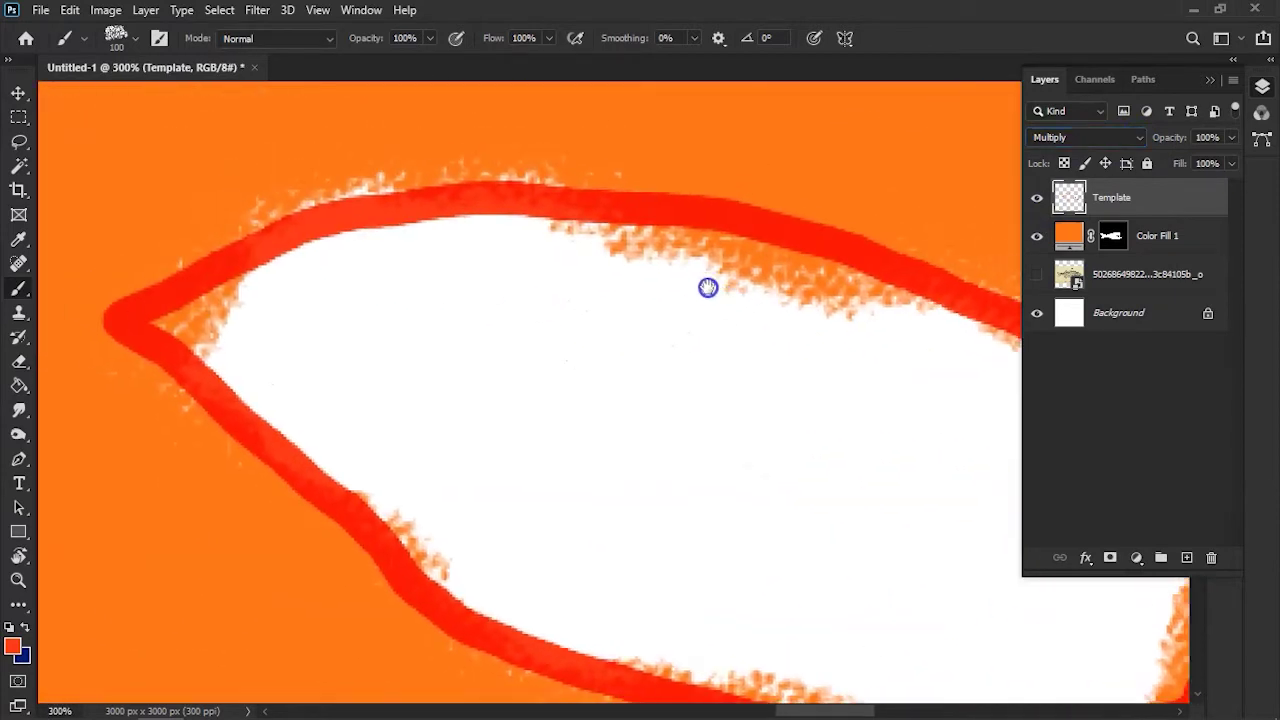
key(ctrl+minus)
key(ctrl+minus)
key(ctrl+minus)
key(ctrl+minus)
key(ctrl+minus)
key(ctrl+plus)
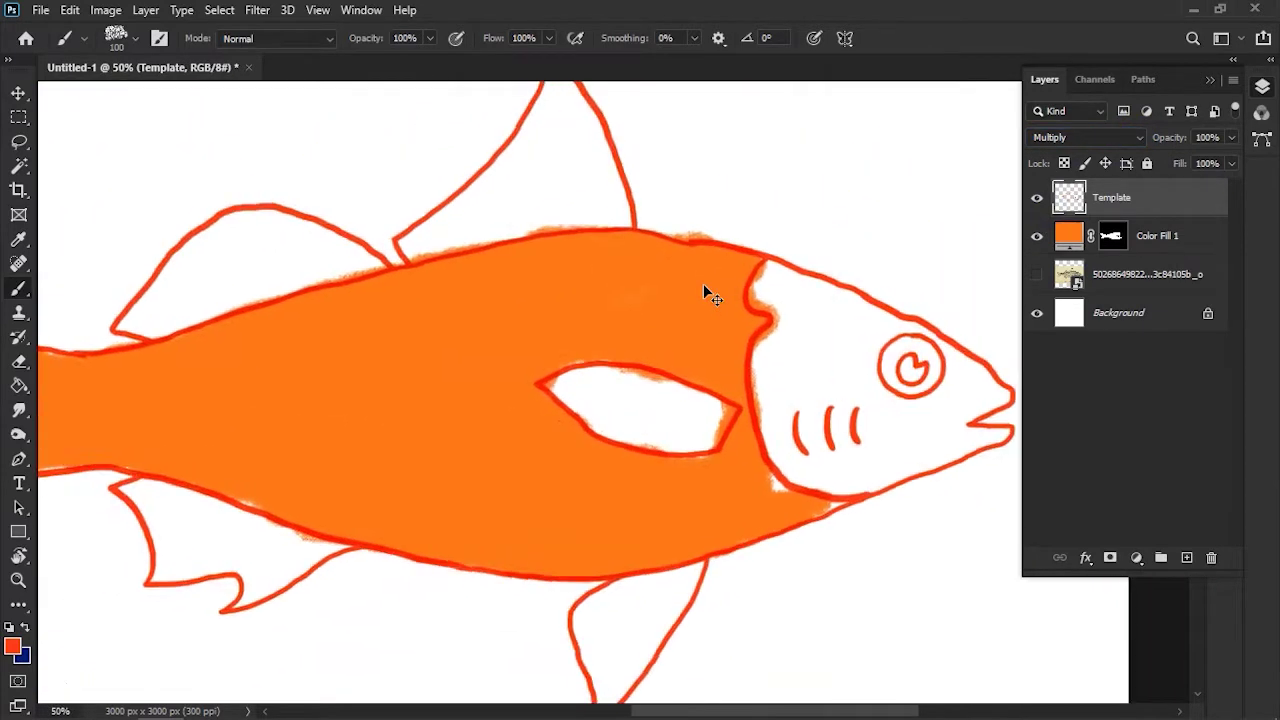
key(ctrl+plus)
key(ctrl+plus)
key(ctrl+plus)
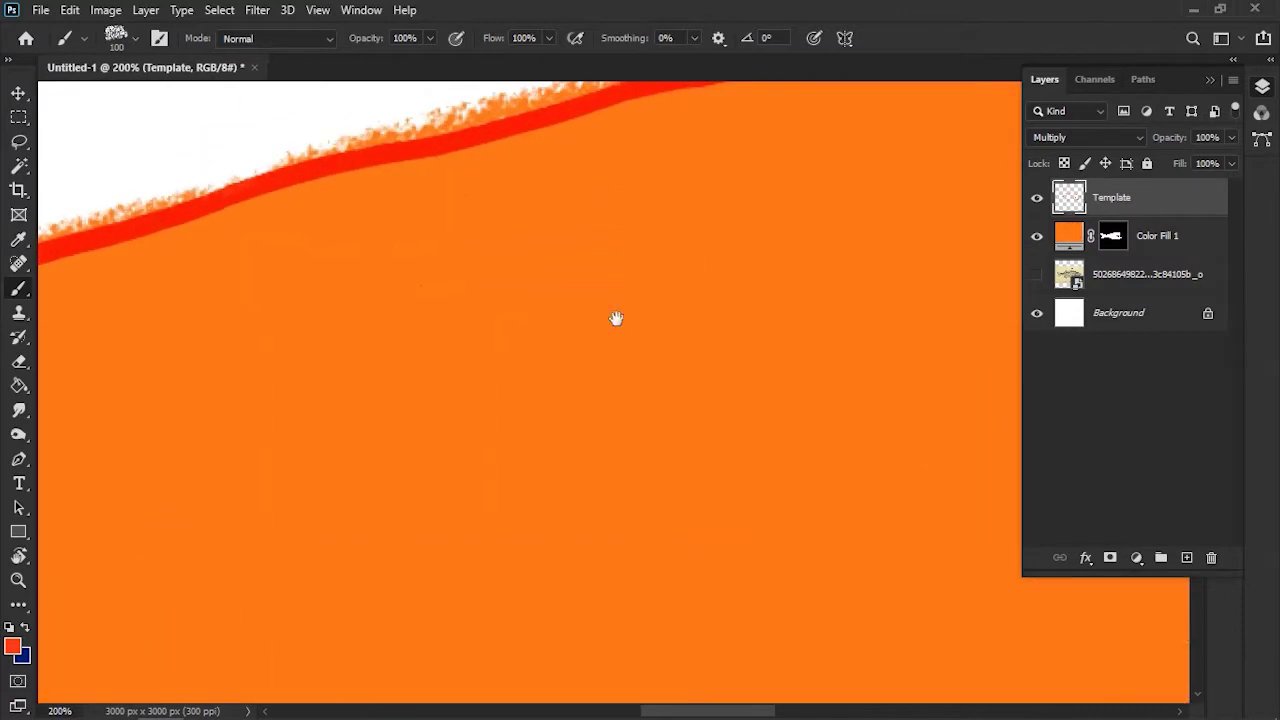
Shrink the brush to size 30 and paint a test stroke along the top edge
drag(616, 318, 612, 482)
key(bracketleft)
key(bracketleft)
key(bracketleft)
key(bracketleft)
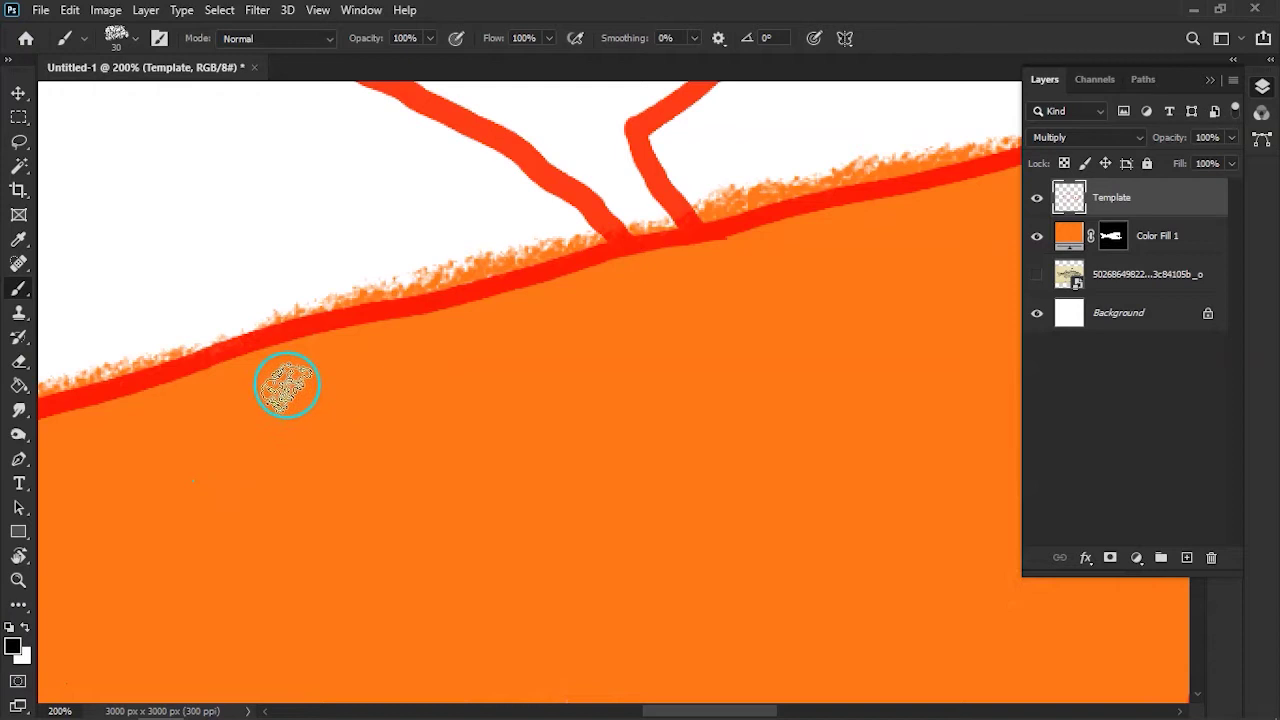
drag(391, 278, 489, 262)
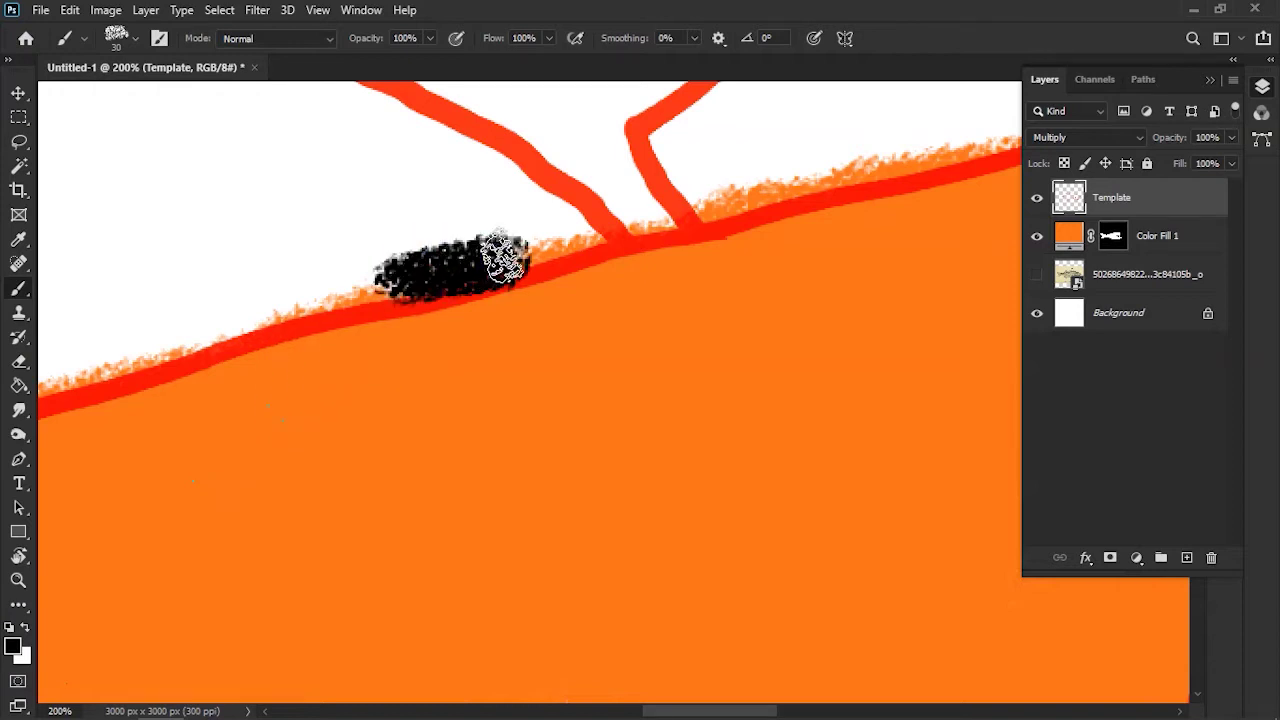
Undo the stray black stroke and paint the Color Fill 1 mask up to the top red outline
key(ctrl+z)
click(1112, 237)
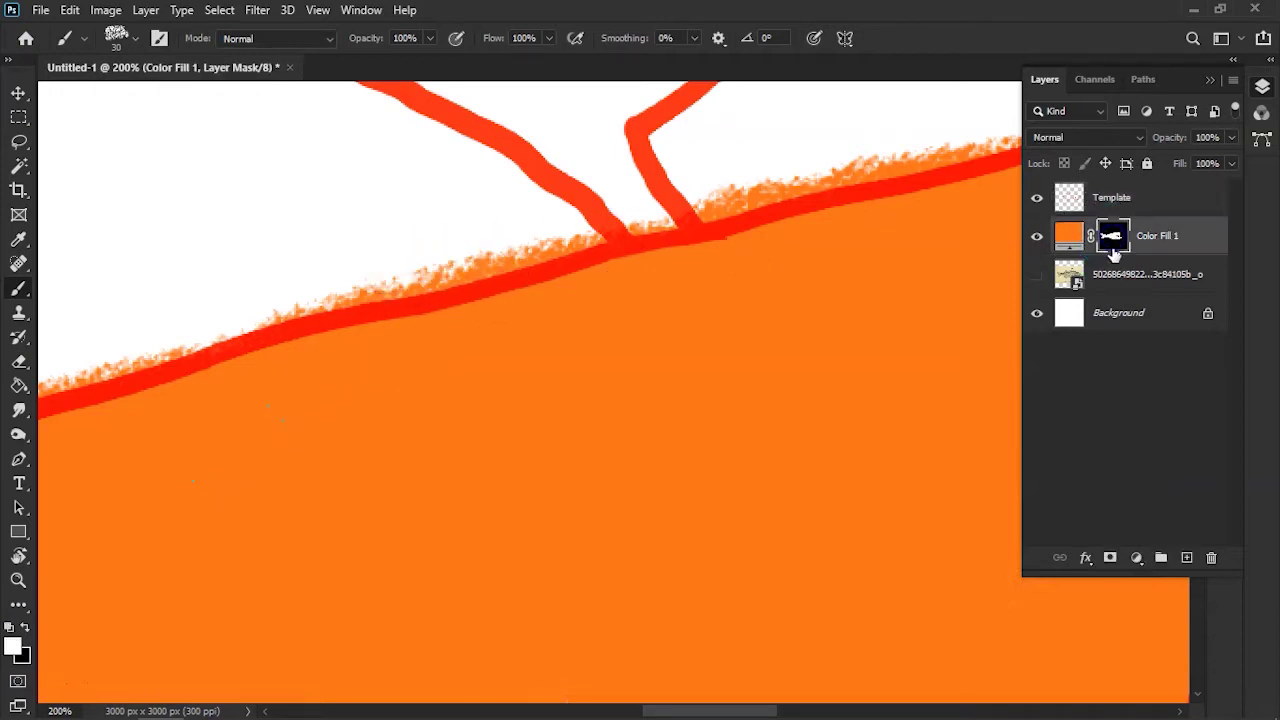
mouse_move(391, 271)
mouse_down()
mouse_move(457, 277)
mouse_move(428, 277)
mouse_move(437, 265)
mouse_move(426, 263)
mouse_move(389, 277)
mouse_move(589, 233)
mouse_up()
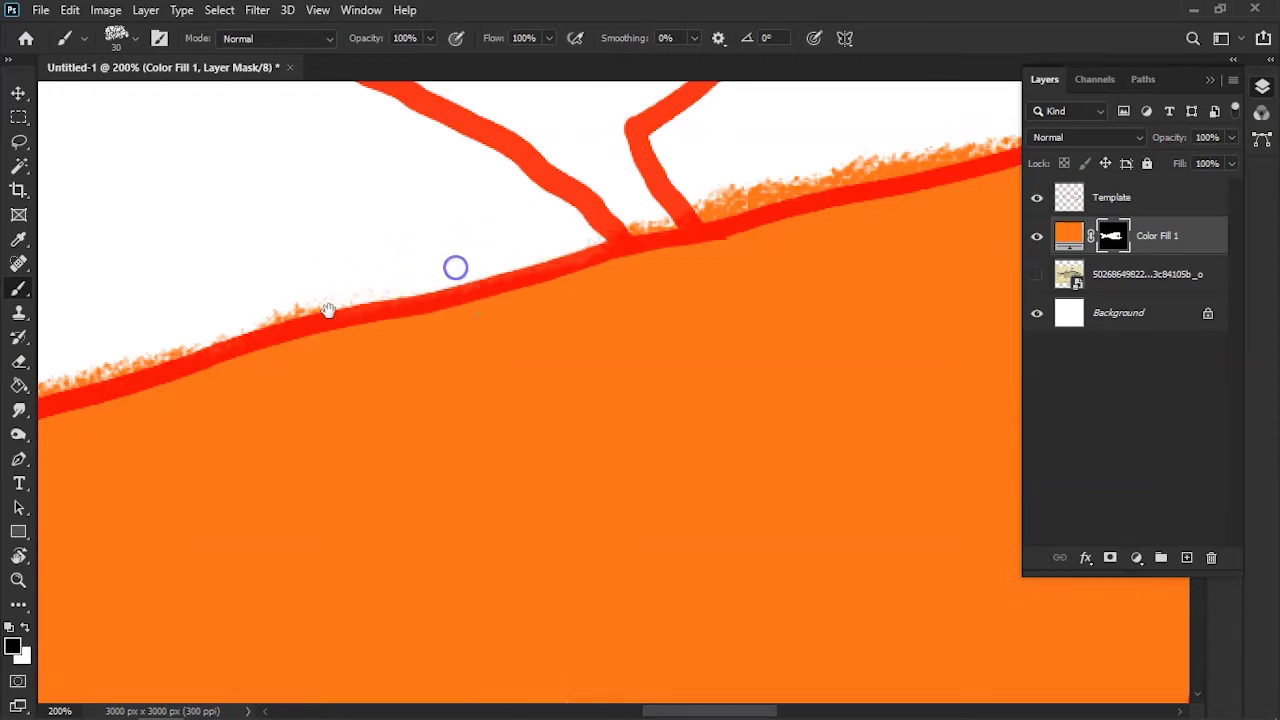
drag(451, 286, 649, 257)
mouse_move(519, 278)
mouse_down()
mouse_move(551, 289)
mouse_move(309, 354)
mouse_move(566, 226)
mouse_up()
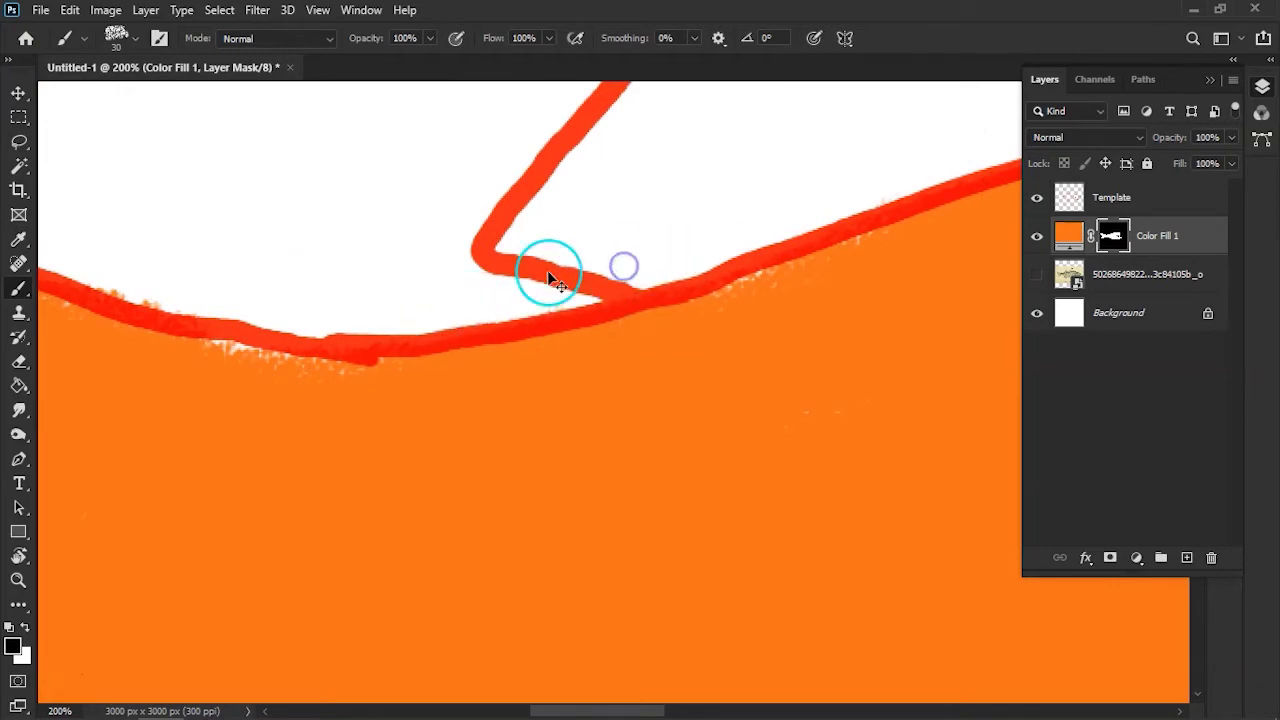
Hide and reshow the Template layer to check the orange edge along the fish's back
key(ctrl+minus)
key(ctrl+minus)
key(ctrl+minus)
key(ctrl+minus)
key(ctrl+plus)
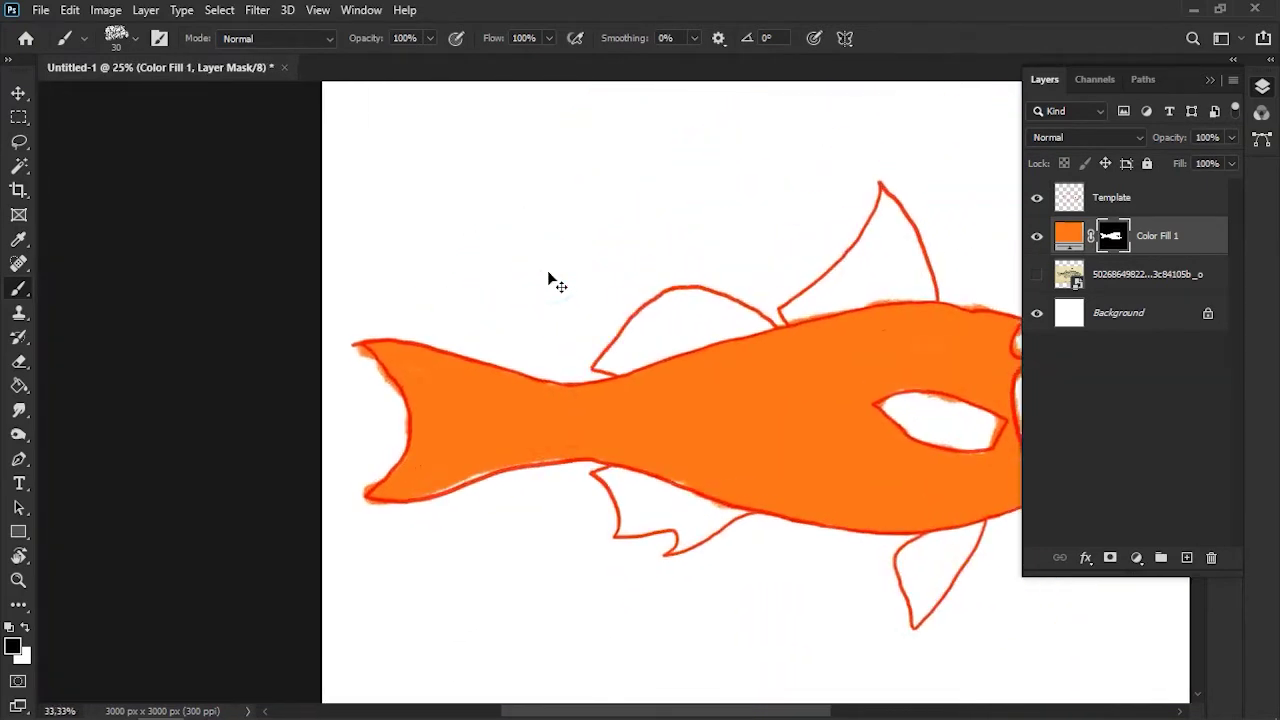
key(ctrl+plus)
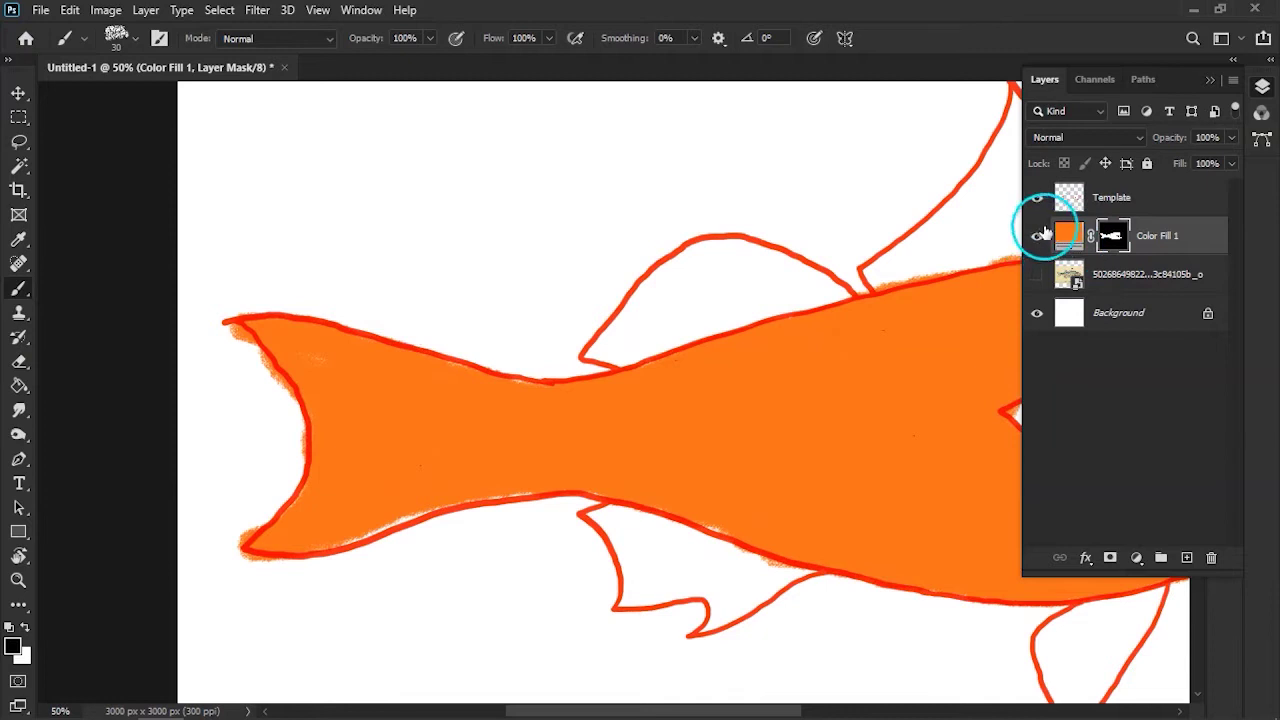
click(1041, 204)
key(ctrl+plus)
key(ctrl+plus)
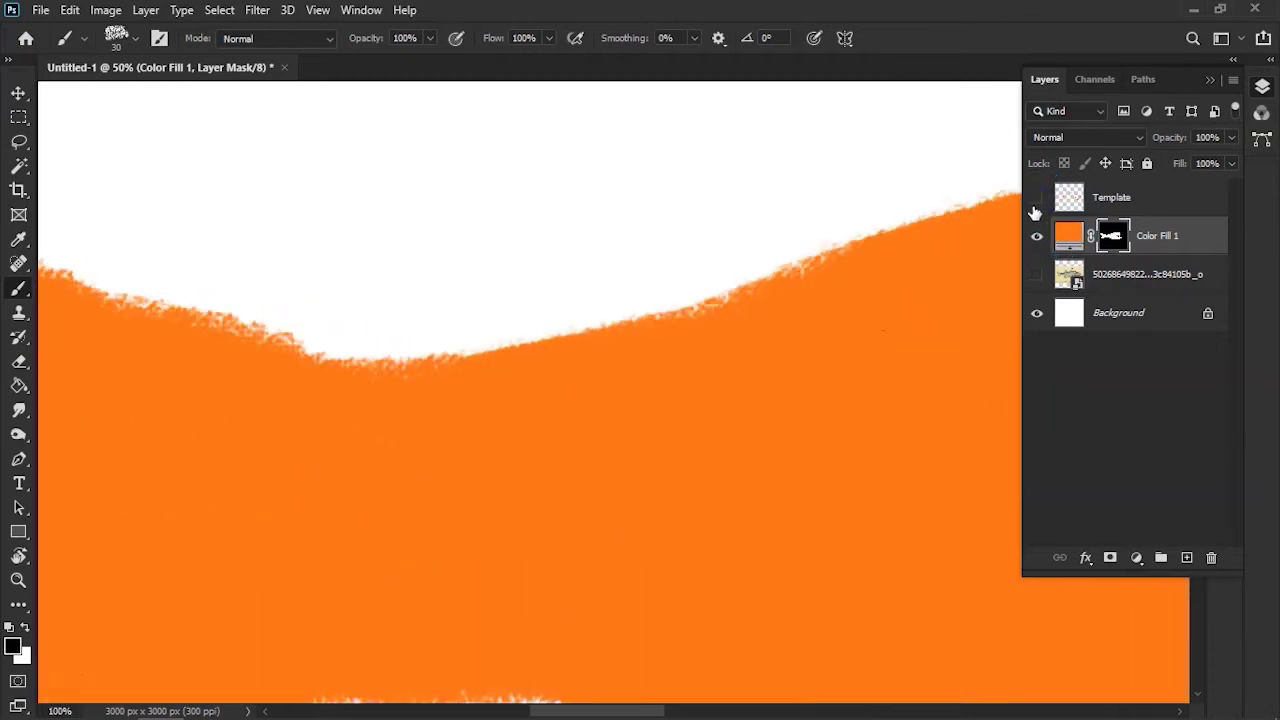
drag(571, 296, 803, 329)
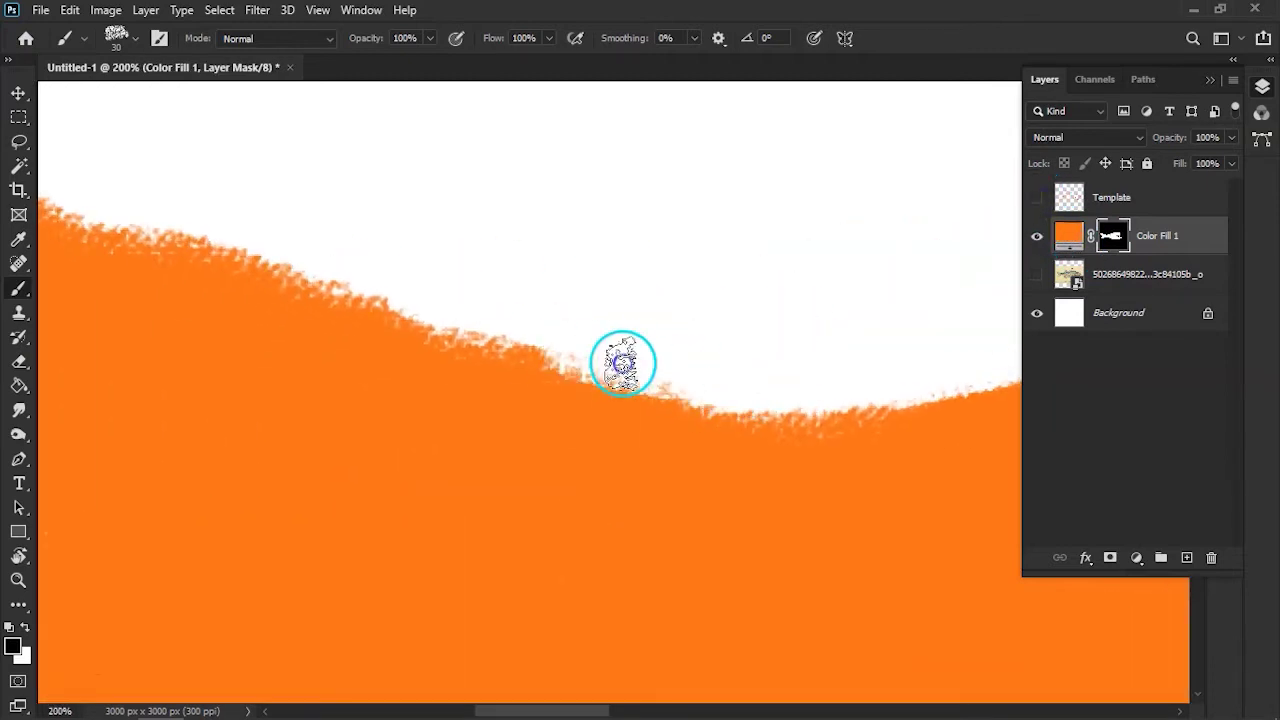
drag(752, 379, 1030, 470)
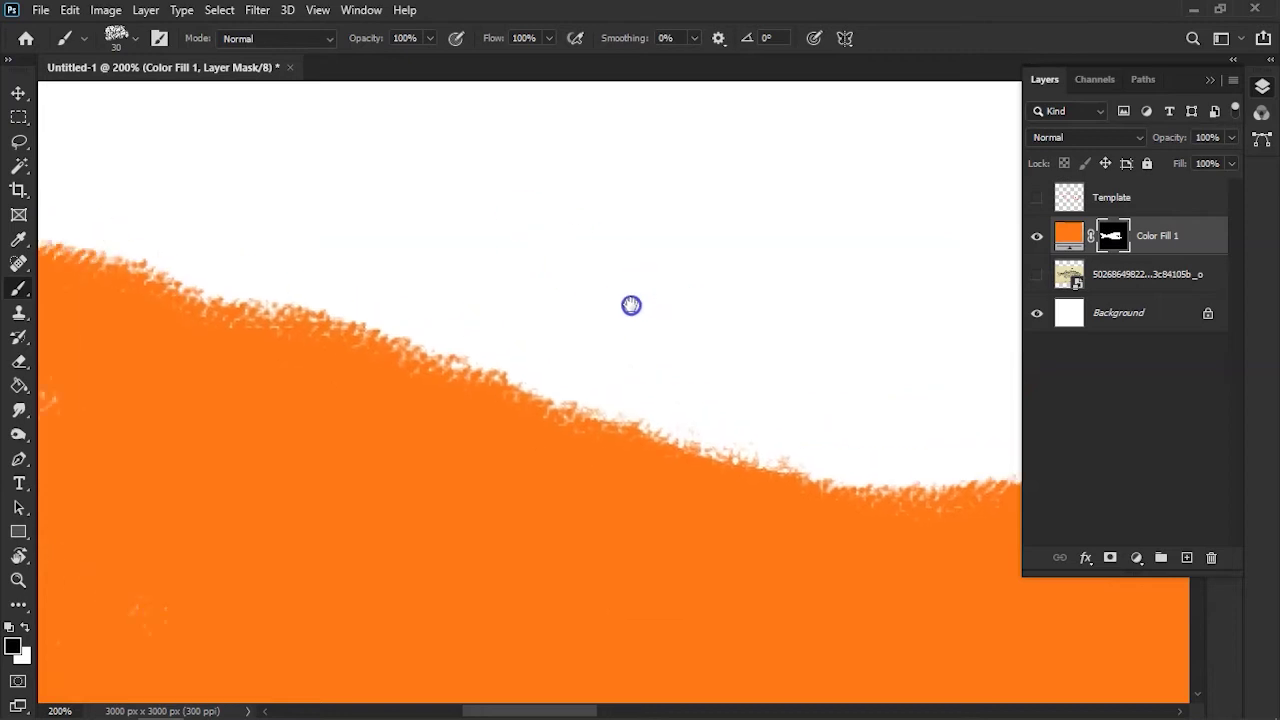
click(1036, 198)
drag(663, 334, 717, 343)
Erase orange speckles outside the red outline along the top, left edge and corner
drag(485, 367, 369, 330)
mouse_move(145, 238)
mouse_down()
mouse_move(590, 325)
mouse_move(278, 382)
mouse_move(297, 137)
mouse_move(349, 243)
mouse_move(383, 274)
mouse_move(431, 391)
mouse_move(464, 372)
mouse_move(540, 485)
mouse_up()
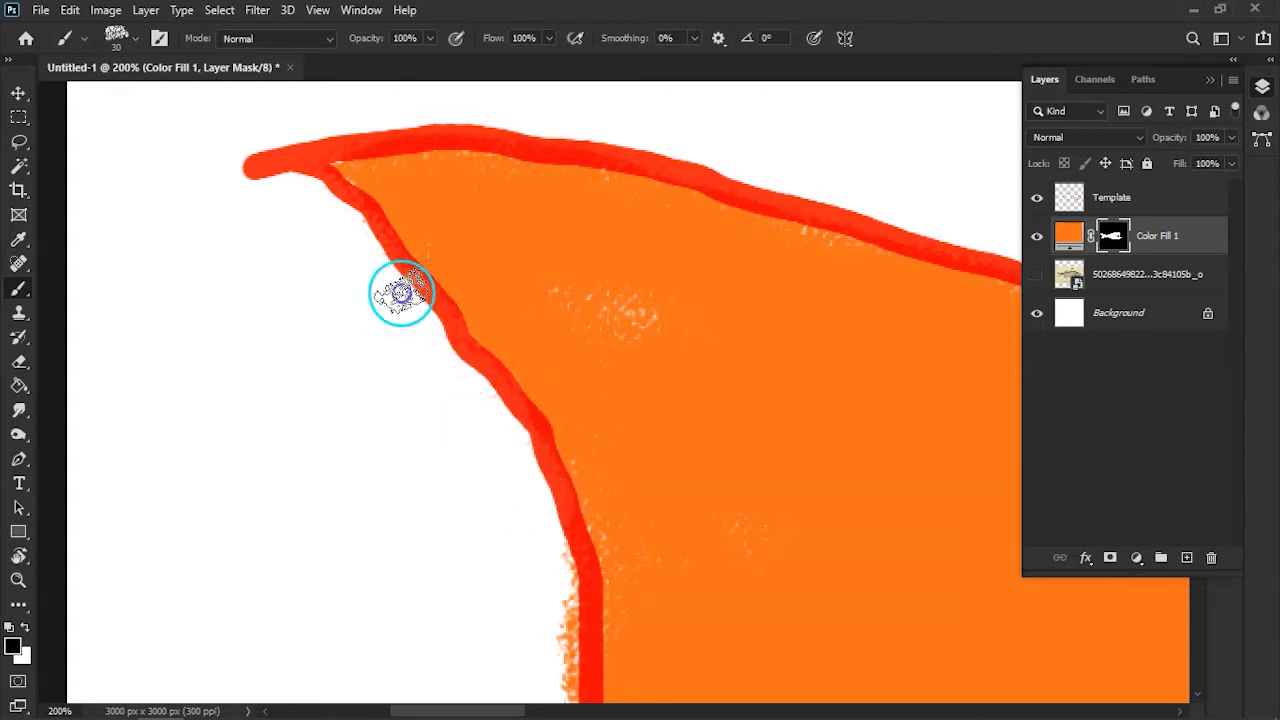
scroll(506, 377, down, 1)
scroll(505, 250, down, 5)
mouse_move(519, 218)
mouse_down()
mouse_move(538, 313)
mouse_move(523, 434)
mouse_move(657, 228)
mouse_up()
mouse_move(562, 364)
mouse_down()
mouse_move(400, 503)
mouse_move(484, 563)
mouse_move(443, 537)
mouse_move(509, 557)
mouse_move(715, 568)
mouse_move(369, 434)
mouse_up()
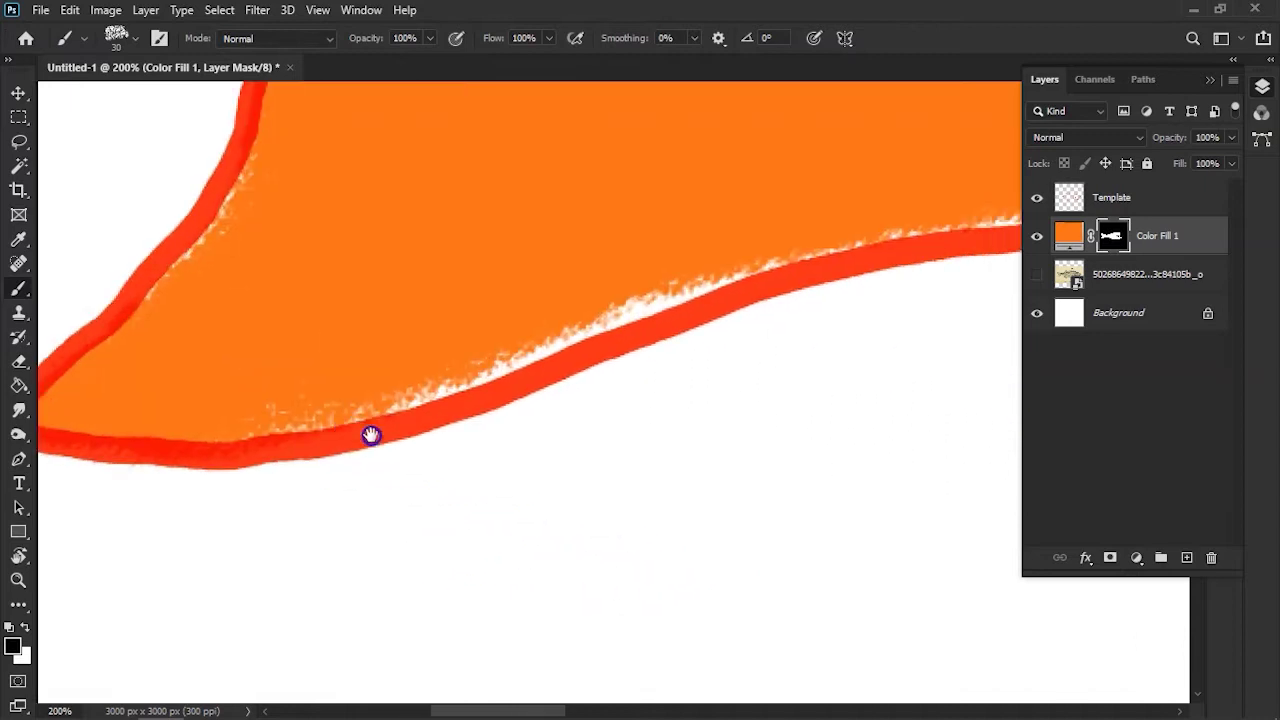
Paint orange back into the white speckles along the lower and lower-right edge
drag(759, 365, 857, 429)
key(x)
drag(591, 445, 480, 476)
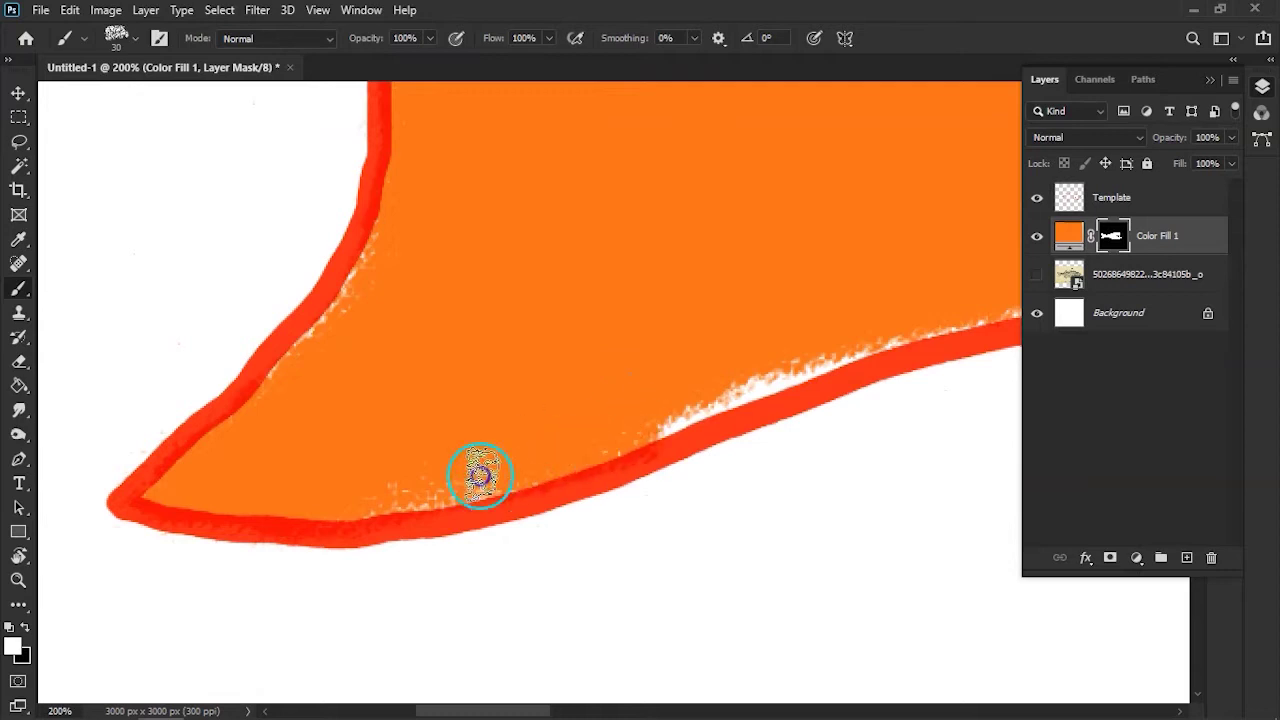
mouse_move(393, 492)
mouse_down()
mouse_move(766, 380)
mouse_move(619, 365)
mouse_up()
mouse_move(497, 436)
mouse_down()
mouse_move(589, 391)
mouse_move(863, 343)
mouse_up()
Remove orange speckles below the lower red edge and cover white specks on the top edge
drag(475, 411, 715, 291)
key(x)
drag(797, 337, 625, 423)
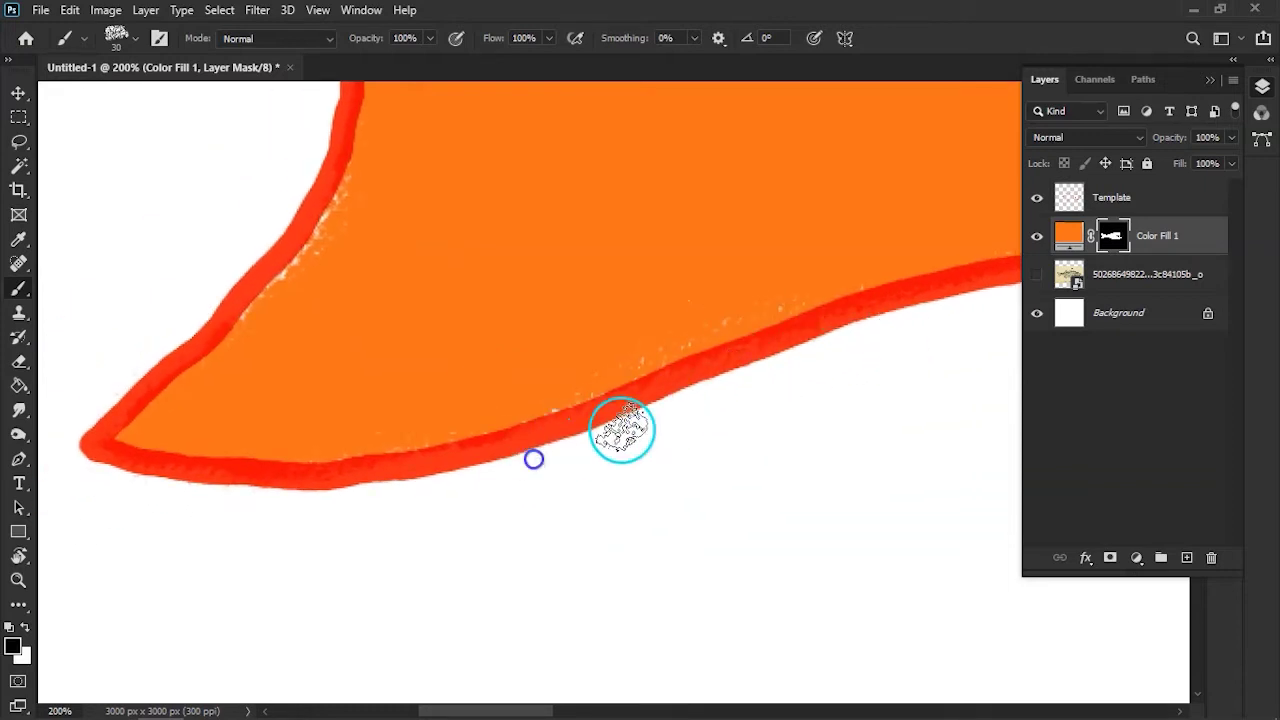
drag(809, 294, 350, 363)
mouse_move(600, 276)
mouse_down()
mouse_move(571, 286)
mouse_move(750, 277)
mouse_up()
mouse_move(727, 271)
mouse_down()
mouse_move(594, 271)
mouse_move(447, 249)
mouse_move(477, 247)
mouse_up()
mouse_move(814, 306)
mouse_down()
mouse_move(494, 237)
mouse_move(314, 263)
mouse_move(450, 291)
mouse_move(691, 400)
mouse_move(443, 340)
mouse_move(537, 343)
mouse_move(449, 309)
mouse_move(500, 351)
mouse_move(577, 365)
mouse_move(570, 383)
mouse_up()
key(x)
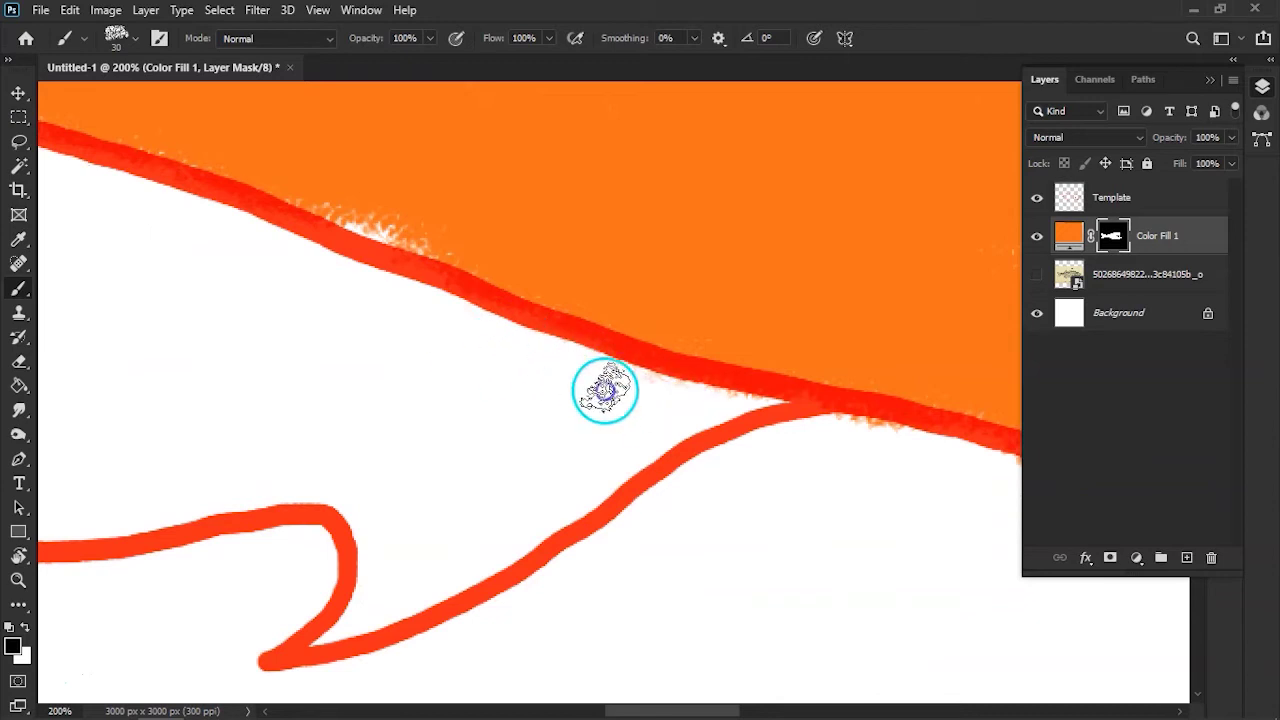
Fill the white specks above the red line with orange
key(x)
scroll(571, 411, up, 2)
scroll(571, 411, left, 2)
mouse_move(538, 320)
mouse_down()
mouse_move(423, 260)
mouse_move(480, 303)
mouse_up()
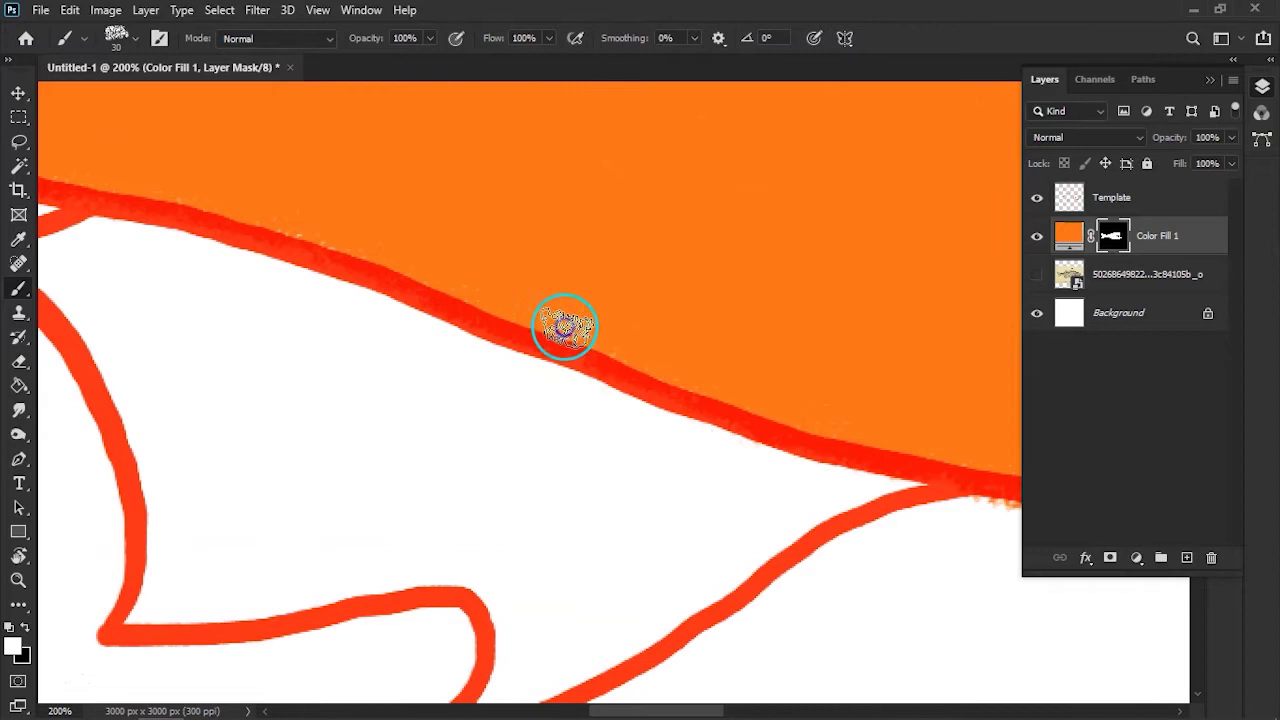
scroll(523, 309, down, 2)
scroll(489, 343, right, 4)
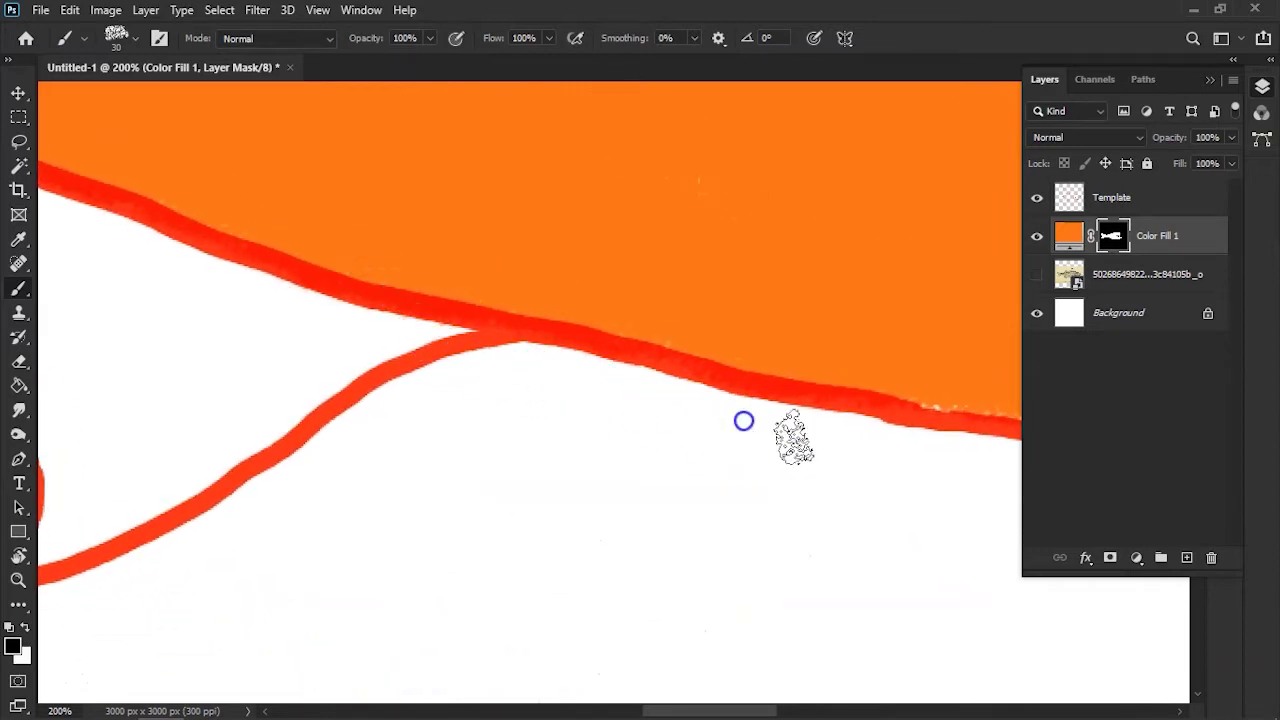
scroll(306, 343, right, 4)
scroll(488, 360, right, 1)
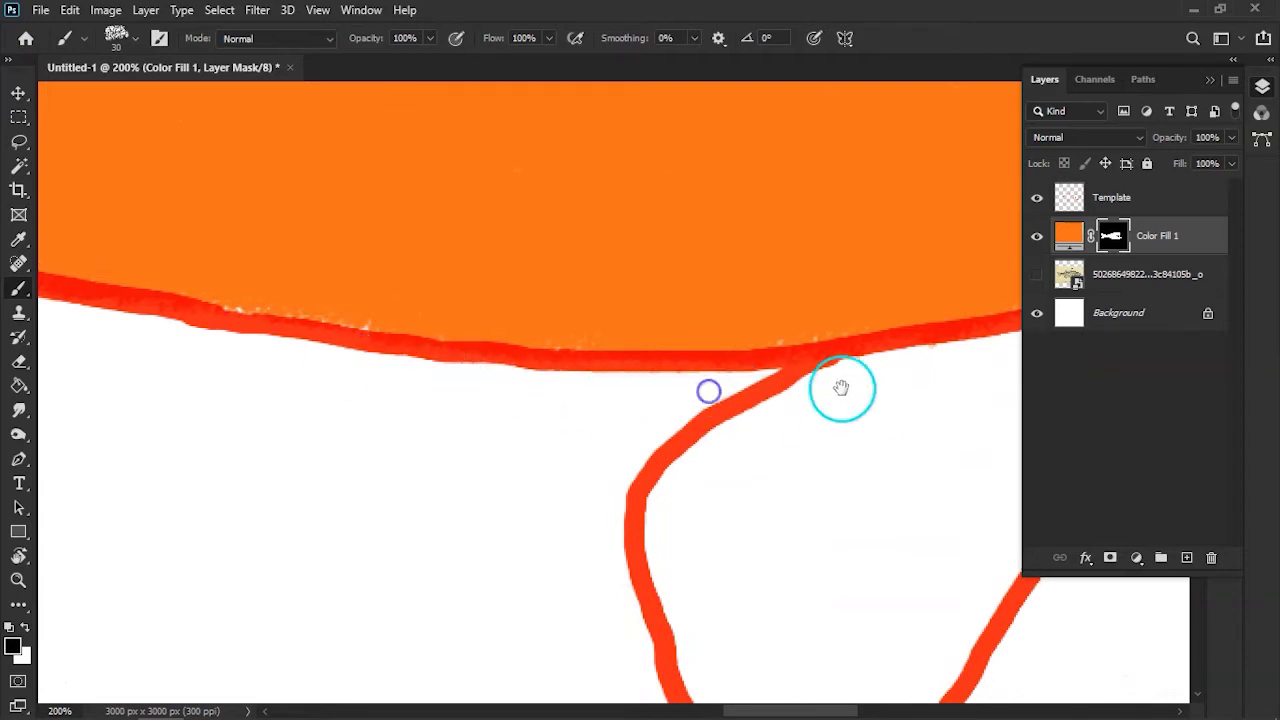
scroll(894, 391, right, 5)
Paint orange back in along the fish's lower edge
key(x)
scroll(763, 423, up, 1)
scroll(763, 423, left, 1)
scroll(723, 374, right, 1)
scroll(600, 390, right, 4)
scroll(420, 420, up, 1)
mouse_move(420, 420)
mouse_down()
mouse_move(334, 420)
mouse_move(457, 425)
mouse_up()
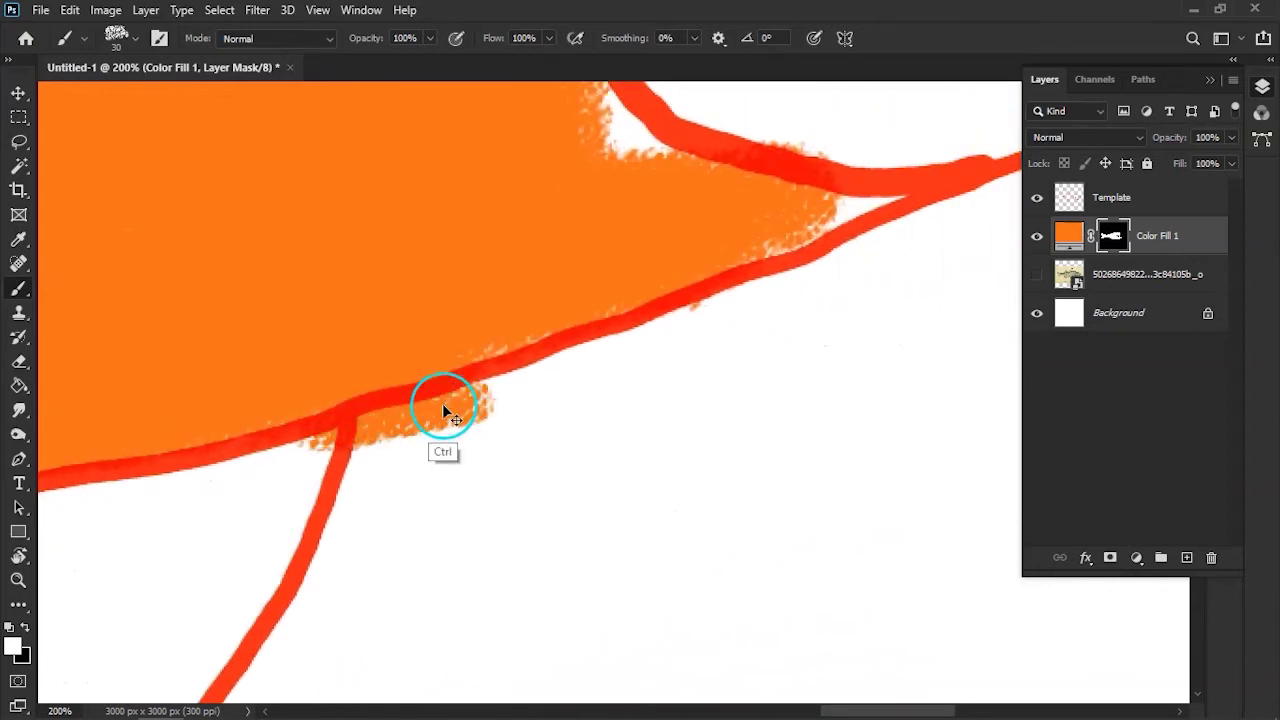
Undo the orange spill below the lower edge and move back to the top edge
key(ctrl+z)
key(x)
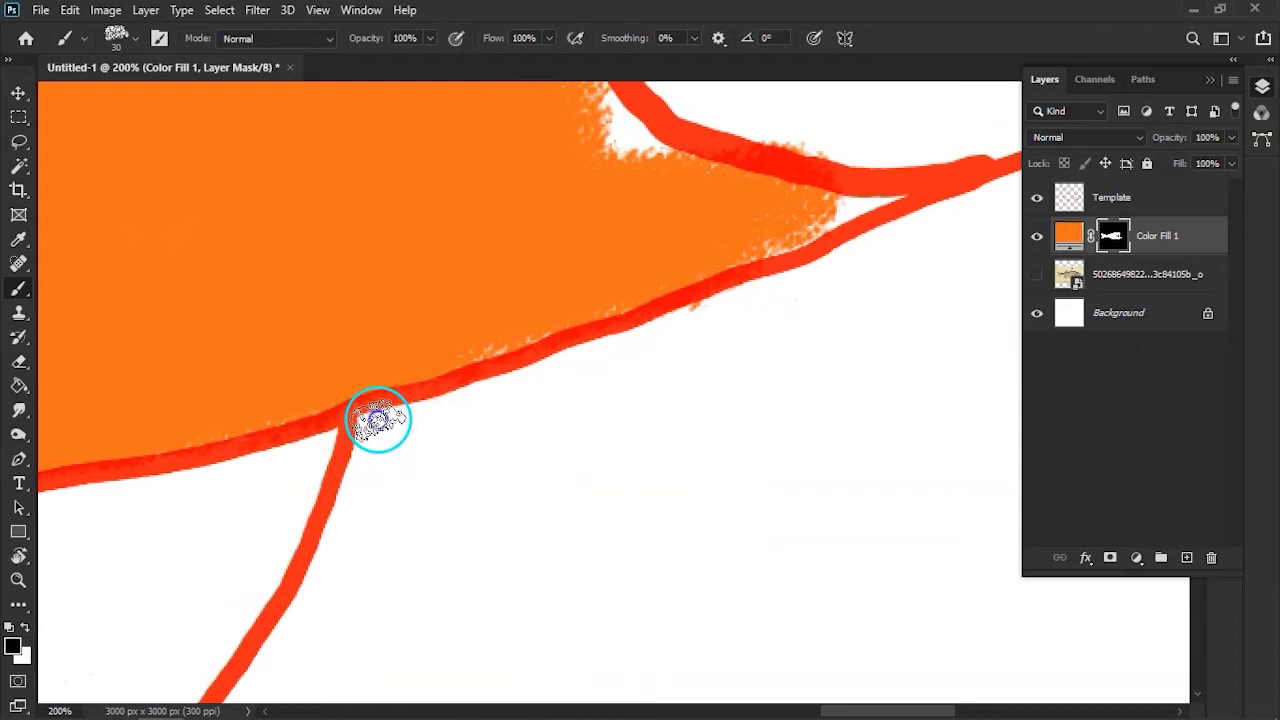
drag(760, 314, 540, 394)
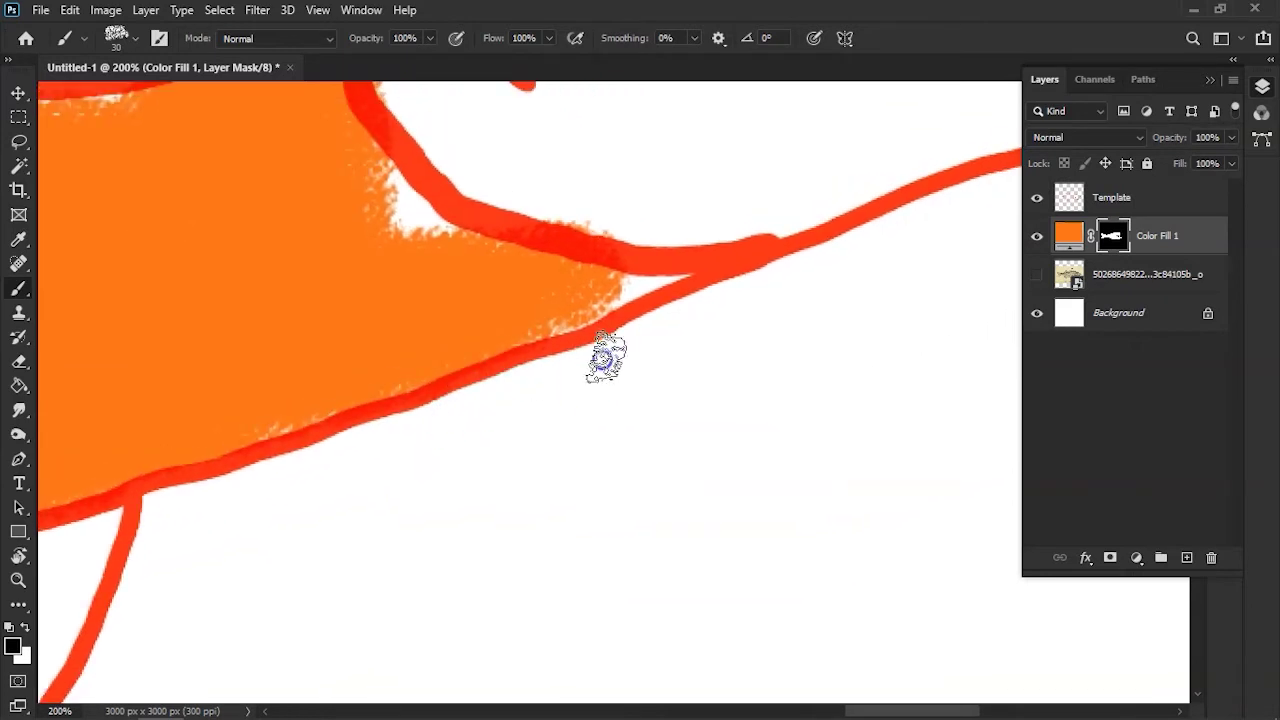
scroll(626, 420, up, 1)
scroll(646, 480, left, 3)
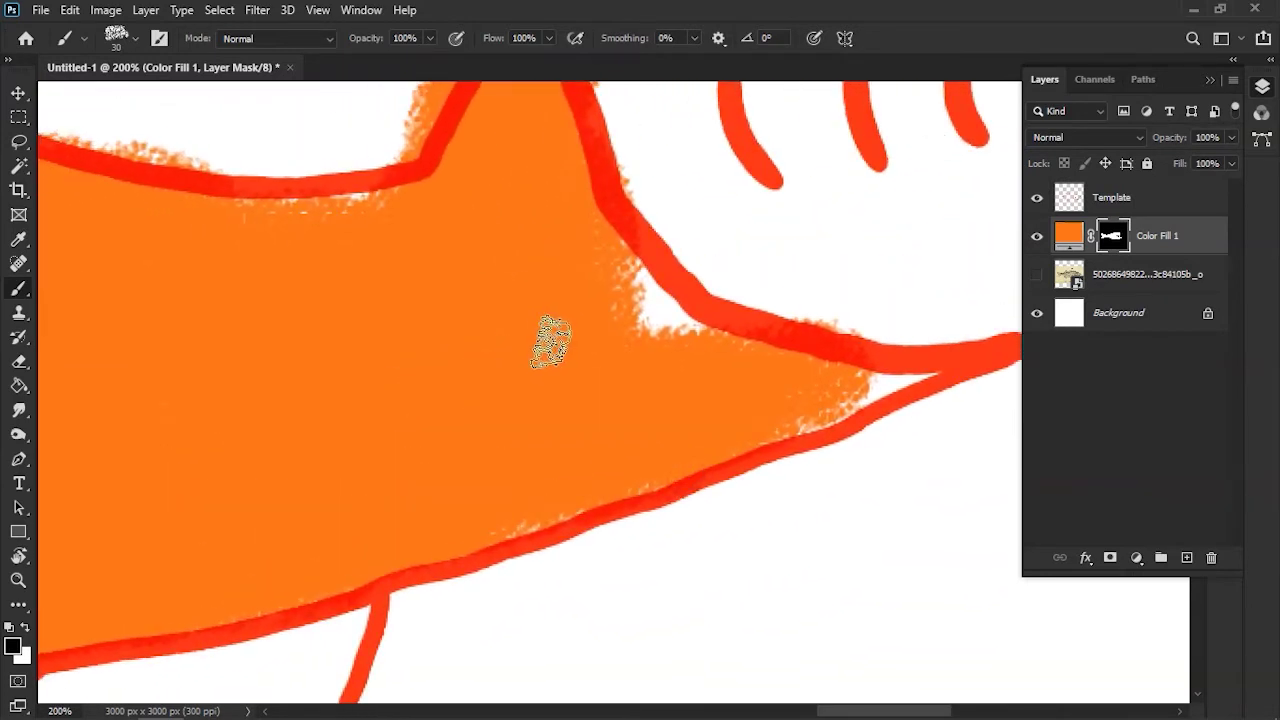
key(x)
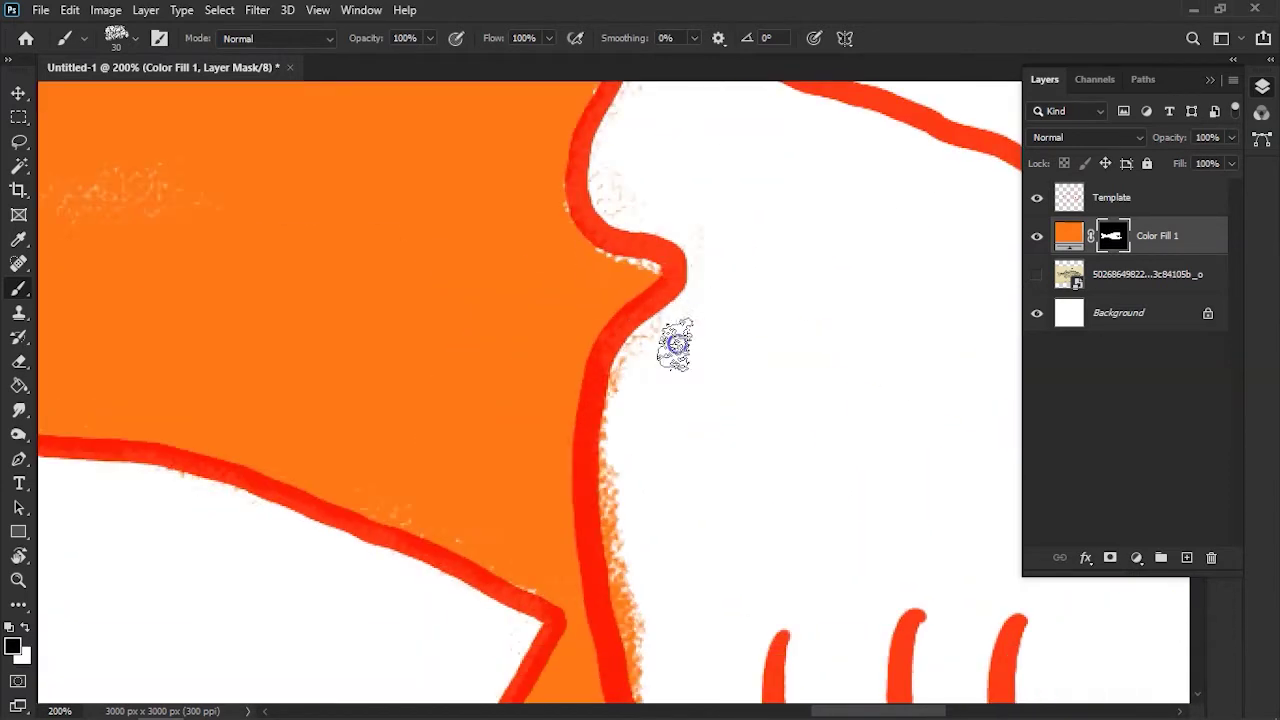
key(x)
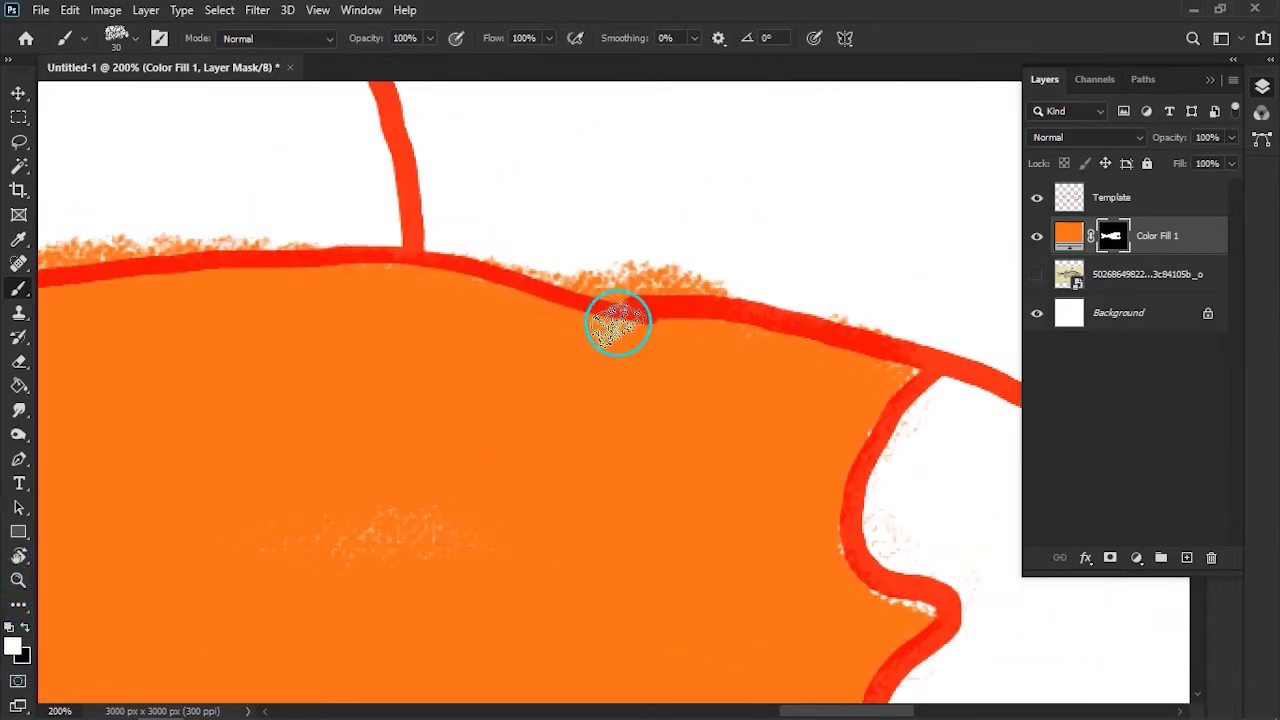
Mask orange spatter above the top red edge, extending the fill where it falls short
mouse_move(667, 278)
mouse_down()
mouse_move(691, 294)
mouse_move(626, 277)
mouse_move(646, 294)
mouse_move(636, 284)
mouse_up()
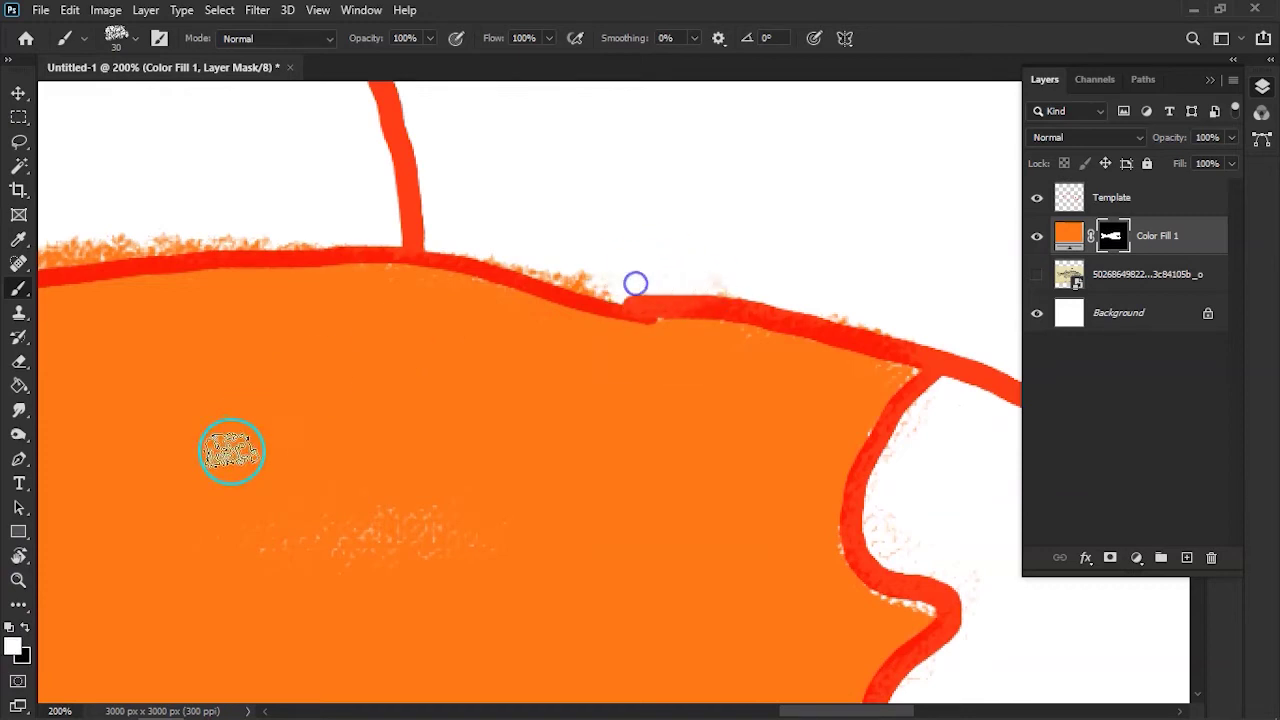
mouse_move(755, 282)
mouse_down()
mouse_move(690, 285)
mouse_move(731, 277)
mouse_move(906, 338)
mouse_up()
mouse_move(943, 420)
mouse_down()
mouse_move(882, 465)
mouse_move(629, 286)
mouse_move(517, 259)
mouse_up()
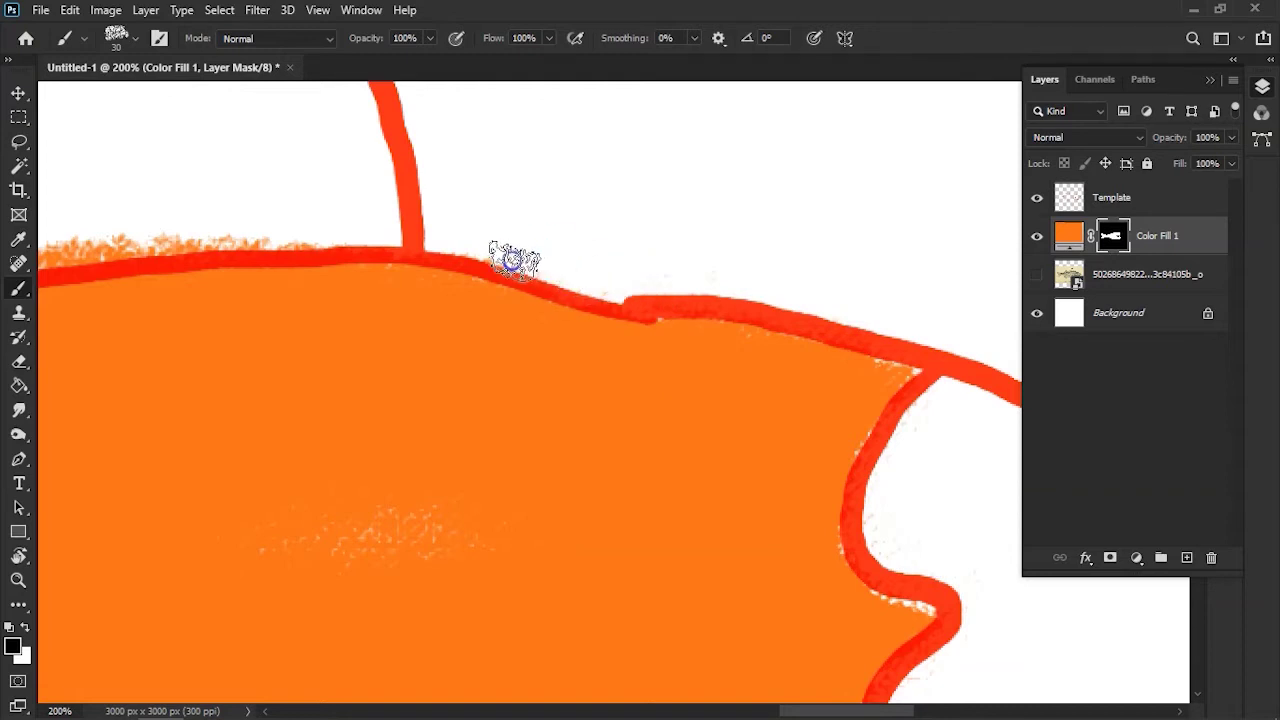
drag(514, 249, 812, 323)
mouse_move(831, 374)
mouse_down()
mouse_move(600, 363)
mouse_move(577, 376)
mouse_up()
Erase more spatter above the red edge and touch up the fill near the line junction
drag(313, 295, 637, 219)
mouse_move(843, 280)
mouse_down()
mouse_move(786, 309)
mouse_move(429, 380)
mouse_move(449, 386)
mouse_move(385, 405)
mouse_up()
drag(259, 373, 634, 274)
drag(726, 297, 723, 312)
drag(852, 282, 552, 287)
Fill orange up to the red edge near the junction and swap the painting colours back
key(x)
drag(628, 329, 505, 348)
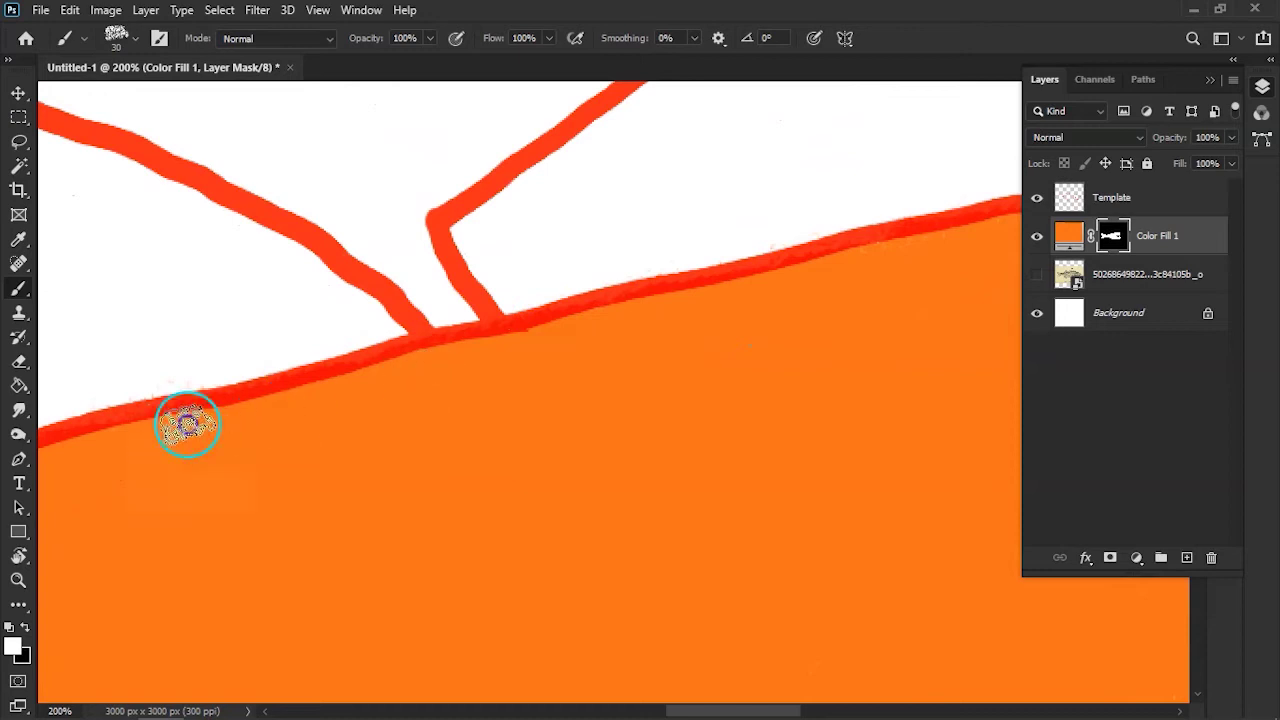
drag(350, 358, 846, 274)
key(x)
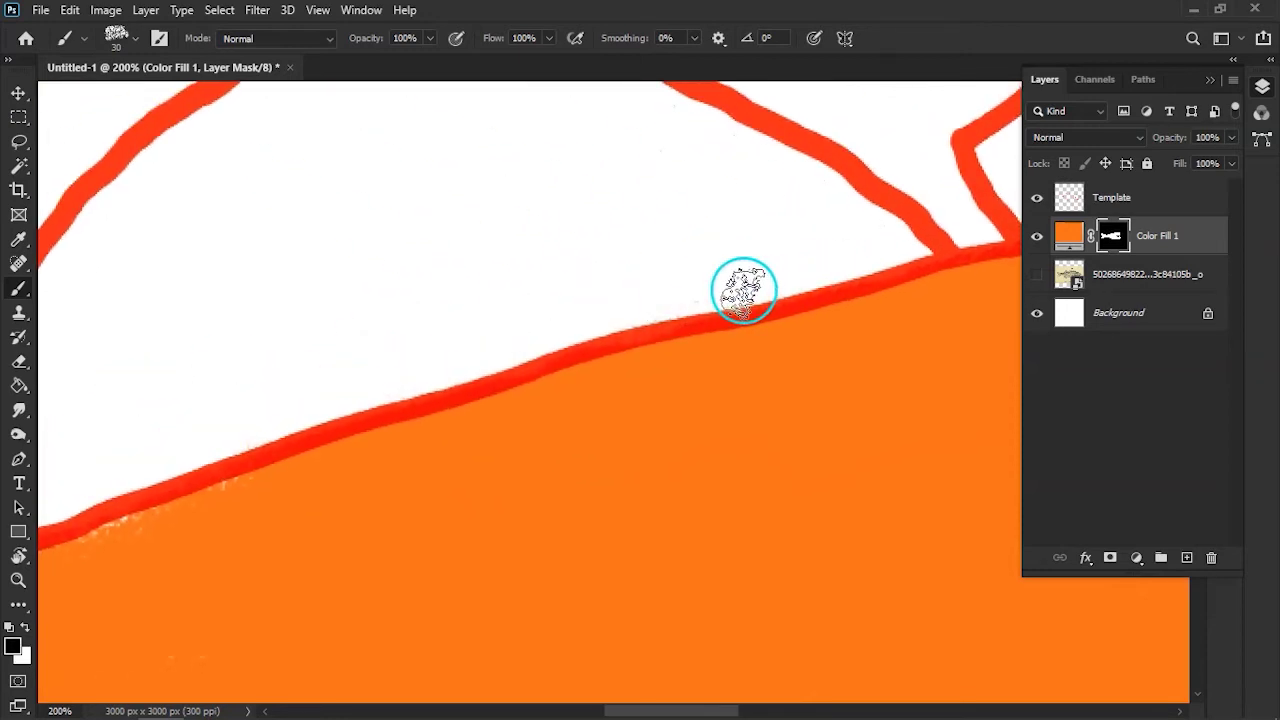
scroll(694, 286, down, 2)
scroll(717, 276, down, 2)
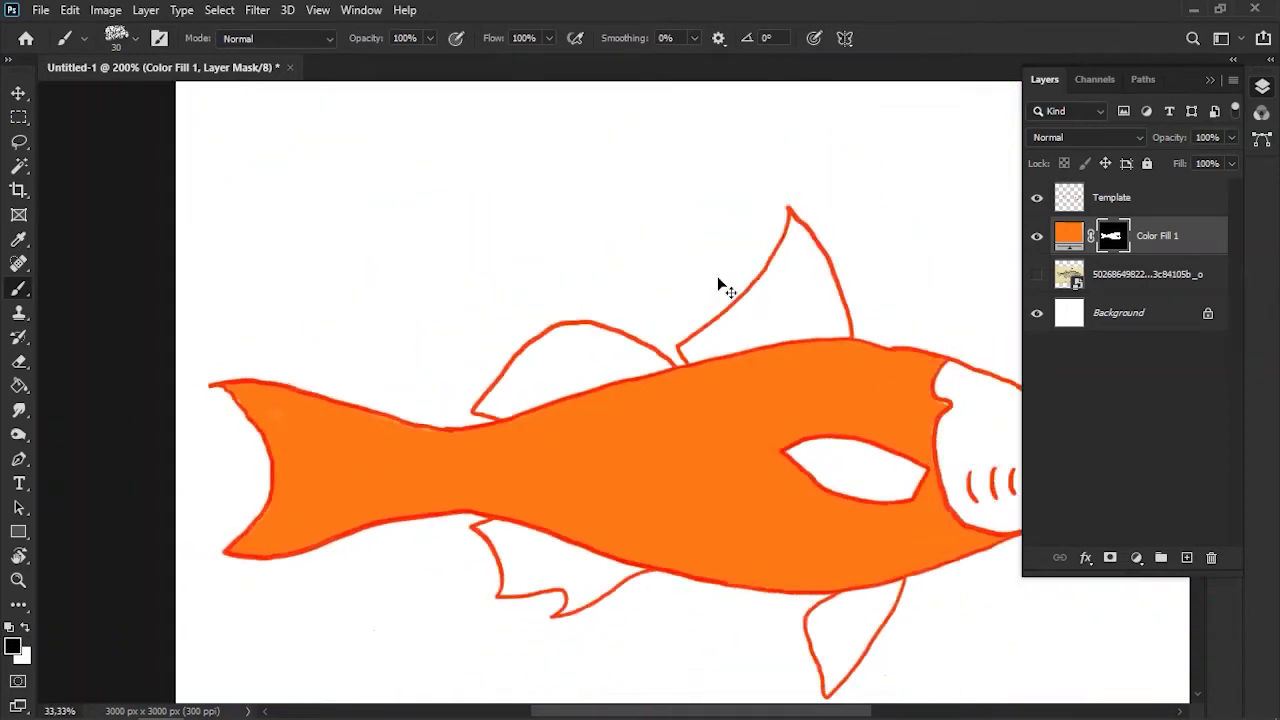
scroll(717, 276, down, 1)
scroll(717, 276, up, 1)
Hide the red Template outline and swap the painting colour to white
click(1036, 197)
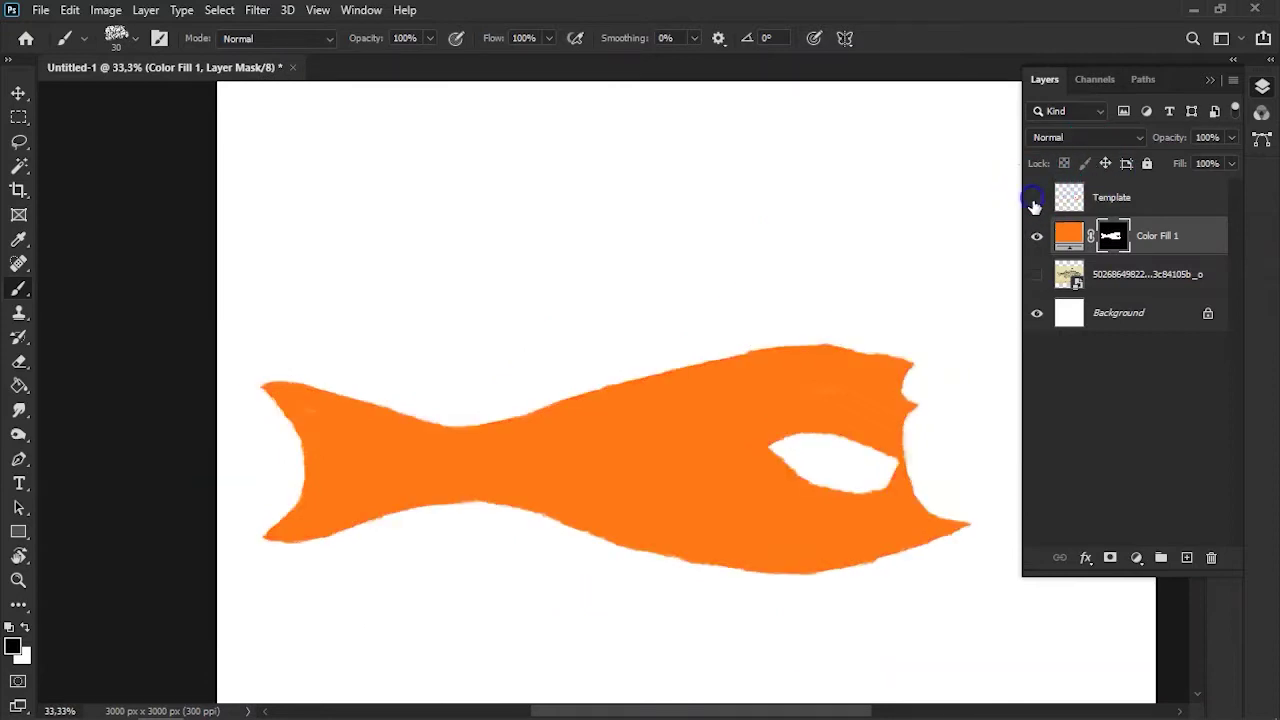
scroll(527, 390, down, 1)
scroll(527, 390, up, 1)
scroll(527, 390, up, 1)
mouse_move(795, 169)
mouse_down()
mouse_move(445, 229)
mouse_move(694, 323)
mouse_up()
scroll(434, 231, up, 2)
key(x)
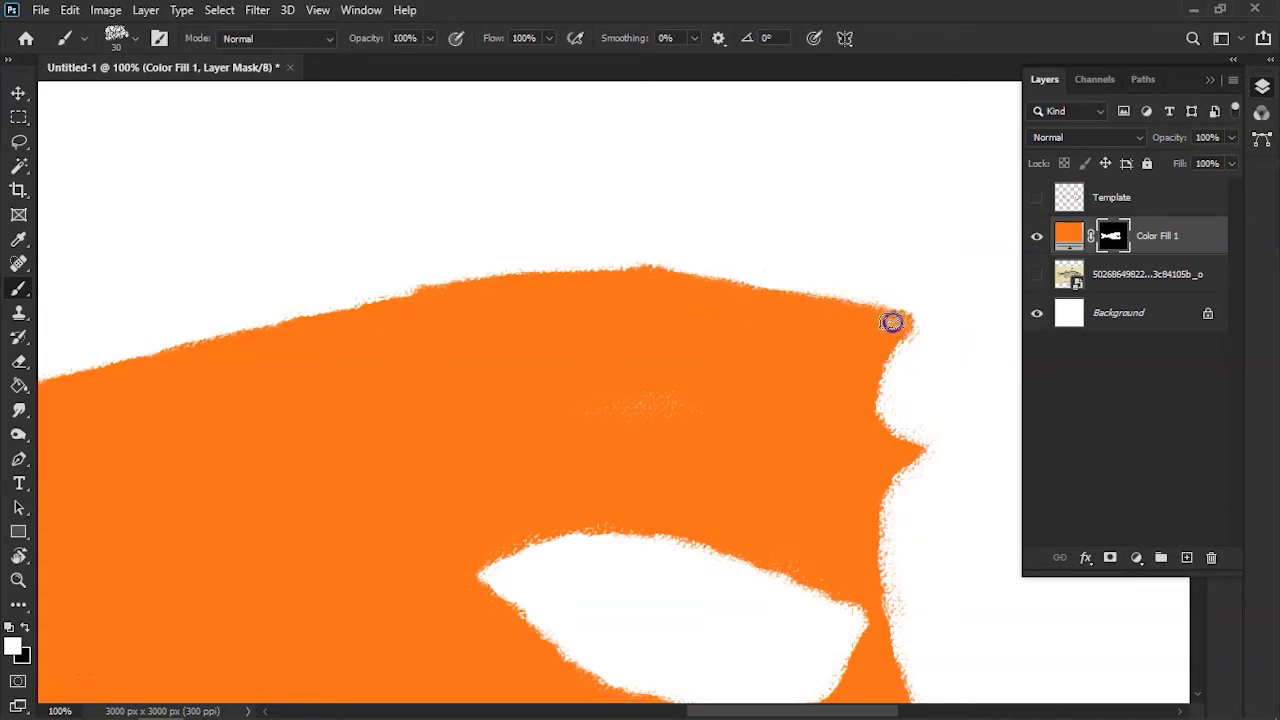
Inspect the fish's mask edges along the tail, back and belly, then reopen Brush Settings
drag(866, 386, 696, 361)
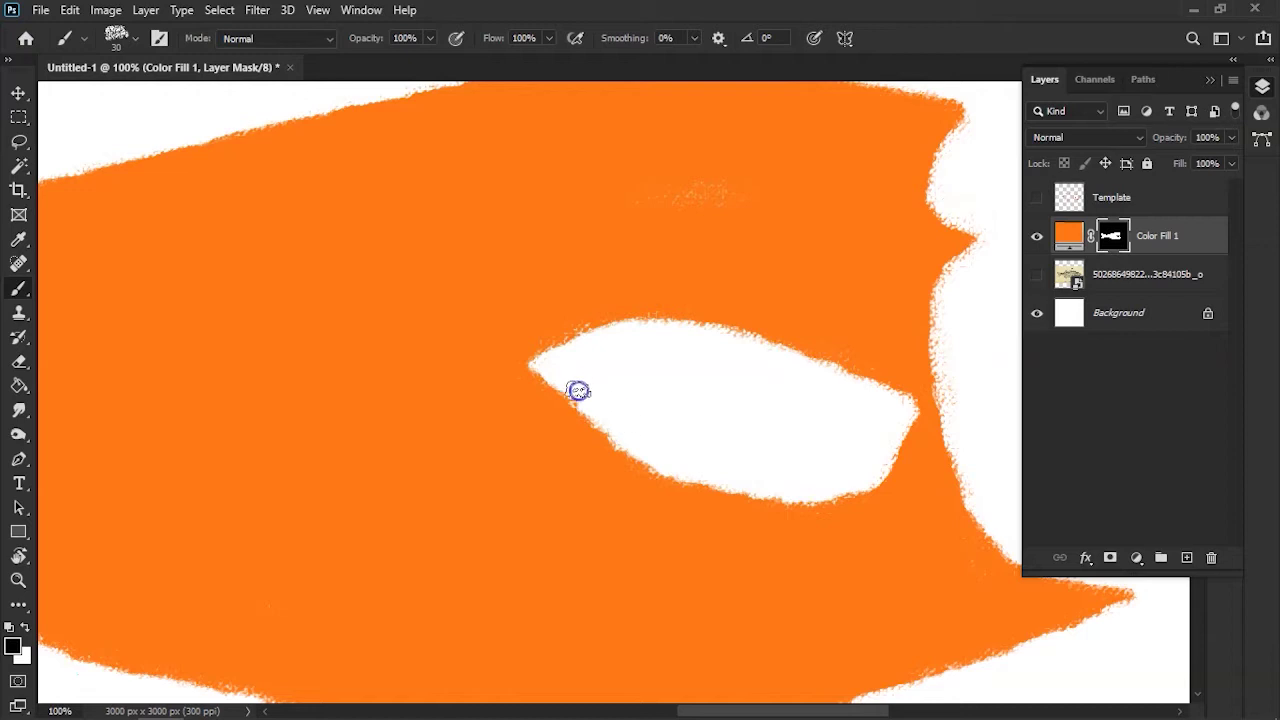
scroll(615, 407, down, 1)
scroll(615, 407, down, 2)
scroll(615, 407, up, 1)
scroll(613, 413, up, 1)
scroll(610, 410, up, 1)
scroll(590, 440, up, 3)
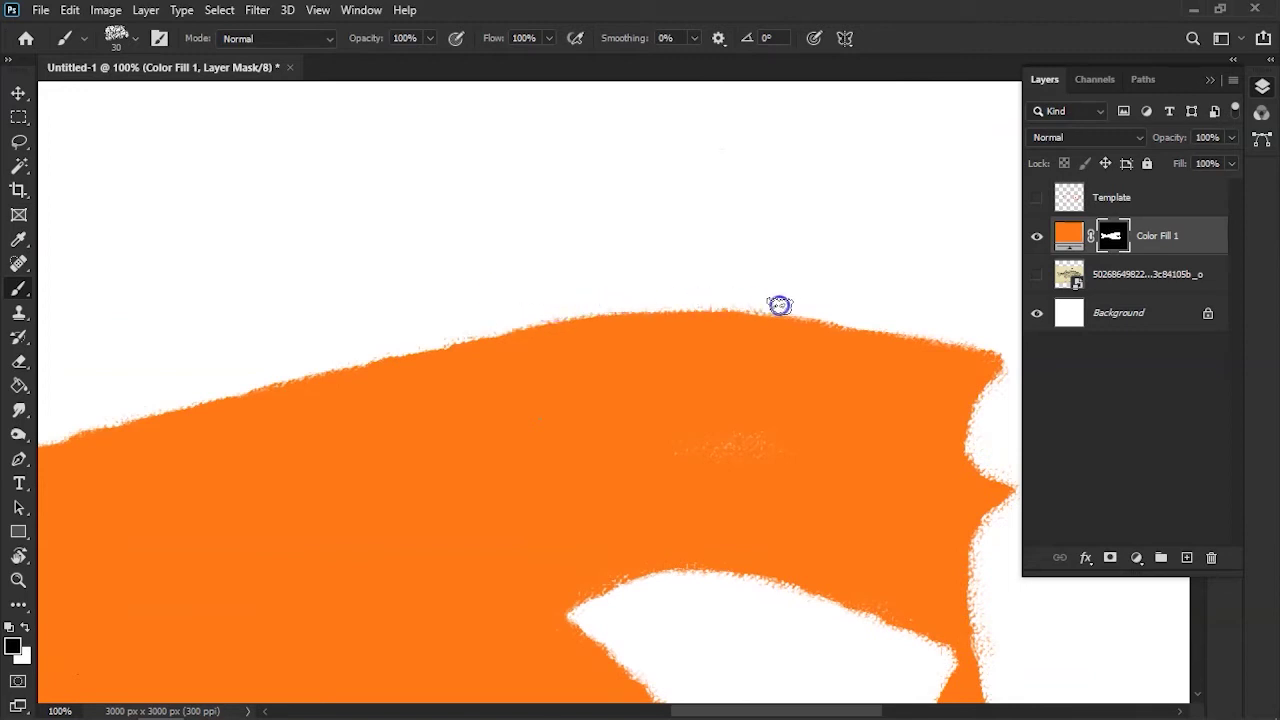
scroll(898, 333, down, 1)
scroll(898, 334, down, 3)
scroll(900, 336, up, 1)
scroll(896, 335, up, 1)
scroll(894, 334, up, 1)
scroll(620, 240, down, 2)
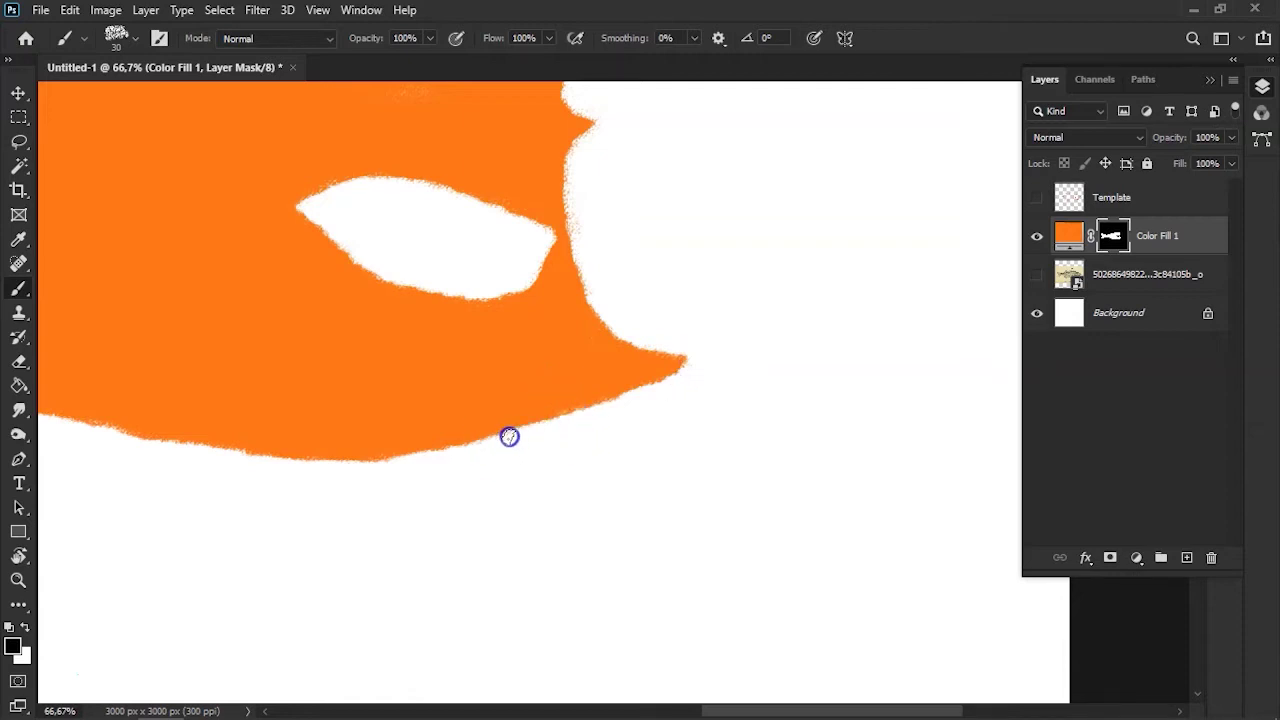
scroll(468, 459, left, 3)
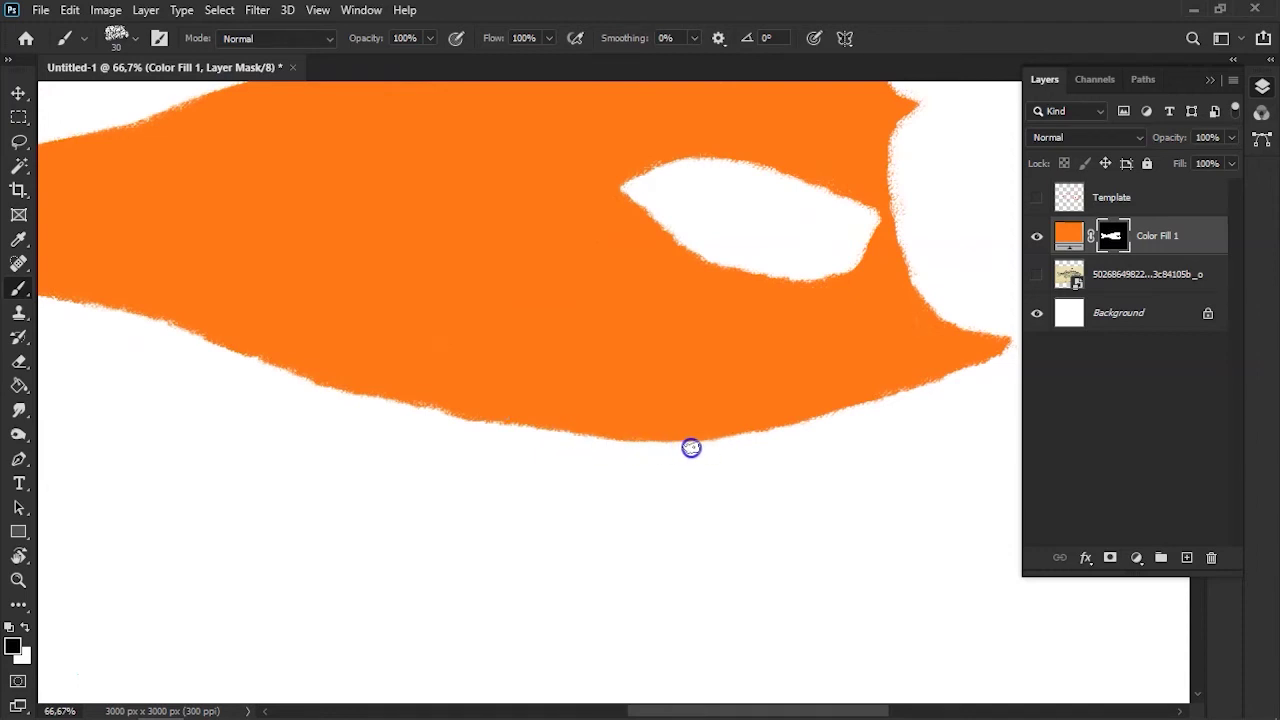
mouse_move(489, 404)
mouse_down()
mouse_move(729, 454)
mouse_move(819, 510)
mouse_up()
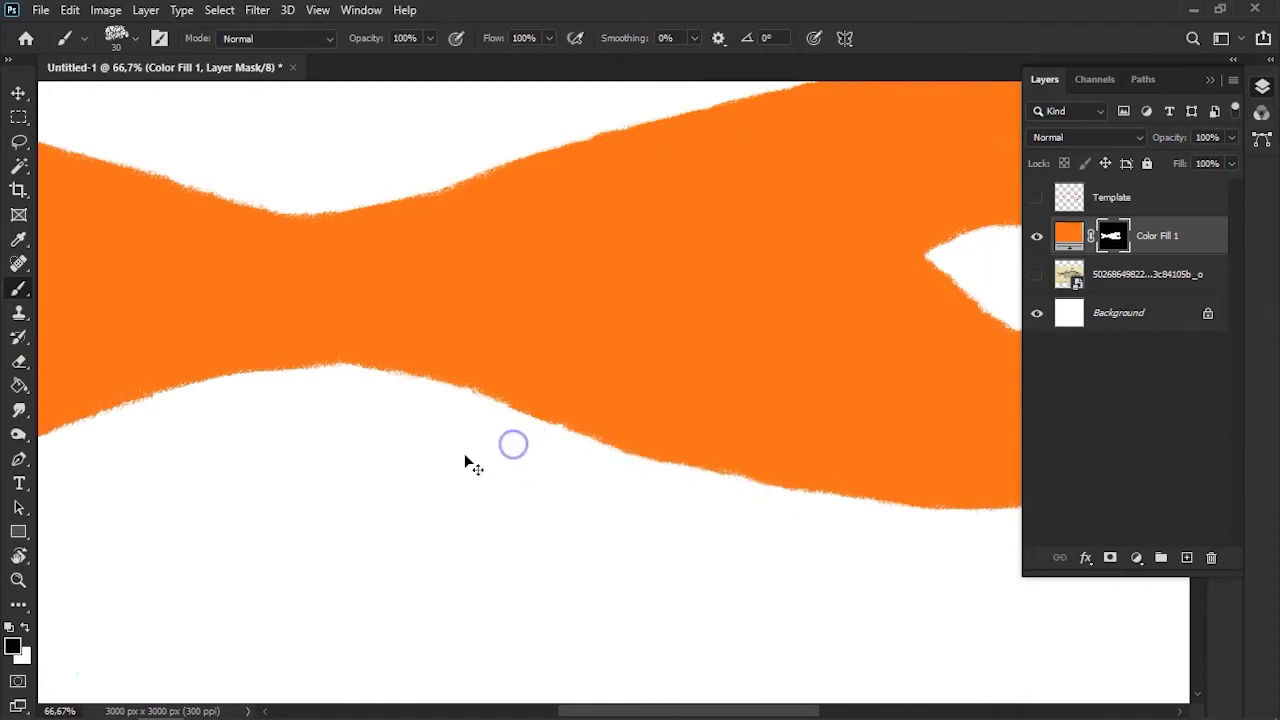
scroll(464, 453, down, 1)
scroll(464, 453, down, 1)
scroll(464, 453, down, 2)
scroll(464, 453, up, 2)
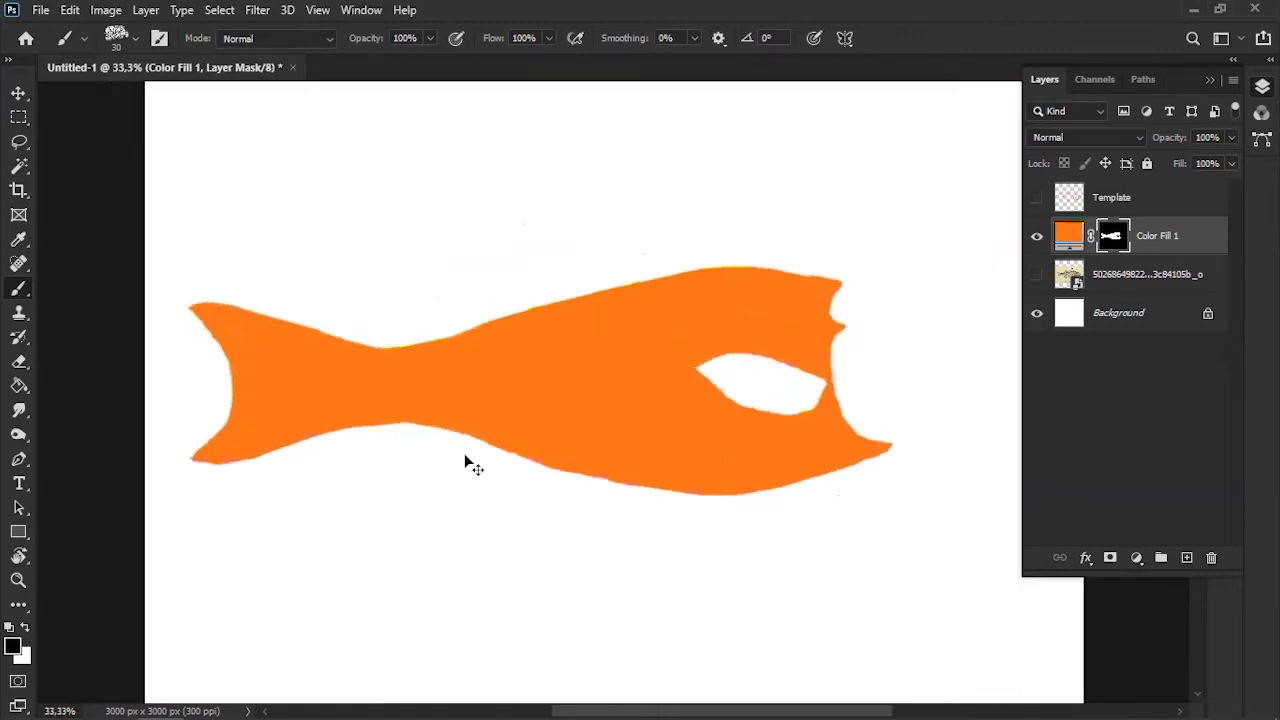
scroll(464, 453, up, 1)
scroll(606, 263, left, 2)
scroll(646, 263, left, 2)
scroll(640, 288, up, 1)
scroll(560, 300, left, 2)
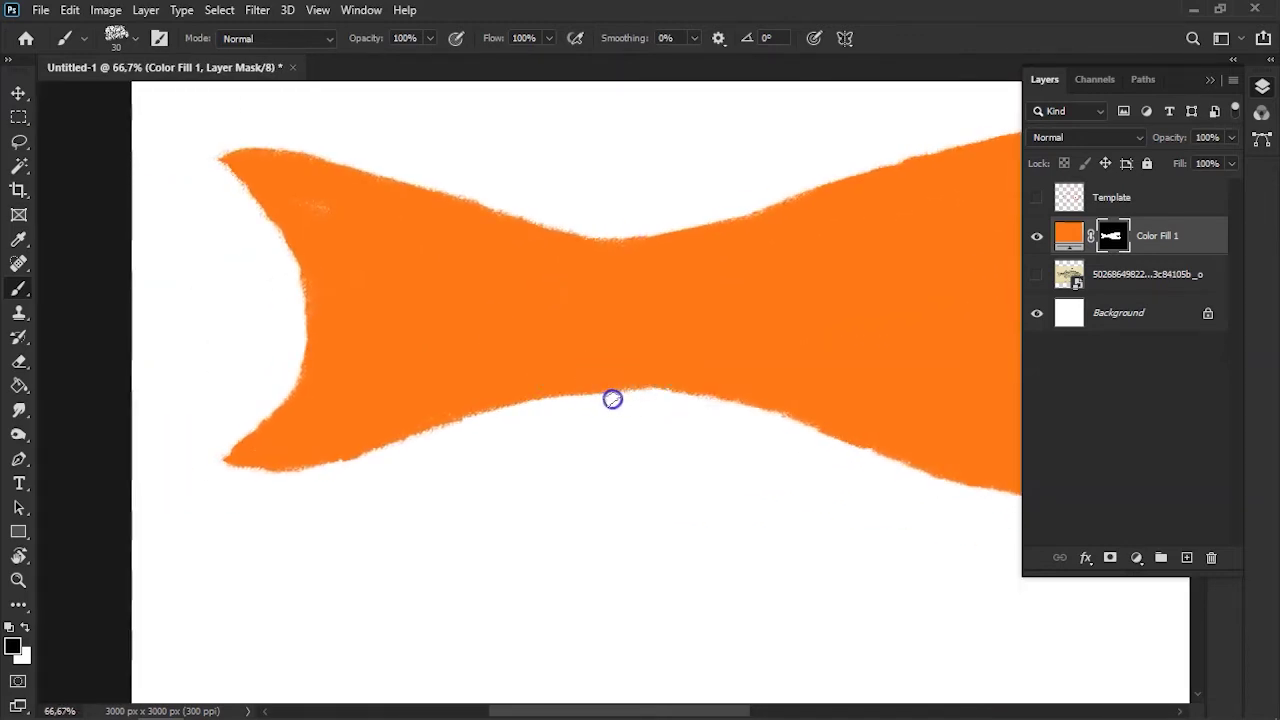
scroll(522, 440, down, 1)
scroll(523, 437, down, 2)
scroll(523, 437, up, 1)
scroll(523, 437, right, 2)
drag(813, 297, 508, 246)
scroll(508, 247, up, 1)
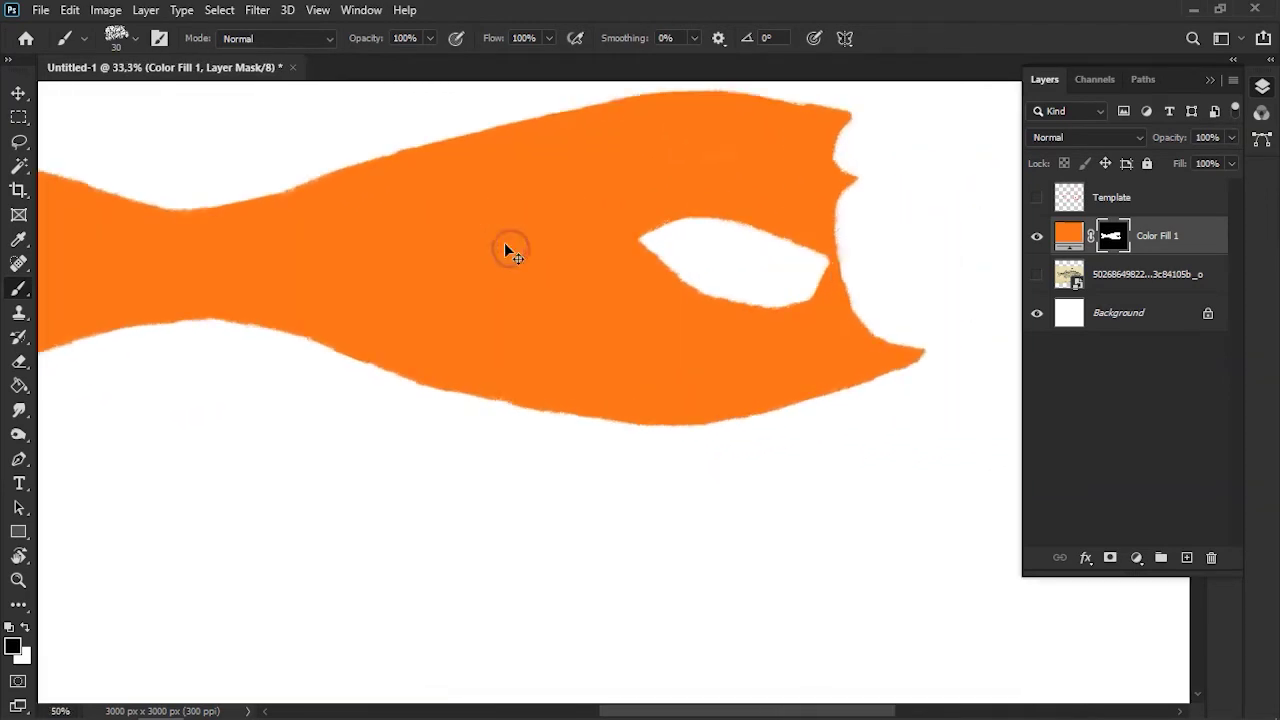
drag(783, 331, 985, 430)
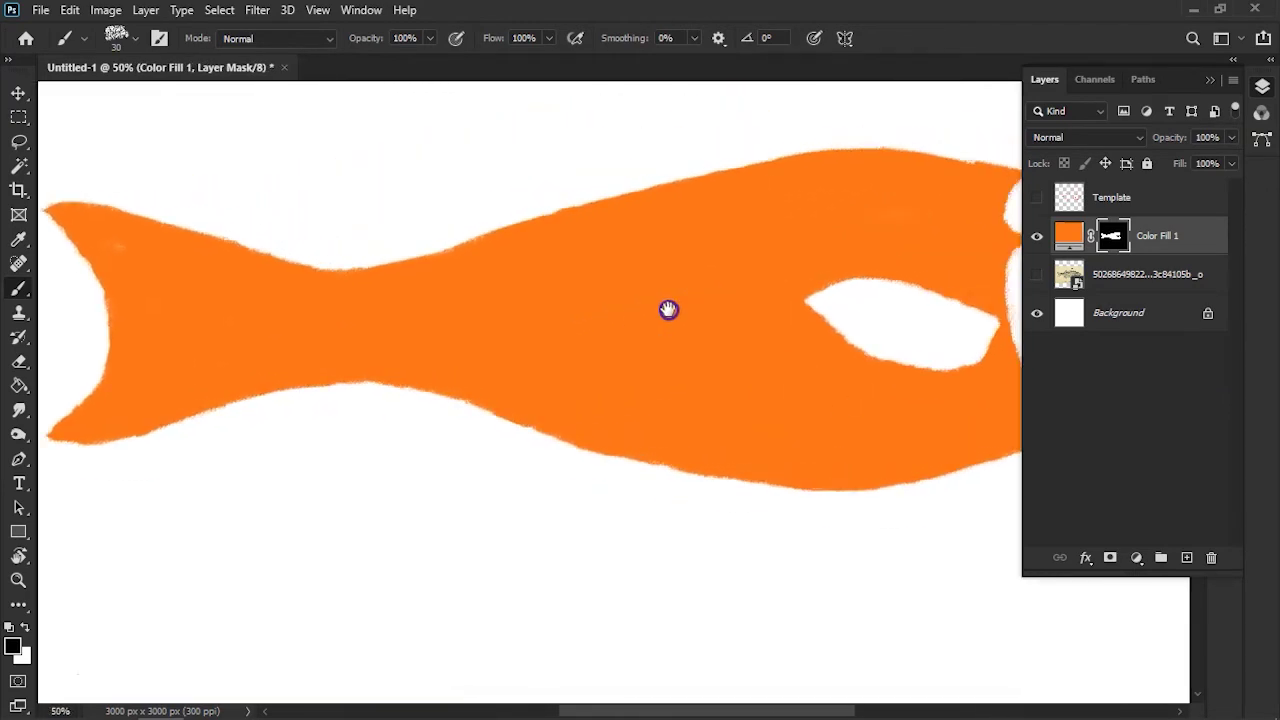
key(F5)
click(950, 252)
Select the Carboncillo charcoal brush from the Inky presets and undo a stray white line
click(975, 185)
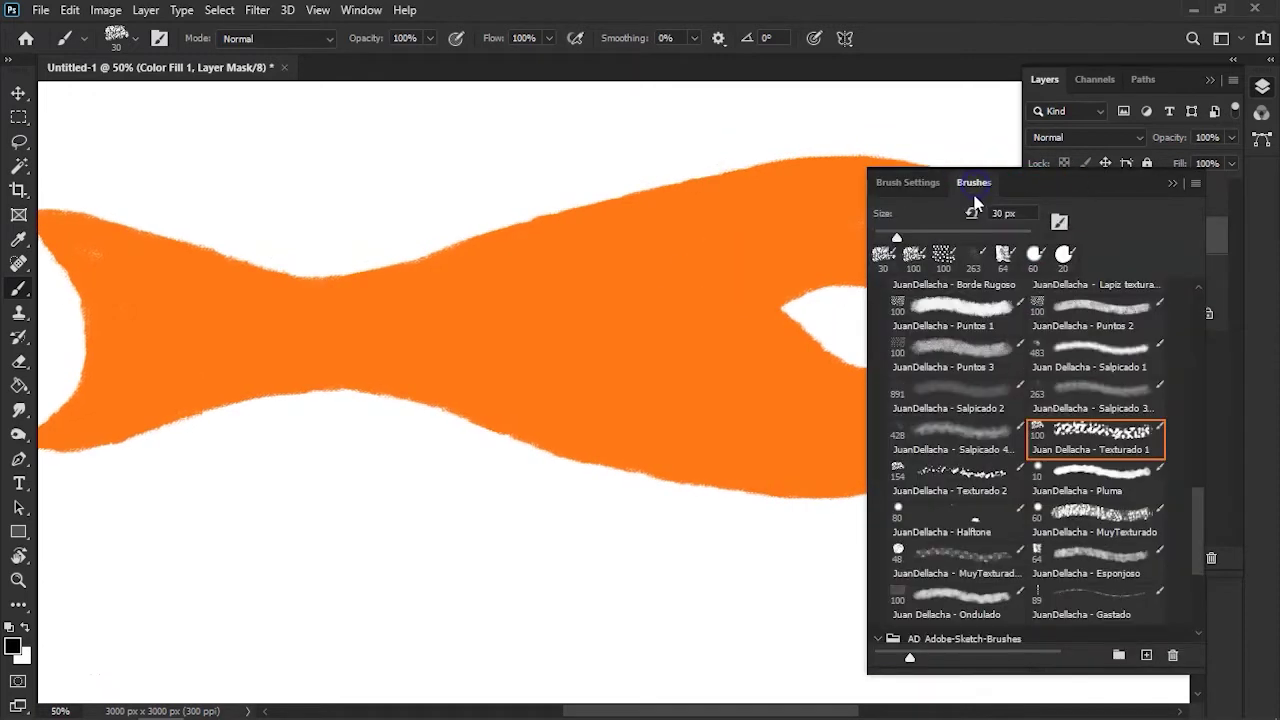
click(1217, 263)
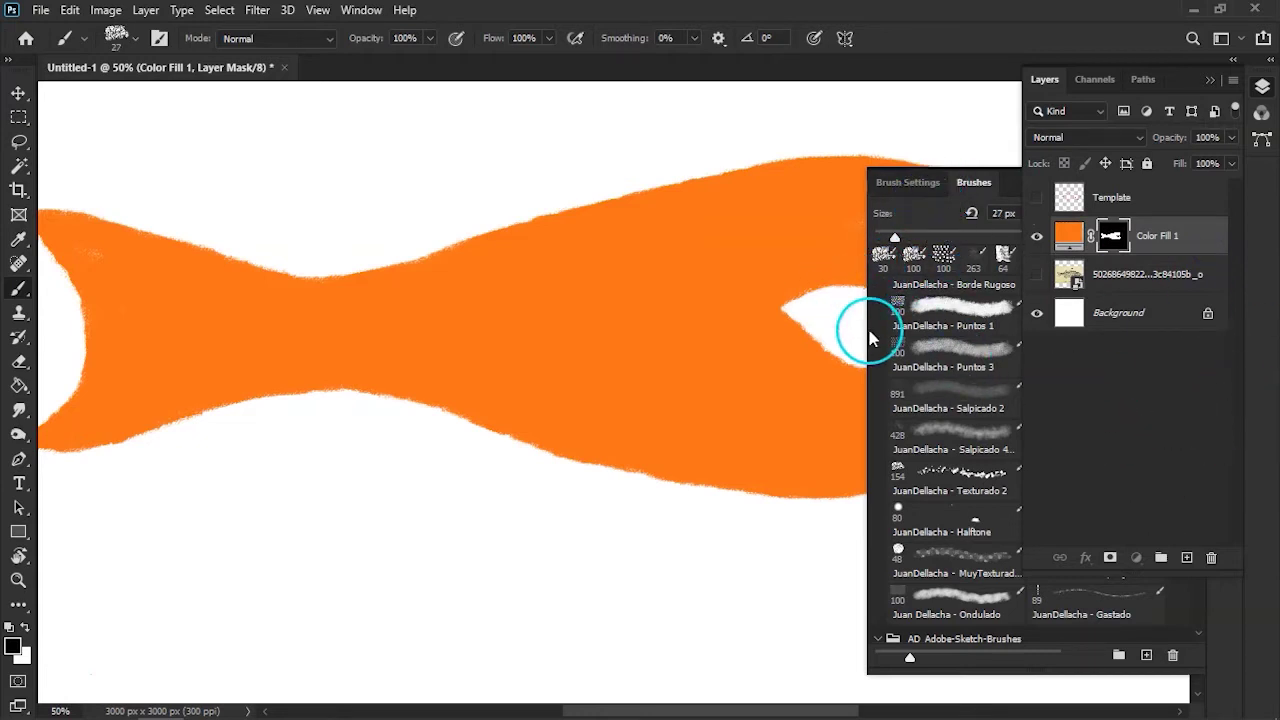
drag(876, 340, 1195, 465)
drag(1199, 513, 1211, 358)
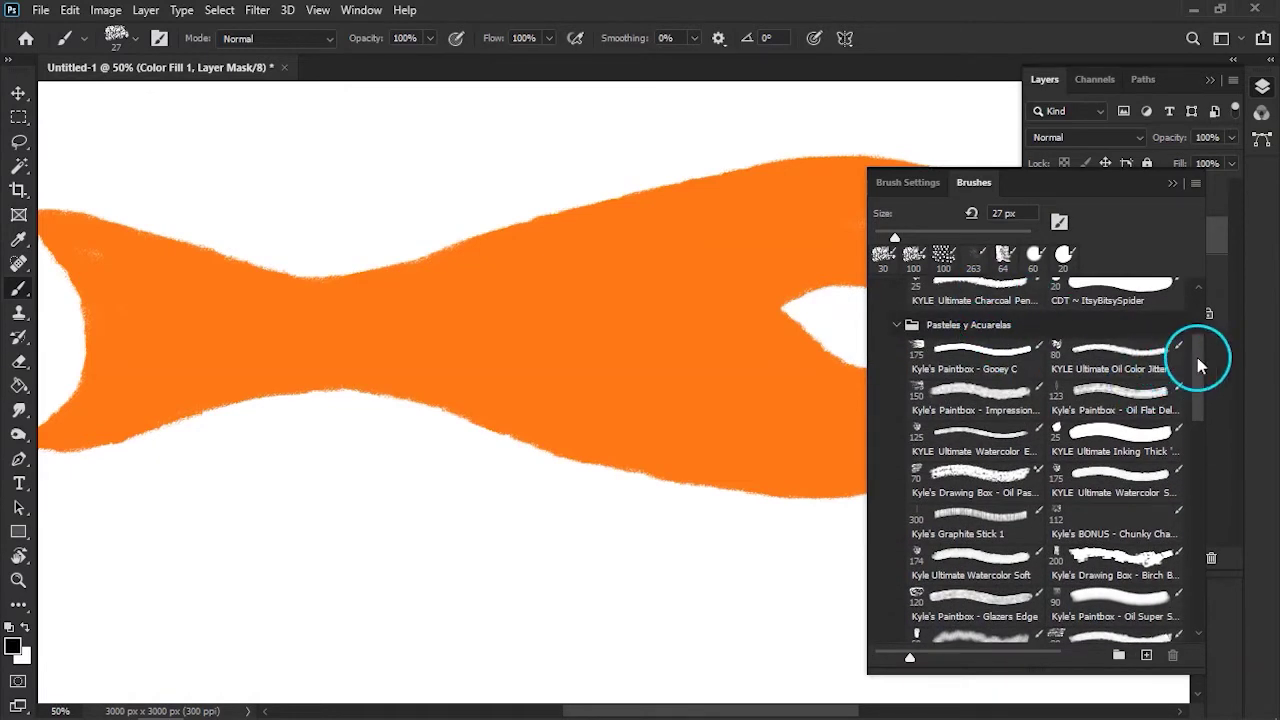
drag(1199, 366, 1203, 316)
click(983, 419)
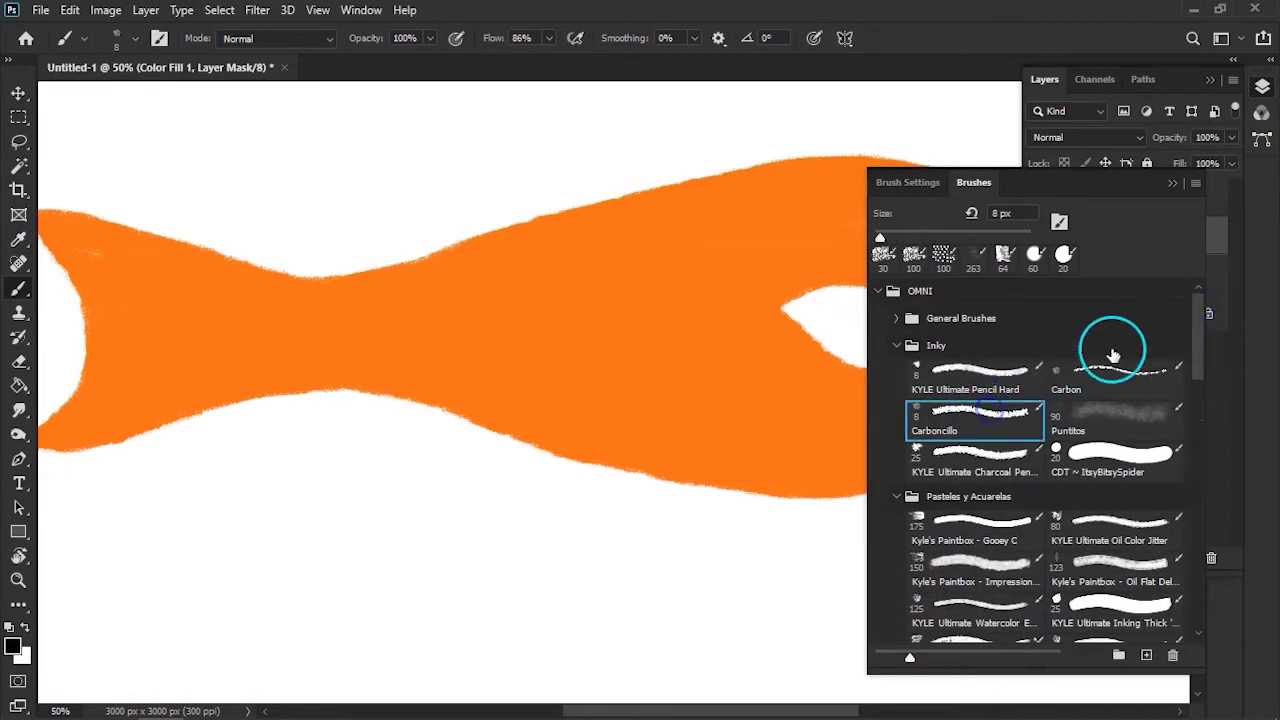
click(1172, 185)
key(ctrl+z)
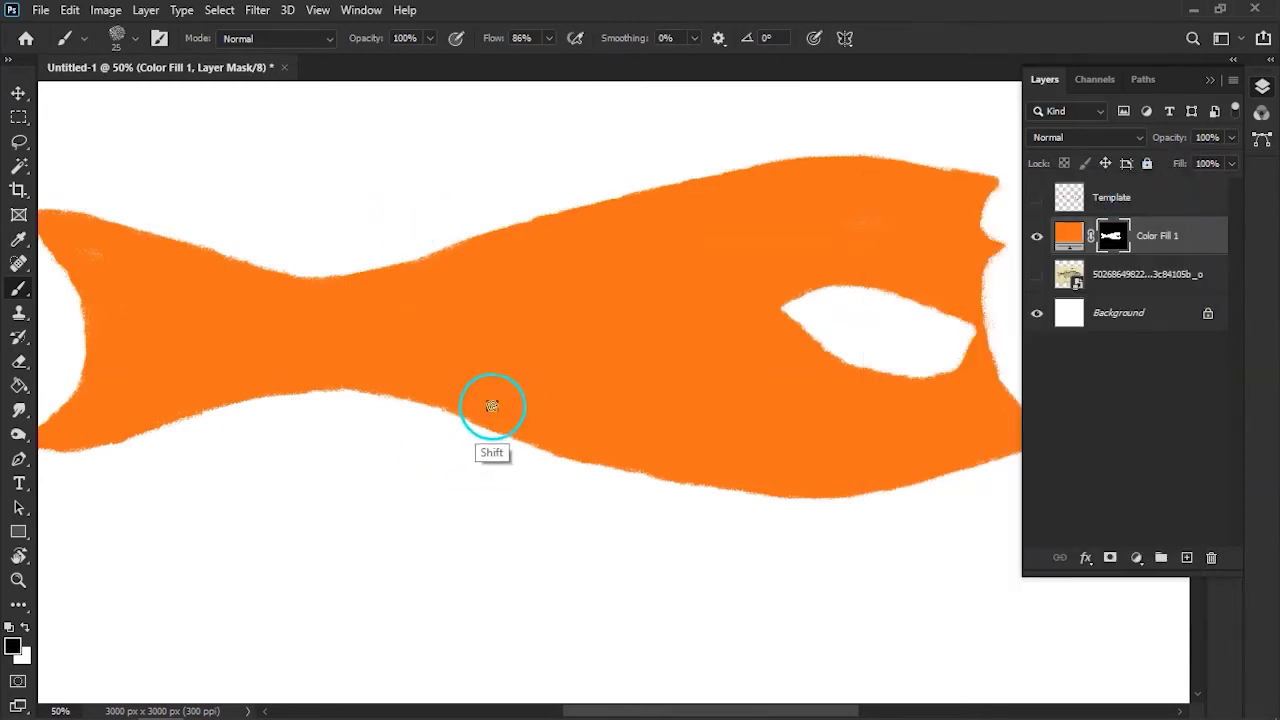
Paint straight white charcoal stripes across the tail, redrawing misplaced ones
drag(205, 313, 509, 314)
drag(345, 222, 378, 455)
key(ctrl+z)
mouse_move(405, 240)
mouse_down()
mouse_move(420, 440)
mouse_move(416, 354)
mouse_up()
key(ctrl+z)
drag(467, 256, 482, 428)
key(ctrl+z)
drag(464, 256, 479, 425)
drag(516, 262, 530, 412)
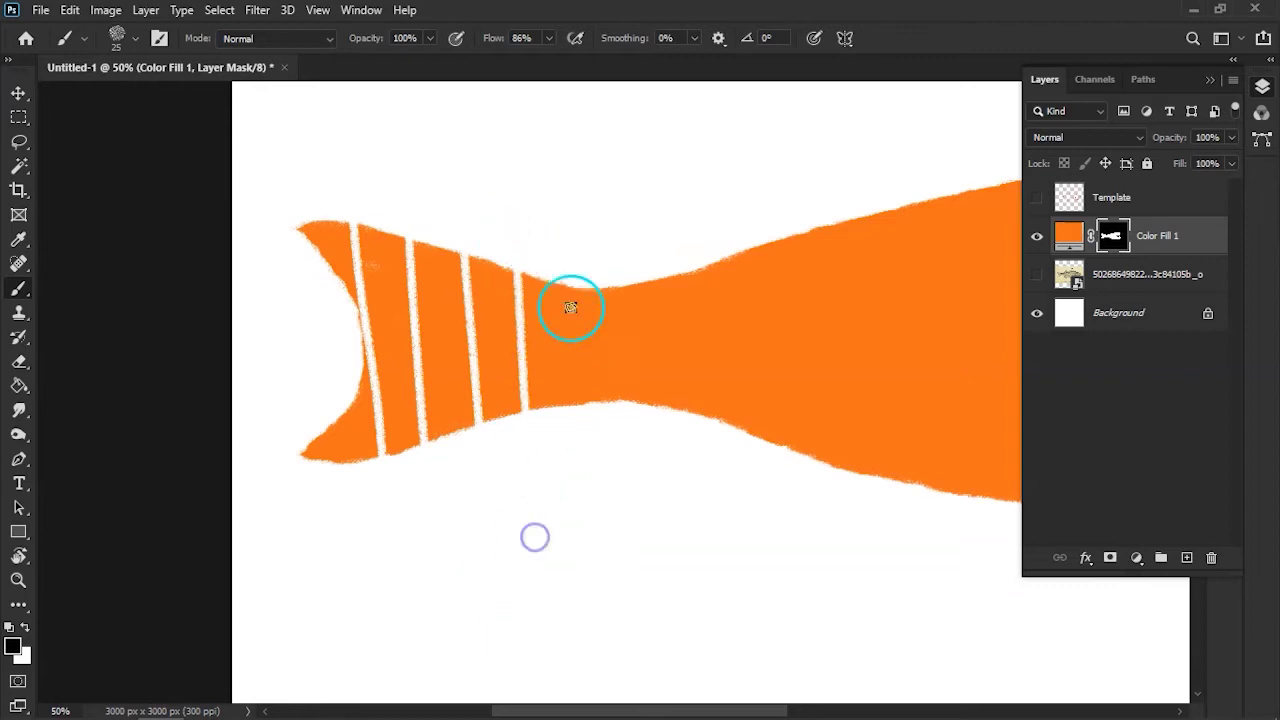
drag(568, 283, 580, 402)
mouse_move(643, 277)
mouse_down()
mouse_move(591, 283)
mouse_move(458, 232)
mouse_up()
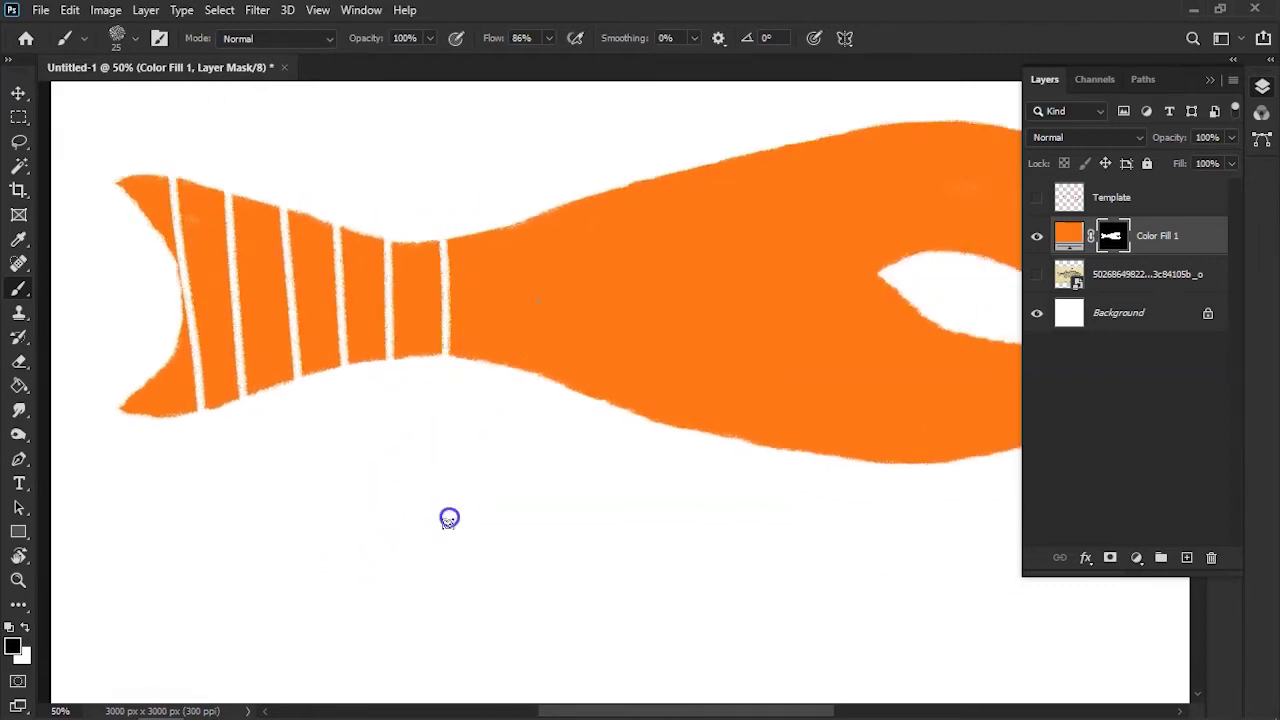
drag(497, 228, 503, 364)
key(ctrl+z)
Paint parallel white stripes down the middle of the fish body
drag(609, 251, 457, 283)
drag(410, 248, 409, 628)
drag(475, 226, 474, 509)
drag(539, 213, 531, 668)
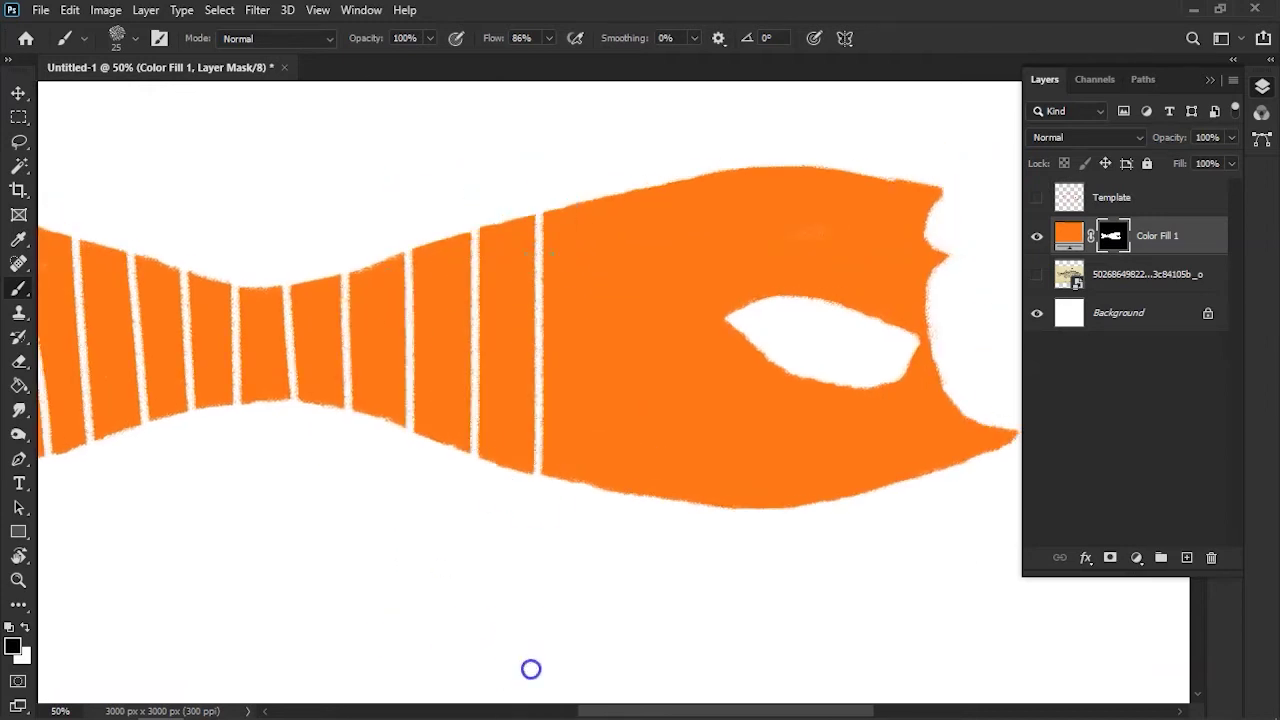
drag(602, 201, 606, 623)
scroll(591, 206, right, 2)
scroll(589, 206, right, 2)
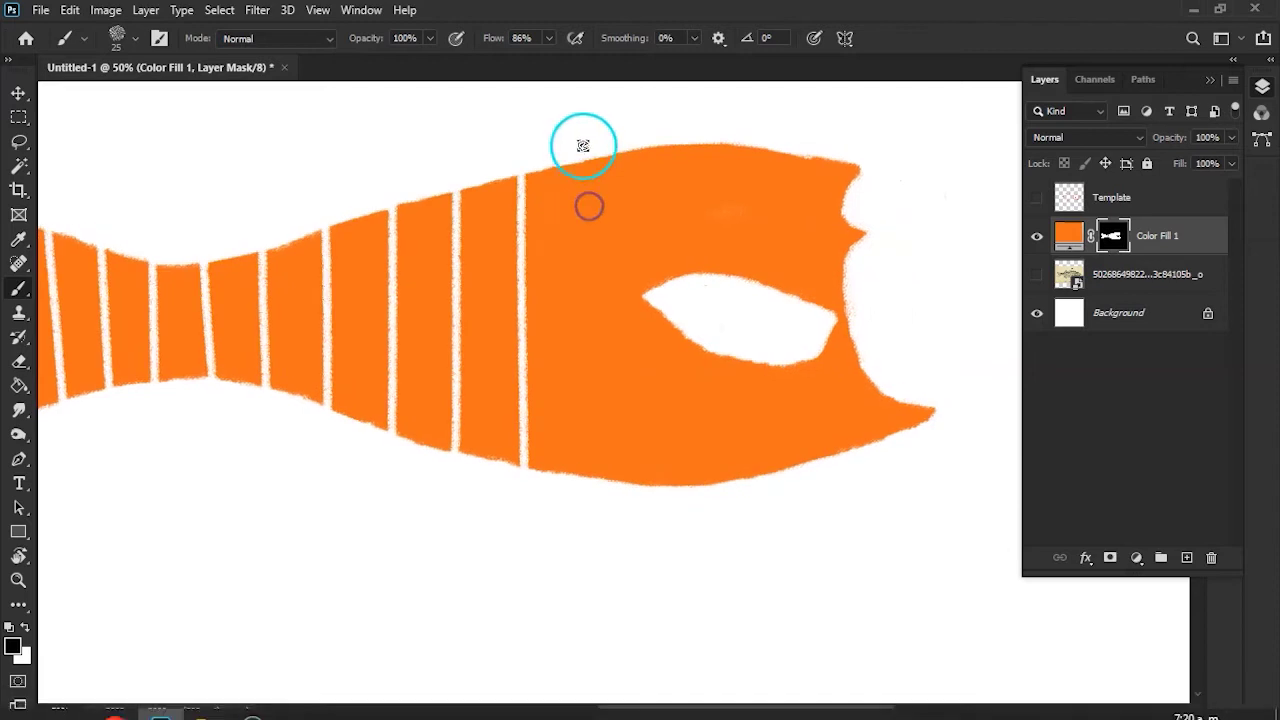
drag(578, 150, 585, 620)
drag(640, 133, 638, 608)
drag(699, 136, 677, 690)
Add white stripes across the right of the body beside the eye hole, redrawing misplaced ones
scroll(563, 223, right, 2)
drag(586, 137, 593, 604)
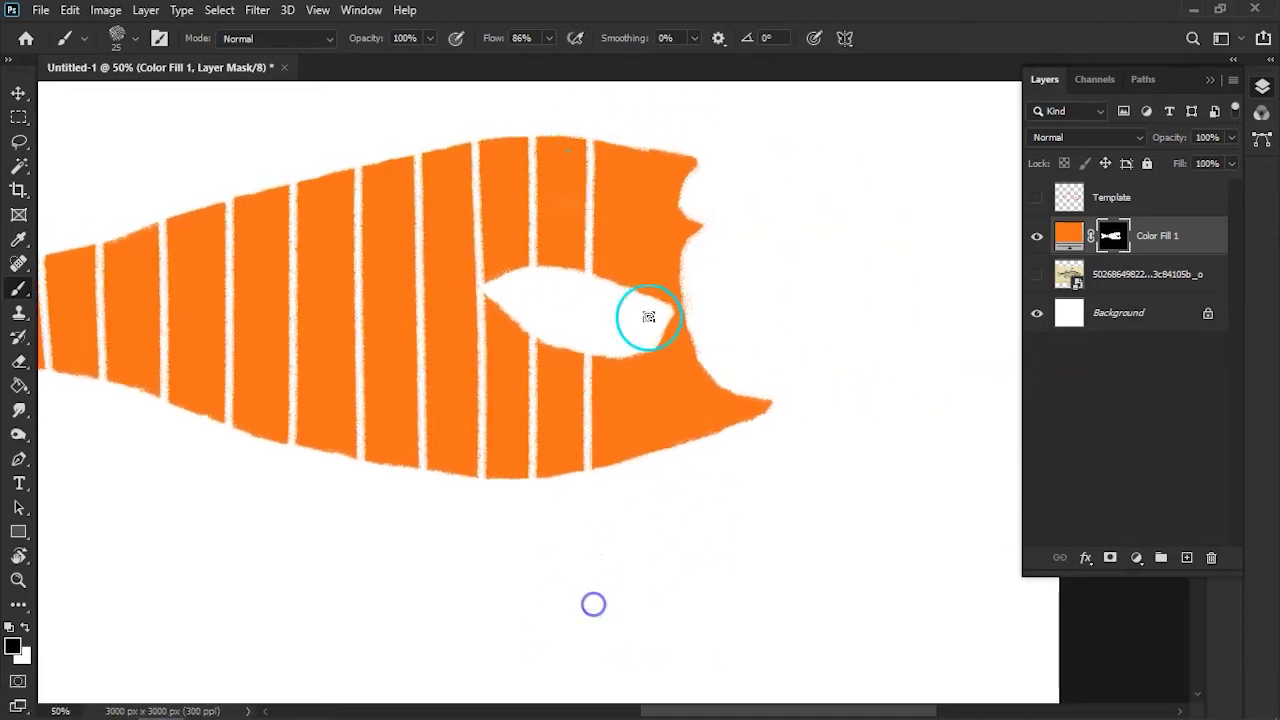
drag(640, 150, 626, 614)
drag(686, 143, 671, 586)
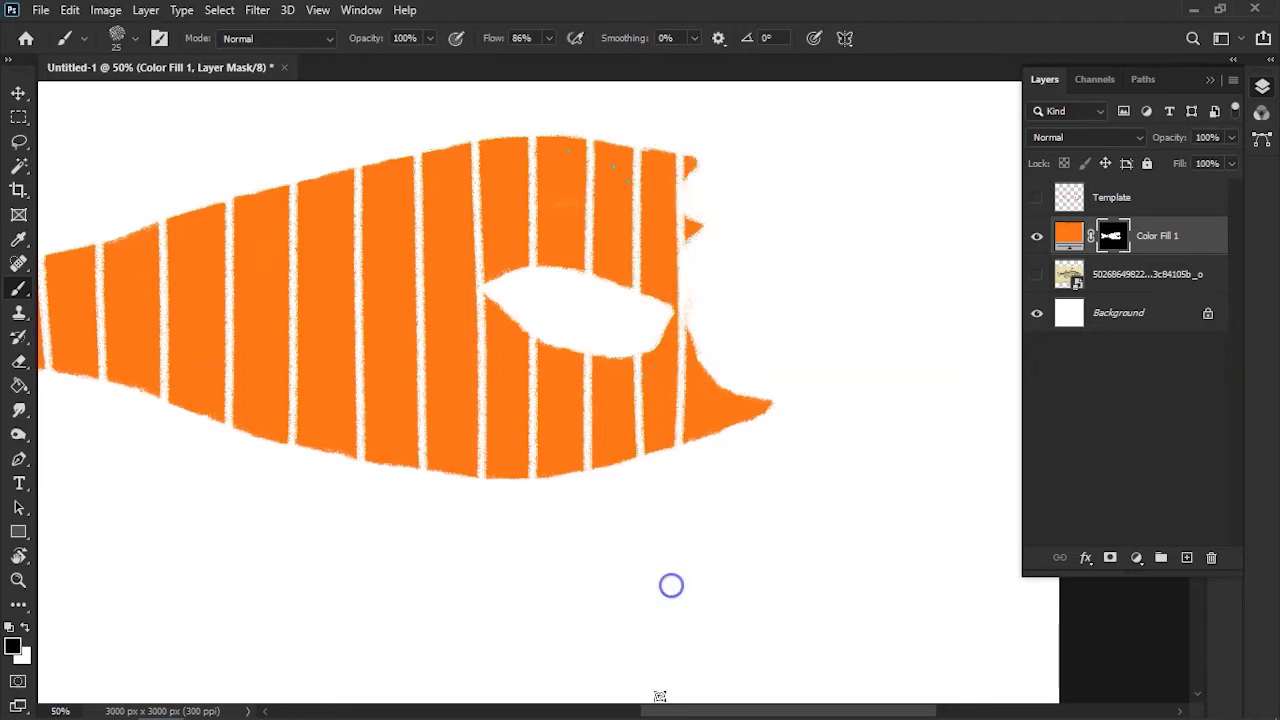
key(ctrl+z)
drag(671, 149, 686, 666)
key(ctrl+z)
drag(694, 143, 677, 581)
mouse_move(721, 375)
mouse_down()
mouse_move(797, 365)
mouse_move(951, 420)
mouse_up()
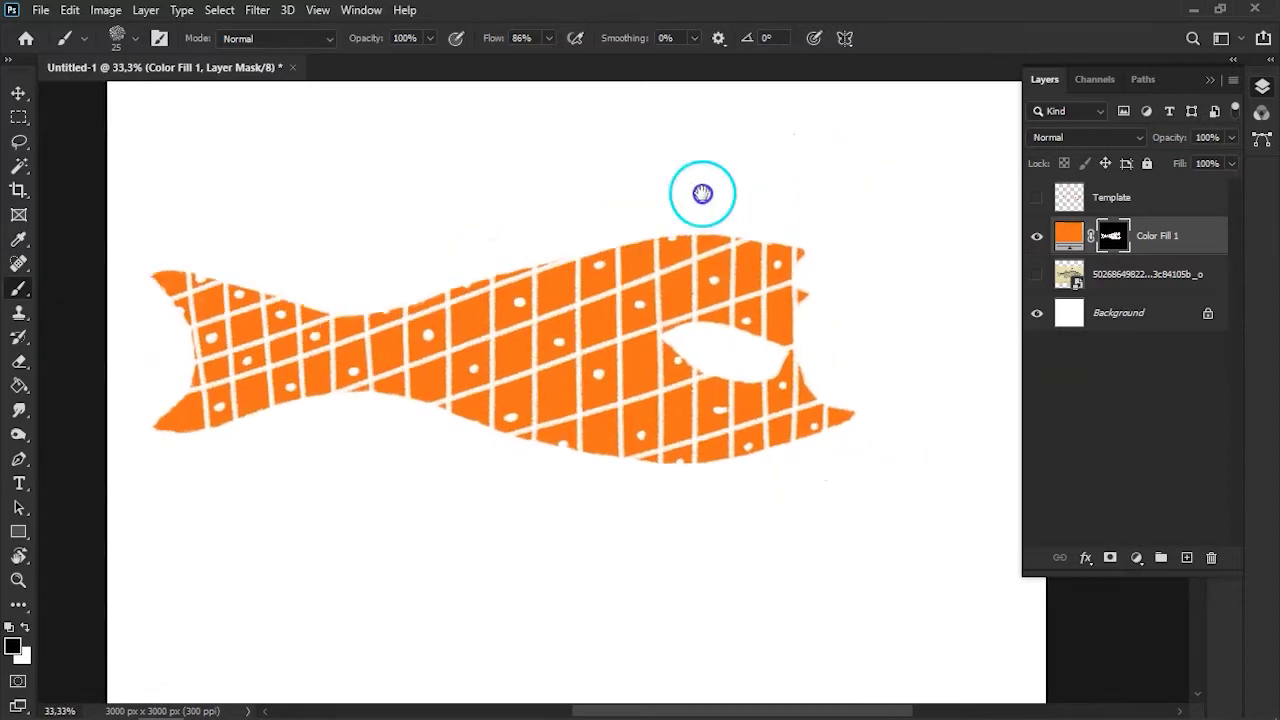
Inspect the patterned fish, then select the orange Color Fill 1 layer and its mask to rename it Cuerpo
scroll(707, 193, down, 3)
scroll(707, 193, up, 1)
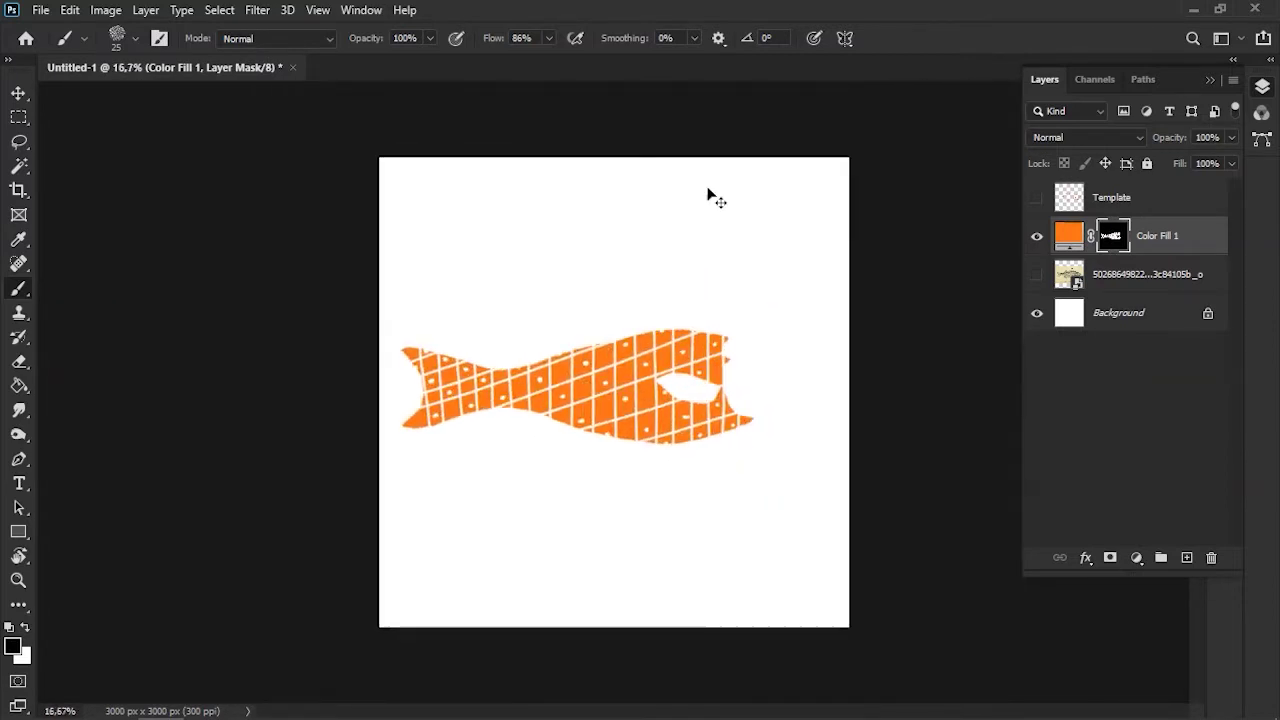
scroll(707, 193, up, 1)
scroll(707, 193, up, 1)
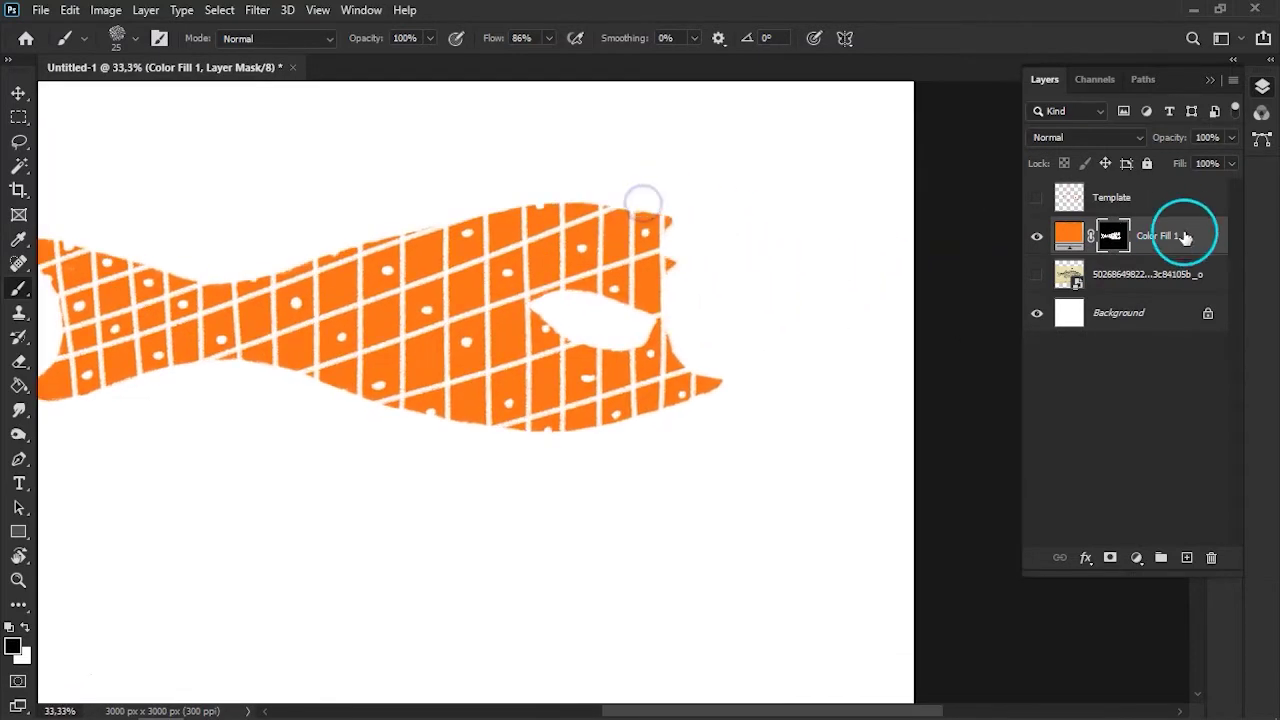
drag(384, 277, 514, 275)
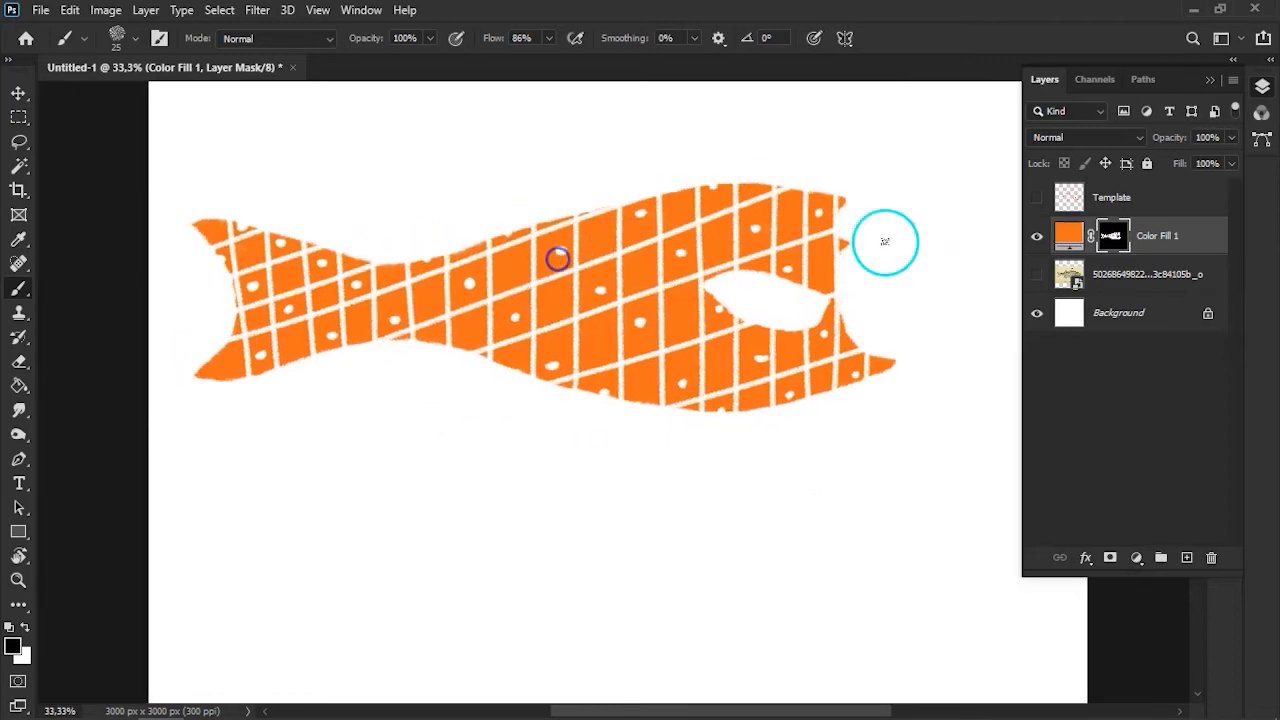
mouse_move(823, 250)
mouse_down()
mouse_move(751, 257)
mouse_move(817, 246)
mouse_up()
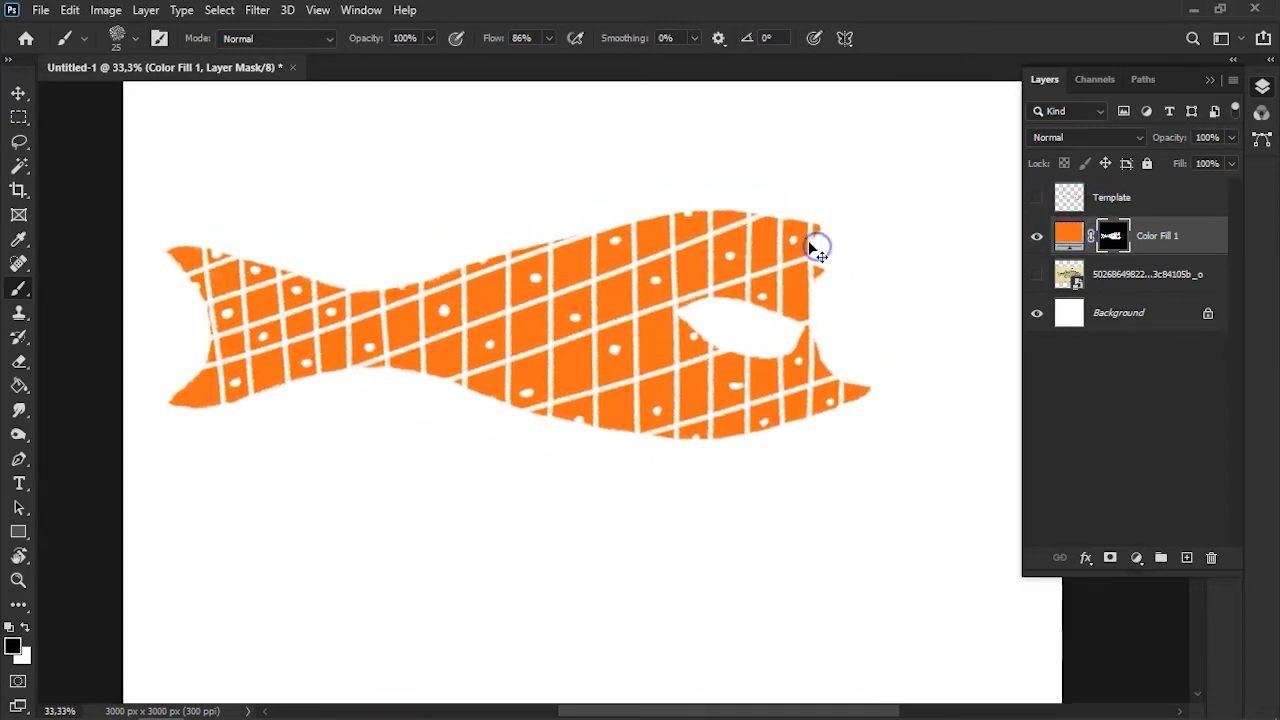
scroll(809, 243, down, 1)
scroll(809, 243, down, 1)
scroll(809, 243, up, 1)
scroll(809, 243, up, 1)
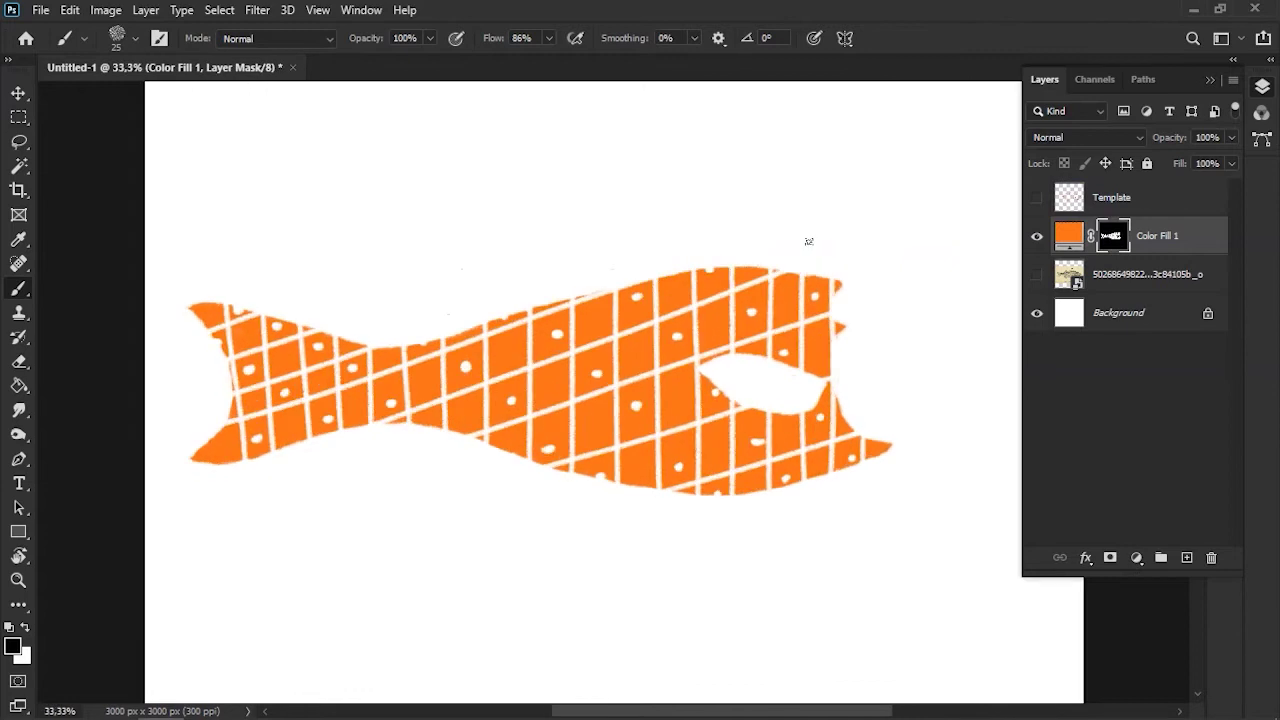
scroll(814, 251, up, 1)
scroll(714, 166, down, 1)
click(1088, 228)
click(1110, 233)
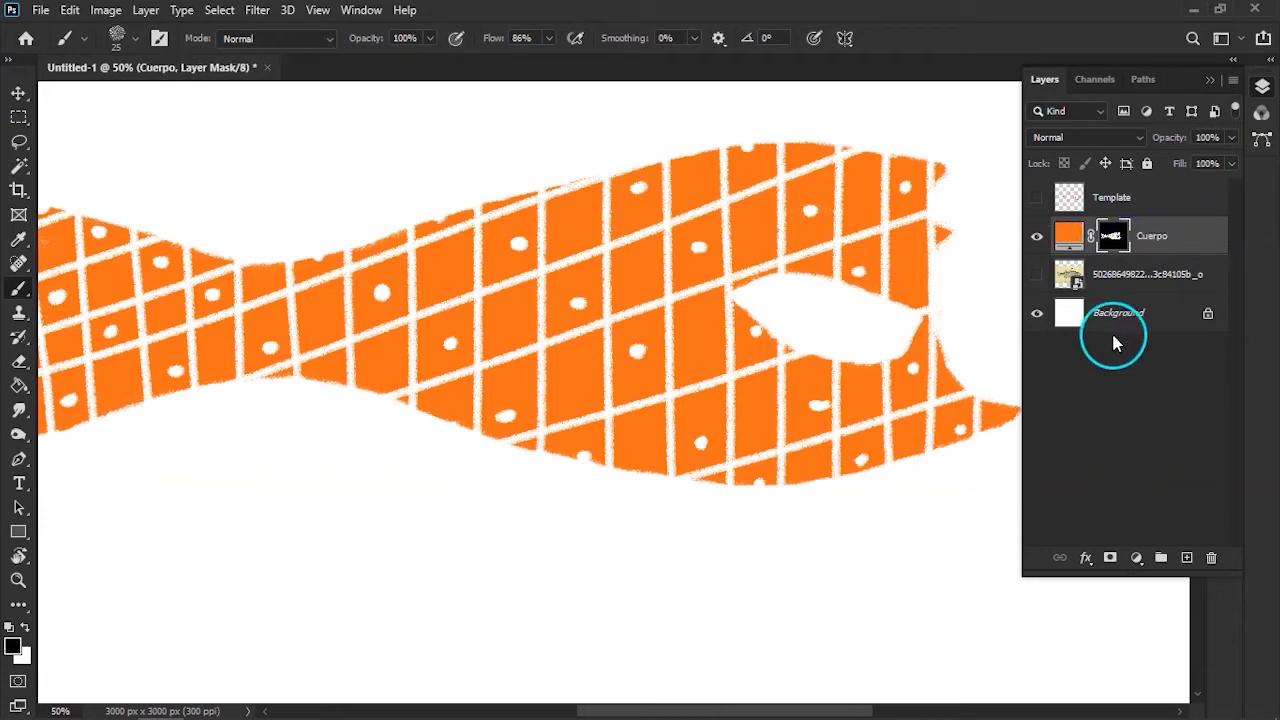
Cancel a first Solid Color layer and check Cuerpo's fill colour in the colour picker
click(1136, 557)
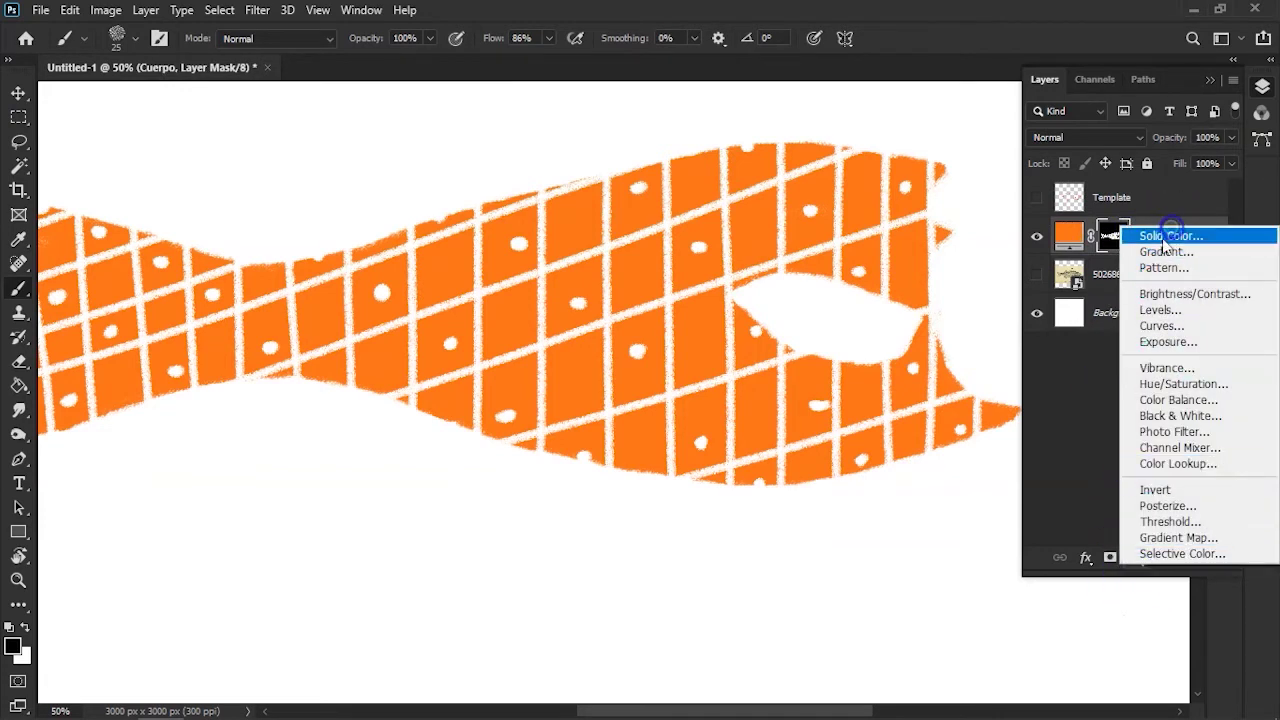
click(1169, 237)
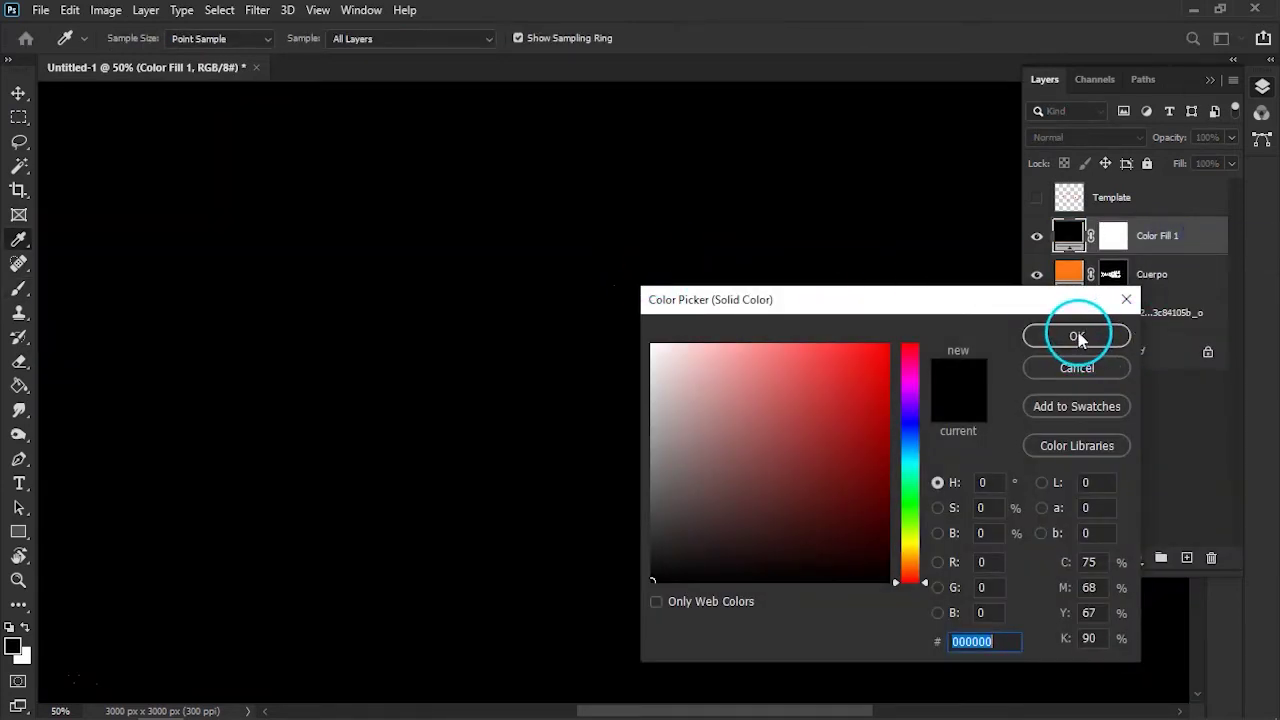
click(1077, 369)
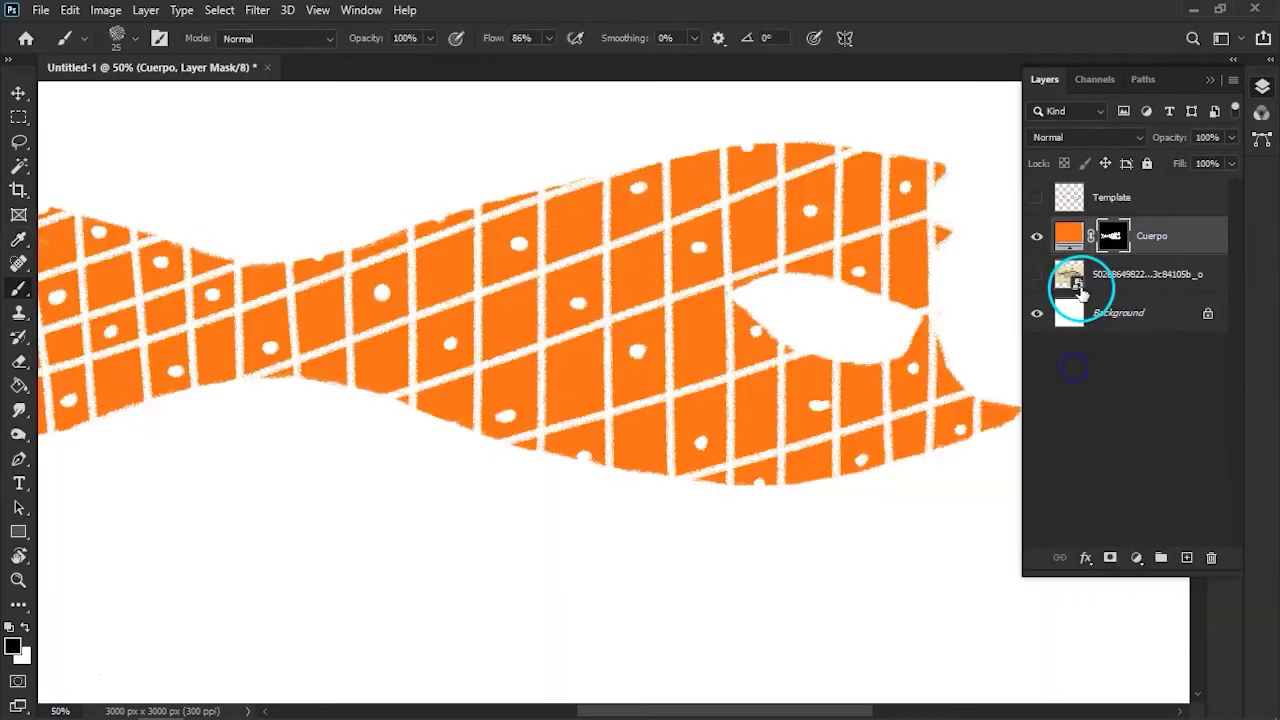
click(1071, 233)
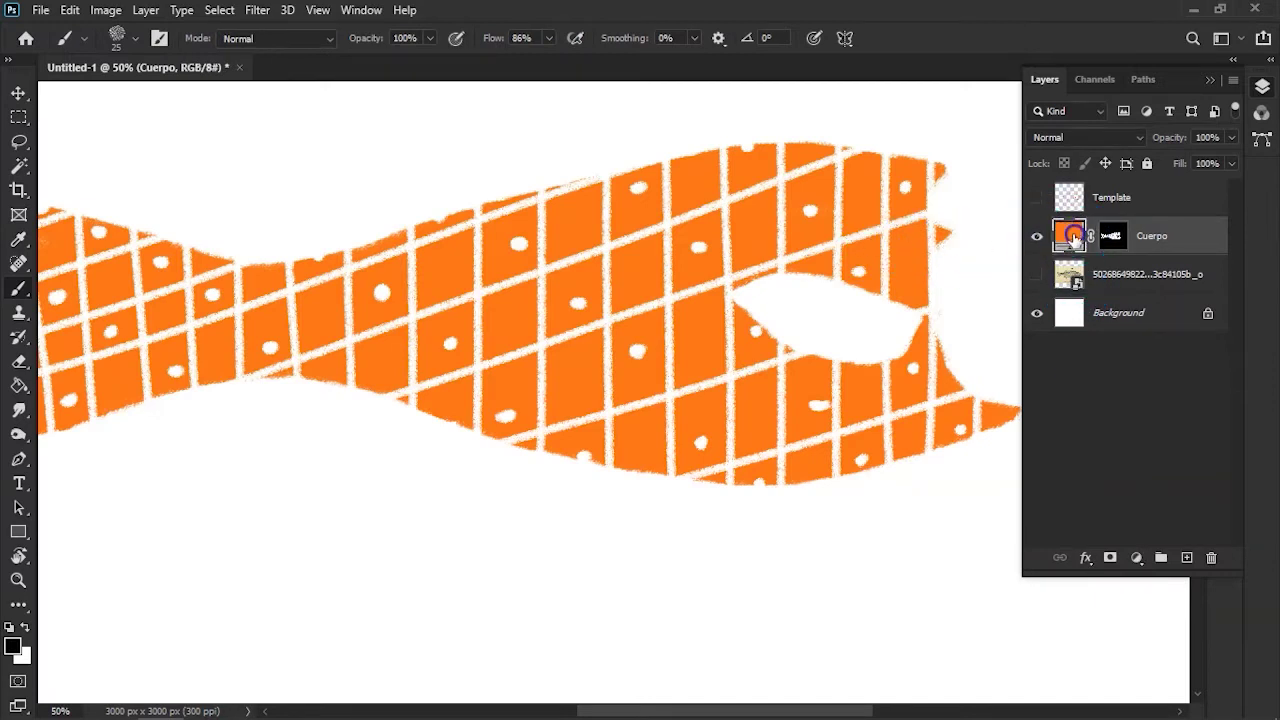
double_click(1071, 233)
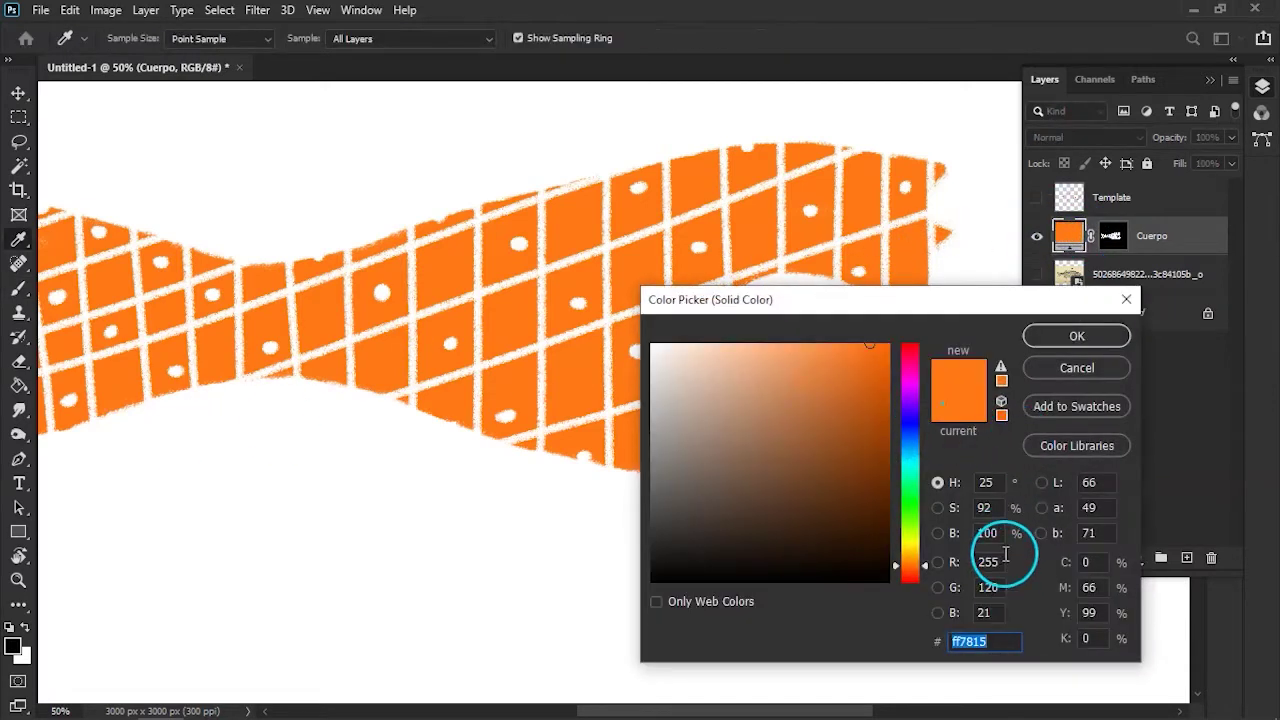
click(1094, 337)
Add a ff7815 Solid Color fill layer above Cuerpo and fill its mask black
click(1136, 557)
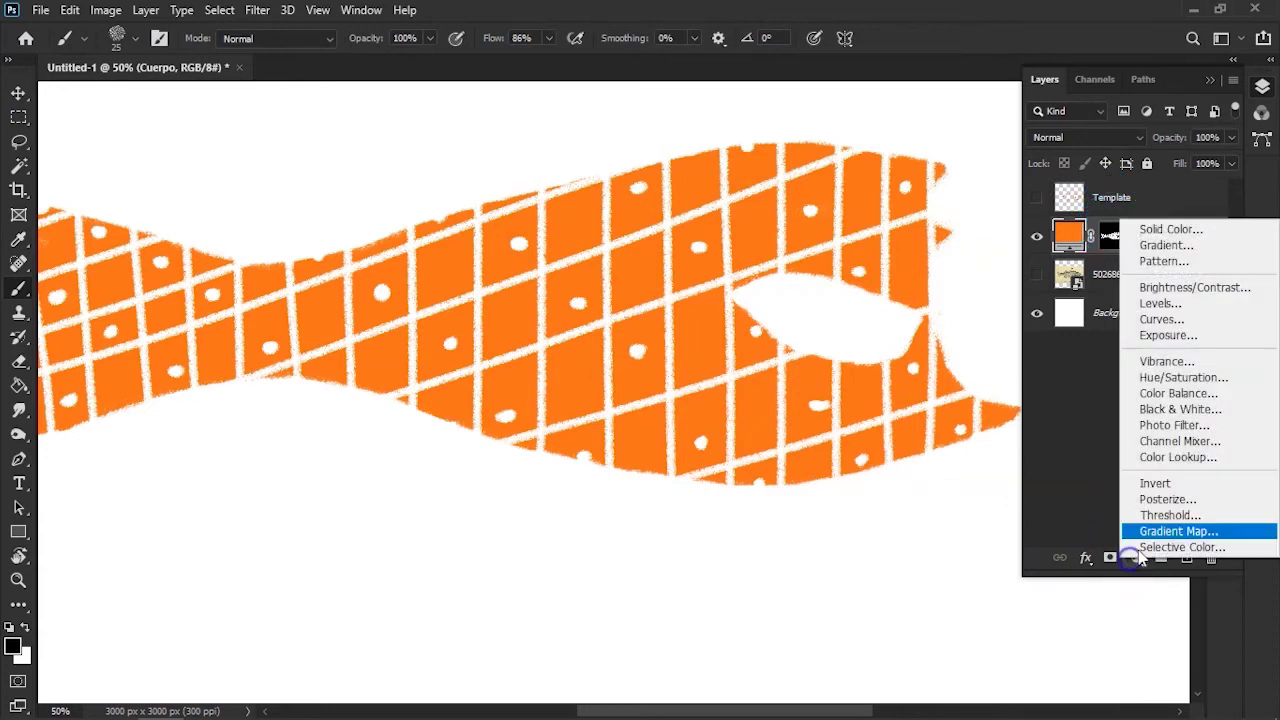
click(1160, 222)
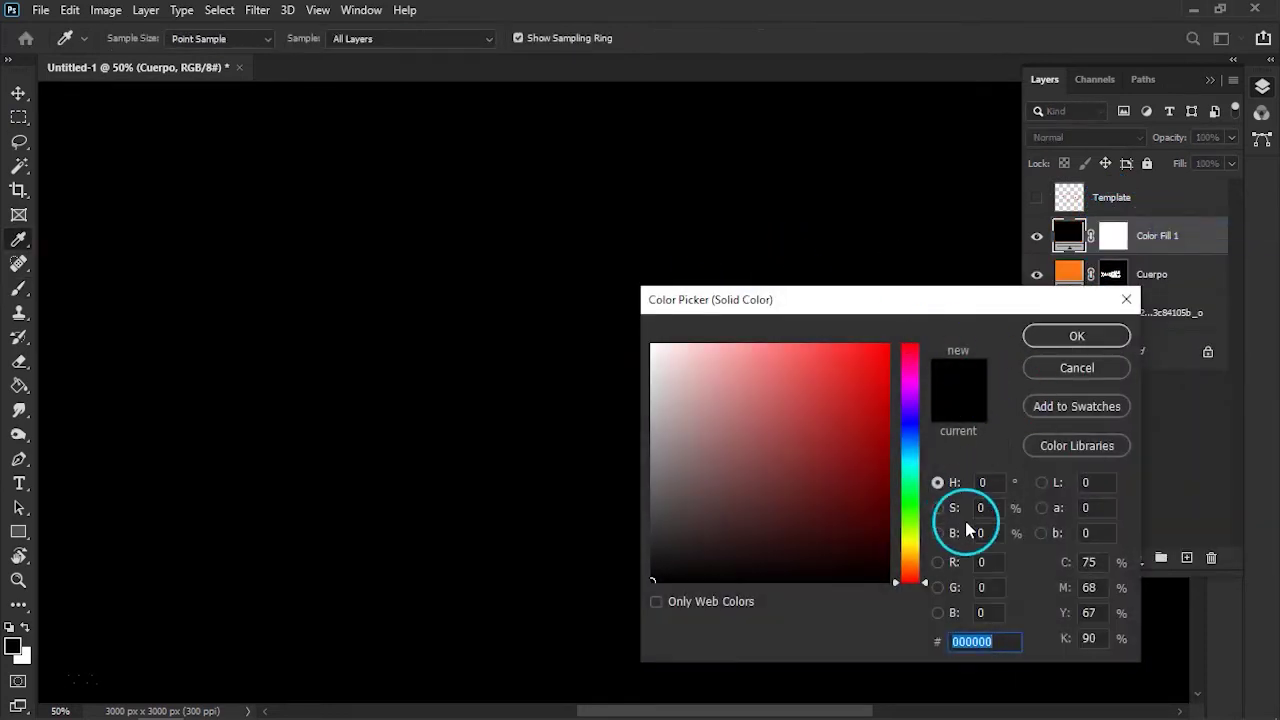
text(ff7815)
click(1064, 340)
click(1115, 233)
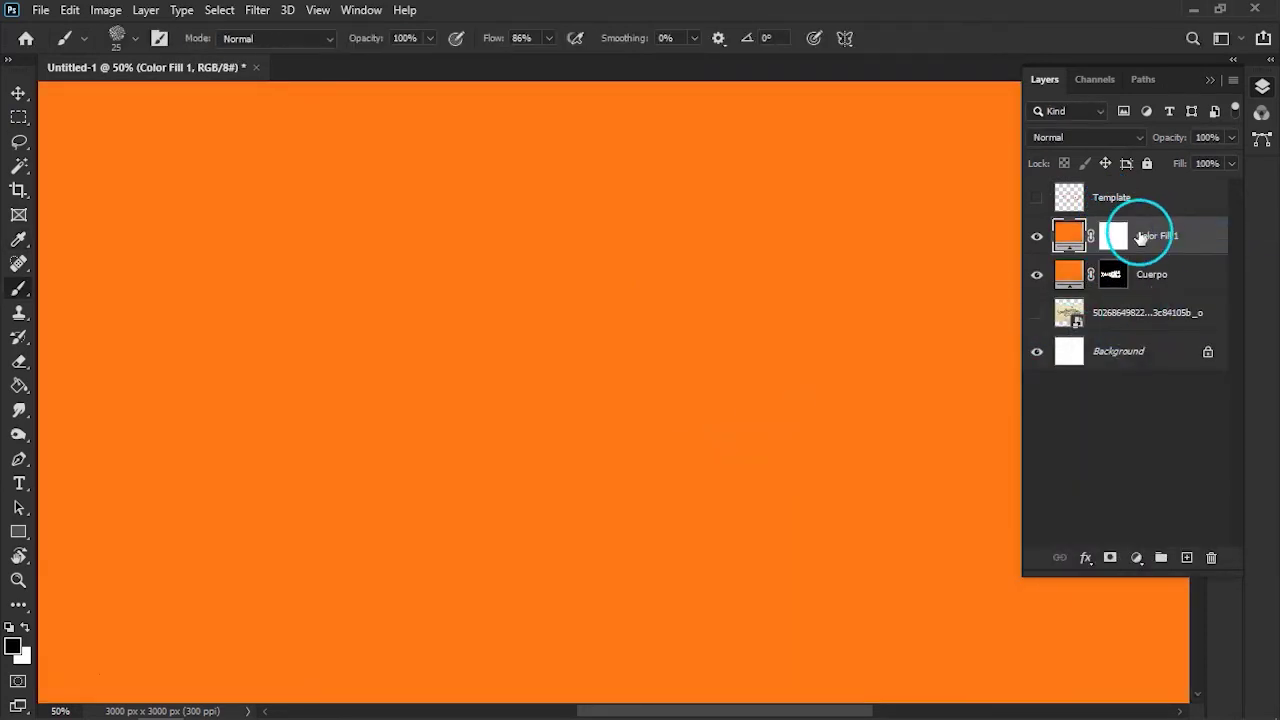
ctrl+click(1089, 273)
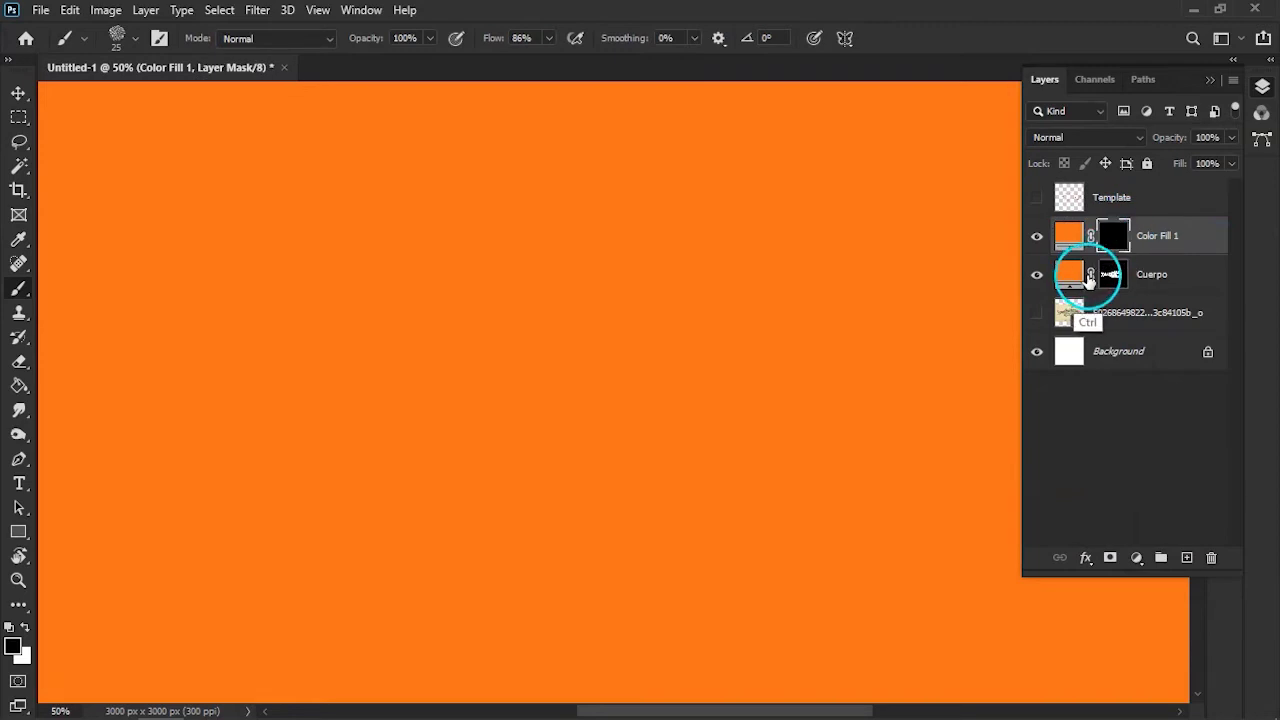
key(ctrl+BackSpace)
key(ctrl+minus)
key(ctrl+minus)
key(ctrl+plus)
scroll(686, 320, up, 3)
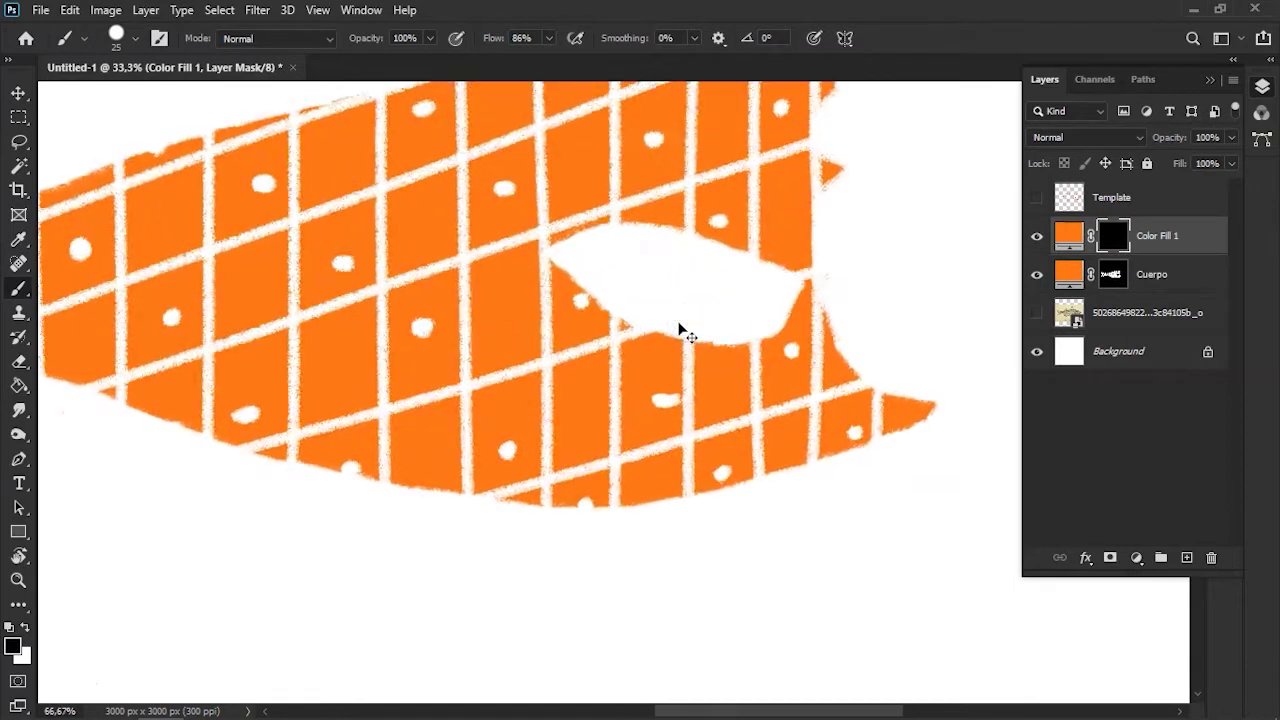
Show the red Template outline and zoom in on the fish head
click(1068, 197)
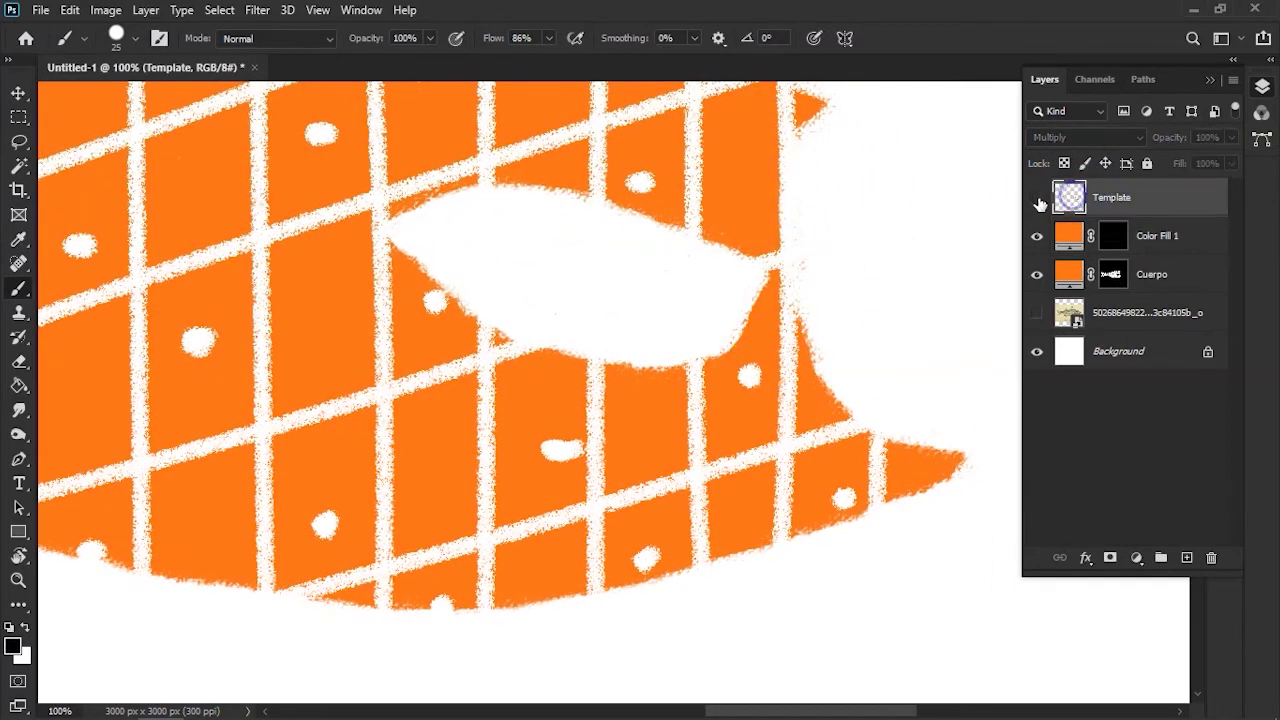
click(1037, 197)
key(ctrl+minus)
key(ctrl+minus)
key(ctrl+minus)
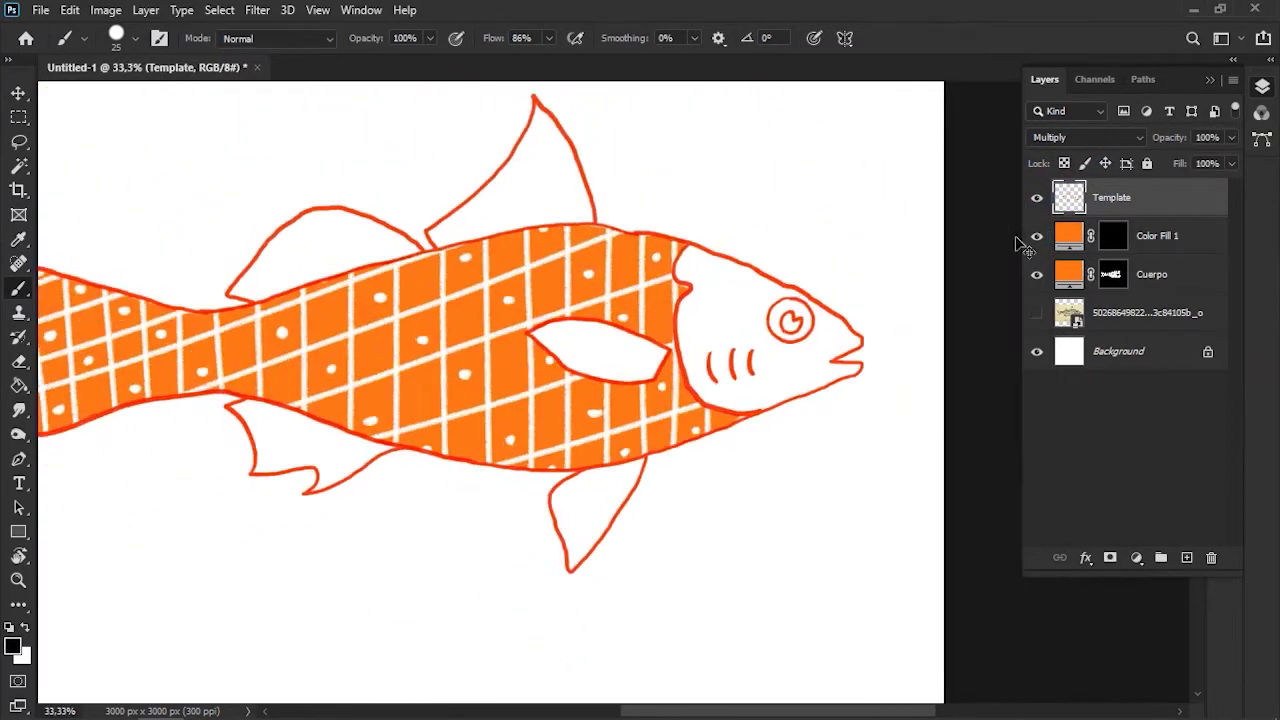
key(ctrl+plus)
key(ctrl+plus)
drag(784, 288, 555, 280)
key(ctrl+plus)
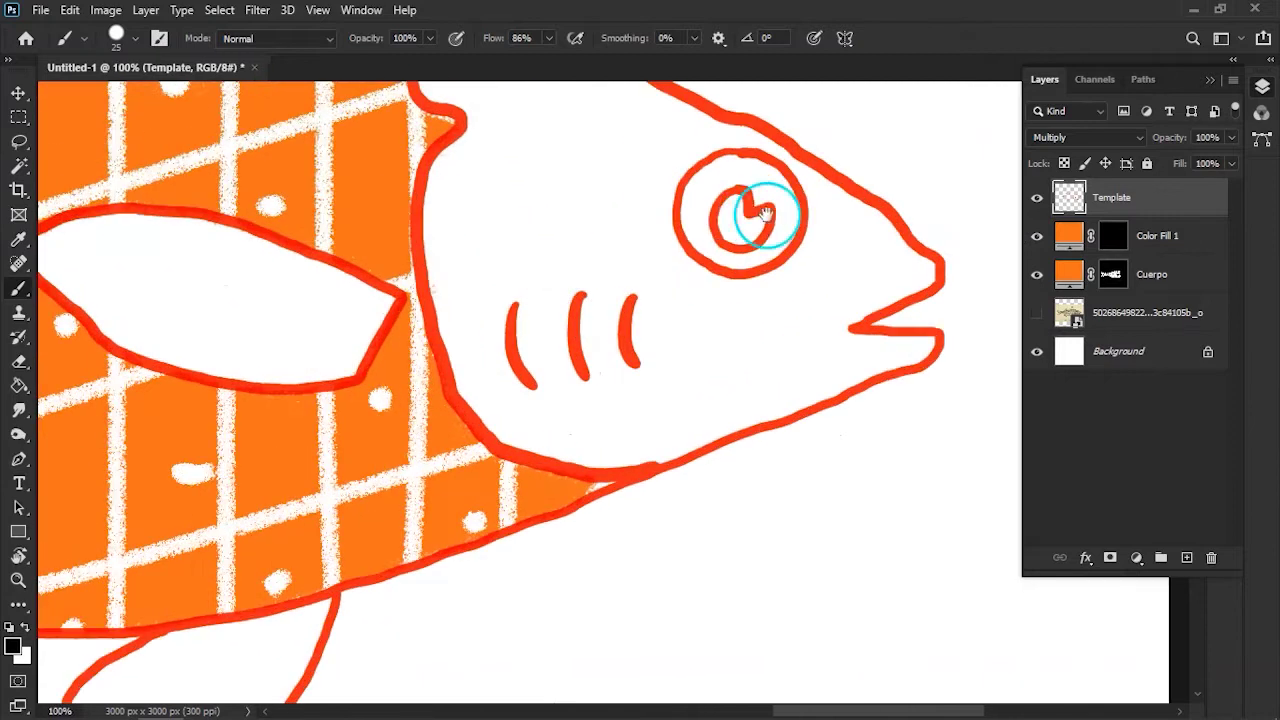
drag(748, 209, 720, 309)
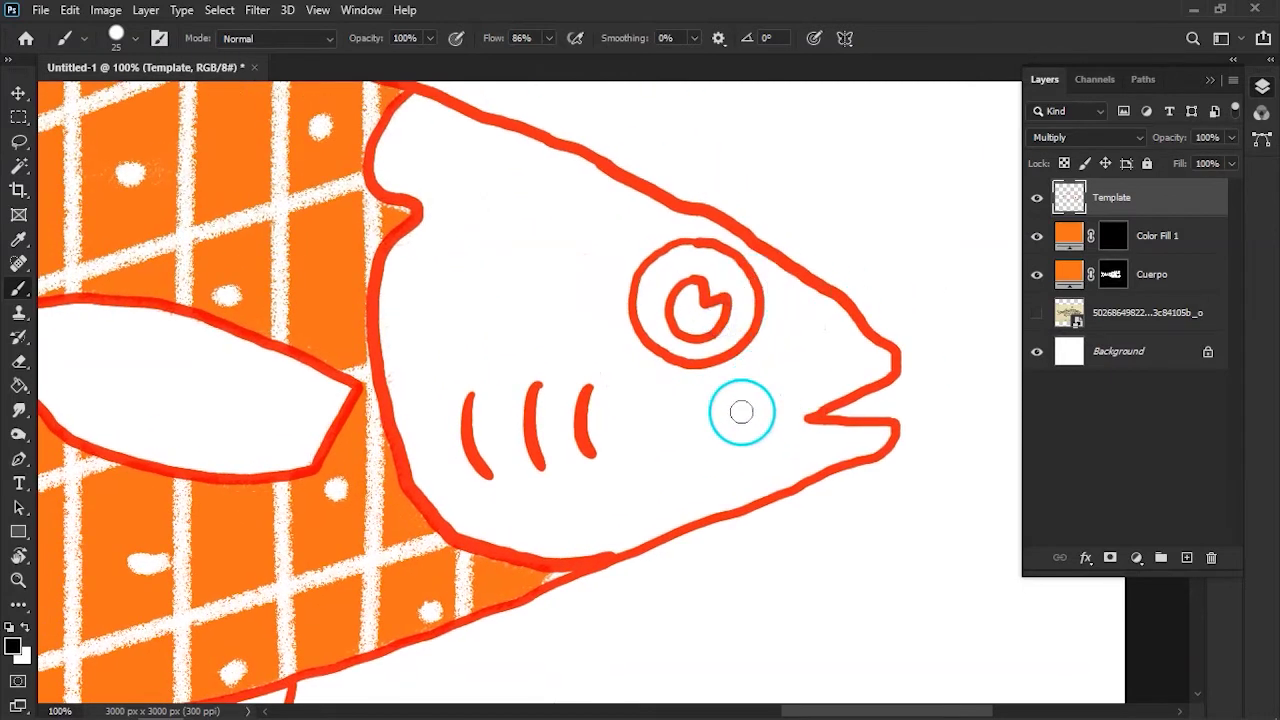
Choose the 30 px textured brush preset from the canvas brush picker
right_click(777, 397)
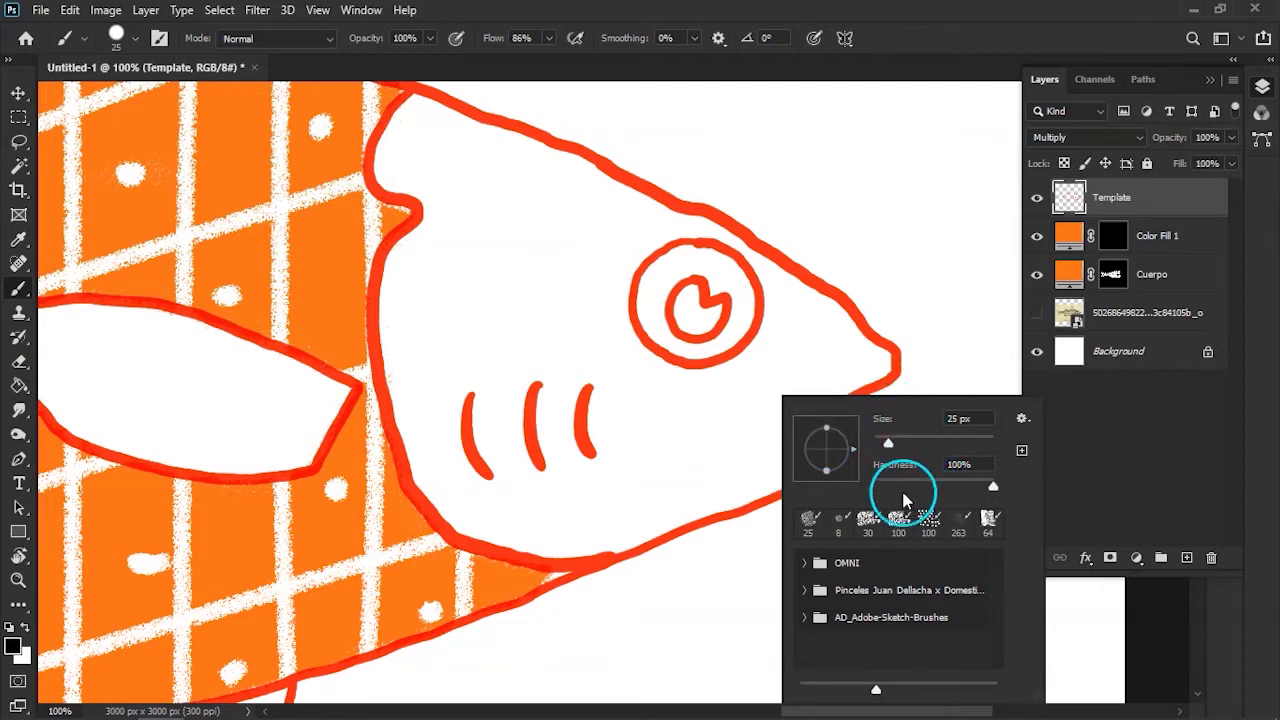
click(832, 525)
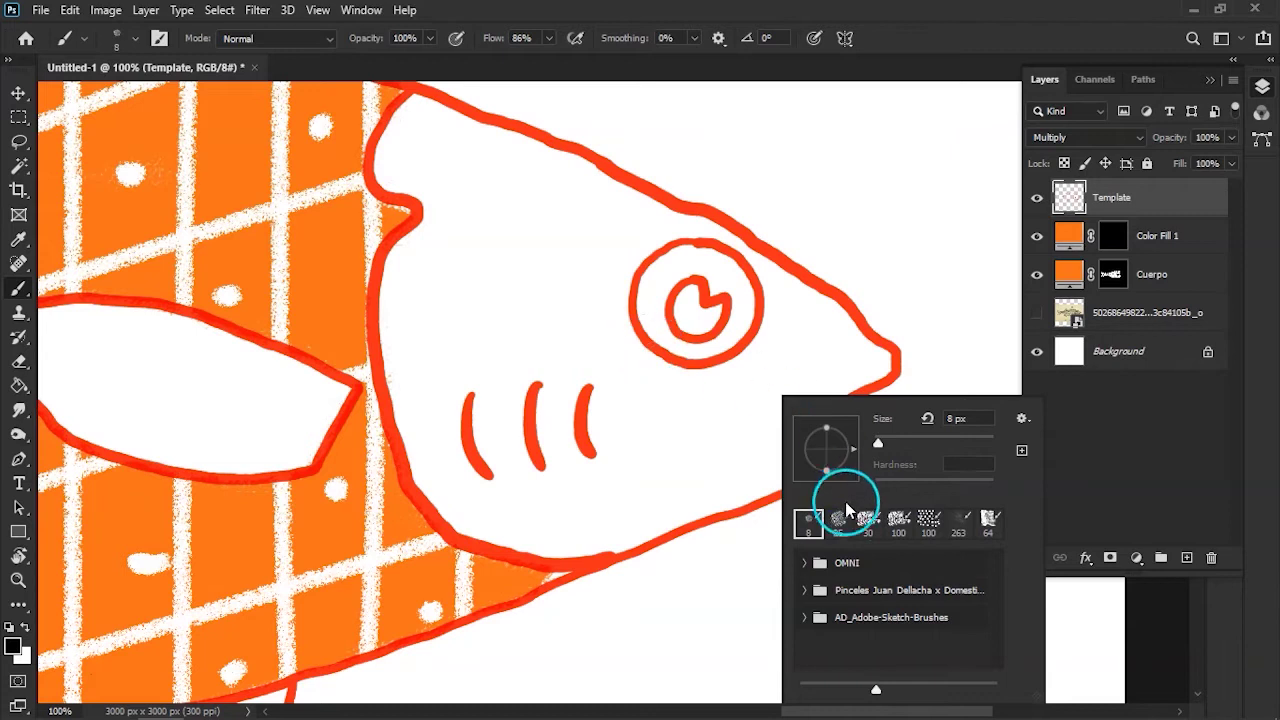
click(868, 528)
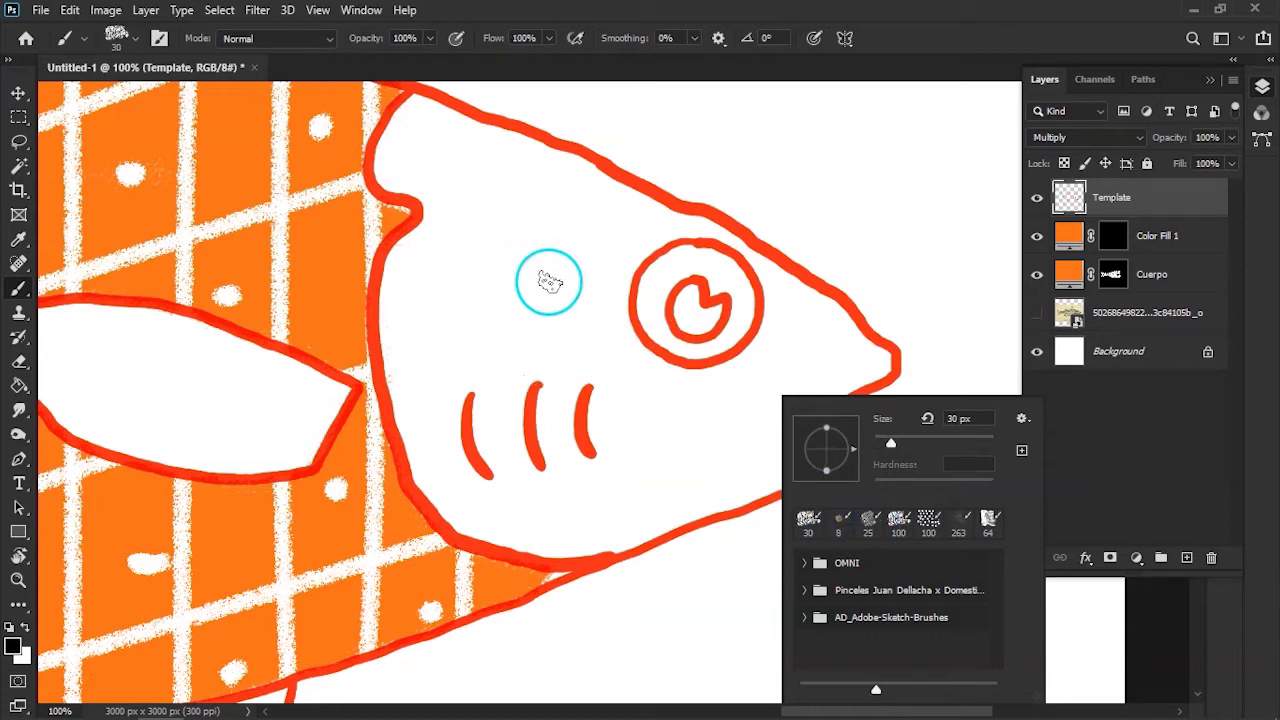
click(876, 200)
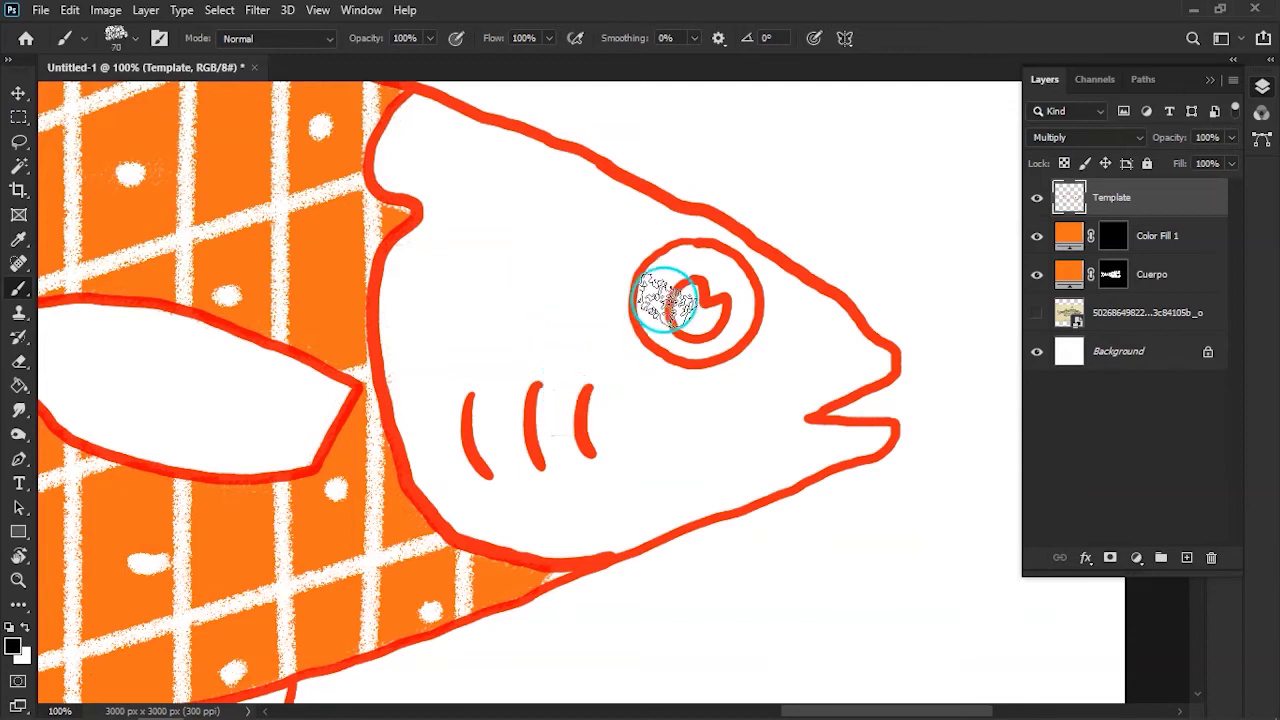
With white on the new fill's mask, paint orange beside the eye and across the head top
drag(567, 292, 714, 257)
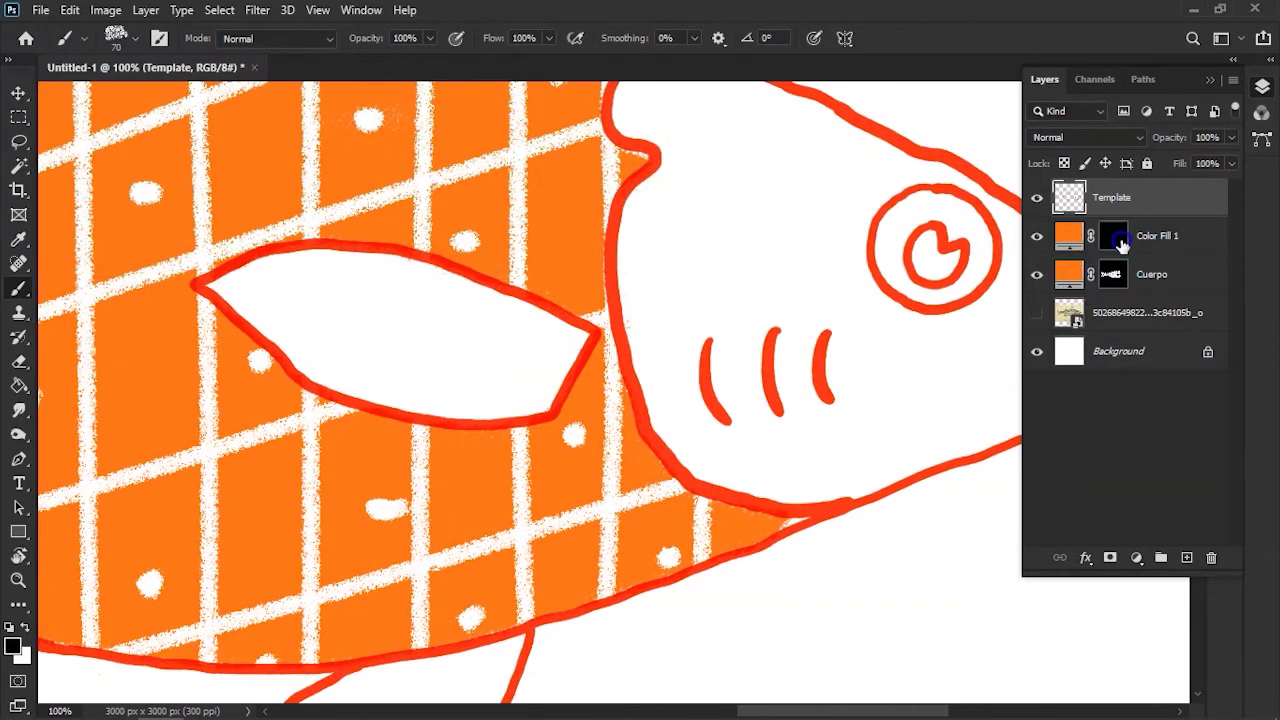
click(1113, 235)
drag(833, 280, 723, 284)
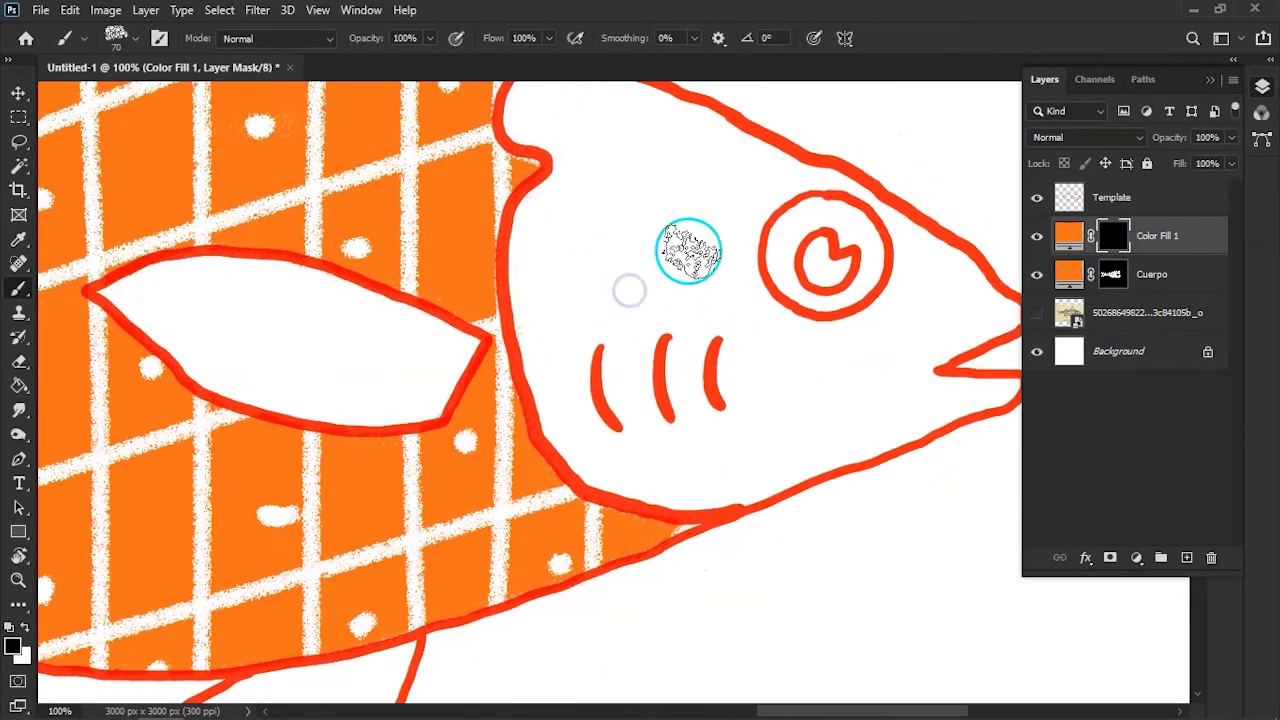
key(x)
mouse_move(708, 235)
mouse_down()
mouse_move(655, 275)
mouse_move(663, 163)
mouse_up()
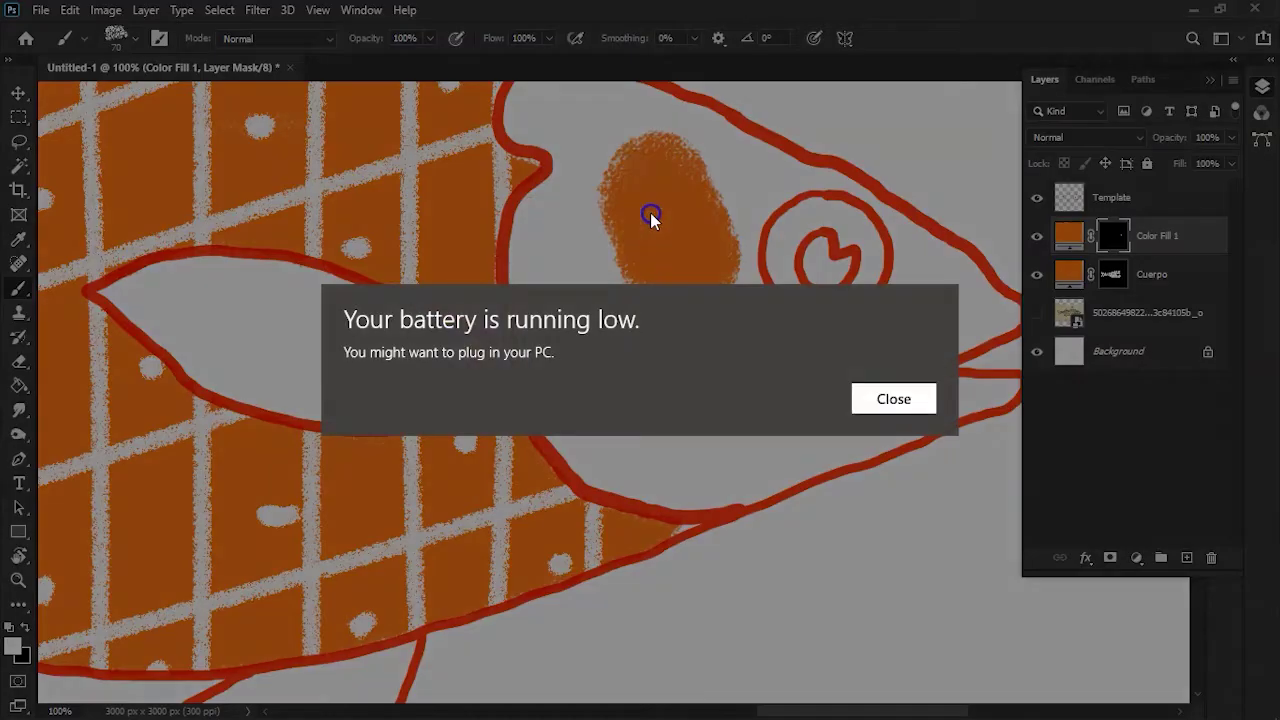
click(893, 398)
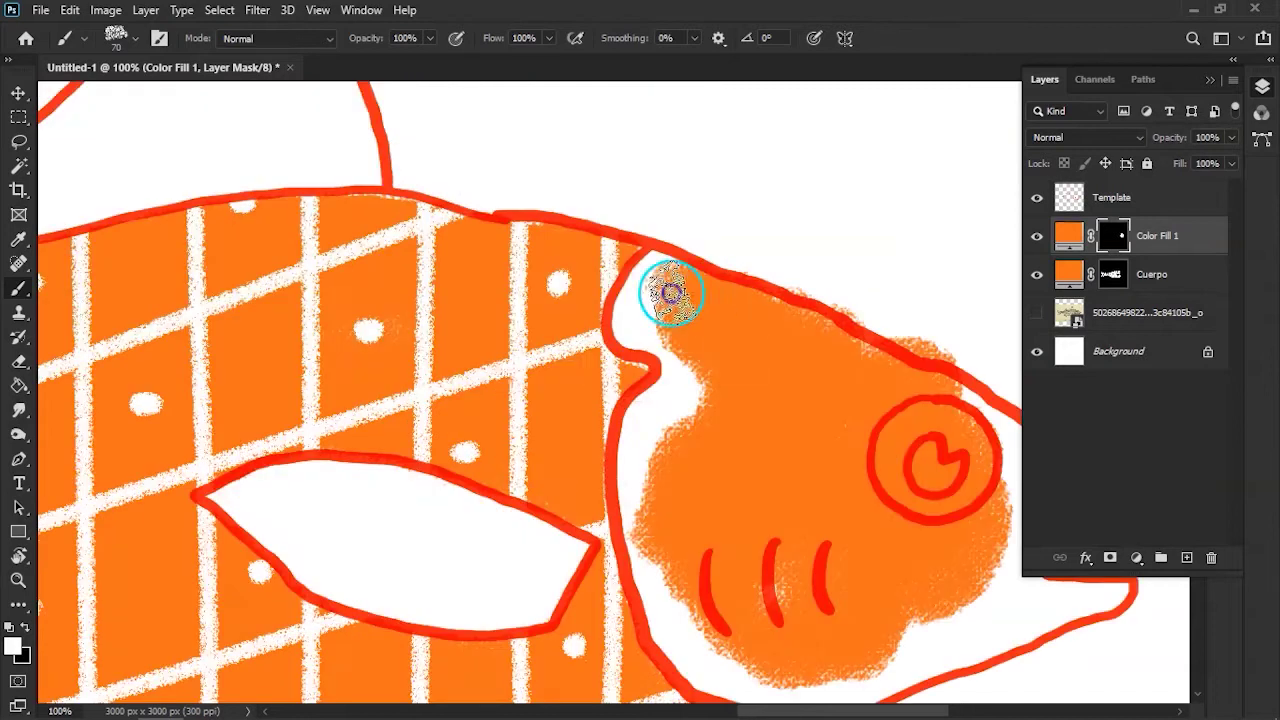
mouse_move(666, 286)
mouse_down()
mouse_move(641, 330)
mouse_move(677, 357)
mouse_move(689, 394)
mouse_move(677, 443)
mouse_move(652, 442)
mouse_move(663, 469)
mouse_up()
Paint orange near the back of the head and fill the gap at its lower edge
drag(737, 354, 669, 214)
mouse_move(610, 360)
mouse_down()
mouse_move(580, 371)
mouse_move(594, 415)
mouse_move(571, 337)
mouse_move(623, 451)
mouse_move(620, 500)
mouse_move(680, 530)
mouse_up()
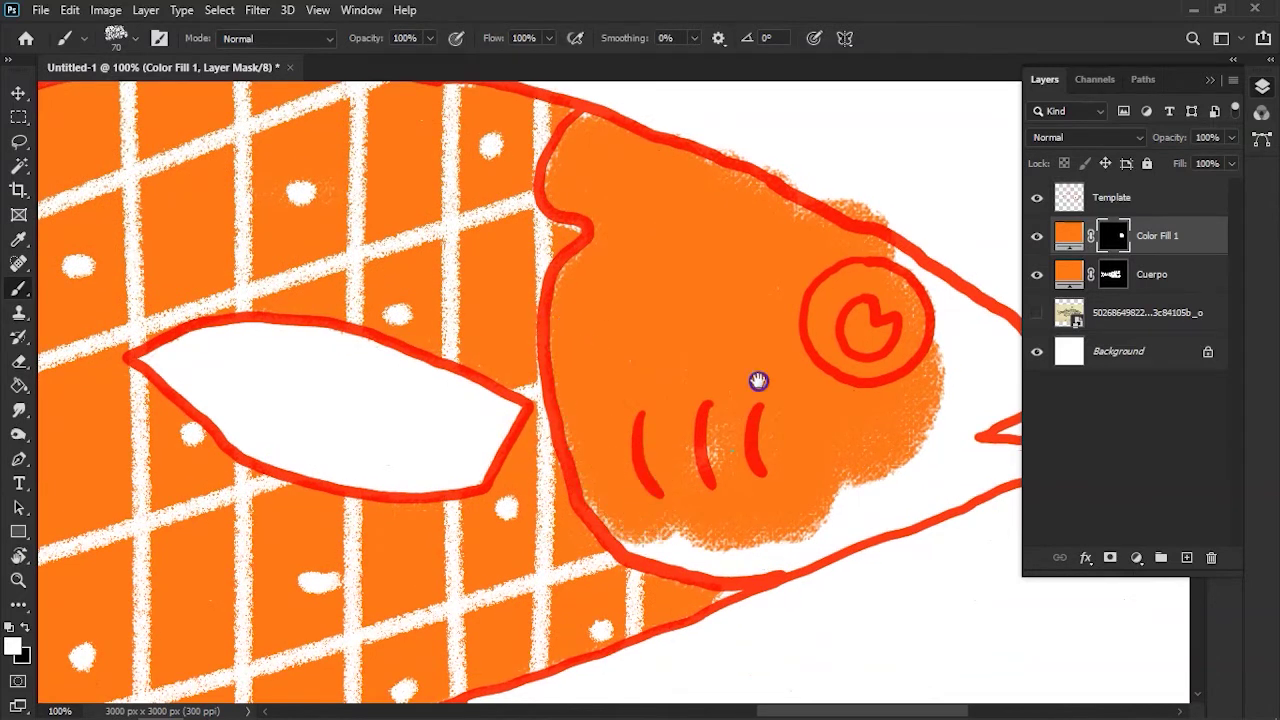
drag(758, 381, 612, 286)
mouse_move(543, 434)
mouse_down()
mouse_move(471, 400)
mouse_move(537, 432)
mouse_move(614, 429)
mouse_move(606, 449)
mouse_move(723, 389)
mouse_move(665, 436)
mouse_move(883, 351)
mouse_move(840, 329)
mouse_move(862, 282)
mouse_move(834, 286)
mouse_move(871, 277)
mouse_move(826, 251)
mouse_move(818, 275)
mouse_move(757, 194)
mouse_move(729, 206)
mouse_move(830, 287)
mouse_up()
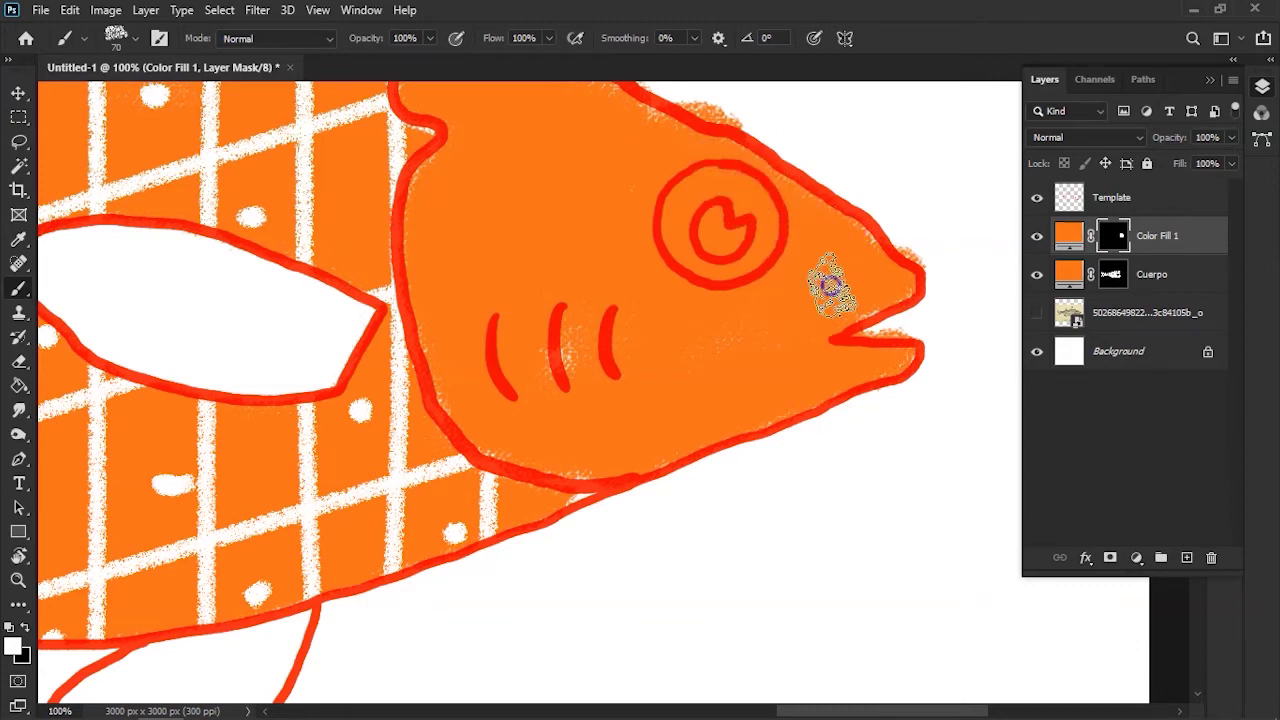
drag(574, 220, 714, 363)
drag(694, 214, 735, 243)
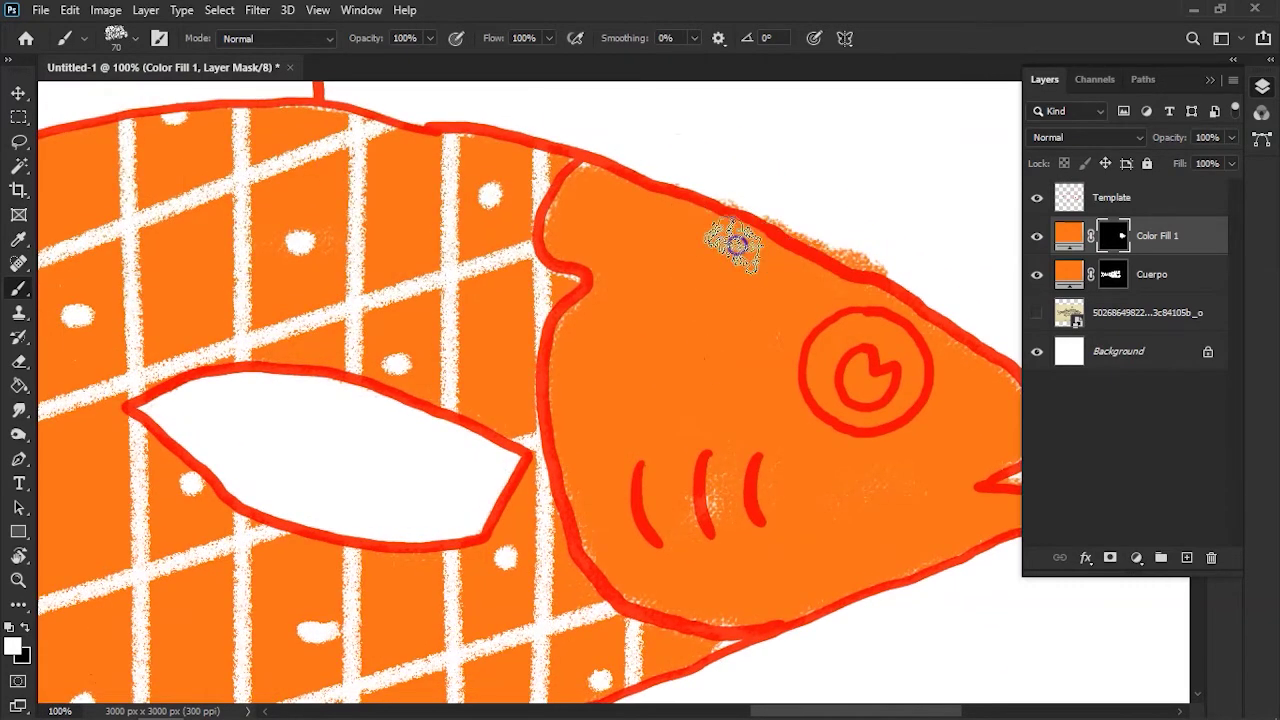
Shrink the brush to about 15 px for edge work on the head mask
scroll(680, 258, down, 1)
scroll(680, 258, down, 1)
scroll(680, 258, up, 4)
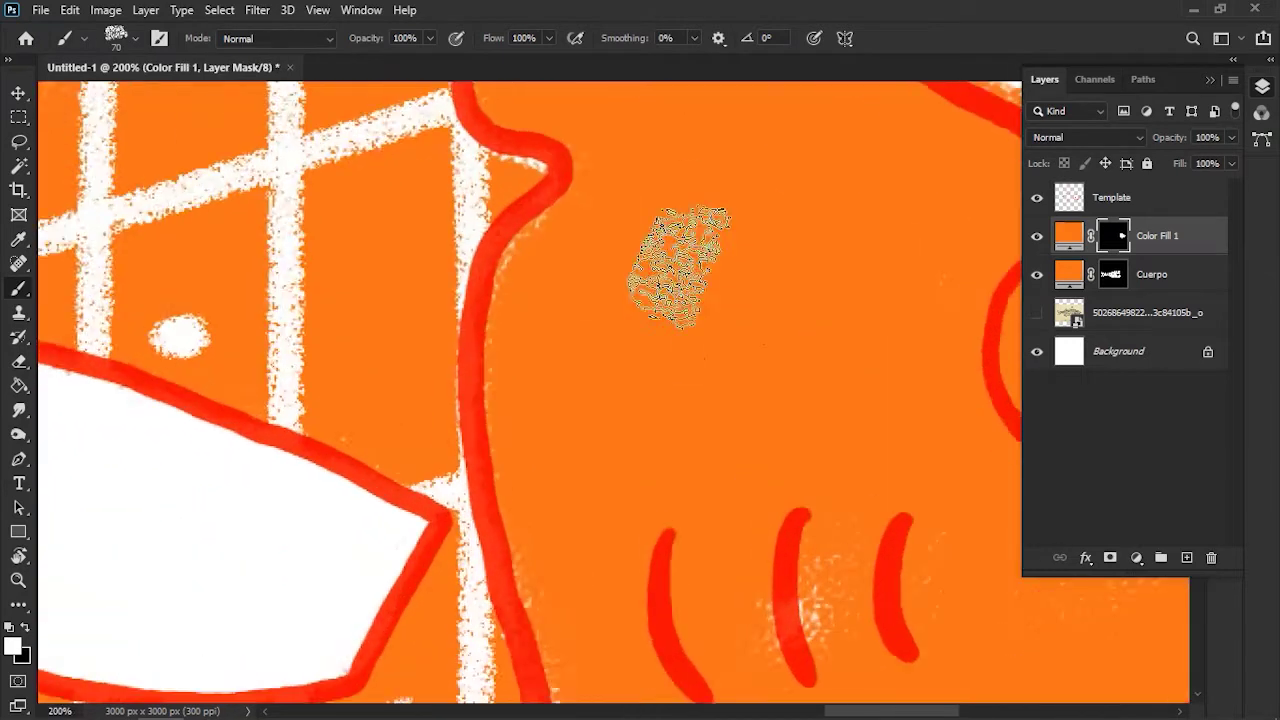
scroll(680, 258, down, 1)
scroll(434, 440, up, 1)
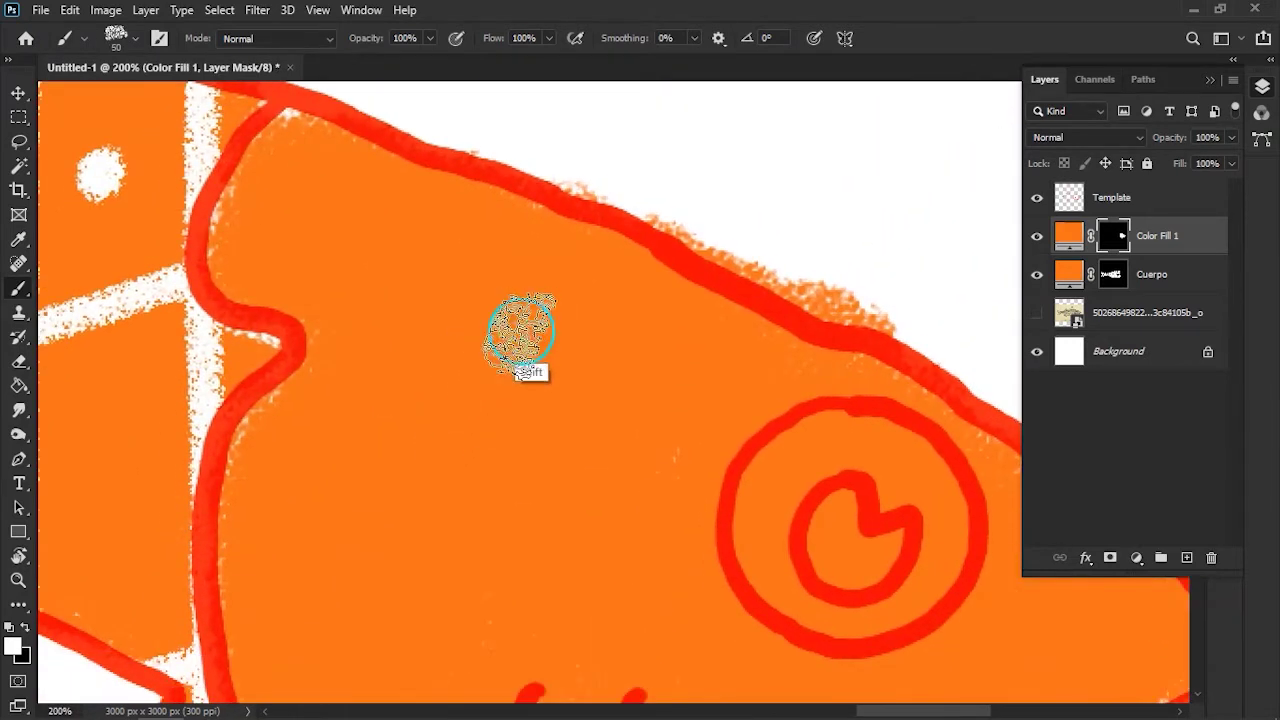
key(bracketleft)
key(bracketleft)
key(bracketleft)
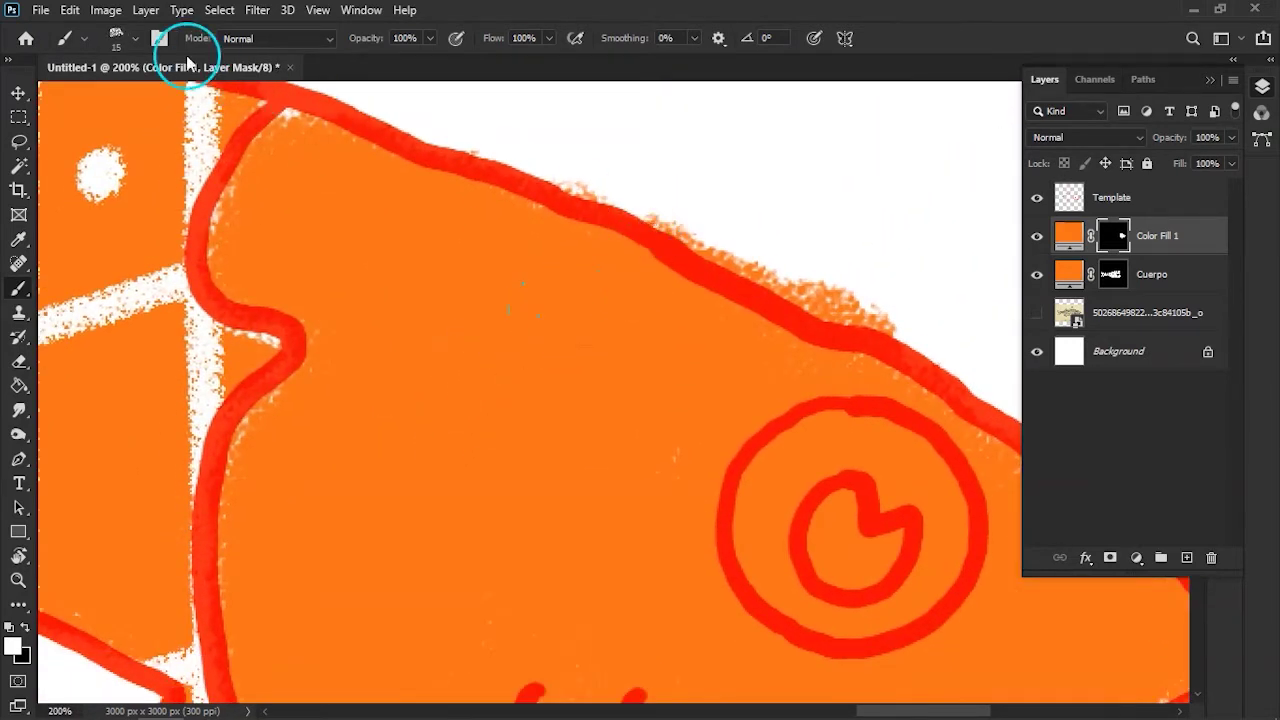
click(136, 40)
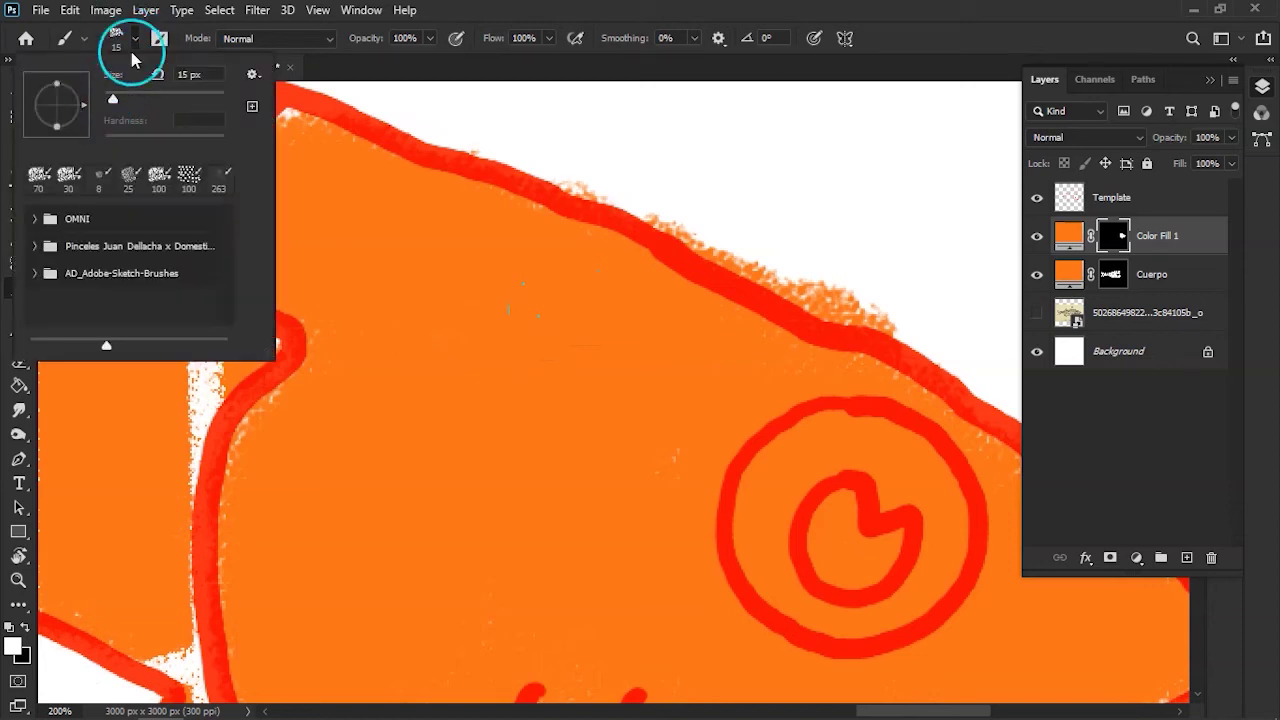
click(641, 117)
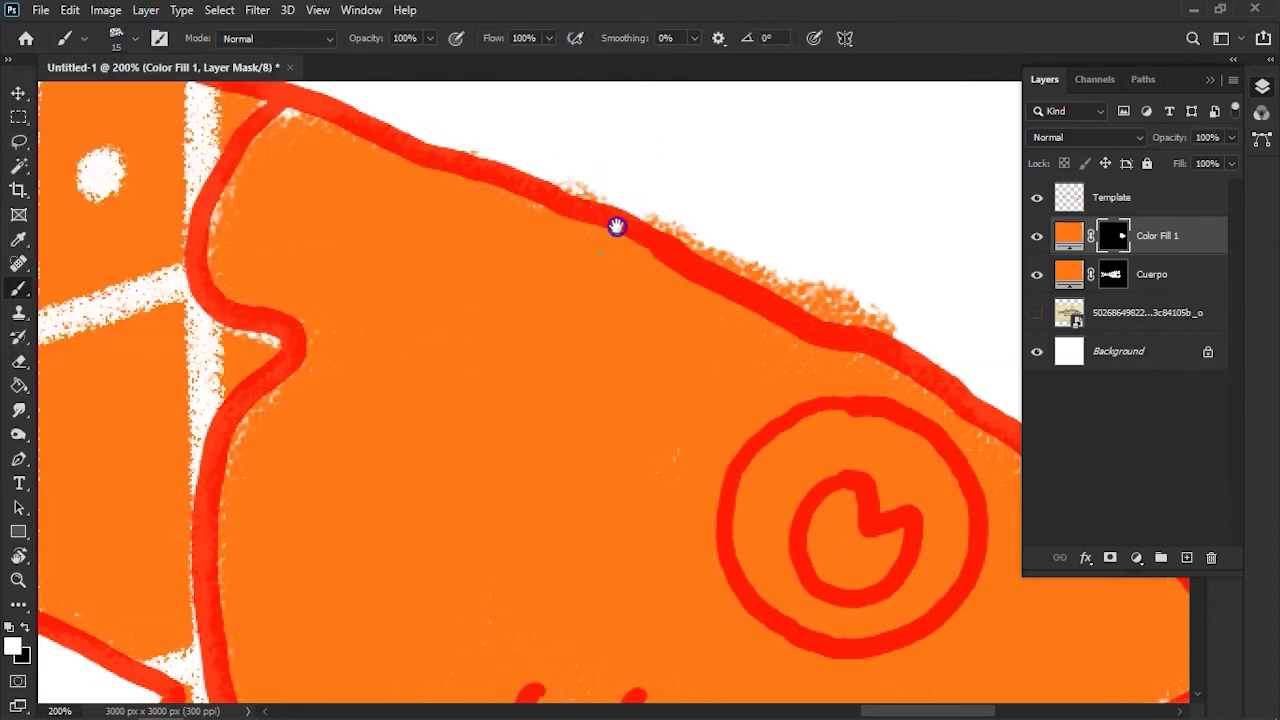
Paint out orange speckles and spill above the upper head outline, undoing a stray mark
drag(614, 220, 448, 280)
key(x)
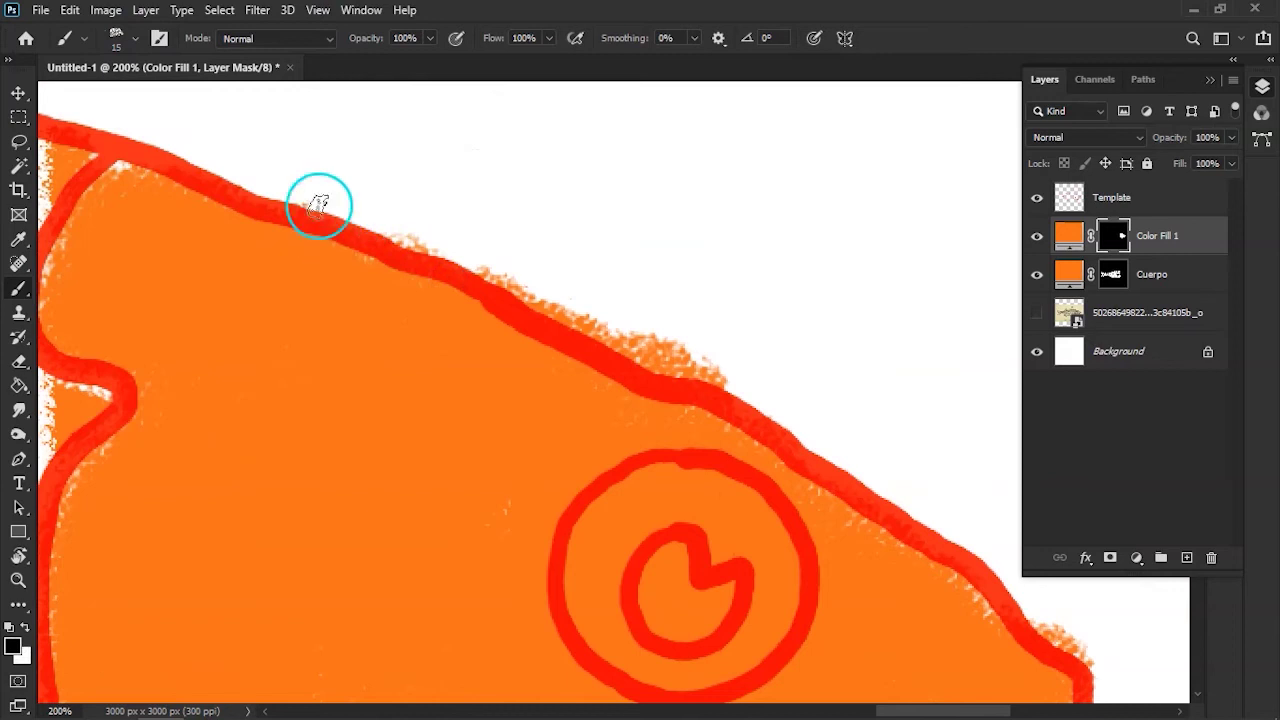
mouse_move(567, 302)
mouse_down()
mouse_move(528, 297)
mouse_move(583, 337)
mouse_move(723, 371)
mouse_up()
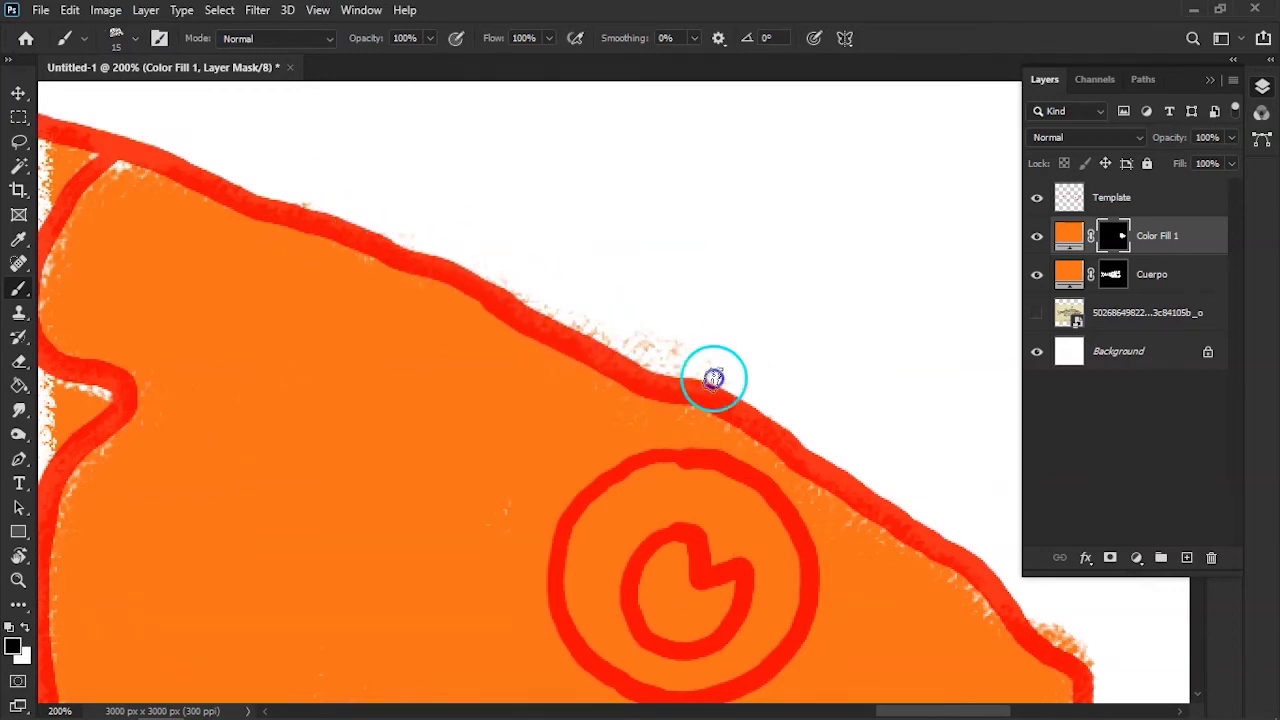
mouse_move(694, 314)
mouse_down()
mouse_move(494, 180)
mouse_move(672, 300)
mouse_up()
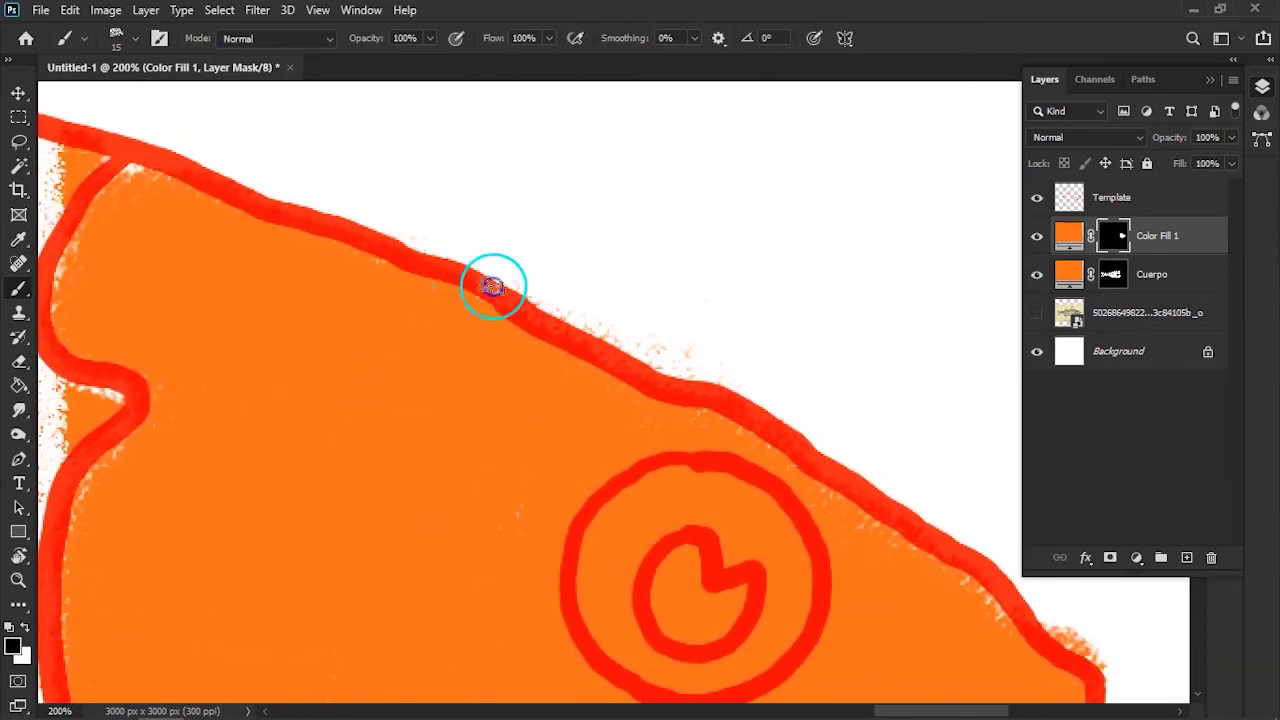
drag(737, 343, 520, 277)
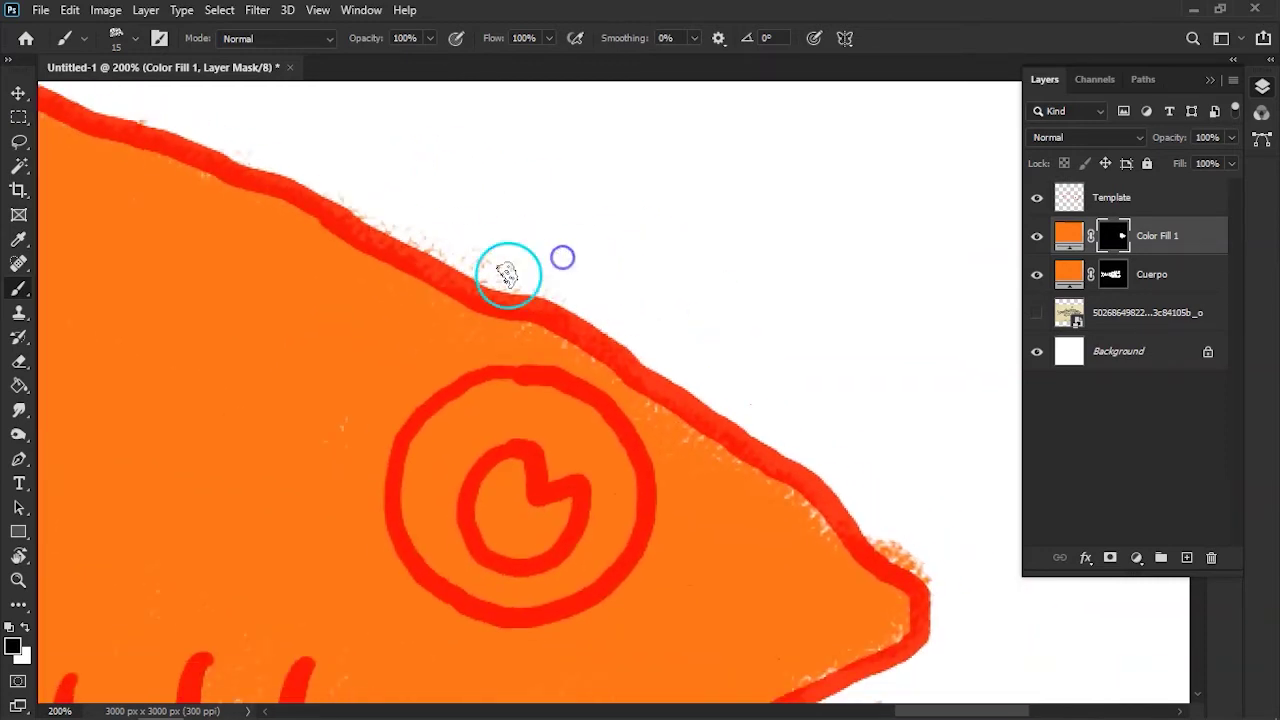
mouse_move(683, 332)
mouse_down()
mouse_move(534, 214)
mouse_move(737, 366)
mouse_move(831, 414)
mouse_up()
drag(705, 304, 724, 302)
key(e)
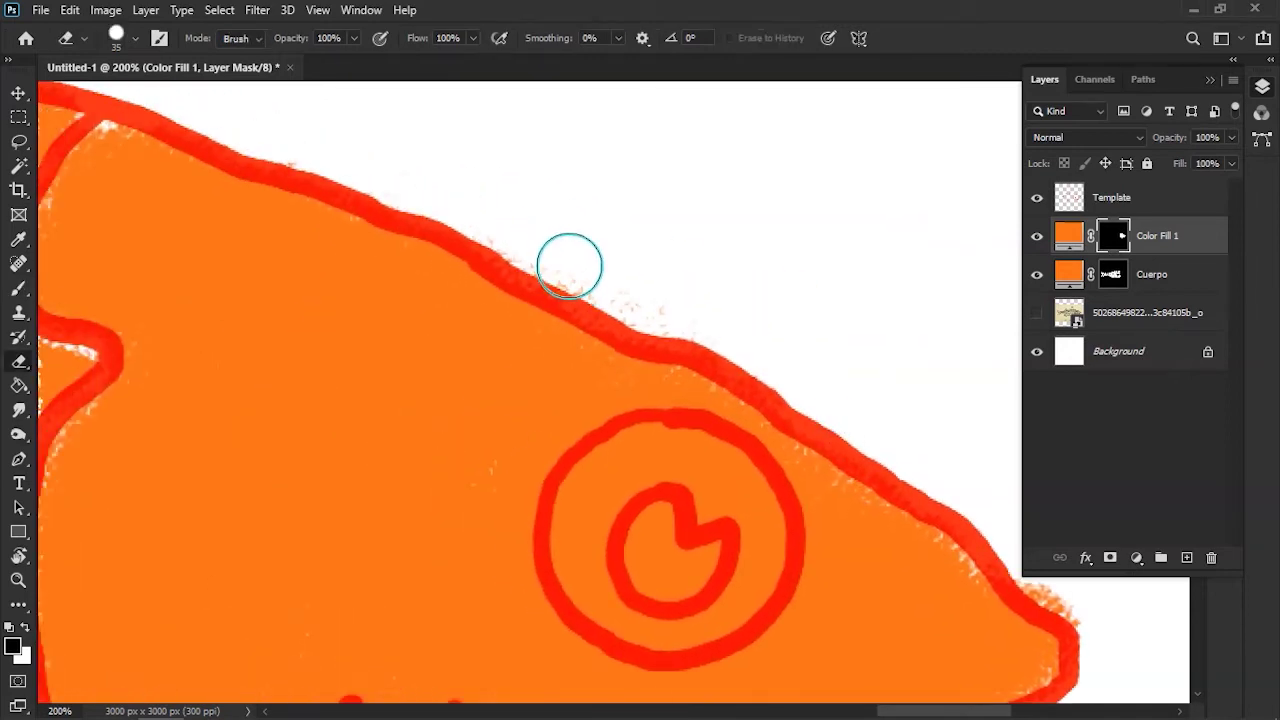
drag(569, 266, 614, 273)
key(ctrl+z)
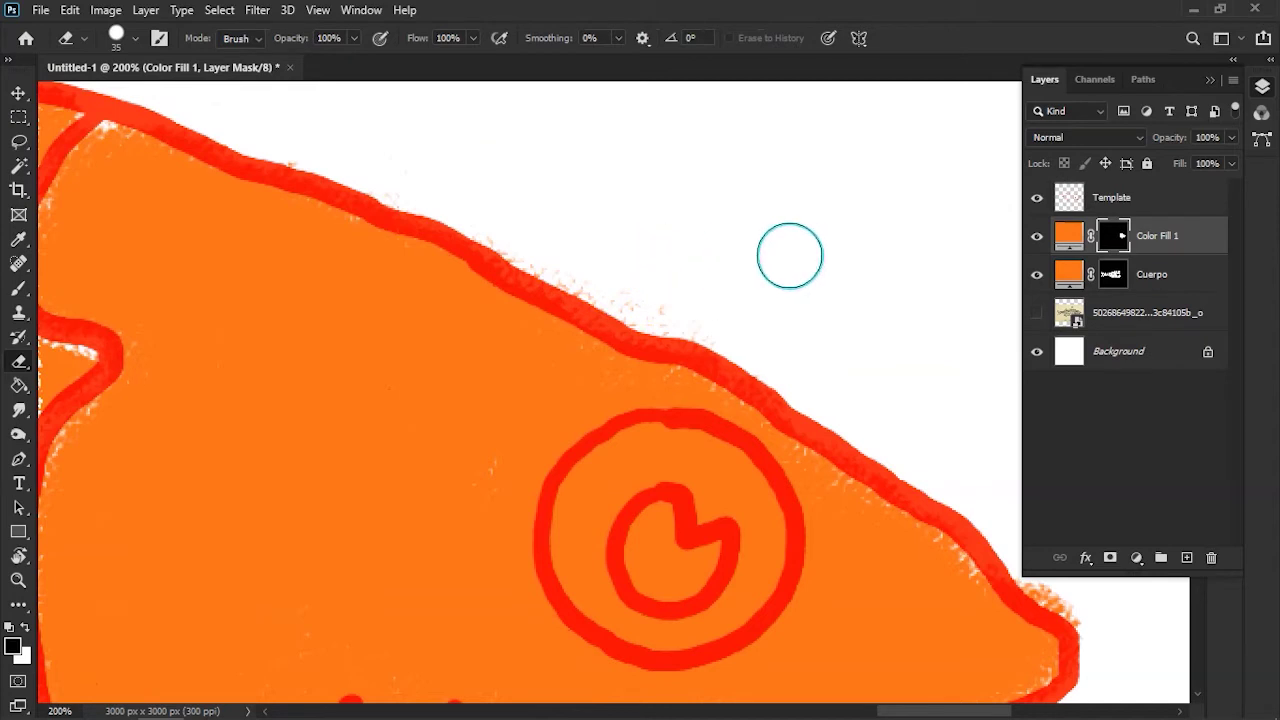
key(x)
mouse_move(660, 283)
mouse_down()
mouse_move(660, 306)
mouse_move(583, 297)
mouse_move(541, 256)
mouse_move(562, 239)
mouse_up()
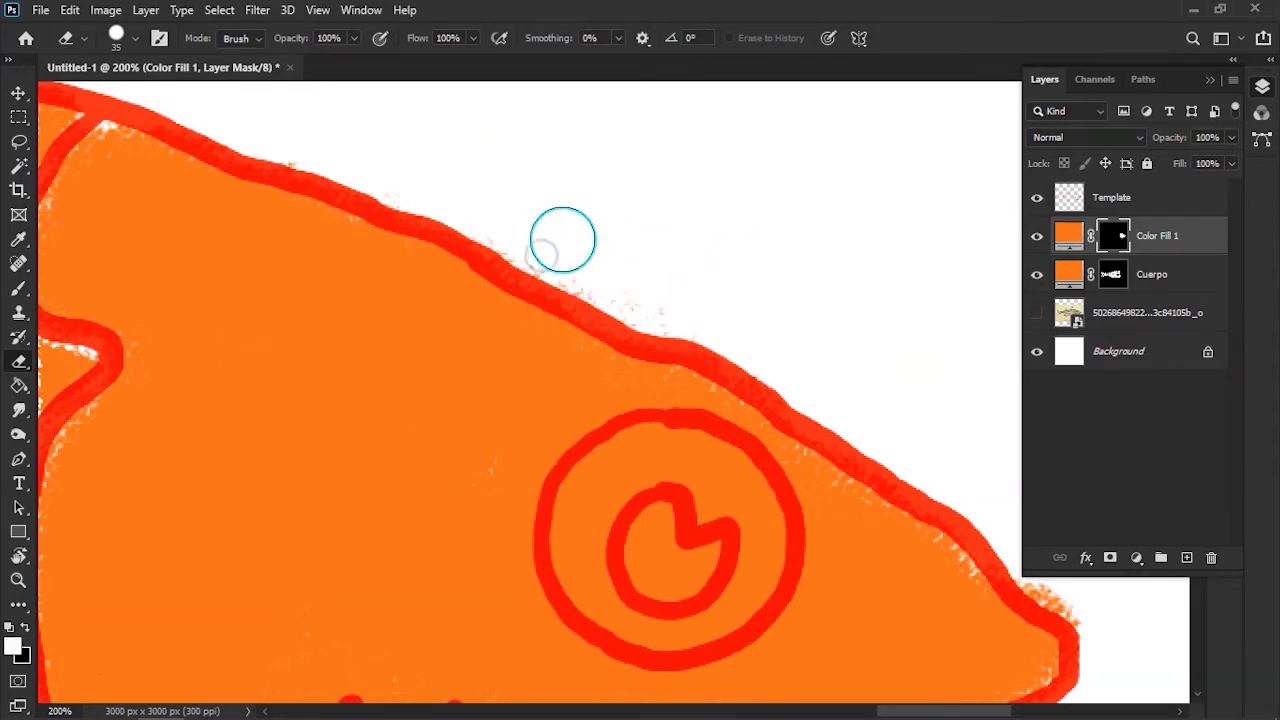
Clear the orange spill inside the fish's mouth gap with a smaller eraser
mouse_move(734, 325)
mouse_down()
mouse_move(771, 283)
mouse_move(487, 218)
mouse_up()
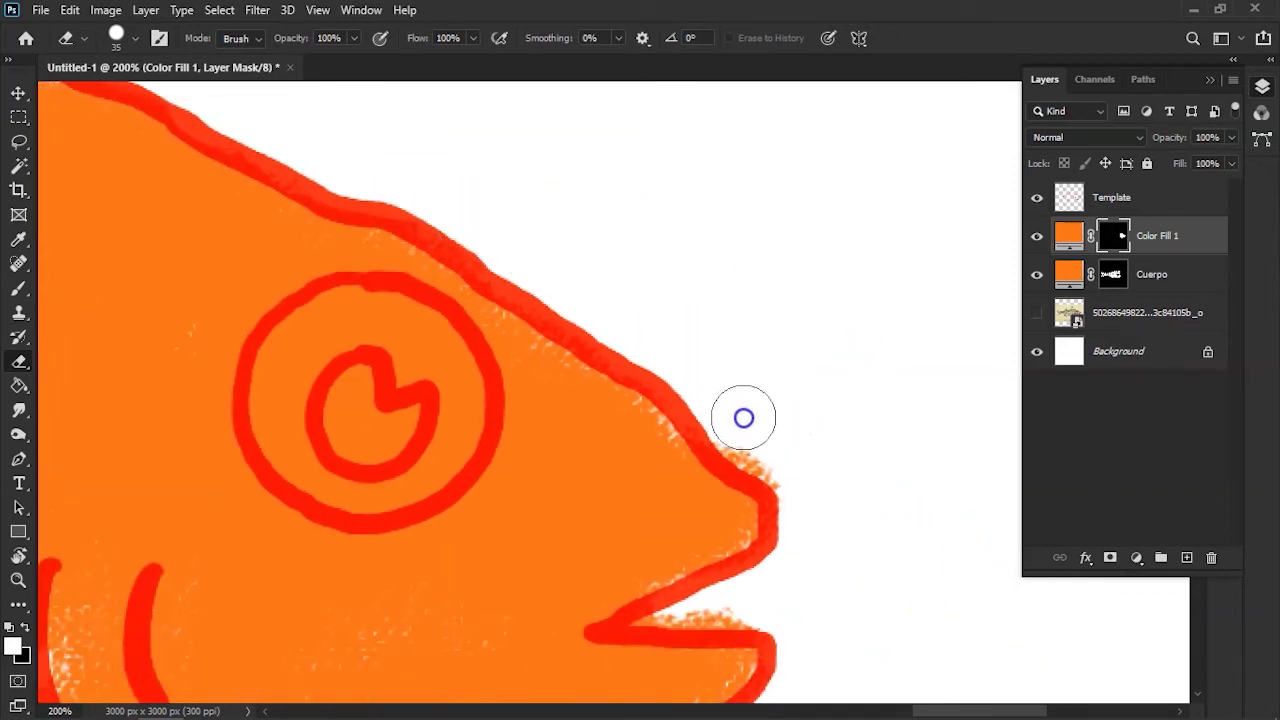
scroll(795, 485, down, 2)
scroll(794, 371, down, 3)
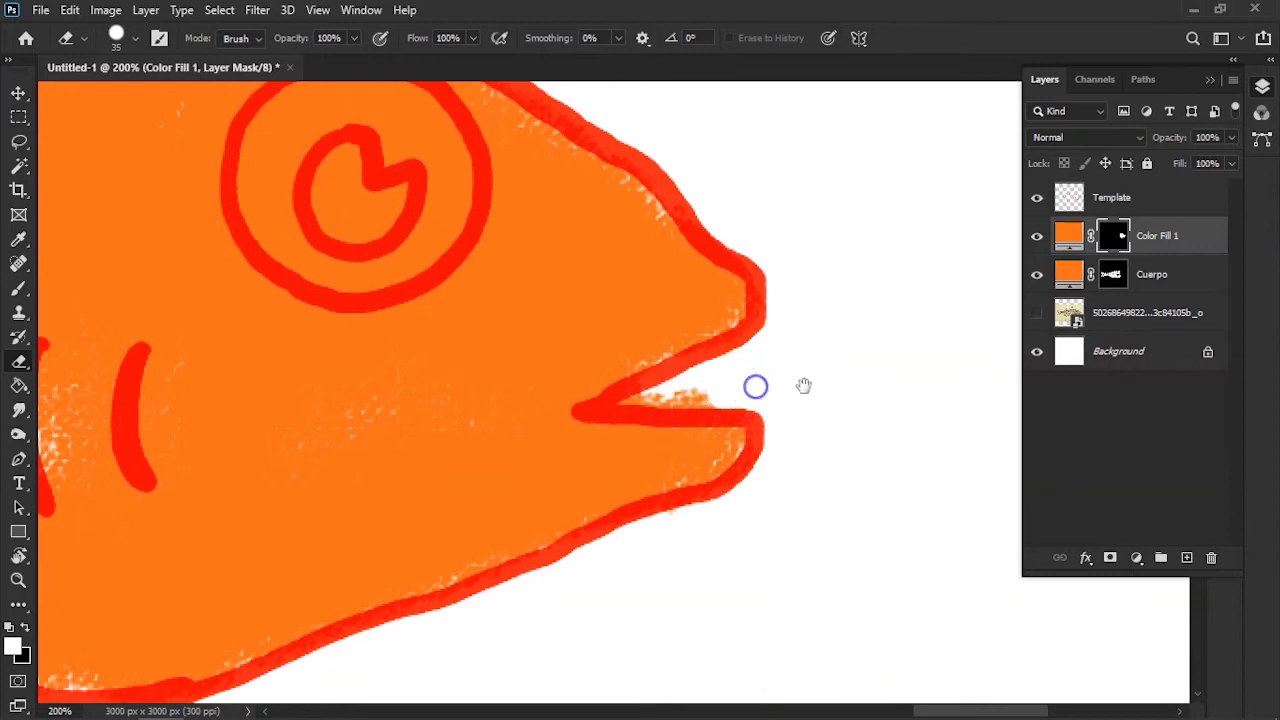
drag(804, 385, 849, 297)
mouse_move(174, 609)
mouse_down()
mouse_move(608, 428)
mouse_move(446, 583)
mouse_up()
drag(650, 329, 580, 429)
mouse_move(543, 371)
mouse_down()
mouse_move(600, 514)
mouse_move(574, 514)
mouse_up()
key(bracketleft)
key(bracketleft)
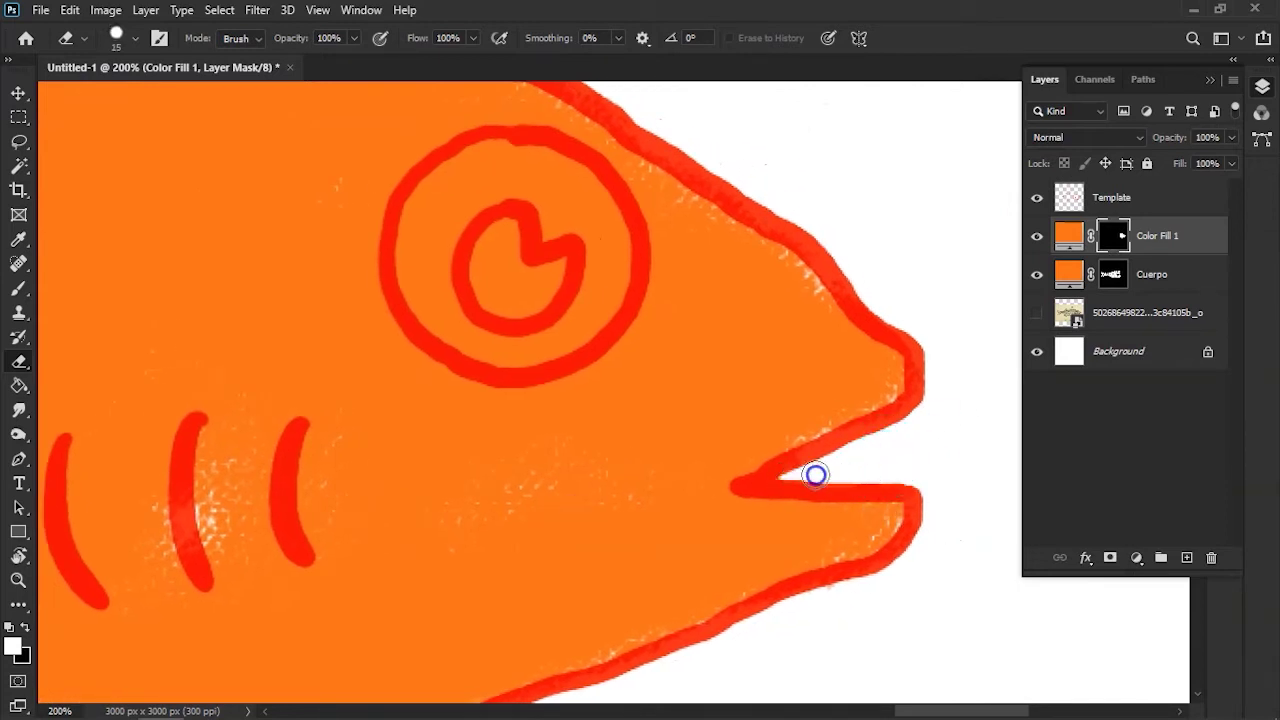
click(885, 433)
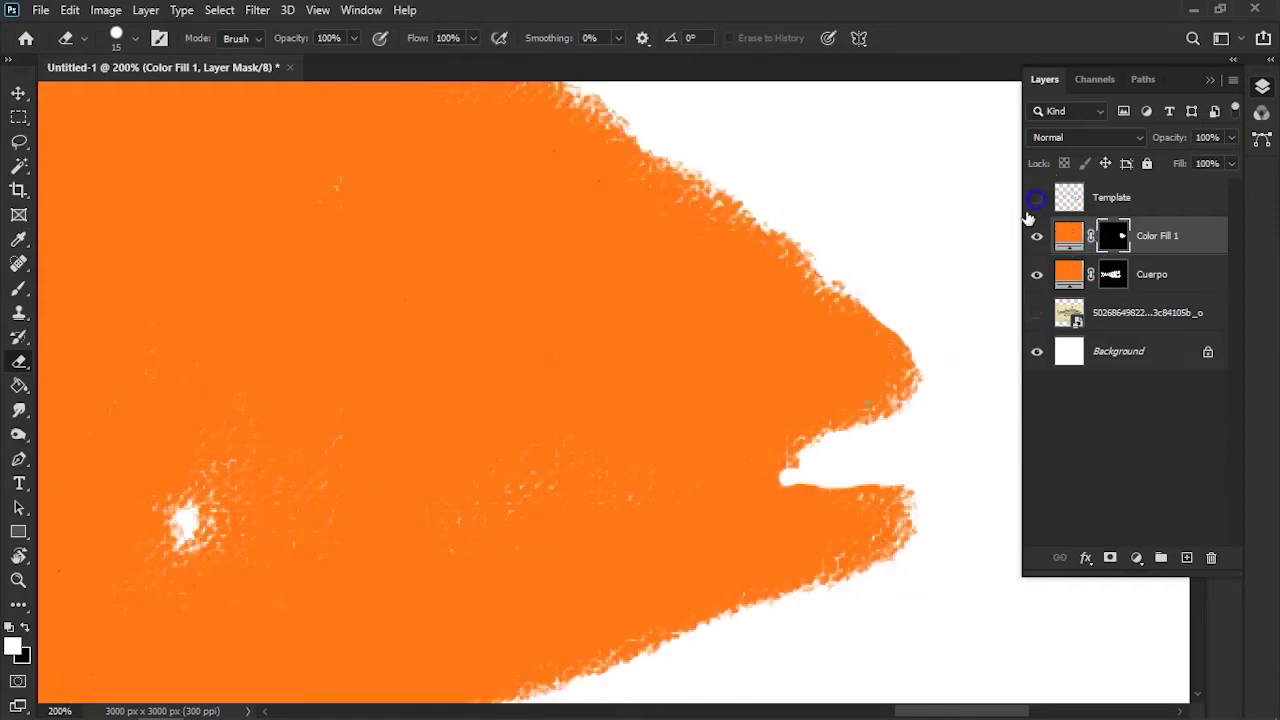
Trim the upper head edge and fill its small gaps with orange
key(ctrl+minus)
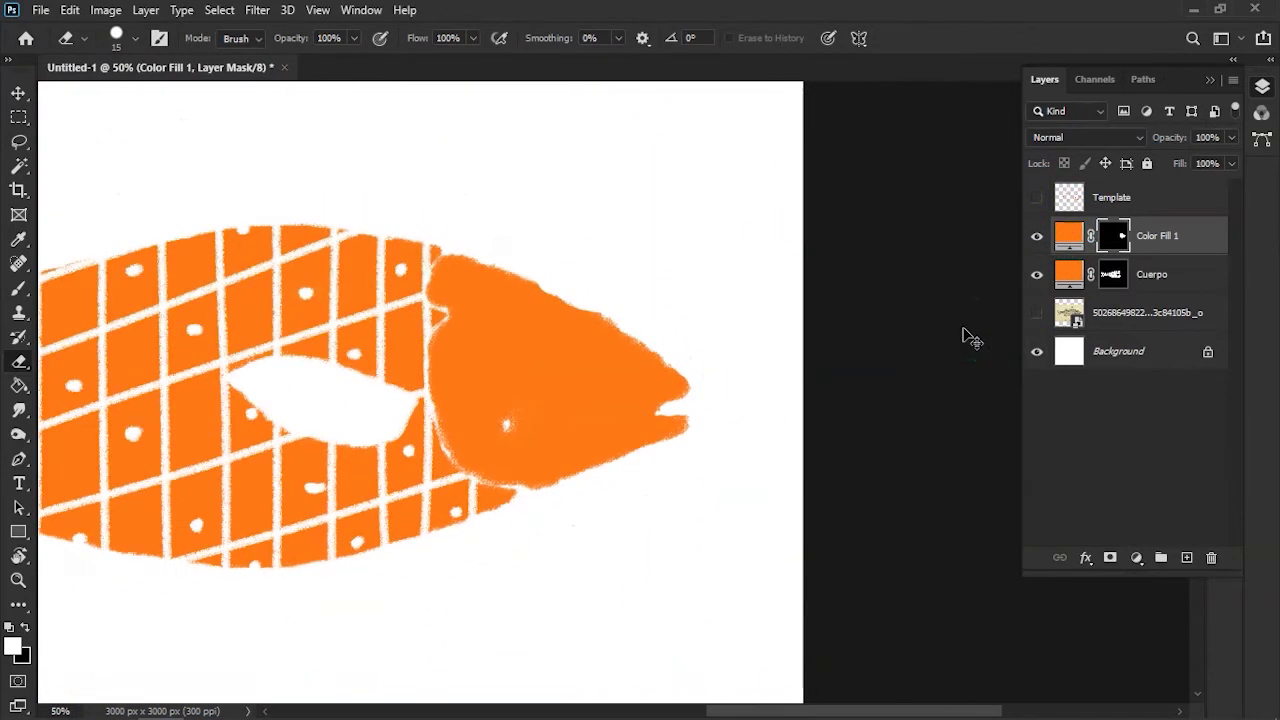
key(ctrl+plus)
key(ctrl+plus)
drag(684, 267, 843, 480)
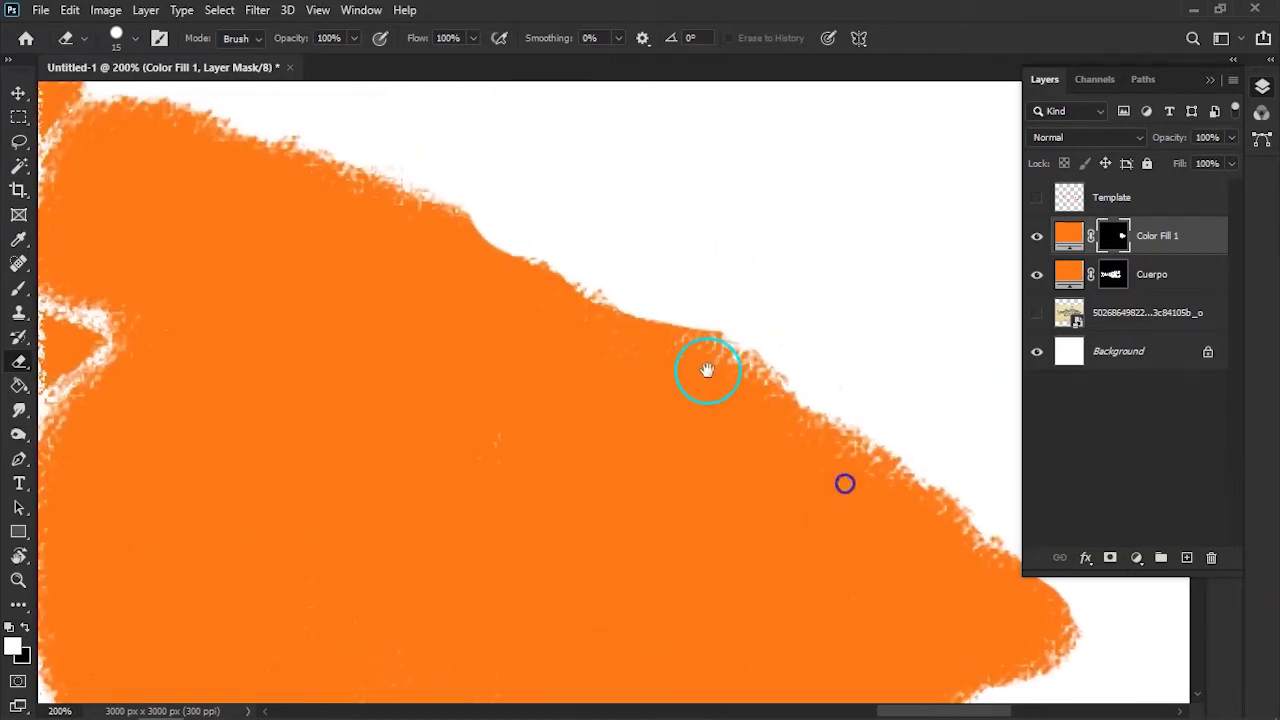
mouse_move(594, 263)
mouse_down()
mouse_move(573, 248)
mouse_move(717, 297)
mouse_move(685, 305)
mouse_up()
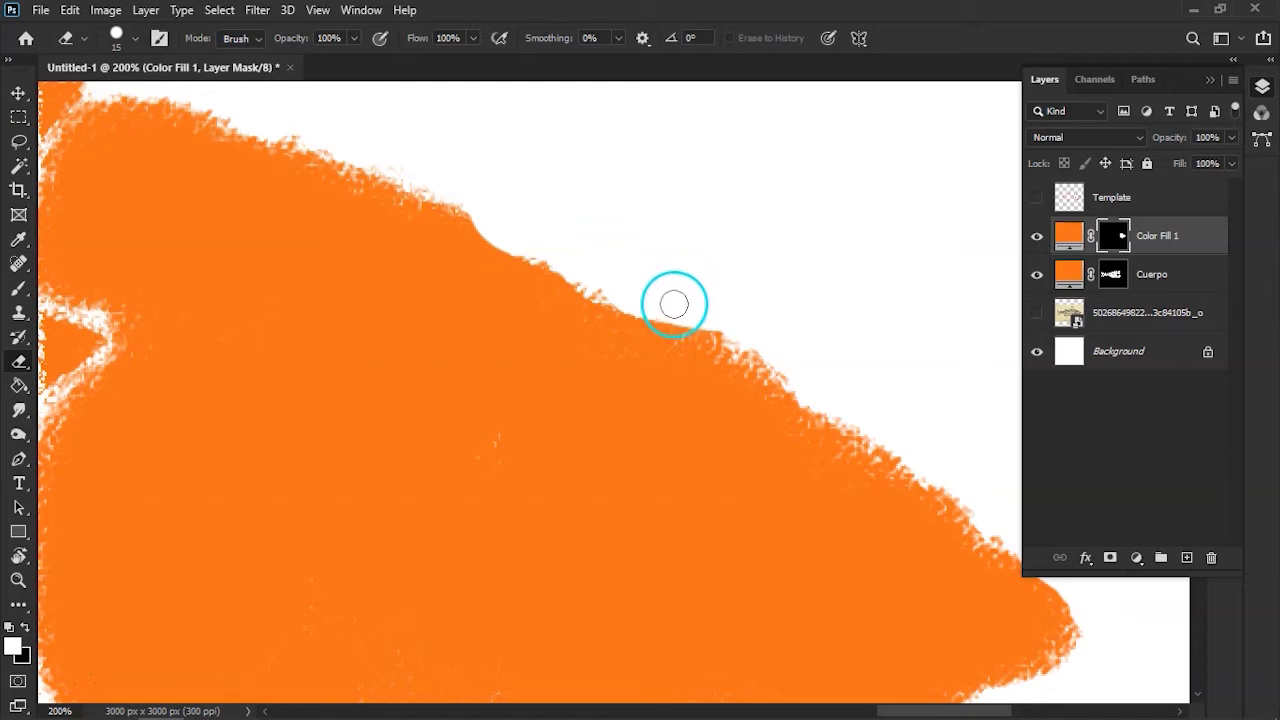
key(b)
mouse_move(485, 311)
mouse_down()
mouse_move(480, 233)
mouse_move(482, 255)
mouse_up()
mouse_move(556, 222)
mouse_down()
mouse_move(480, 191)
mouse_move(607, 237)
mouse_up()
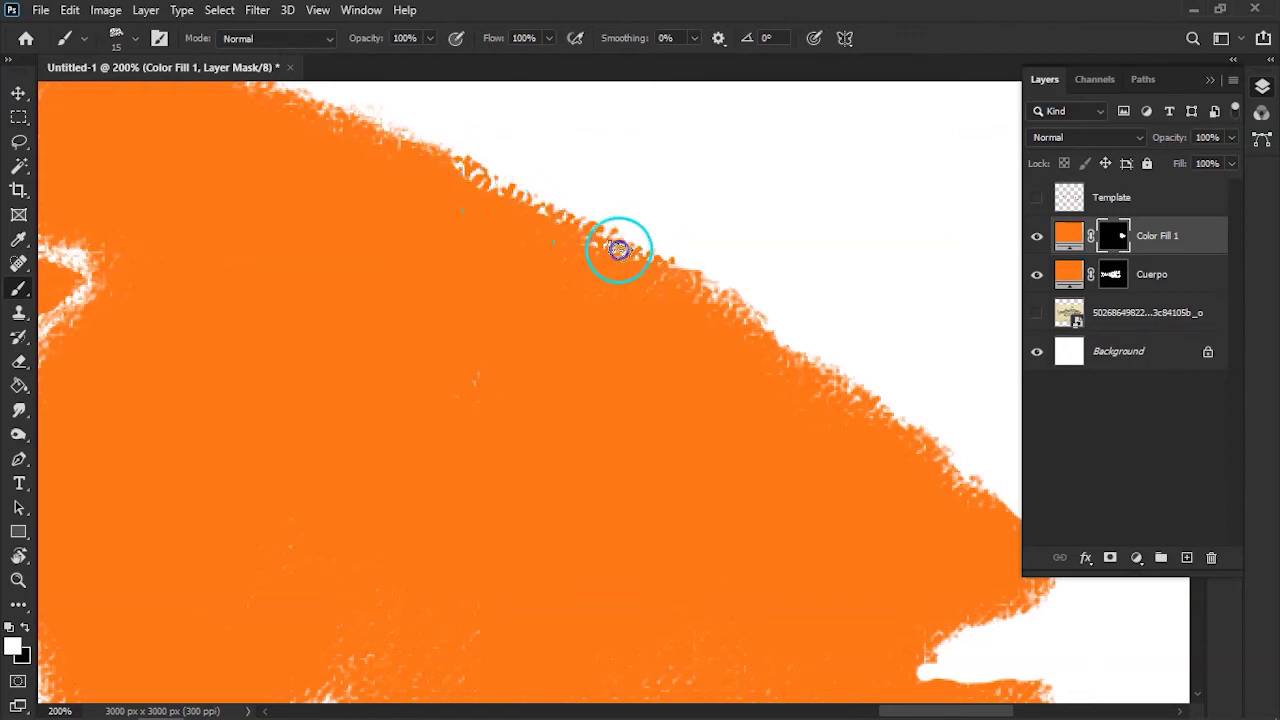
Trim orange from the upper and lower snout tip and widen the mouth gap
scroll(642, 274, down, 2)
scroll(642, 274, down, 1)
scroll(642, 274, up, 1)
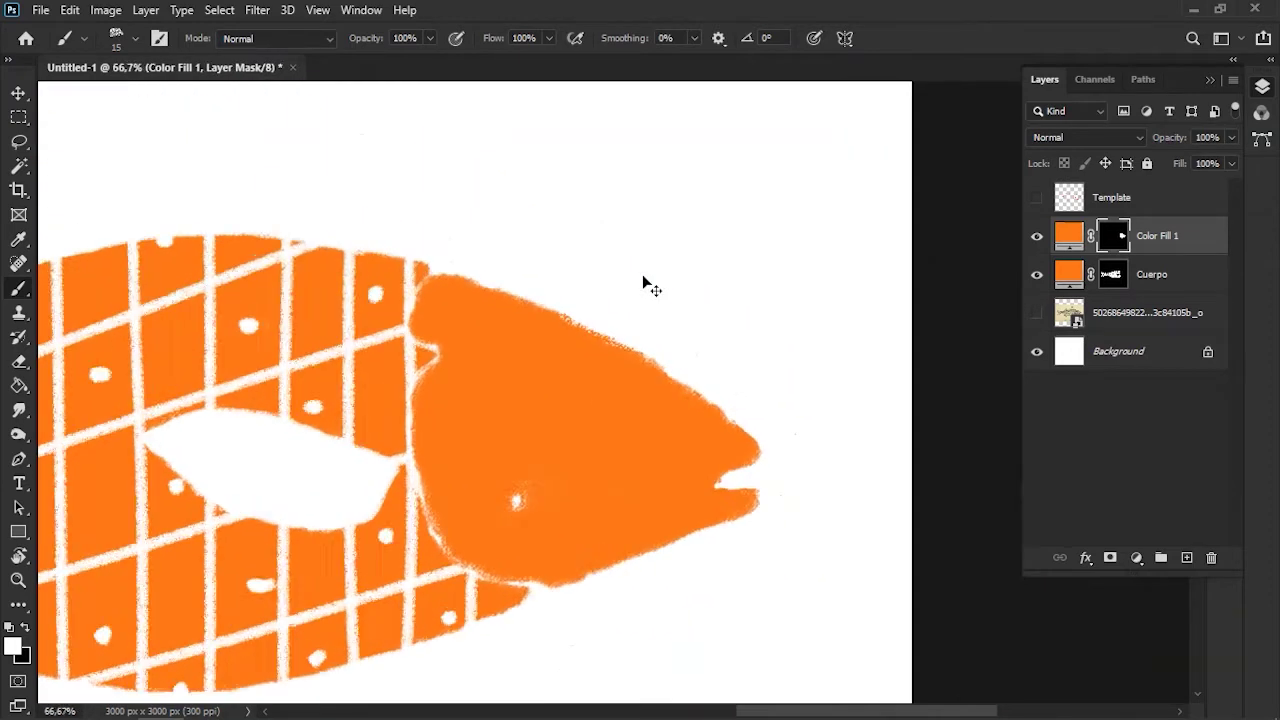
scroll(642, 274, up, 1)
scroll(642, 274, up, 1)
key(x)
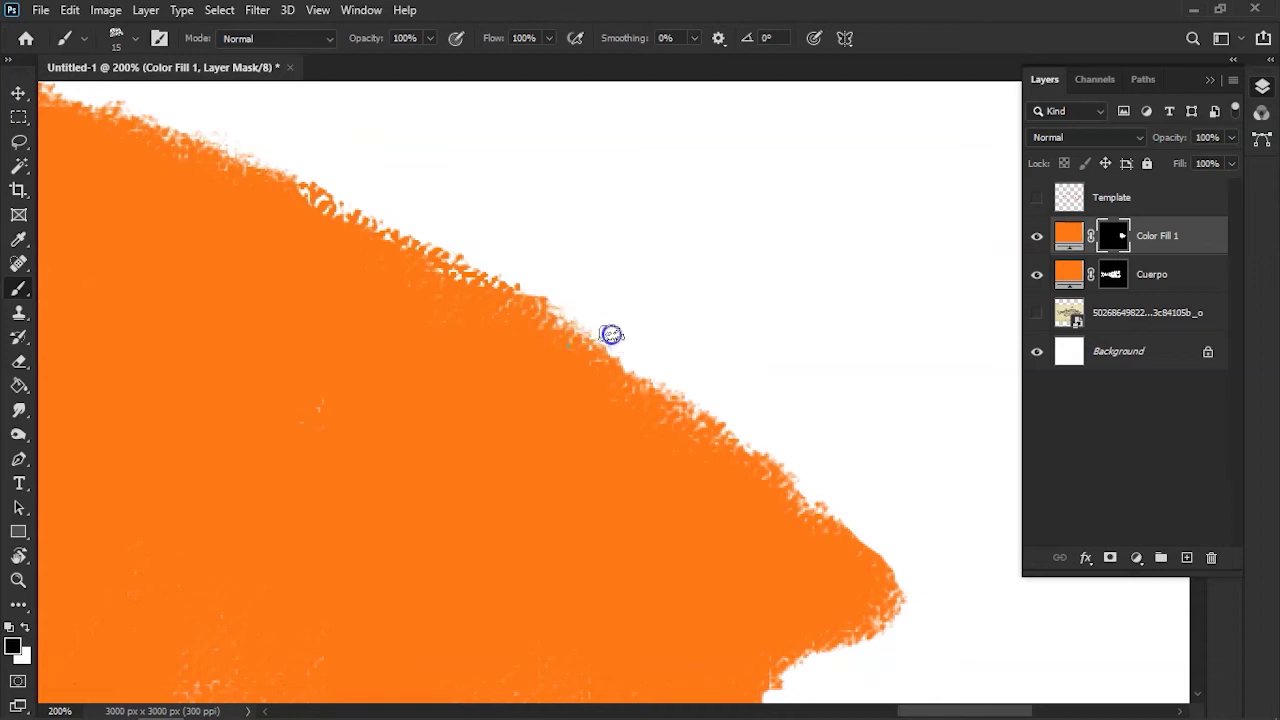
drag(755, 387, 620, 177)
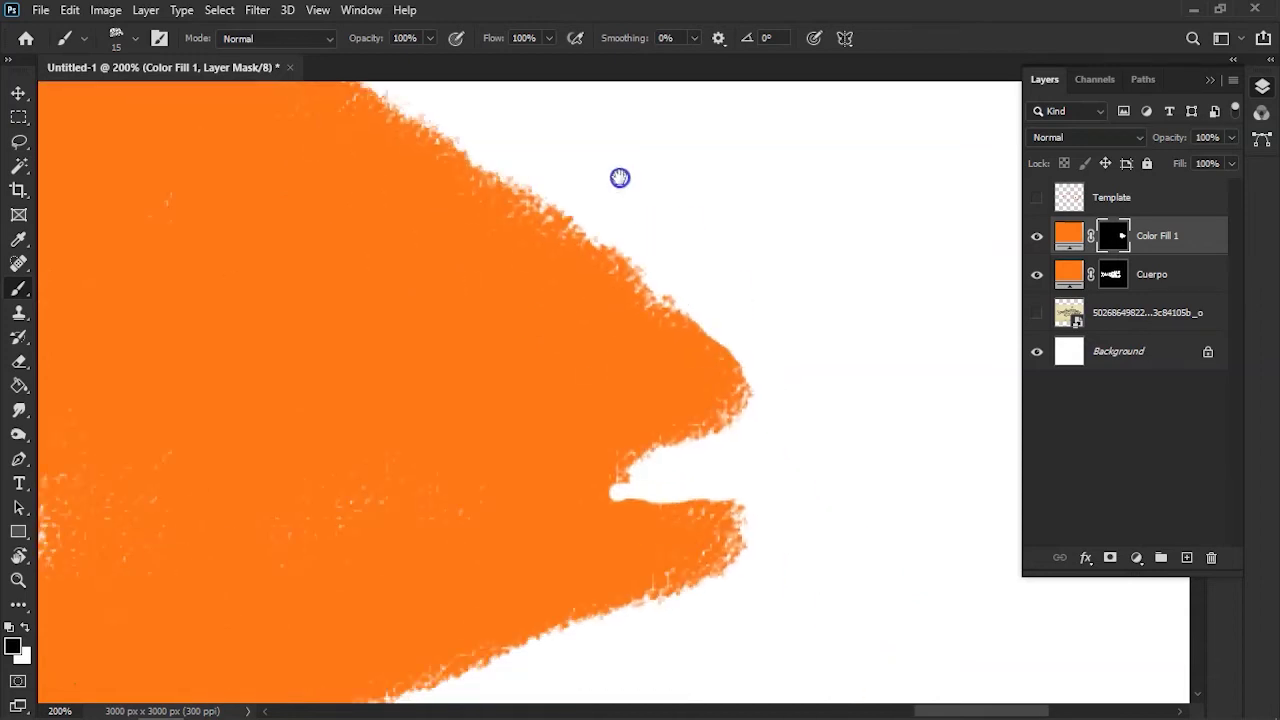
drag(674, 288, 762, 392)
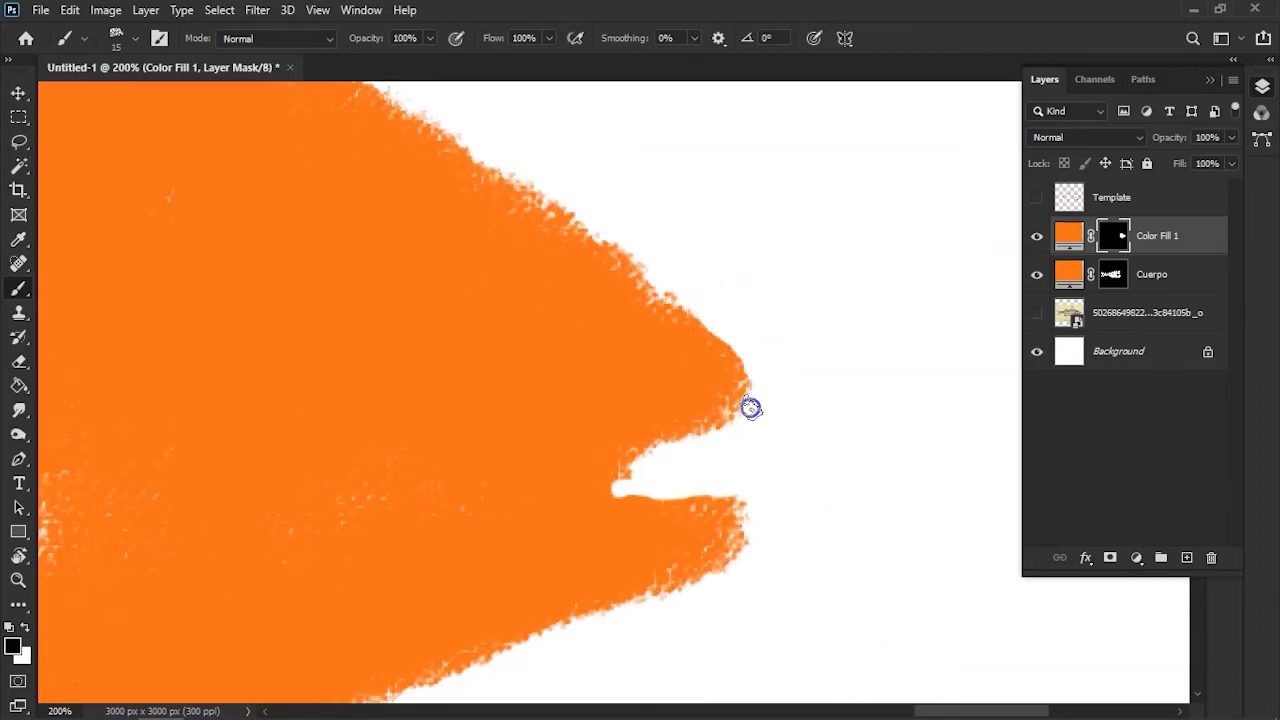
scroll(748, 428, down, 2)
drag(740, 424, 716, 402)
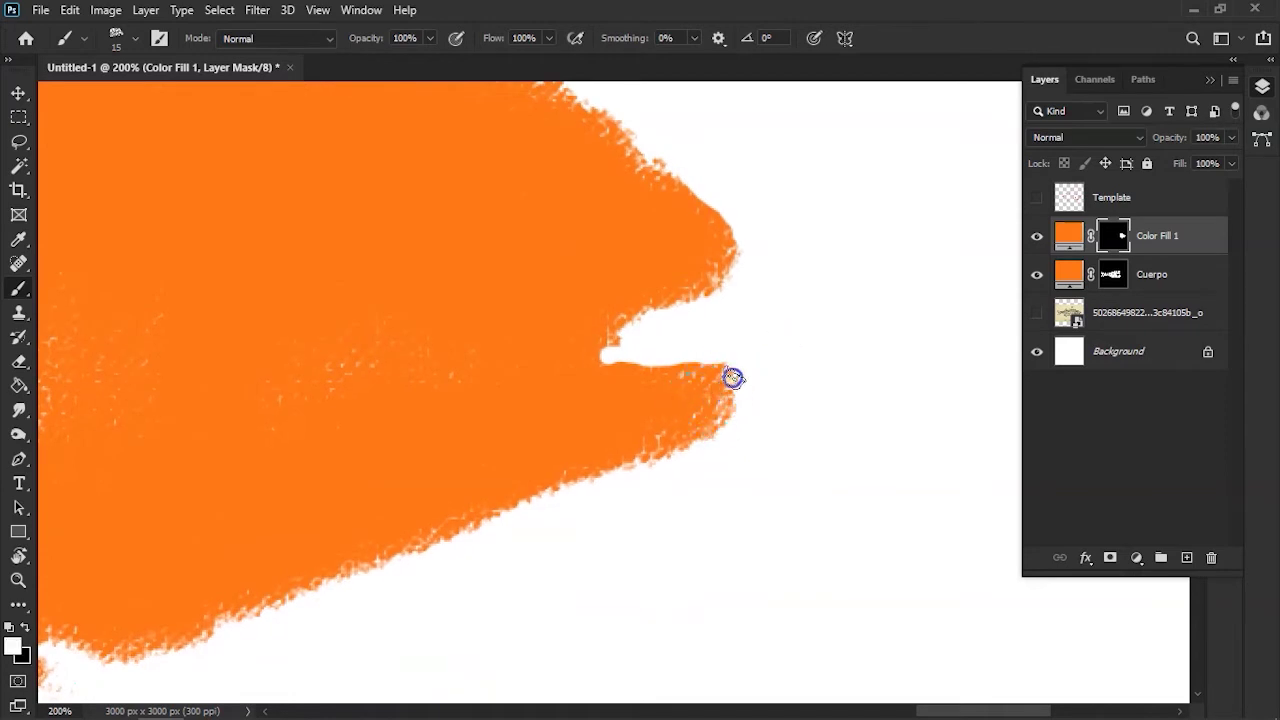
key(x)
mouse_move(651, 346)
mouse_down()
mouse_move(662, 339)
mouse_move(641, 332)
mouse_up()
Fill the white speck inside the head with orange and smooth the lower head edge
key(ctrl+minus)
key(ctrl+minus)
key(ctrl+minus)
key(ctrl+minus)
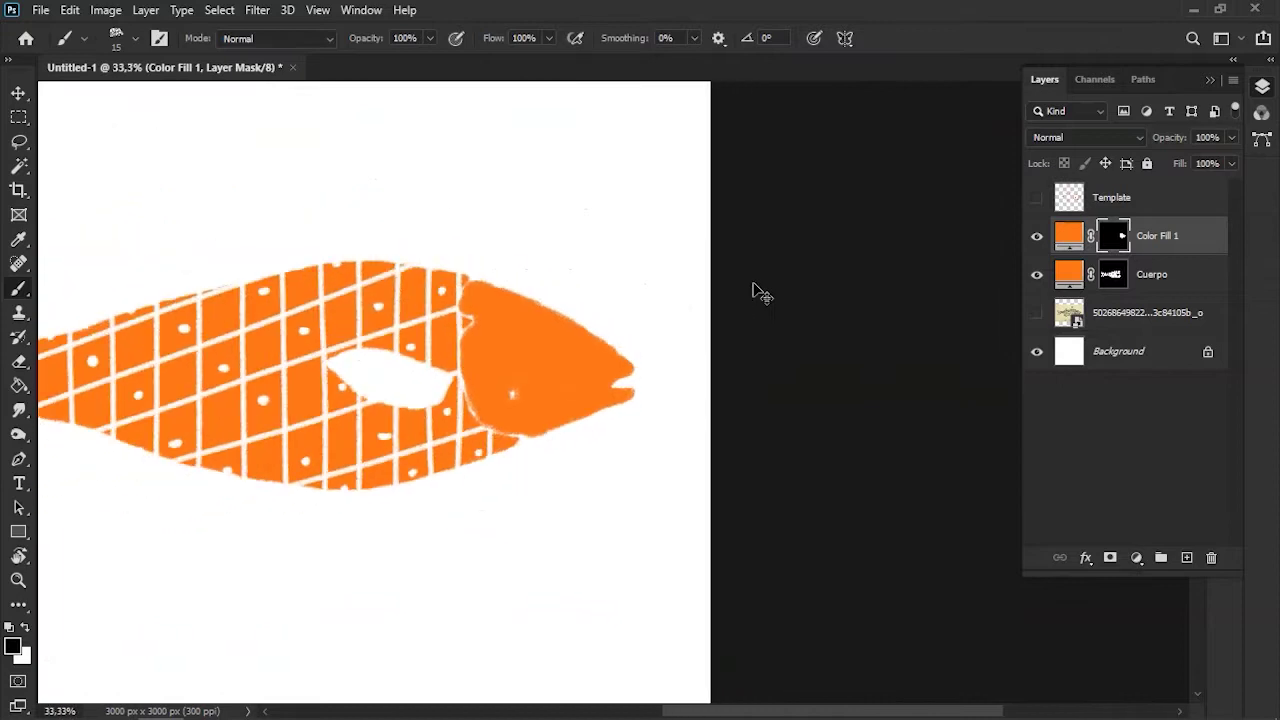
key(ctrl+plus)
key(ctrl+plus)
key(ctrl+plus)
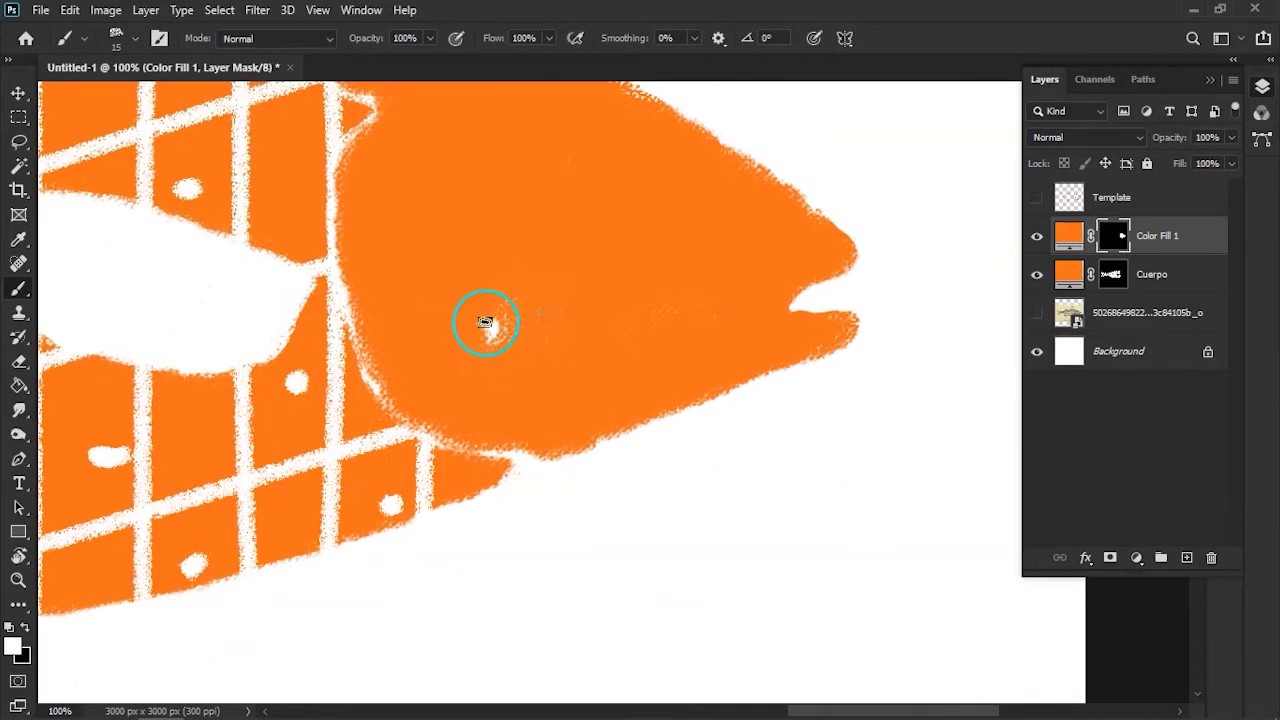
click(552, 461)
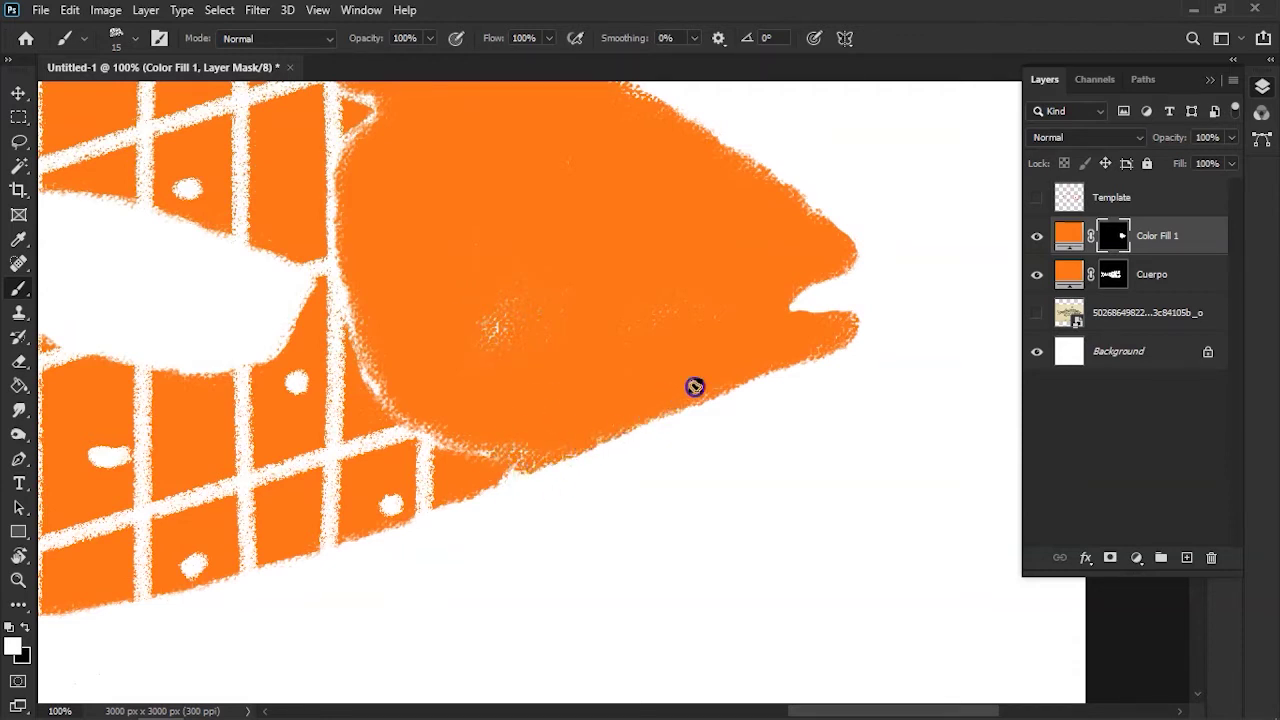
scroll(697, 390, down, 1)
scroll(697, 390, down, 3)
scroll(697, 390, up, 1)
scroll(697, 390, up, 2)
drag(808, 294, 243, 363)
scroll(243, 363, up, 1)
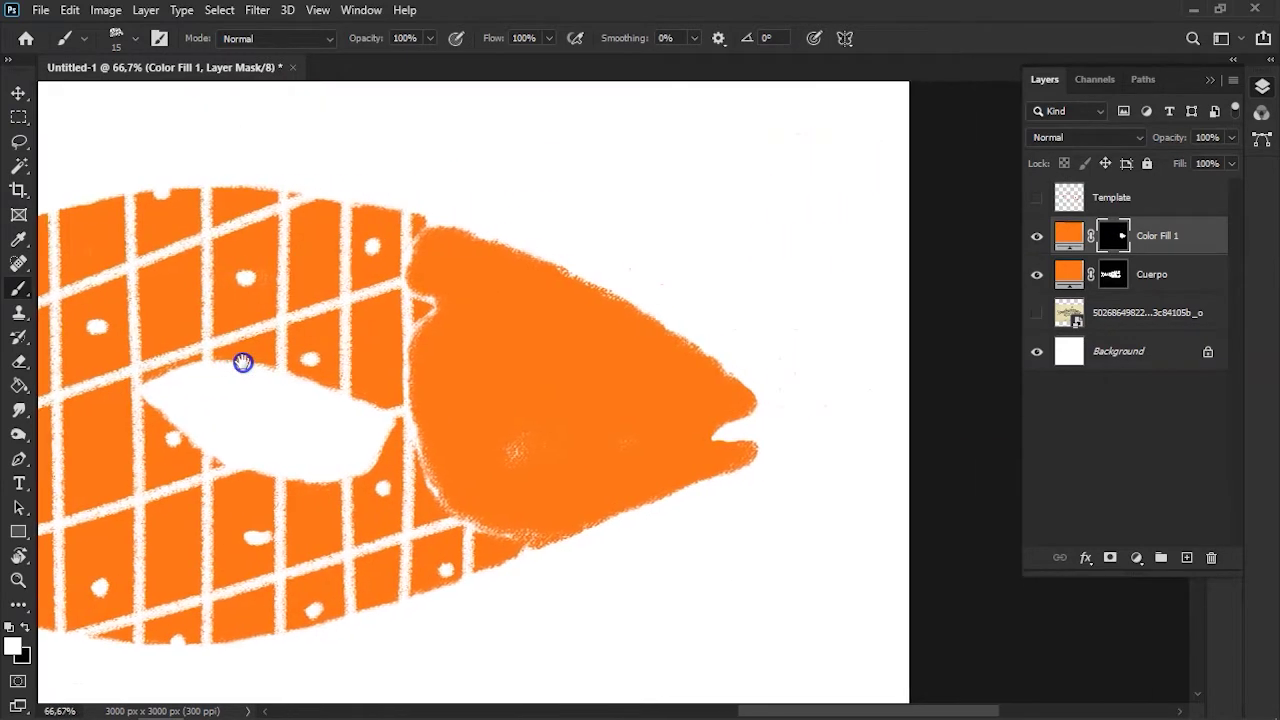
scroll(240, 364, up, 2)
scroll(243, 363, up, 1)
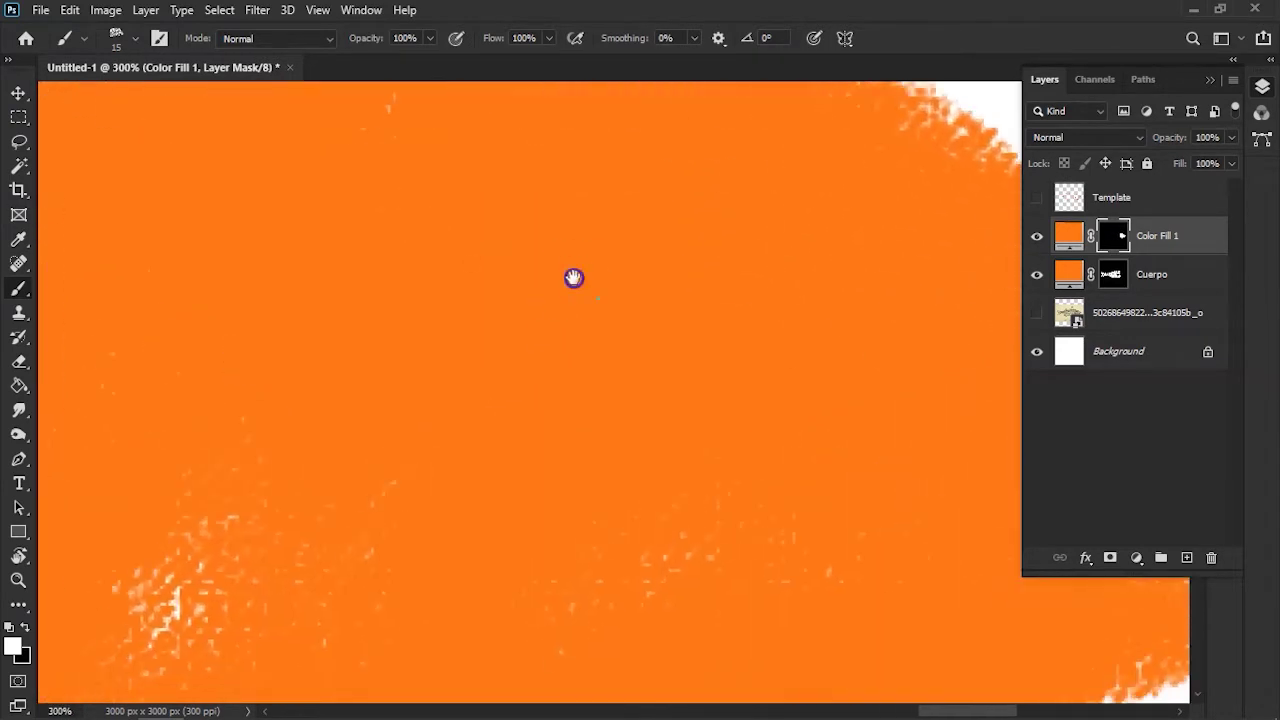
Paint a white ring inside the template's eye circle on the Color Fill 1 mask, then hide the template
click(1036, 197)
drag(743, 266, 714, 429)
mouse_move(609, 371)
mouse_down()
mouse_move(654, 258)
mouse_move(634, 323)
mouse_up()
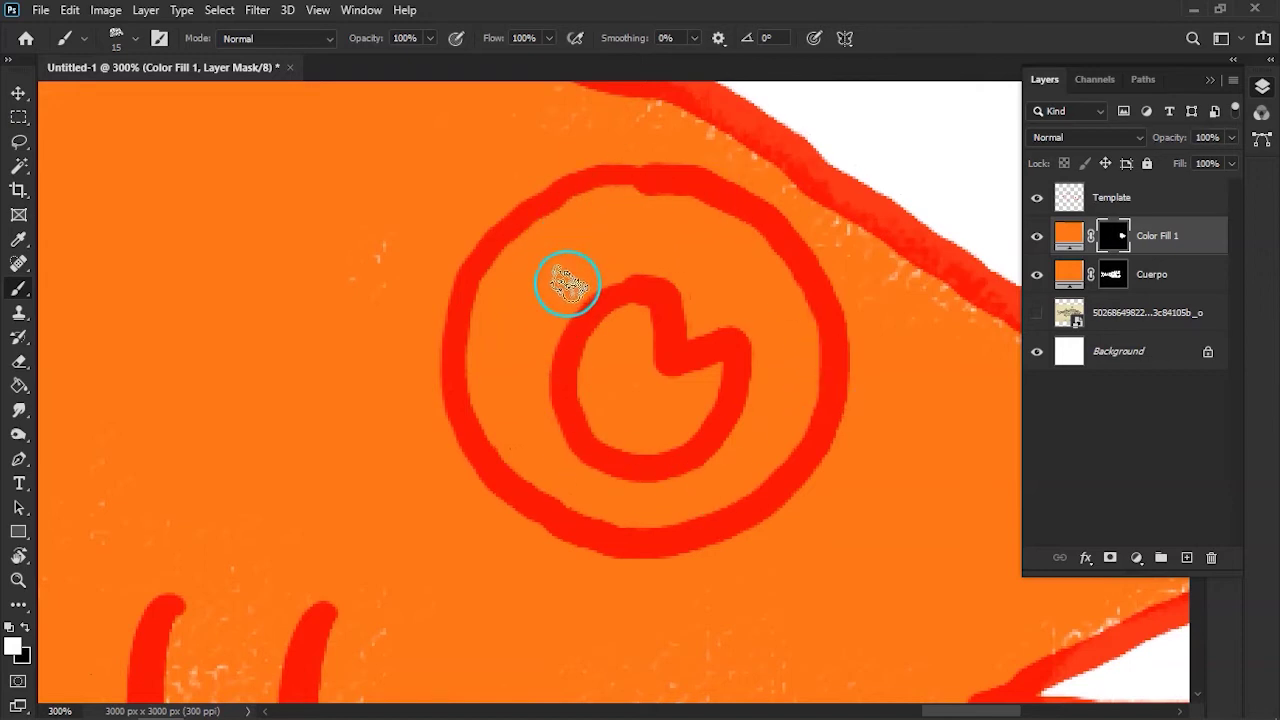
mouse_move(562, 278)
mouse_down()
mouse_move(524, 325)
mouse_move(500, 480)
mouse_move(523, 420)
mouse_move(600, 489)
mouse_move(655, 507)
mouse_move(786, 429)
mouse_move(756, 283)
mouse_move(794, 380)
mouse_move(777, 391)
mouse_move(740, 266)
mouse_move(725, 287)
mouse_move(686, 277)
mouse_move(709, 251)
mouse_move(600, 200)
mouse_move(566, 223)
mouse_move(666, 234)
mouse_move(599, 300)
mouse_move(614, 223)
mouse_move(480, 314)
mouse_move(527, 450)
mouse_move(623, 500)
mouse_move(766, 423)
mouse_move(789, 320)
mouse_move(767, 299)
mouse_up()
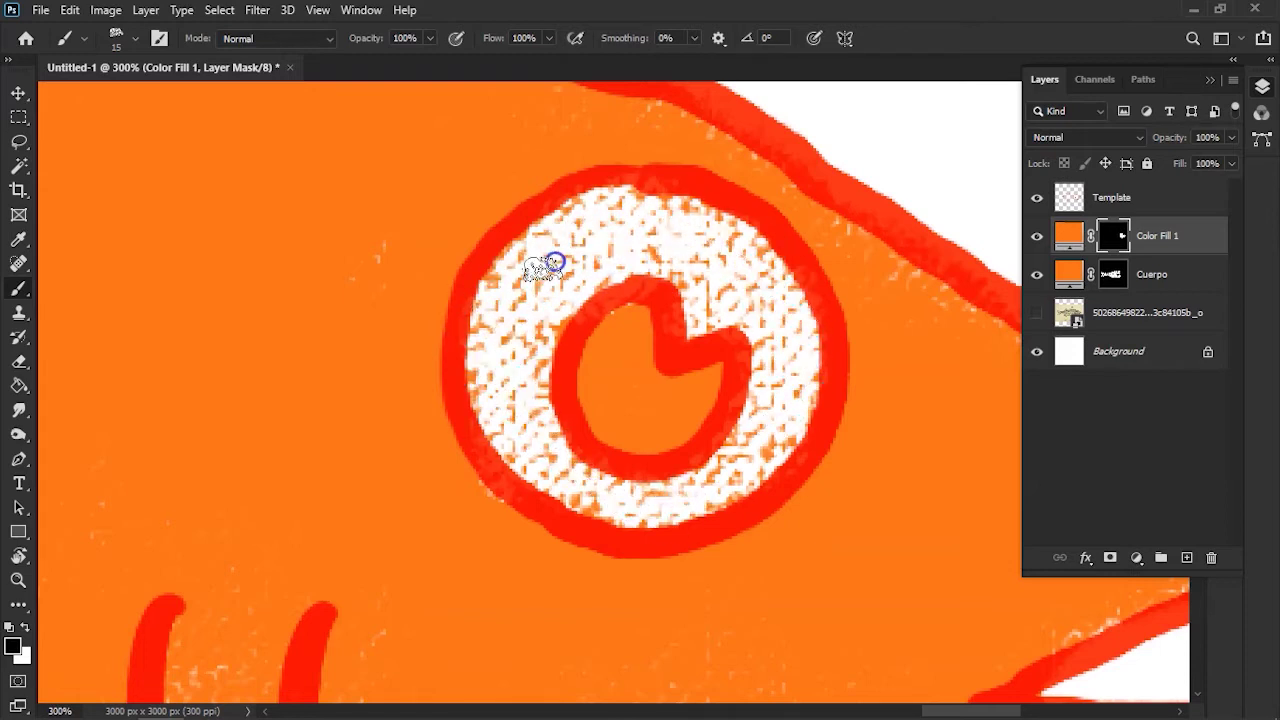
scroll(552, 263, down, 2)
scroll(548, 275, down, 2)
scroll(543, 277, down, 1)
scroll(543, 277, up, 1)
scroll(543, 277, up, 2)
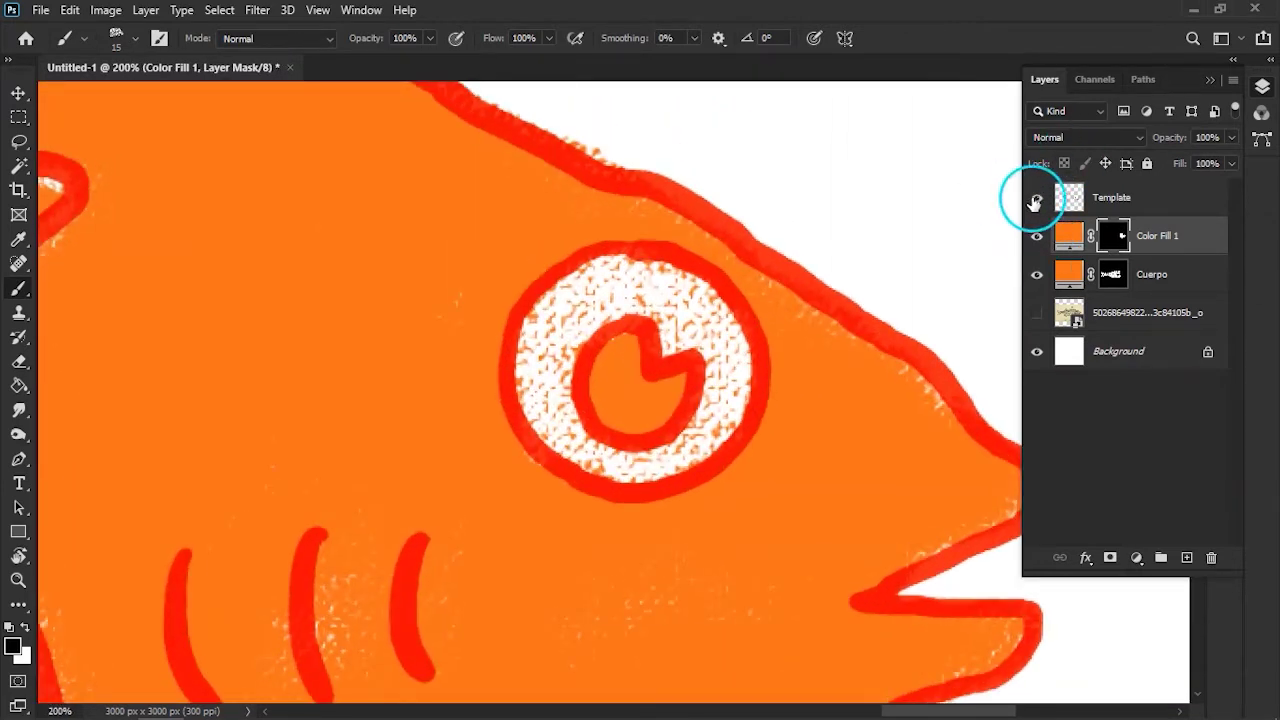
click(1036, 198)
key(ctrl+minus)
key(ctrl+minus)
key(ctrl+minus)
key(ctrl+plus)
key(ctrl+plus)
key(ctrl+plus)
key(ctrl+plus)
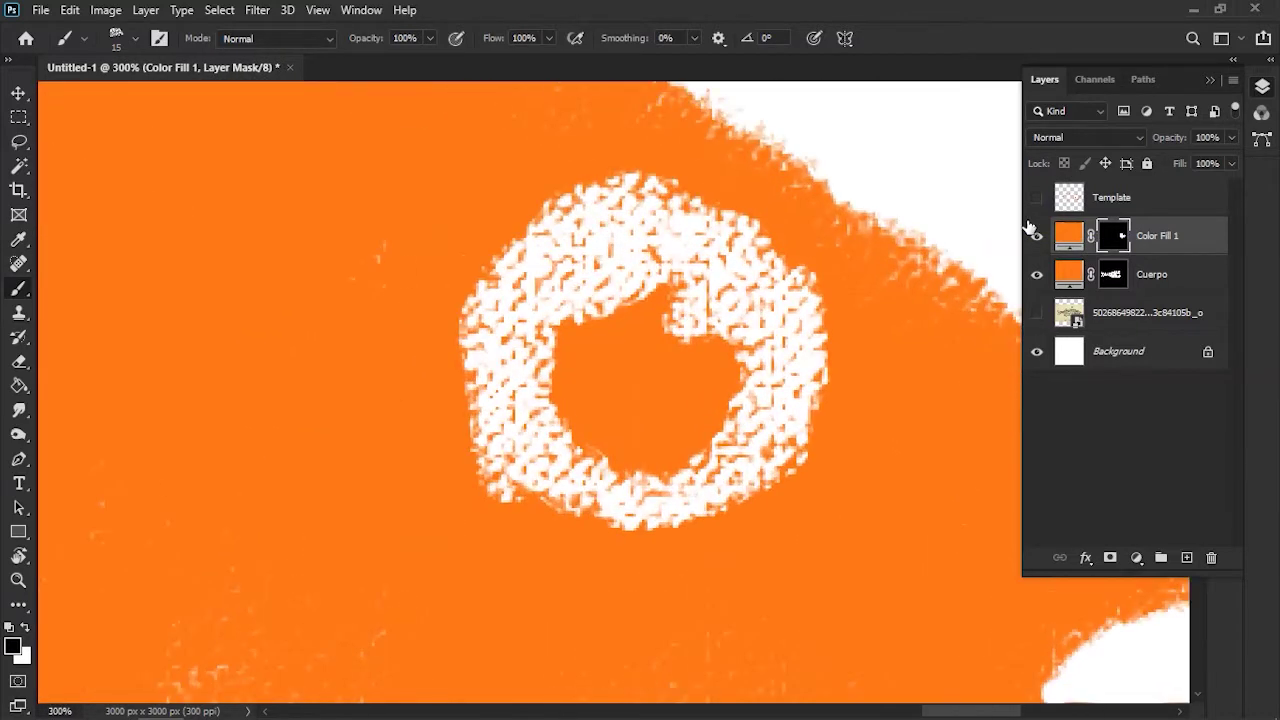
Fill out the eye ring's lower edge in white and trim its inner top with orange
scroll(690, 332, down, 1)
mouse_move(525, 481)
mouse_down()
mouse_move(608, 474)
mouse_move(631, 486)
mouse_up()
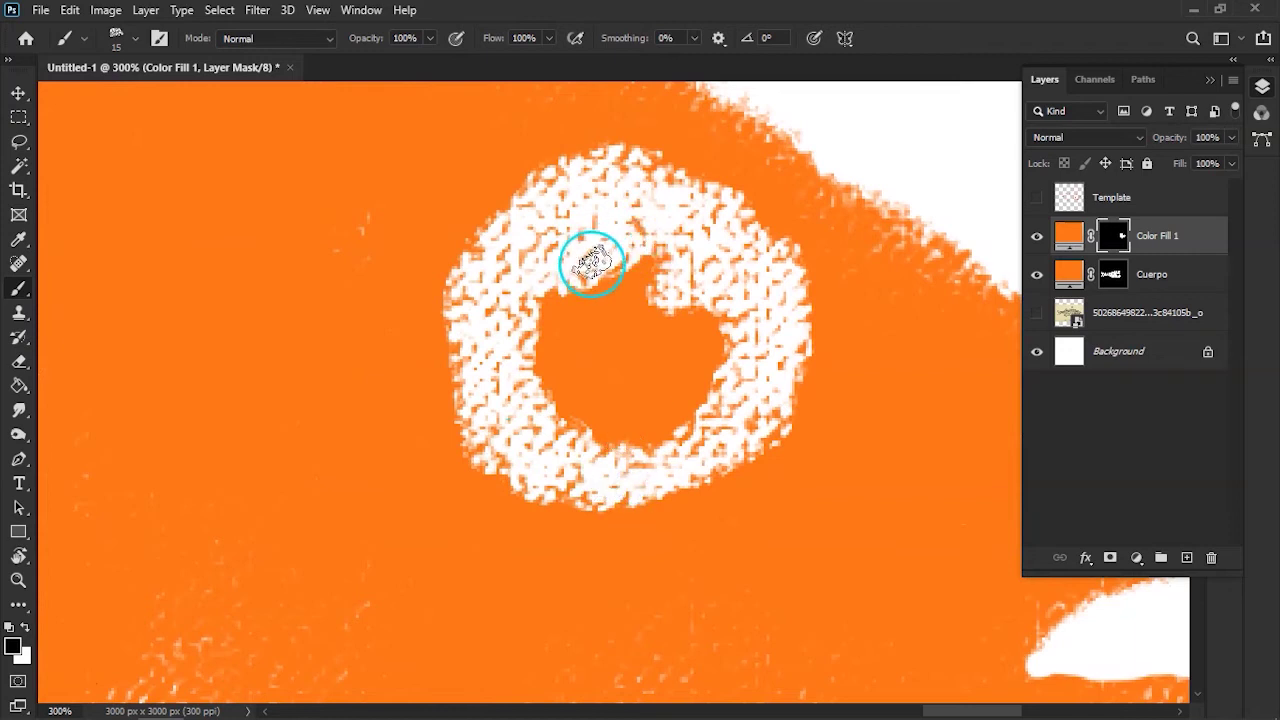
key(x)
mouse_move(600, 257)
mouse_down()
mouse_move(586, 266)
mouse_move(612, 262)
mouse_move(718, 329)
mouse_up()
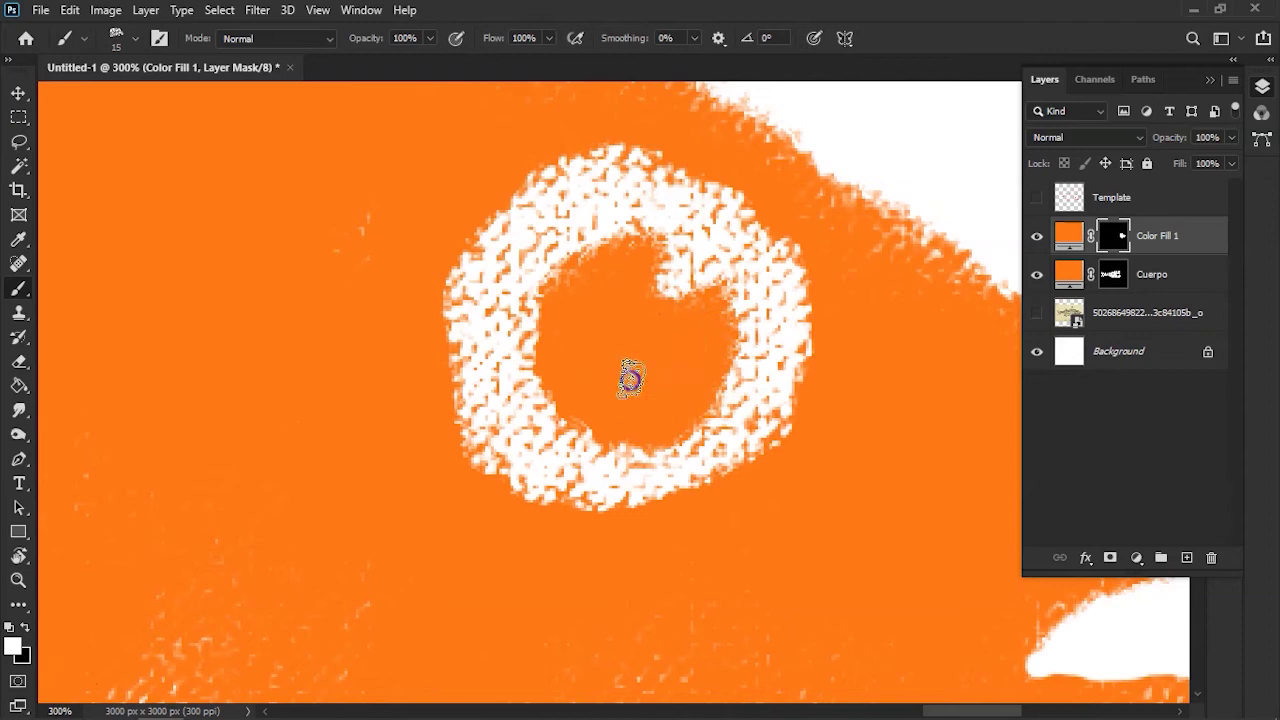
scroll(705, 330, down, 5)
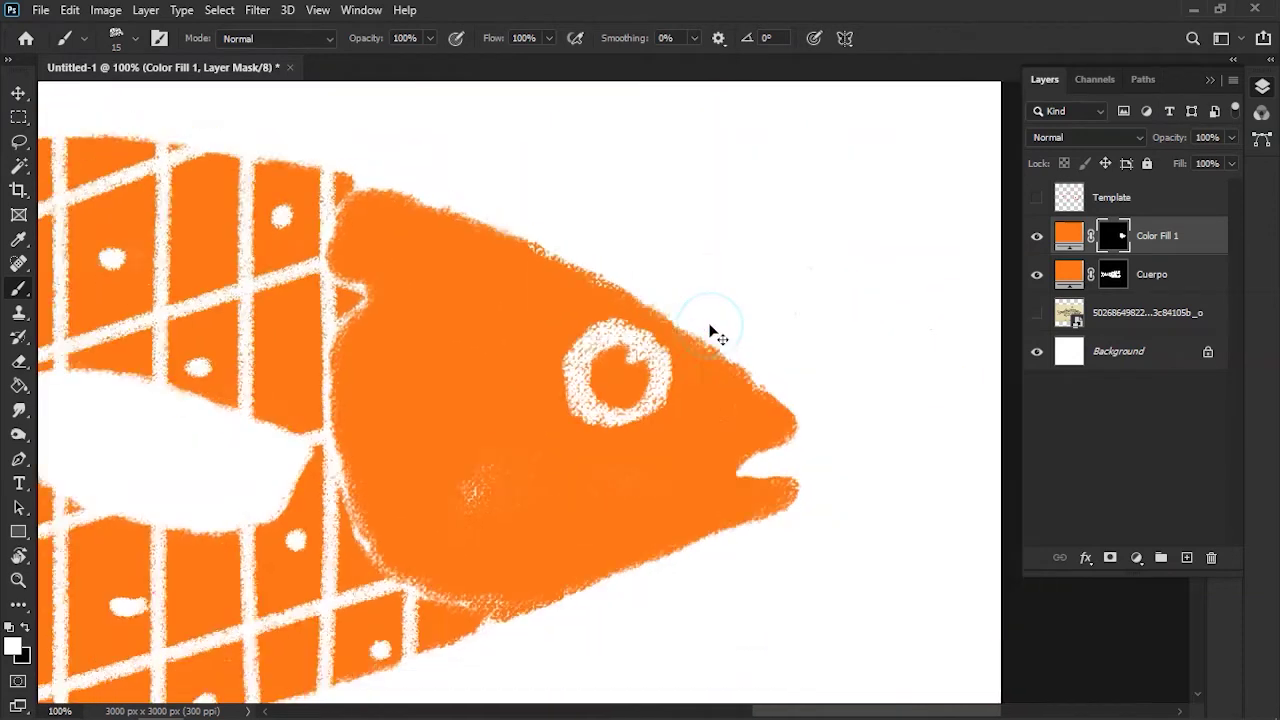
scroll(718, 337, up, 3)
scroll(709, 329, up, 2)
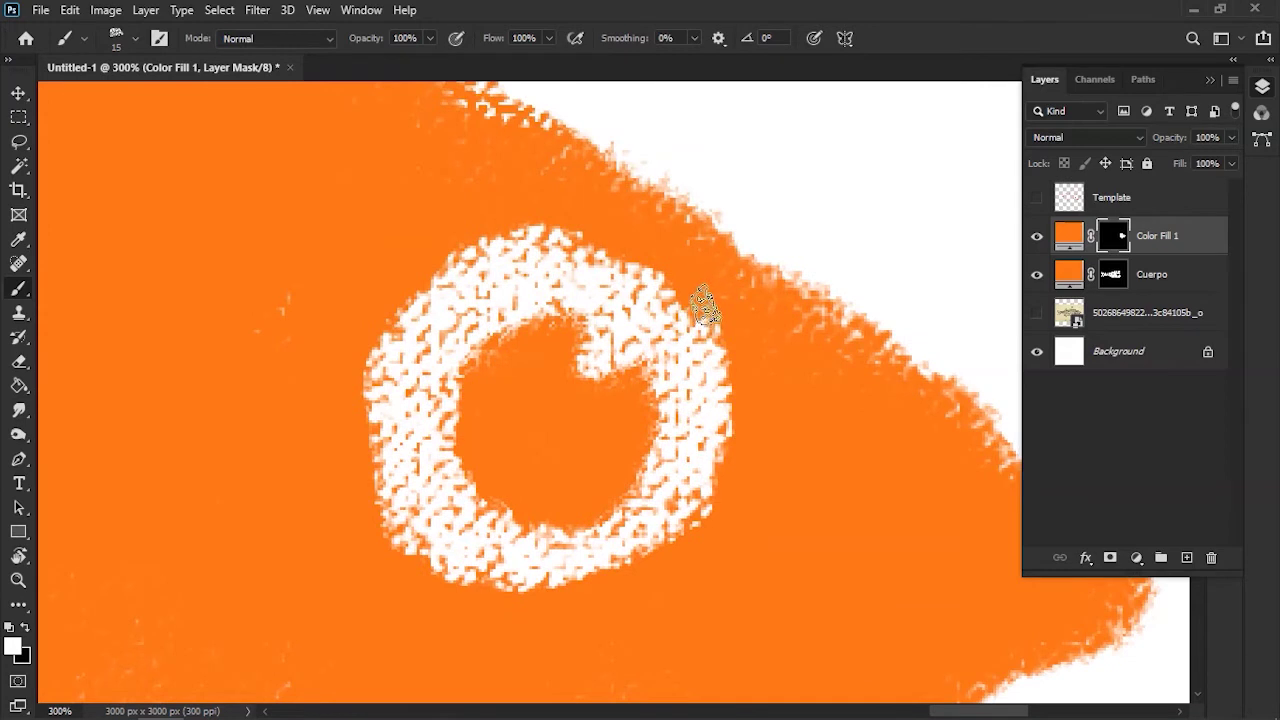
Lasso a triangular wedge inside the orange pupil and paint it white
key(l)
drag(620, 300, 583, 322)
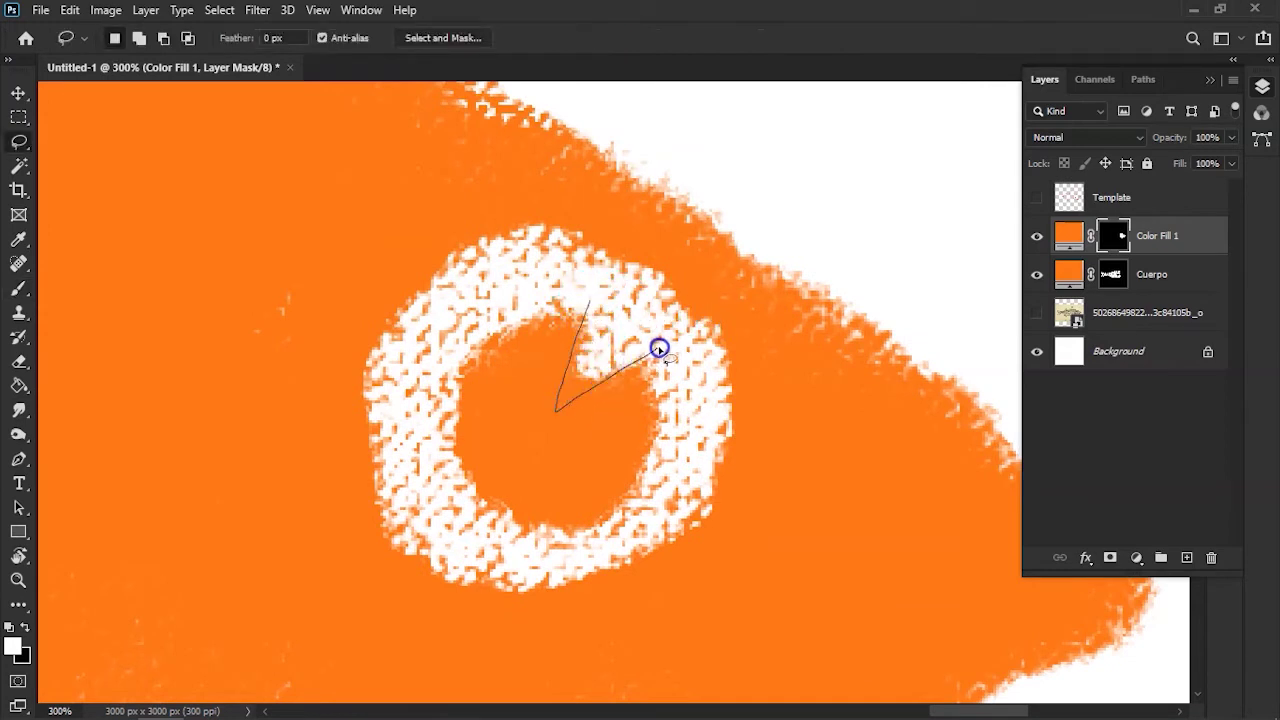
mouse_move(562, 372)
mouse_down()
mouse_move(604, 348)
mouse_move(606, 322)
mouse_up()
key(b)
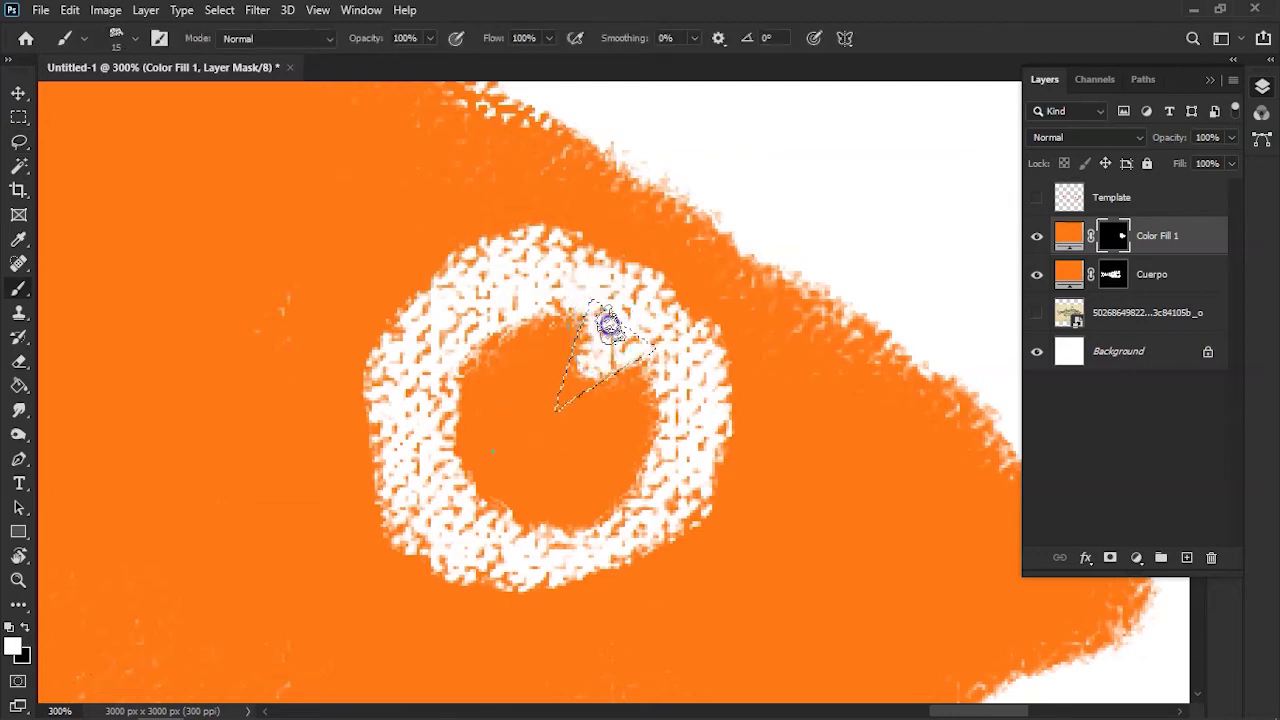
drag(595, 337, 619, 339)
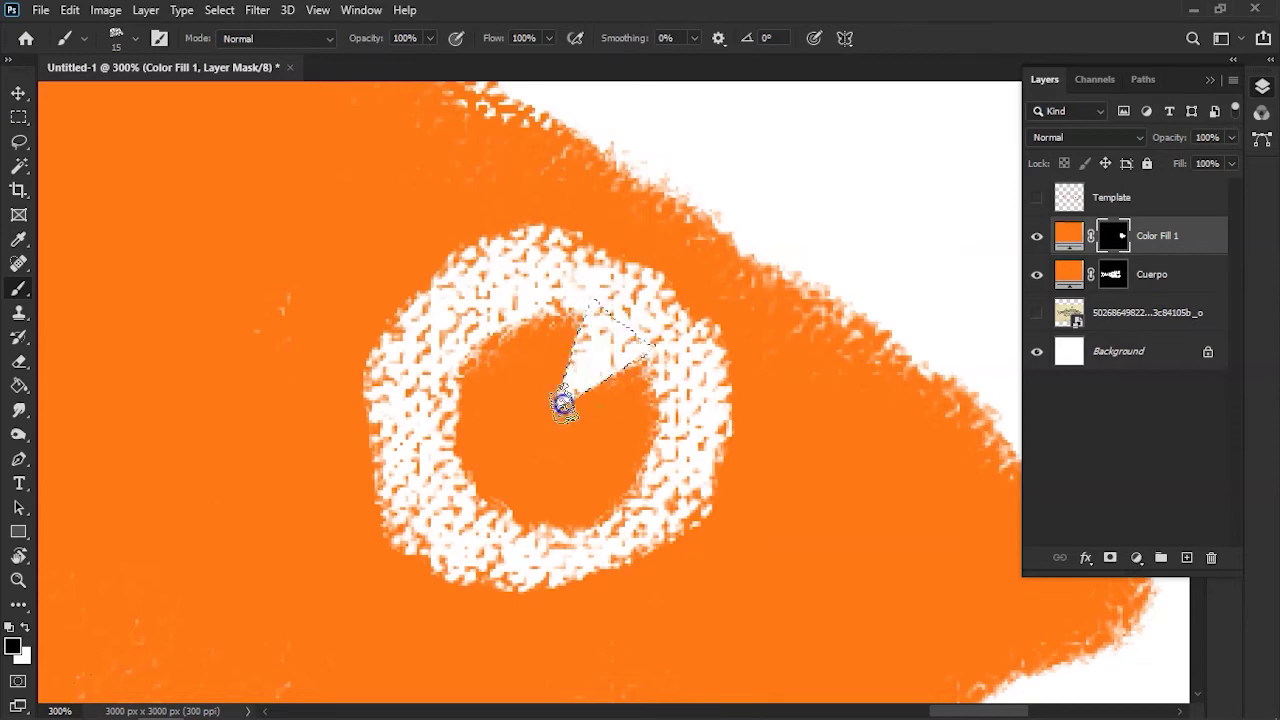
key(ctrl+minus)
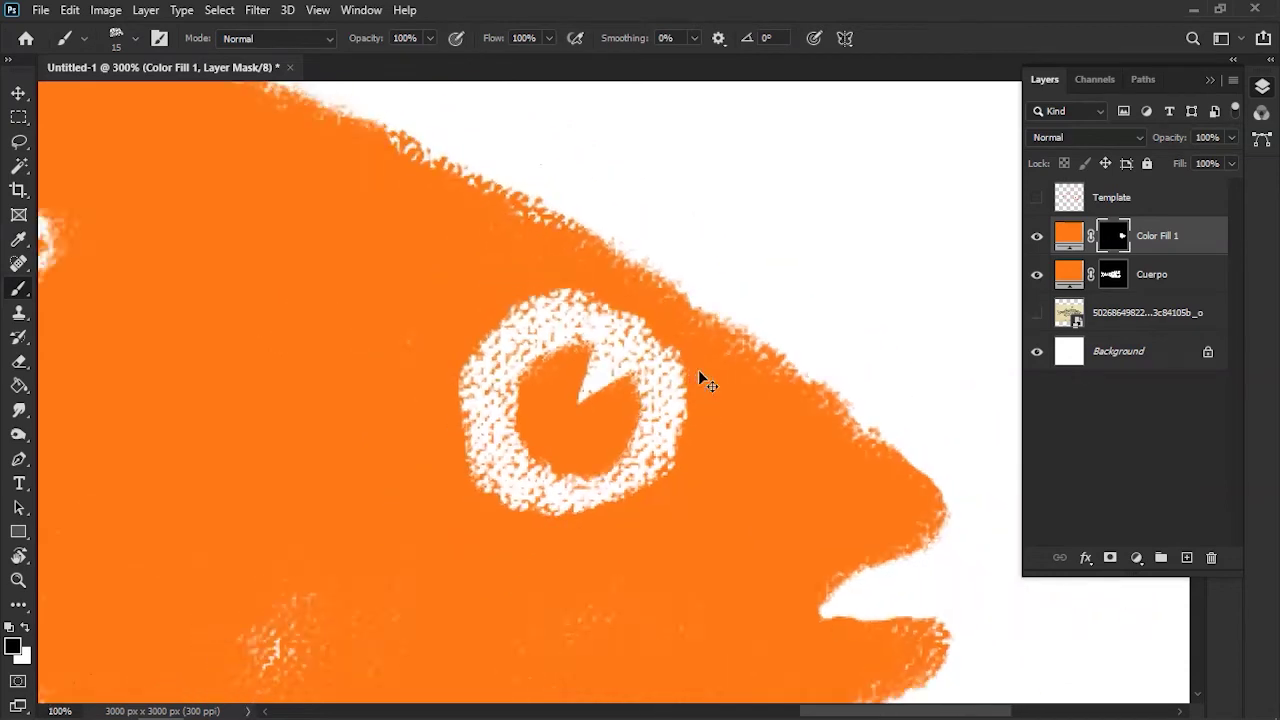
key(ctrl+minus)
key(ctrl+minus)
key(ctrl+minus)
key(ctrl+minus)
key(ctrl+minus)
scroll(708, 384, up, 1)
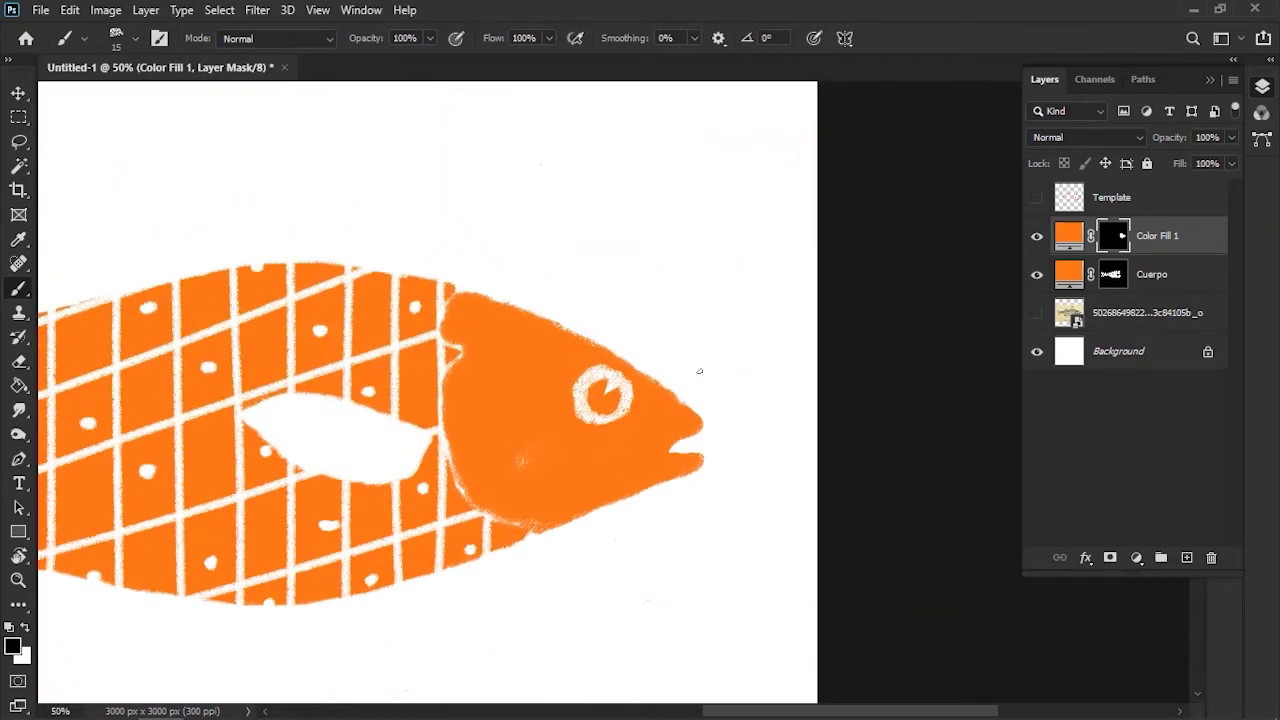
Paint a trial white gill stripe on the cheek, then undo it
scroll(734, 280, up, 1)
scroll(726, 294, up, 2)
scroll(722, 302, up, 2)
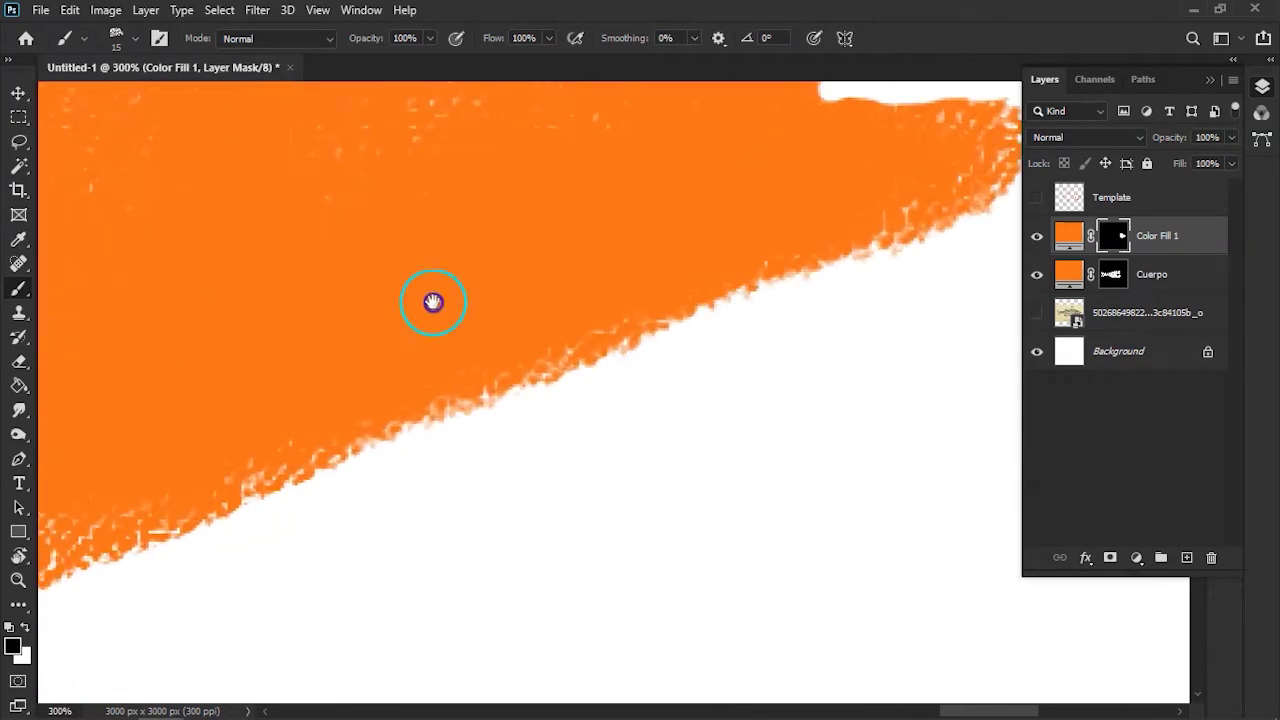
scroll(391, 289, up, 2)
scroll(798, 318, down, 1)
scroll(800, 322, down, 1)
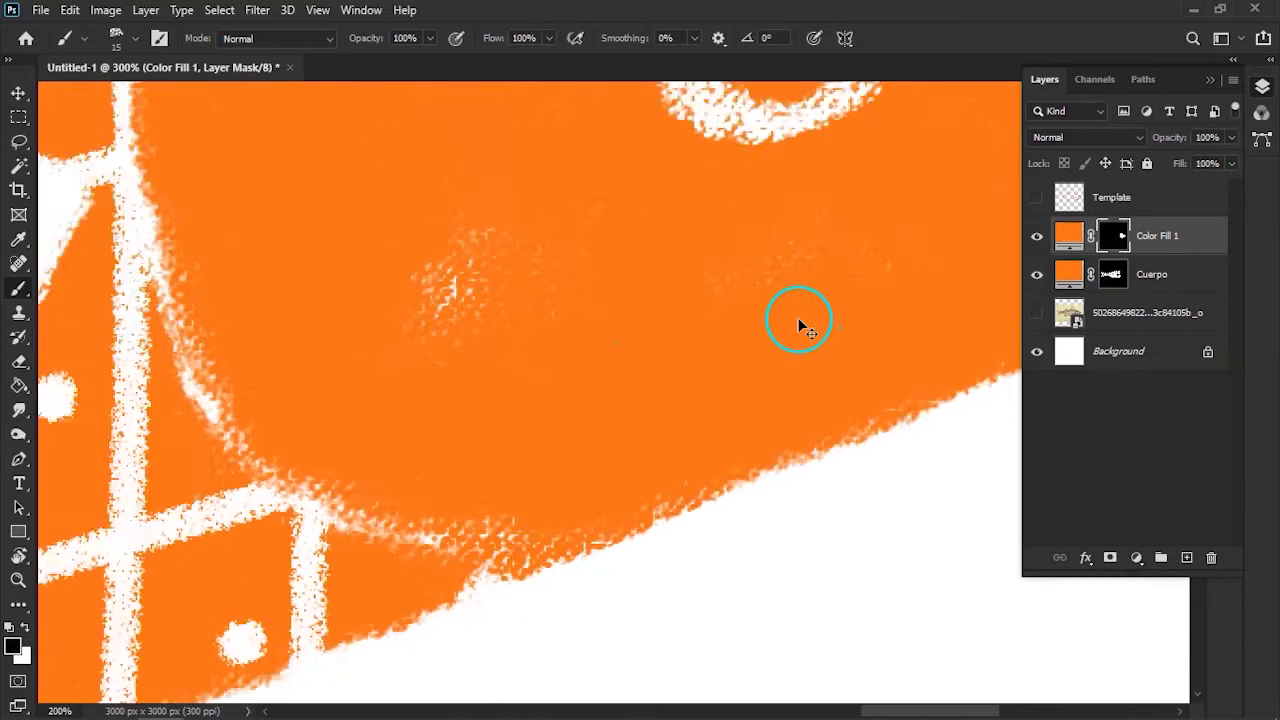
scroll(557, 350, up, 1)
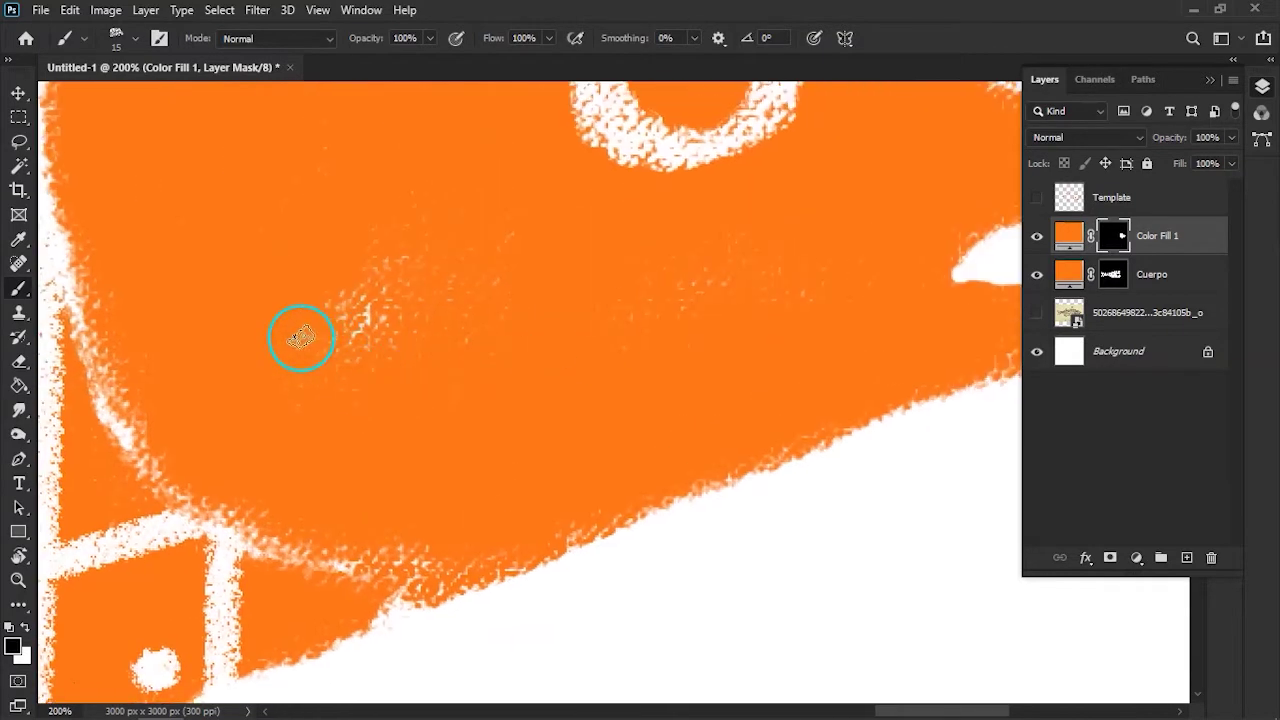
drag(305, 283, 377, 464)
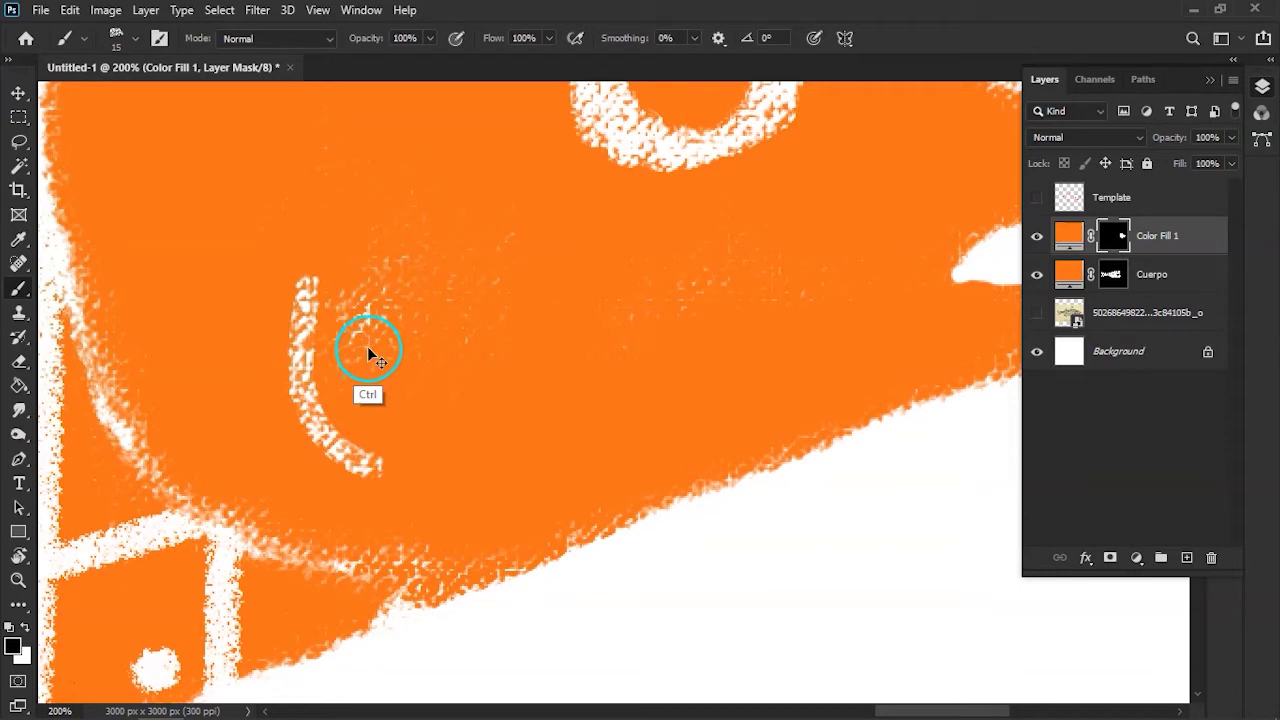
key(ctrl+z)
With the template shown, trace the left, middle and right gill lines in white
click(1037, 197)
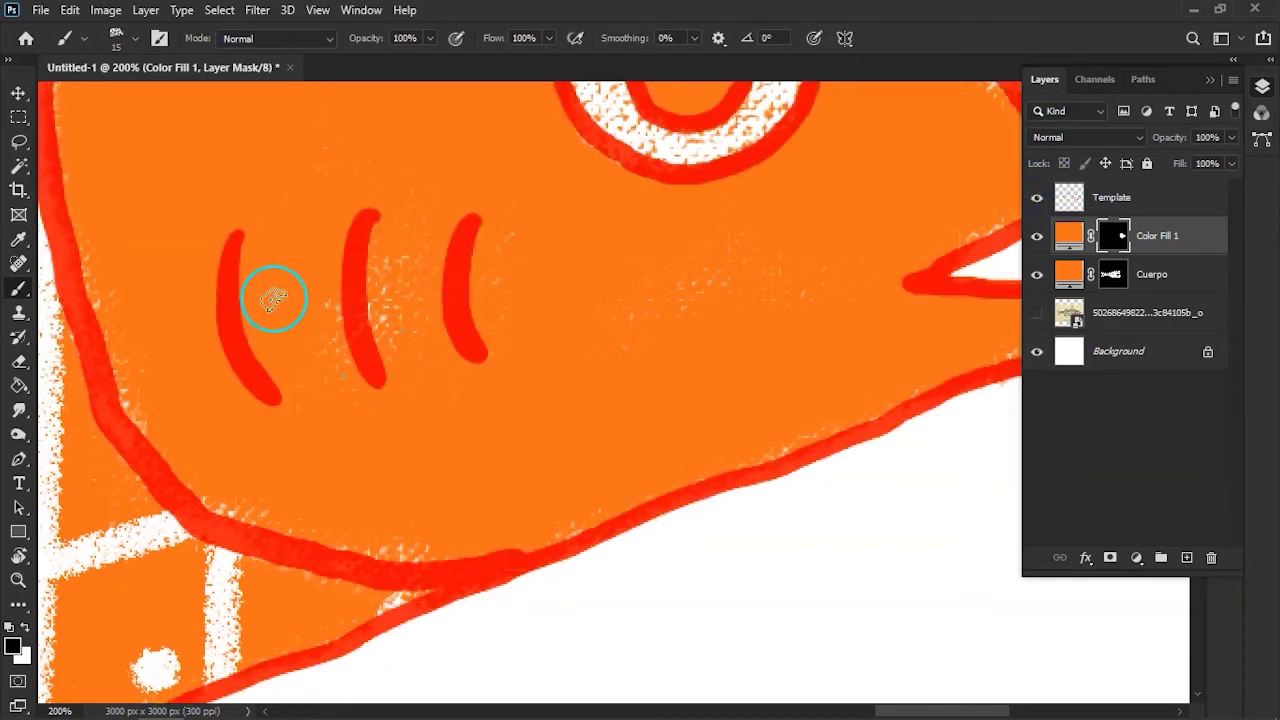
drag(234, 243, 305, 417)
drag(229, 277, 266, 403)
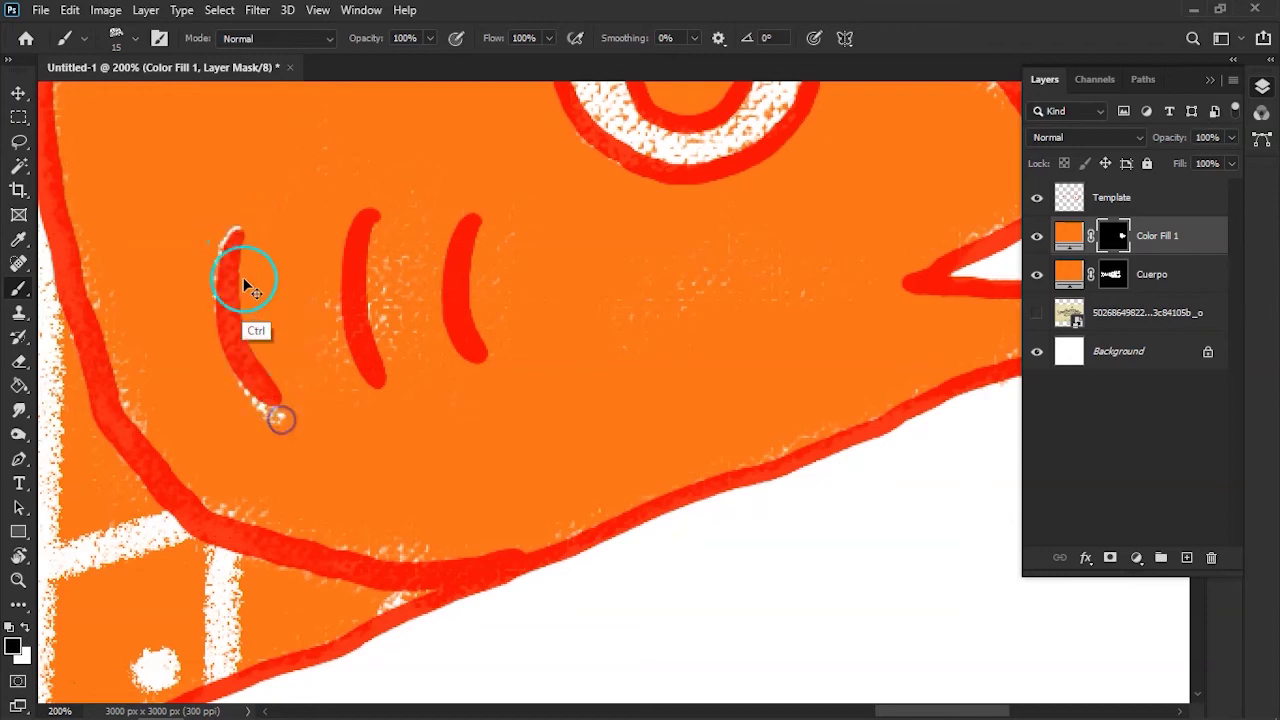
mouse_move(270, 385)
mouse_down()
mouse_move(236, 244)
mouse_move(269, 343)
mouse_up()
drag(349, 234, 386, 380)
drag(462, 258, 471, 346)
drag(471, 214, 480, 362)
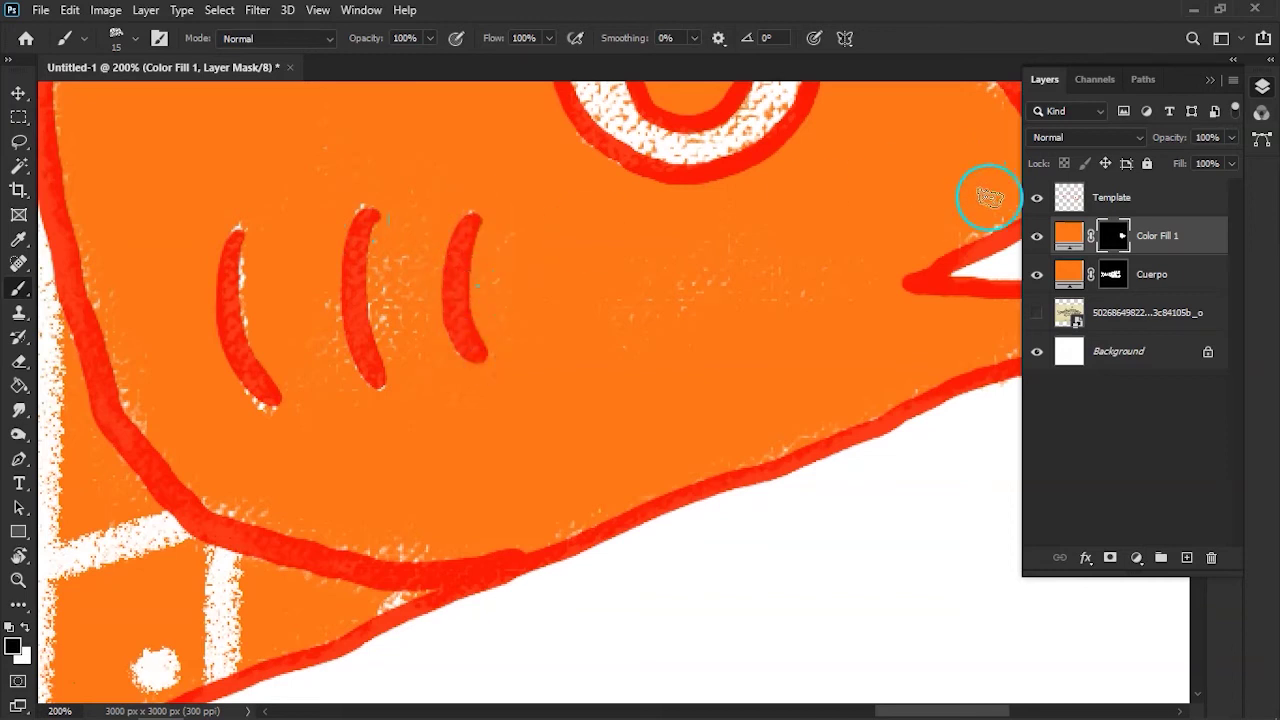
click(1036, 198)
Repaint three curved white gill stripes behind the eye, checking them against the template
key(ctrl+minus)
key(ctrl+minus)
key(ctrl+minus)
key(ctrl+minus)
key(ctrl+1)
click(1036, 197)
key(ctrl+plus)
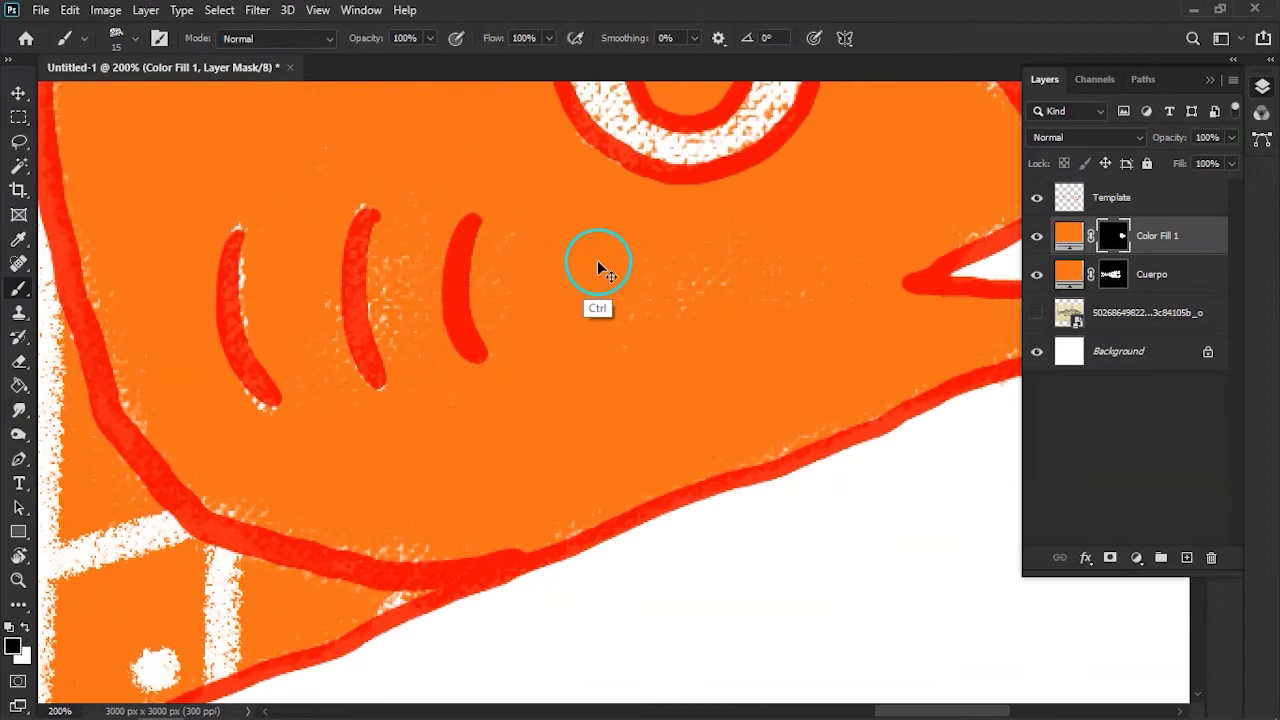
click(1036, 197)
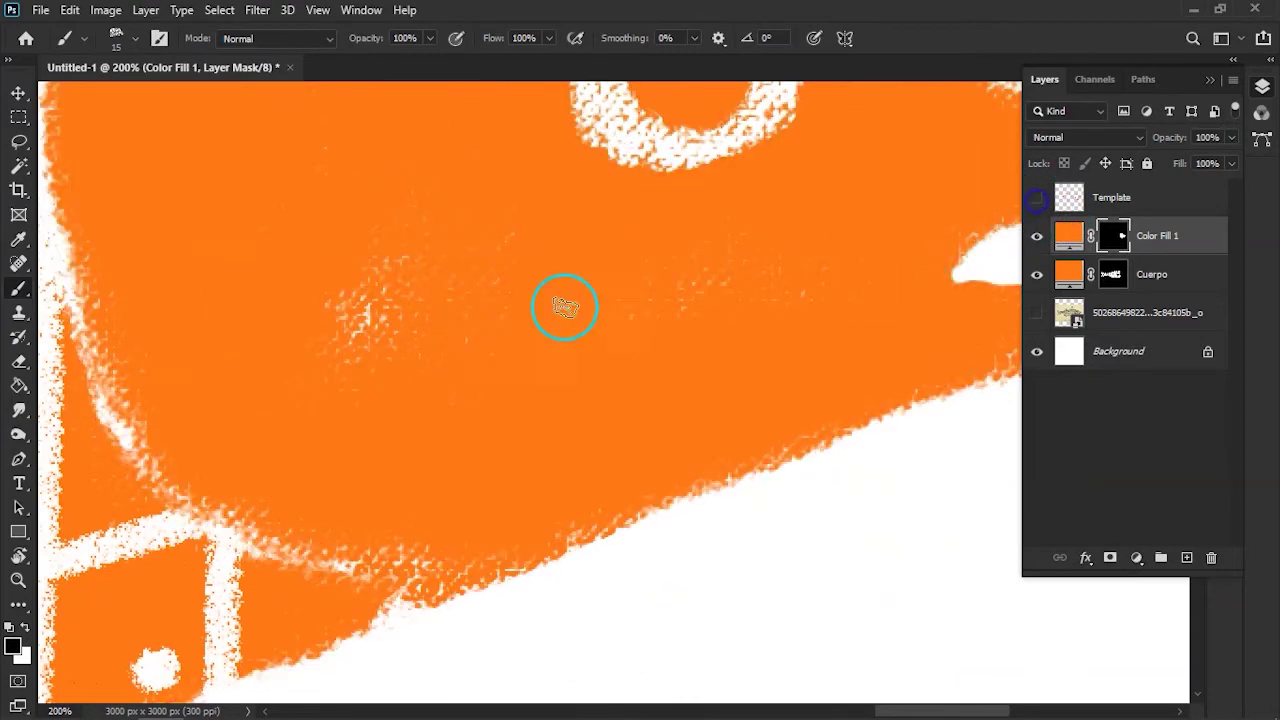
drag(291, 200, 353, 376)
drag(383, 203, 403, 343)
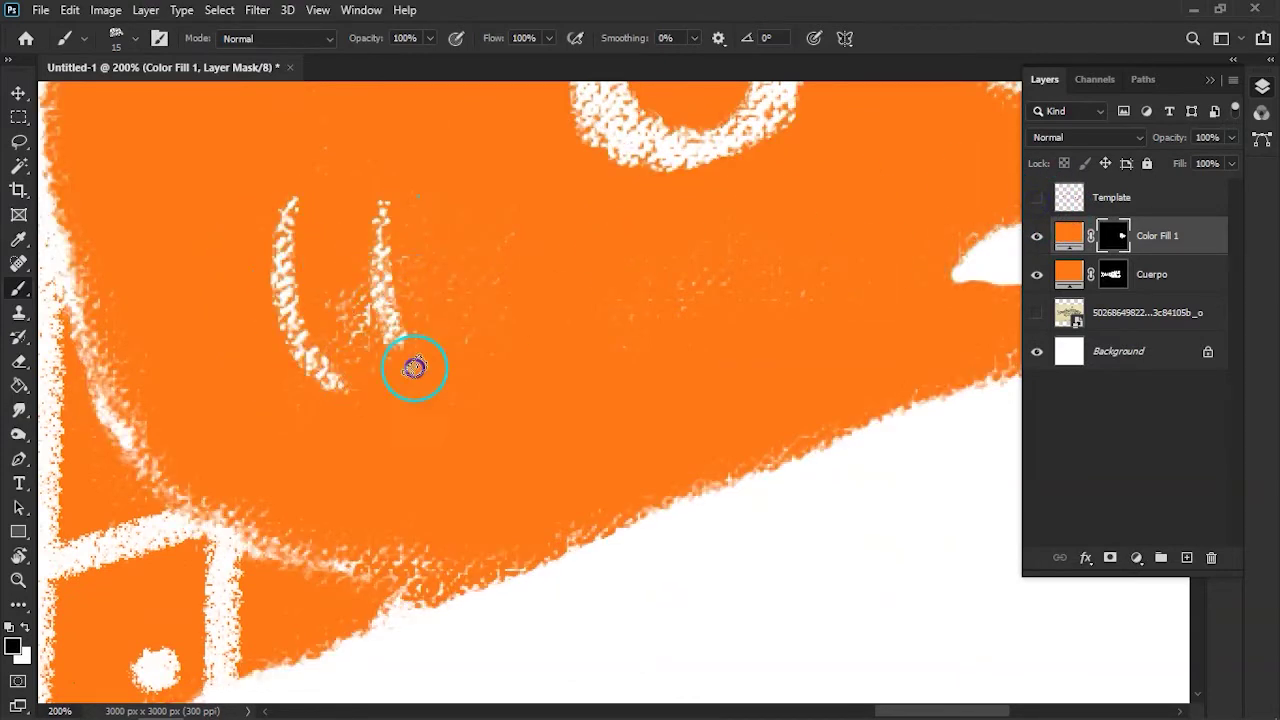
drag(475, 200, 500, 323)
key(ctrl+minus)
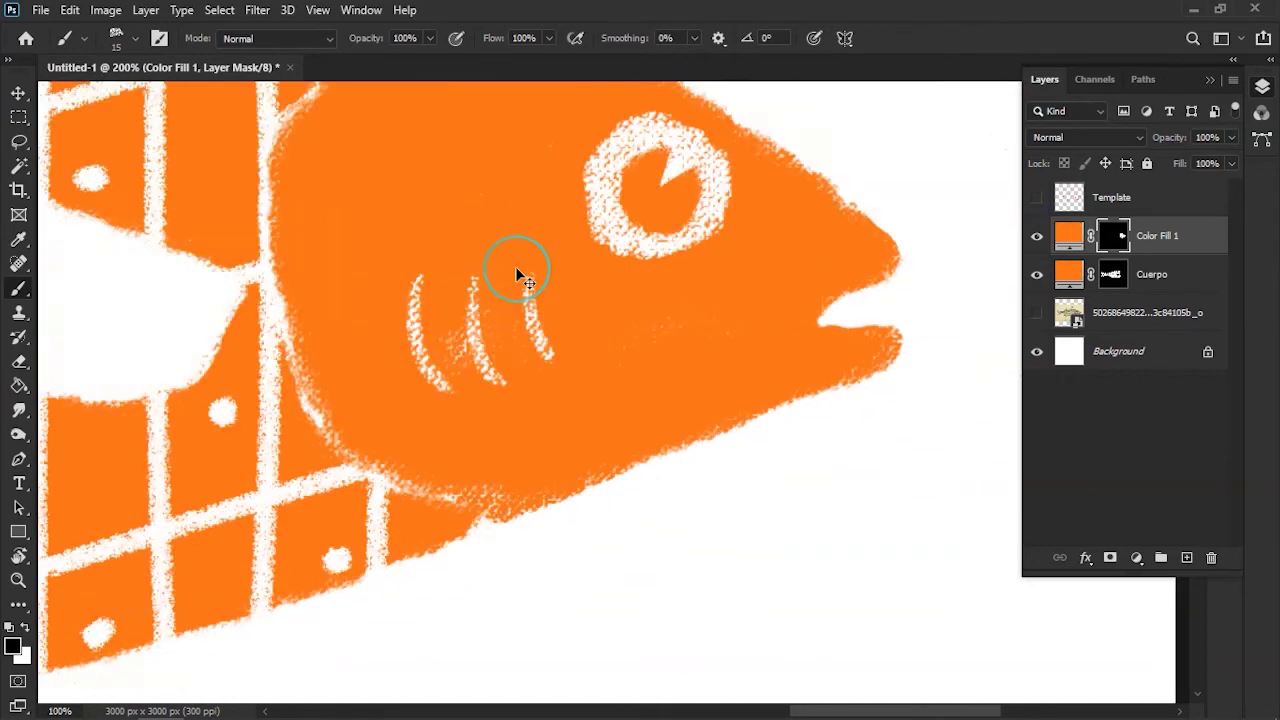
key(ctrl+minus)
key(ctrl+minus)
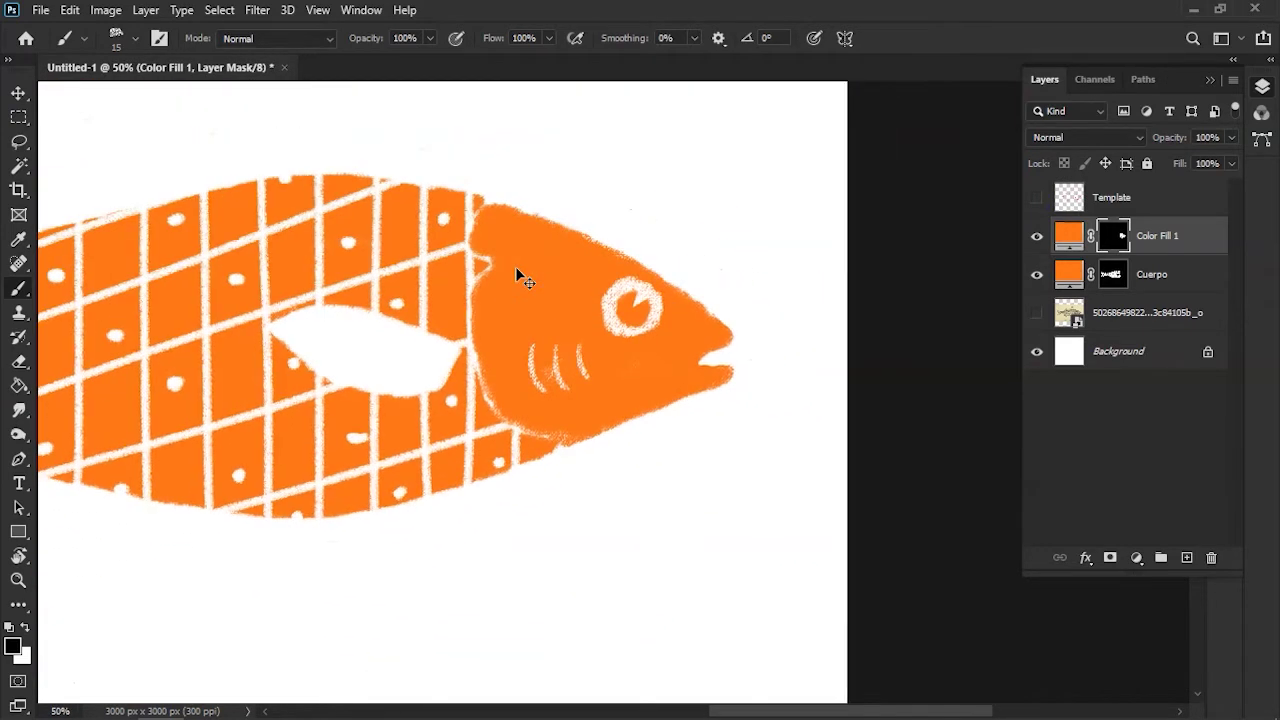
key(ctrl+plus)
key(ctrl+plus)
drag(467, 330, 418, 338)
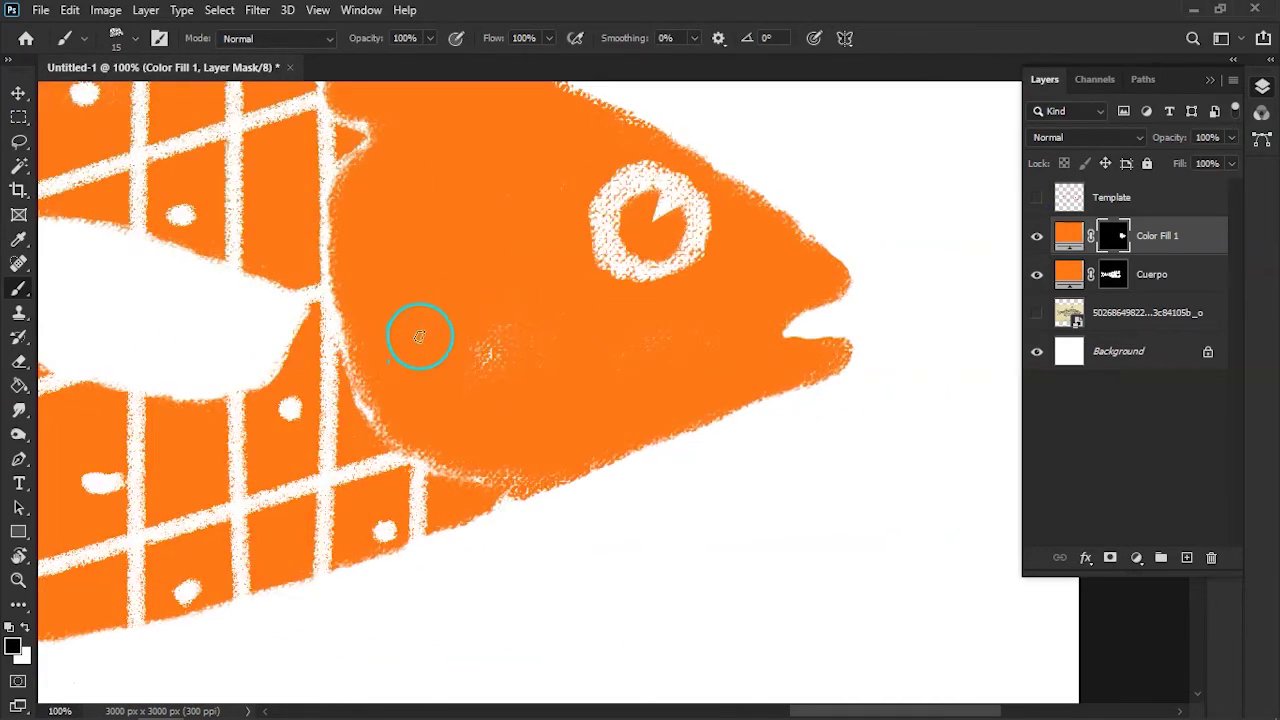
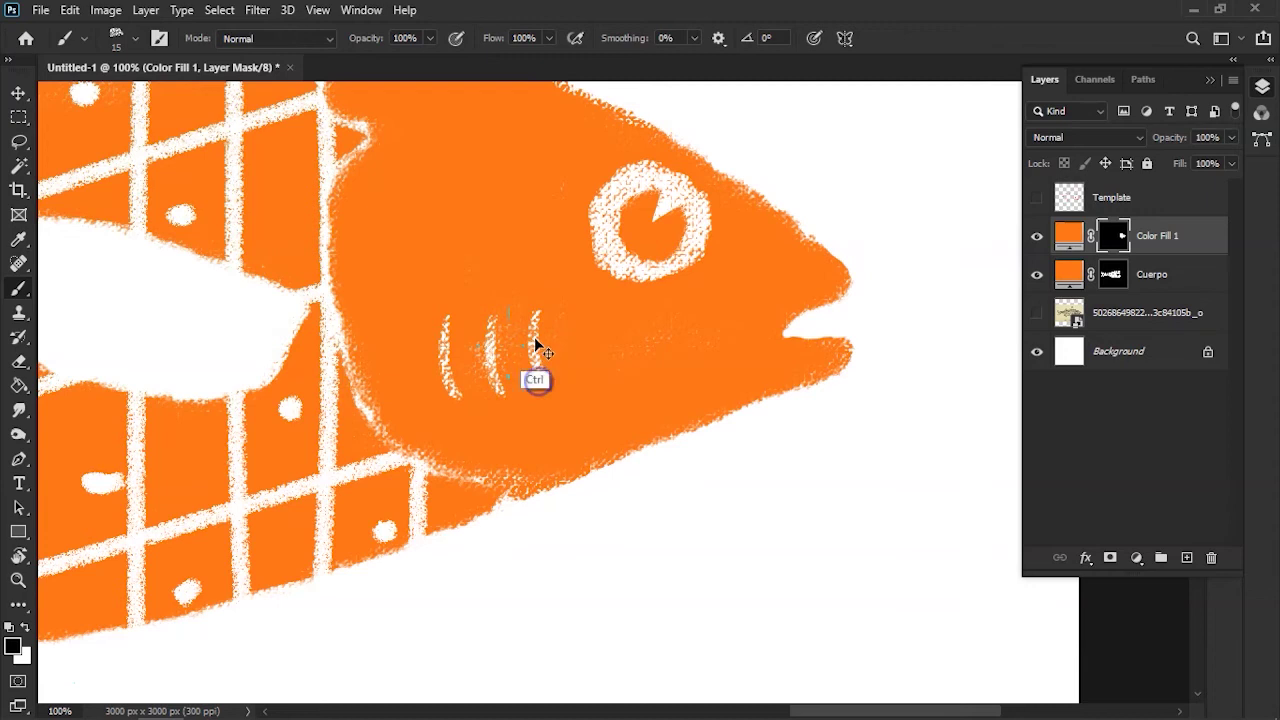
Show the reference fish engraving and red Template layers, and hide the orange Cuerpo body layer
key(ctrl+minus)
key(ctrl+minus)
key(ctrl+minus)
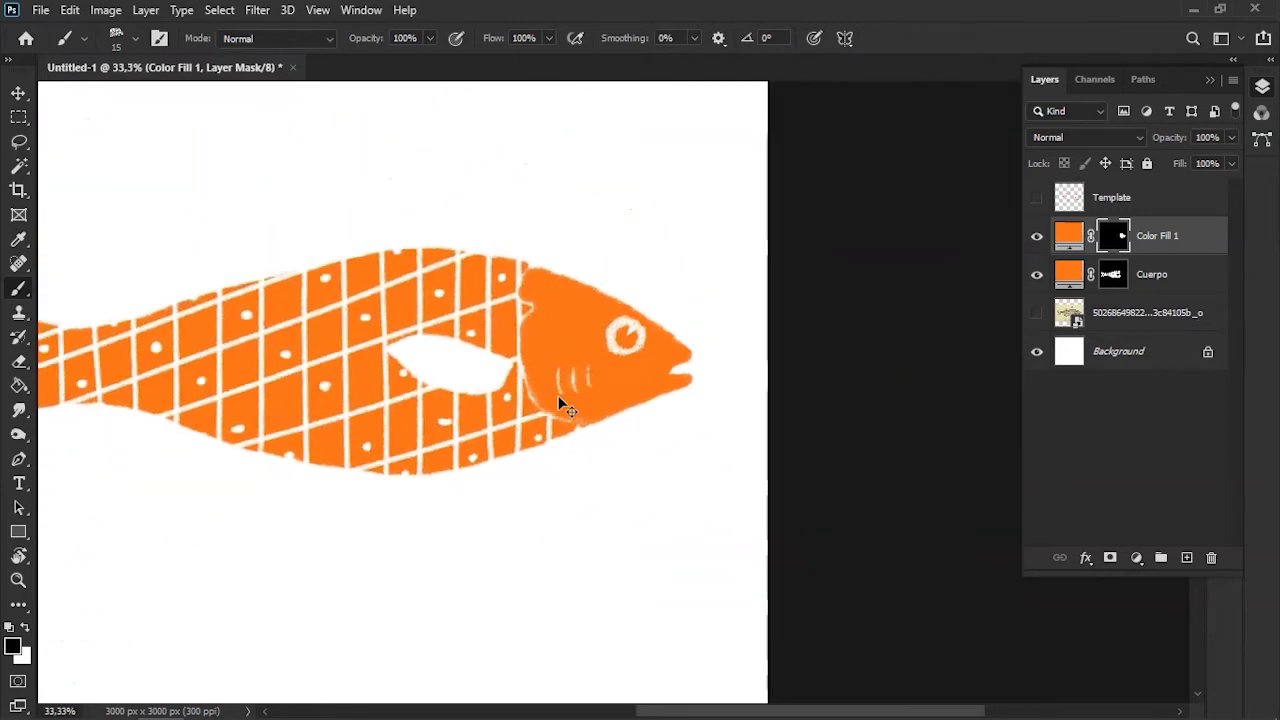
key(ctrl+minus)
key(ctrl+minus)
key(ctrl+plus)
key(ctrl+plus)
key(ctrl+plus)
key(ctrl+plus)
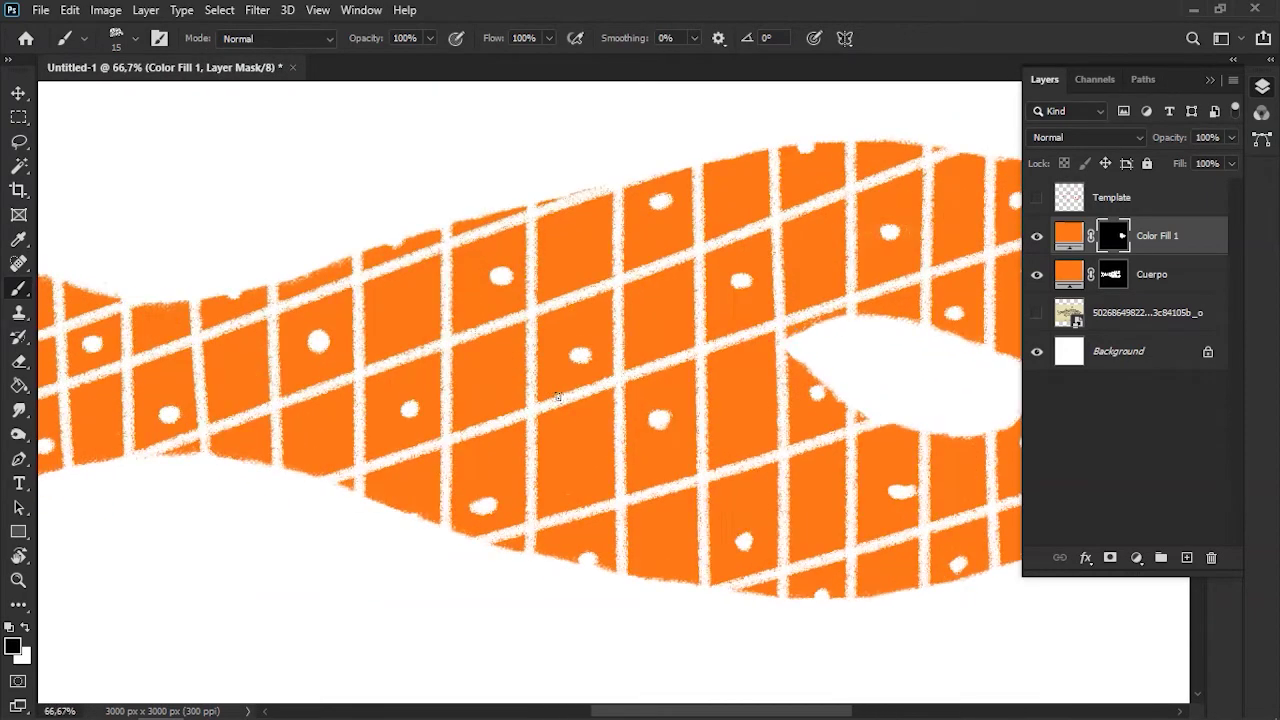
click(1037, 313)
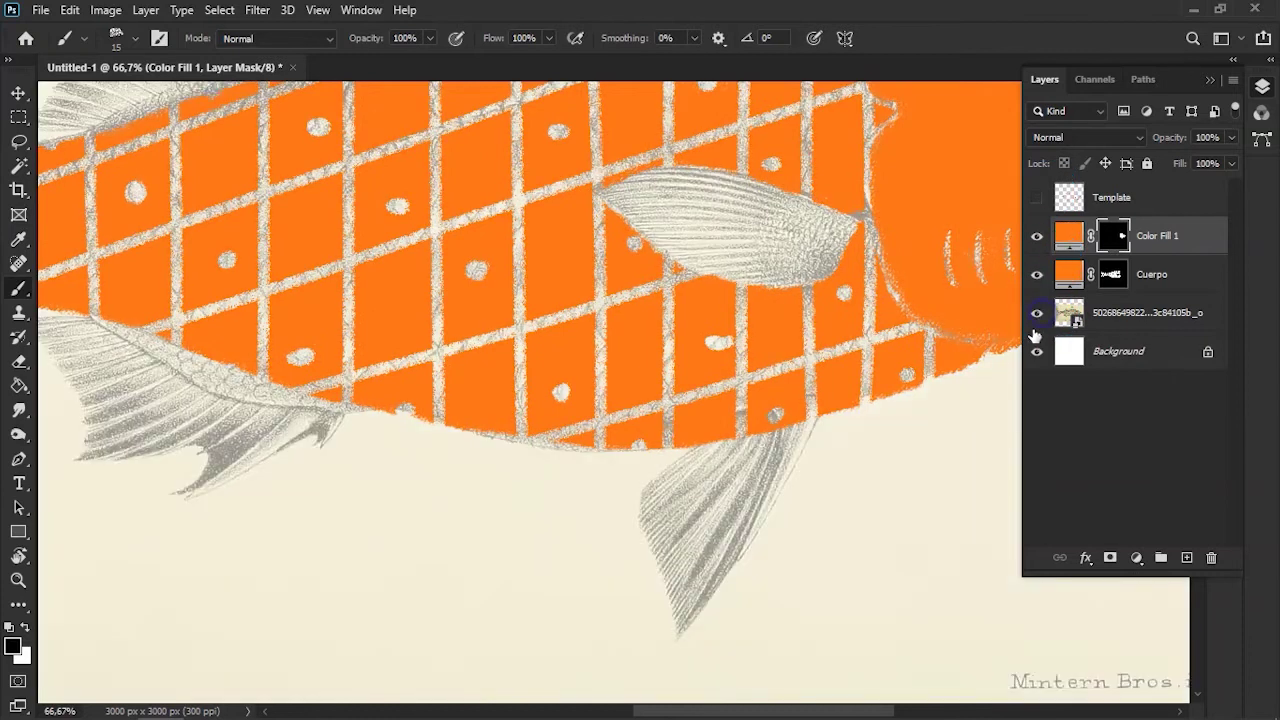
key(ctrl+minus)
key(ctrl+minus)
key(ctrl+plus)
key(ctrl+plus)
key(ctrl+plus)
click(1037, 198)
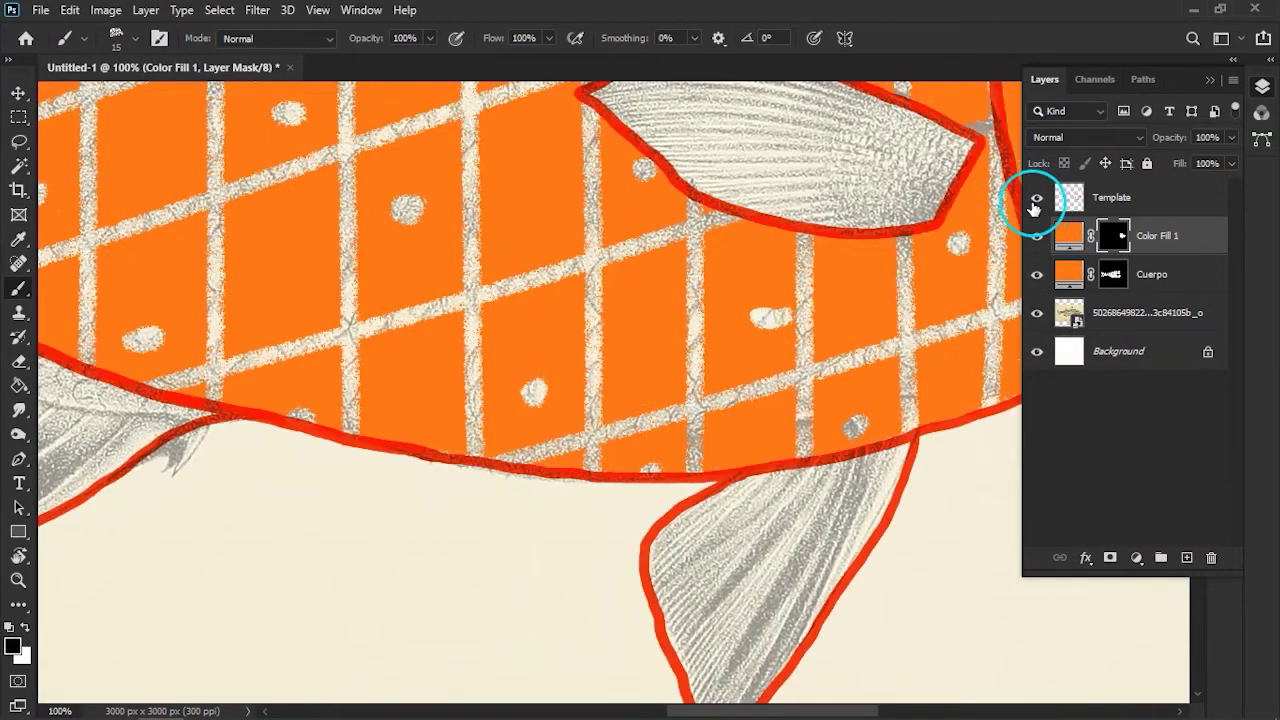
click(1037, 274)
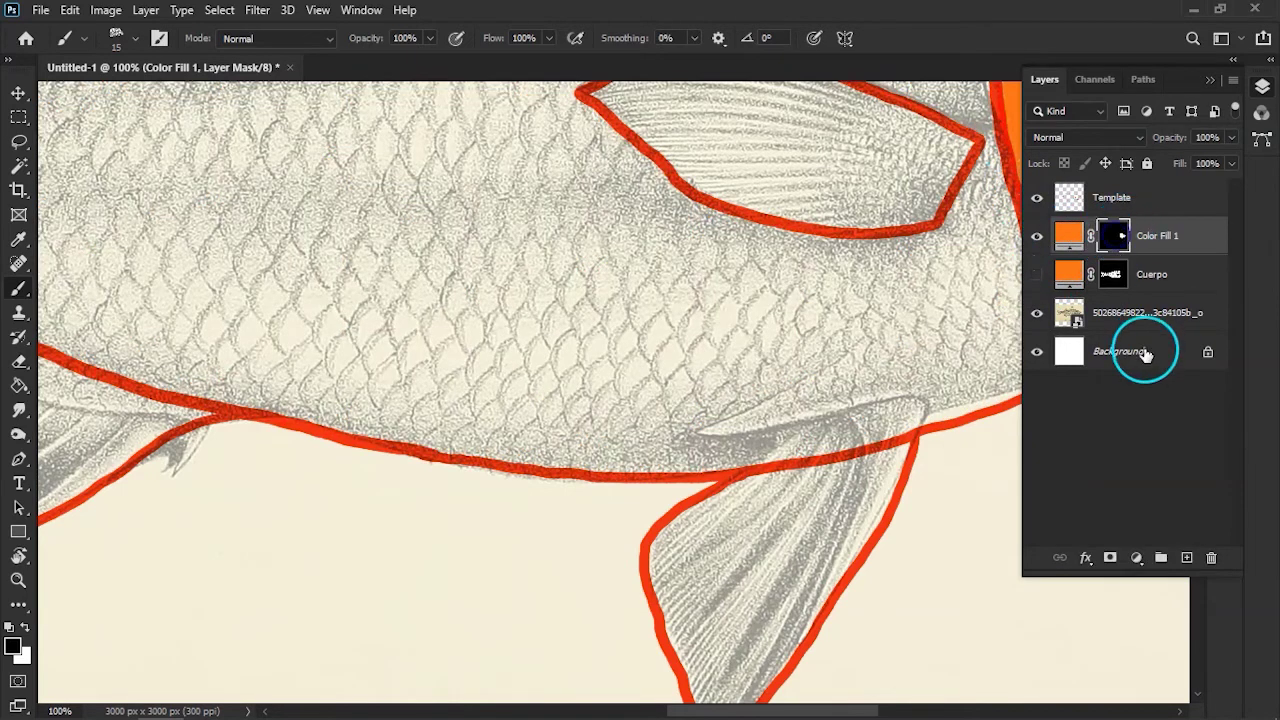
Rename the Color Fill 1 layer to Cabeza and check its orange fill colour
double_click(1166, 236)
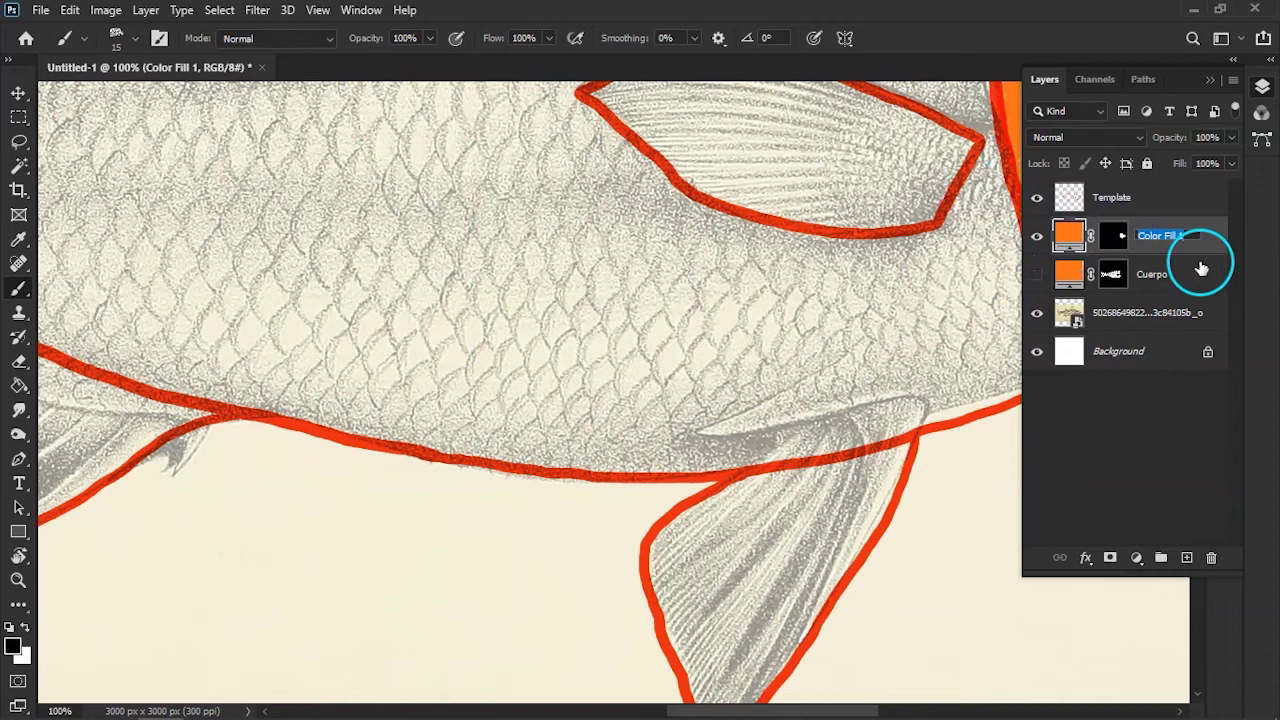
text(Cabeza)
key(Return)
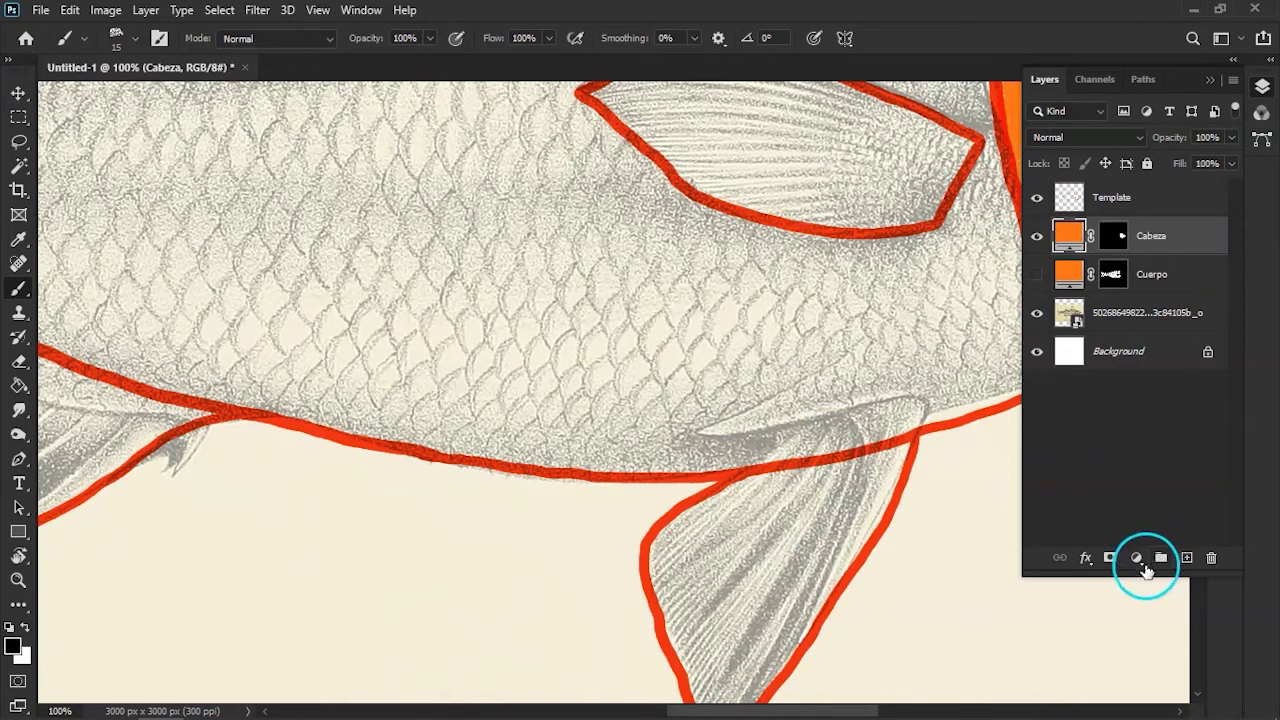
click(1137, 558)
click(1160, 238)
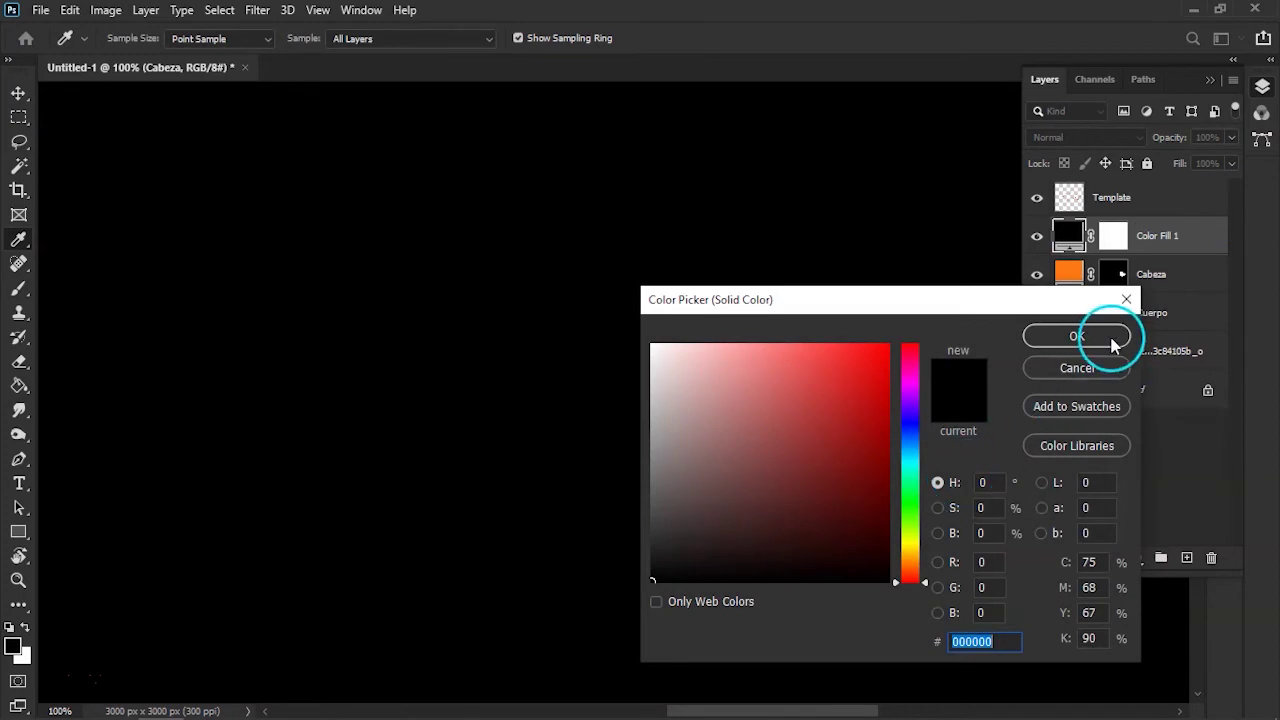
click(1090, 368)
double_click(1072, 245)
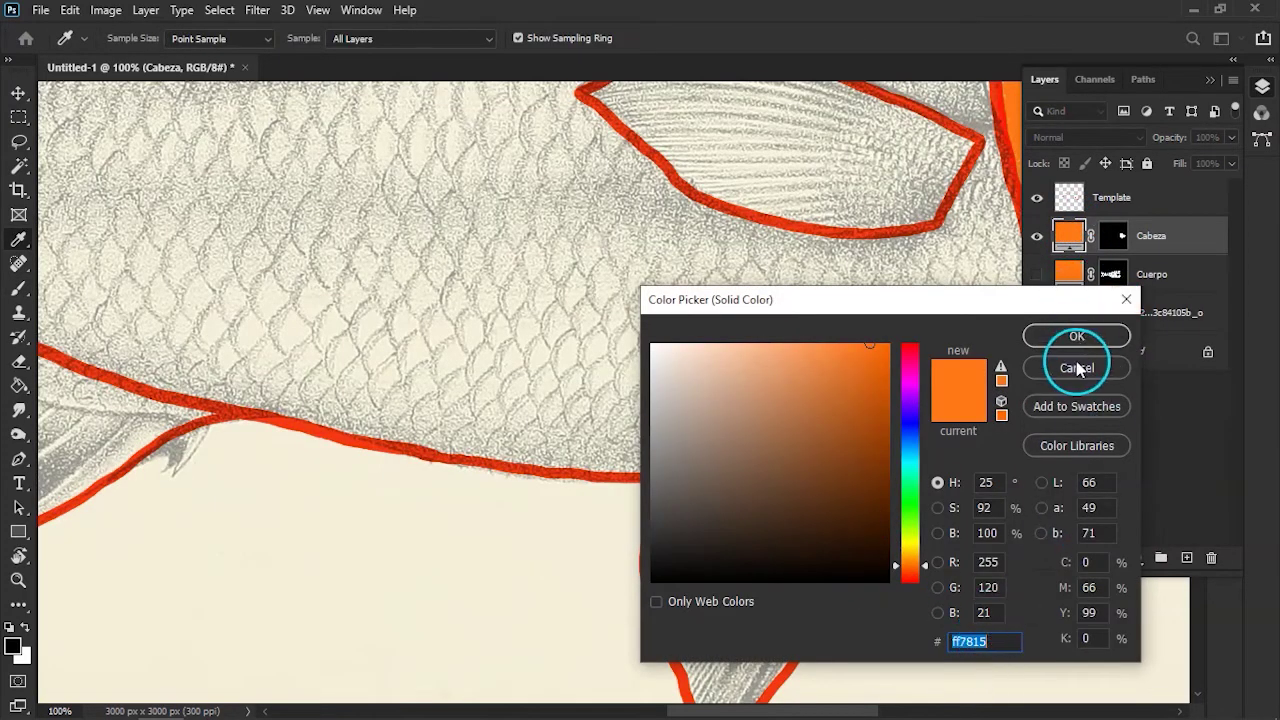
click(1077, 366)
Add a new ff7815 orange Solid Color fill layer and invert its mask to black
click(1137, 558)
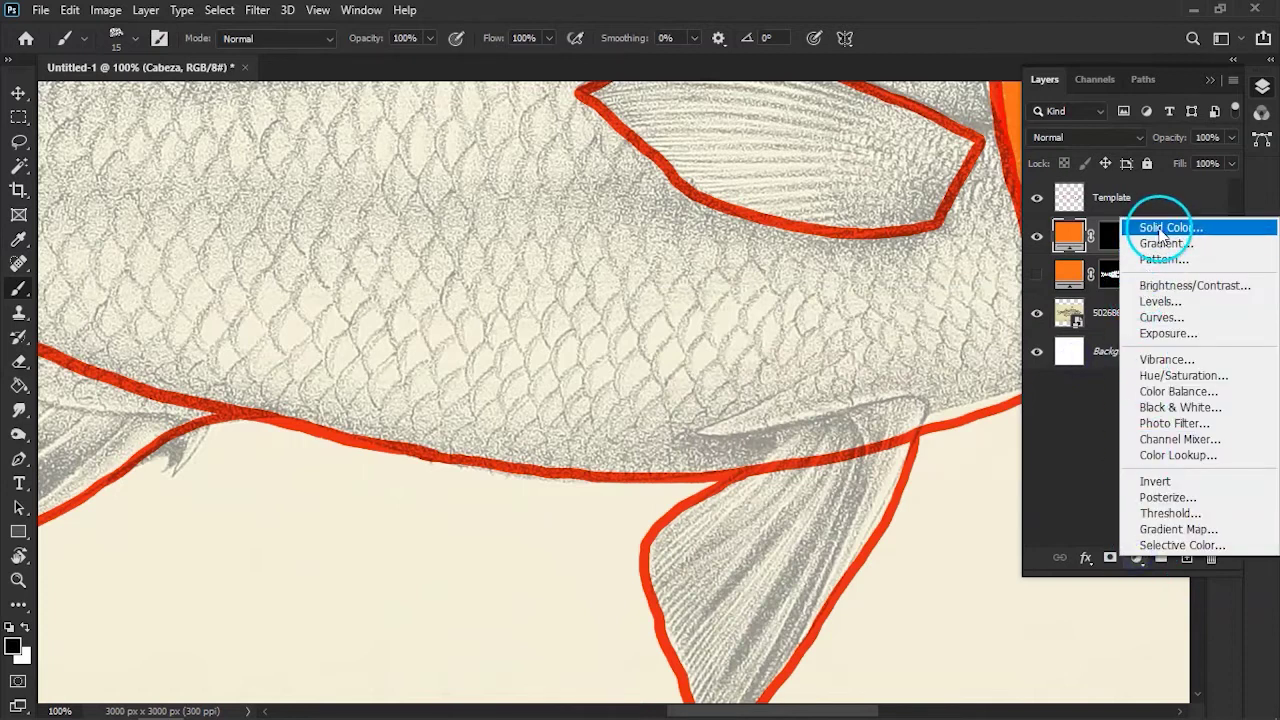
click(1091, 223)
text(ff7815)
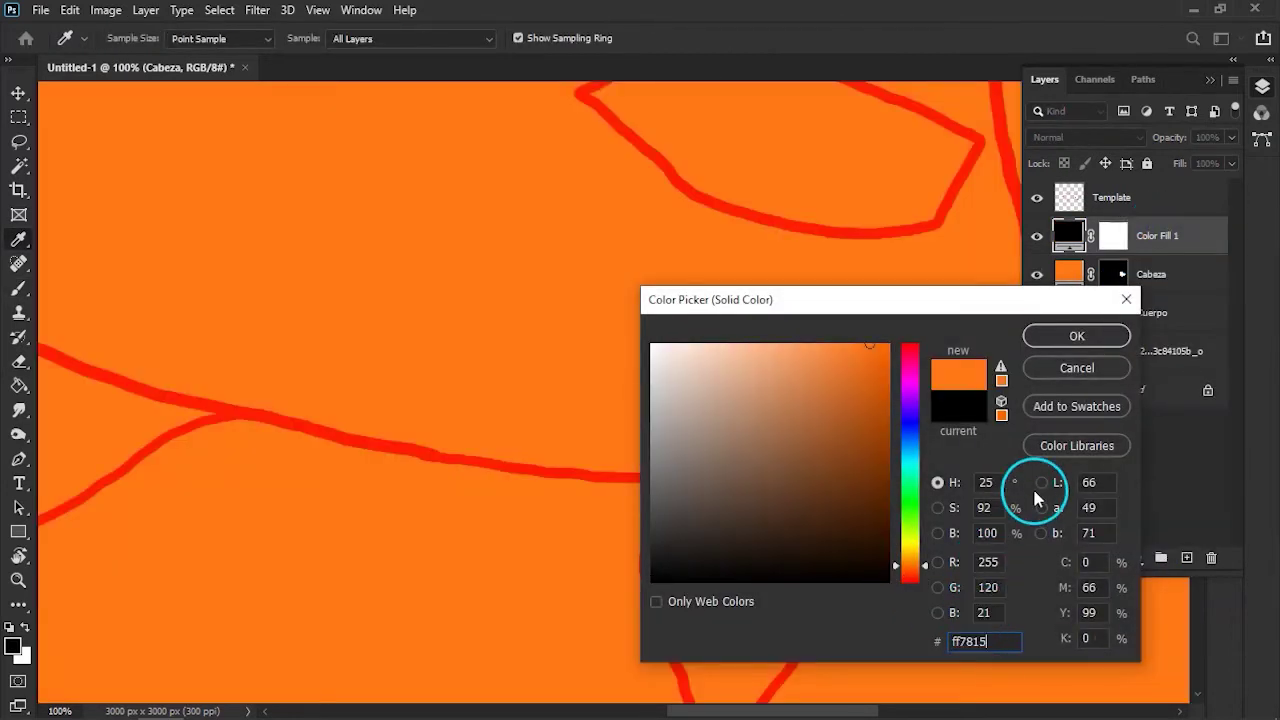
click(1075, 337)
click(1113, 236)
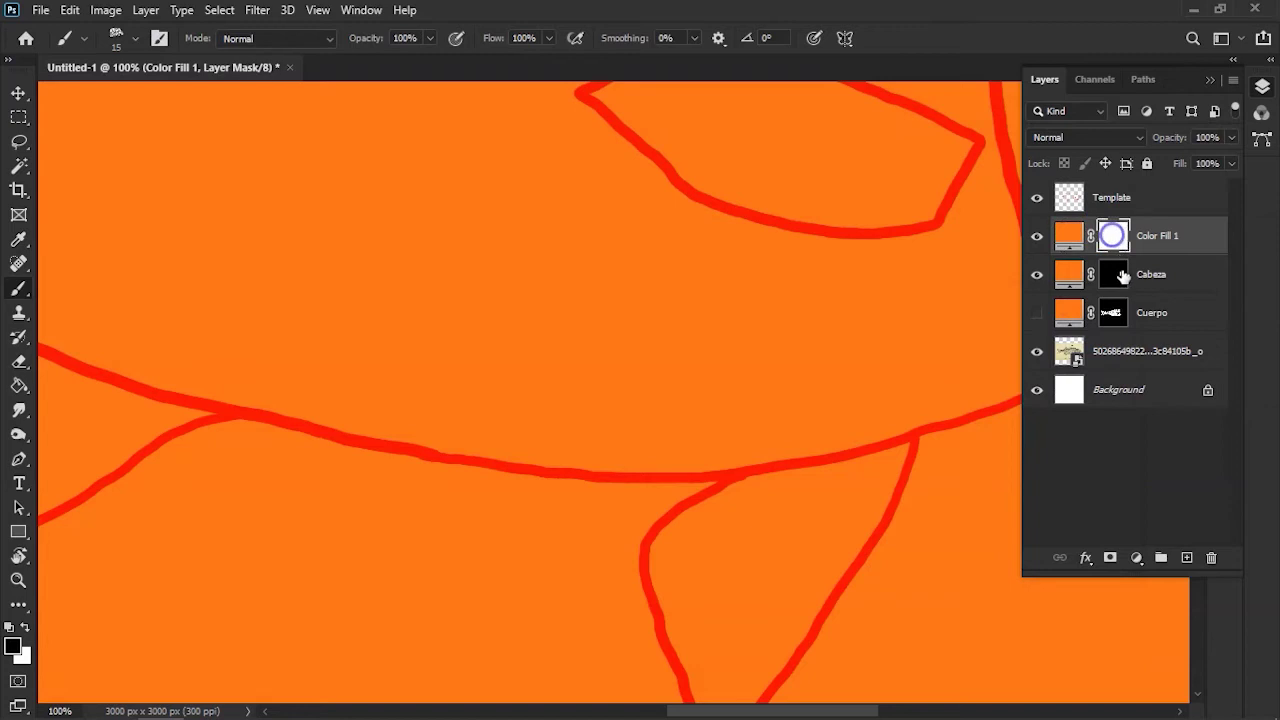
key(ctrl+i)
ctrl+click(1085, 280)
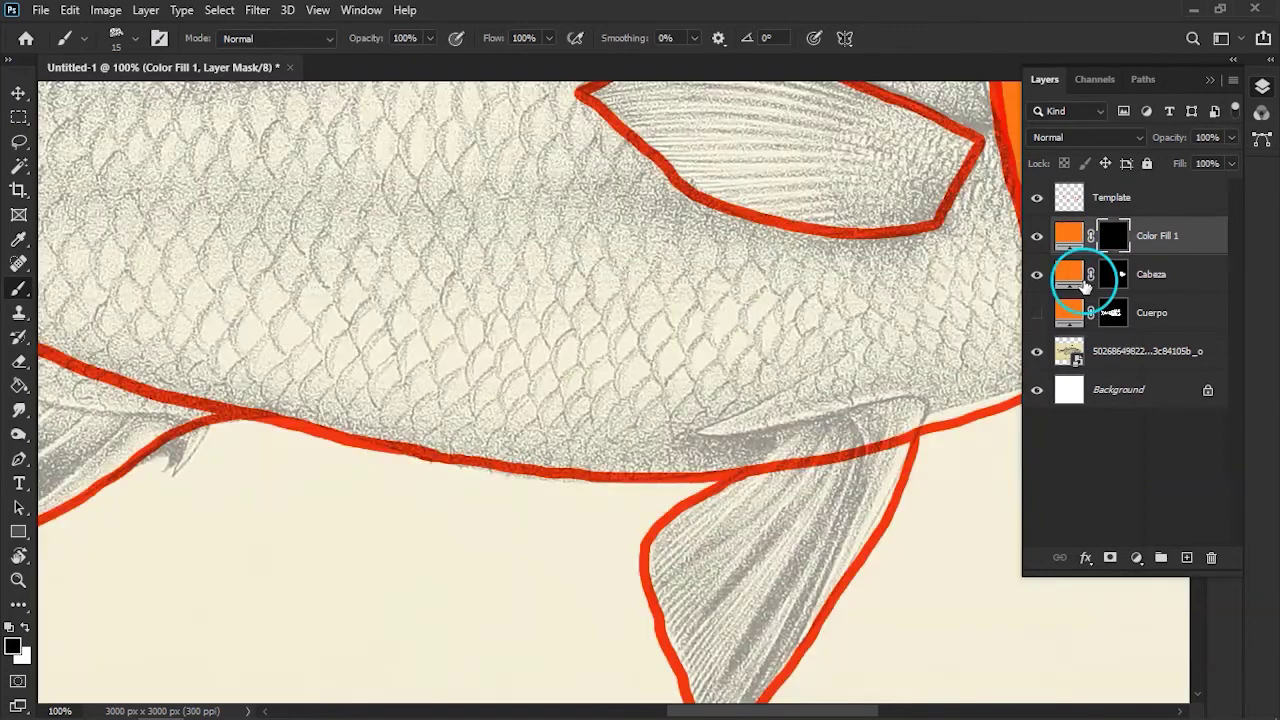
Zoom in on the belly fin and pick a textured 40 px brush for the new fill layer
key(ctrl+minus)
key(ctrl+minus)
key(ctrl+minus)
key(ctrl+minus)
key(ctrl+plus)
key(ctrl+plus)
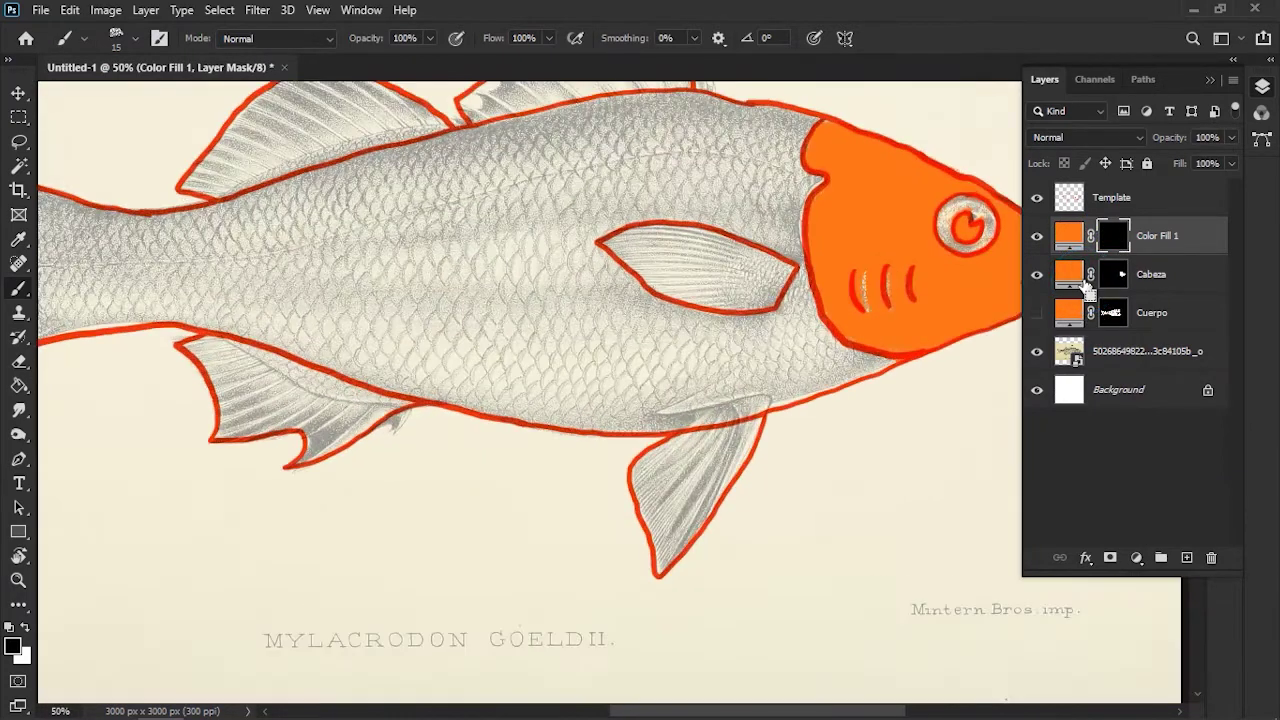
drag(905, 272, 873, 368)
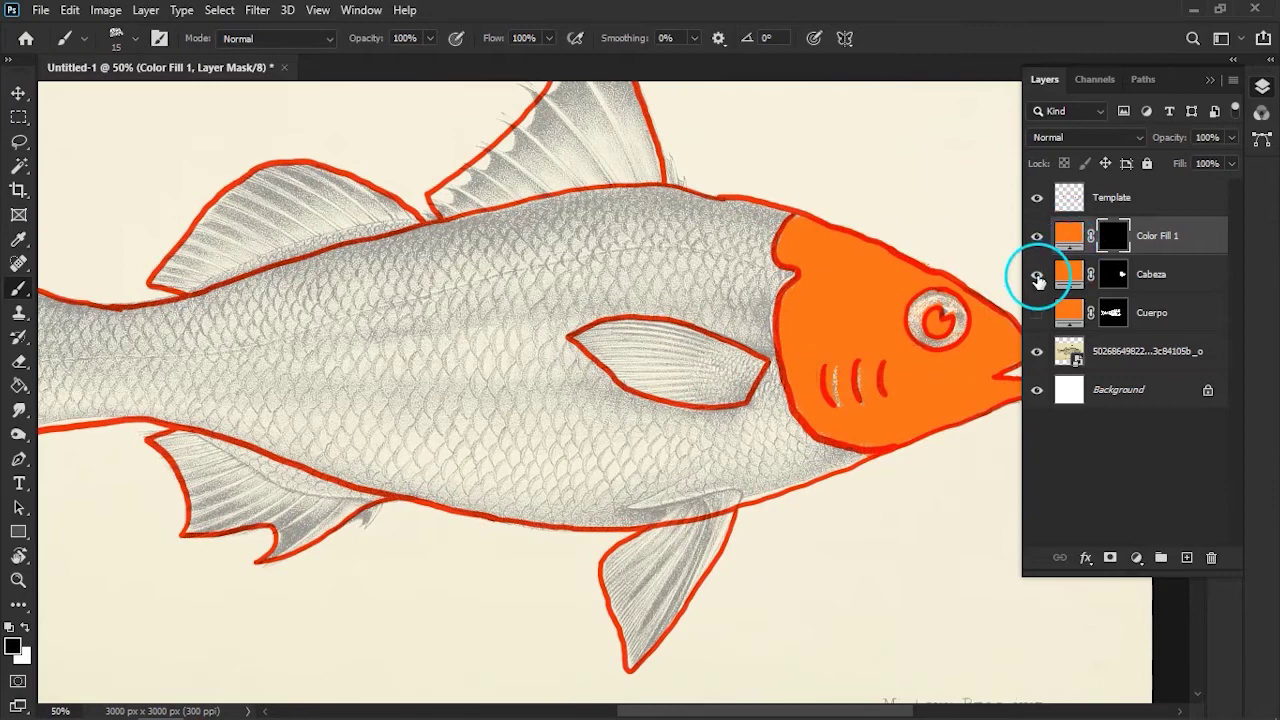
key(ctrl+plus)
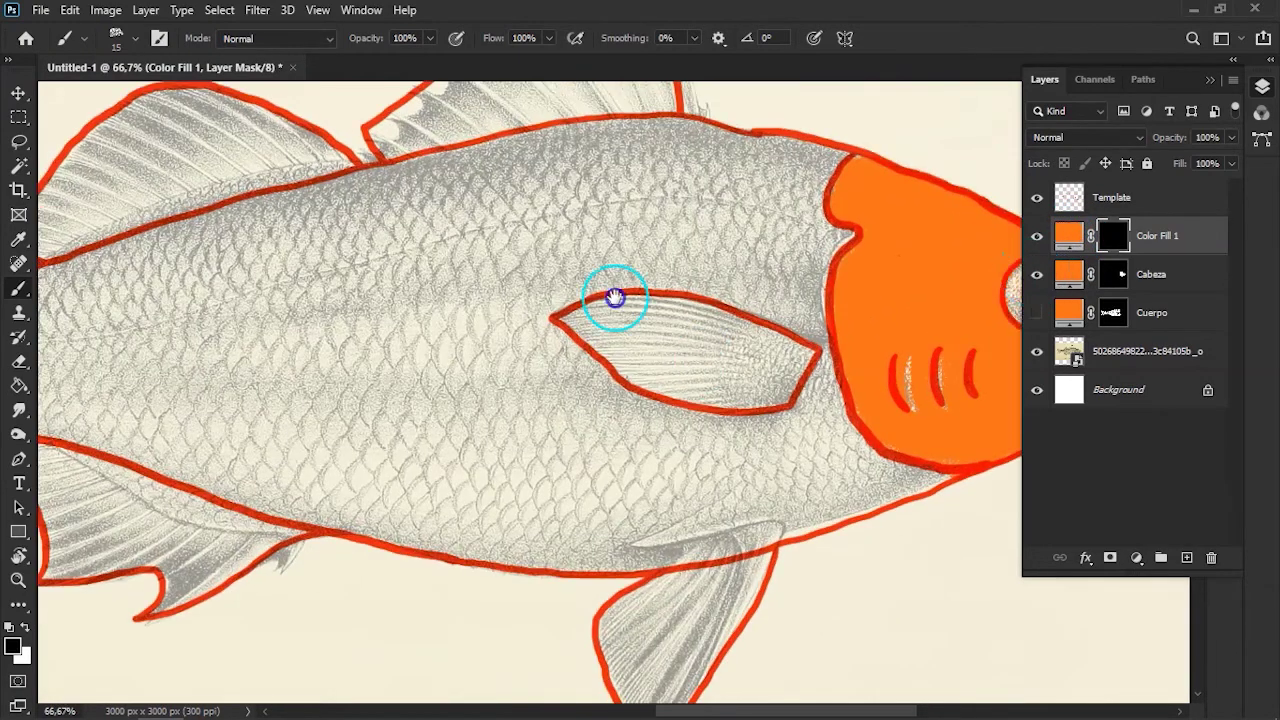
drag(631, 323, 586, 191)
key(ctrl+plus)
key(ctrl+plus)
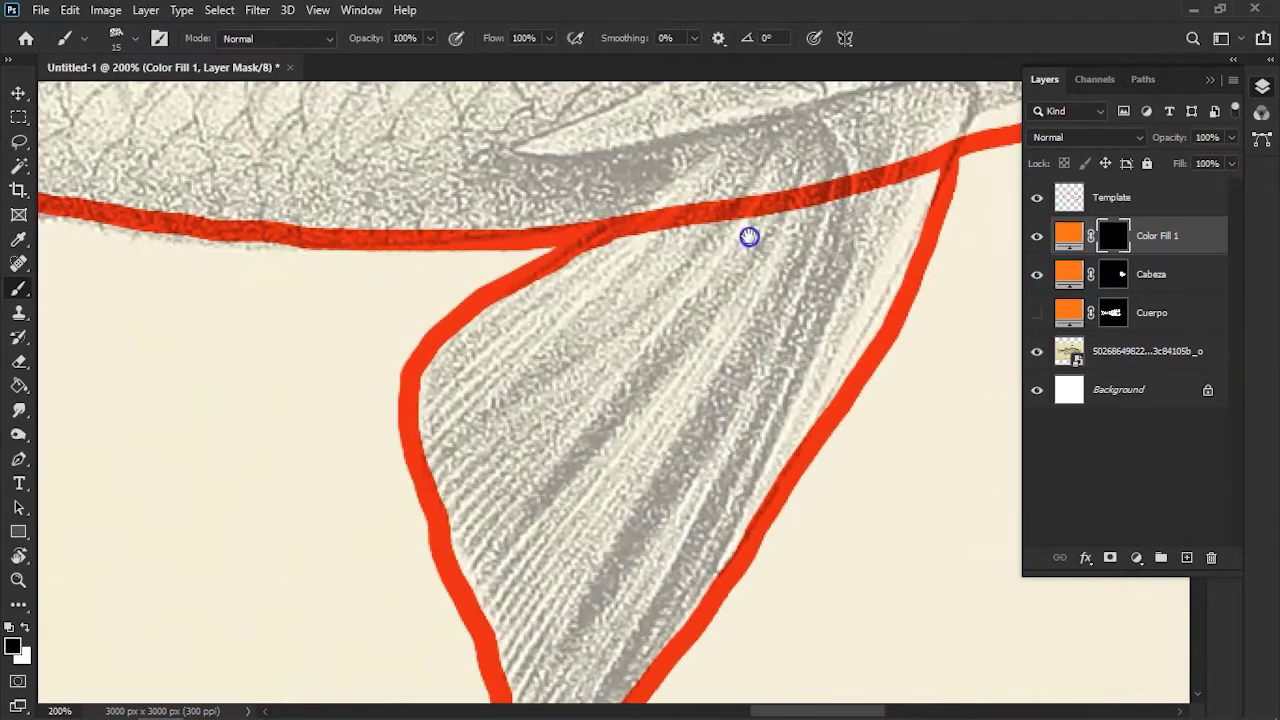
right_click(677, 376)
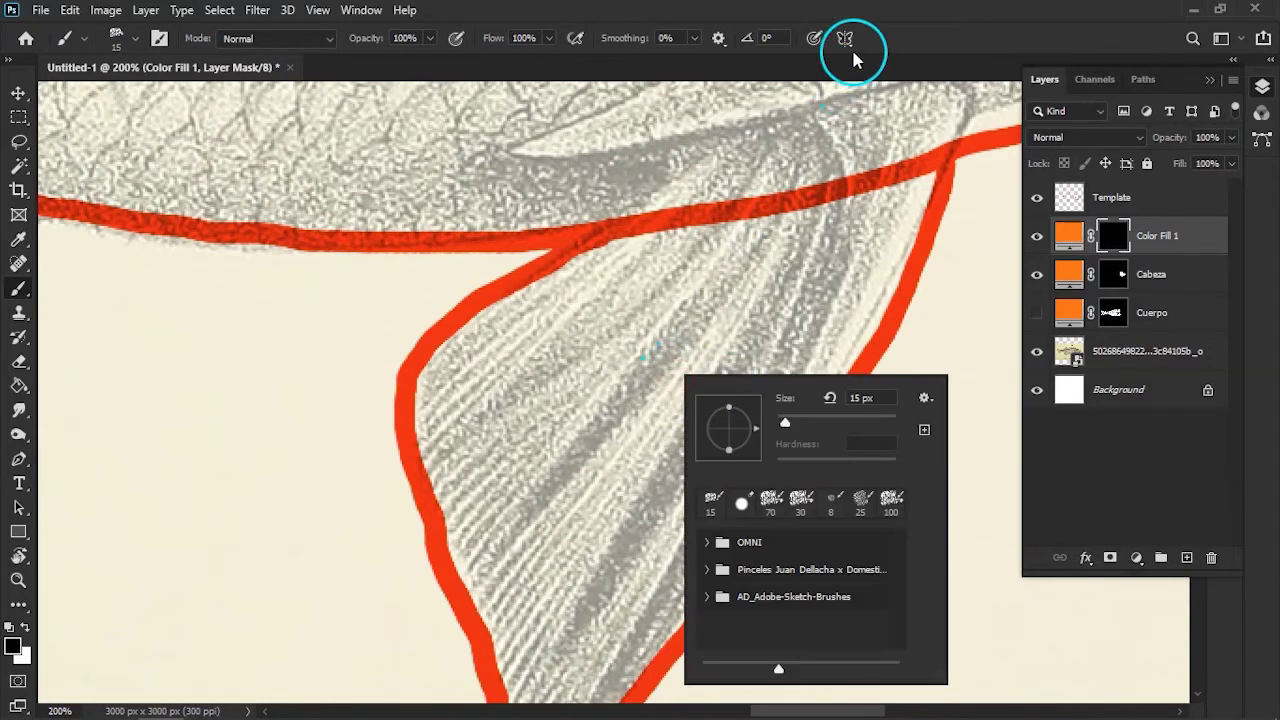
click(846, 66)
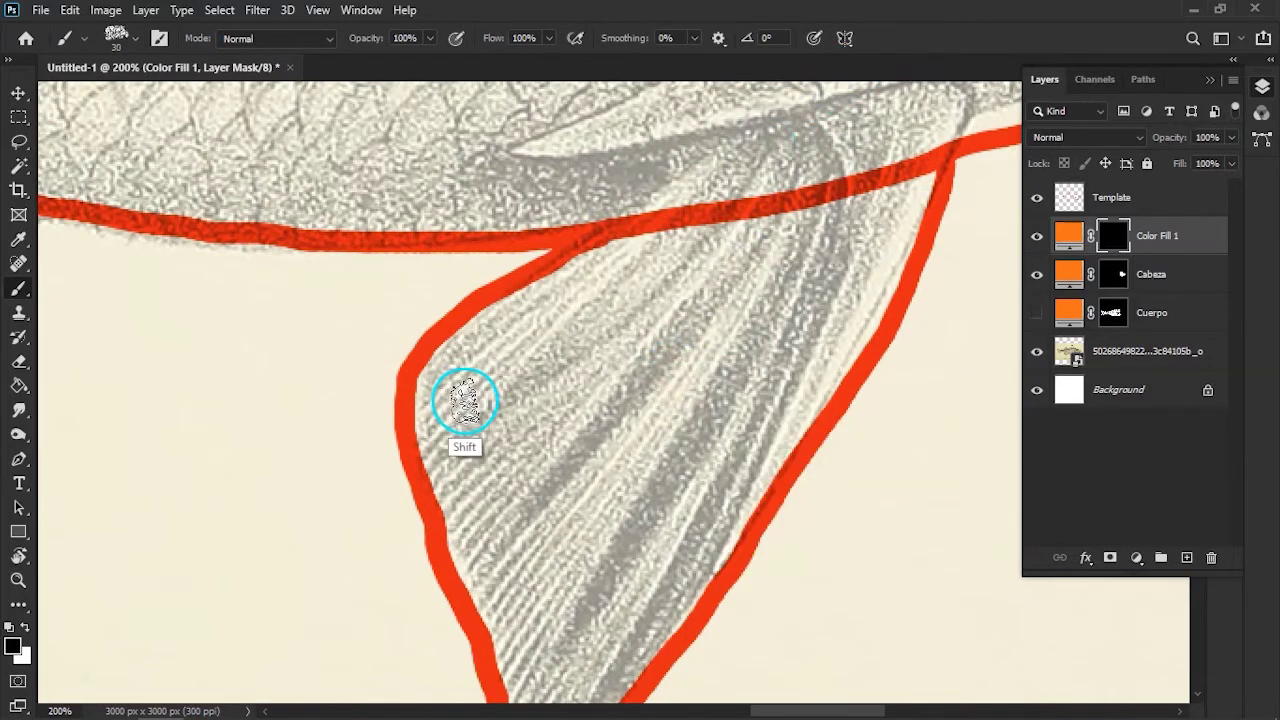
click(1093, 238)
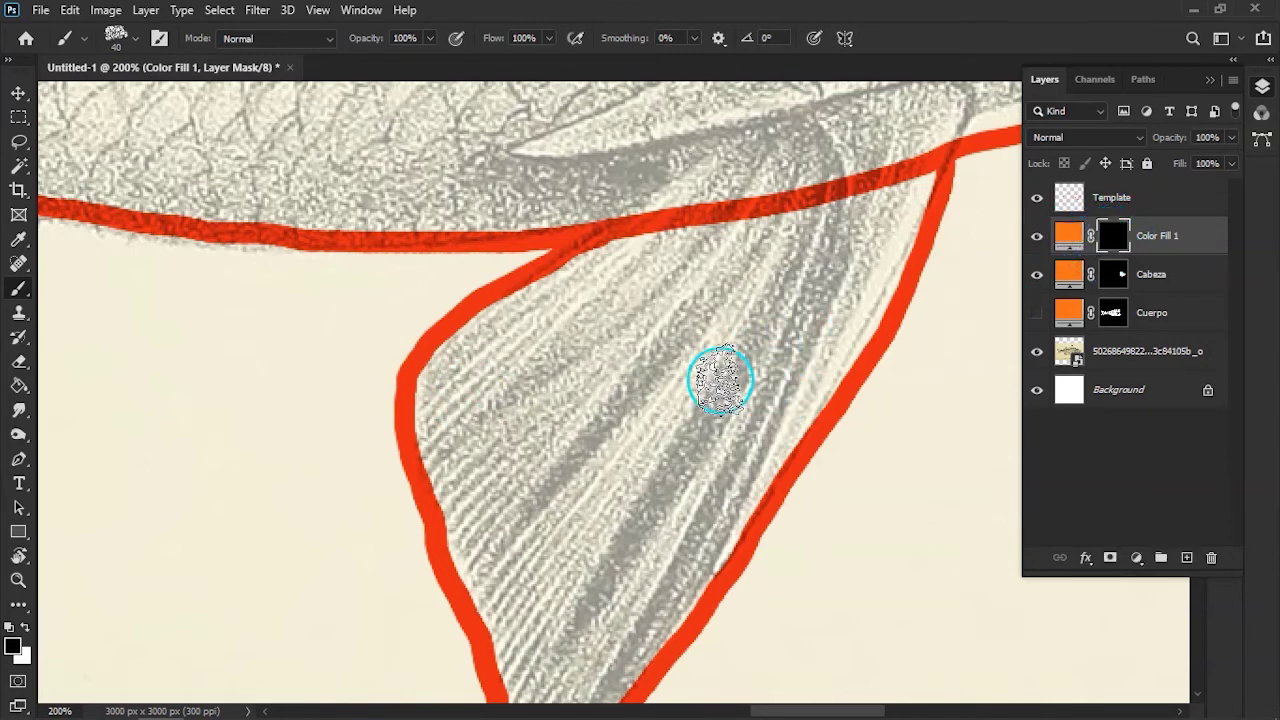
Switch to white paint, test and undo a stroke, then bring up Brush Settings with F5
key(x)
drag(596, 330, 471, 386)
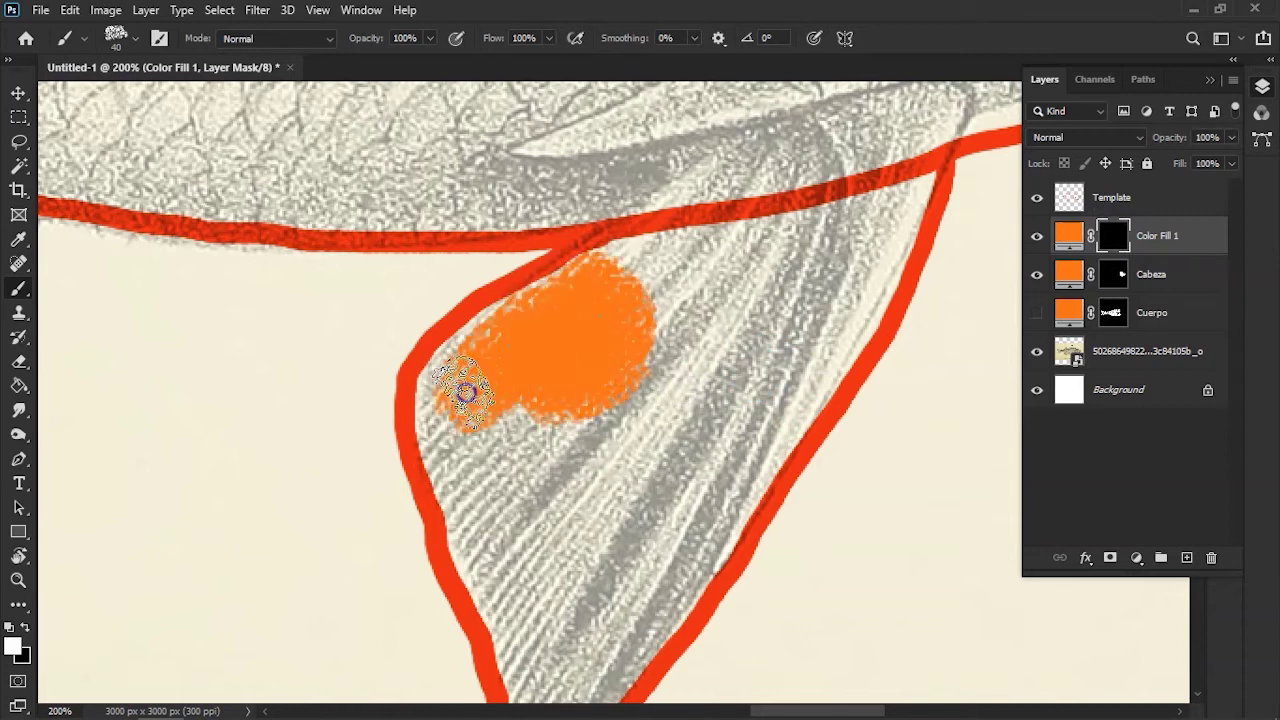
key(ctrl+z)
key(ctrl+minus)
key(ctrl+minus)
key(ctrl+minus)
key(ctrl+minus)
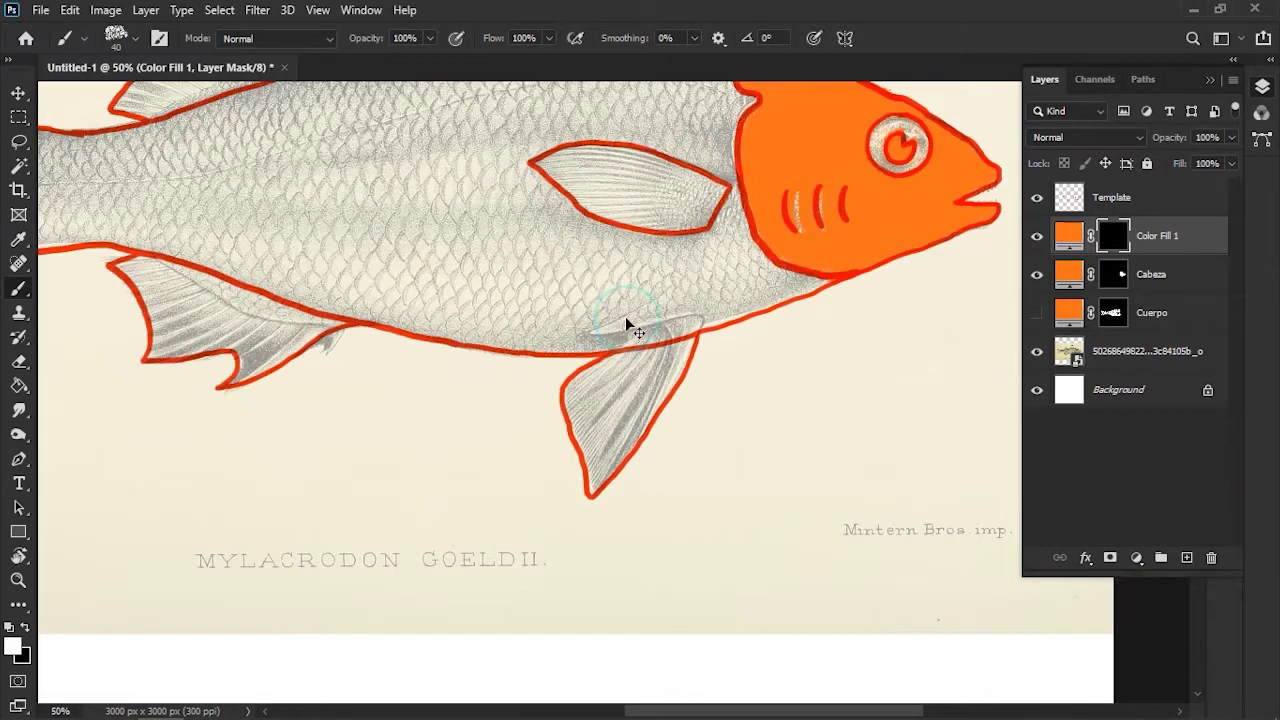
key(ctrl+minus)
key(ctrl+minus)
key(ctrl+plus)
key(ctrl+plus)
key(ctrl+plus)
key(ctrl+plus)
key(ctrl+plus)
mouse_move(636, 330)
mouse_down()
mouse_move(763, 537)
mouse_move(658, 97)
mouse_move(671, 297)
mouse_move(835, 275)
mouse_up()
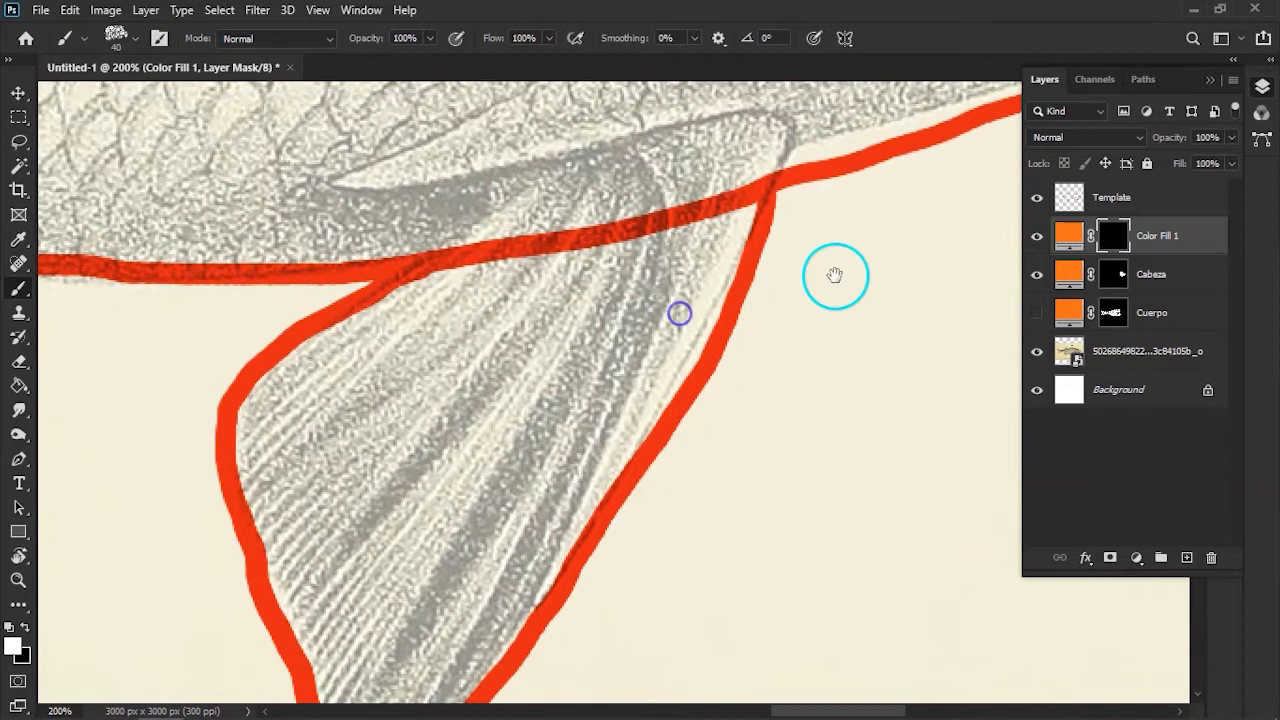
key(F5)
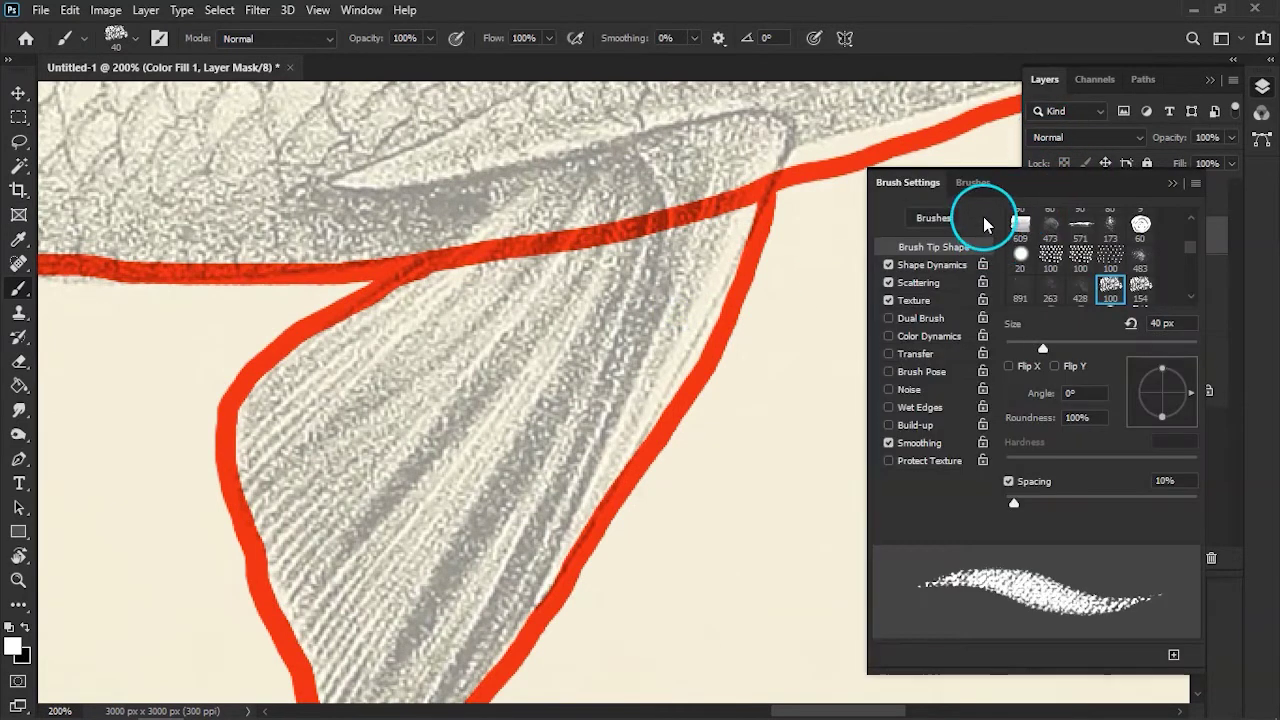
Test the Puntos 2, Texturado 1, MuyTexturado and Esponjoso brushes on the fin, undoing each stroke
click(972, 183)
drag(1203, 366, 1172, 519)
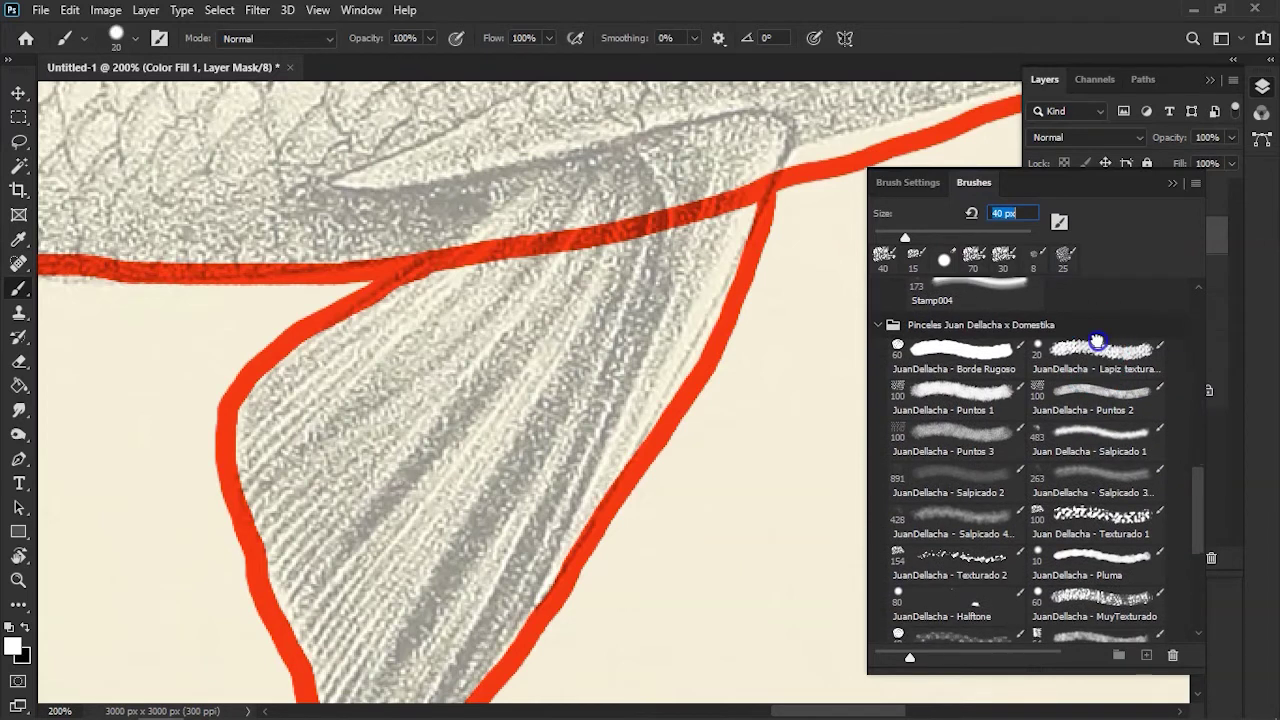
drag(409, 411, 475, 455)
key(ctrl+z)
click(1120, 392)
mouse_move(380, 420)
mouse_down()
mouse_move(429, 449)
mouse_move(617, 379)
mouse_up()
key(ctrl+z)
click(1120, 515)
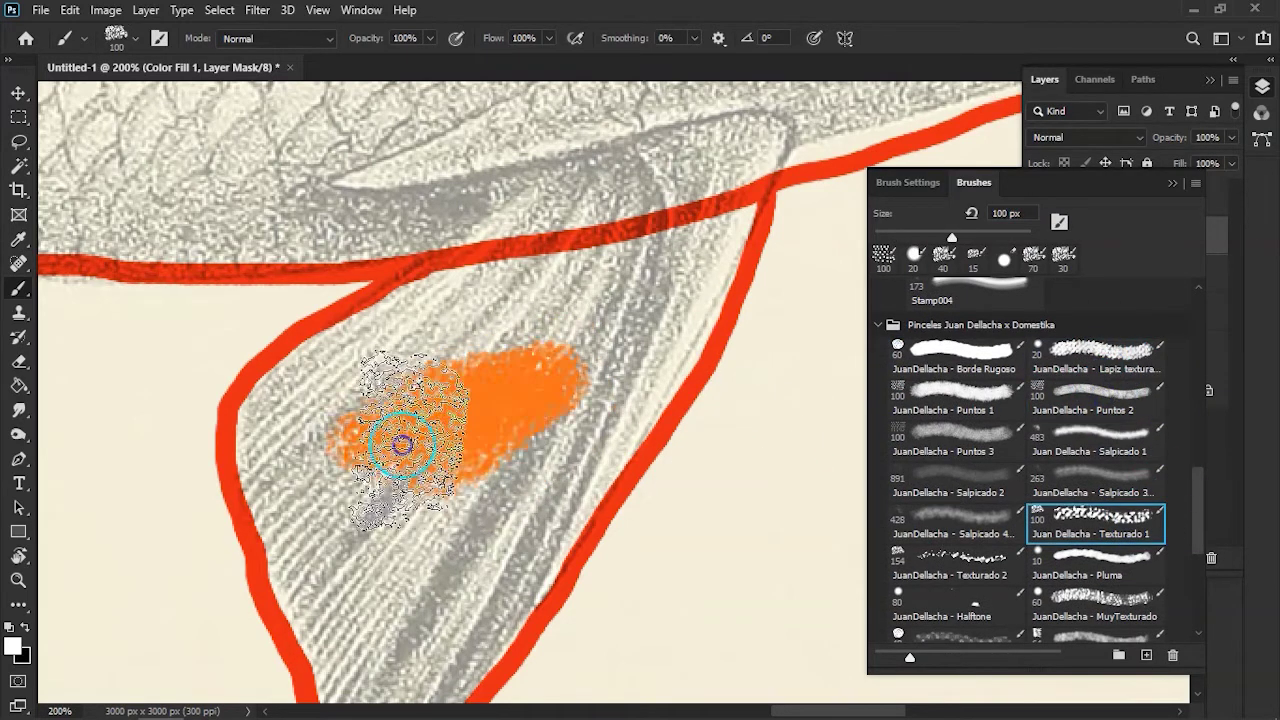
key(ctrl+z)
drag(1199, 500, 1195, 563)
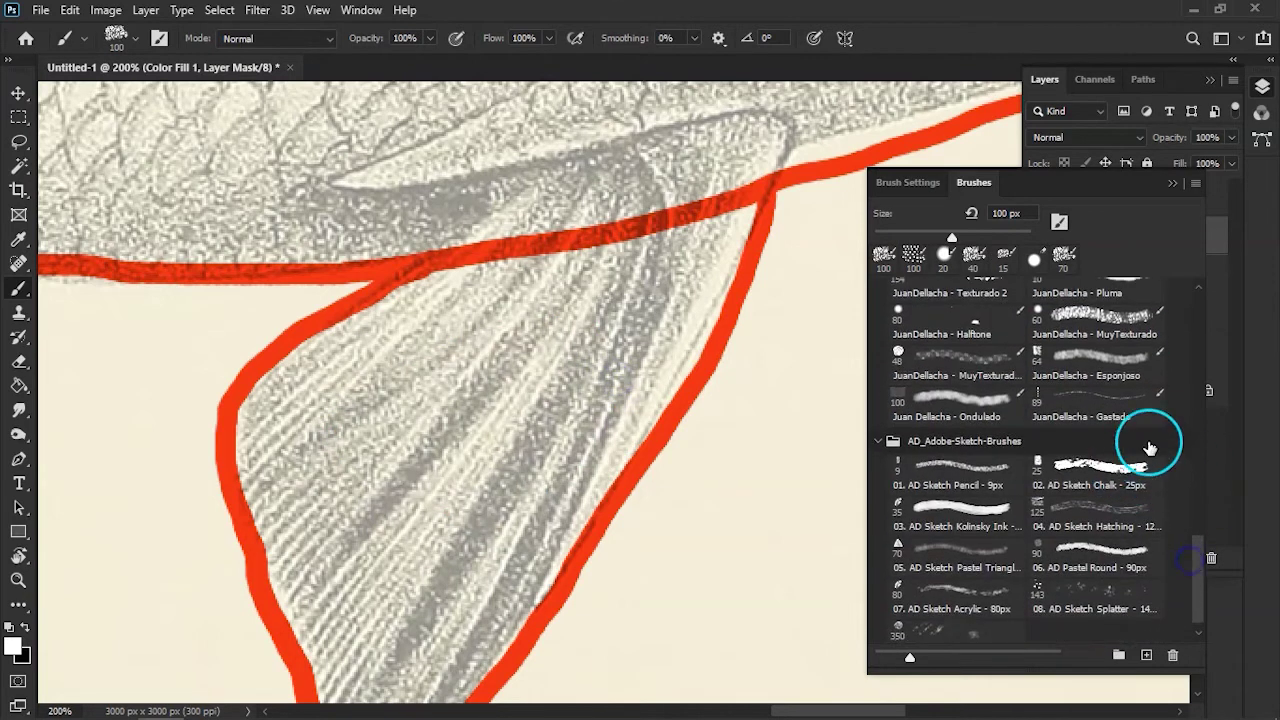
drag(389, 419, 528, 491)
key(ctrl+z)
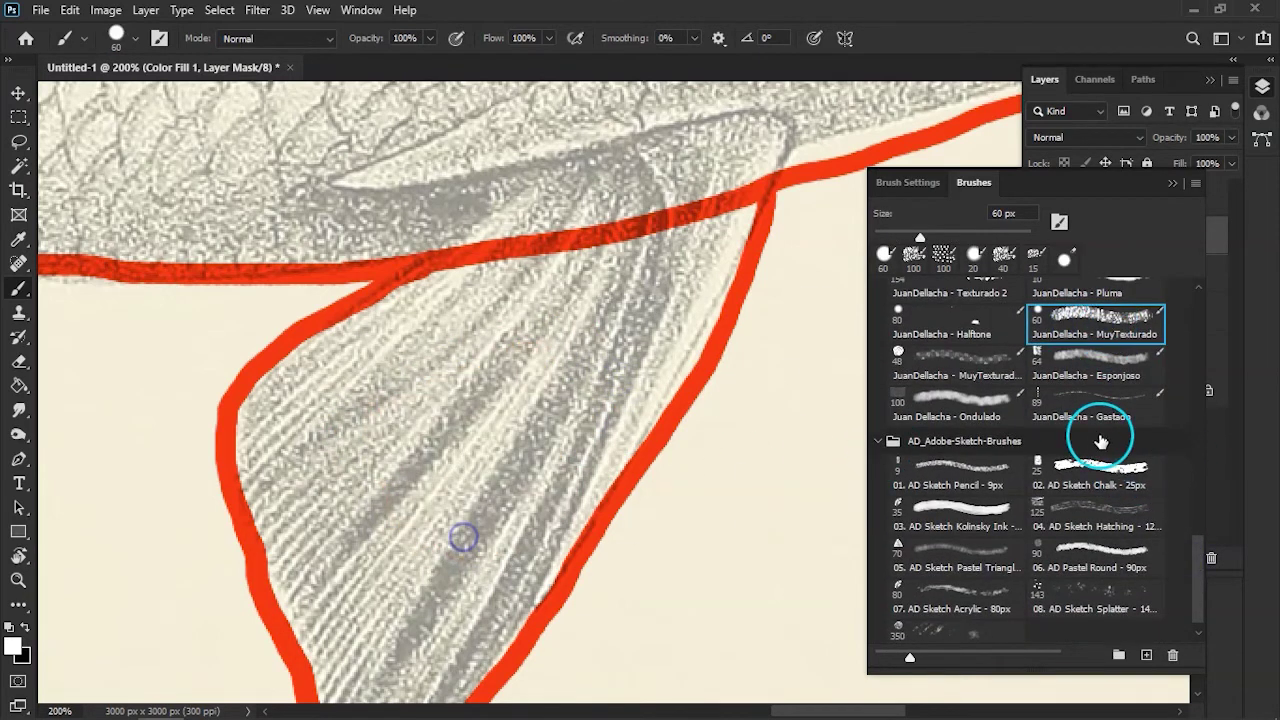
drag(374, 451, 466, 536)
key(ctrl+z)
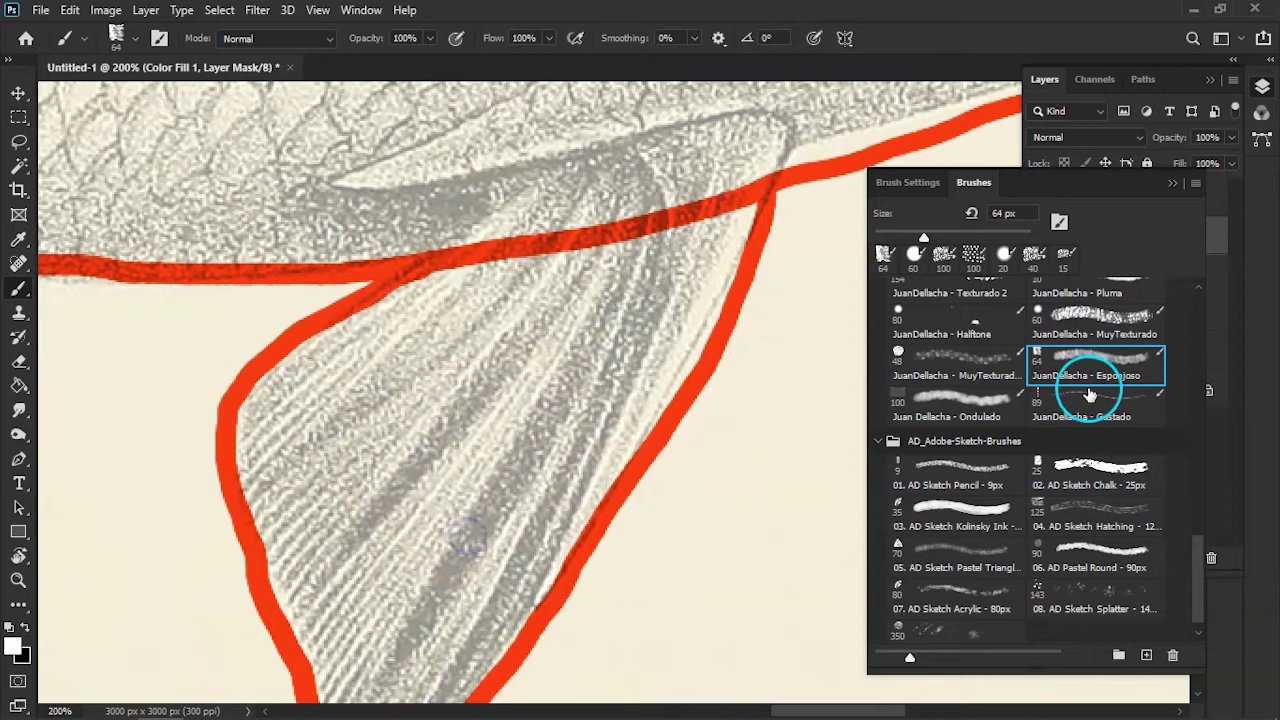
mouse_move(392, 410)
mouse_down()
mouse_move(420, 405)
mouse_move(594, 457)
mouse_up()
key(ctrl+z)
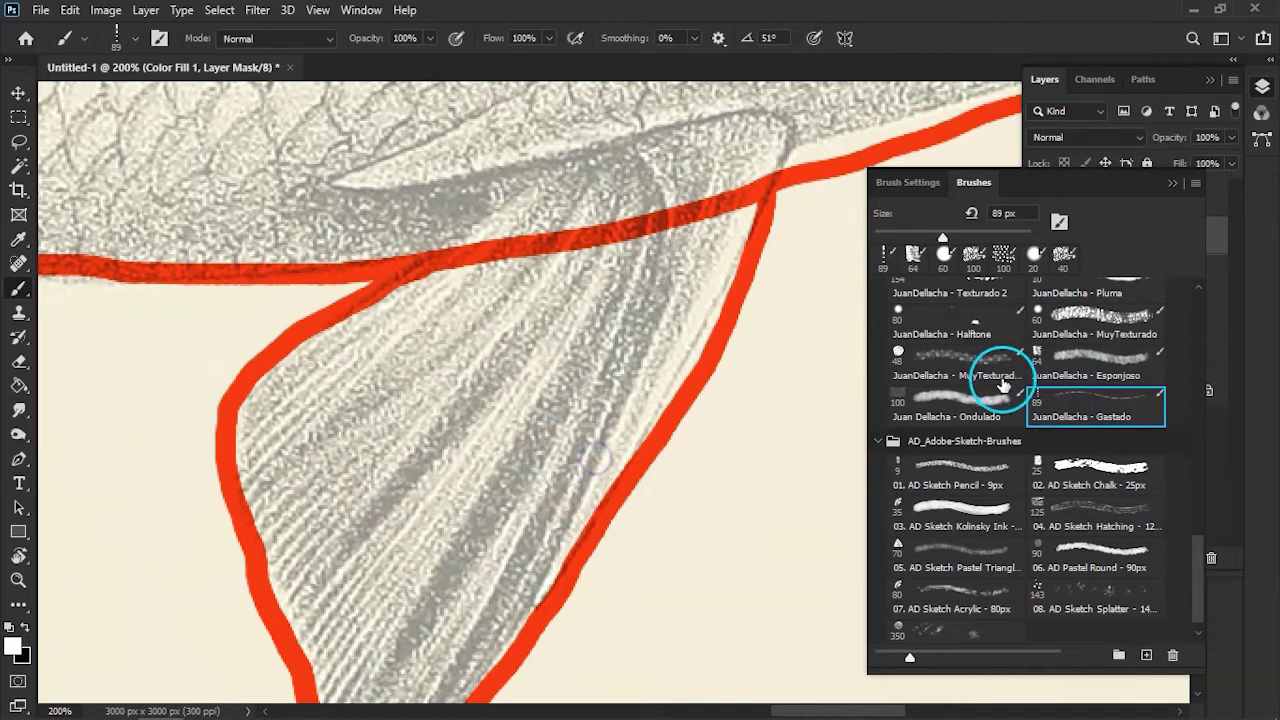
Test the Ondulado, AD Sketch Pencil, AD Pastel Round, splatter, Acrylic and 48 px textured brushes, undoing each
click(955, 405)
drag(465, 415, 500, 408)
key(ctrl+z)
drag(245, 460, 820, 232)
key(ctrl+z)
click(955, 478)
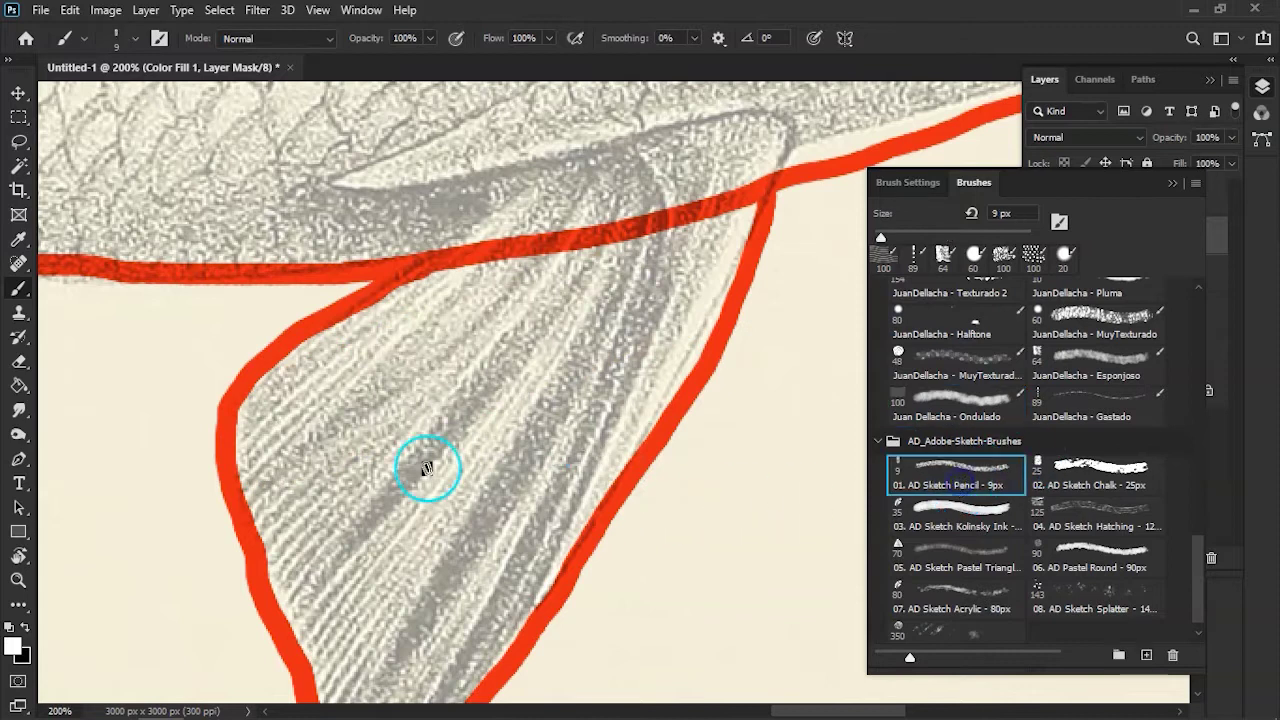
key(ctrl+z)
click(1095, 555)
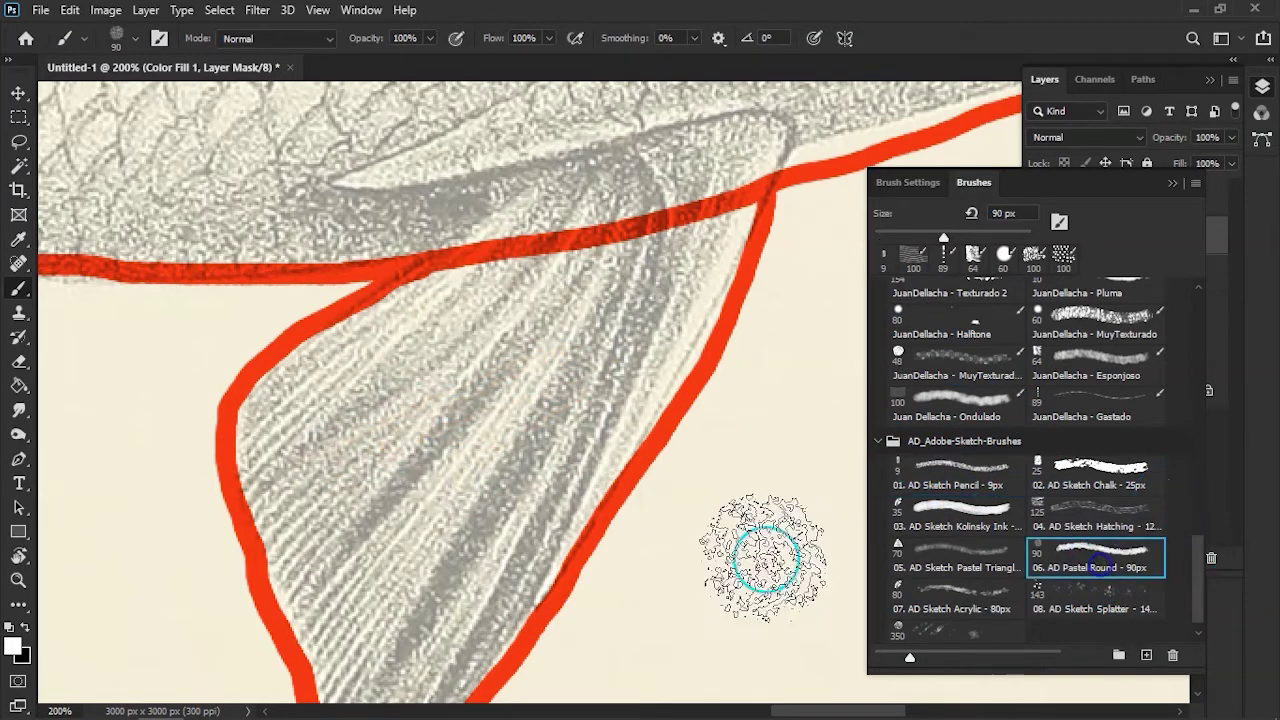
drag(400, 500, 585, 385)
key(ctrl+z)
click(1090, 605)
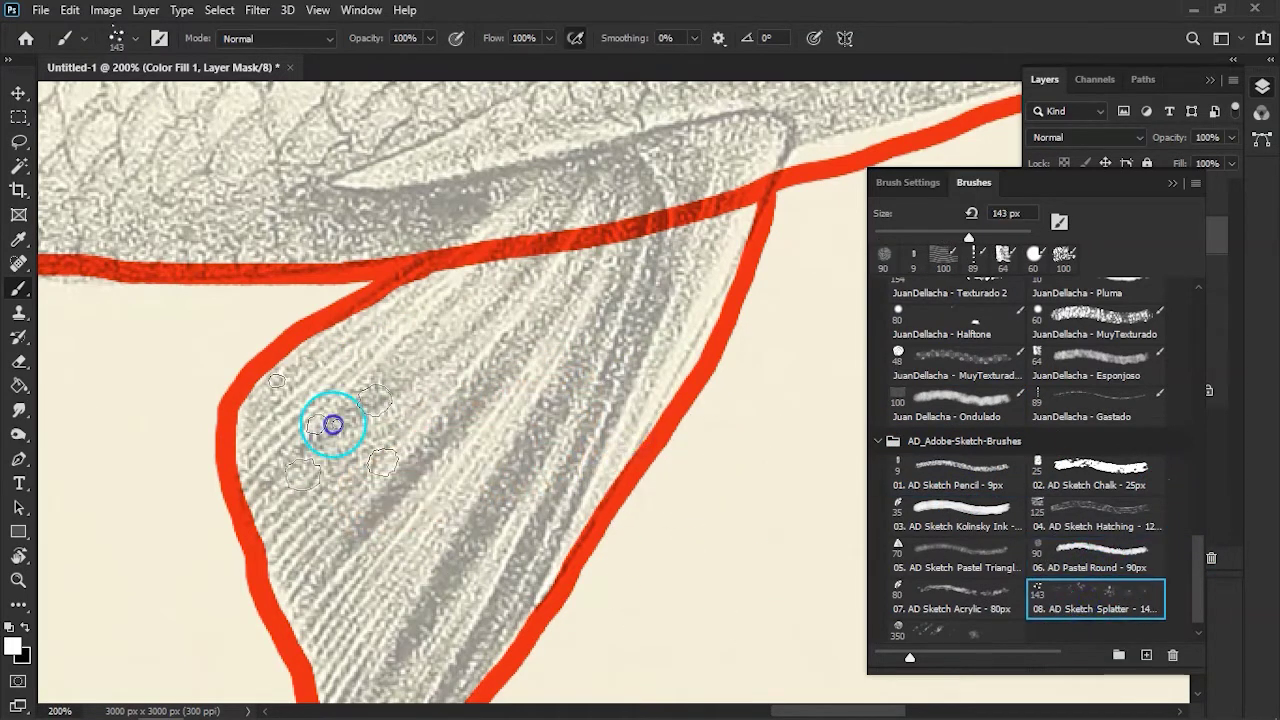
drag(277, 454, 651, 514)
key(ctrl+z)
click(983, 597)
mouse_move(444, 525)
mouse_down()
mouse_move(363, 477)
mouse_move(586, 423)
mouse_up()
key(ctrl+z)
click(985, 390)
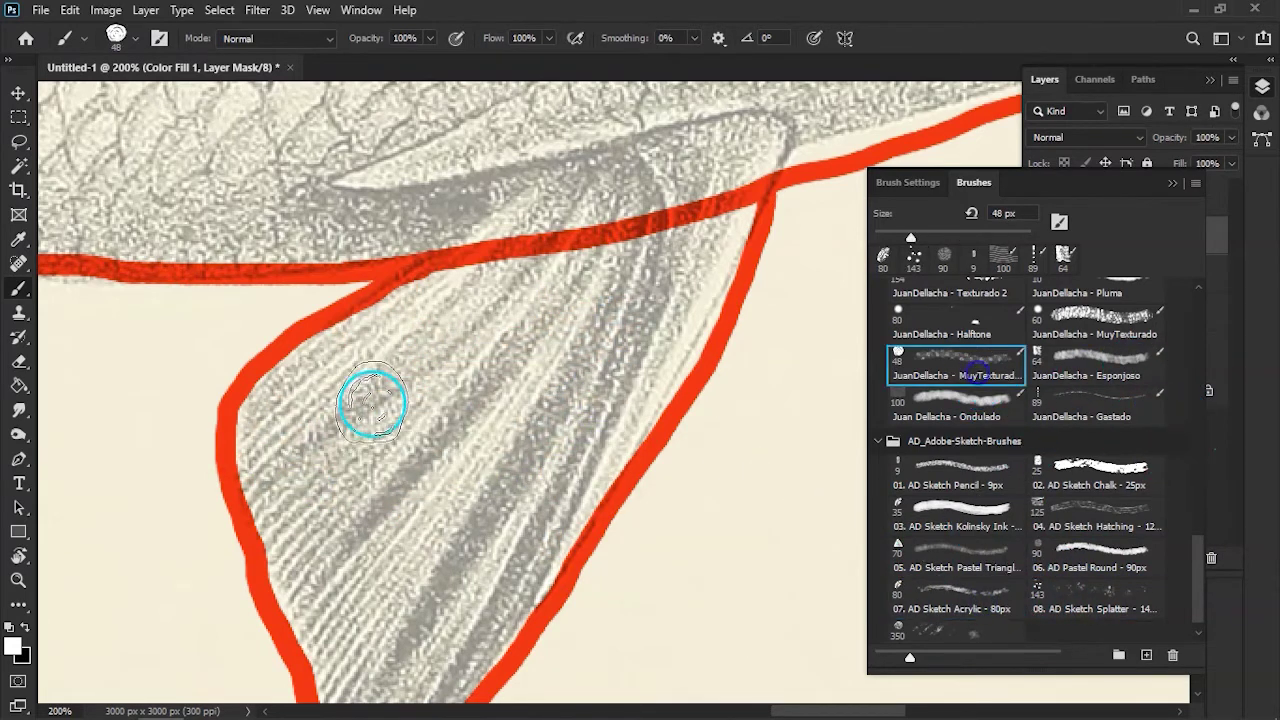
drag(386, 400, 494, 477)
key(ctrl+z)
Test the Stamp003, oil flat, impressionist and Puntitos brushes on the fin, undoing each stroke
scroll(1200, 468, up, 2)
scroll(1200, 468, up, 5)
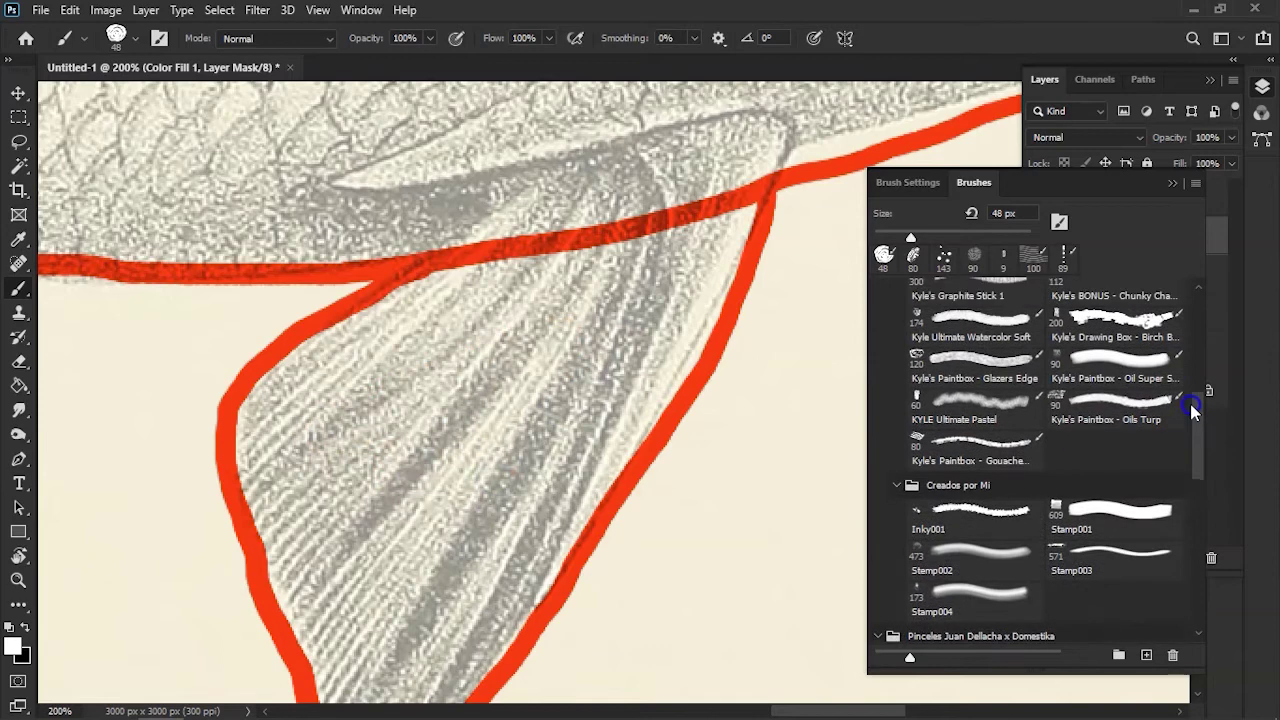
click(1114, 550)
drag(471, 486, 514, 309)
key(ctrl+z)
drag(757, 430, 500, 668)
key(ctrl+z)
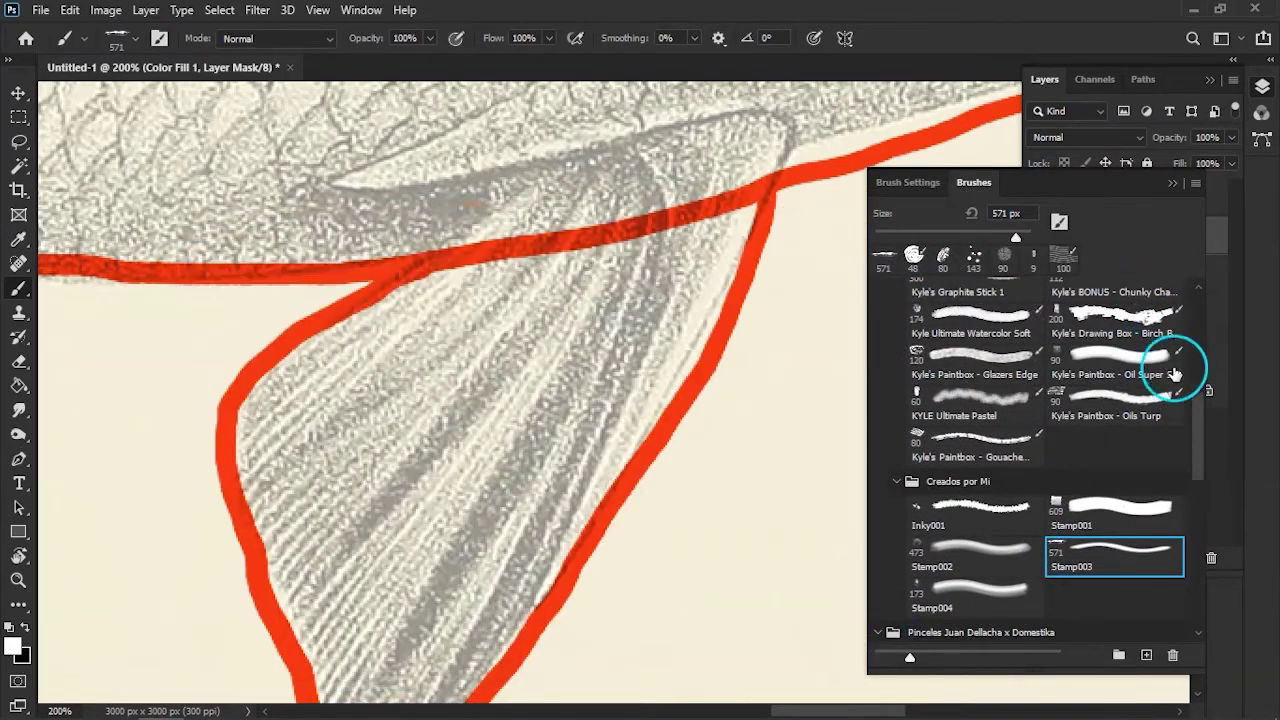
drag(1200, 405, 1205, 350)
click(1117, 379)
drag(643, 357, 414, 549)
key(ctrl+z)
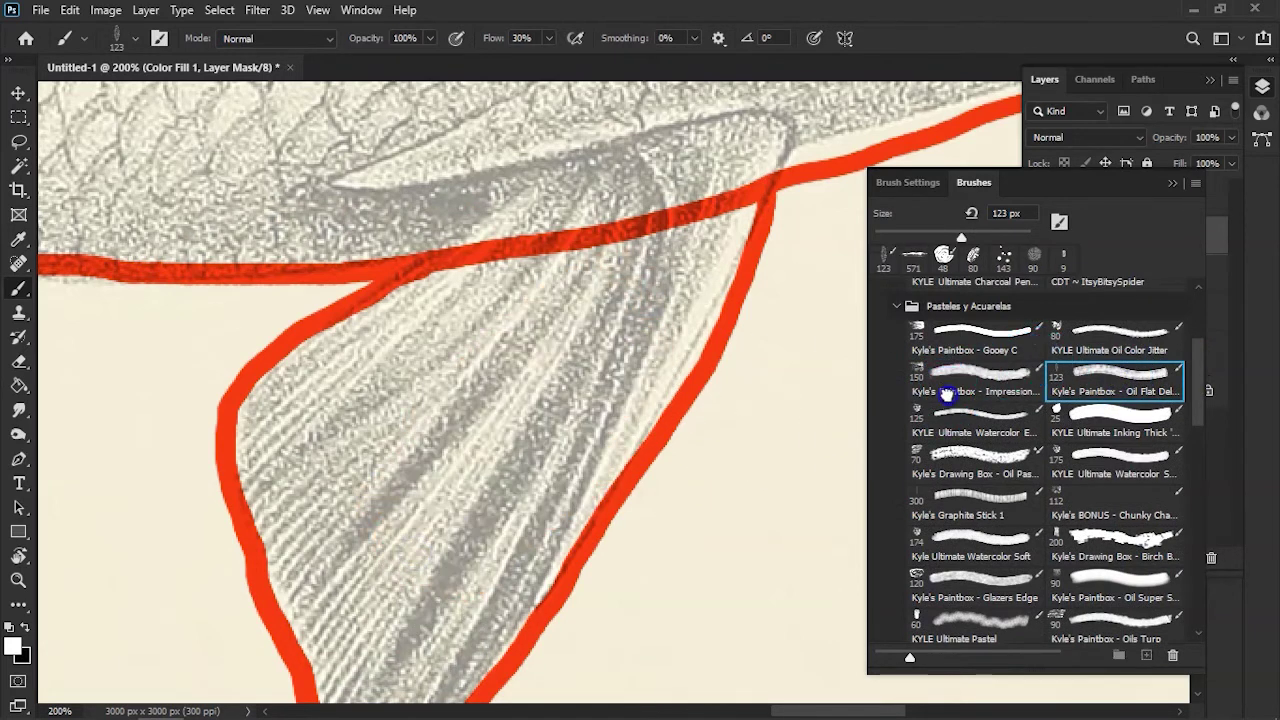
click(946, 395)
drag(670, 300, 294, 540)
key(ctrl+z)
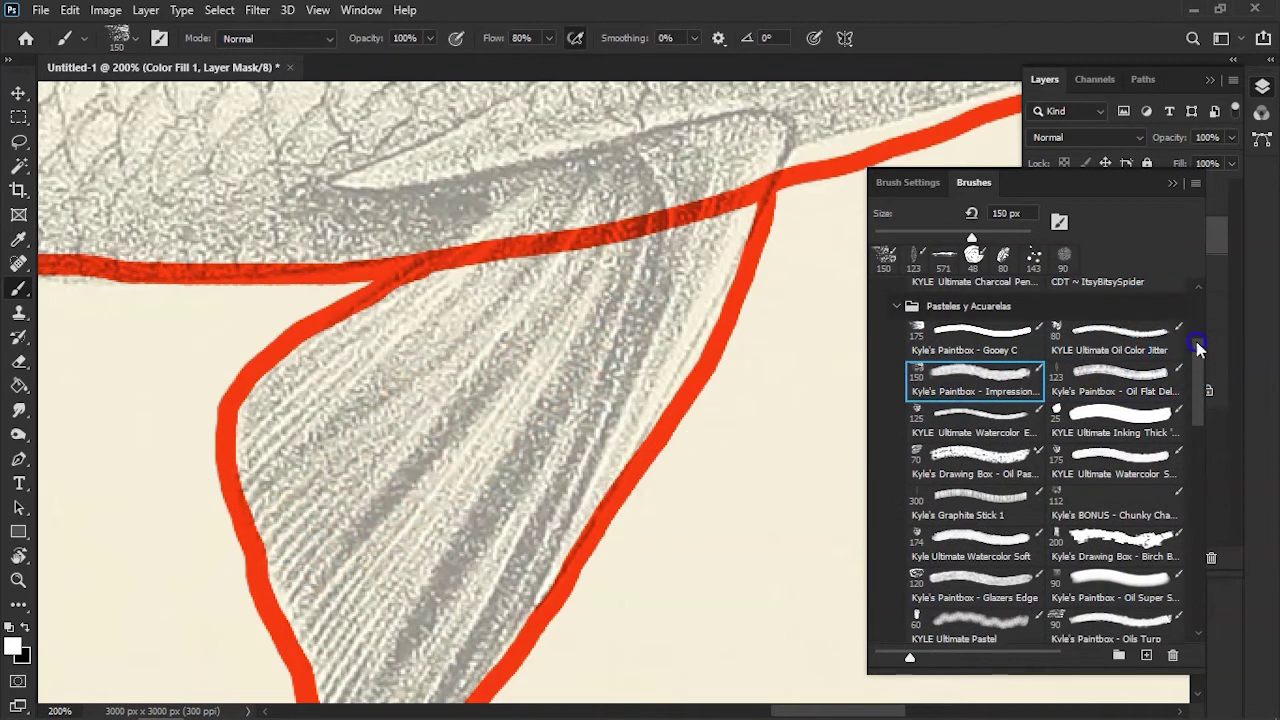
drag(1199, 347, 1200, 318)
click(1115, 383)
drag(500, 343, 282, 543)
key(ctrl+z)
Test pencil-texture, Salpicado 1, Texturado 1, thin 10 px and Gooey C brushes, undoing each stroke
drag(1193, 385, 1190, 524)
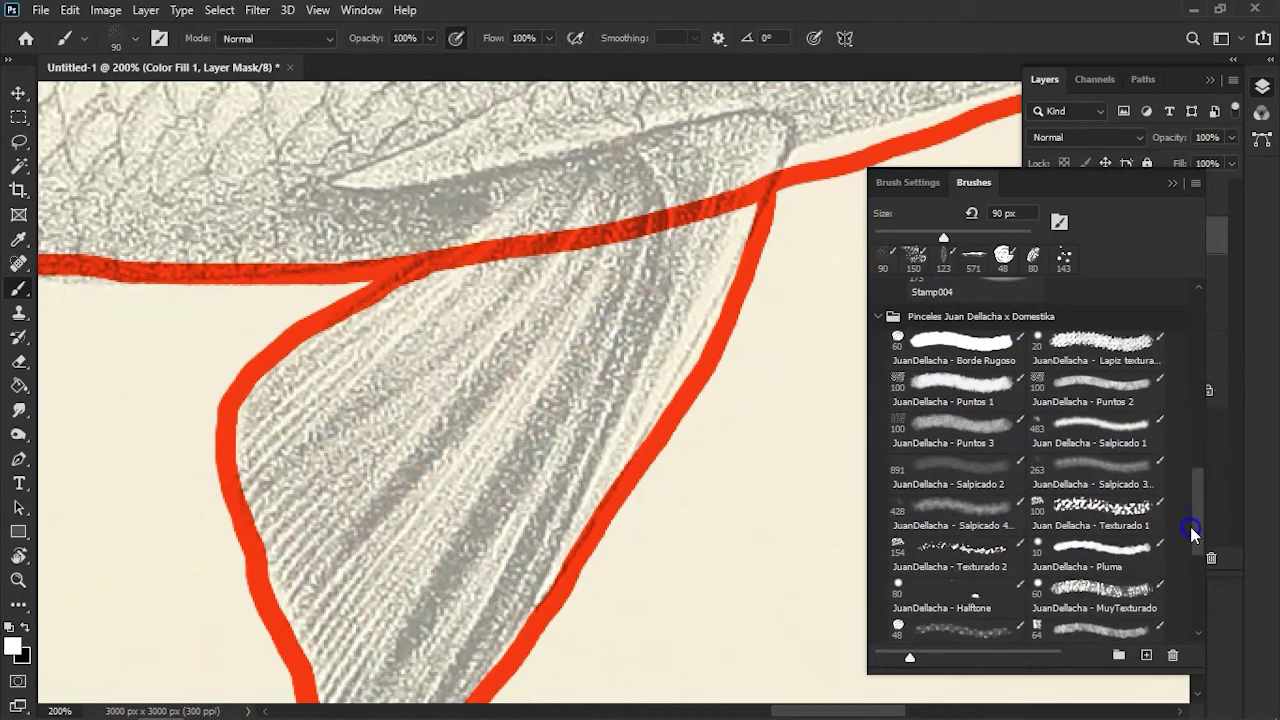
drag(665, 272, 354, 505)
key(ctrl+z)
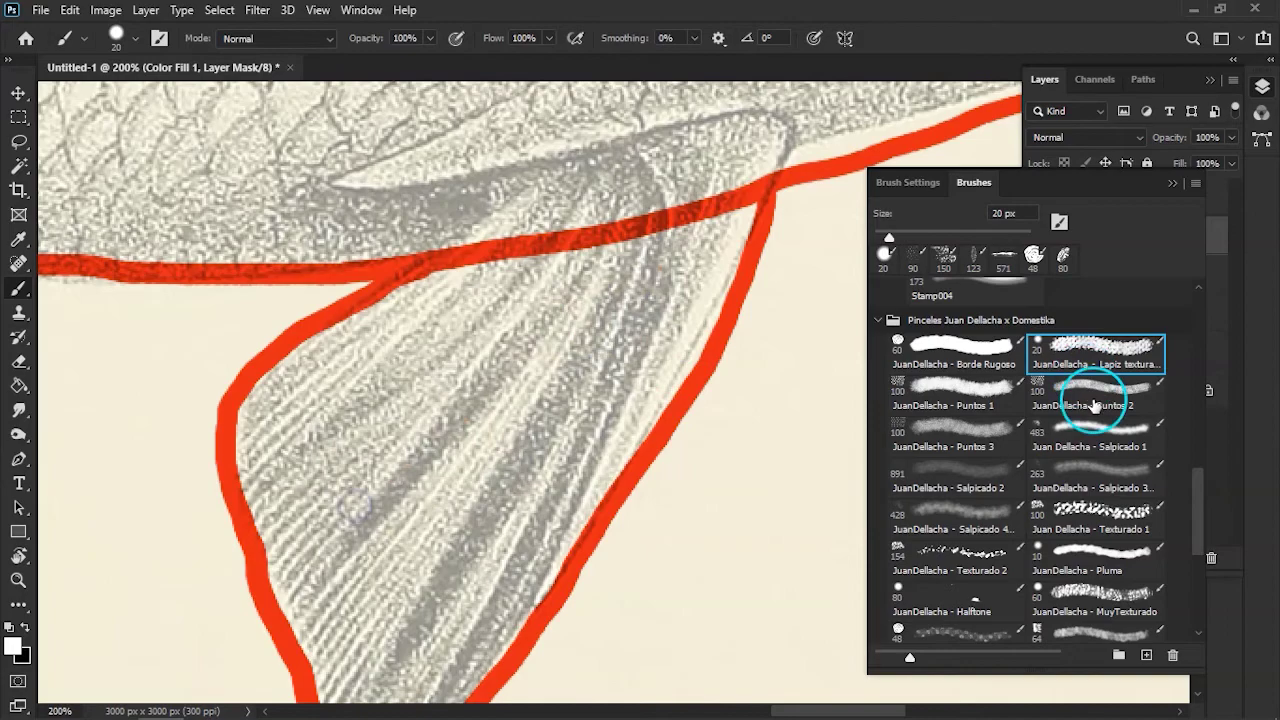
click(1094, 430)
drag(627, 357, 257, 594)
key(ctrl+z)
click(1100, 515)
drag(525, 425, 306, 620)
key(ctrl+z)
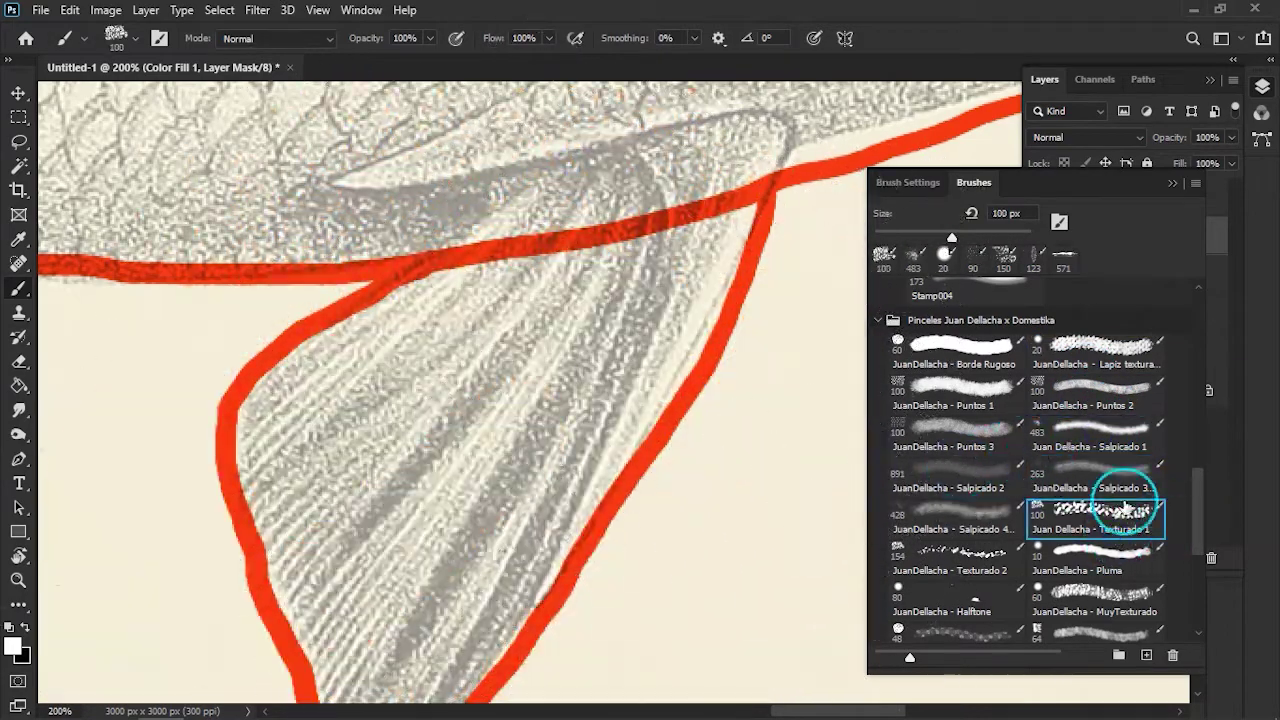
drag(638, 372, 320, 571)
key(ctrl+z)
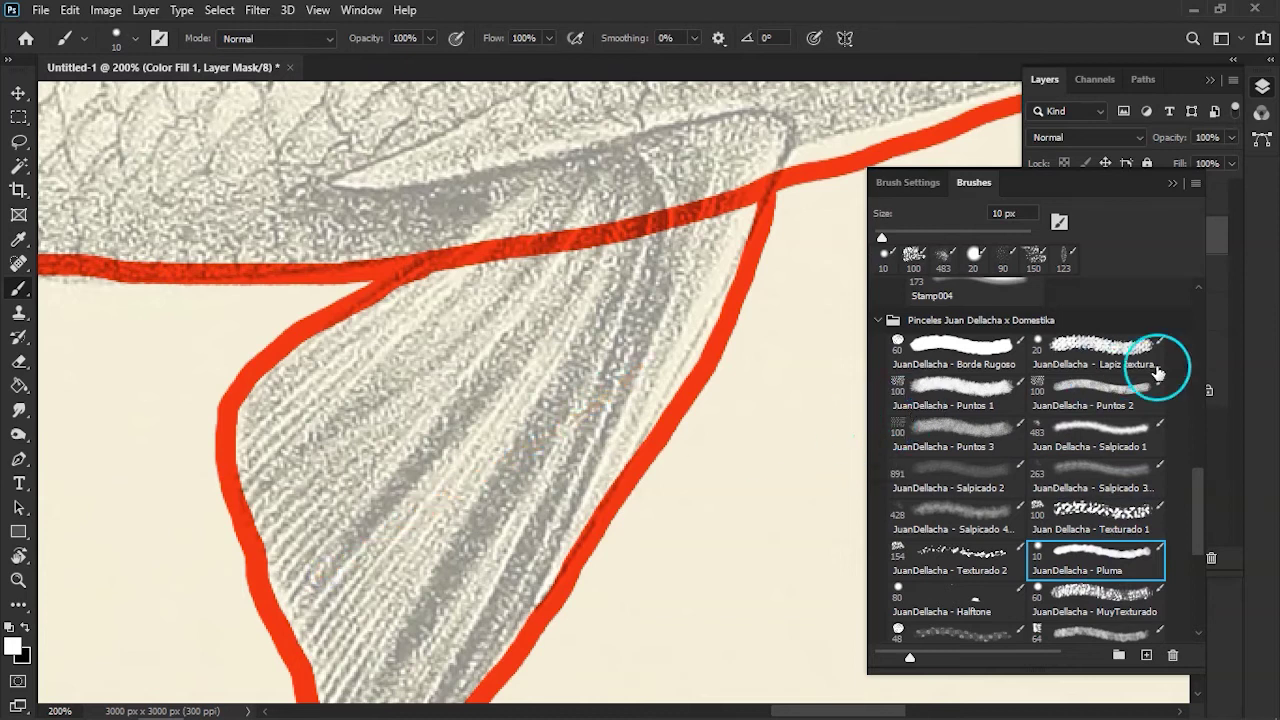
drag(1203, 468, 1190, 333)
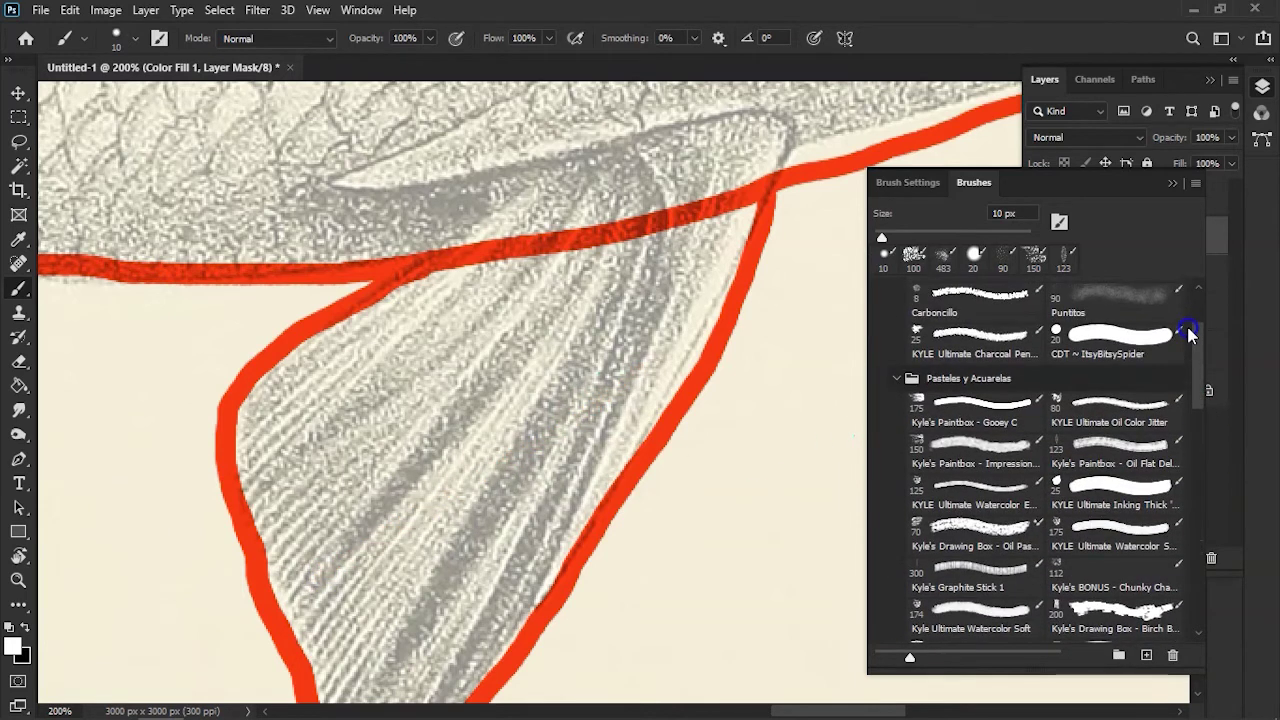
click(968, 415)
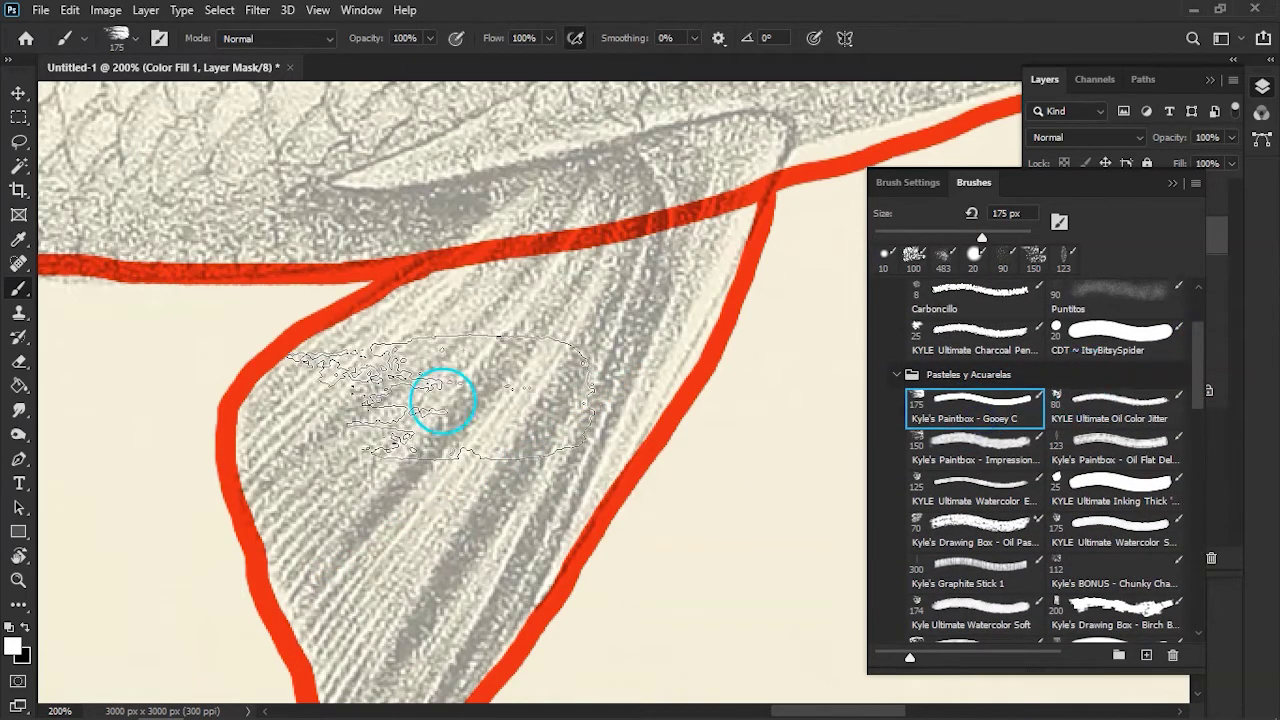
drag(470, 440, 514, 580)
key(ctrl+z)
Choose the 8 px Carboncillo charcoal brush at 86% flow and paint a short stroke at the fin tip
drag(1203, 380, 1197, 318)
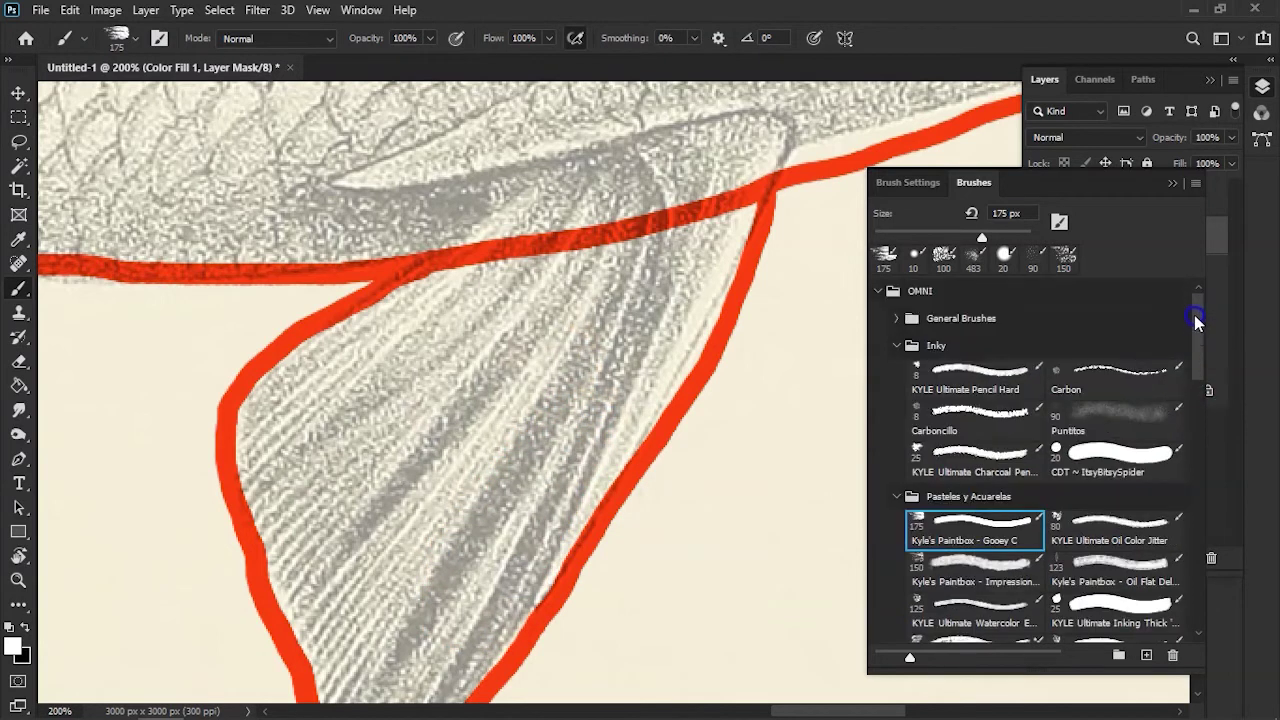
click(958, 432)
drag(384, 356, 466, 204)
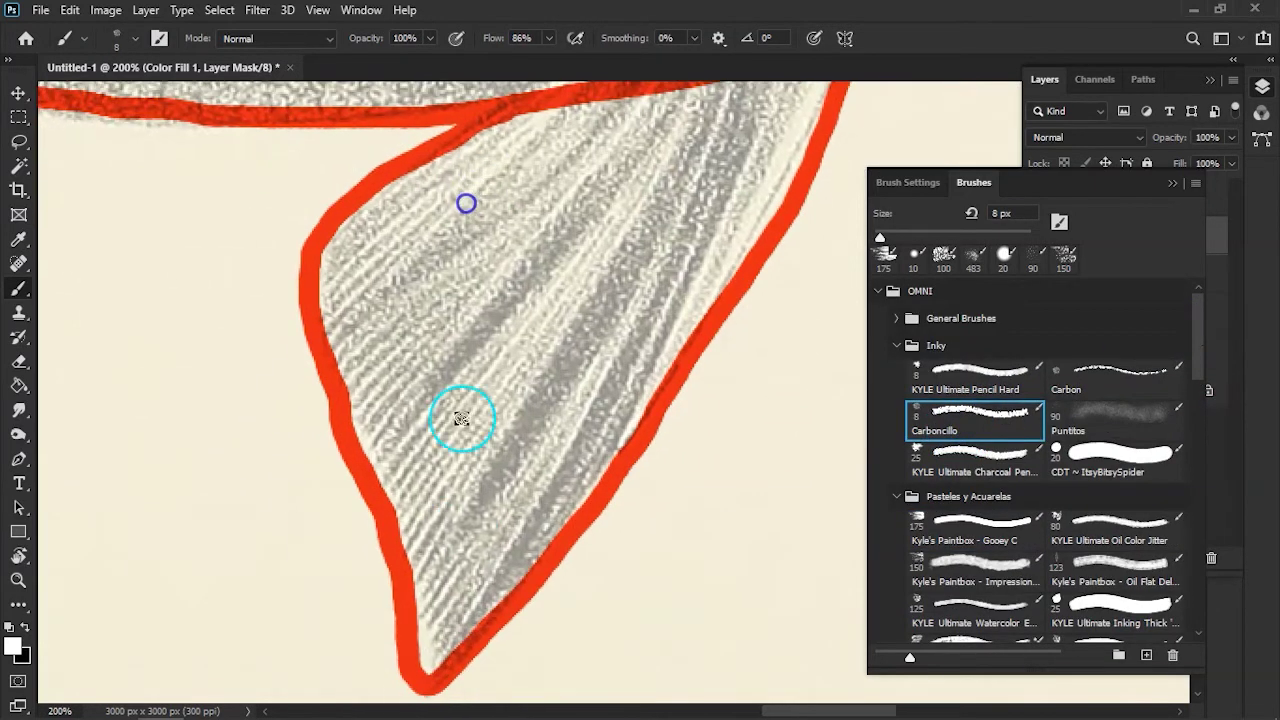
shift+click(634, 537)
Try a few straight orange test lines across the fin tip and undo them
key(ctrl+z)
click(410, 635)
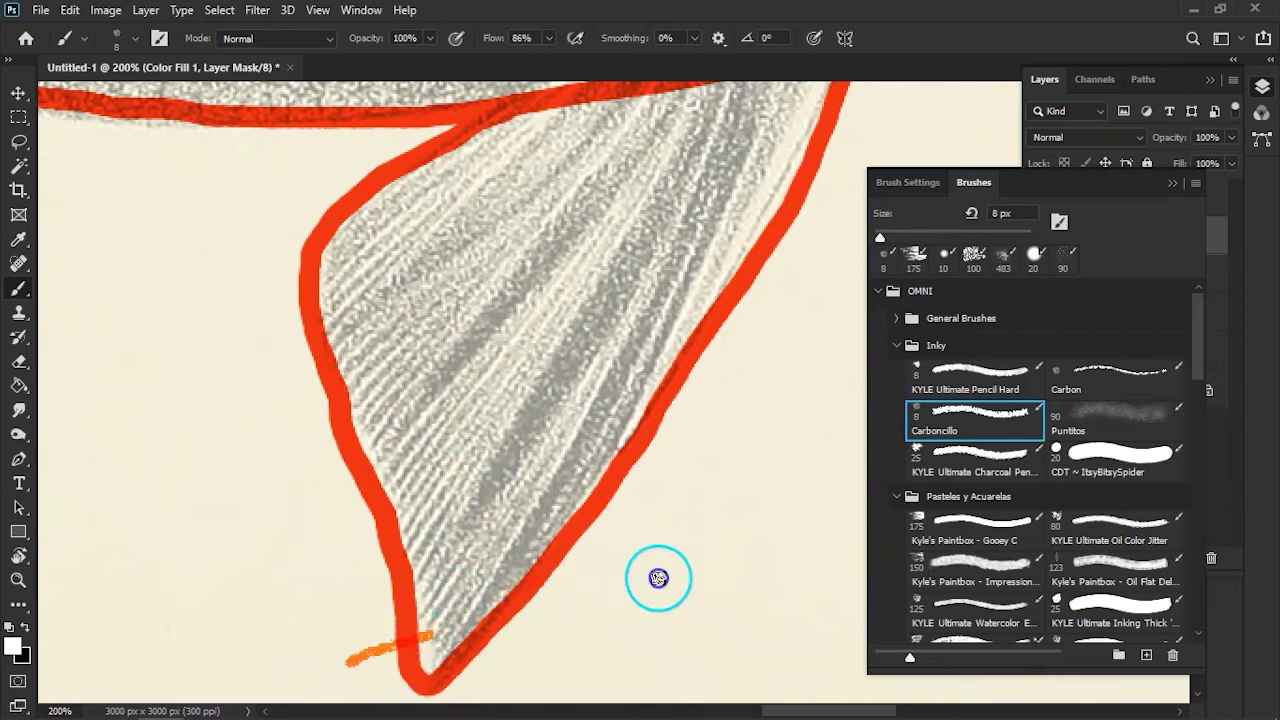
shift+click(560, 607)
key(ctrl+z)
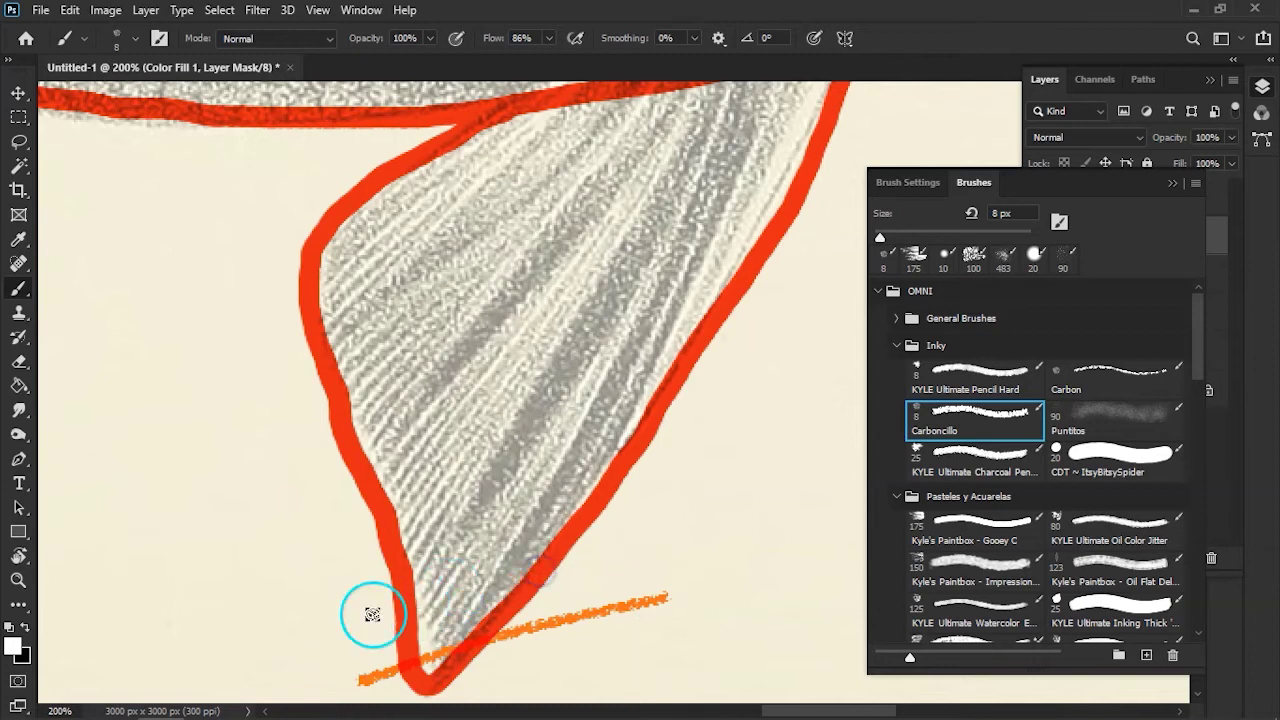
shift+click(666, 536)
key(ctrl+z)
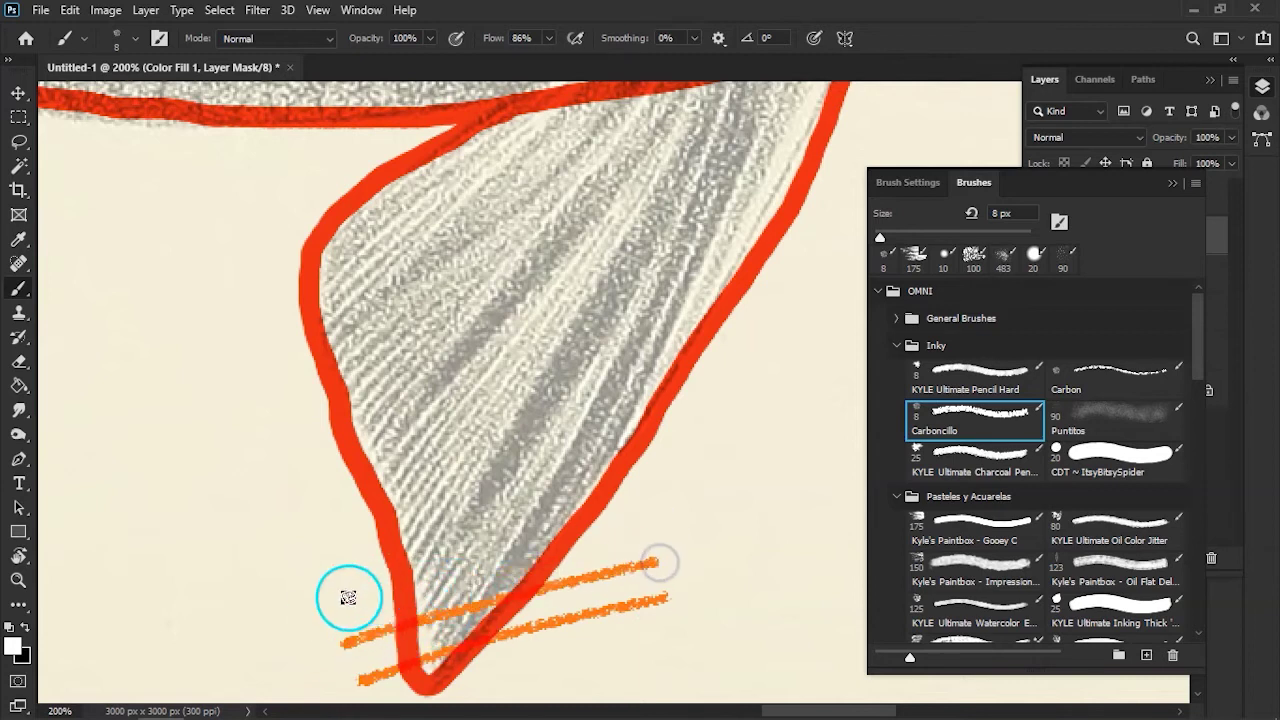
key(ctrl+z)
Draw the first straight diagonal orange hatch lines across the lower fin, redrawing misplaced ones
drag(450, 560, 390, 593)
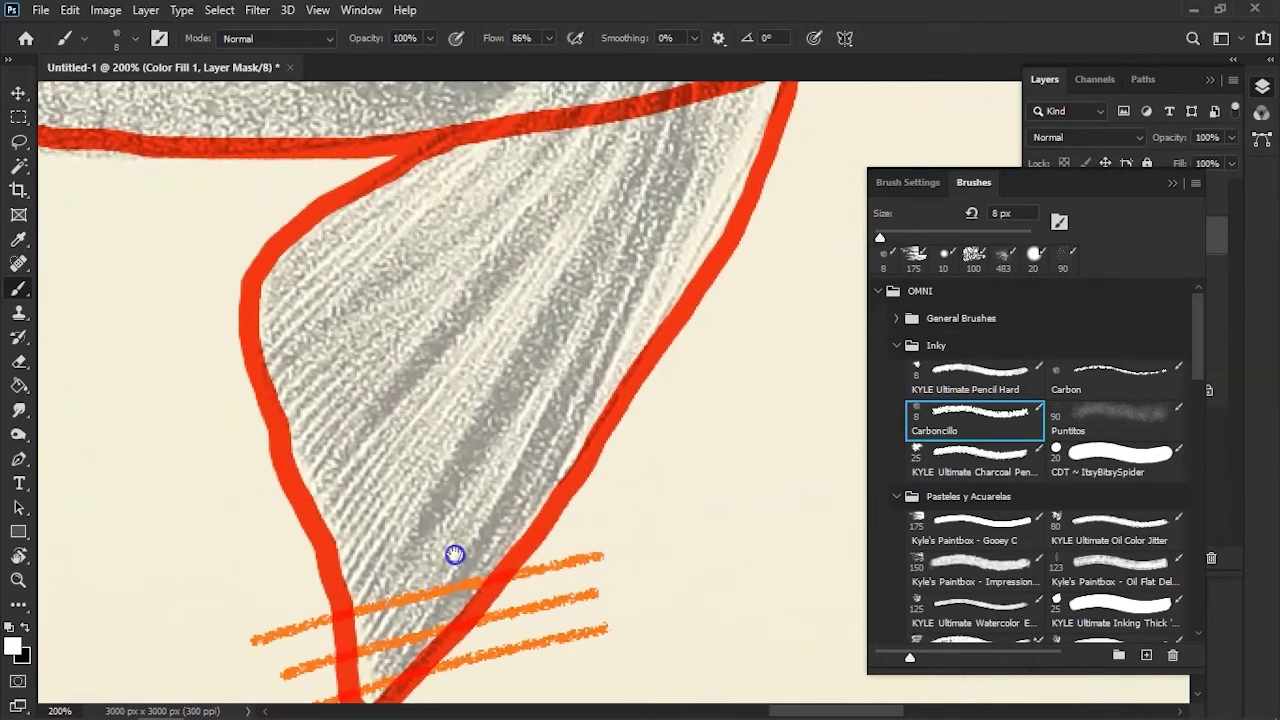
click(247, 604)
shift+click(597, 513)
click(218, 571)
shift+click(672, 455)
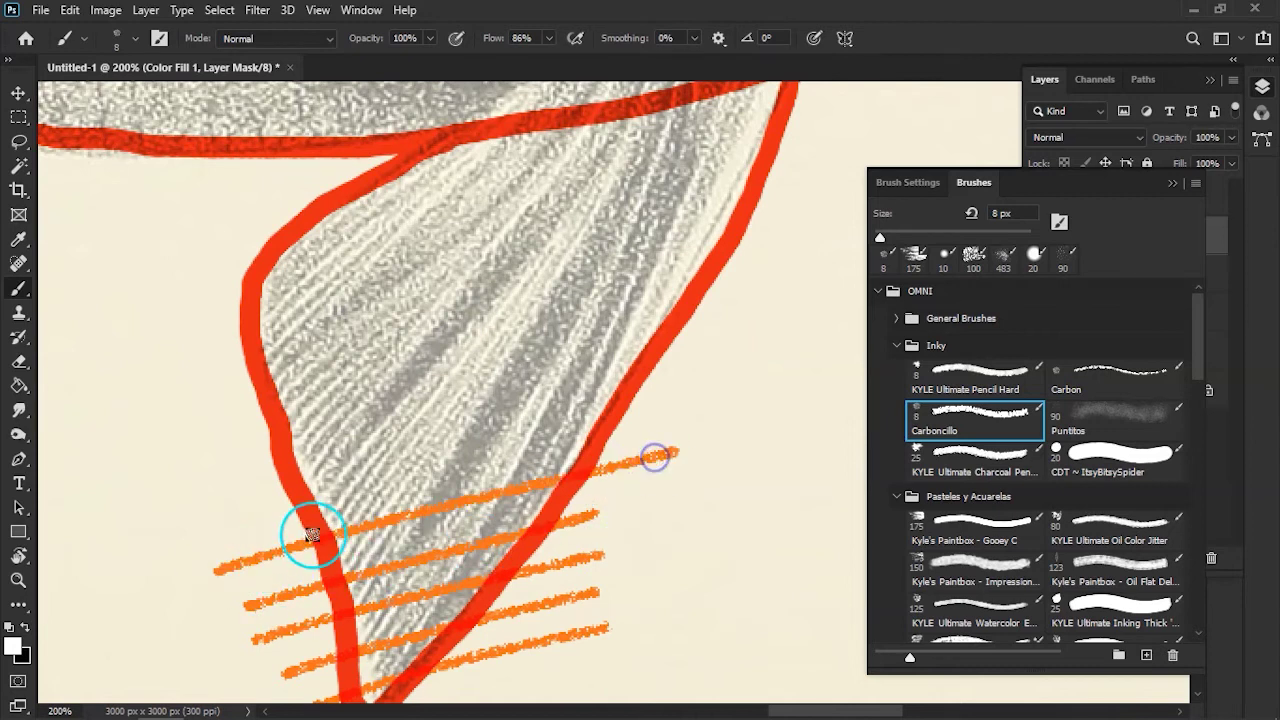
key(ctrl+z)
click(234, 568)
shift+click(646, 451)
key(ctrl+z)
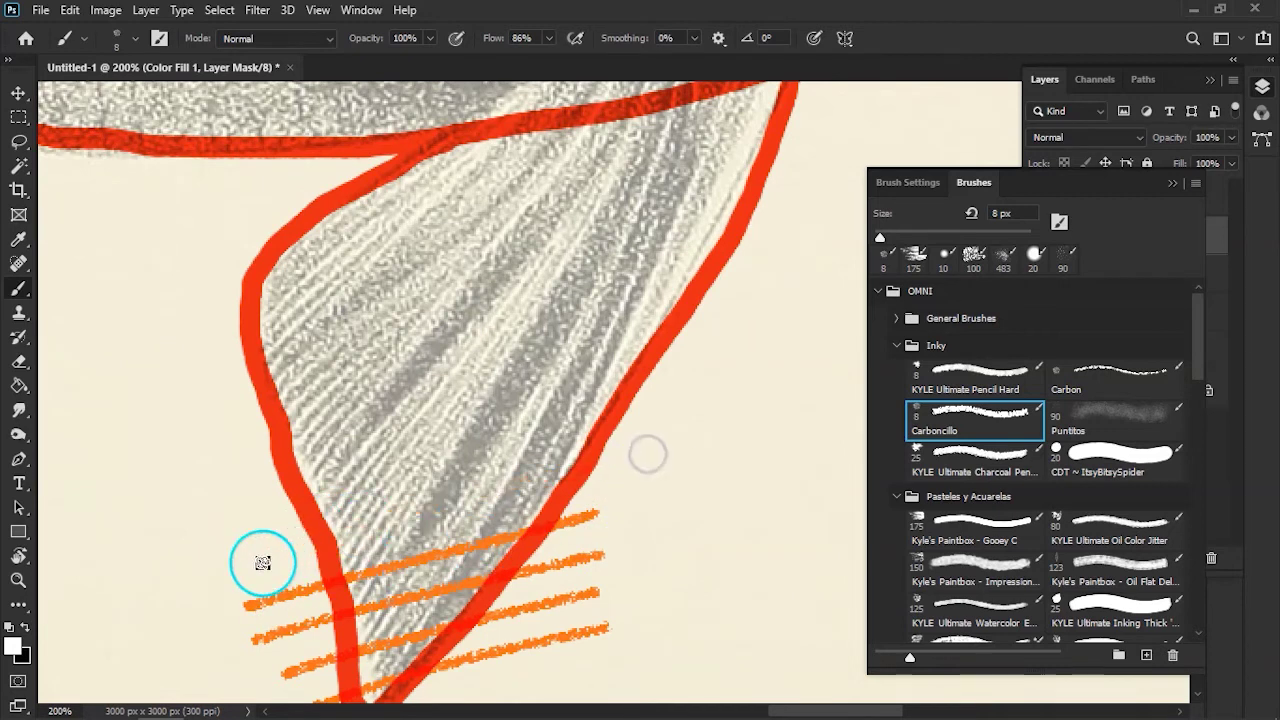
click(232, 569)
shift+click(662, 465)
Add more evenly spaced parallel hatch lines climbing toward the top of the fin
click(197, 529)
shift+click(603, 441)
shift+click(758, 347)
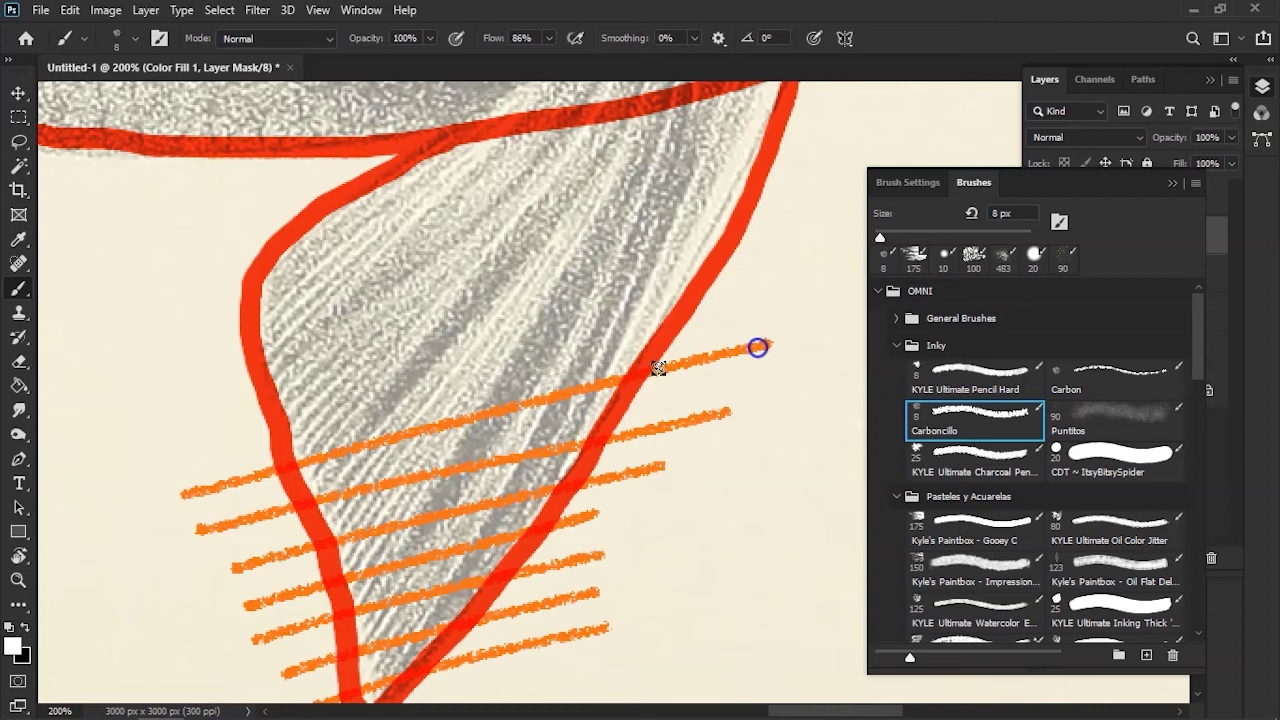
click(186, 455)
shift+click(762, 306)
click(190, 380)
shift+click(806, 270)
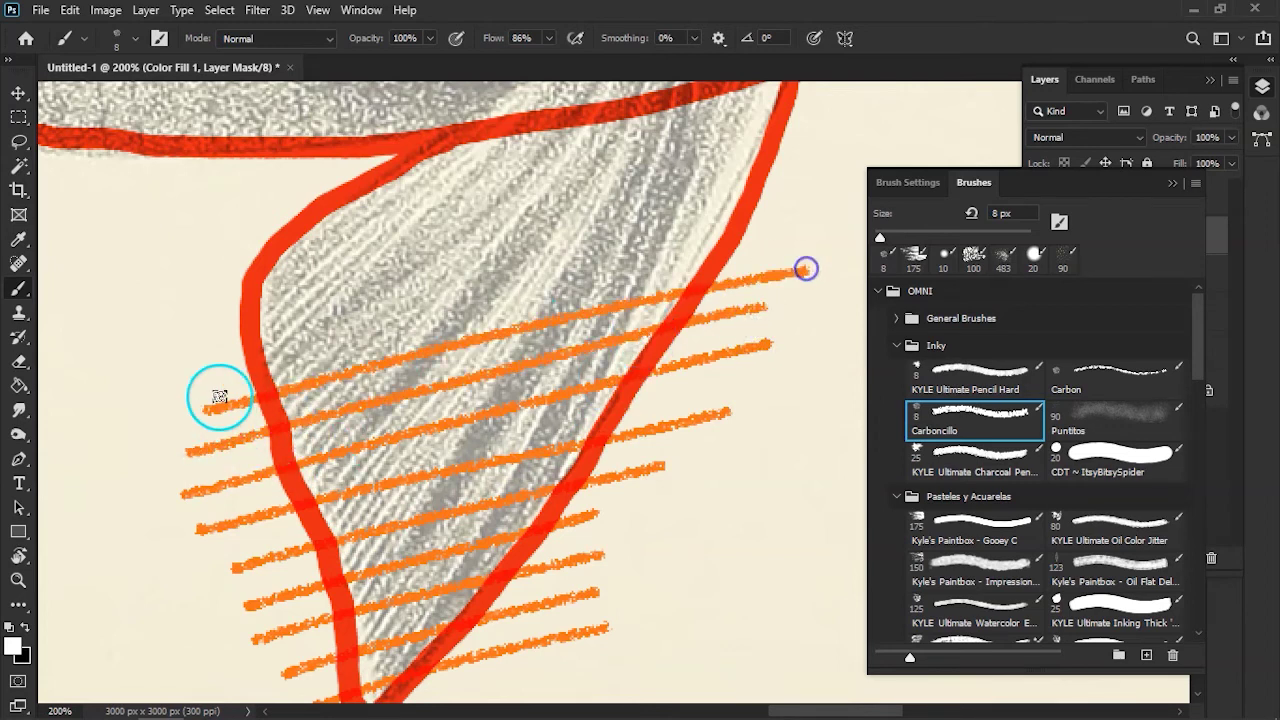
click(160, 340)
shift+click(806, 214)
click(198, 298)
shift+click(830, 181)
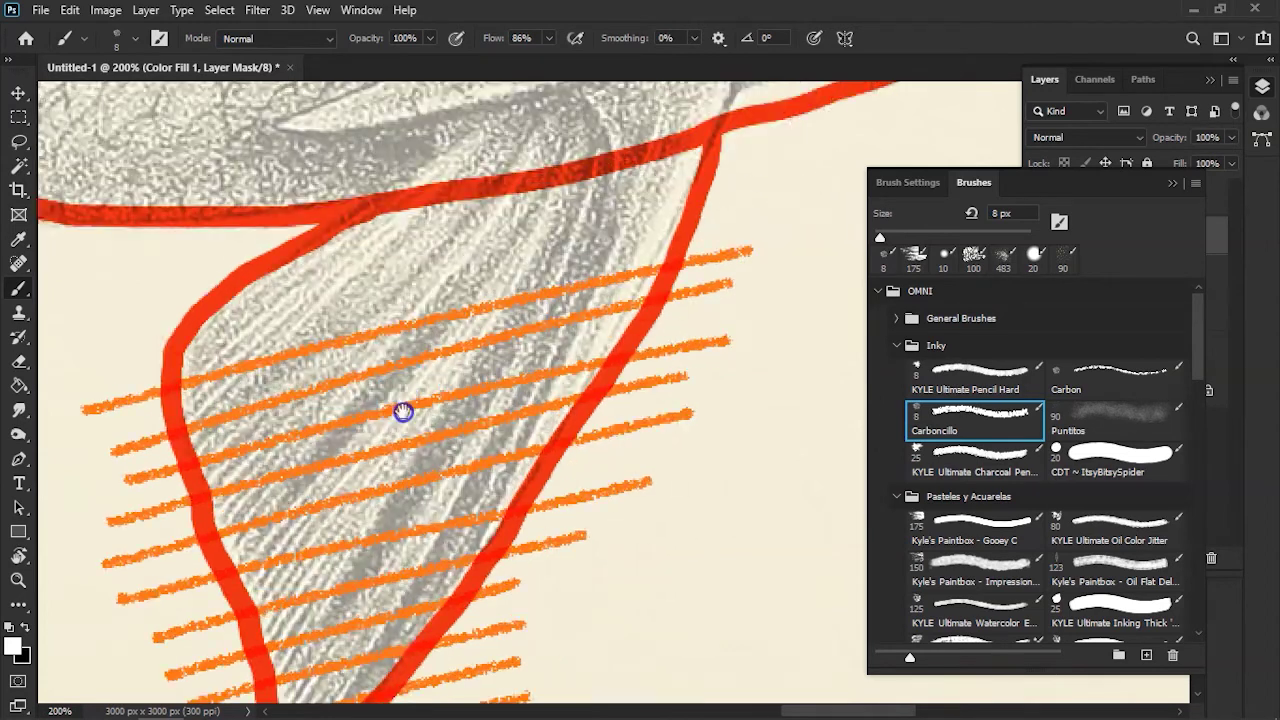
Finish the upper fin with longer parallel hatch lines running past the red outline
drag(520, 275, 415, 420)
click(115, 436)
shift+click(572, 300)
key(ctrl+z)
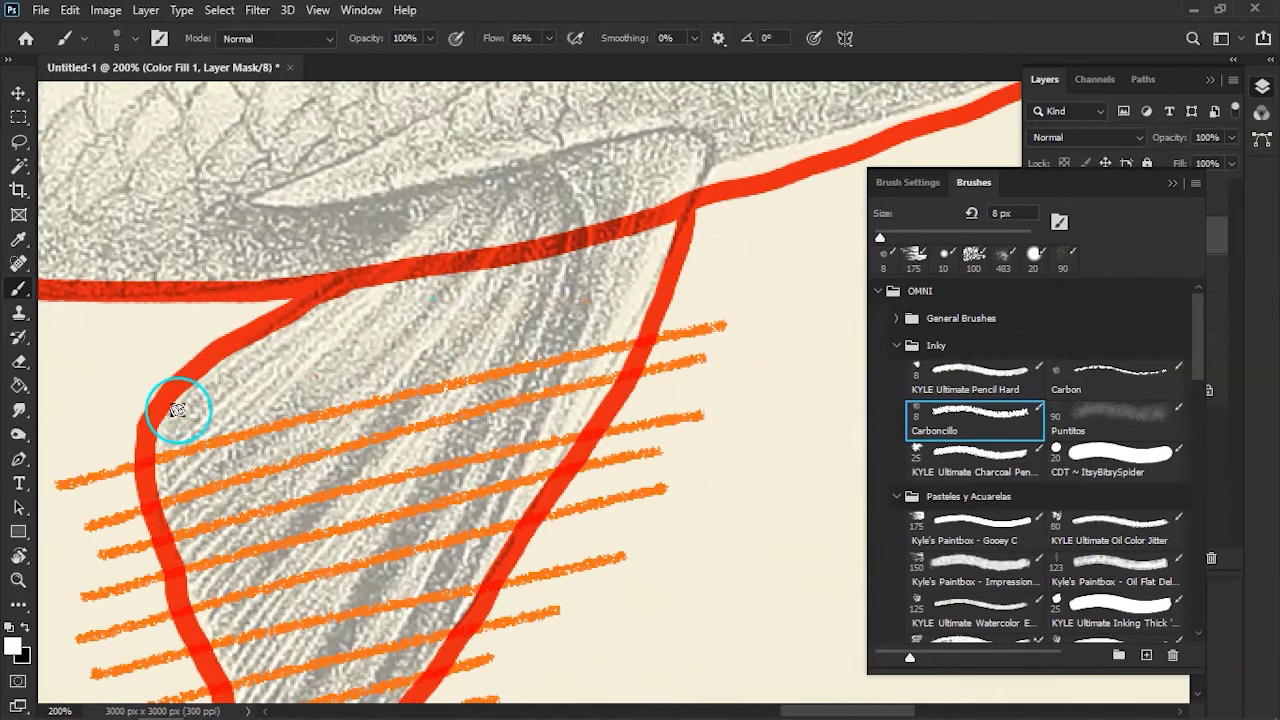
click(93, 430)
shift+click(748, 272)
click(148, 370)
shift+click(750, 235)
scroll(575, 307, down, 1)
scroll(573, 306, down, 2)
scroll(580, 309, up, 1)
scroll(578, 312, up, 1)
scroll(585, 320, up, 1)
scroll(680, 300, down, 1)
scroll(642, 262, up, 1)
scroll(635, 300, up, 1)
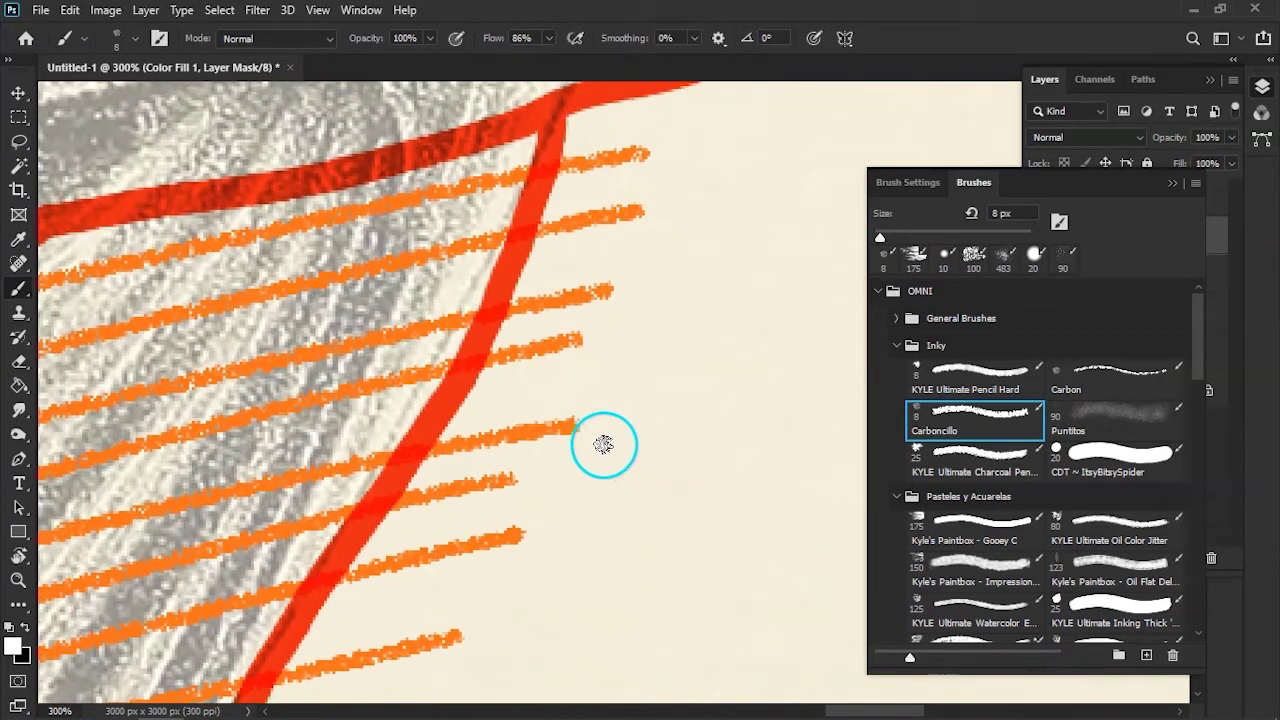
Paint black on the Color Fill mask to trim hatch ends overhanging the fin's red outline
key(x)
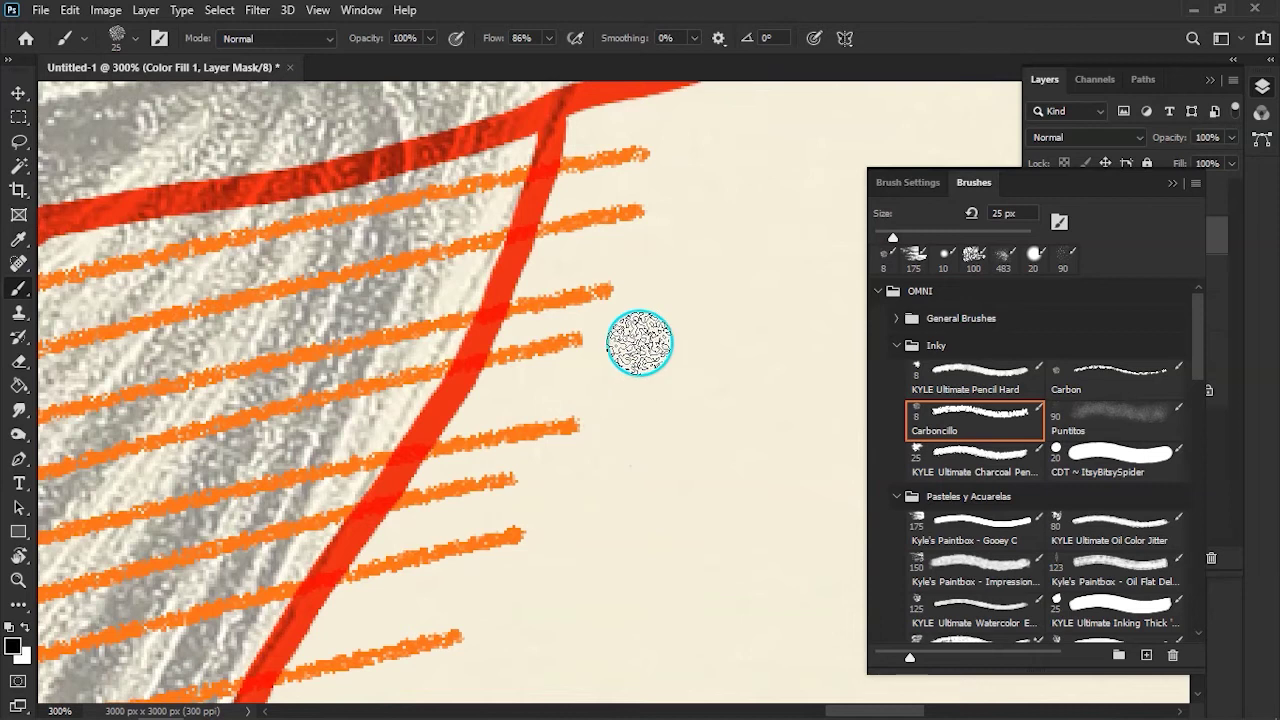
mouse_move(654, 126)
mouse_down()
mouse_move(591, 234)
mouse_move(607, 153)
mouse_move(543, 357)
mouse_move(549, 286)
mouse_move(537, 487)
mouse_up()
scroll(711, 249, down, 3)
scroll(711, 249, left, 3)
mouse_move(720, 143)
mouse_down()
mouse_move(634, 229)
mouse_move(725, 227)
mouse_up()
mouse_move(594, 429)
mouse_down()
mouse_move(609, 286)
mouse_move(543, 371)
mouse_move(685, 223)
mouse_move(686, 194)
mouse_move(611, 277)
mouse_move(646, 320)
mouse_move(540, 422)
mouse_move(571, 363)
mouse_move(463, 520)
mouse_move(571, 500)
mouse_move(426, 620)
mouse_move(471, 500)
mouse_up()
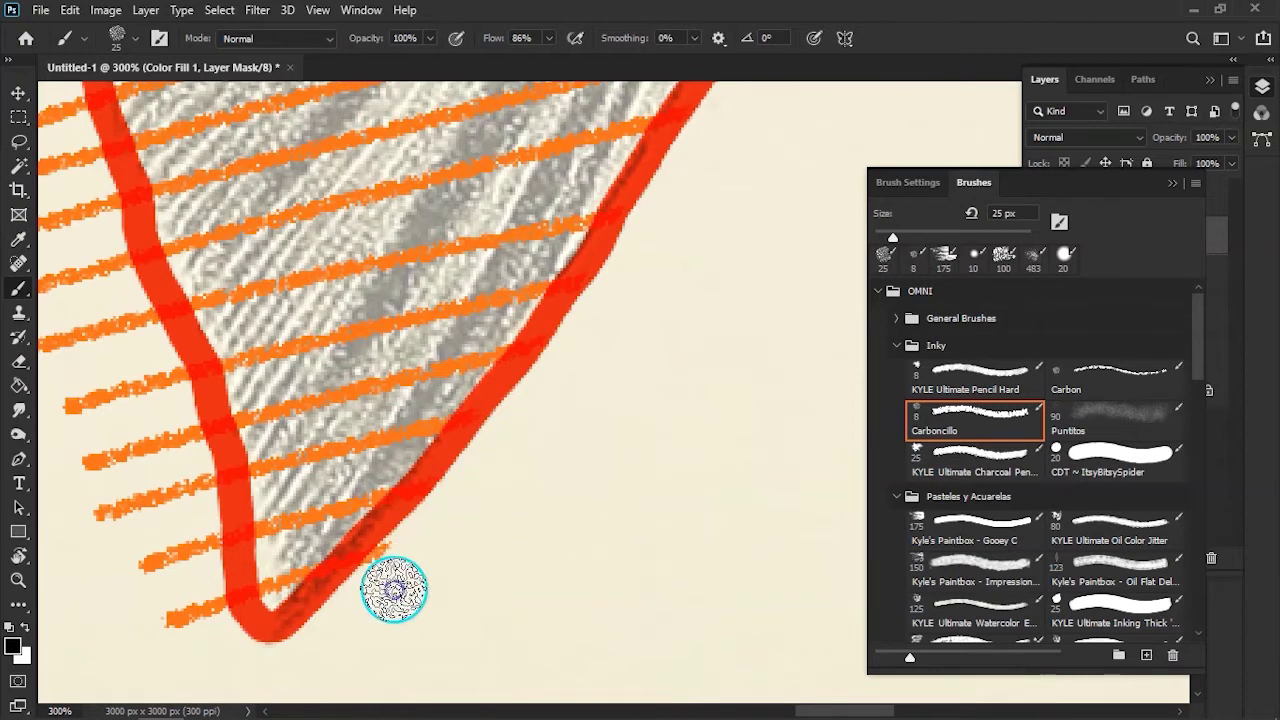
drag(407, 573, 747, 313)
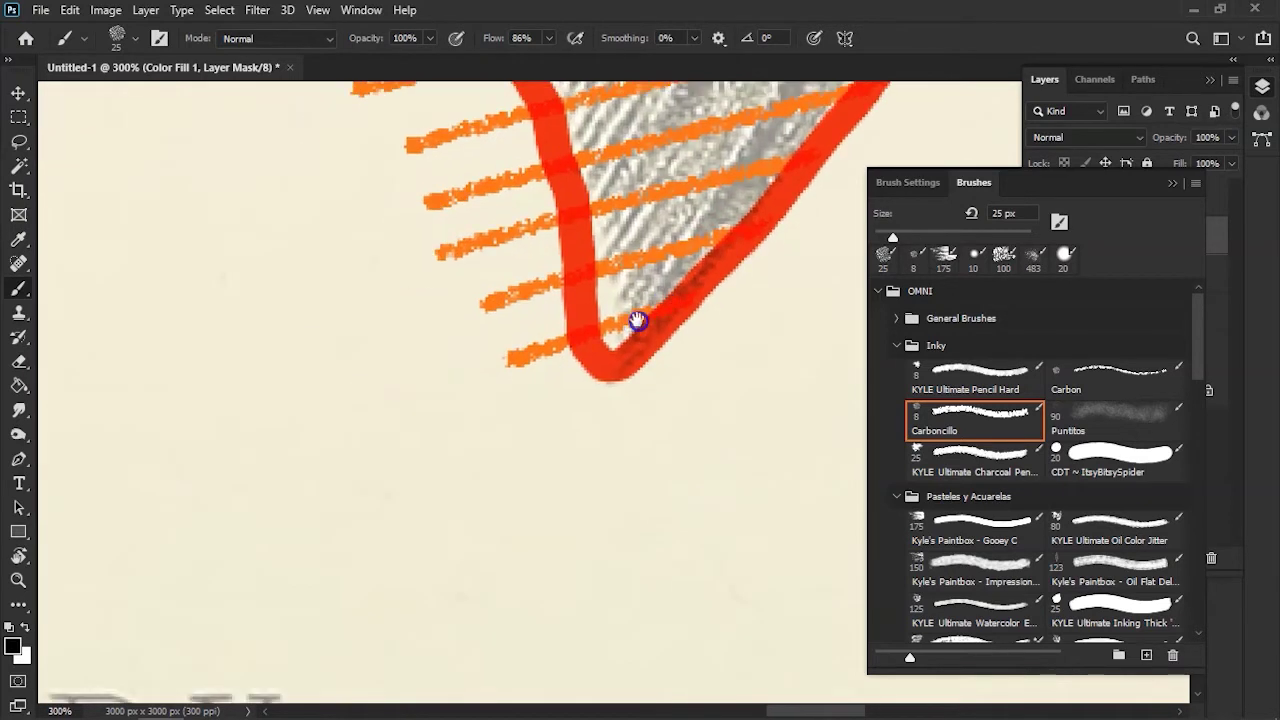
mouse_move(510, 330)
mouse_down()
mouse_move(580, 515)
mouse_move(580, 391)
mouse_move(500, 447)
mouse_move(563, 343)
mouse_move(591, 354)
mouse_move(486, 323)
mouse_move(557, 508)
mouse_move(486, 414)
mouse_move(429, 423)
mouse_move(491, 349)
mouse_move(518, 382)
mouse_move(494, 434)
mouse_move(391, 443)
mouse_move(477, 357)
mouse_move(425, 518)
mouse_move(509, 380)
mouse_up()
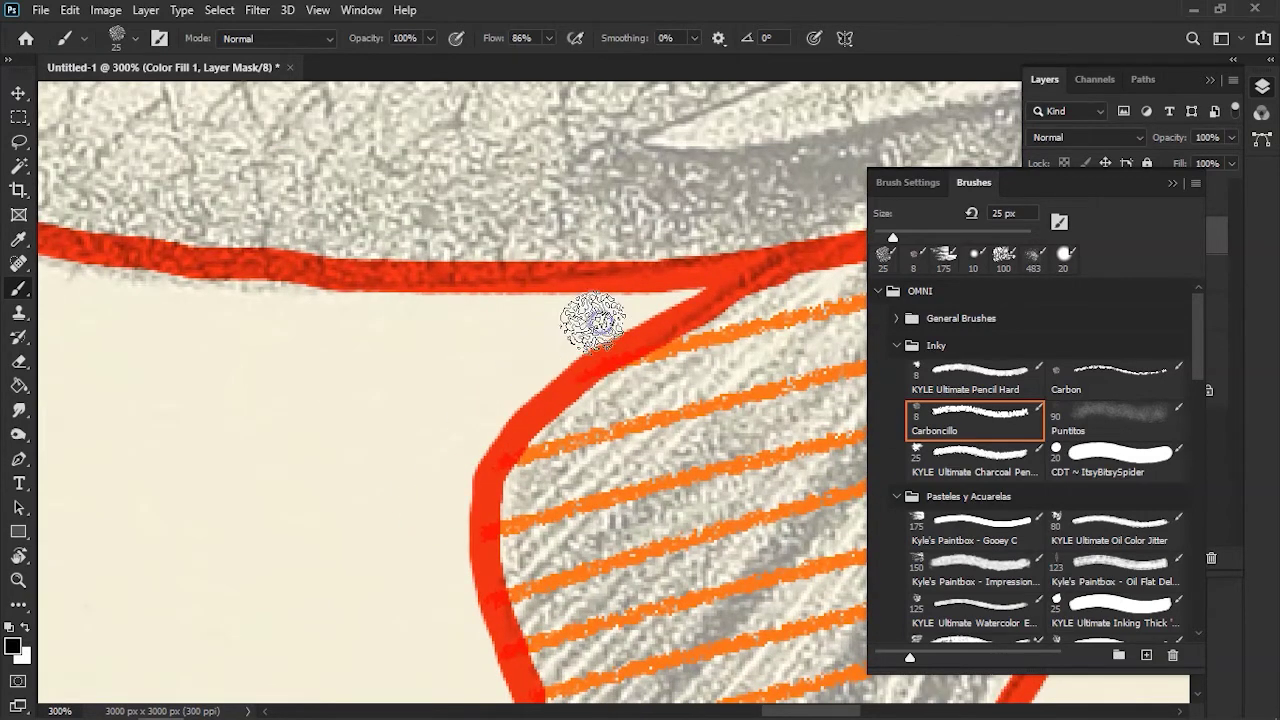
scroll(594, 329, down, 5)
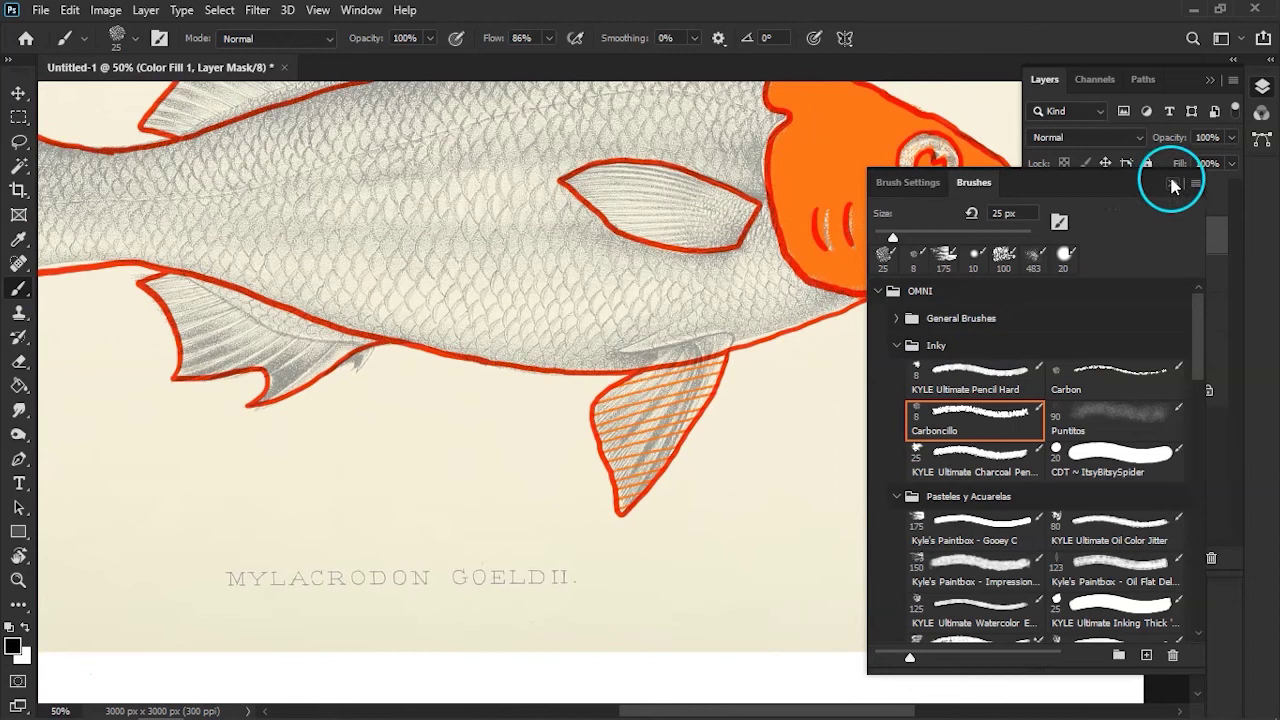
Show the Cuerpo grid body layer, hiding the Template outlines and the reference fish photo
click(1173, 184)
click(1038, 199)
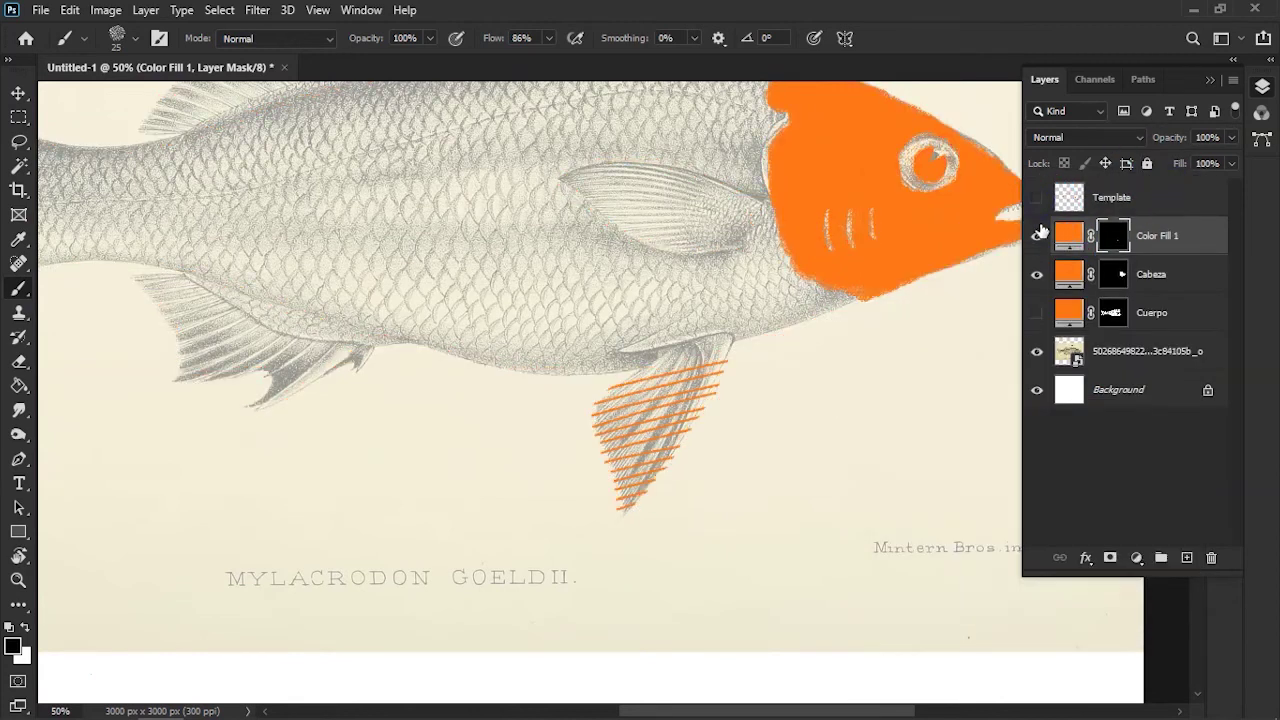
key(ctrl+minus)
key(ctrl+minus)
key(ctrl+plus)
key(ctrl+plus)
click(1038, 316)
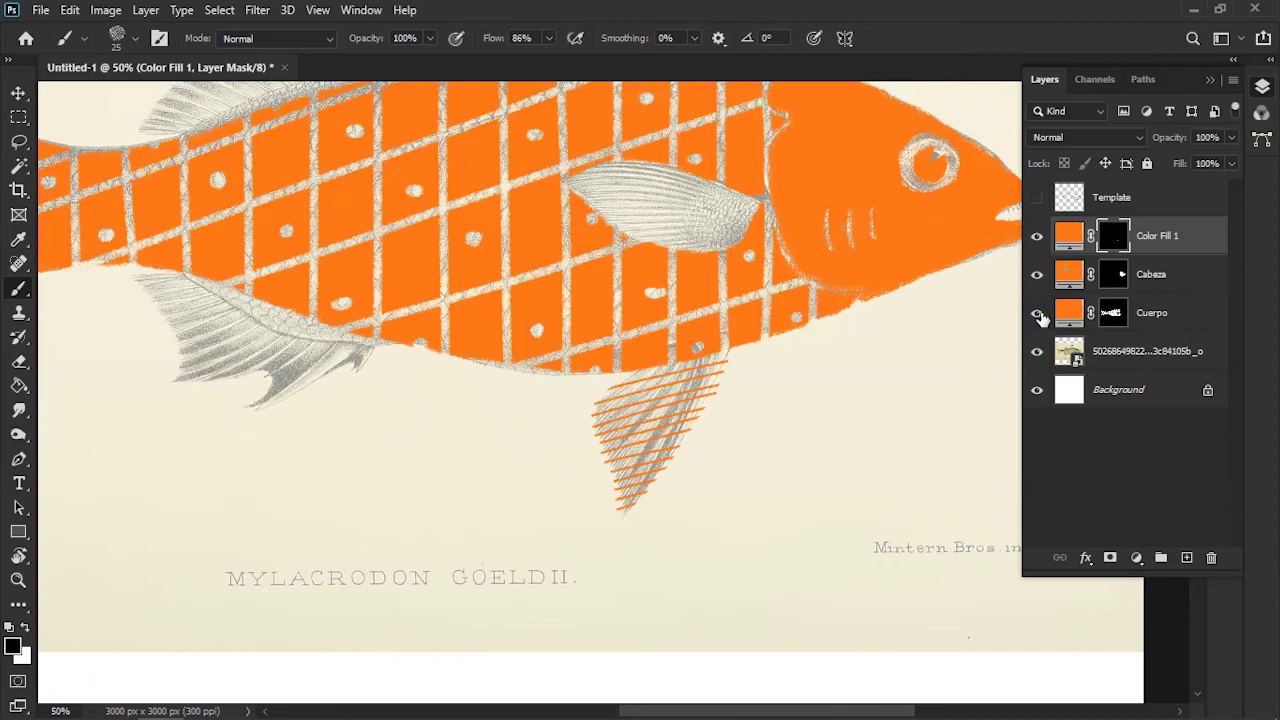
click(1036, 356)
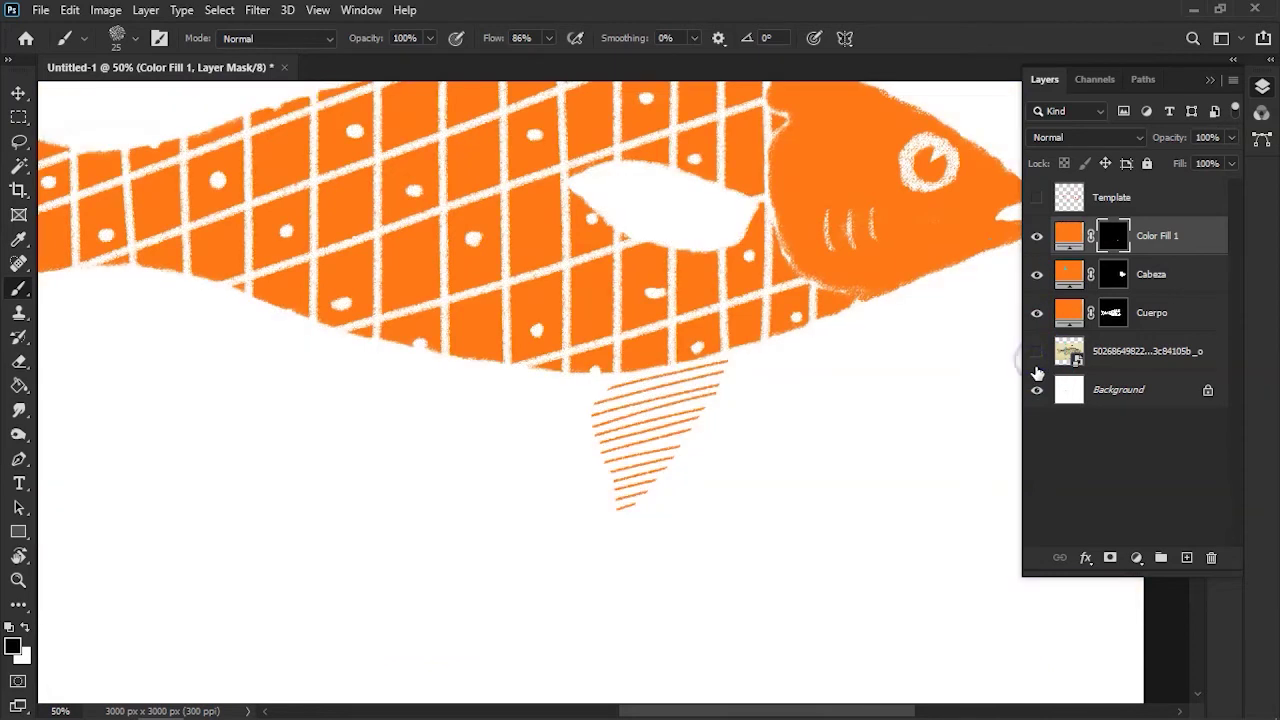
key(ctrl+minus)
key(ctrl+minus)
key(ctrl+minus)
key(ctrl+plus)
Turn the red Template outline layer back on and center the view on the lower fin
scroll(846, 420, up, 2)
scroll(677, 209, up, 1)
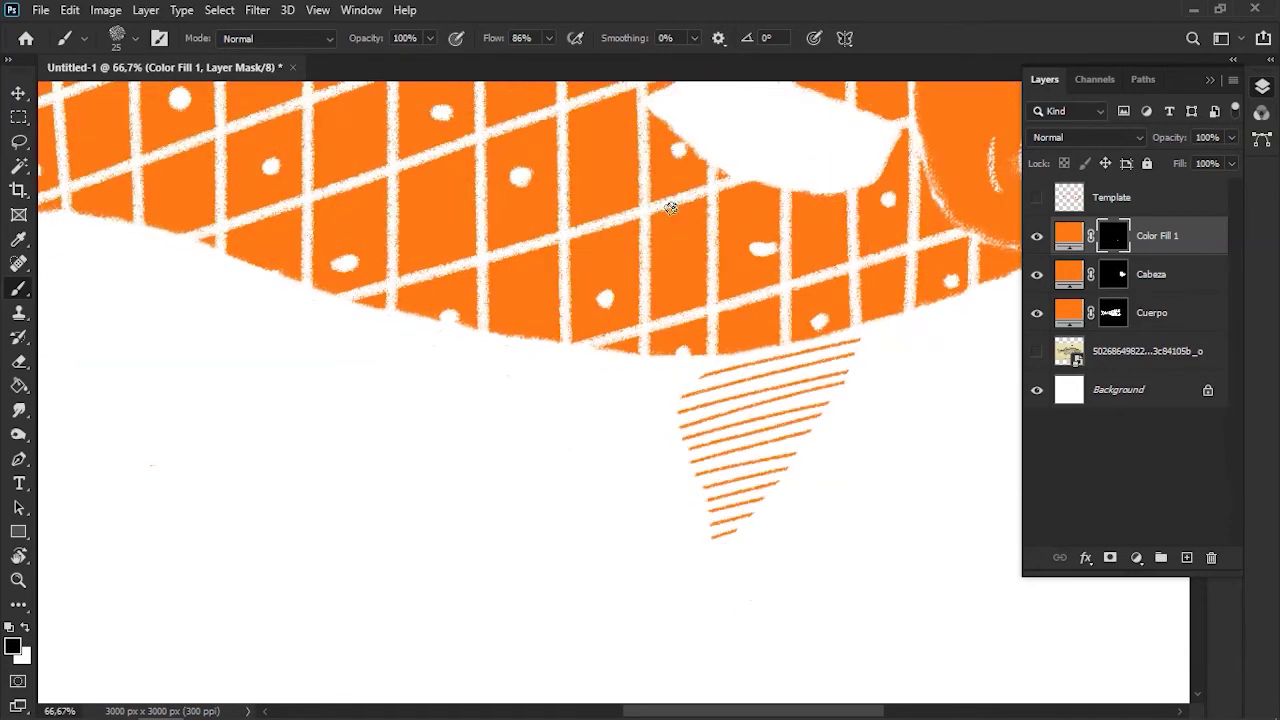
scroll(723, 320, up, 2)
scroll(723, 320, right, 5)
drag(563, 311, 767, 278)
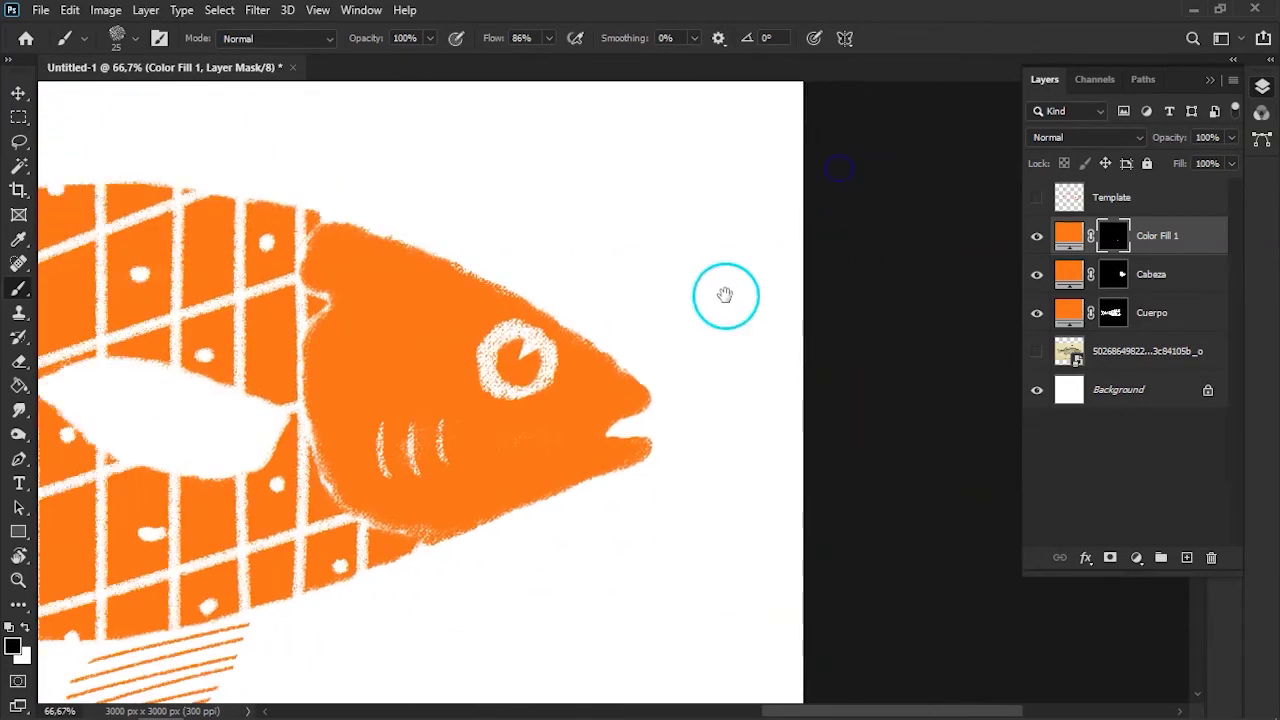
scroll(767, 278, down, 2)
scroll(767, 278, left, 3)
scroll(829, 186, left, 3)
click(1037, 197)
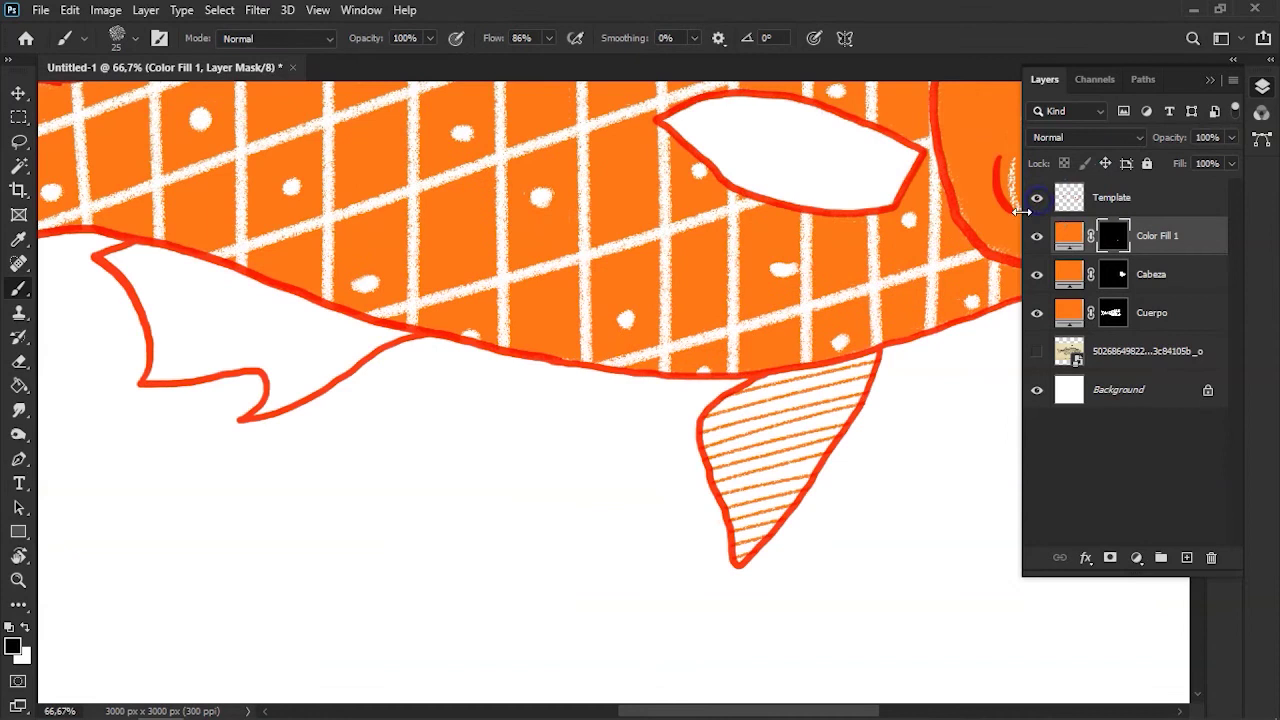
scroll(1008, 211, up, 1)
scroll(614, 291, left, 3)
mouse_move(614, 291)
mouse_down()
mouse_move(755, 425)
mouse_move(409, 271)
mouse_move(297, 274)
mouse_move(849, 263)
mouse_move(788, 284)
mouse_up()
Drag two trial orange hatch strokes diagonally across the lower fin
scroll(495, 435, up, 1)
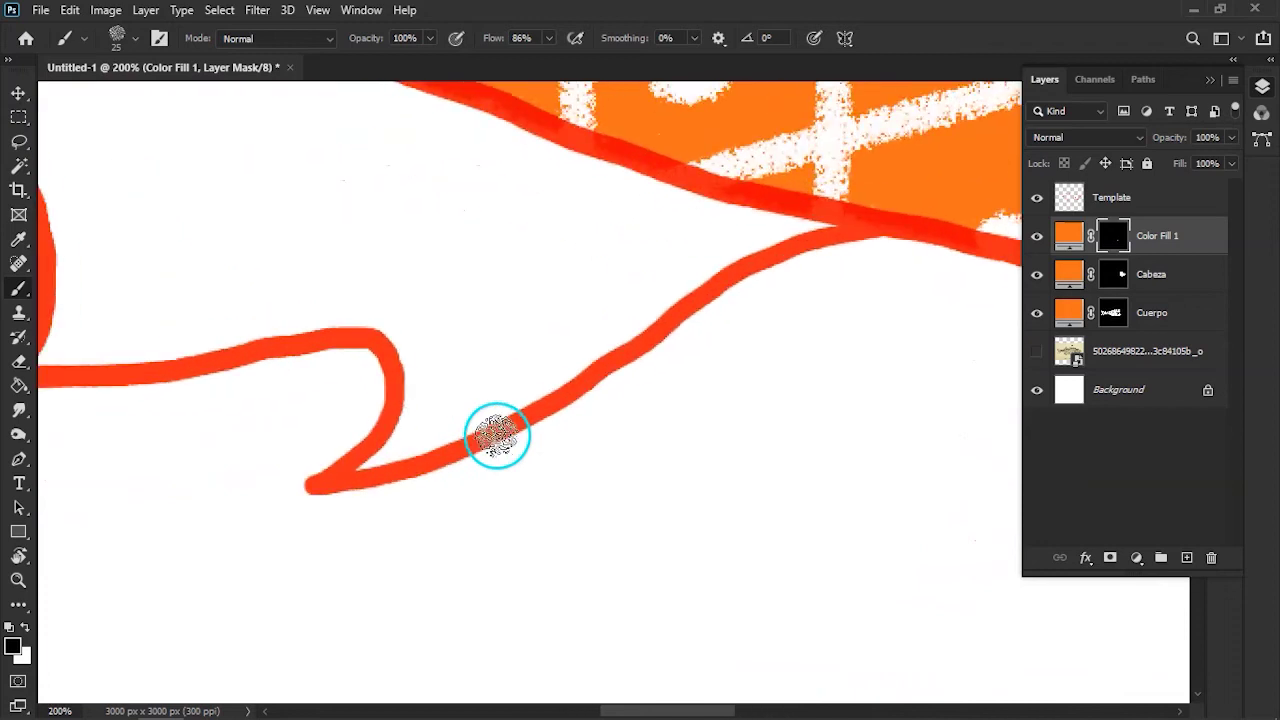
scroll(546, 286, up, 1)
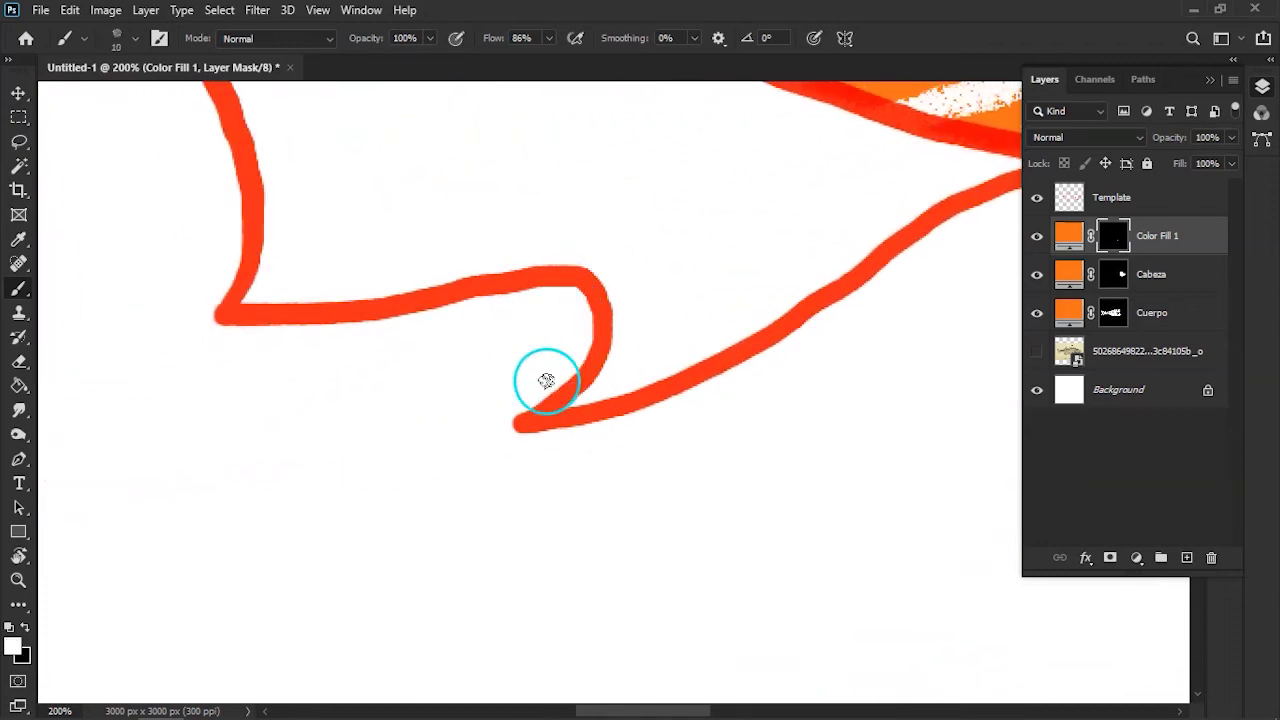
key(ctrl+z)
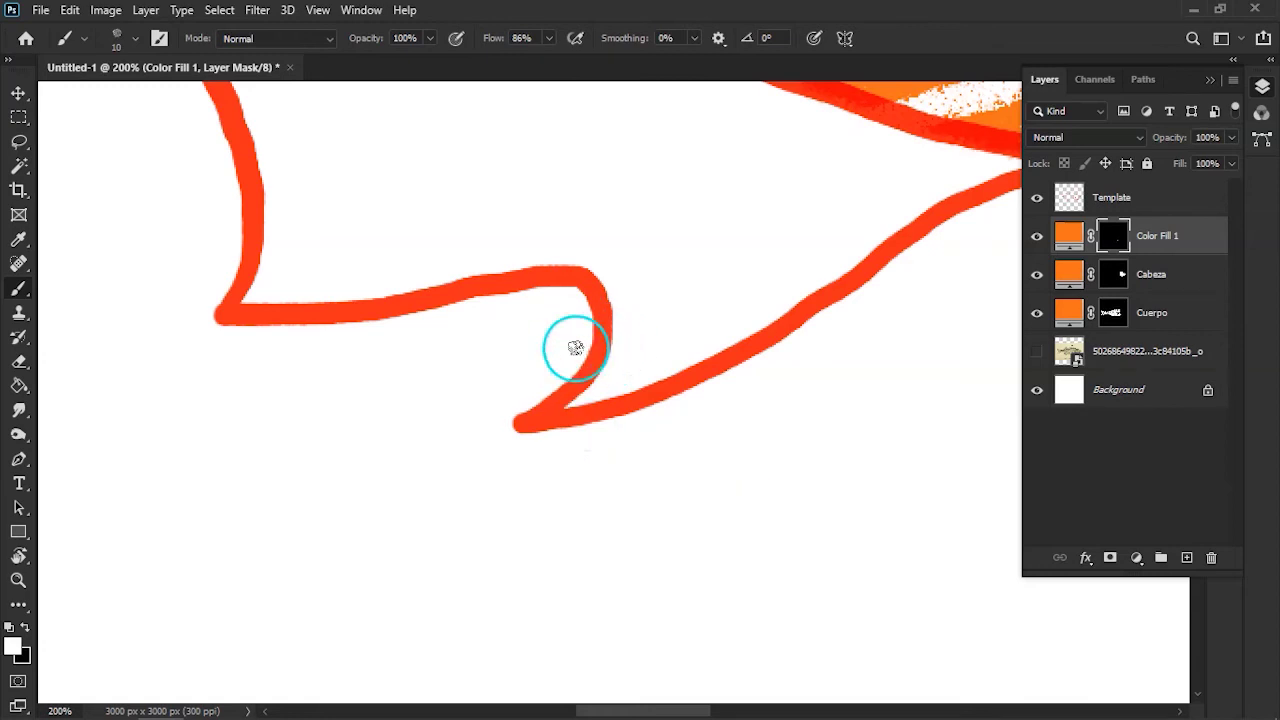
drag(605, 406, 760, 470)
drag(510, 298, 837, 452)
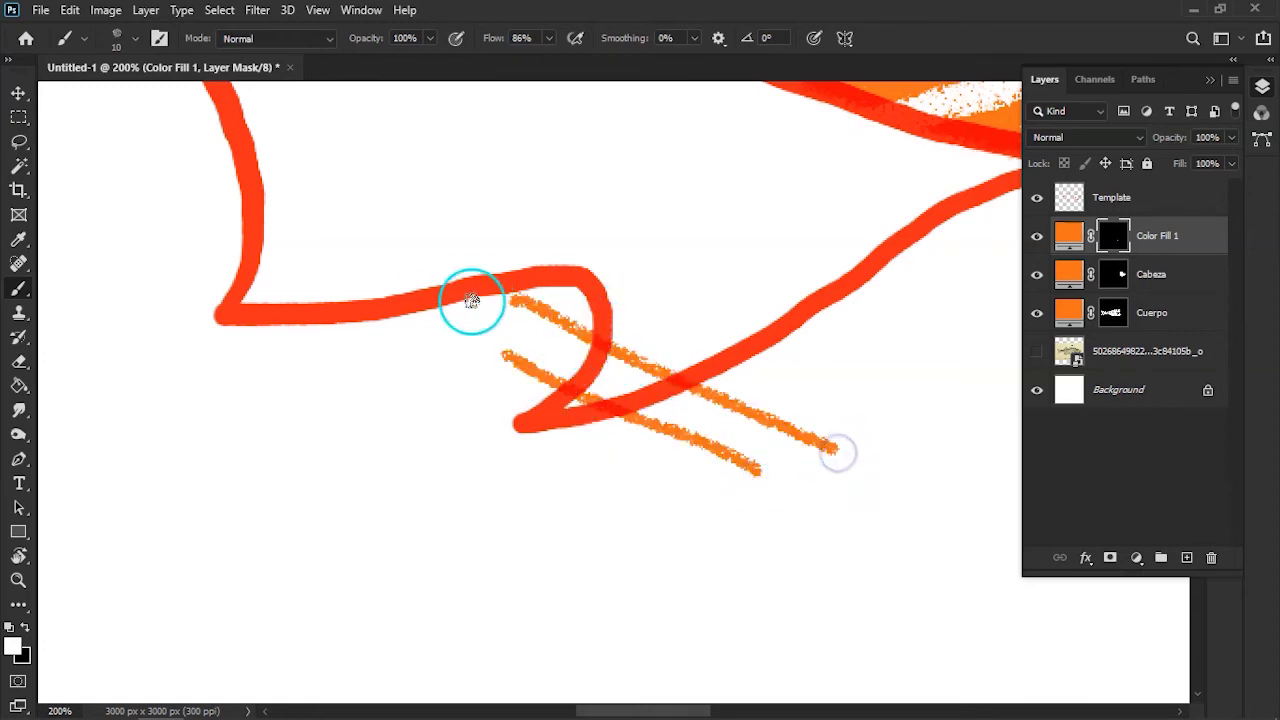
scroll(617, 400, down, 1)
scroll(631, 509, down, 1)
scroll(617, 500, down, 1)
scroll(618, 500, down, 1)
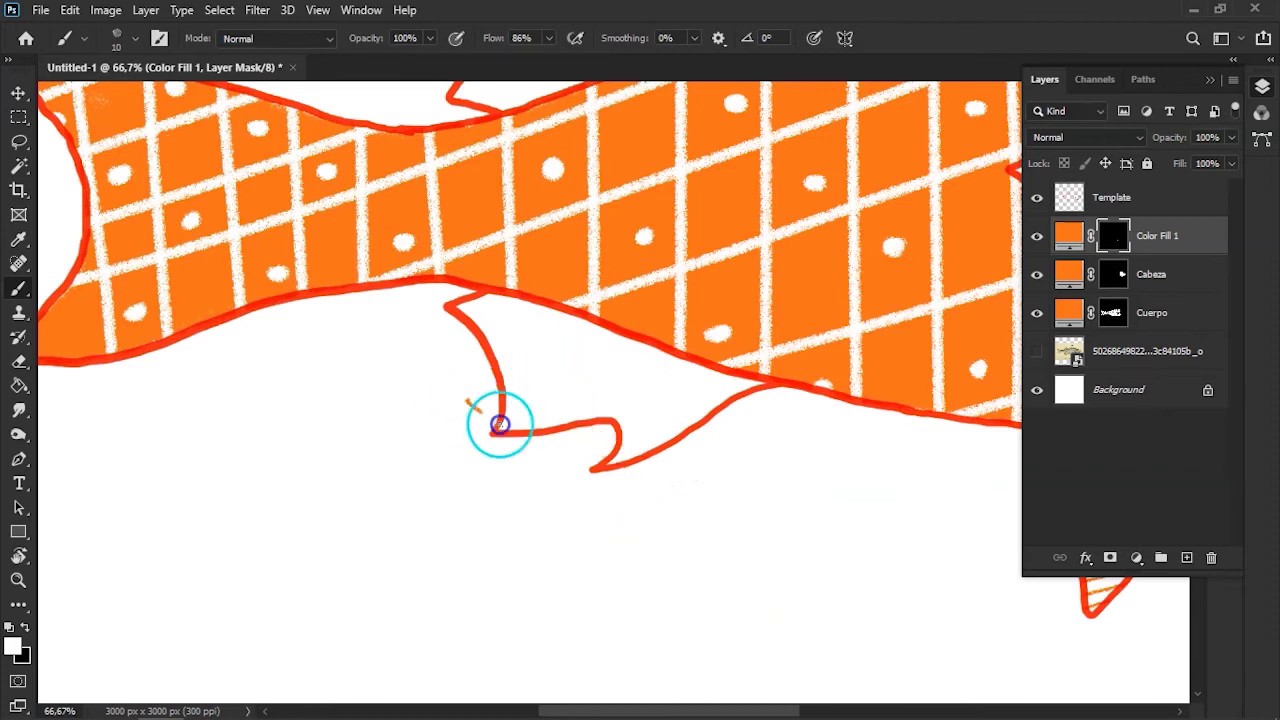
Redraw straighter, shallower diagonal hatch lines, then undo the trial strokes
key(ctrl+z)
drag(450, 390, 619, 491)
key(ctrl+z)
key(ctrl+z)
drag(450, 343, 713, 458)
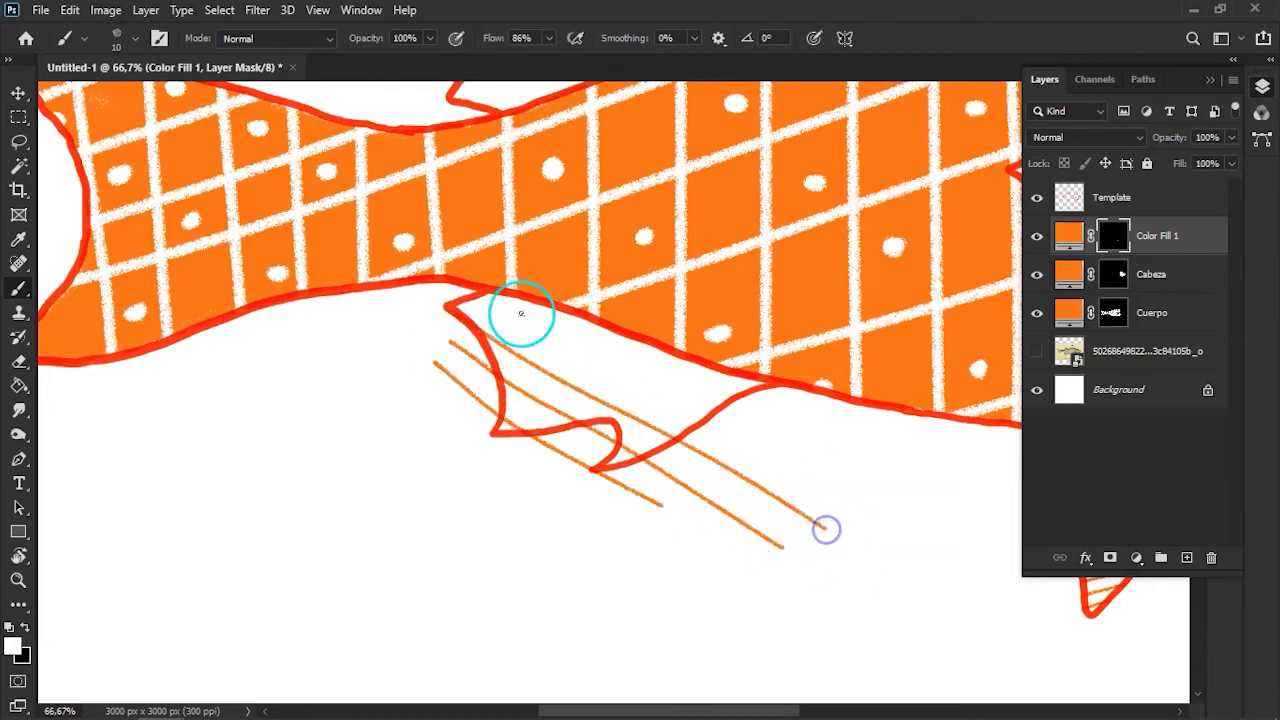
key(ctrl+z)
key(ctrl+z)
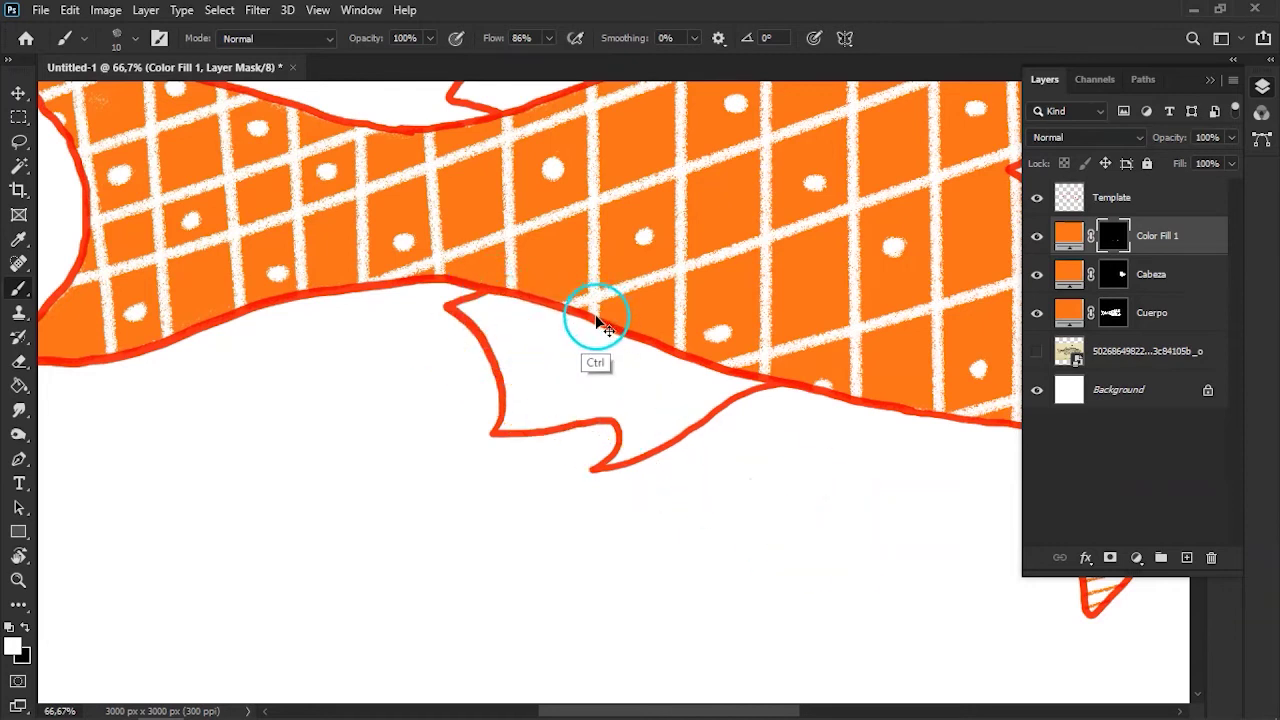
Add straight parallel hatch lines, stepping through undo and redo to compare them
shift+click(603, 487)
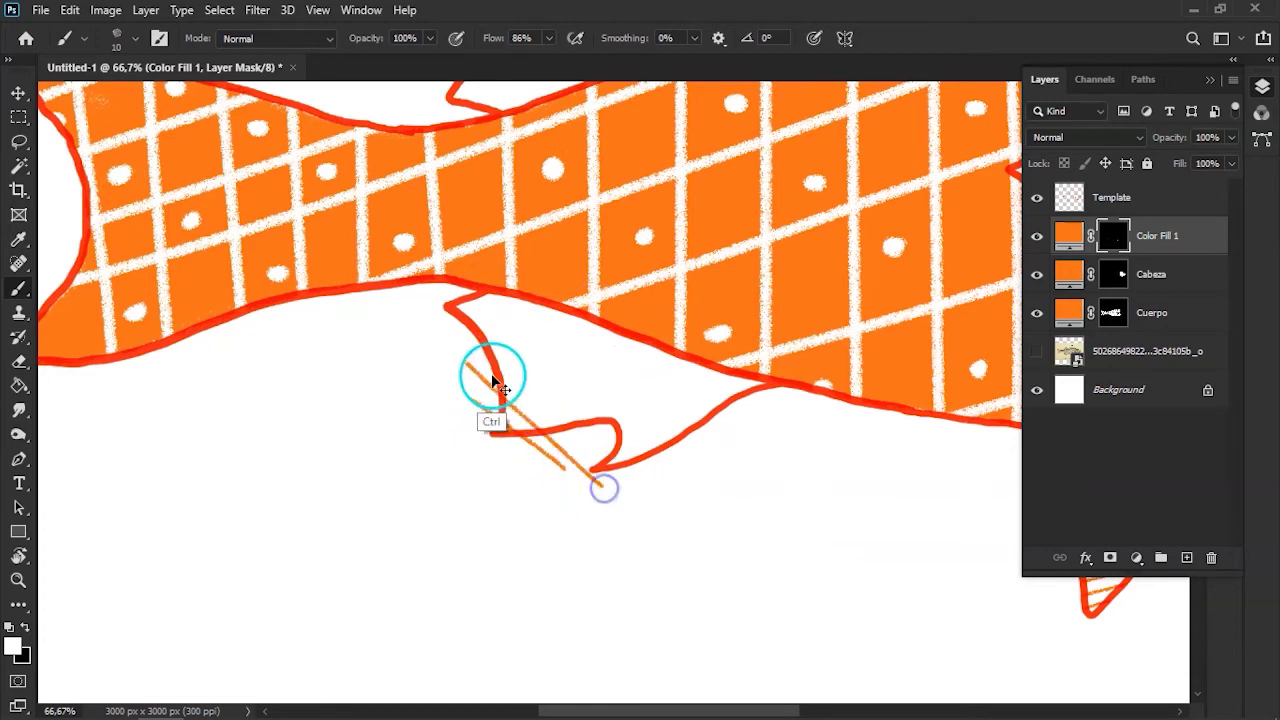
key(ctrl+z)
key(ctrl+shift+z)
key(ctrl+z)
key(ctrl+shift+z)
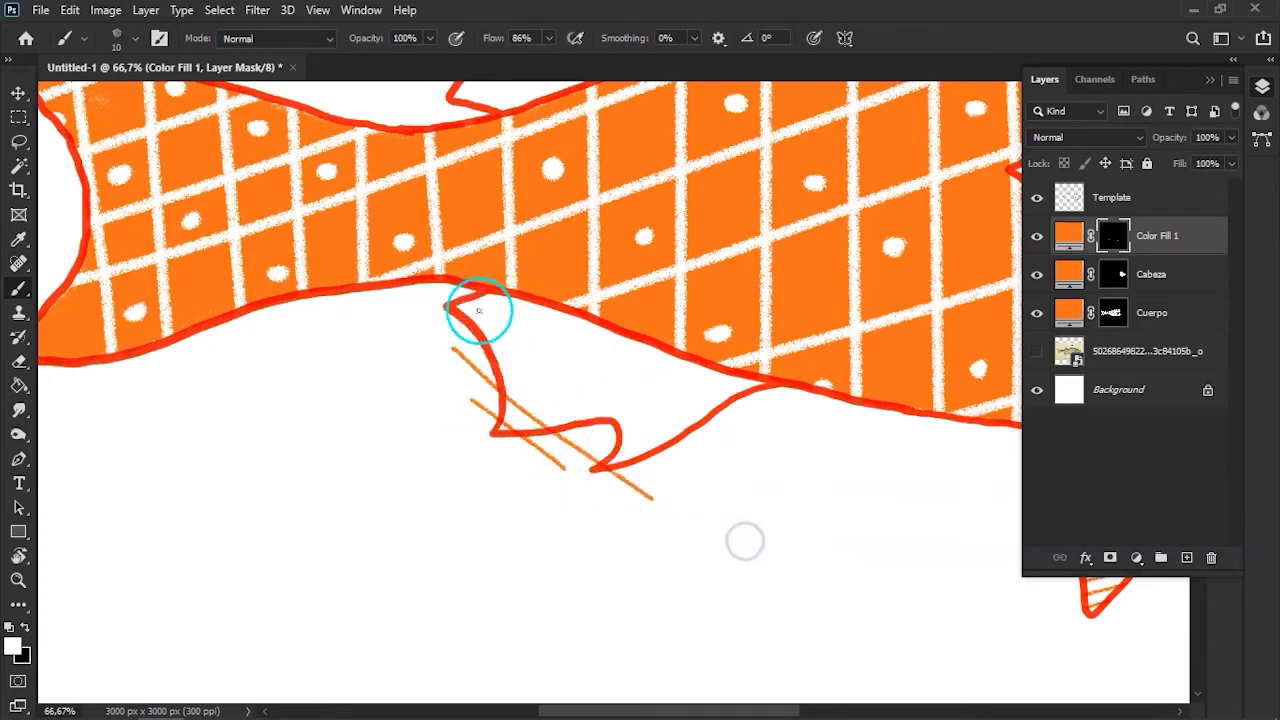
click(435, 297)
shift+click(760, 518)
key(ctrl+z)
key(ctrl+shift+z)
key(ctrl+z)
Add two more long parallel hatch lines, then undo them
click(496, 345)
shift+click(722, 528)
shift+click(758, 506)
key(ctrl+z)
shift+click(757, 510)
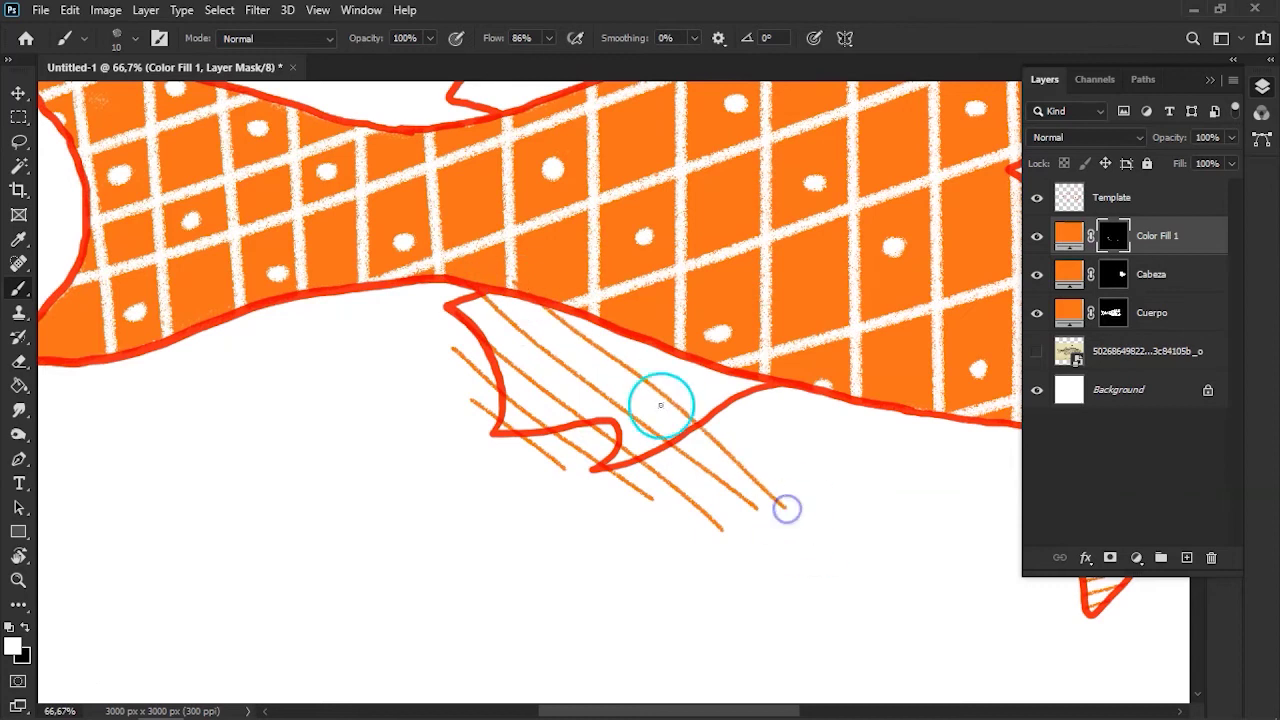
key(ctrl+z)
key(ctrl+z)
key(ctrl+z)
Trace a Lasso selection around the lower fin along its red outline
scroll(714, 330, up, 3)
drag(714, 330, 718, 500)
drag(829, 349, 460, 201)
key(l)
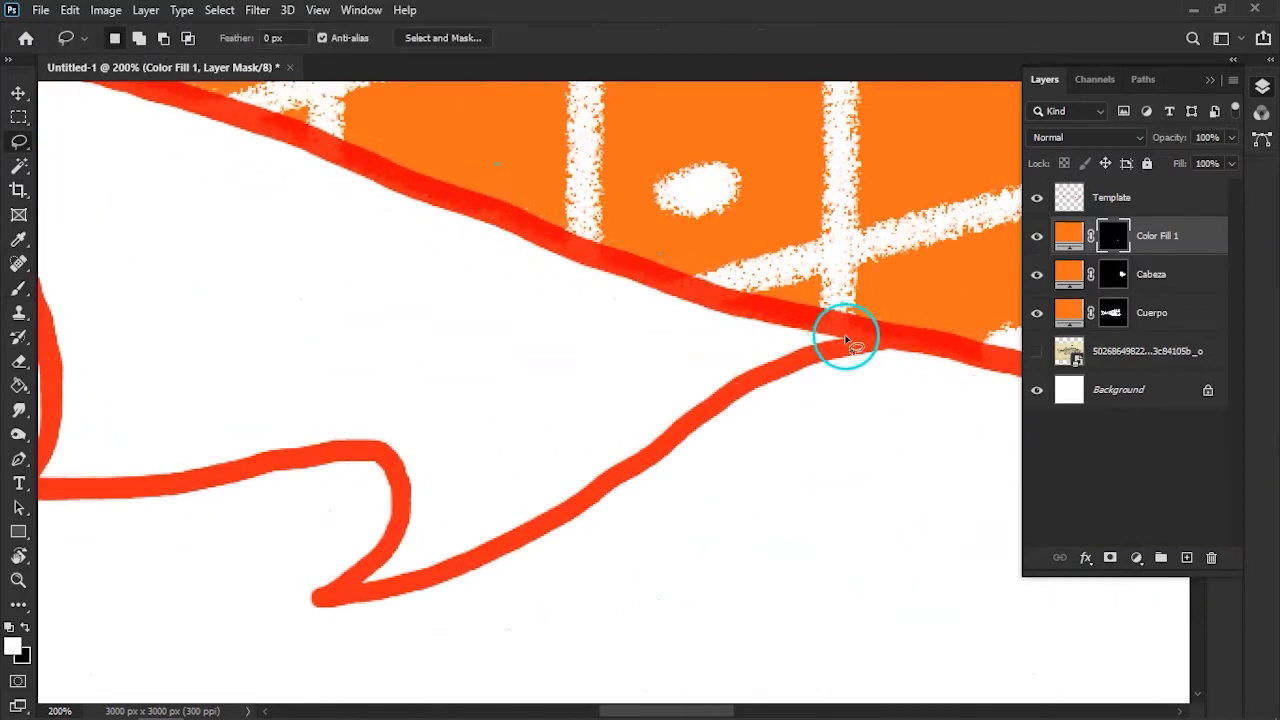
drag(847, 342, 866, 363)
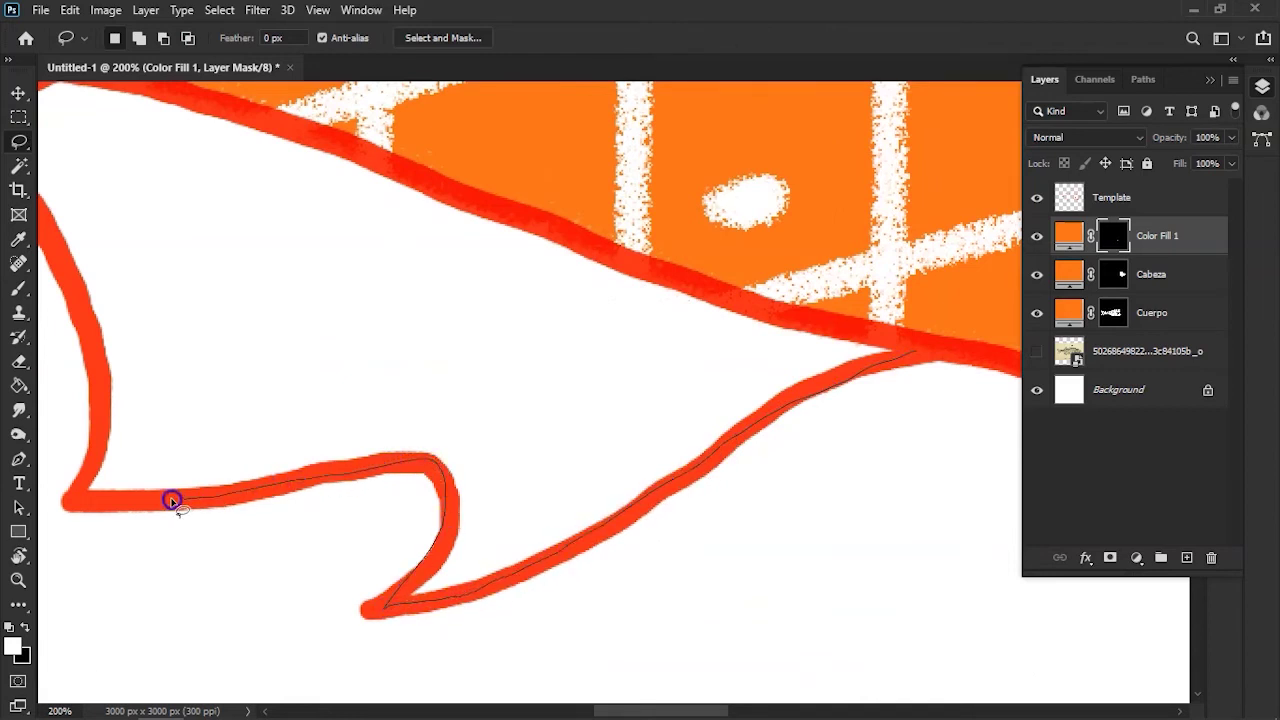
drag(88, 500, 354, 557)
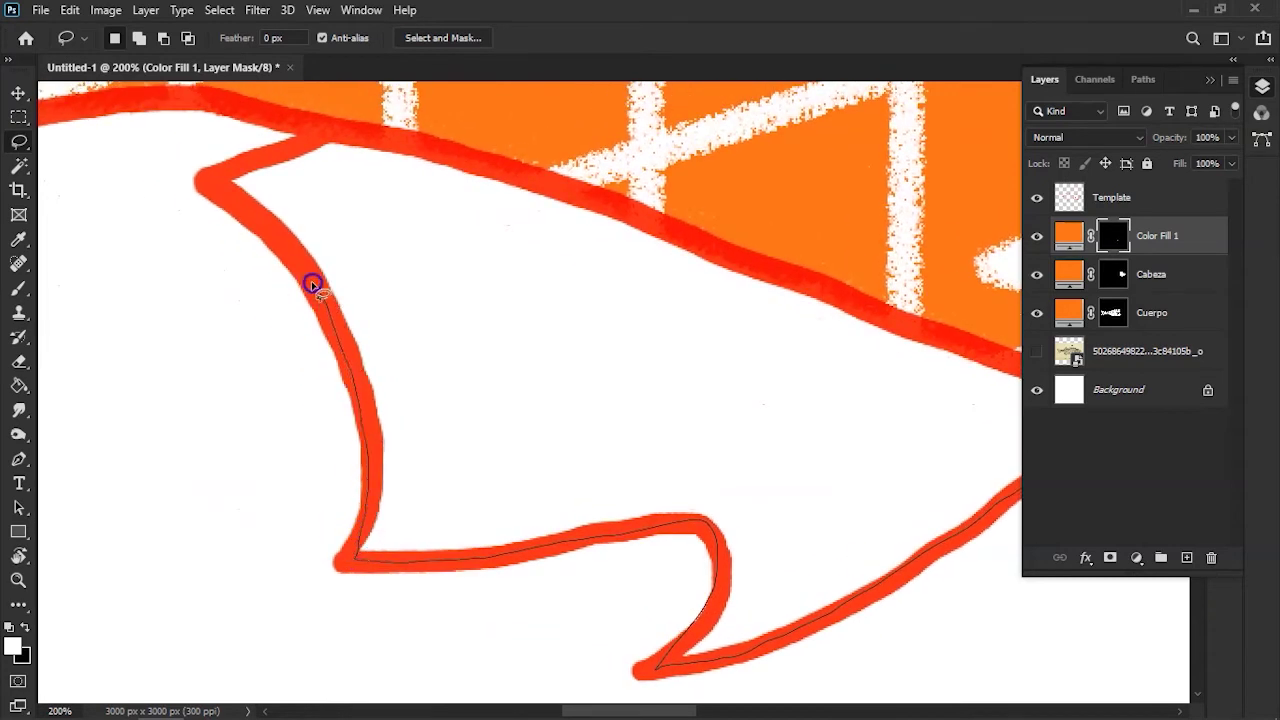
mouse_move(331, 127)
mouse_down()
mouse_move(214, 140)
mouse_move(248, 150)
mouse_up()
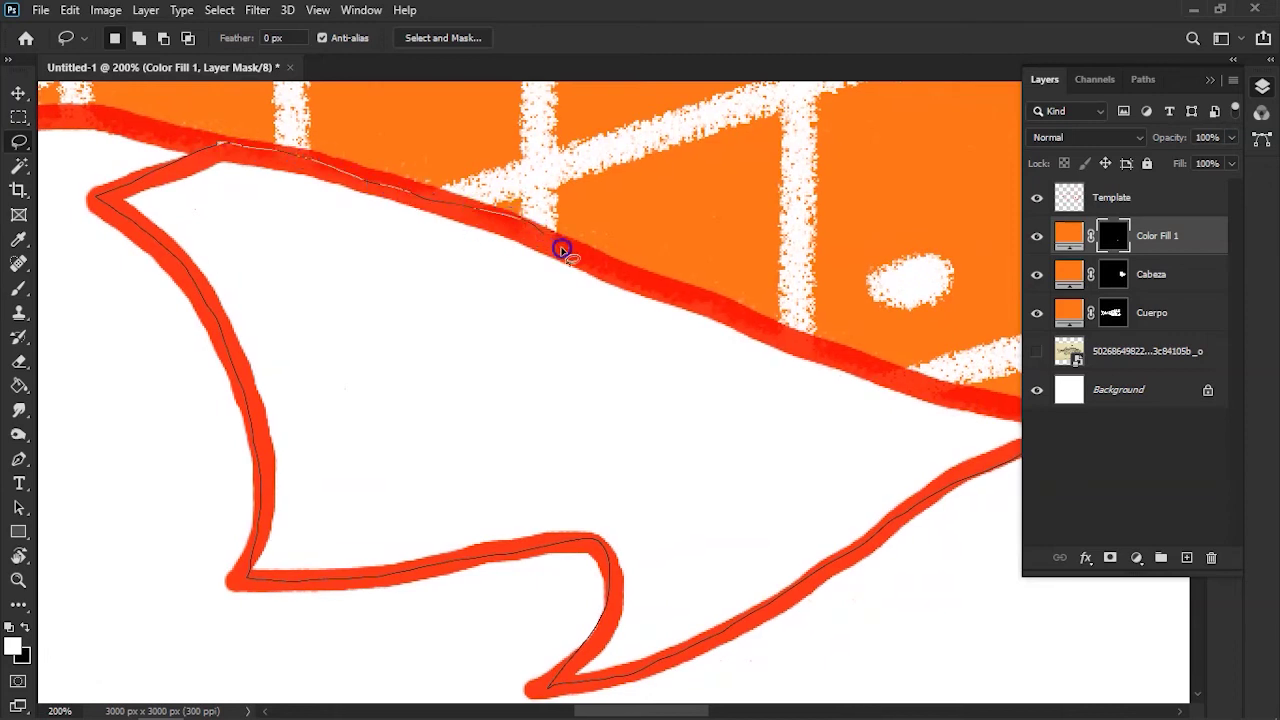
drag(889, 380, 597, 369)
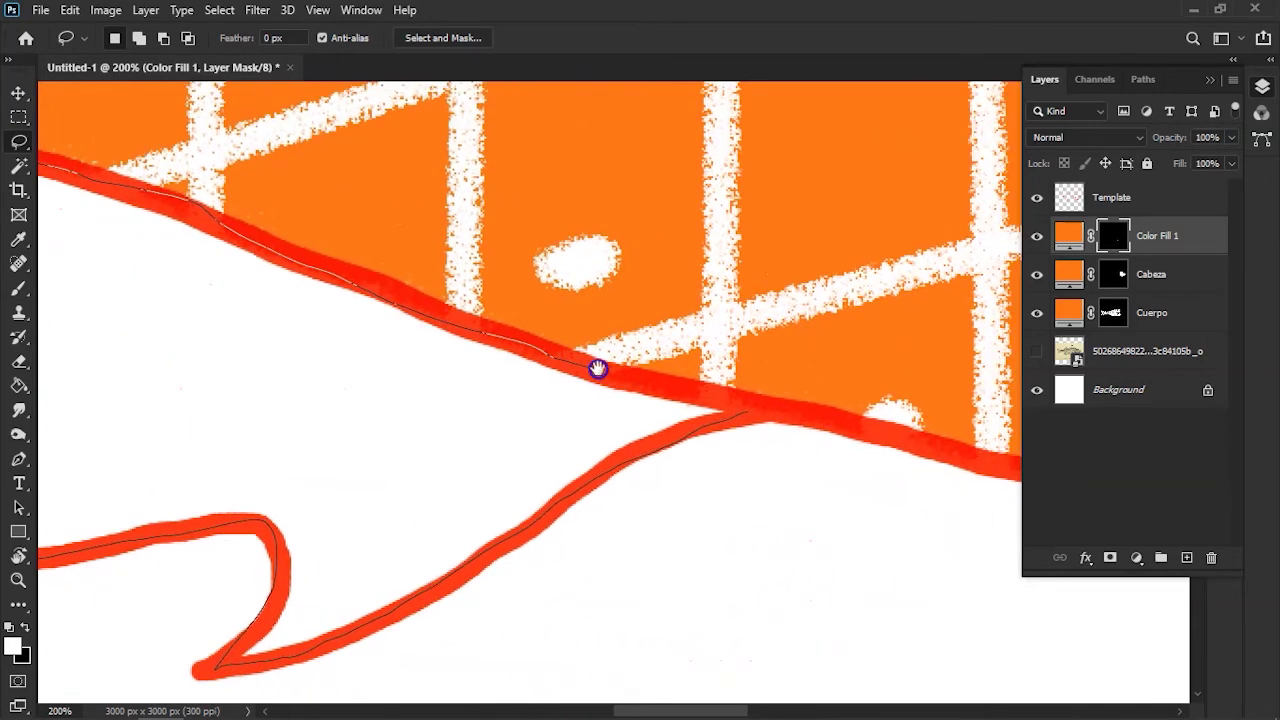
click(744, 413)
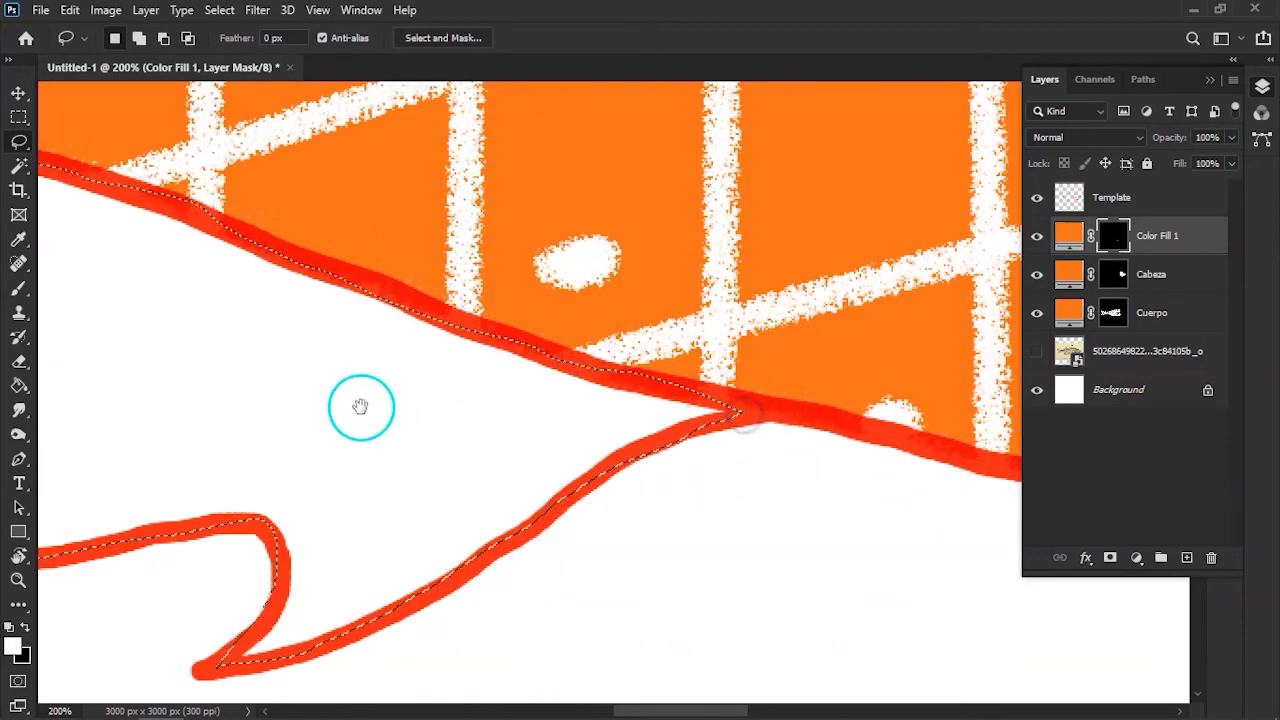
Refine the fin selection by adding a missed area and subtracting the red outline stroke
drag(357, 406, 891, 537)
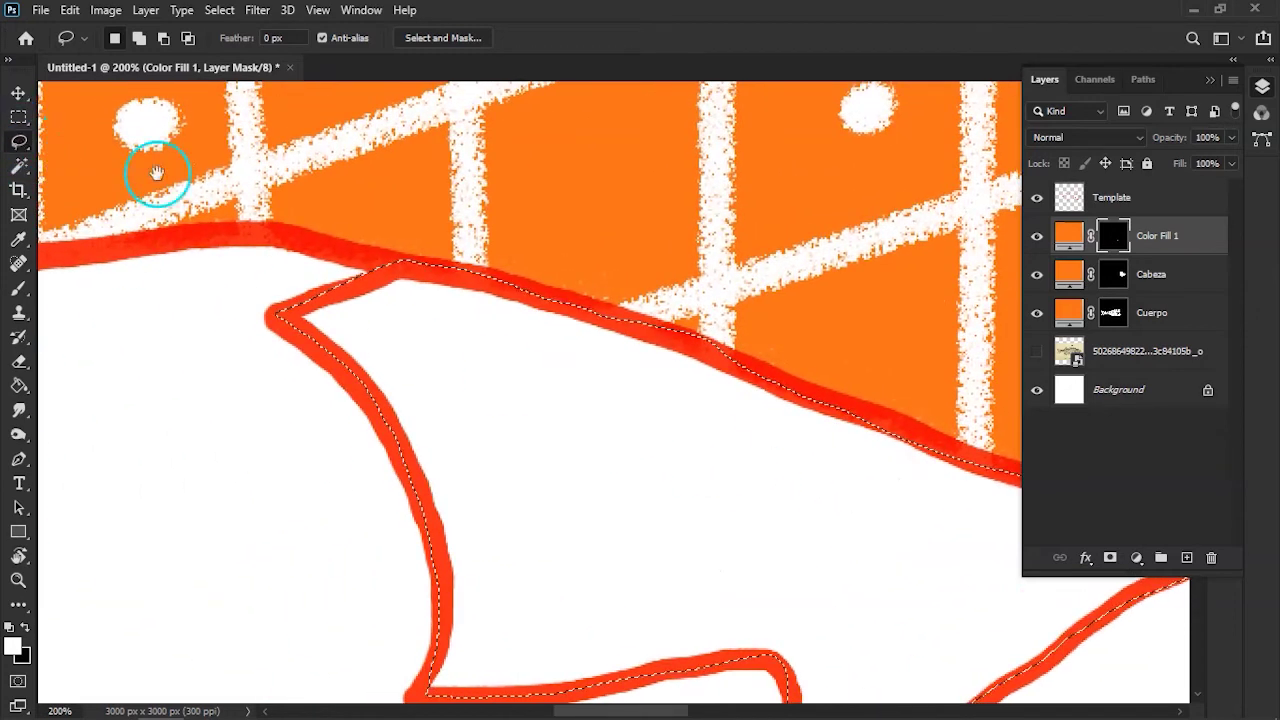
drag(531, 255, 423, 120)
drag(731, 534, 583, 397)
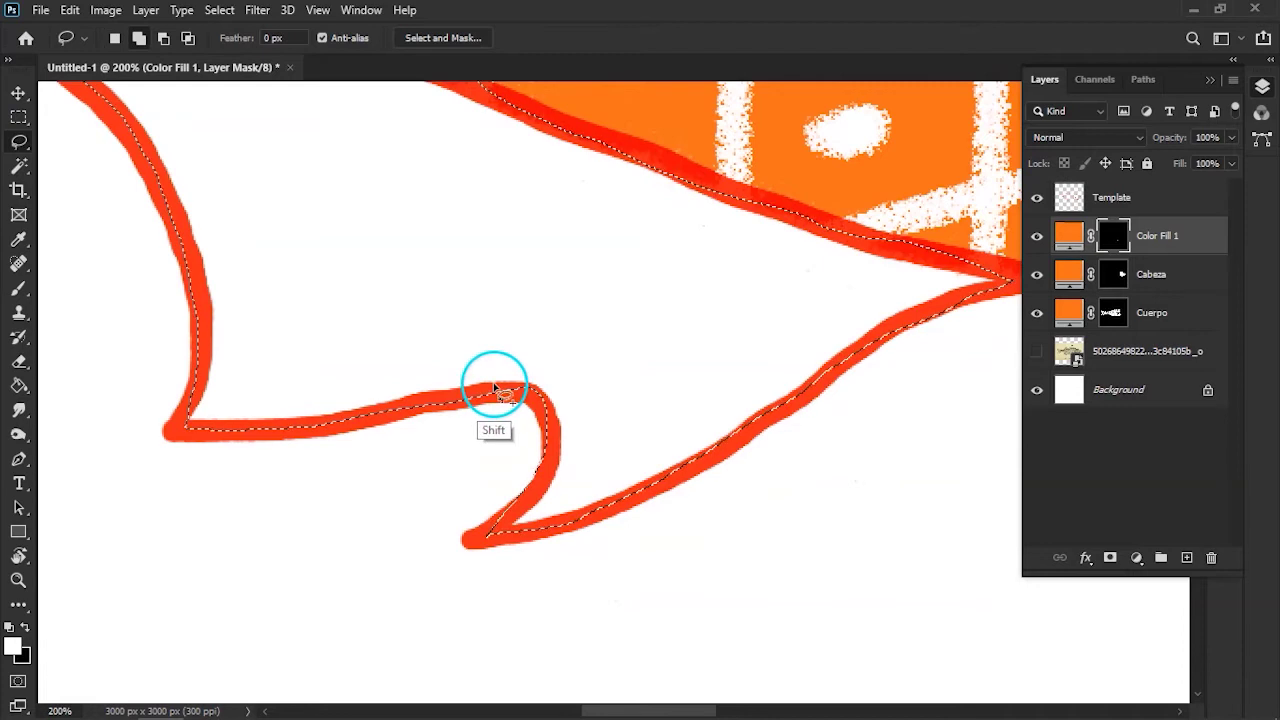
click(391, 591)
mouse_move(523, 457)
mouse_down()
mouse_move(673, 527)
mouse_move(337, 349)
mouse_up()
drag(726, 300, 697, 315)
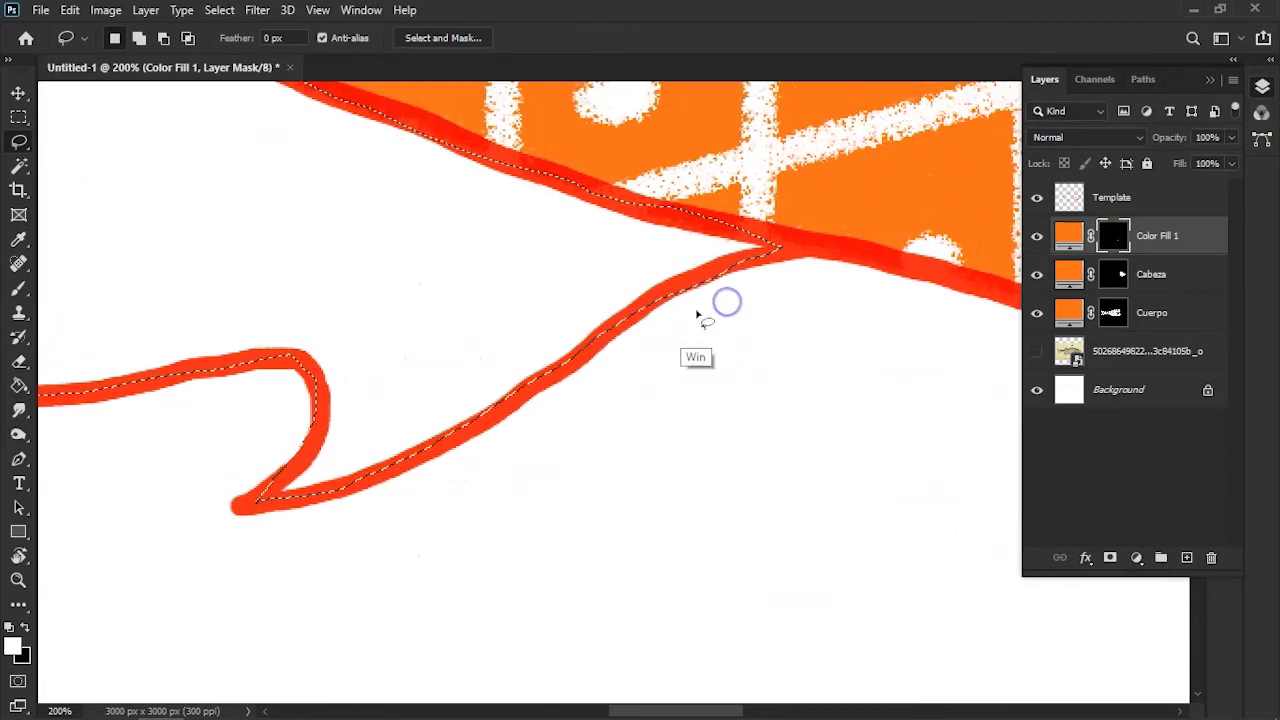
key(super)
click(760, 33)
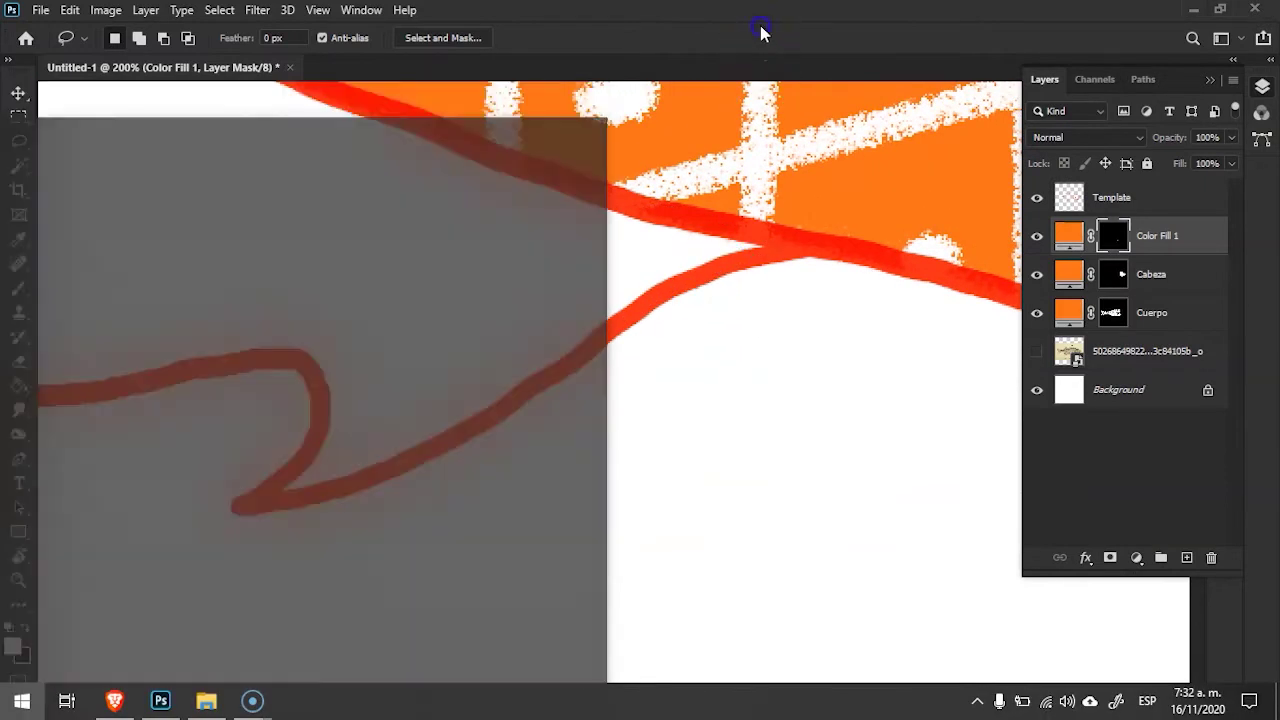
mouse_move(715, 297)
mouse_down()
mouse_move(737, 374)
mouse_move(671, 314)
mouse_up()
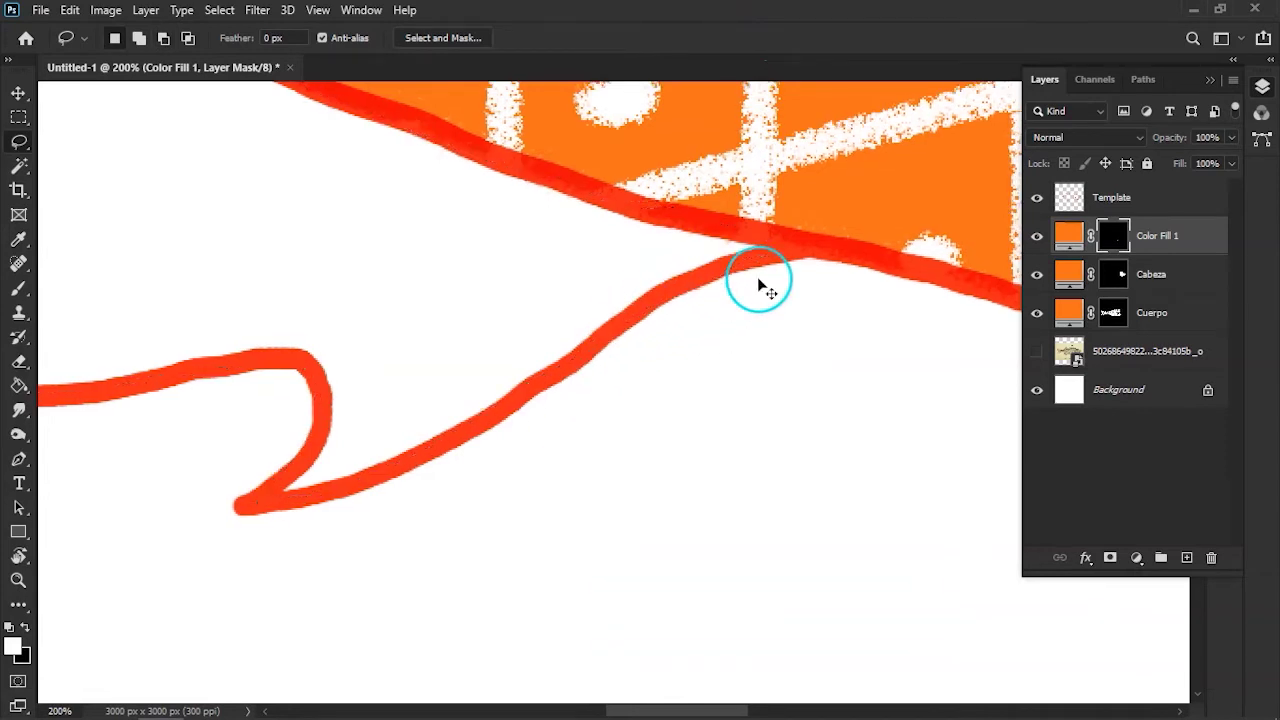
mouse_move(760, 286)
mouse_down()
mouse_move(414, 317)
mouse_move(625, 362)
mouse_up()
Paint orange diagonal hatch stripes inside the belly fin, undoing one excess stripe
key(b)
key(ctrl+minus)
drag(553, 294, 507, 269)
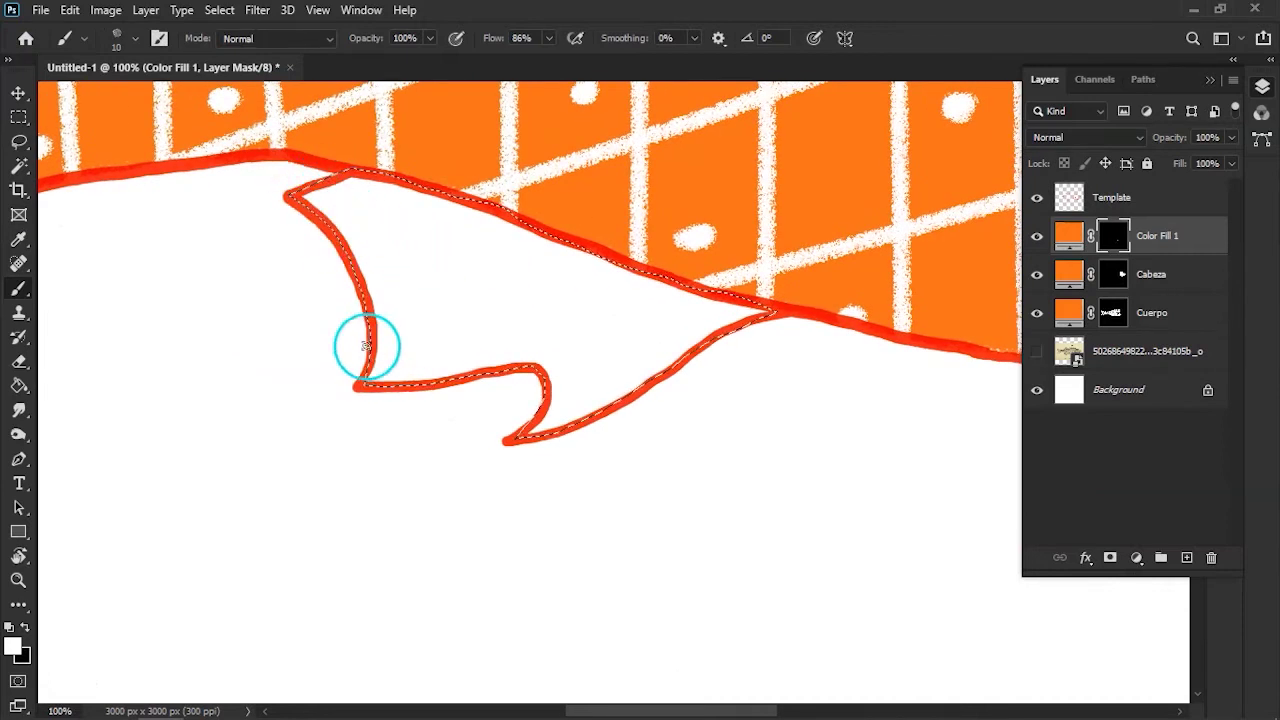
drag(372, 332, 424, 381)
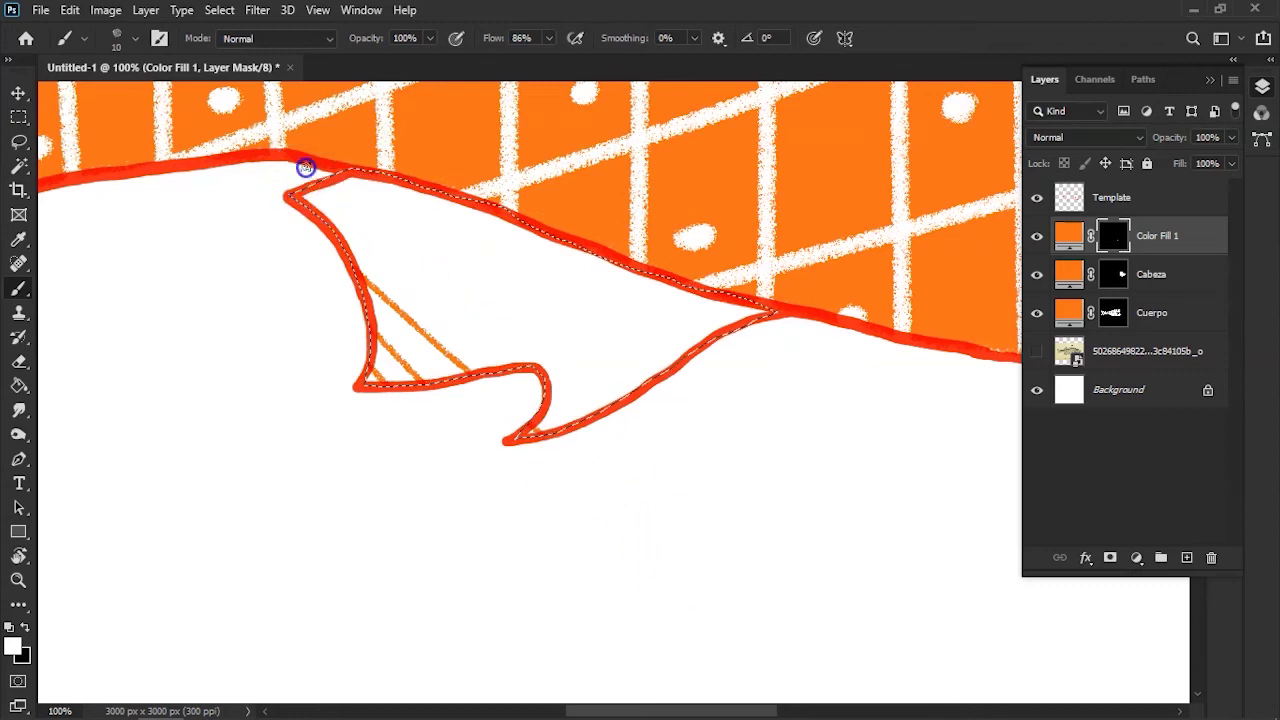
drag(319, 163, 548, 410)
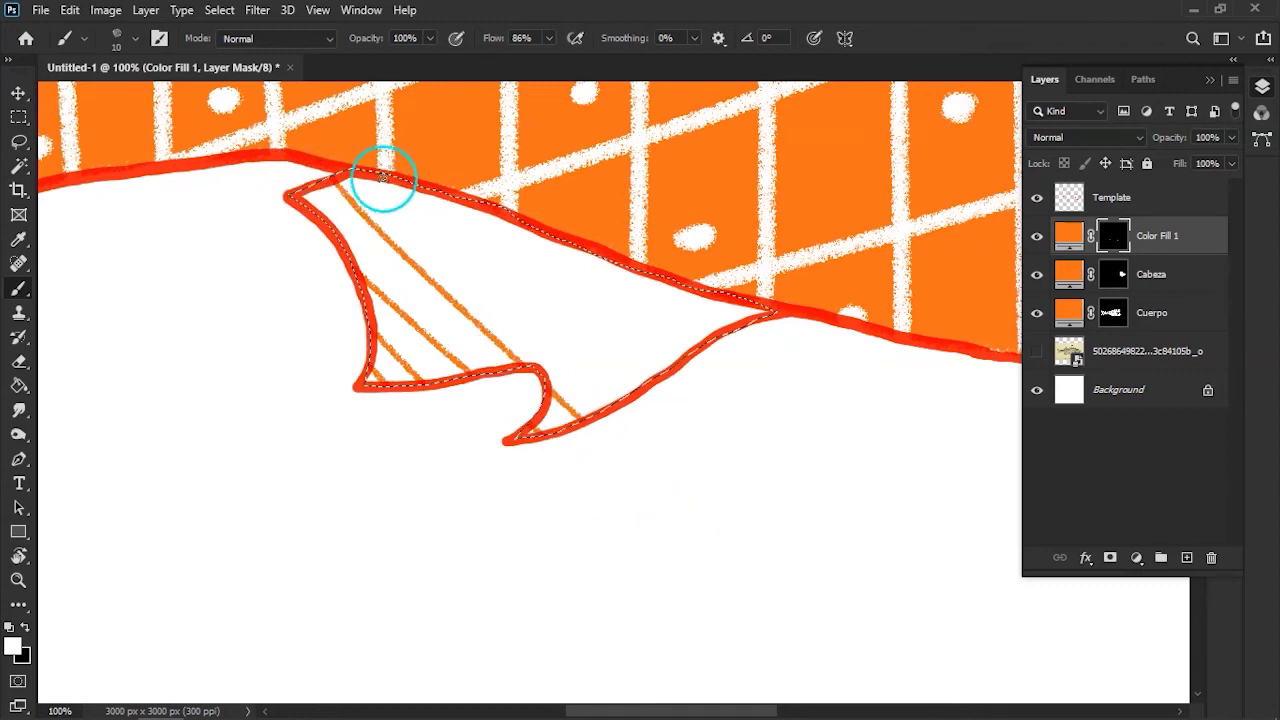
drag(401, 190, 733, 484)
drag(445, 164, 757, 486)
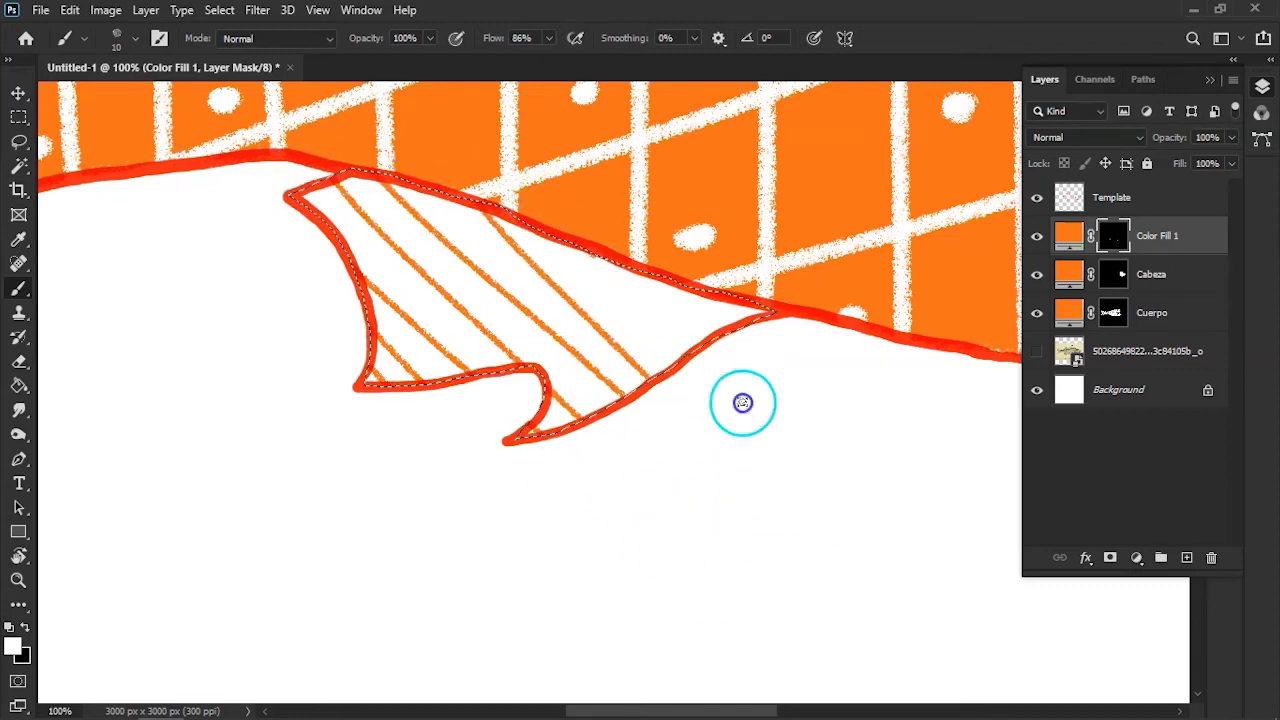
drag(621, 265, 792, 461)
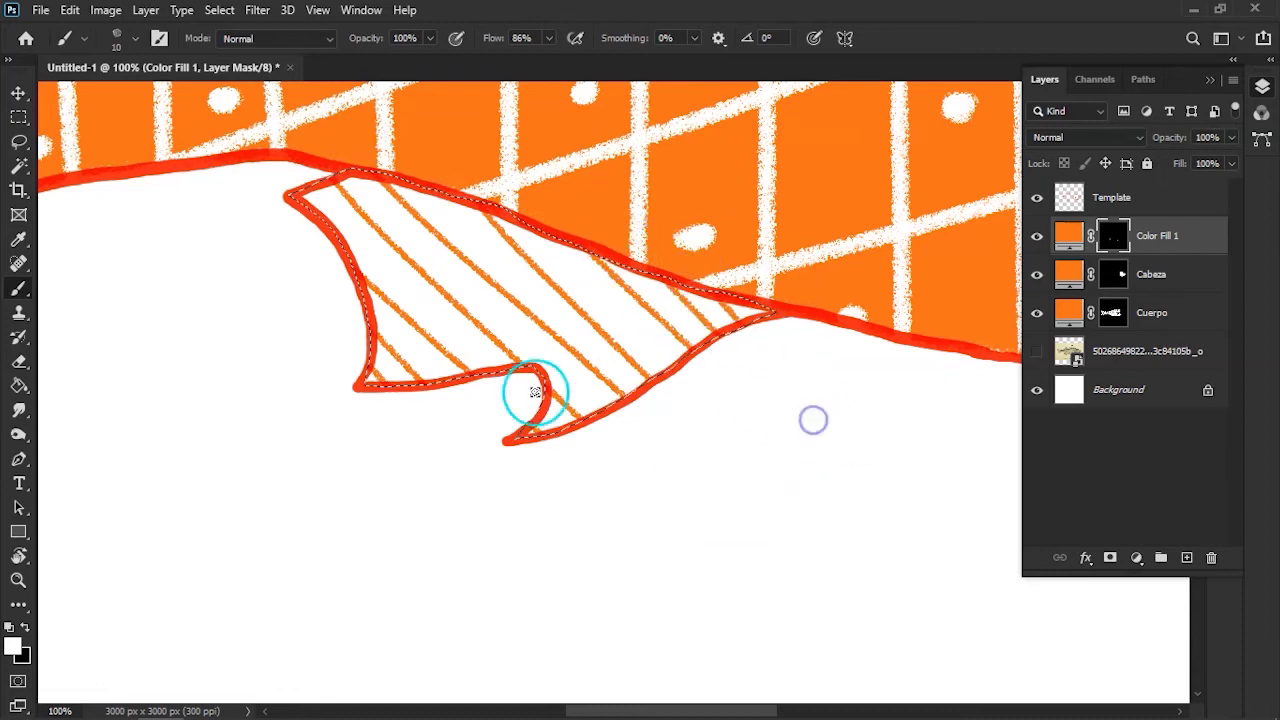
key(ctrl+z)
key(ctrl+z)
key(ctrl+z)
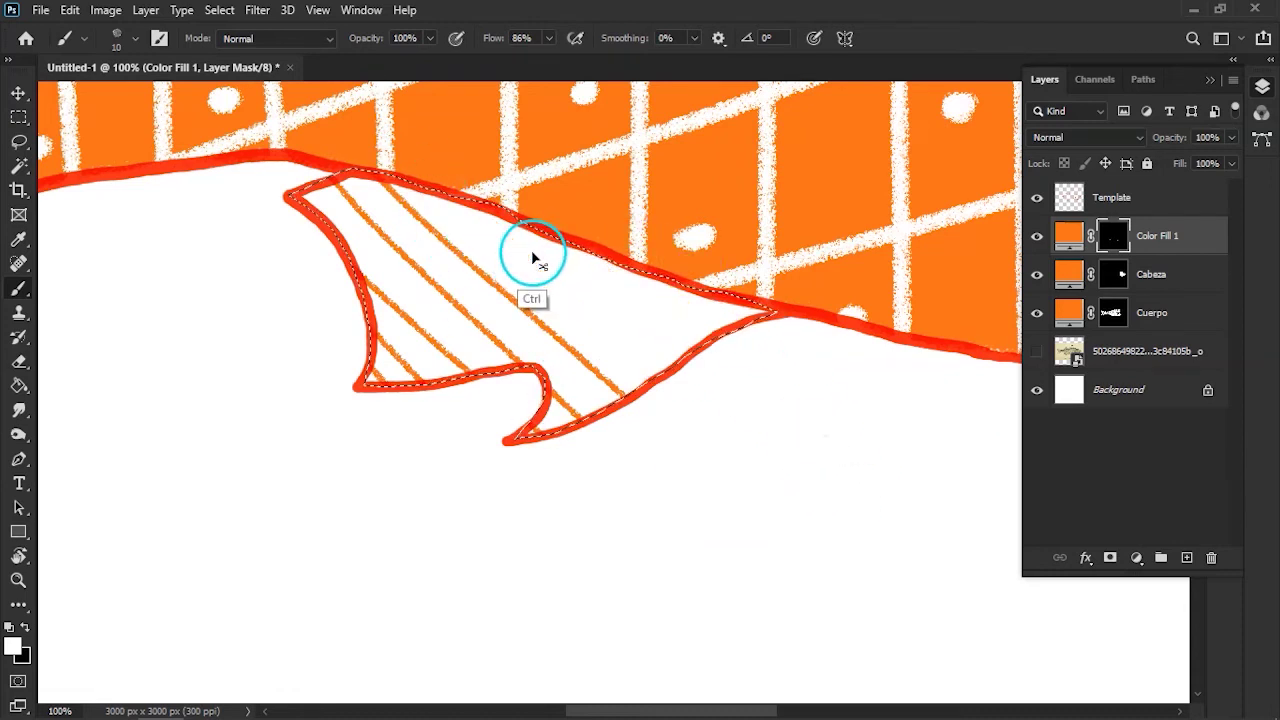
key(ctrl+z)
key(ctrl+z)
key(ctrl+shift+z)
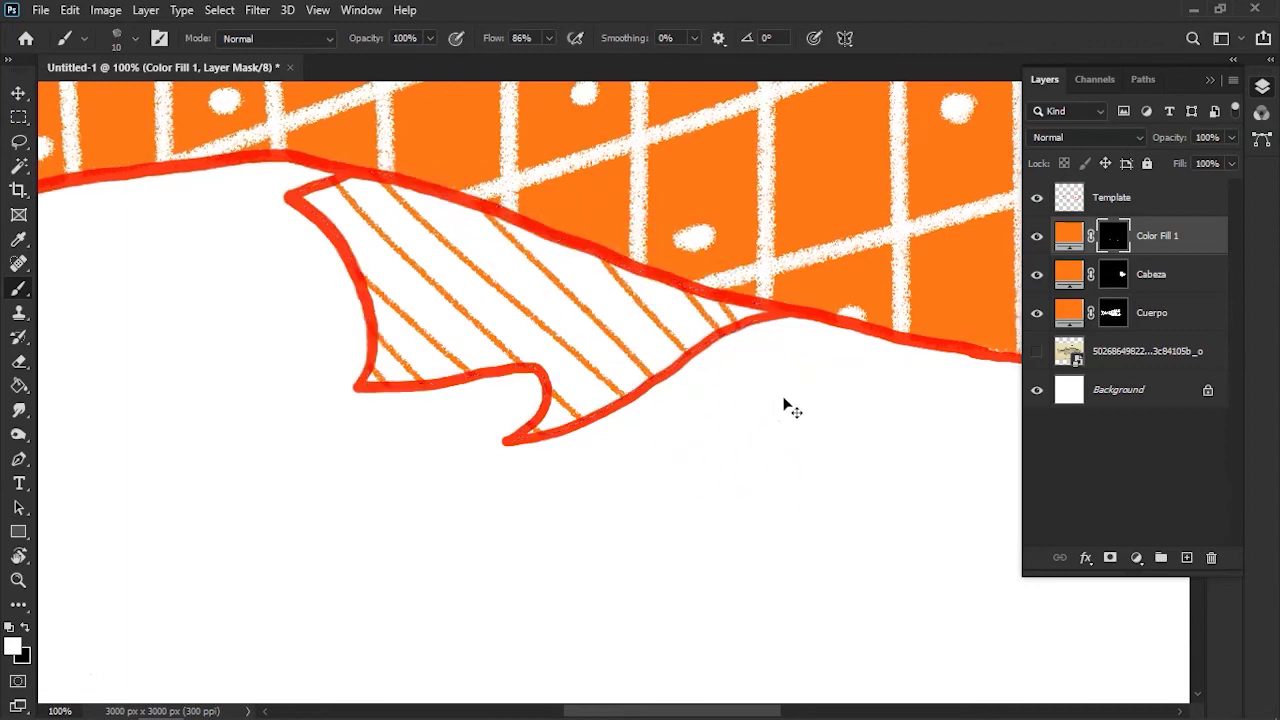
Paint orange hatch lines in the opposite diagonal across the whole belly fin
key(ctrl+minus)
key(ctrl+plus)
drag(445, 304, 457, 363)
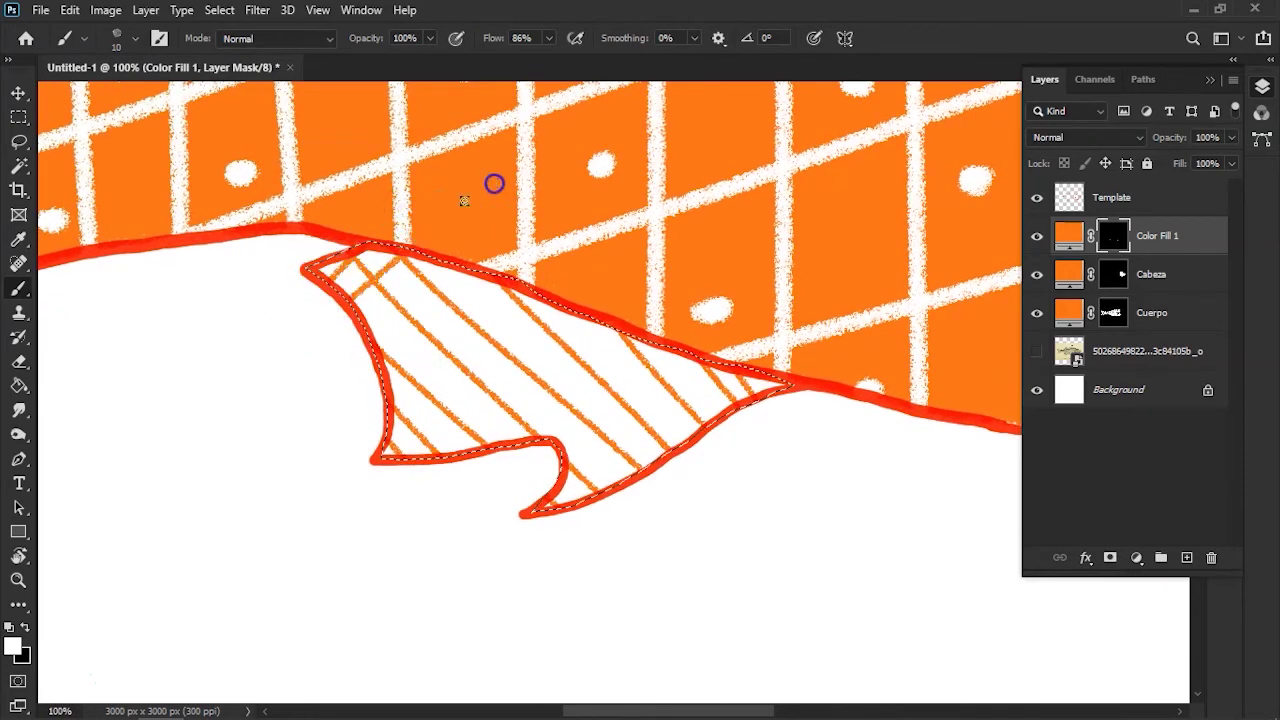
drag(497, 242, 331, 429)
drag(563, 191, 383, 429)
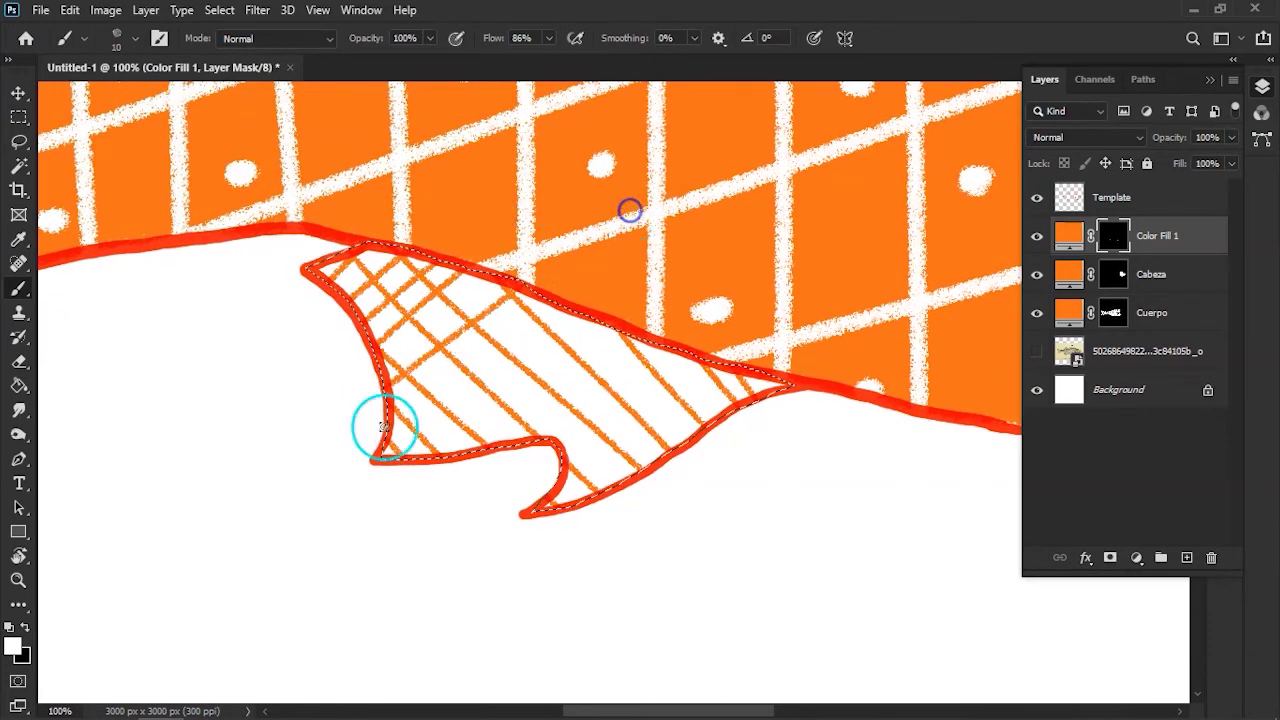
drag(629, 209, 400, 440)
drag(640, 255, 457, 503)
drag(711, 263, 560, 466)
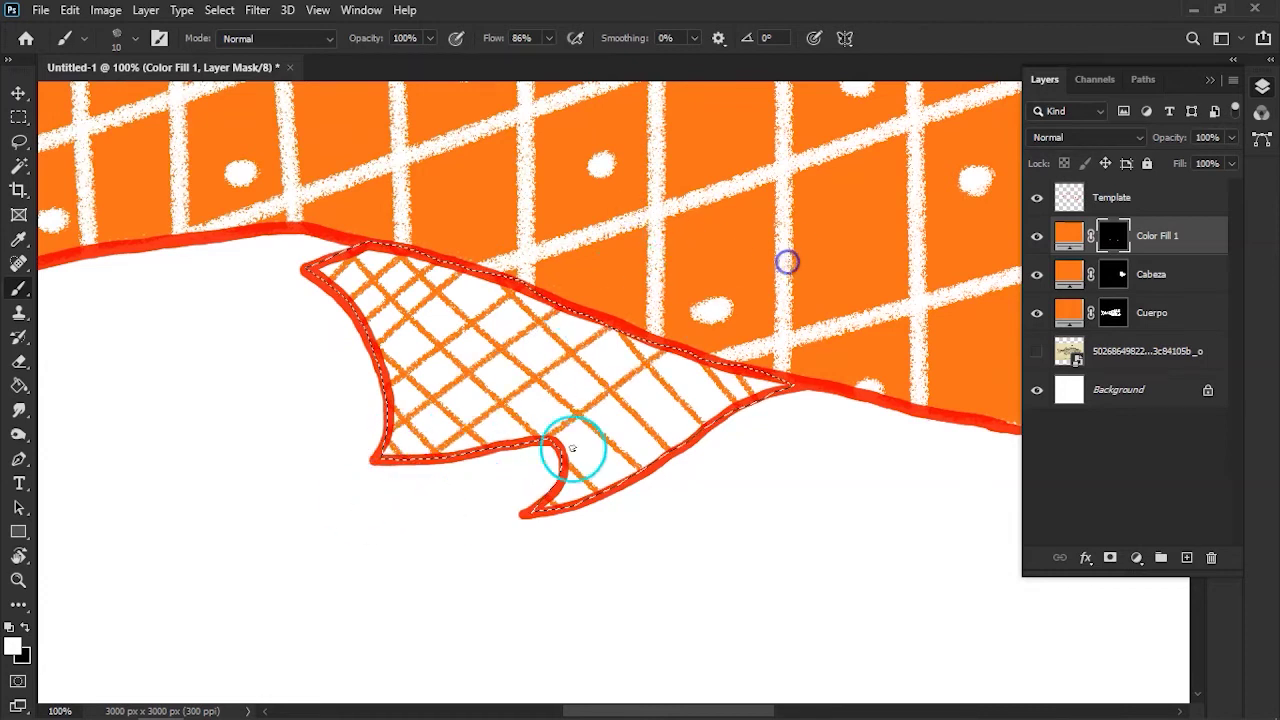
drag(789, 260, 575, 471)
drag(797, 317, 531, 541)
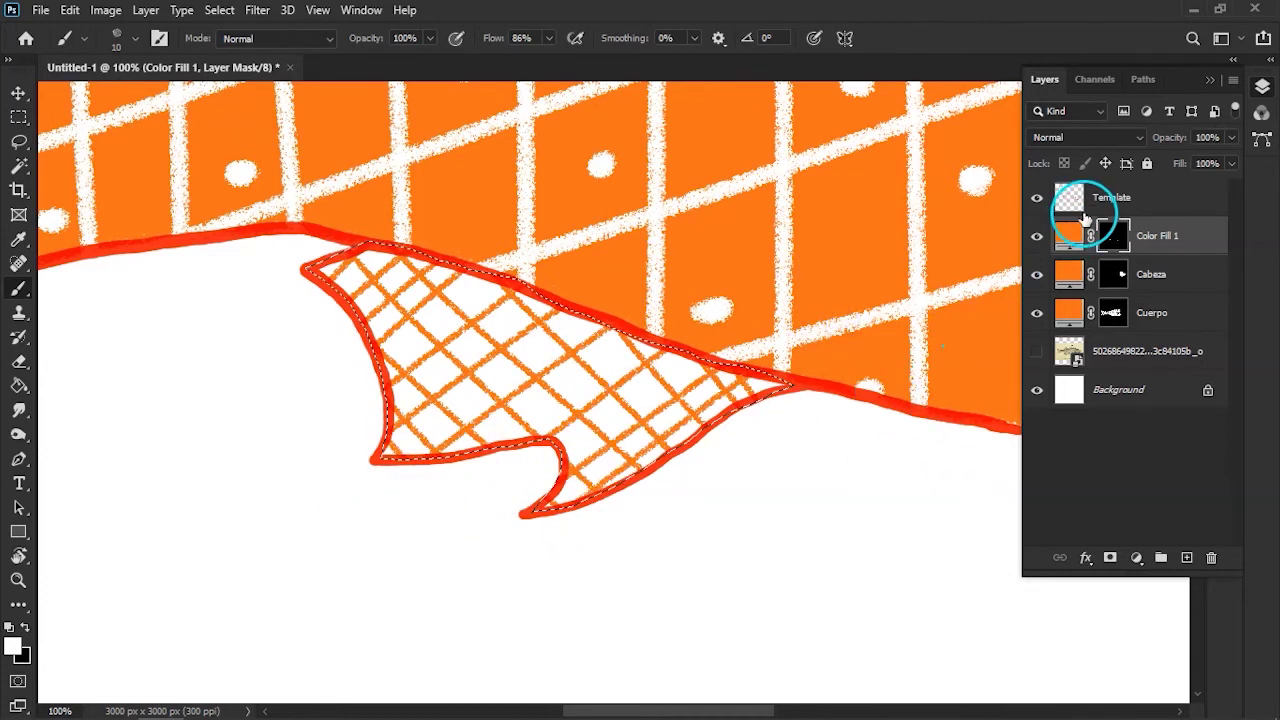
key(ctrl+s)
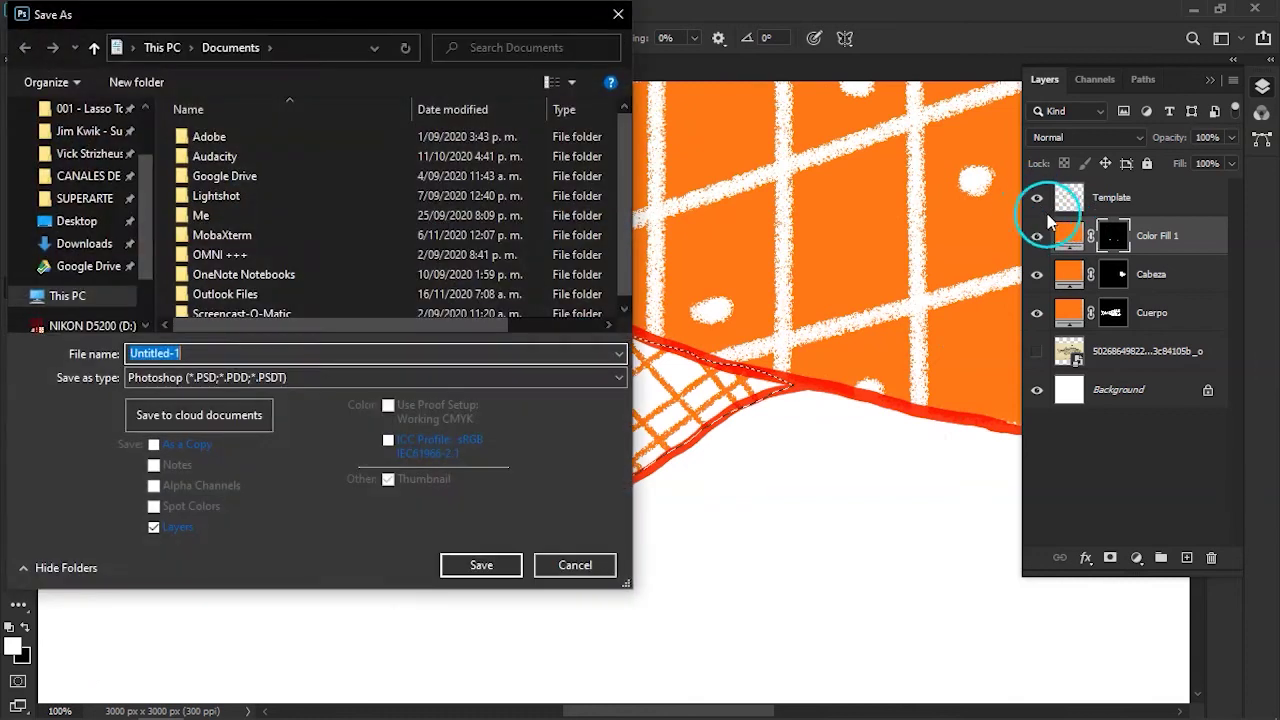
key(Escape)
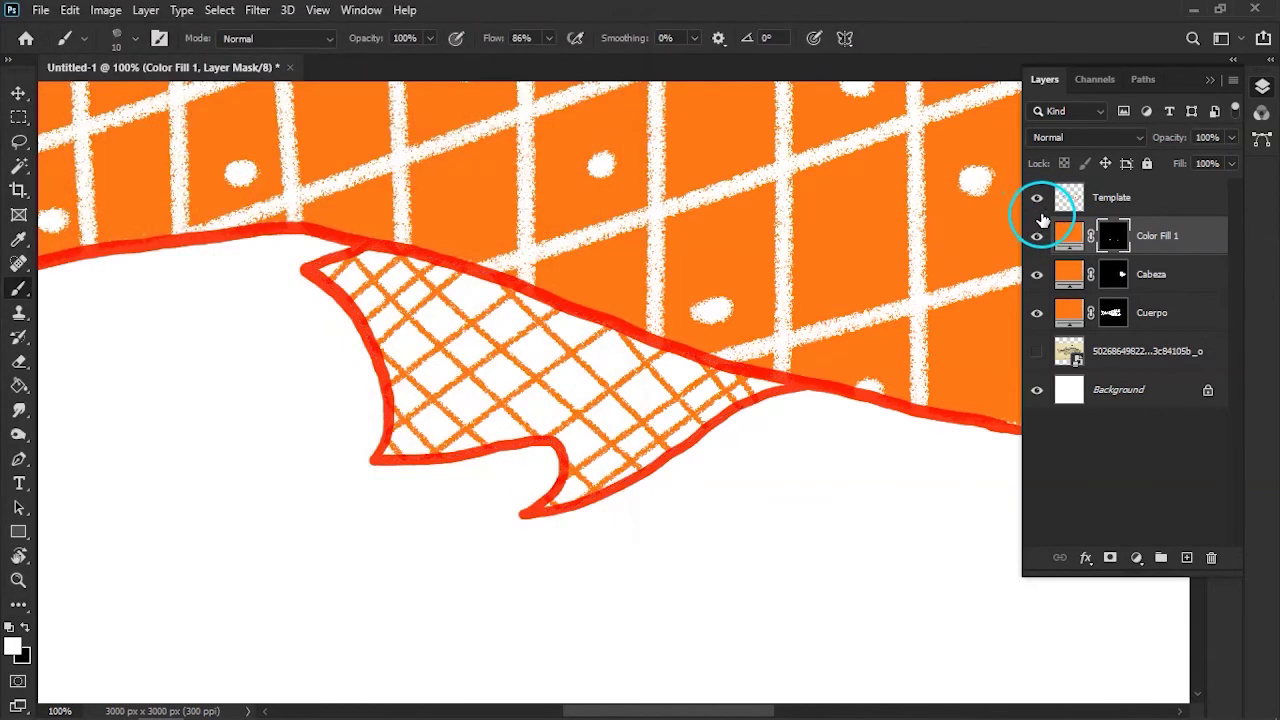
click(1037, 199)
key(ctrl+0)
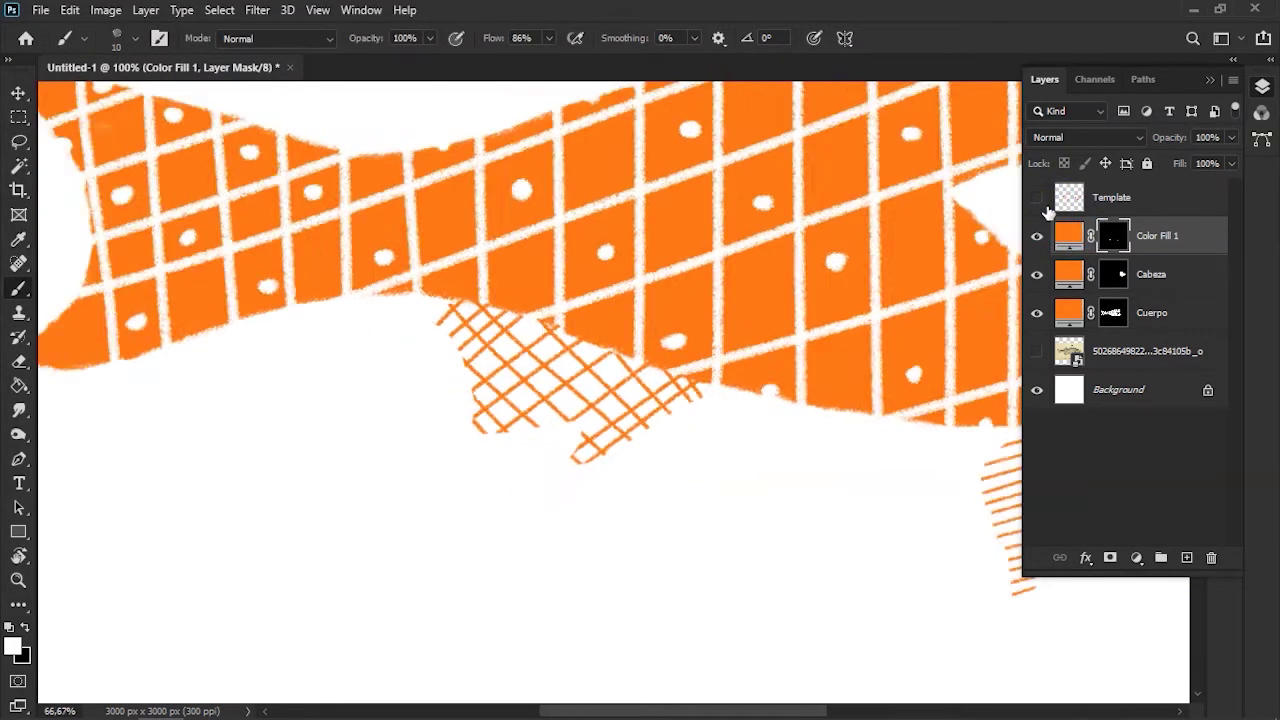
key(ctrl+plus)
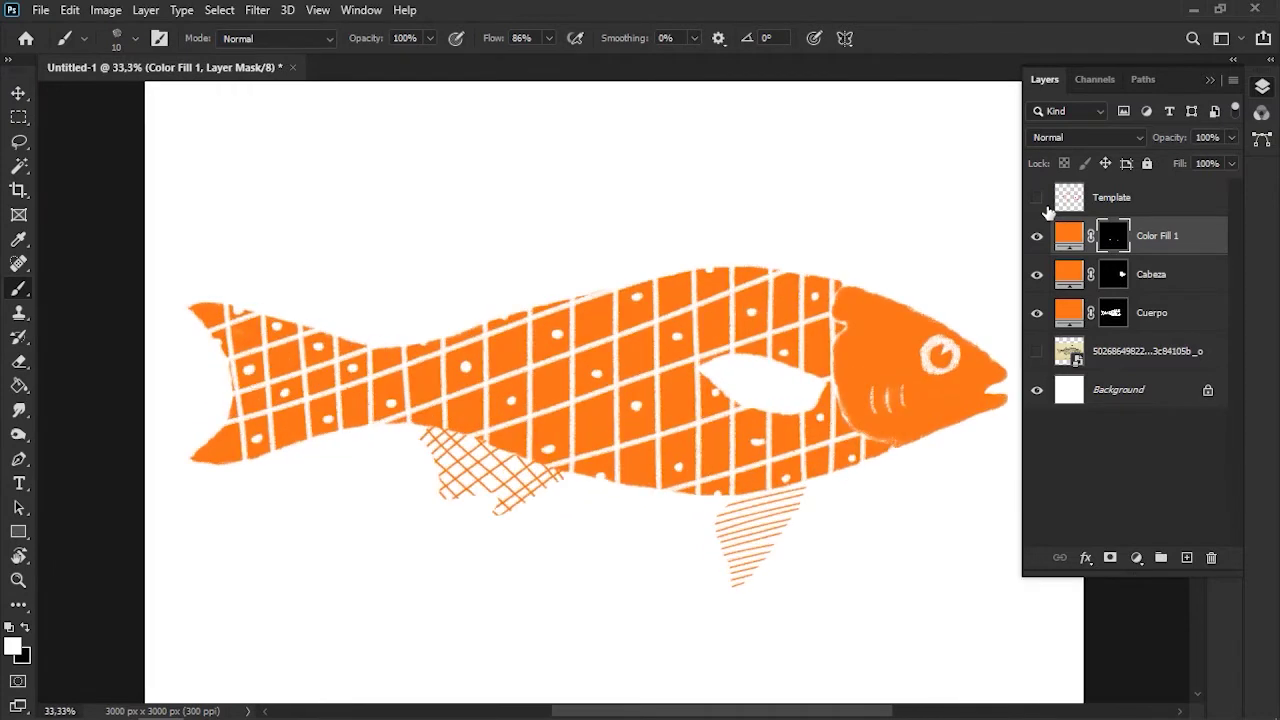
key(ctrl+plus)
key(ctrl+plus)
key(ctrl+plus)
drag(631, 399, 591, 395)
scroll(591, 395, up, 2)
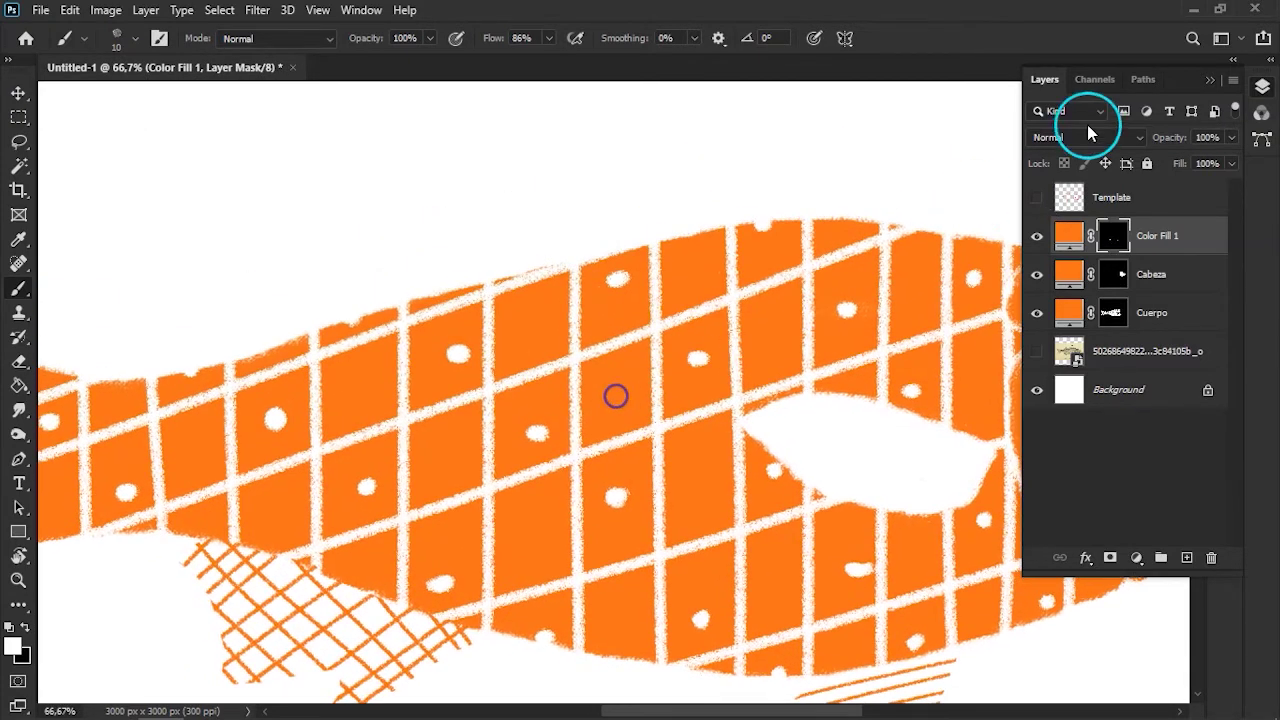
click(1037, 198)
key(ctrl+plus)
Paint small orange triangles across the front dorsal fin and hide the red template outlines
drag(234, 331, 687, 337)
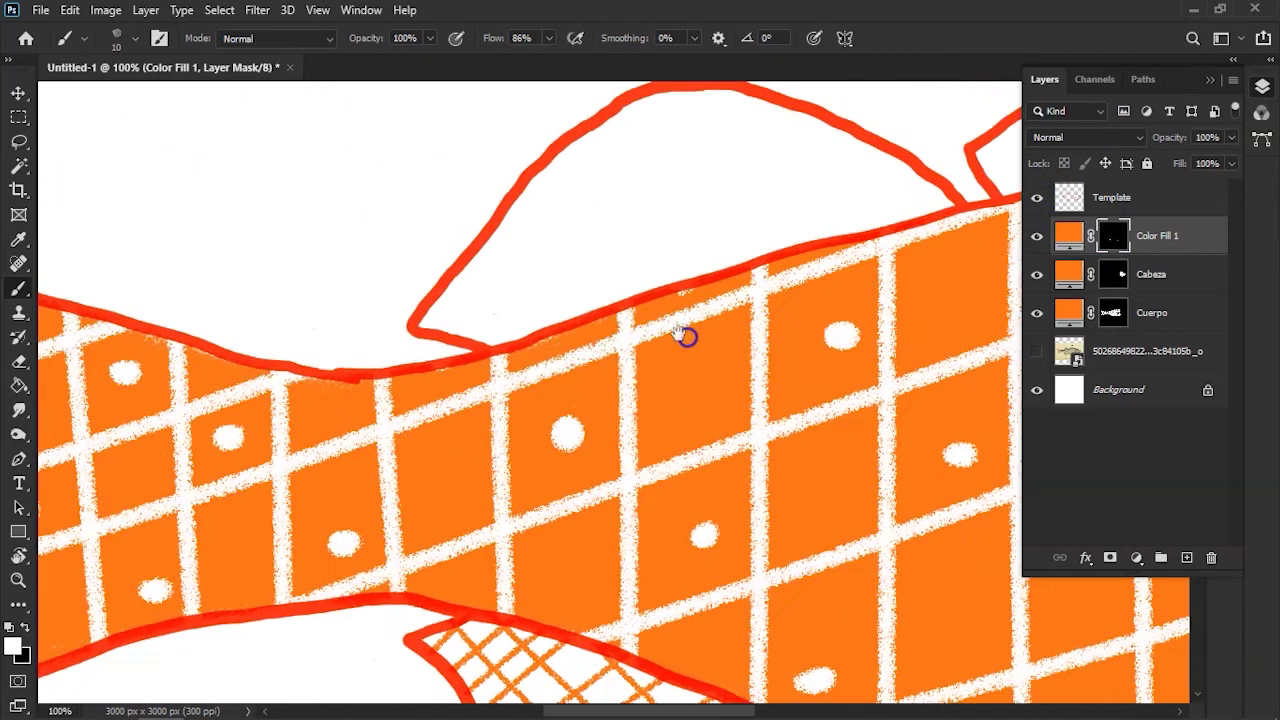
key(ctrl+plus)
drag(634, 214, 626, 426)
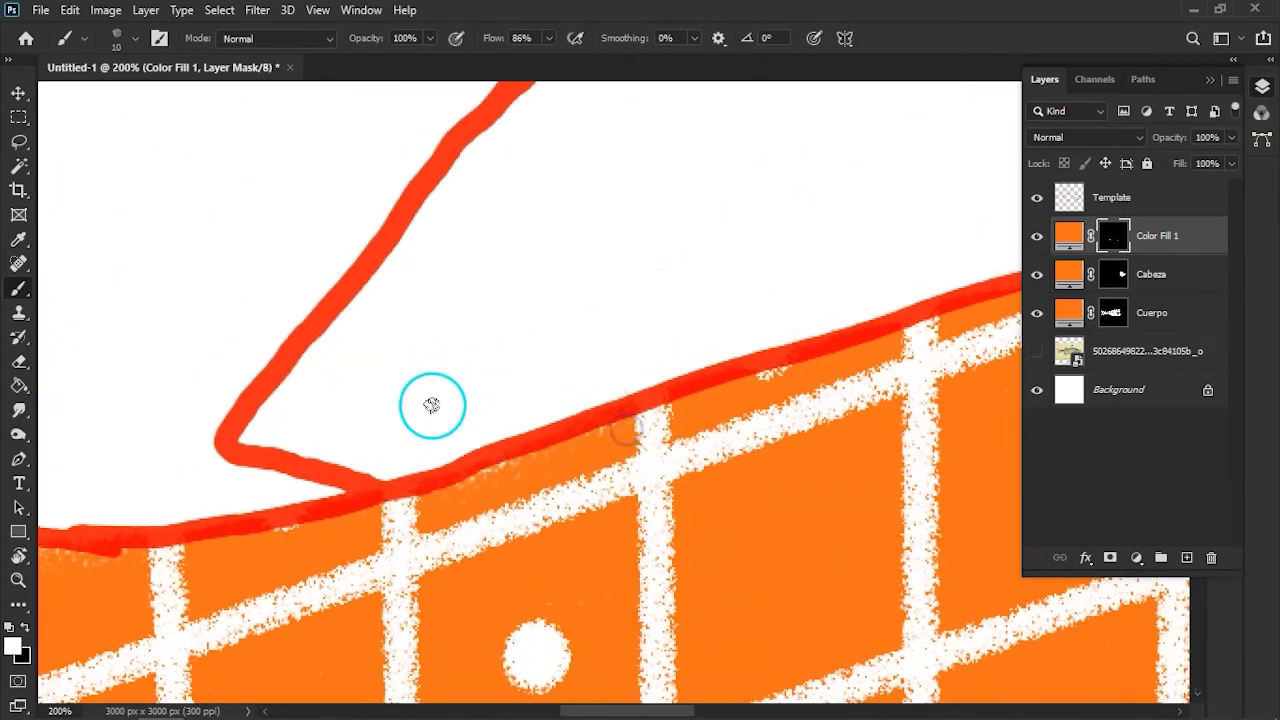
drag(406, 440, 444, 470)
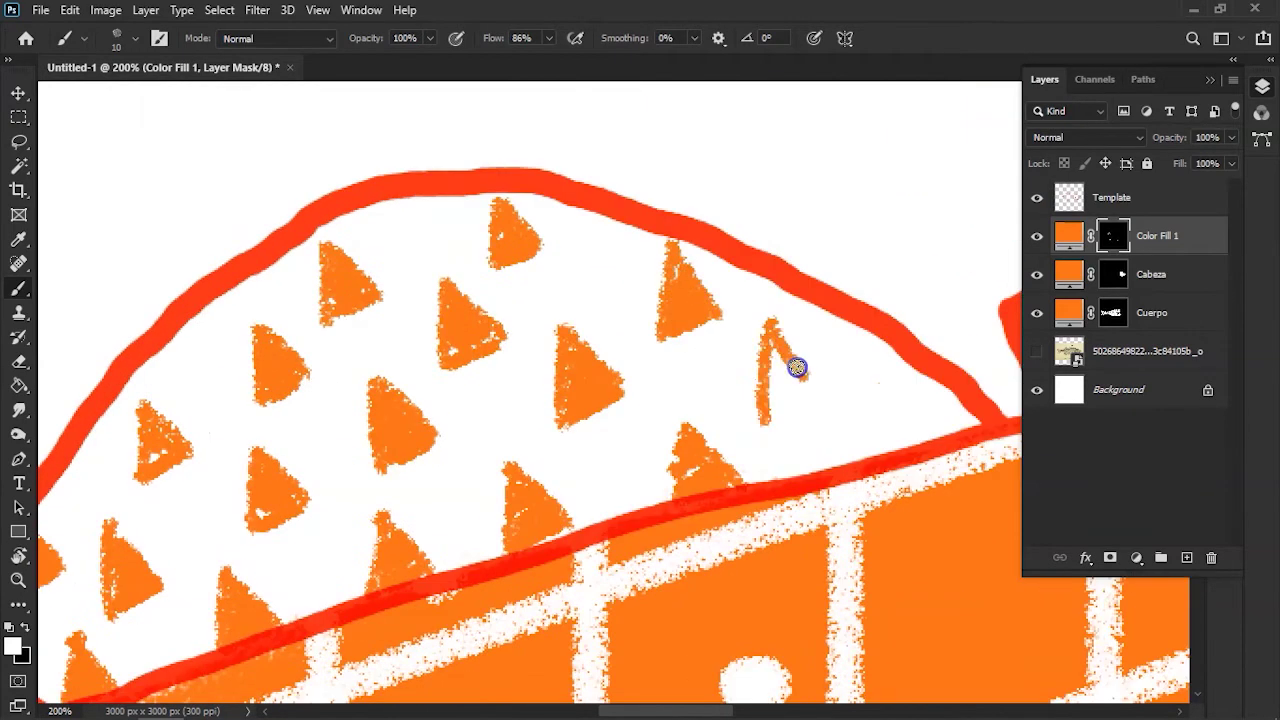
key(ctrl+plus)
drag(571, 286, 566, 369)
scroll(570, 305, down, 2)
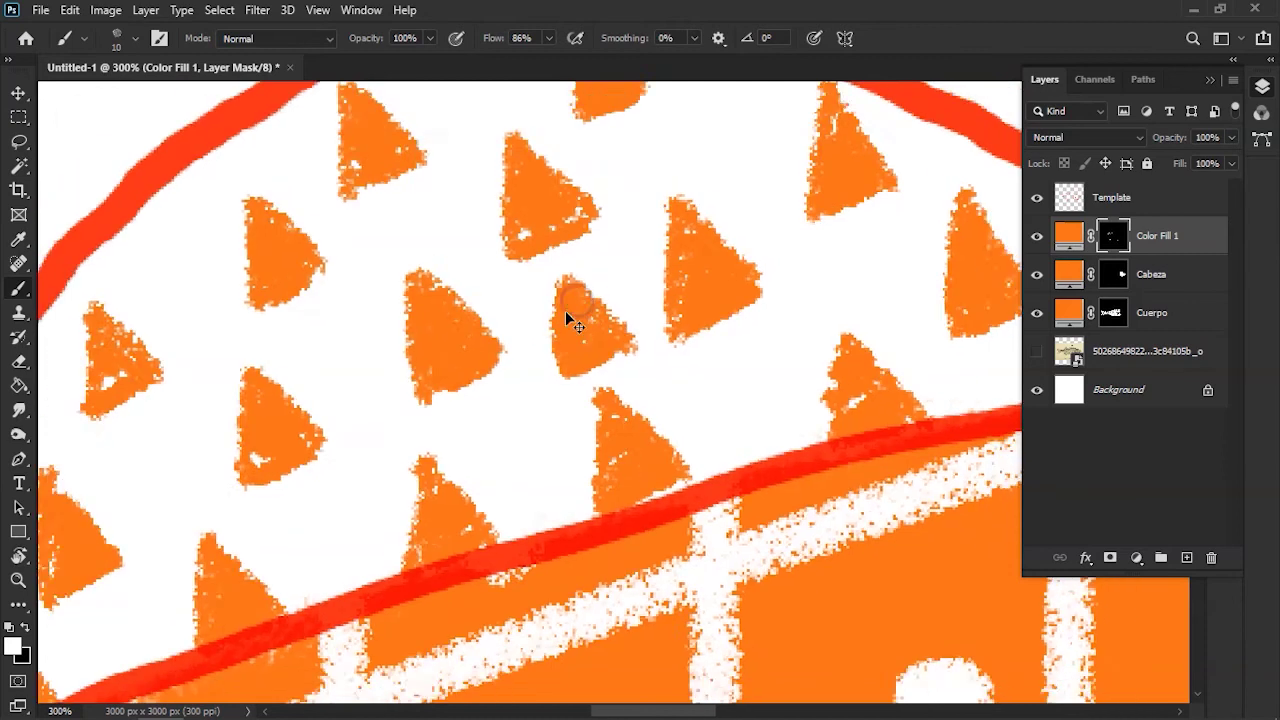
scroll(565, 310, down, 2)
scroll(565, 312, down, 1)
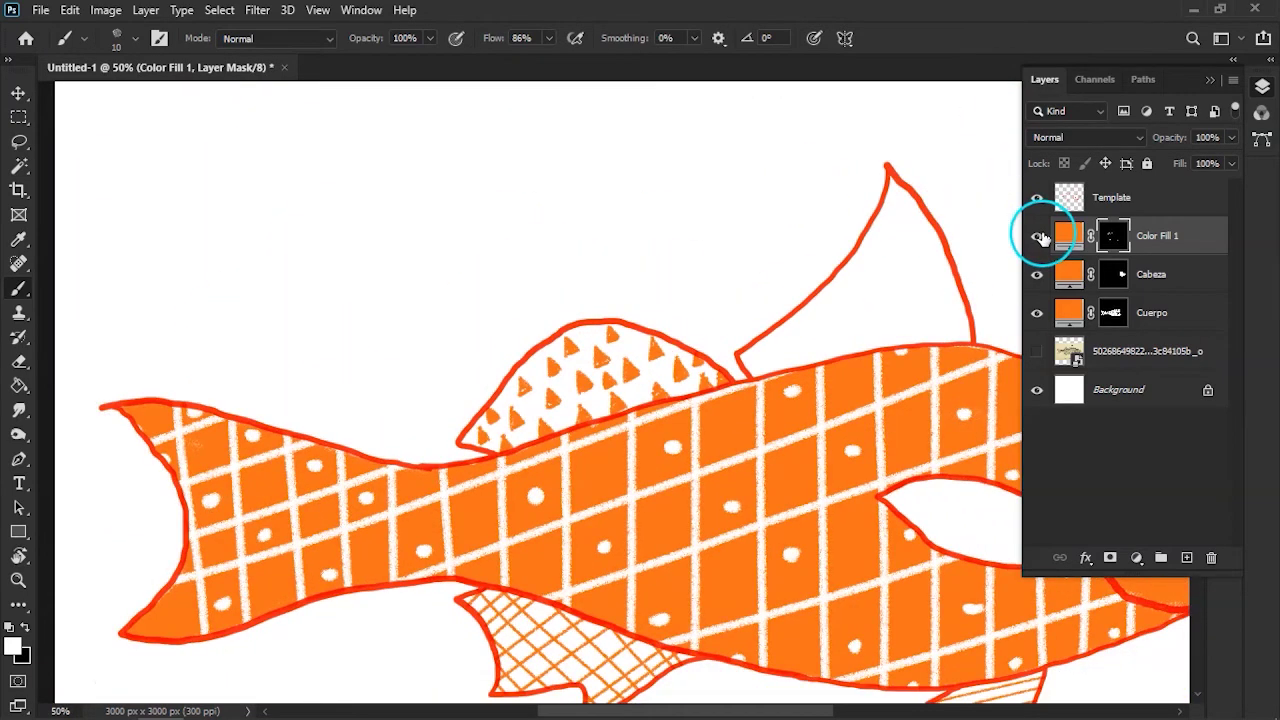
click(1035, 197)
Fill a gap in the front dorsal fin with one more small orange triangle
key(ctrl+minus)
key(ctrl+minus)
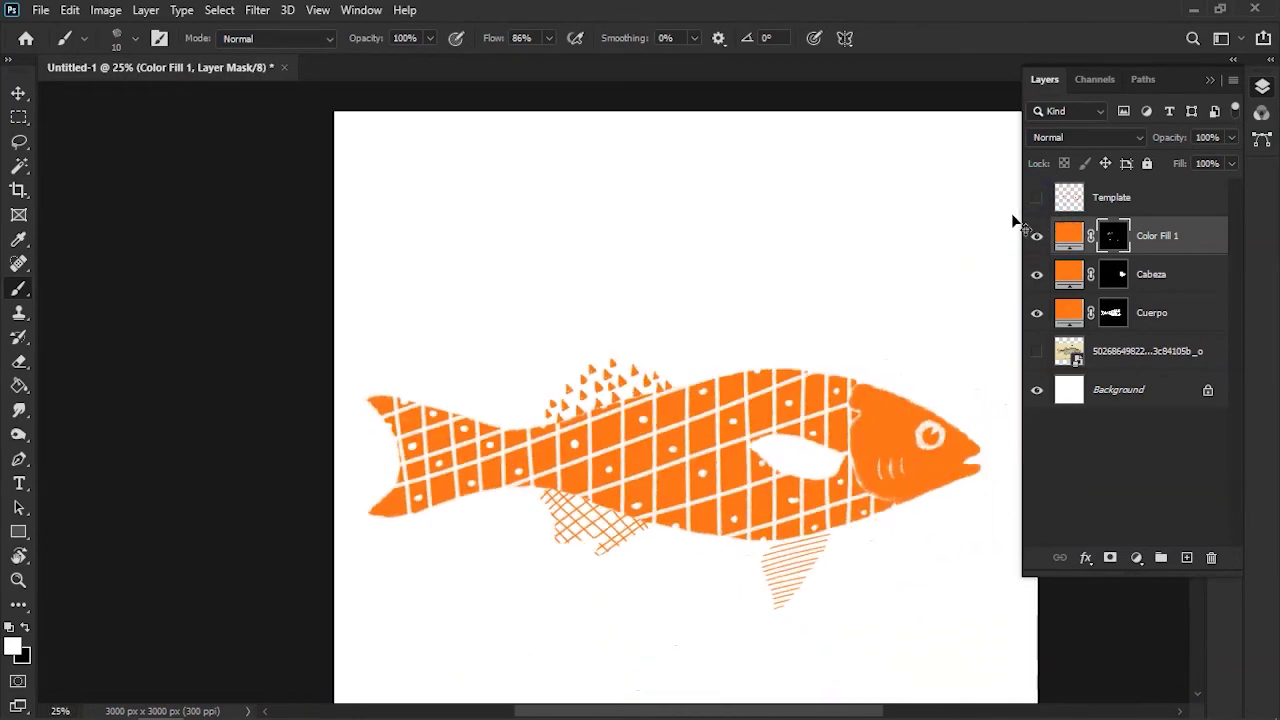
key(ctrl+plus)
key(ctrl+plus)
key(ctrl+plus)
key(ctrl+plus)
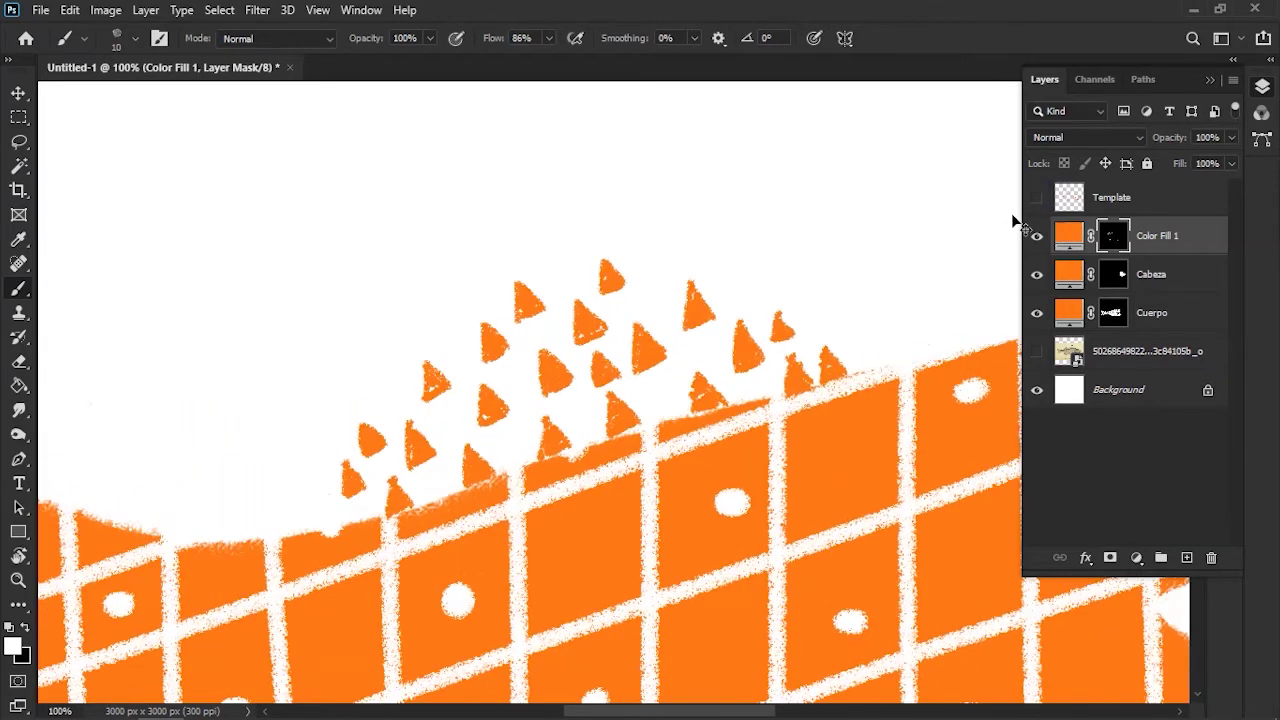
key(ctrl+plus)
mouse_move(500, 368)
mouse_down()
mouse_move(618, 270)
mouse_move(517, 418)
mouse_up()
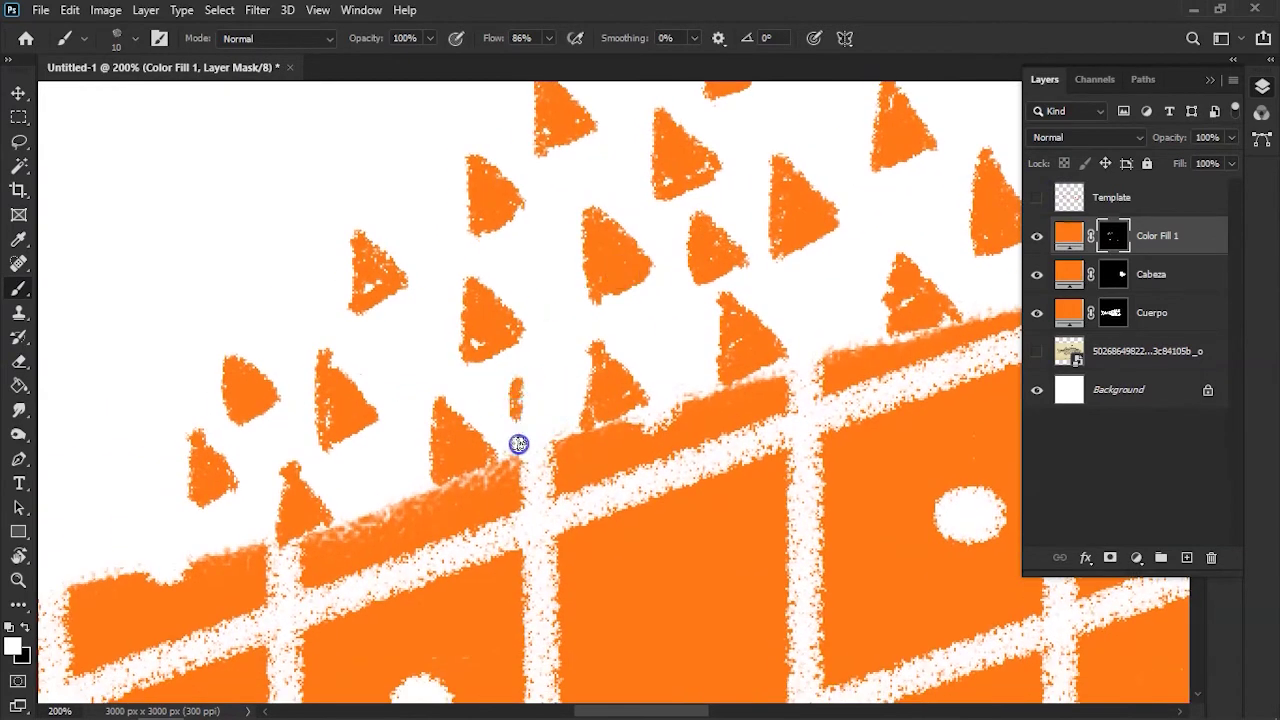
Show the red template outlines again and frame the empty rear dorsal fin
key(ctrl+minus)
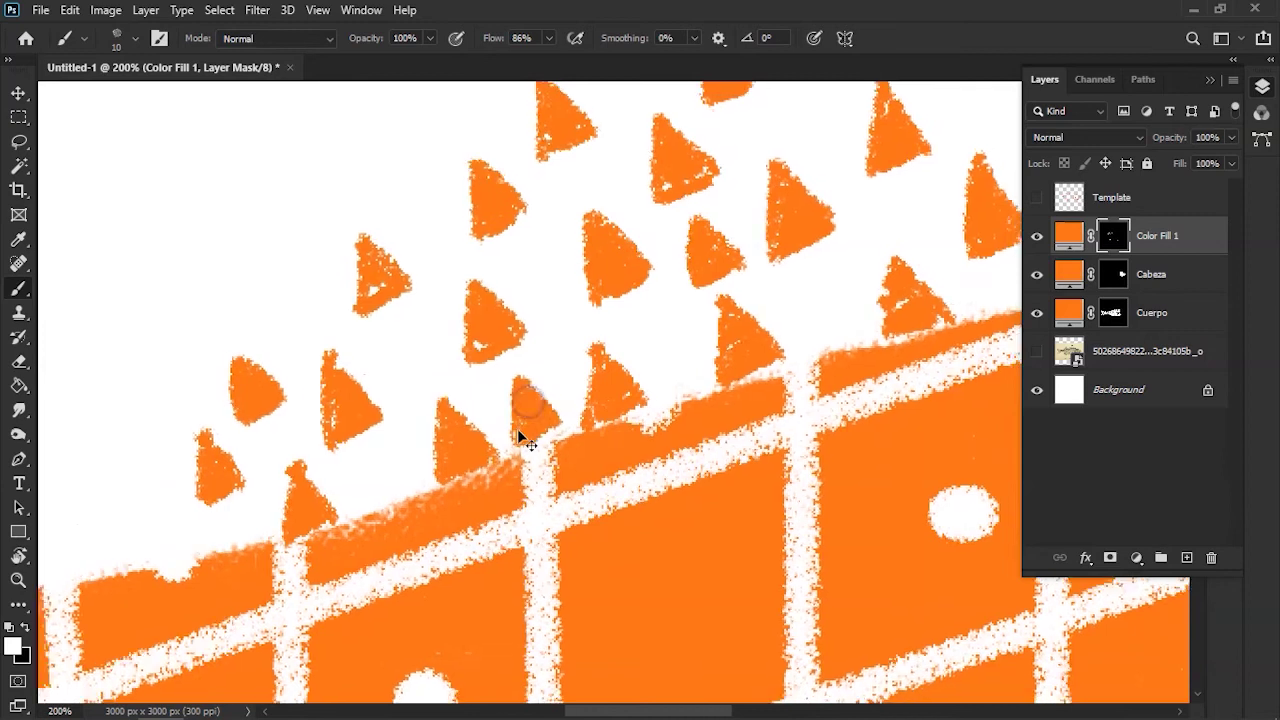
key(ctrl+minus)
key(ctrl+minus)
key(ctrl+minus)
key(ctrl+minus)
key(ctrl+minus)
key(ctrl+minus)
key(ctrl+plus)
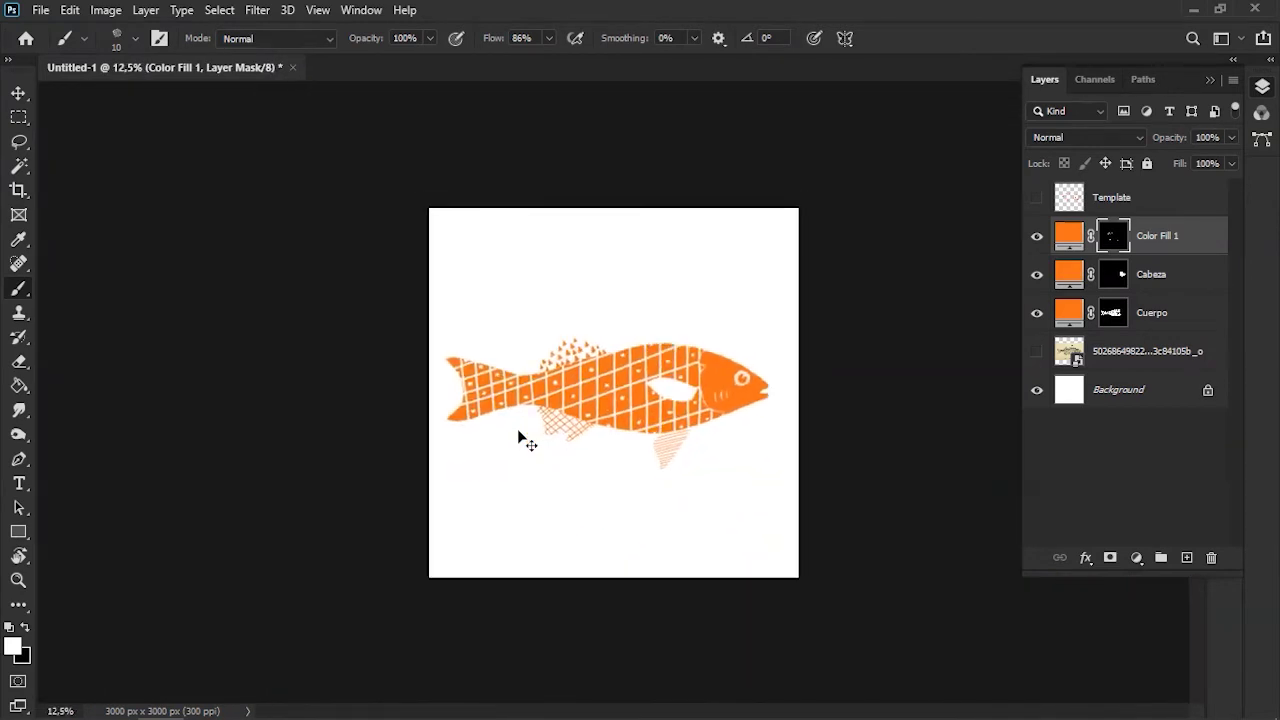
key(ctrl+plus)
key(ctrl+plus)
key(ctrl+plus)
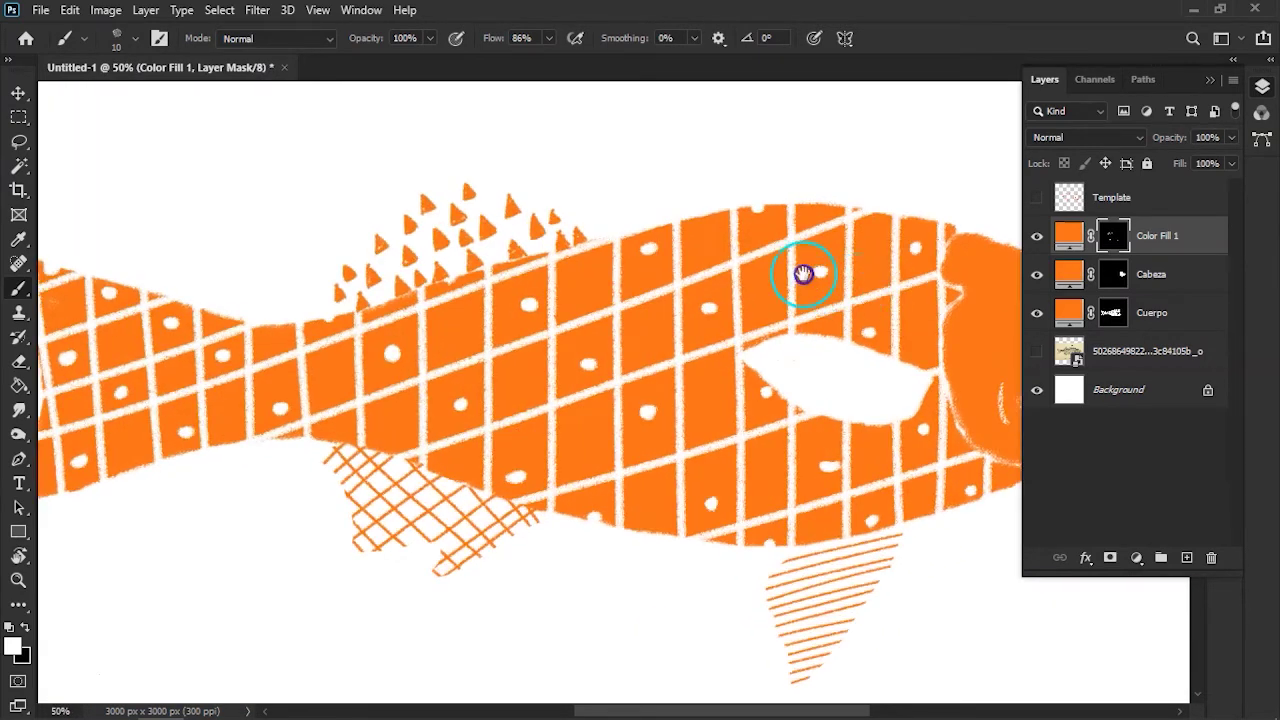
drag(800, 271, 643, 374)
scroll(643, 374, up, 2)
drag(720, 287, 746, 353)
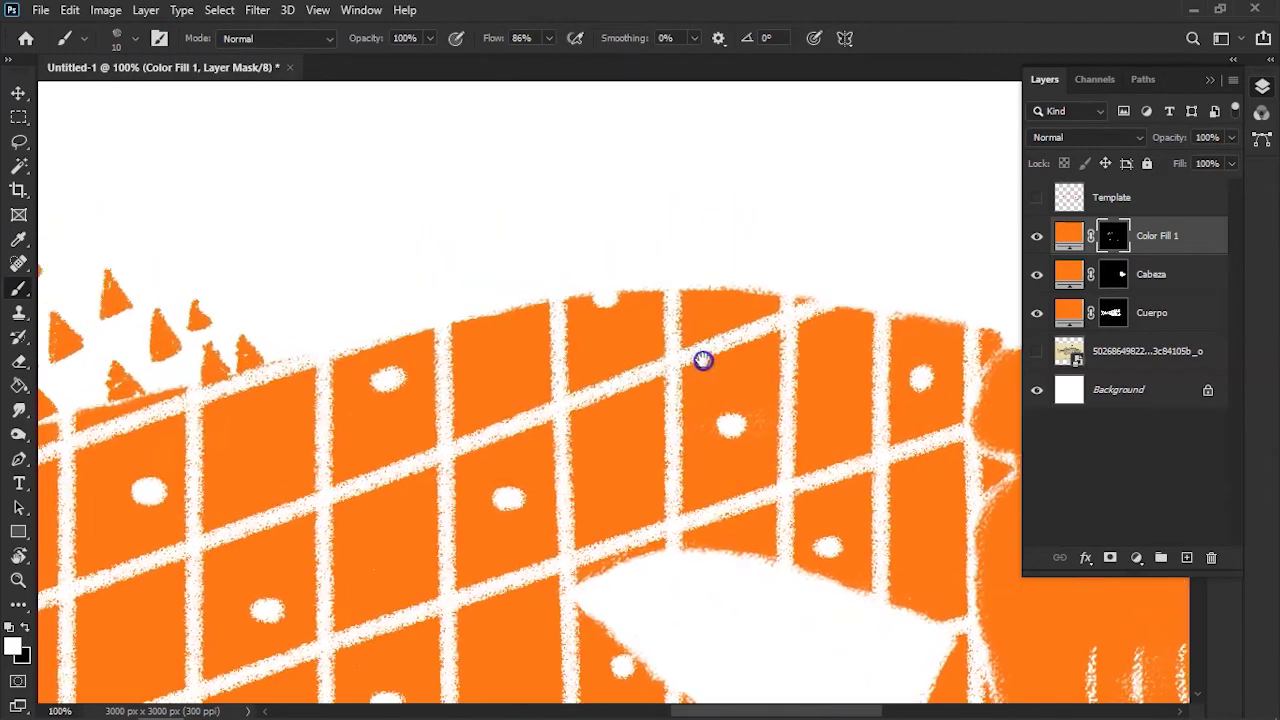
click(1036, 199)
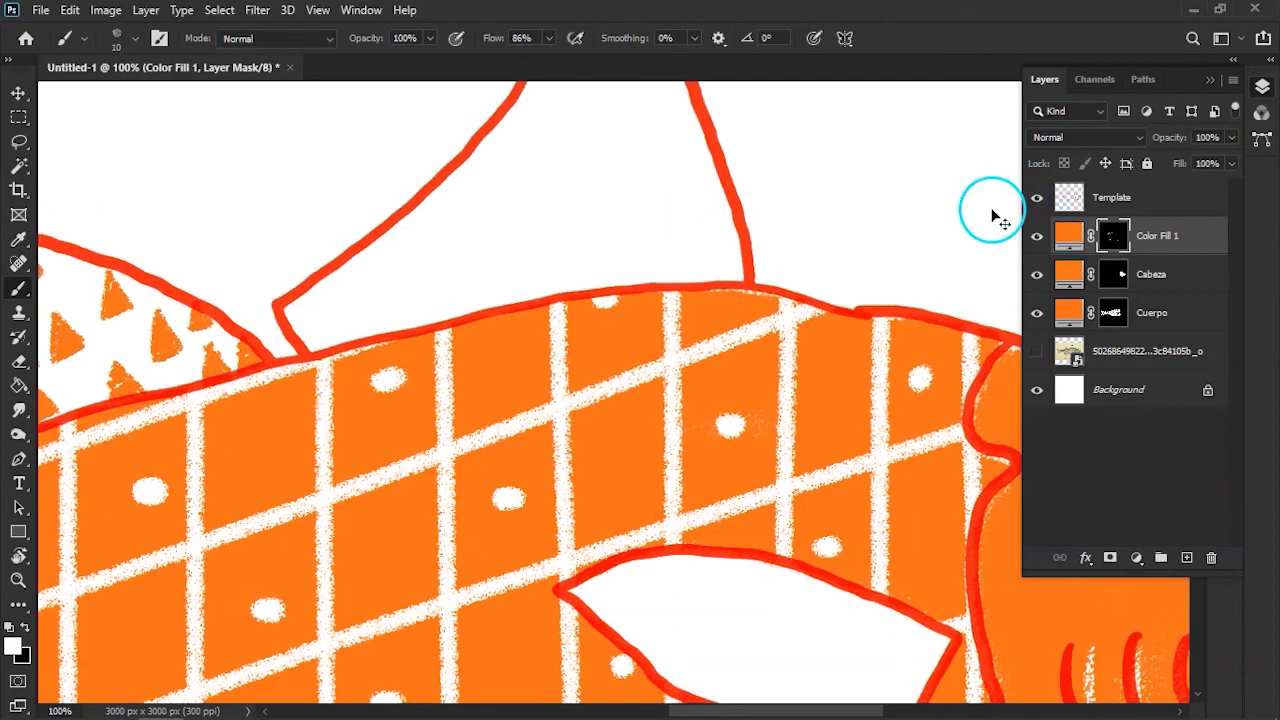
key(ctrl+minus)
key(ctrl+plus)
drag(635, 257, 634, 397)
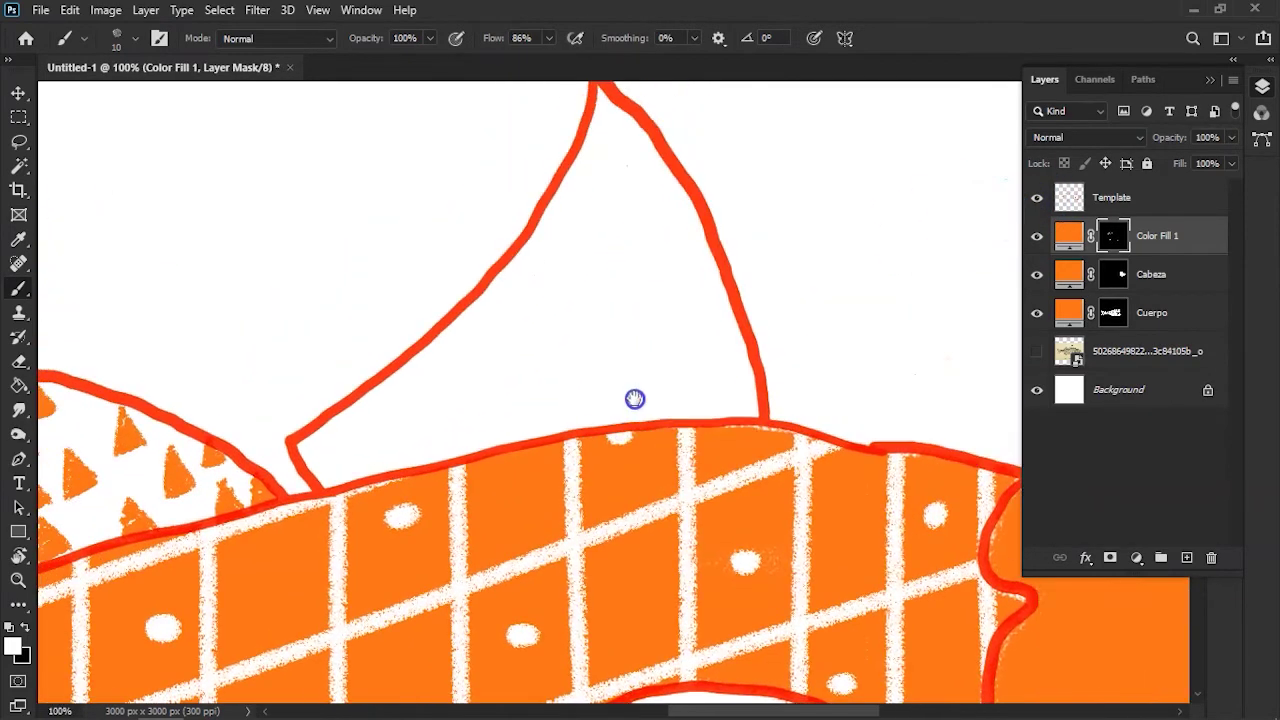
Begin a lasso selection tracing the second dorsal fin's lower edge
key(l)
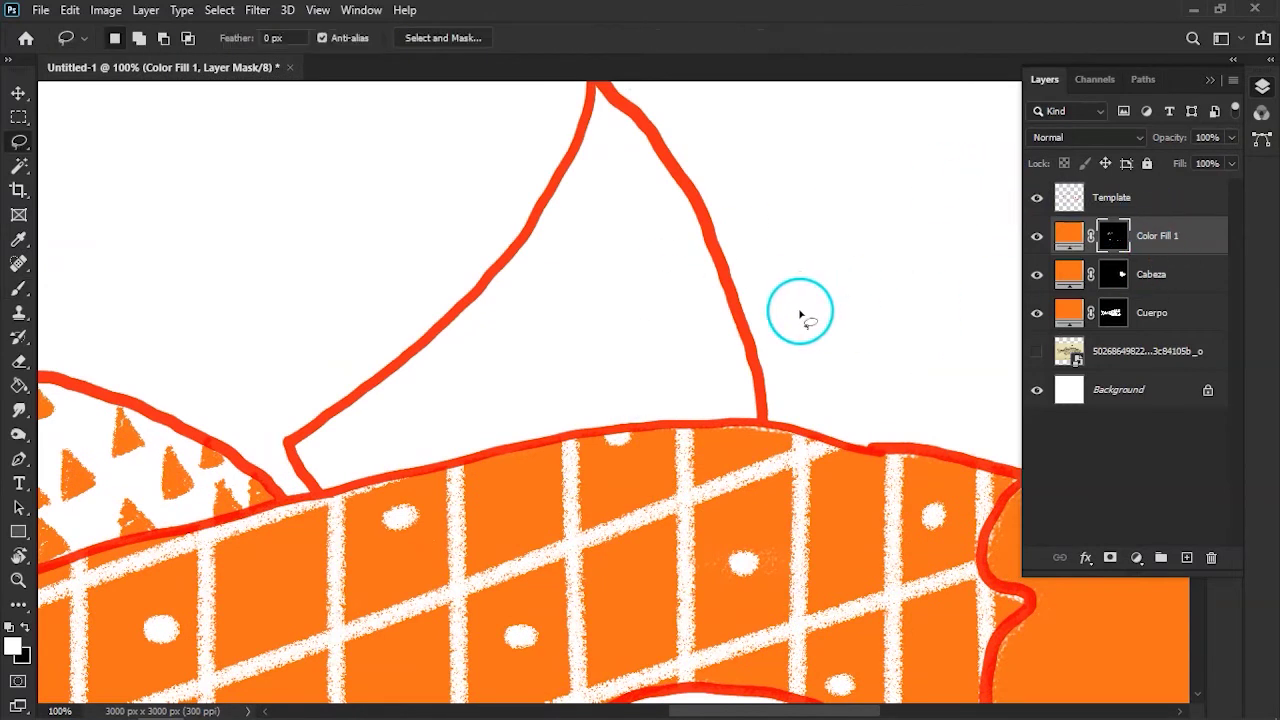
drag(758, 294, 803, 381)
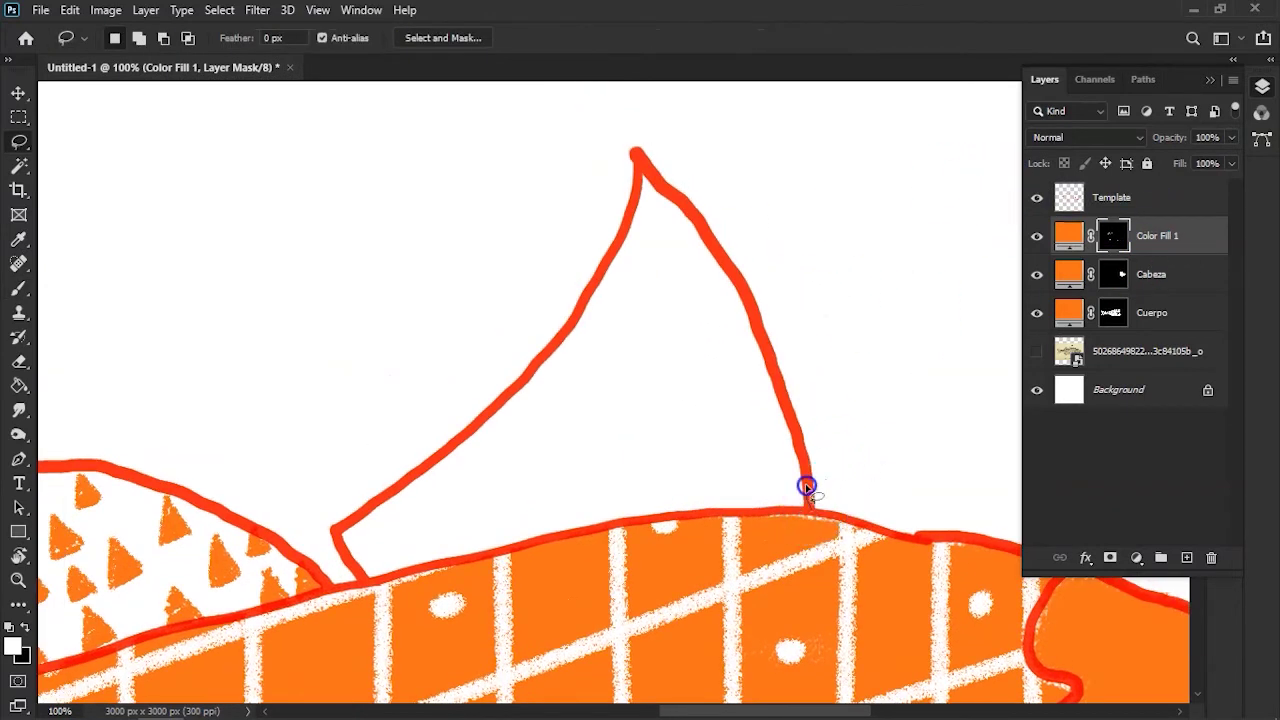
drag(823, 452, 820, 495)
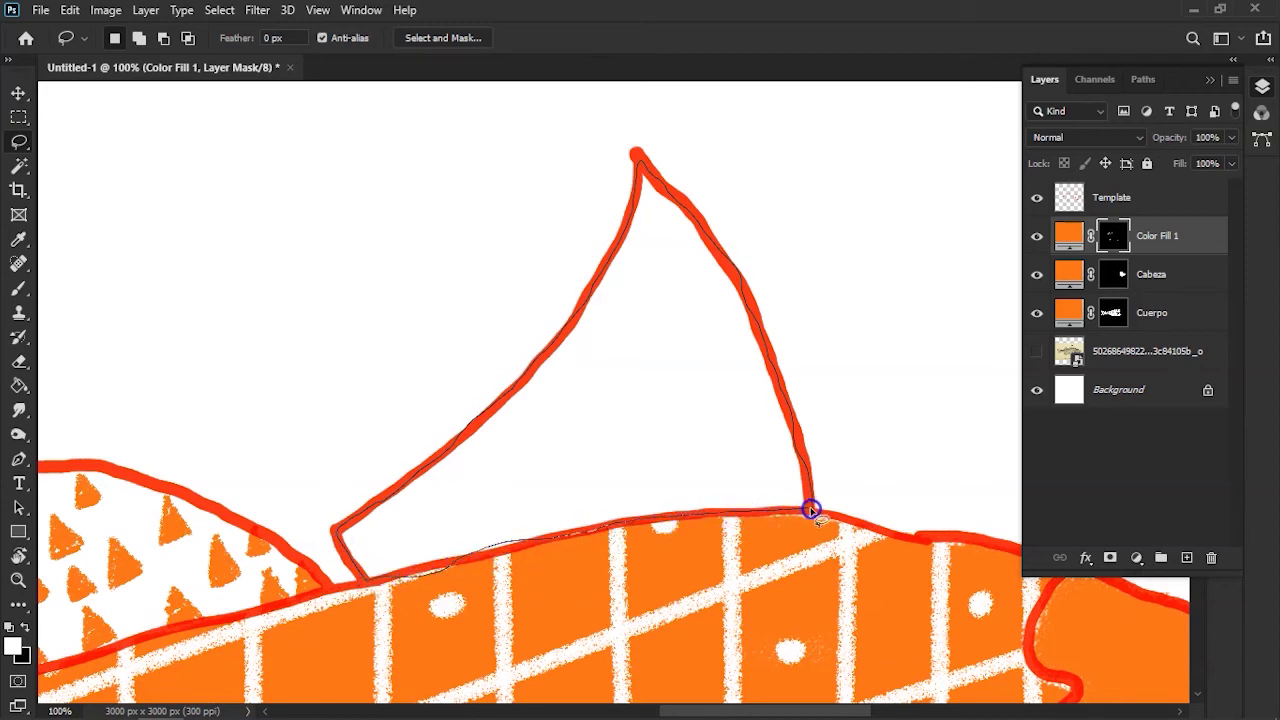
scroll(814, 514, down, 1)
scroll(814, 516, up, 2)
scroll(814, 518, up, 2)
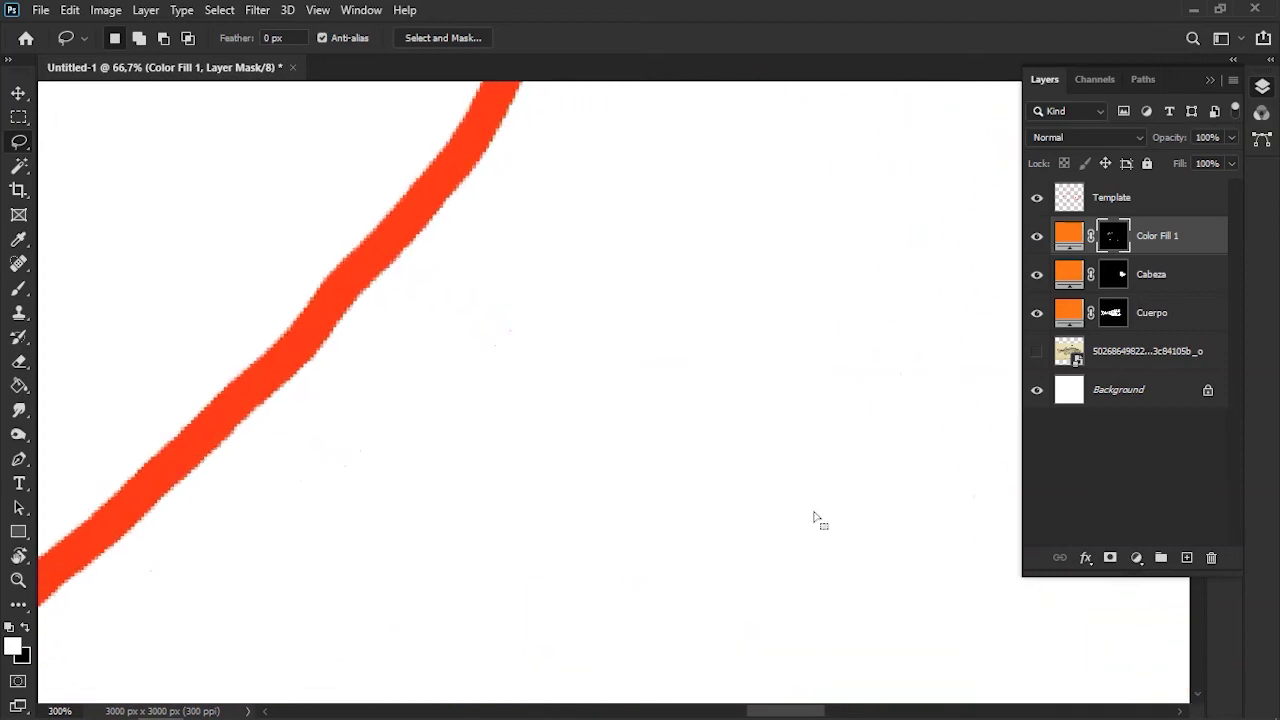
scroll(814, 518, up, 1)
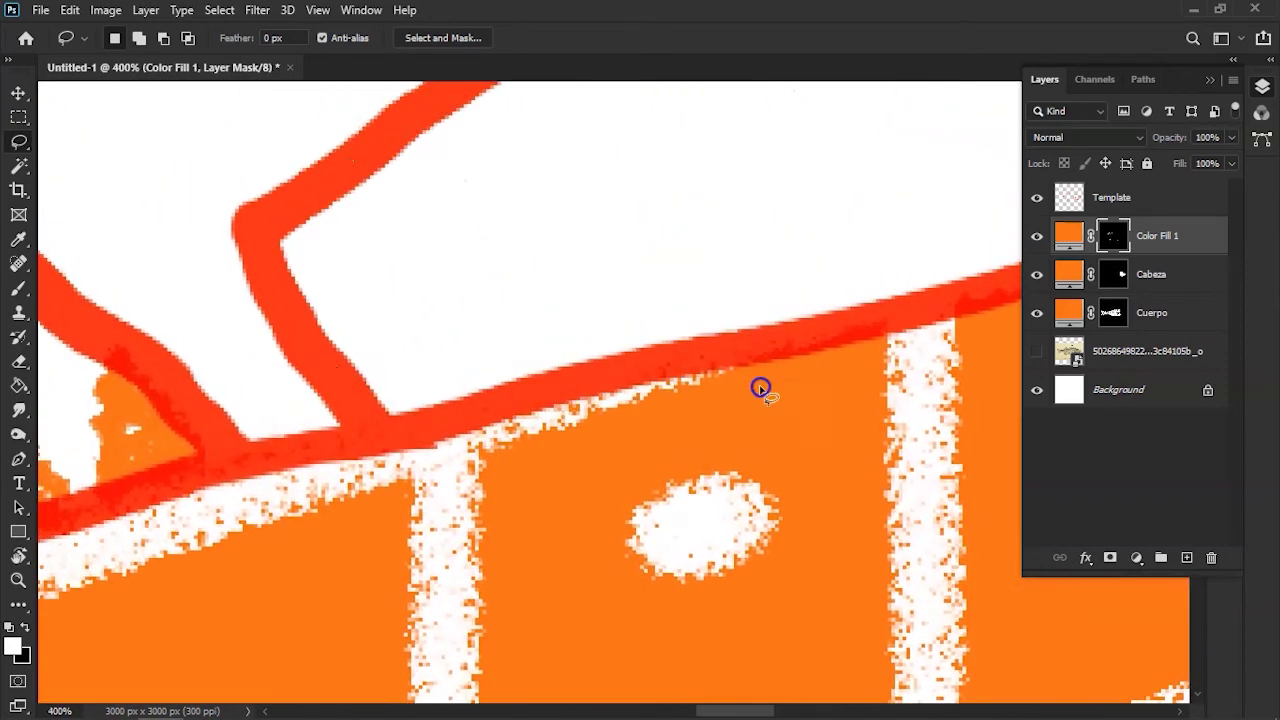
mouse_move(760, 386)
mouse_down()
mouse_move(743, 345)
mouse_move(766, 337)
mouse_move(657, 374)
mouse_up()
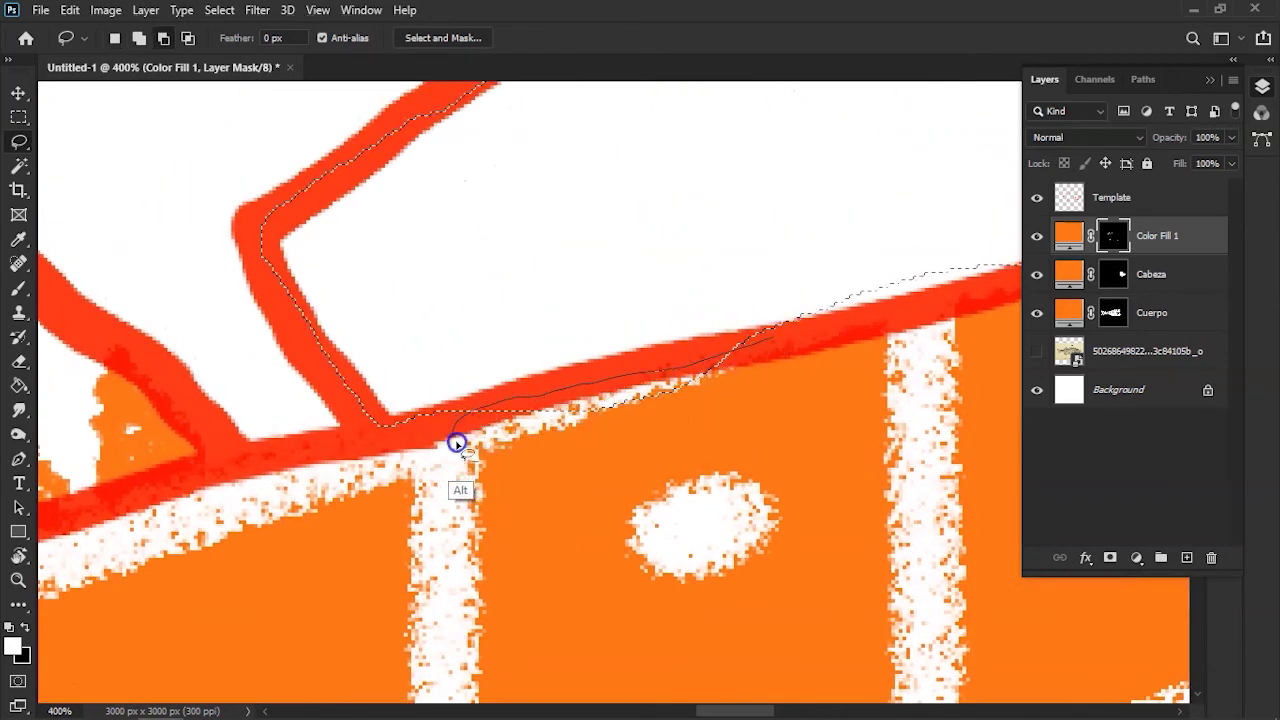
drag(740, 396, 765, 340)
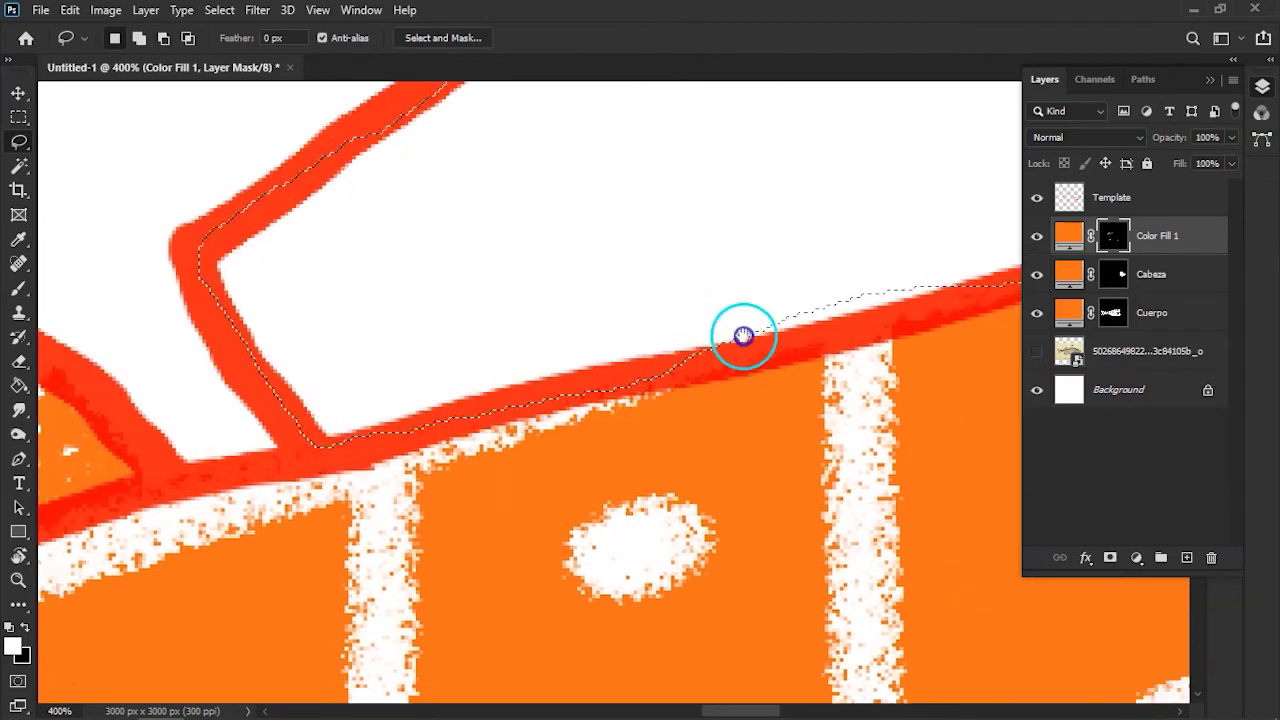
Extend the lasso selection along the fin's red outline, including its vertical rear edge
mouse_move(543, 420)
mouse_down()
mouse_move(466, 429)
mouse_move(681, 383)
mouse_up()
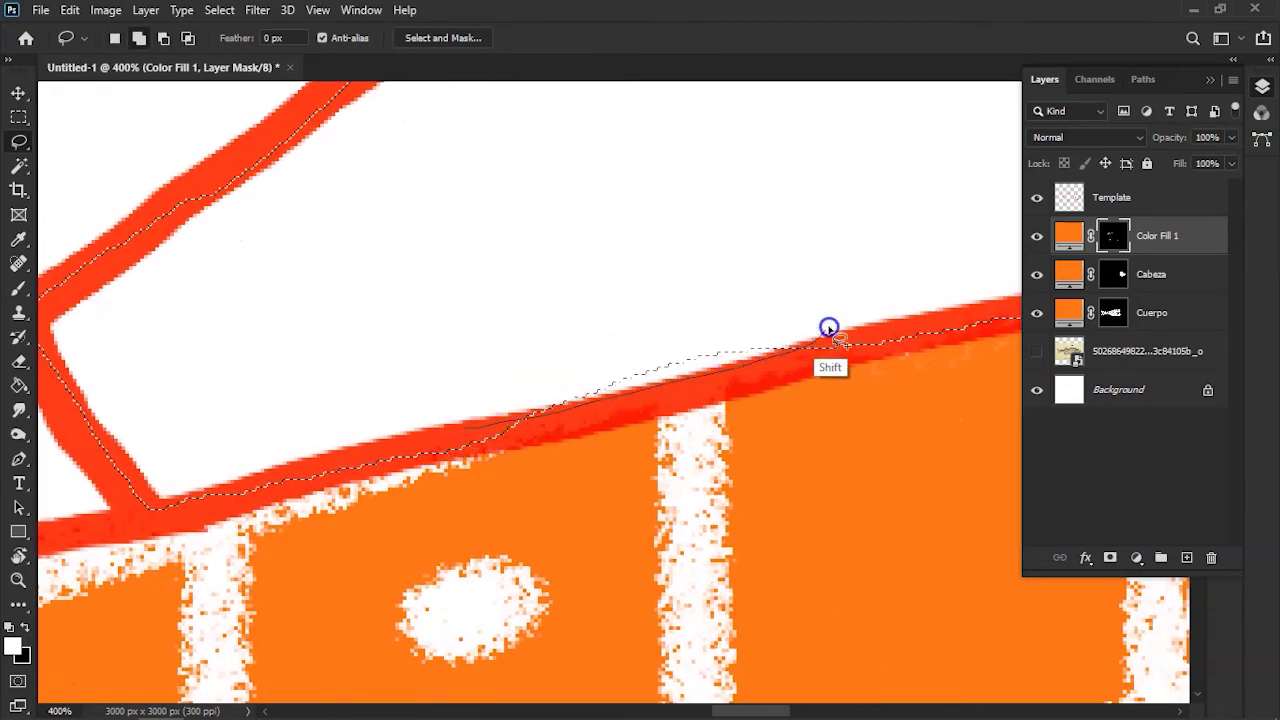
drag(829, 328, 457, 423)
drag(929, 289, 703, 329)
drag(277, 473, 171, 443)
mouse_move(867, 283)
mouse_down()
mouse_move(552, 346)
mouse_move(517, 394)
mouse_up()
scroll(517, 394, down, 1)
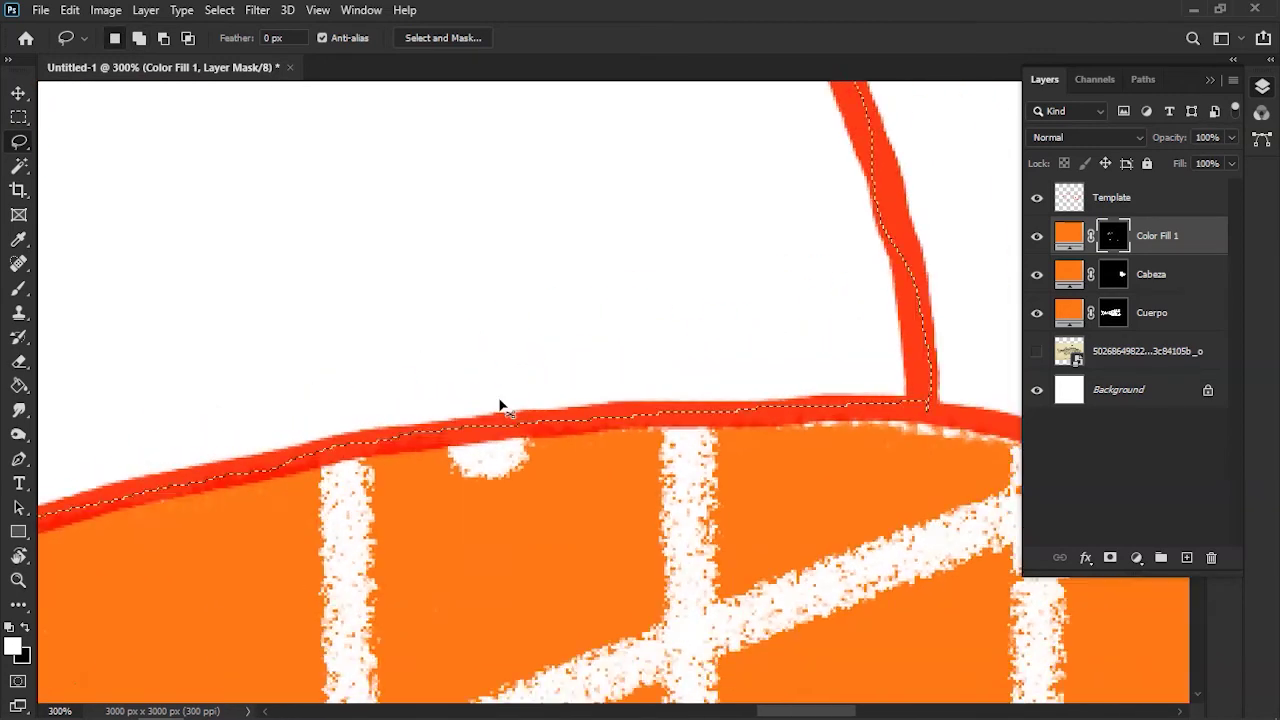
scroll(500, 403, down, 1)
scroll(500, 403, up, 1)
drag(766, 200, 440, 418)
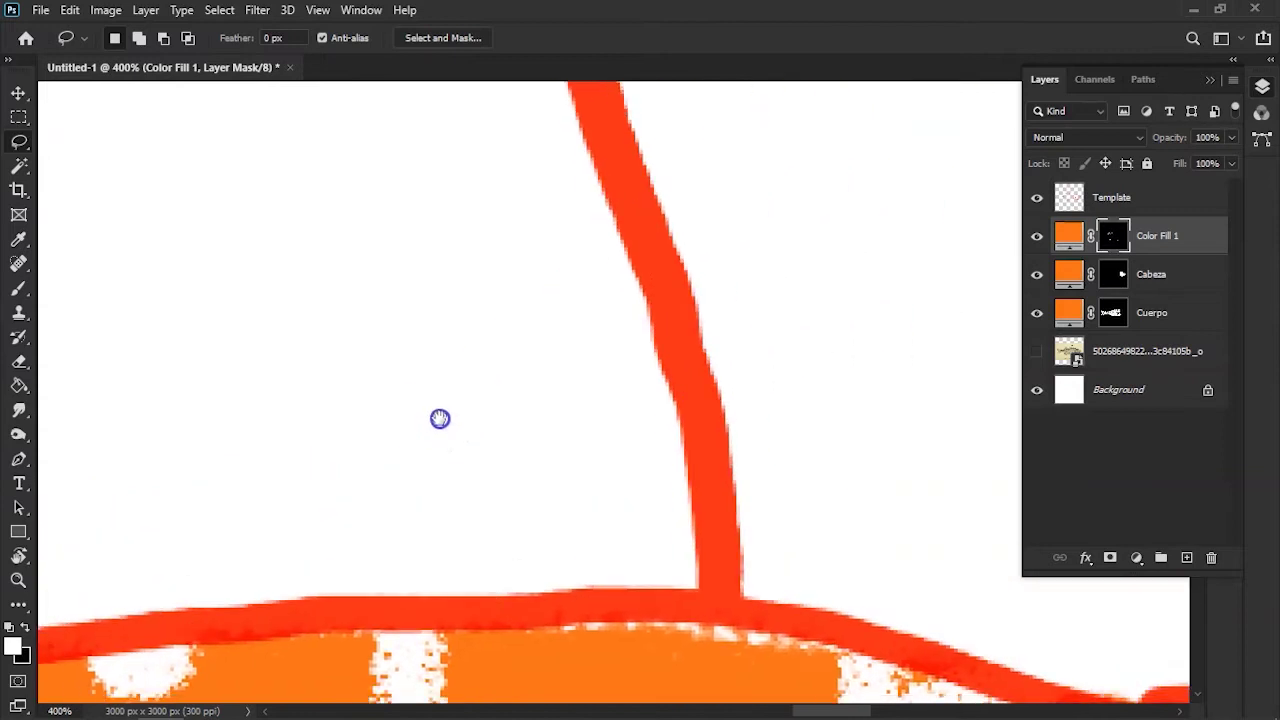
drag(700, 266, 675, 282)
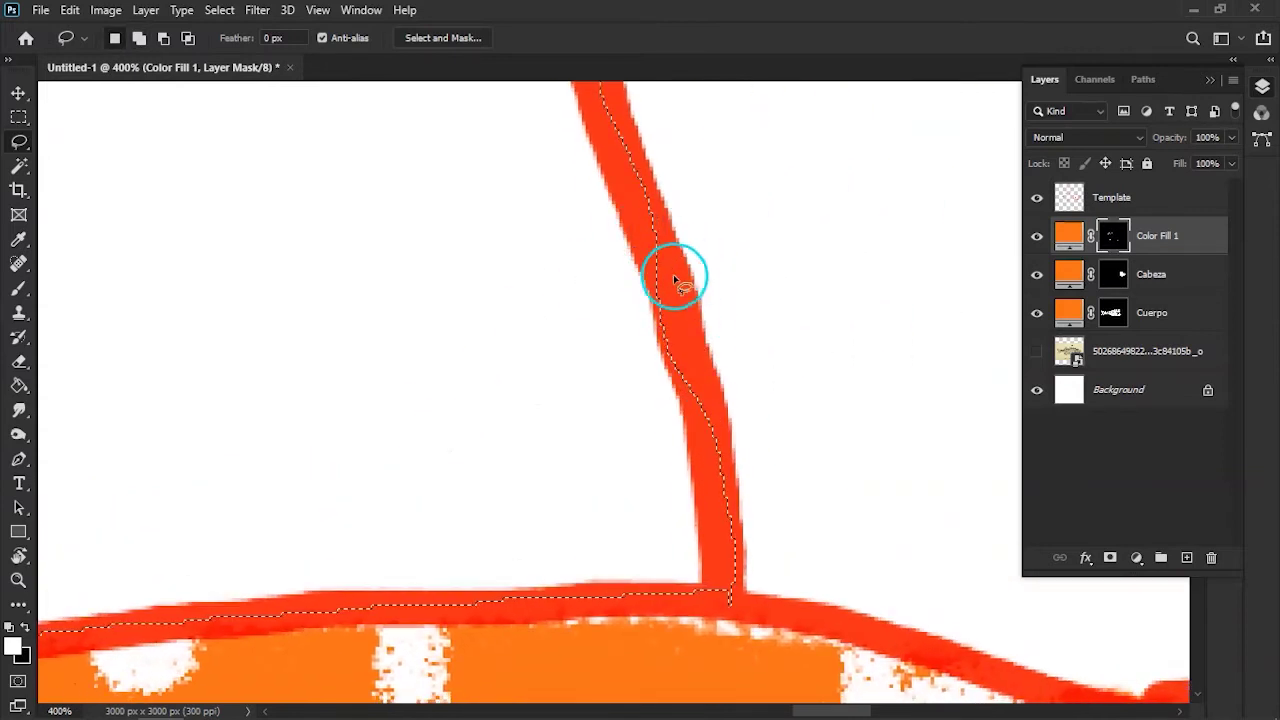
drag(652, 210, 701, 346)
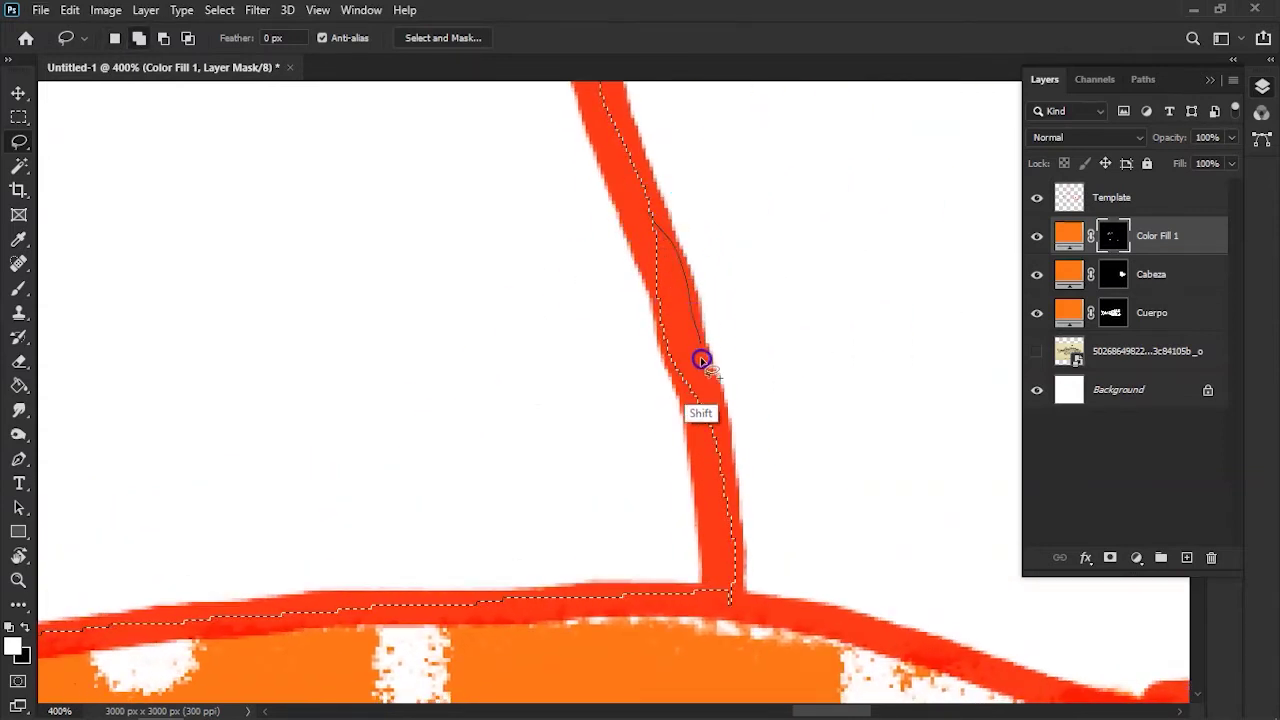
drag(703, 451, 589, 209)
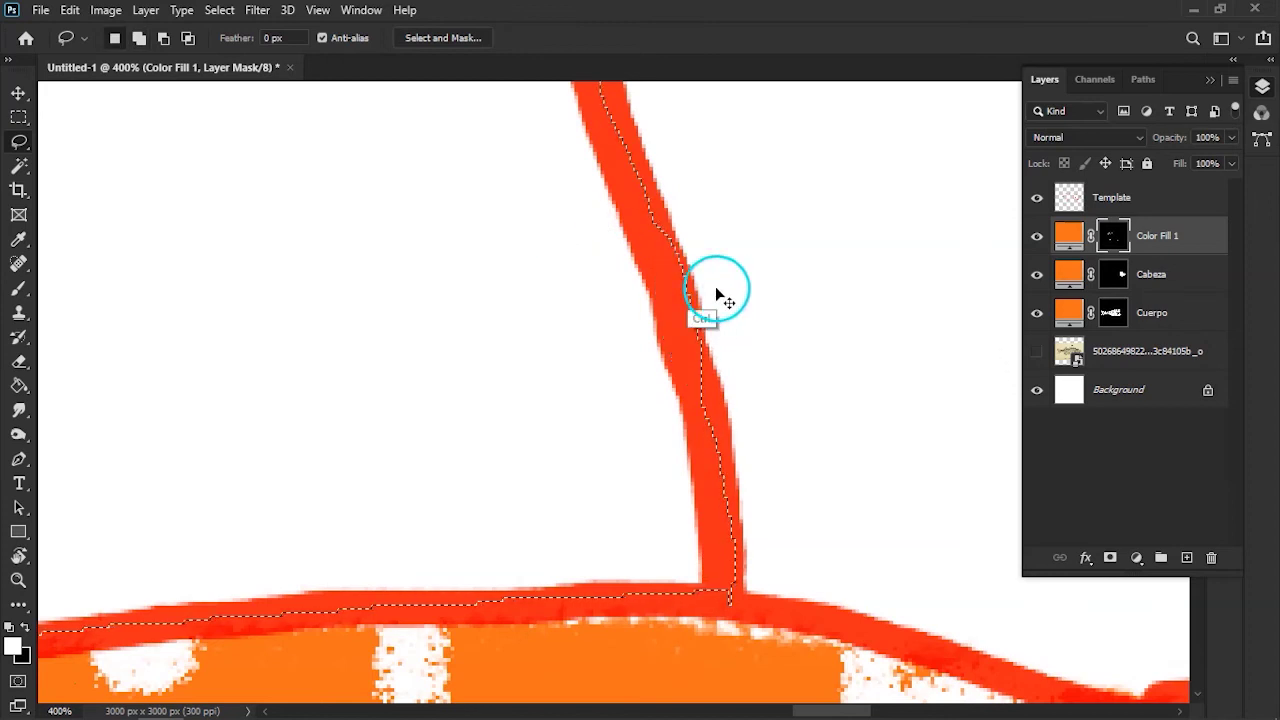
drag(622, 218, 608, 220)
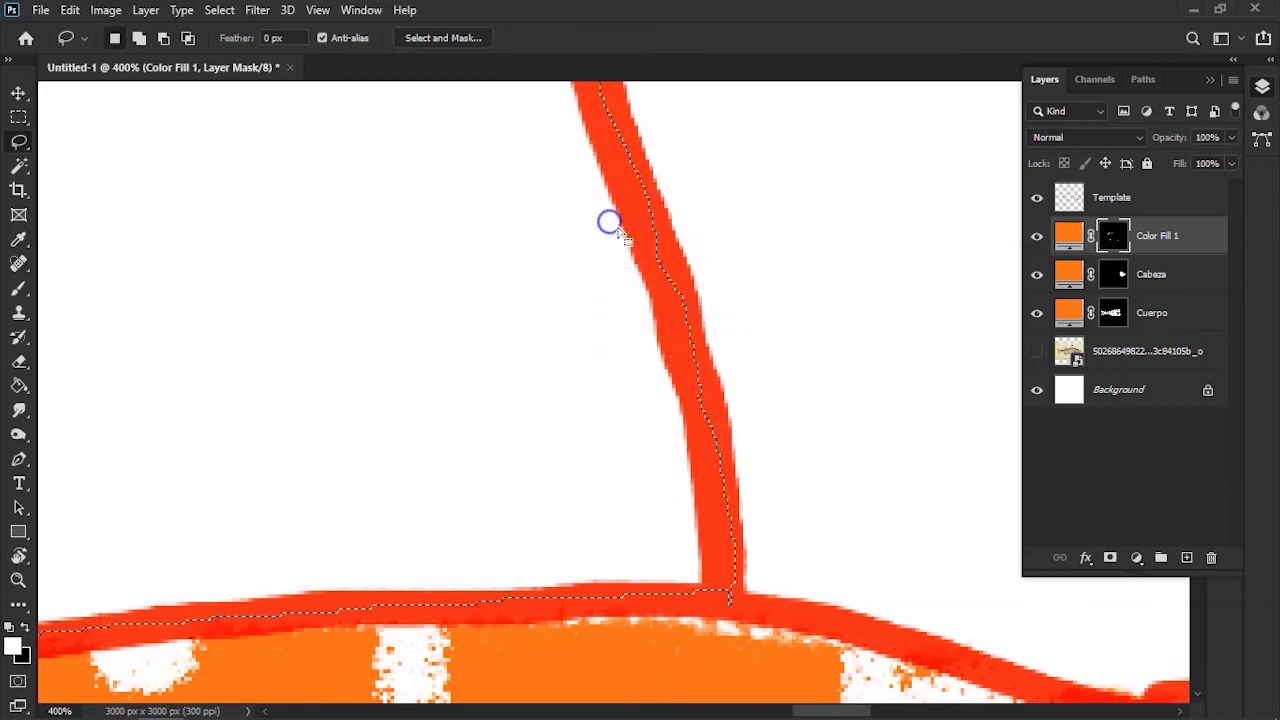
Subtract excess area from the fin selection with Alt so it follows the outline
scroll(618, 232, down, 2)
scroll(618, 232, down, 2)
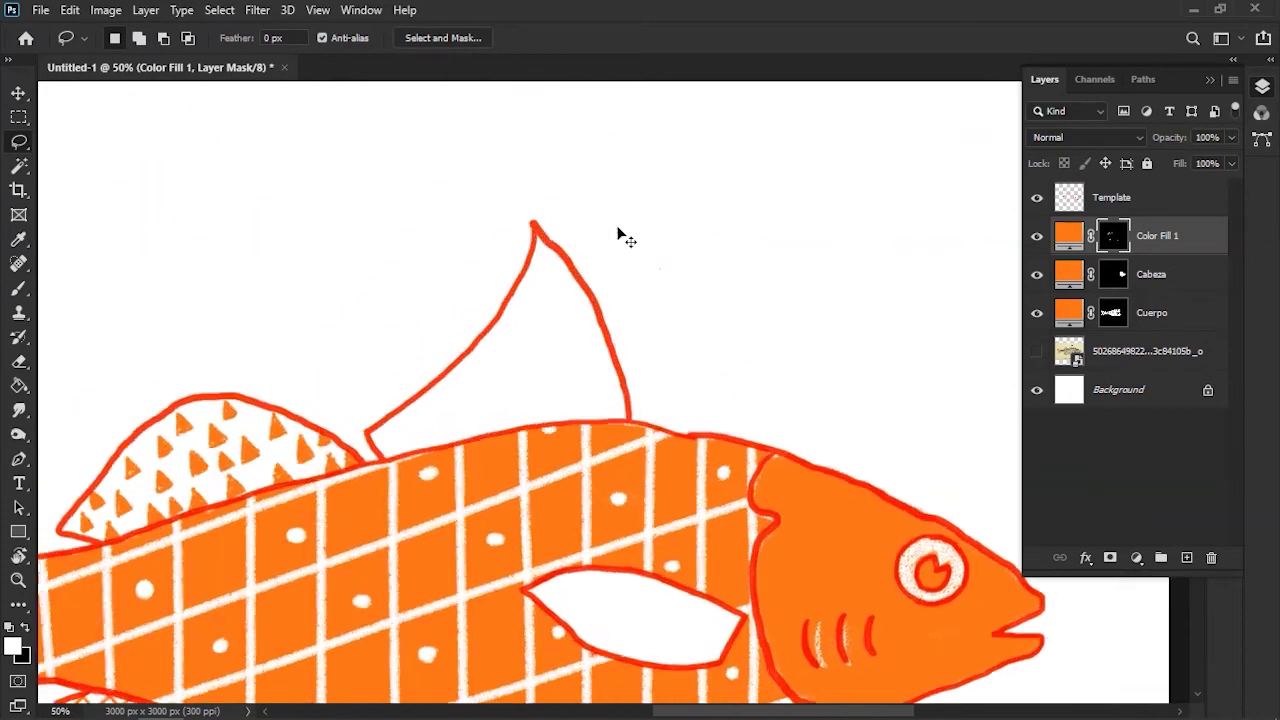
drag(580, 346, 814, 357)
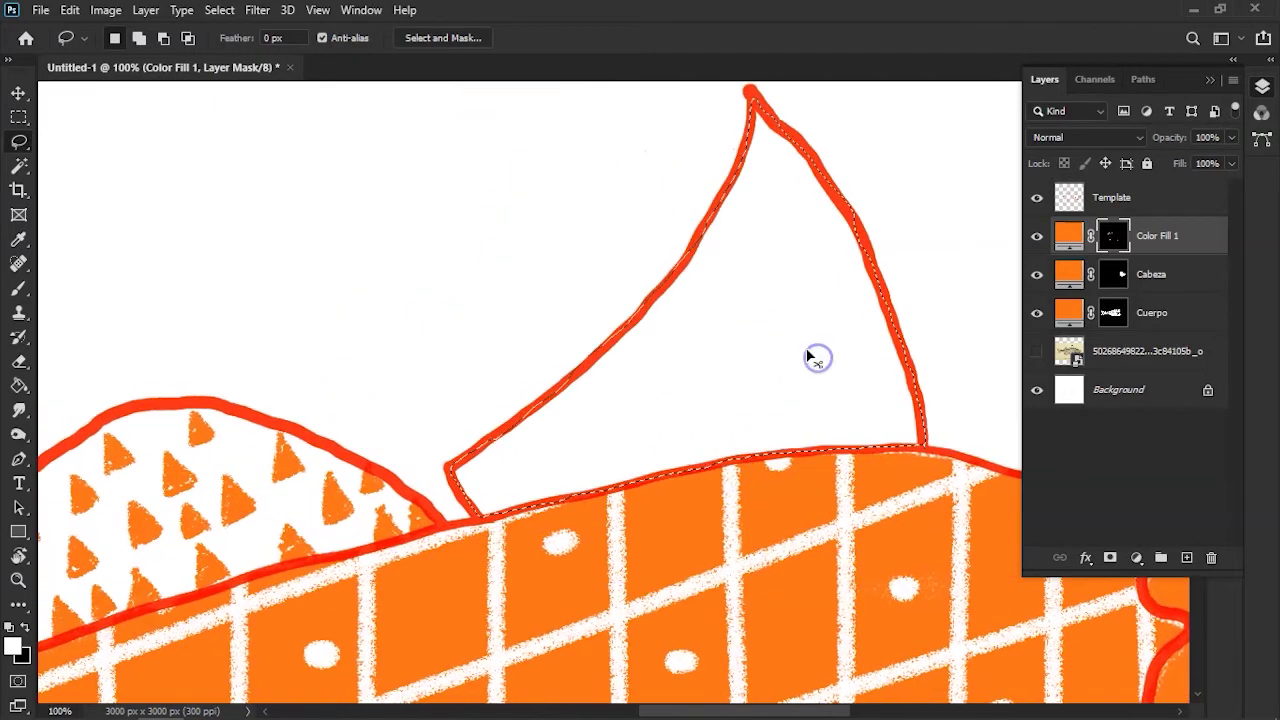
scroll(808, 355, up, 2)
scroll(808, 355, up, 1)
scroll(663, 329, up, 1)
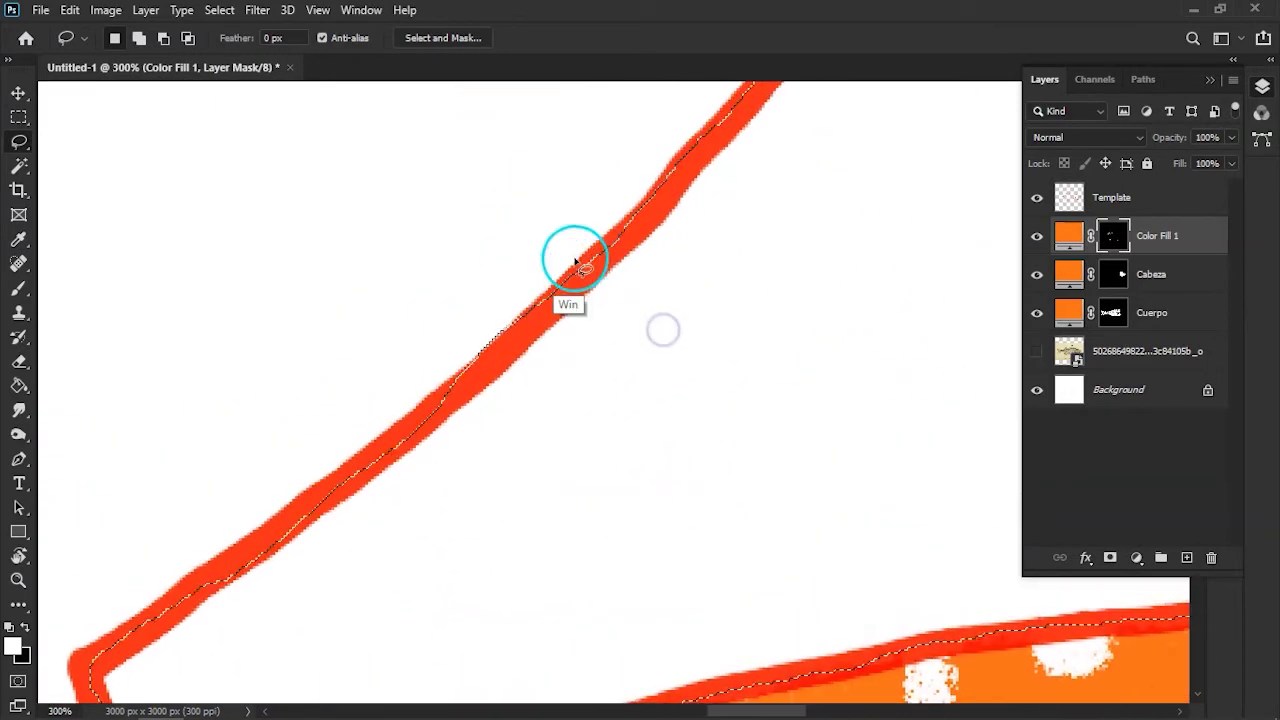
key(super)
key(super)
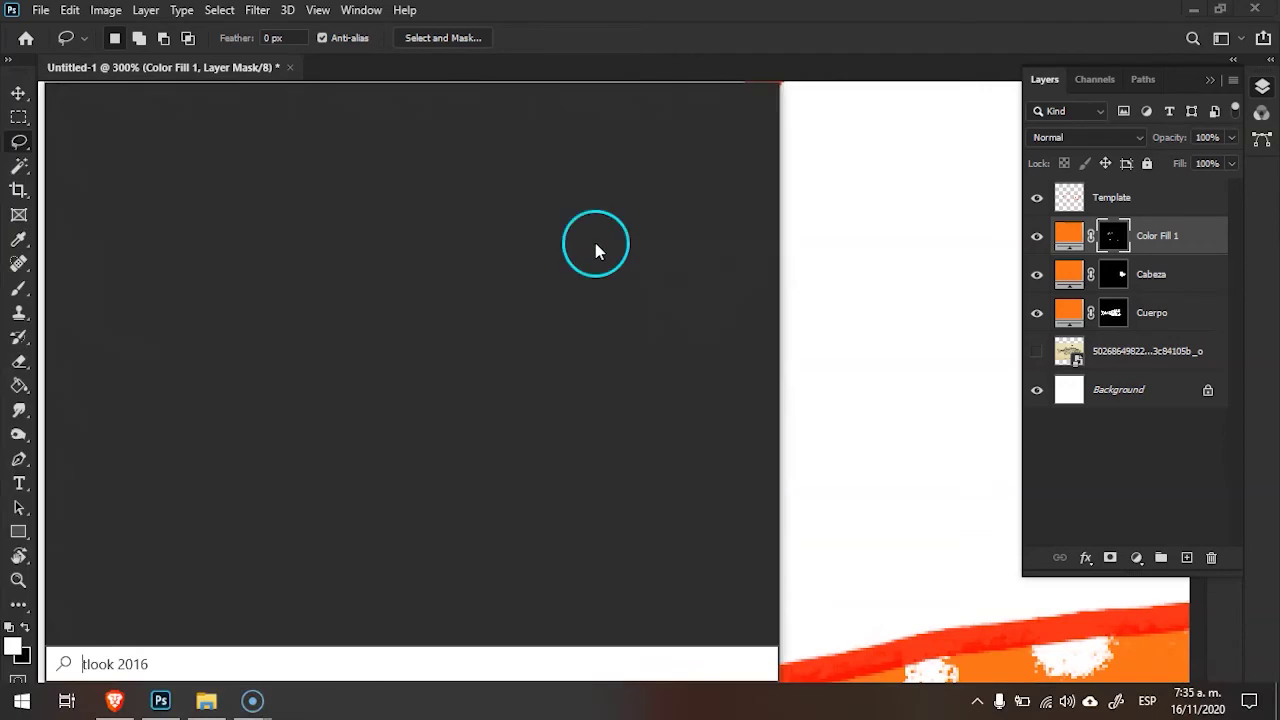
key(alt)
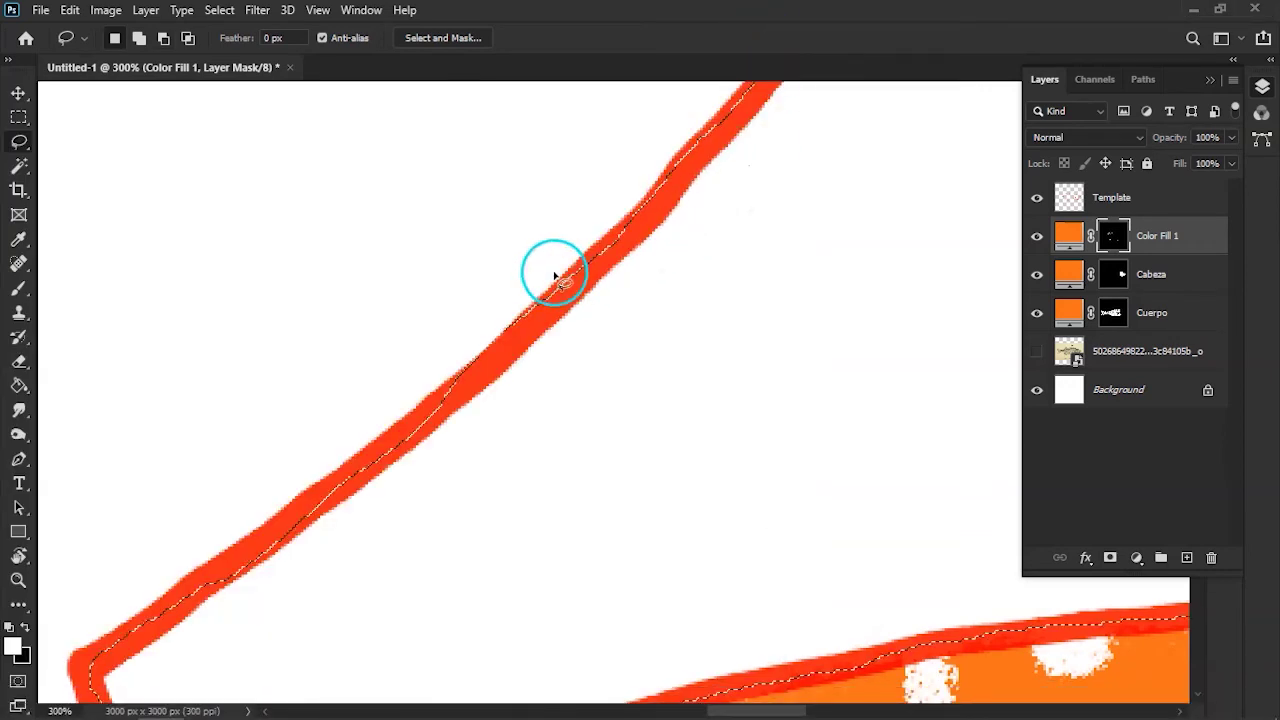
drag(560, 270, 582, 244)
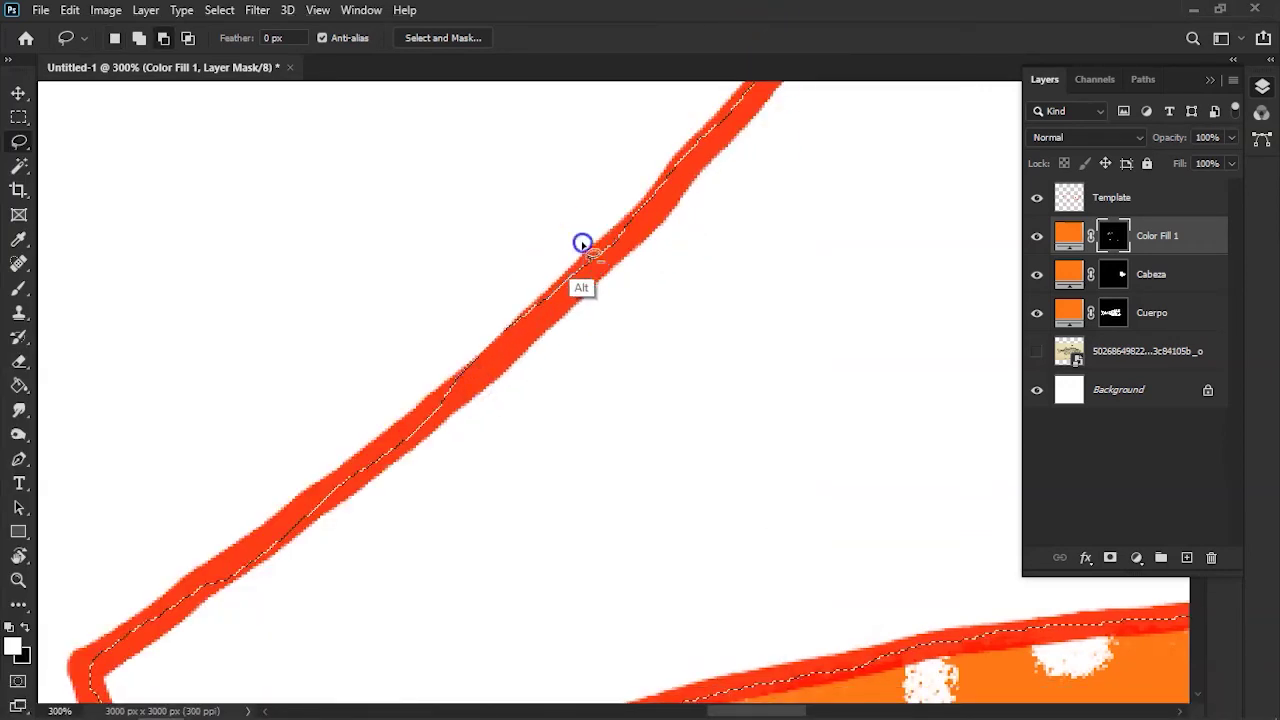
scroll(491, 366, down, 1)
scroll(491, 366, down, 3)
scroll(491, 366, up, 3)
scroll(491, 366, up, 2)
mouse_move(551, 266)
mouse_down()
mouse_move(574, 160)
mouse_move(601, 209)
mouse_up()
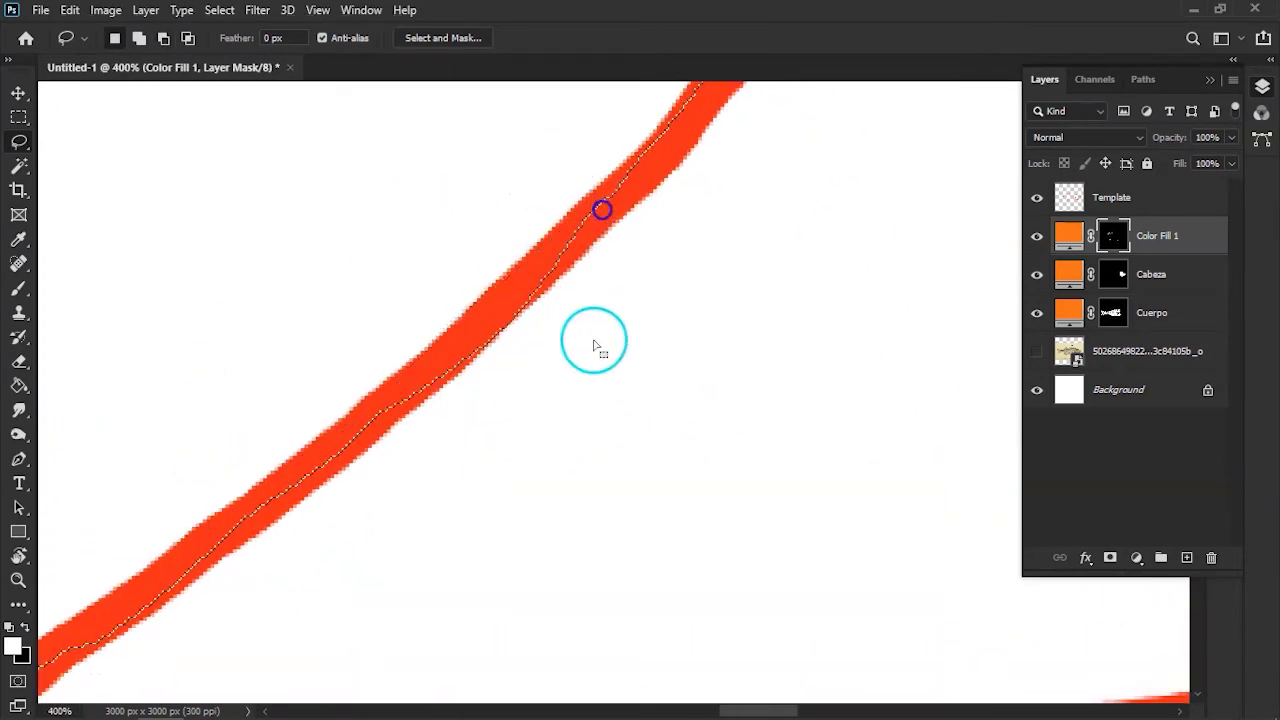
scroll(593, 346, down, 1)
scroll(595, 345, down, 3)
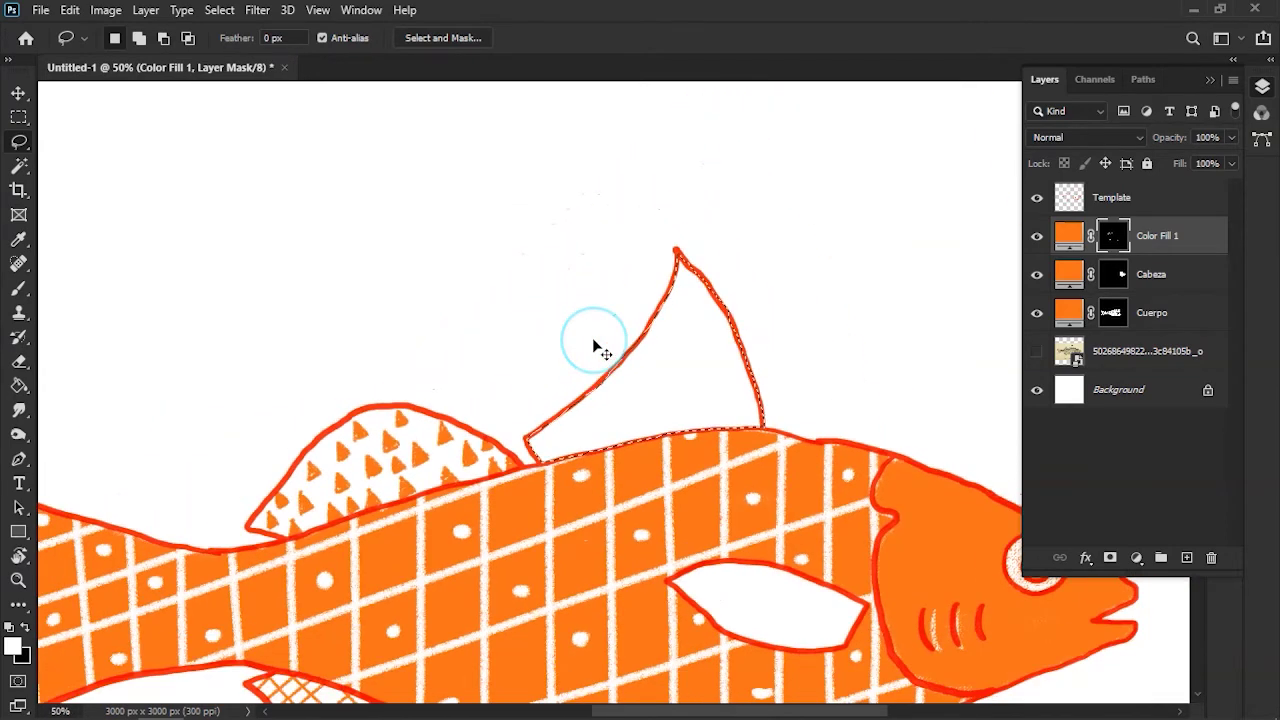
scroll(594, 343, up, 3)
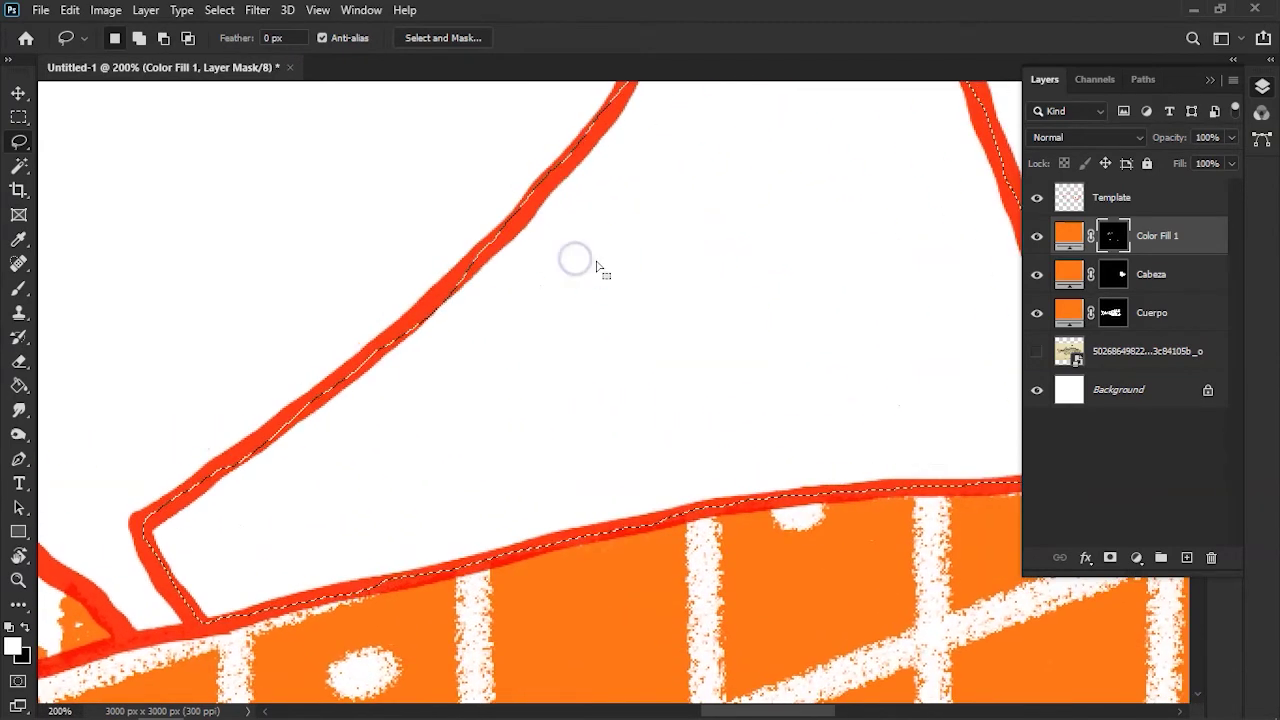
Stipple orange speckles with the 90 px Puntitos brush, dense at the fin's base
key(F5)
click(973, 182)
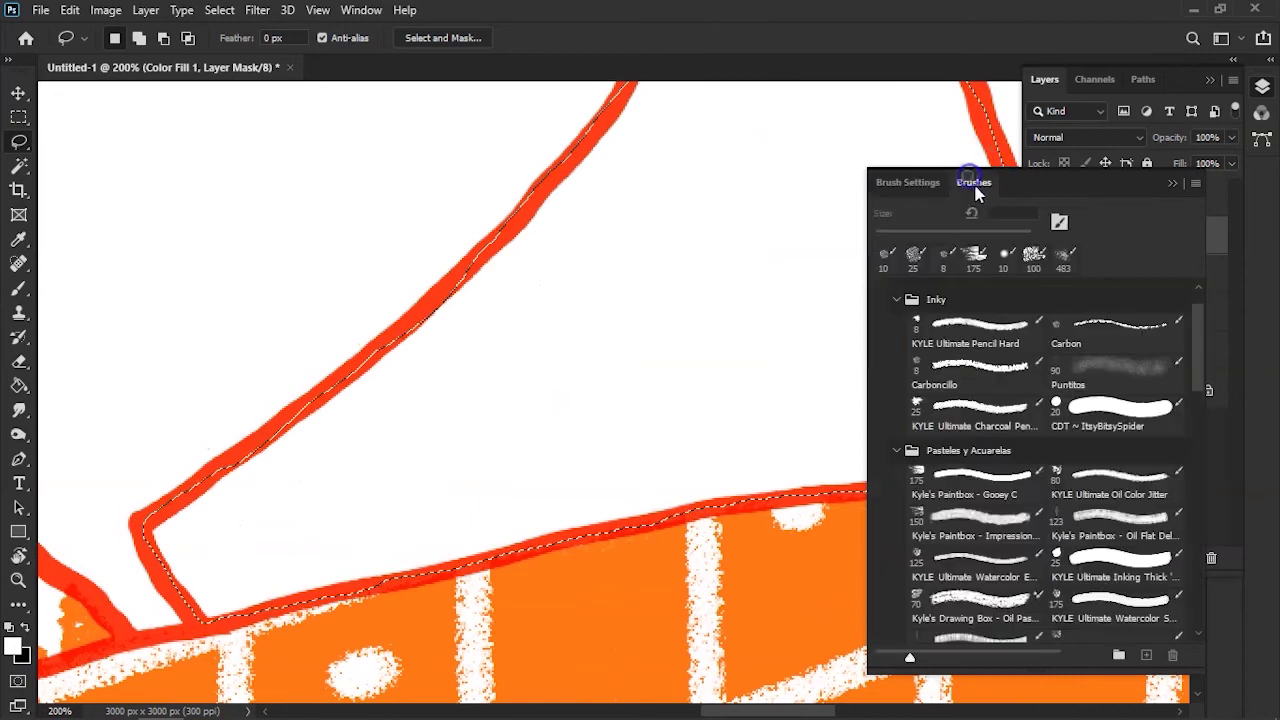
click(1115, 368)
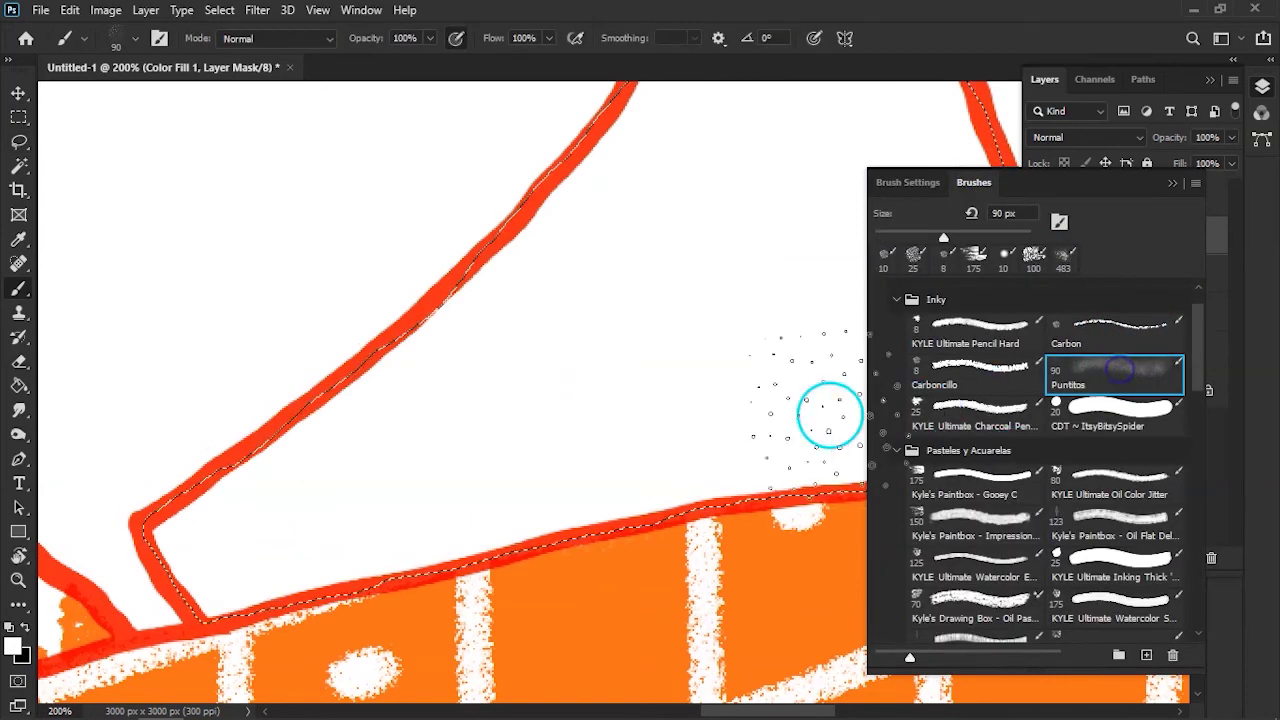
scroll(496, 470, down, 2)
mouse_move(457, 491)
mouse_down()
mouse_move(480, 526)
mouse_move(752, 466)
mouse_move(403, 529)
mouse_up()
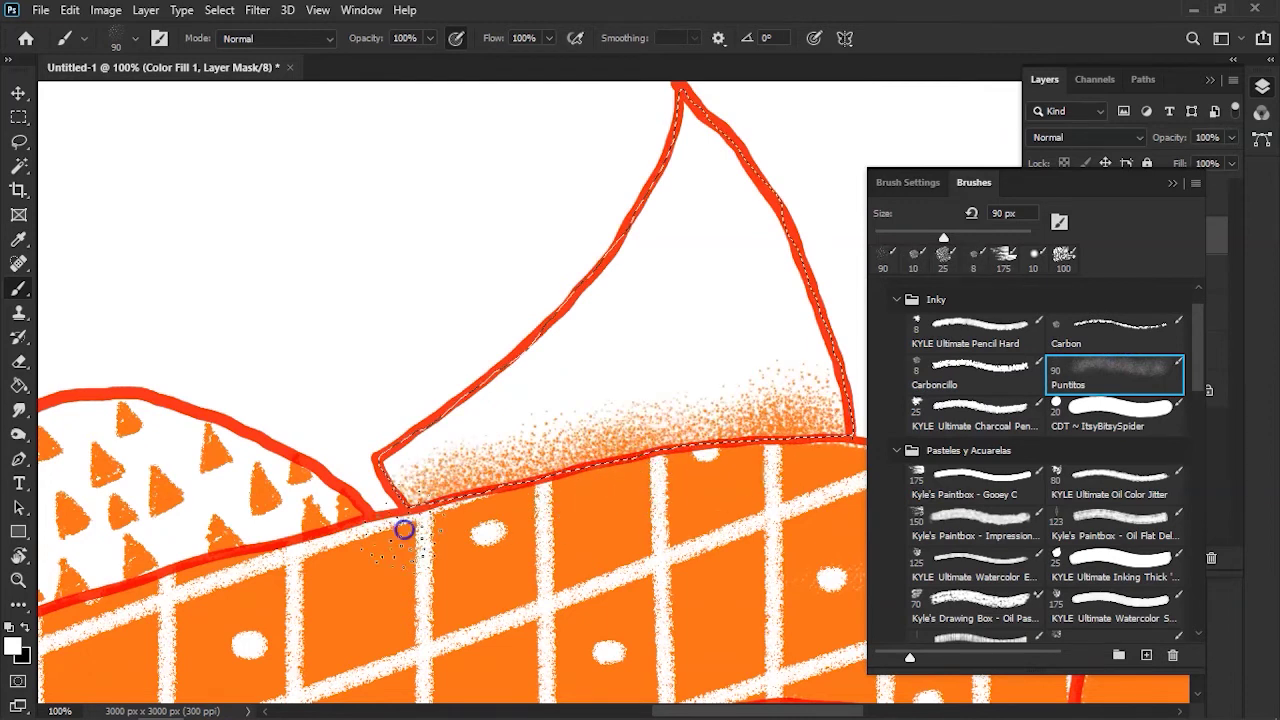
scroll(715, 400, right, 2)
mouse_move(715, 400)
mouse_down()
mouse_move(325, 432)
mouse_move(703, 437)
mouse_move(534, 486)
mouse_up()
Close the brush panel and hide the red outline Template layer
key(F5)
click(1040, 199)
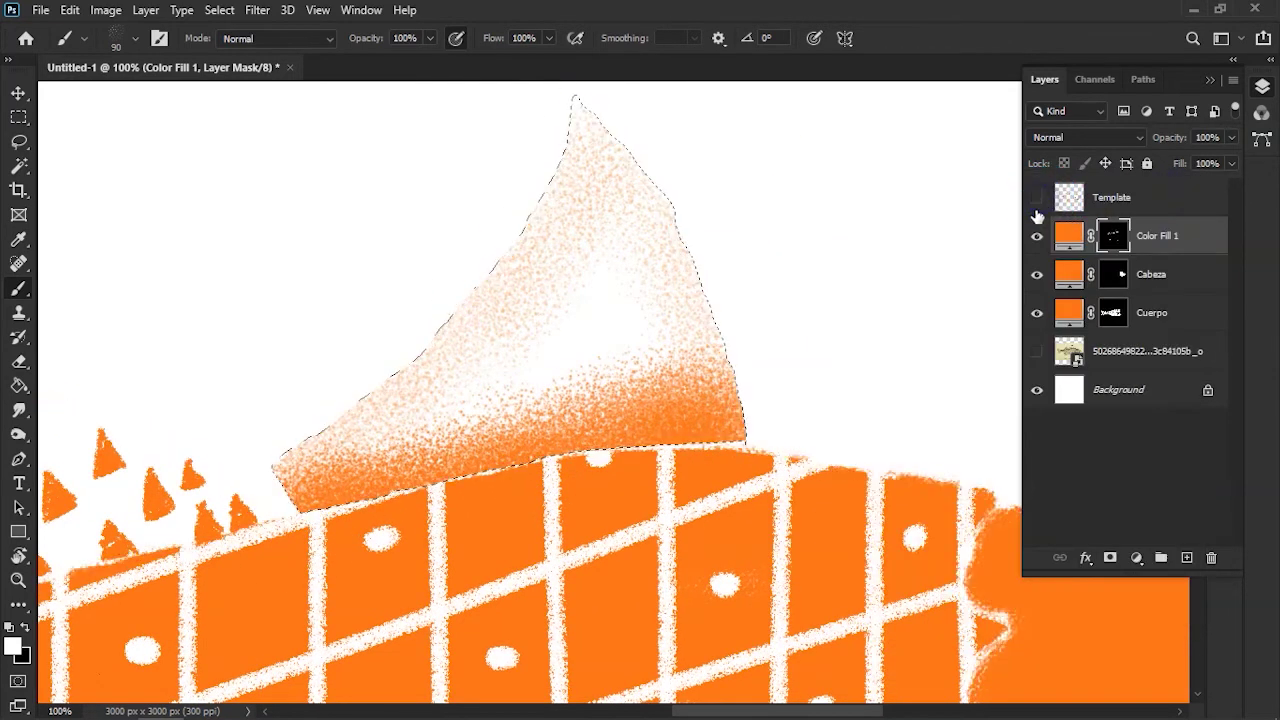
key(ctrl+minus)
key(ctrl+minus)
key(ctrl+minus)
key(ctrl+minus)
key(ctrl+minus)
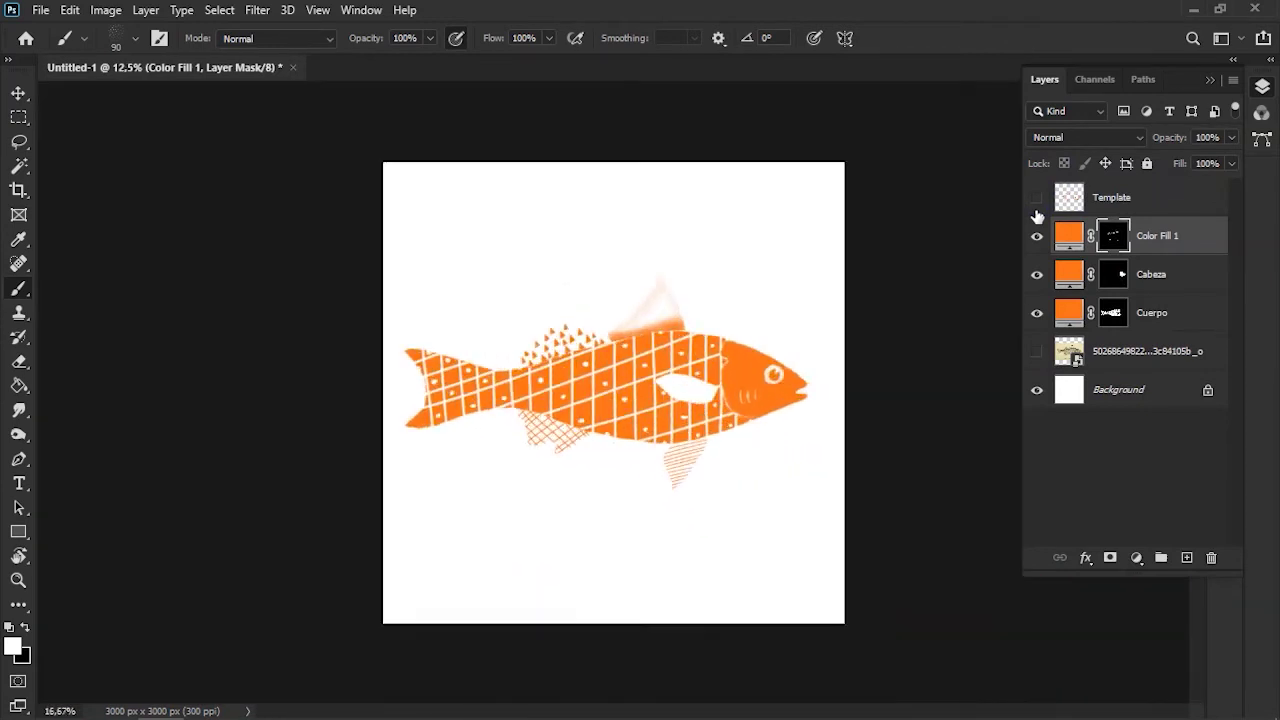
key(ctrl+plus)
key(ctrl+plus)
key(ctrl+plus)
Drop the fin selection and zoom in close on the rear dorsal fin
mouse_move(815, 207)
mouse_down()
mouse_move(736, 326)
mouse_move(731, 366)
mouse_up()
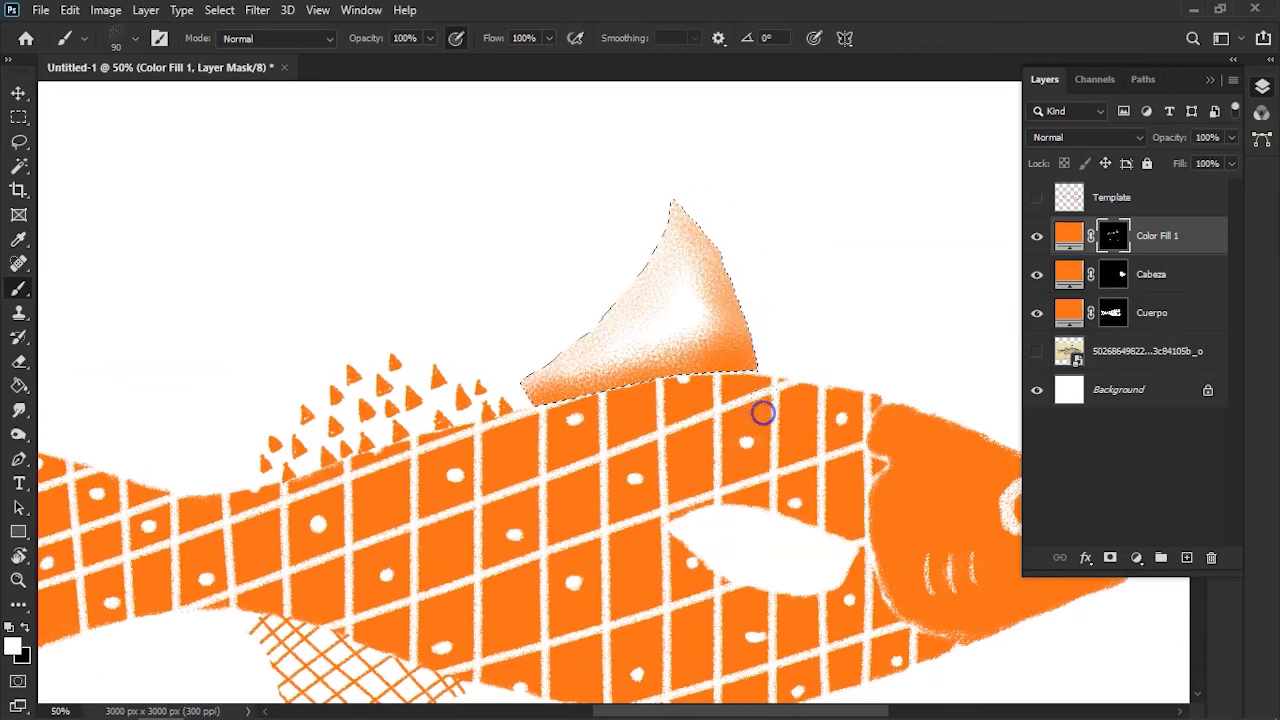
key(ctrl+minus)
key(ctrl+minus)
key(ctrl+minus)
key(ctrl+plus)
key(ctrl+plus)
key(ctrl+d)
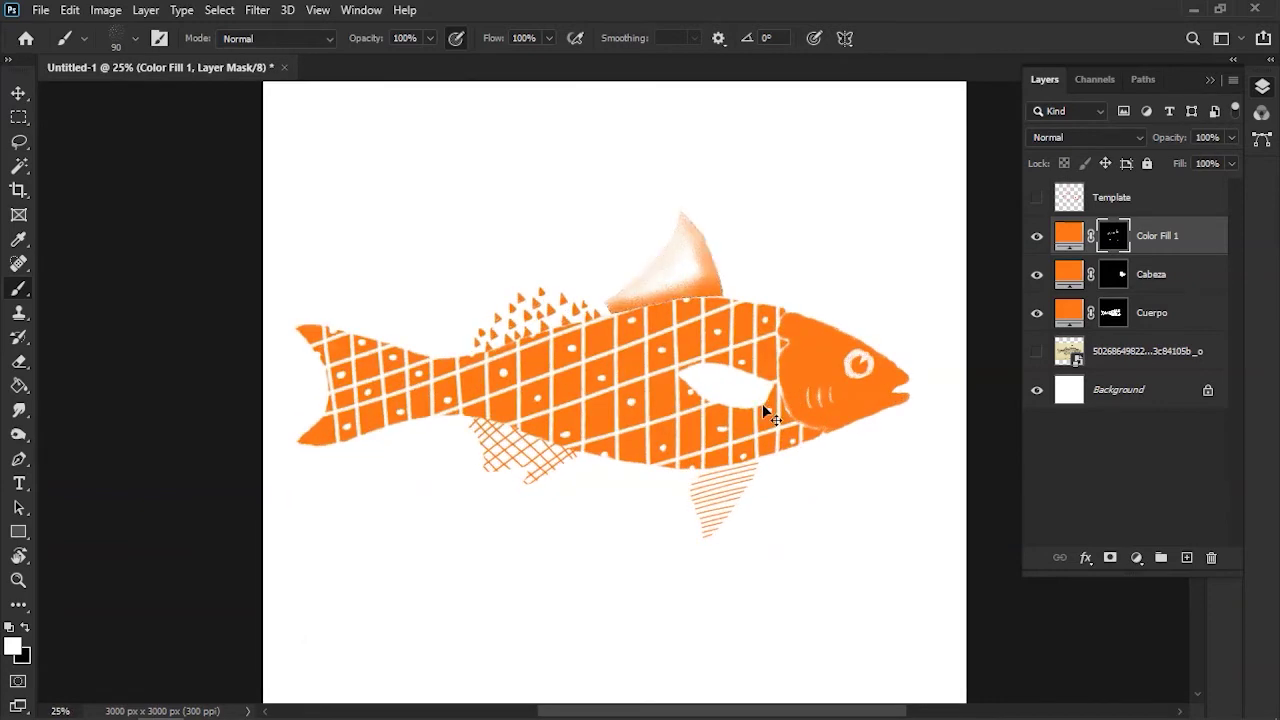
key(ctrl+plus)
key(ctrl+plus)
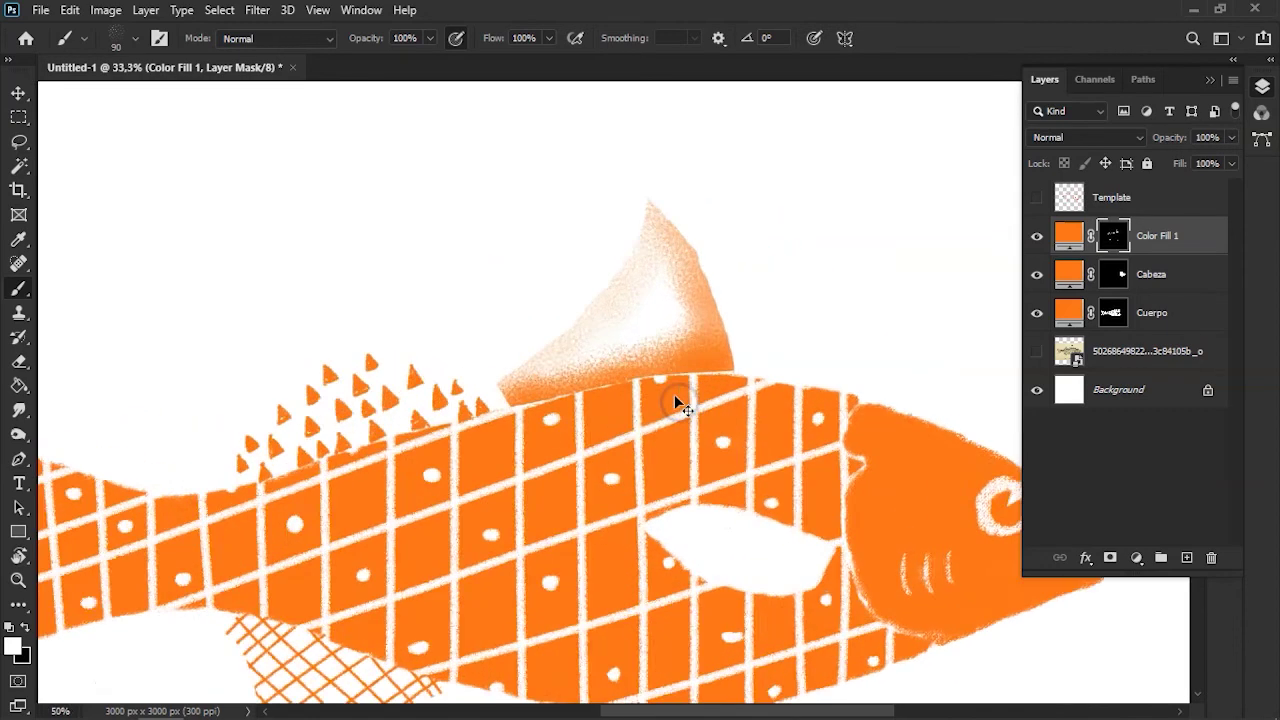
key(ctrl+plus)
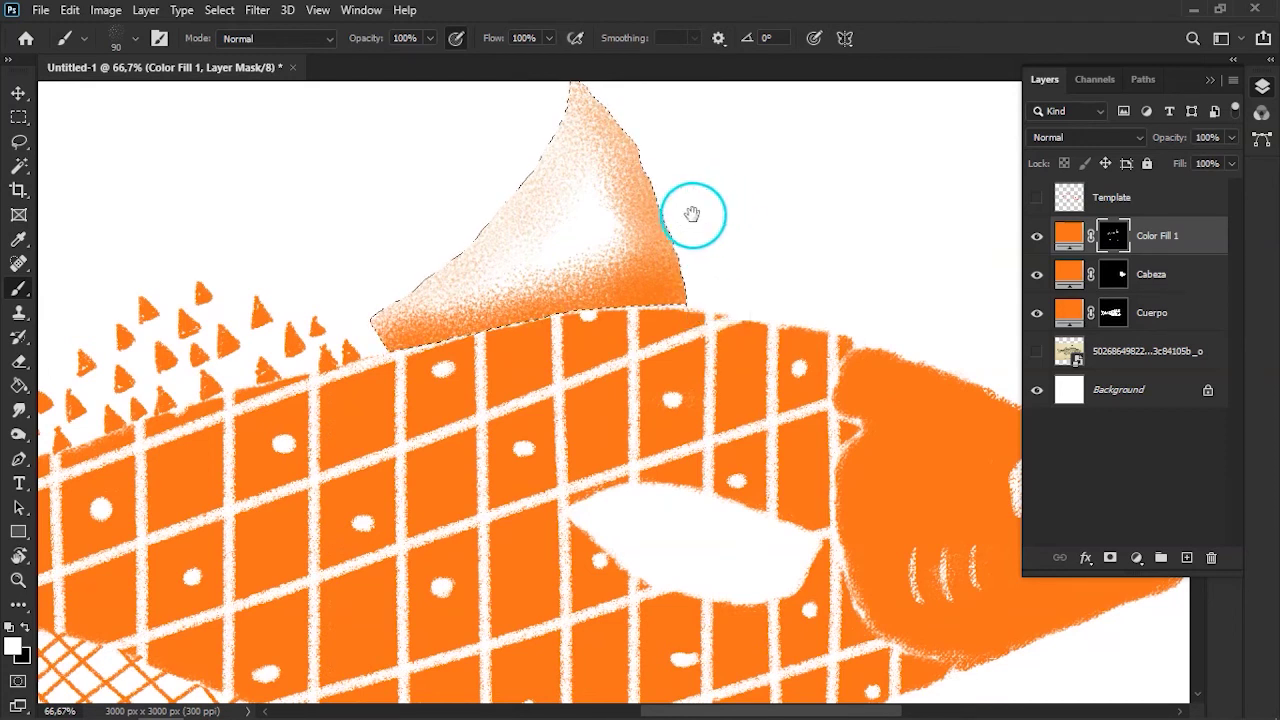
drag(694, 214, 771, 343)
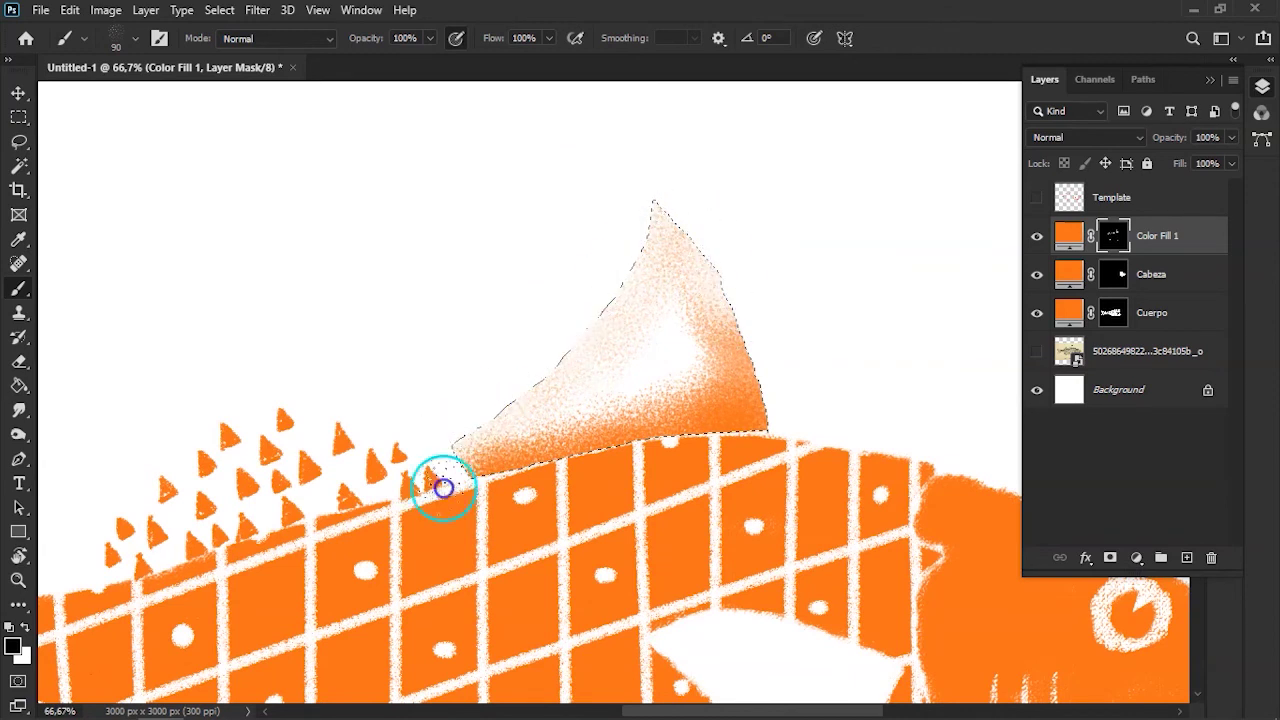
Stipple more orange along the fin's lower edge, then check the lower fin and belly
drag(597, 418, 769, 390)
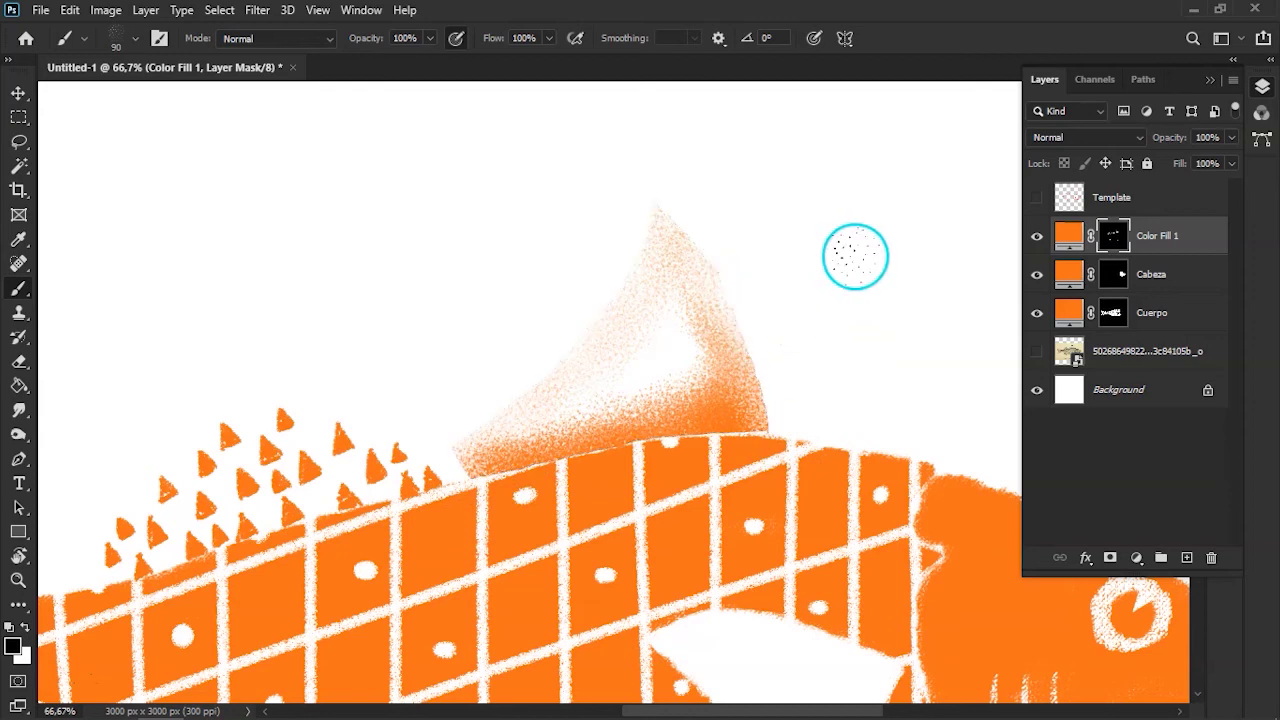
scroll(922, 250, down, 5)
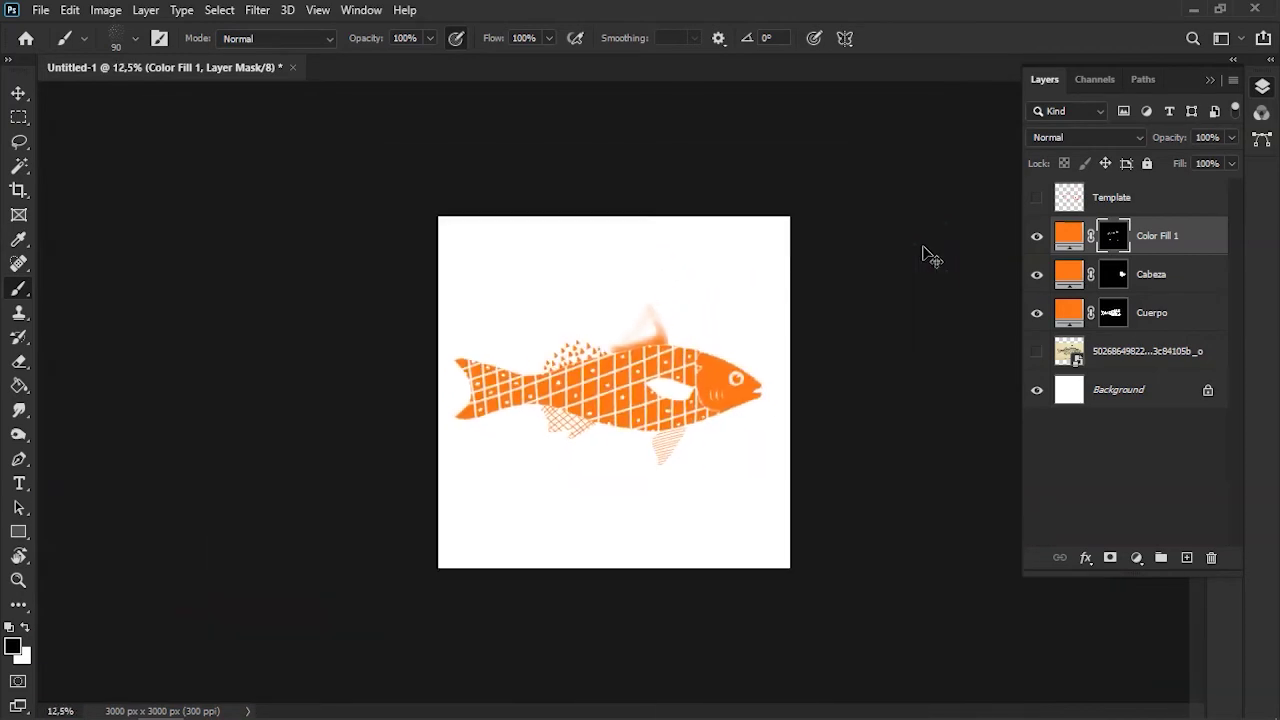
key(ctrl+plus)
key(ctrl+plus)
key(ctrl+plus)
key(ctrl+plus)
mouse_move(594, 374)
mouse_down()
mouse_move(620, 429)
mouse_move(580, 251)
mouse_move(651, 189)
mouse_up()
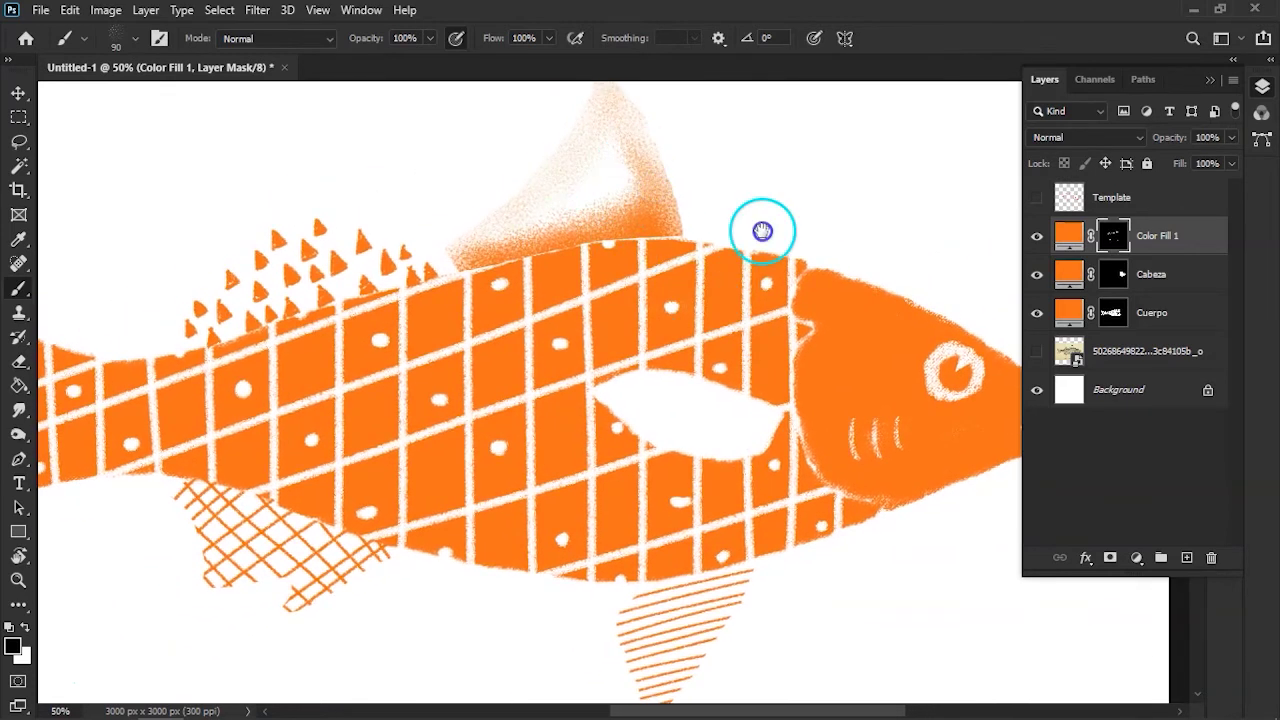
drag(762, 231, 715, 147)
drag(734, 474, 793, 448)
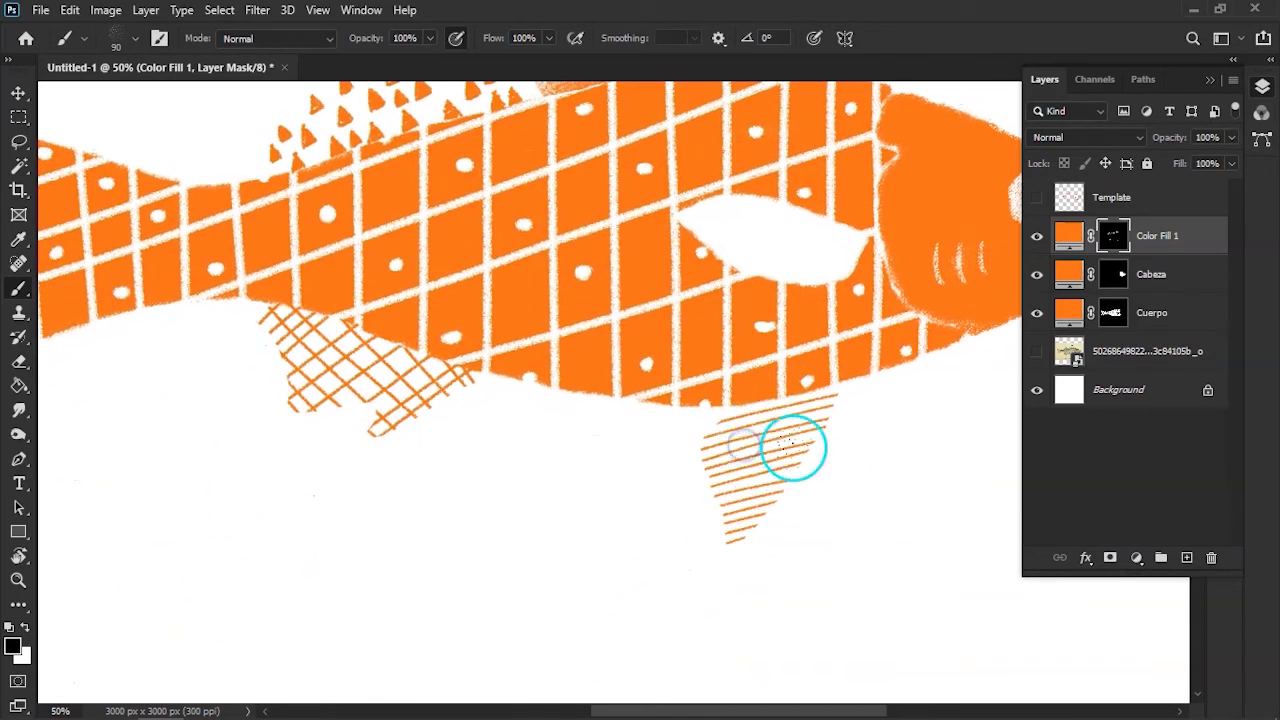
scroll(785, 445, up, 2)
scroll(700, 460, up, 1)
scroll(666, 431, up, 3)
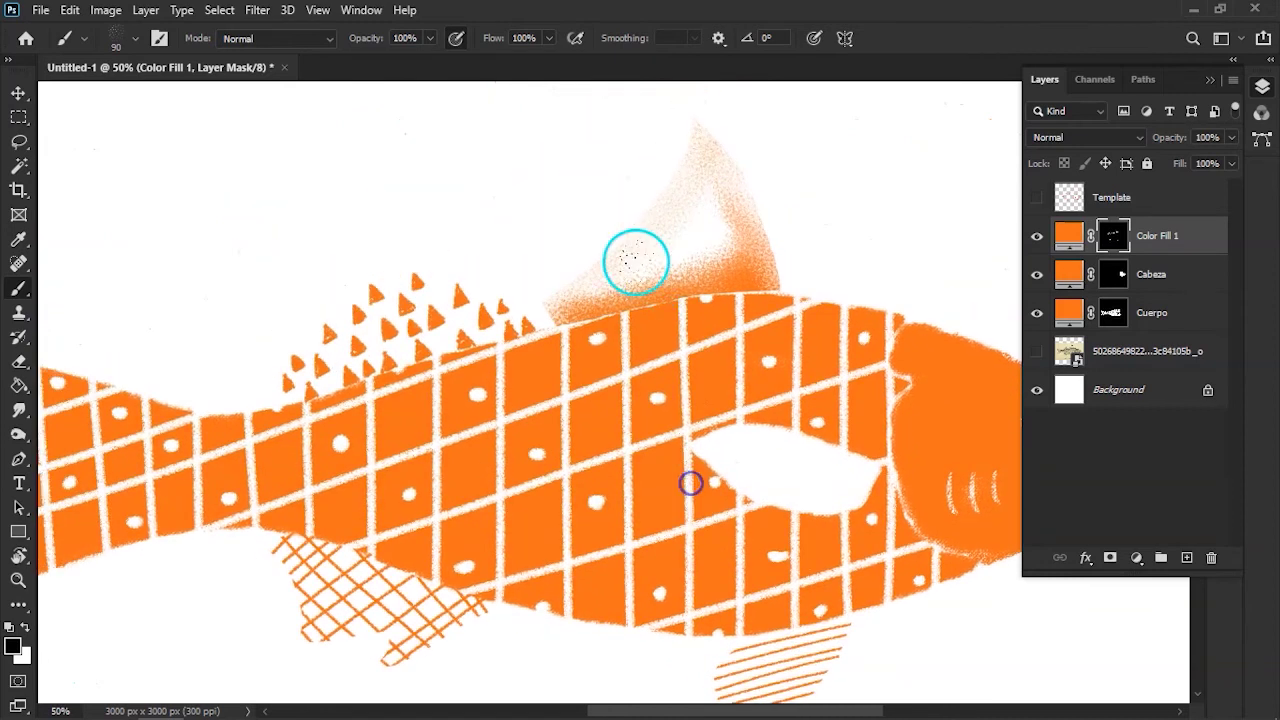
scroll(636, 262, down, 2)
scroll(636, 262, down, 1)
scroll(634, 264, up, 1)
scroll(636, 266, up, 1)
key(ctrl+minus)
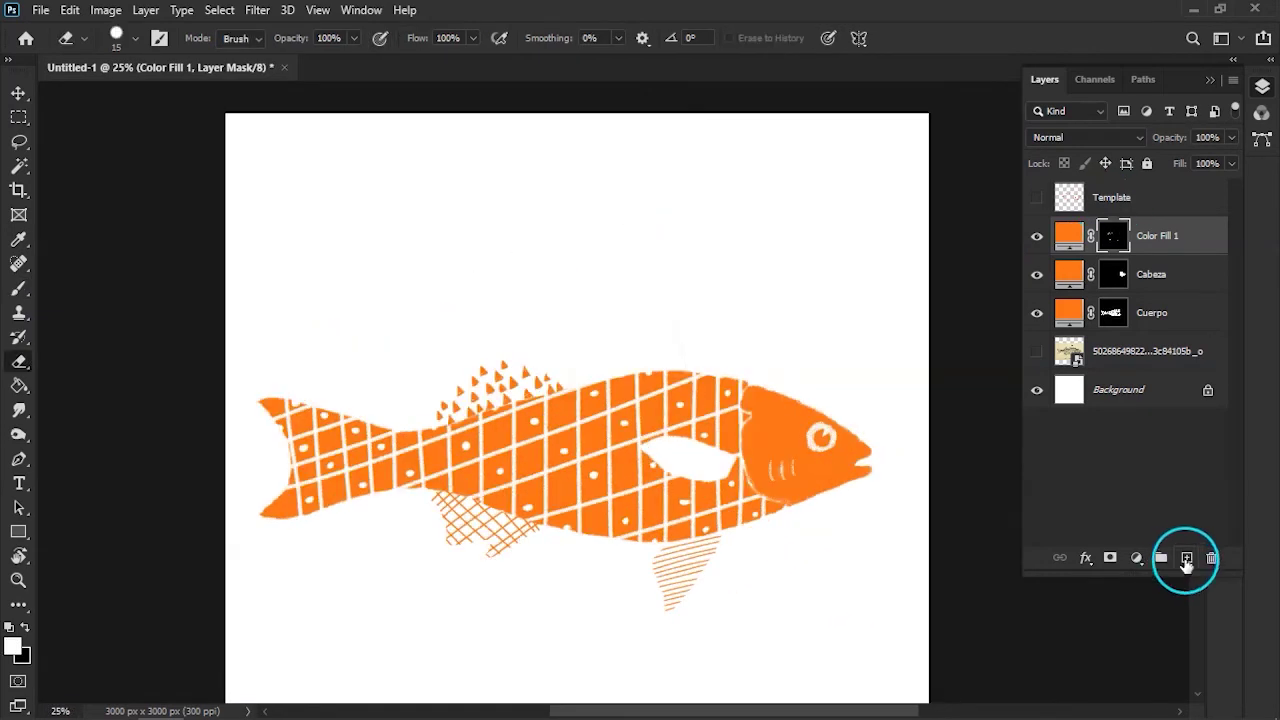
Add a new Layer 1 above Template and spray a dense black stippled blob above the fish
click(1186, 557)
key(e)
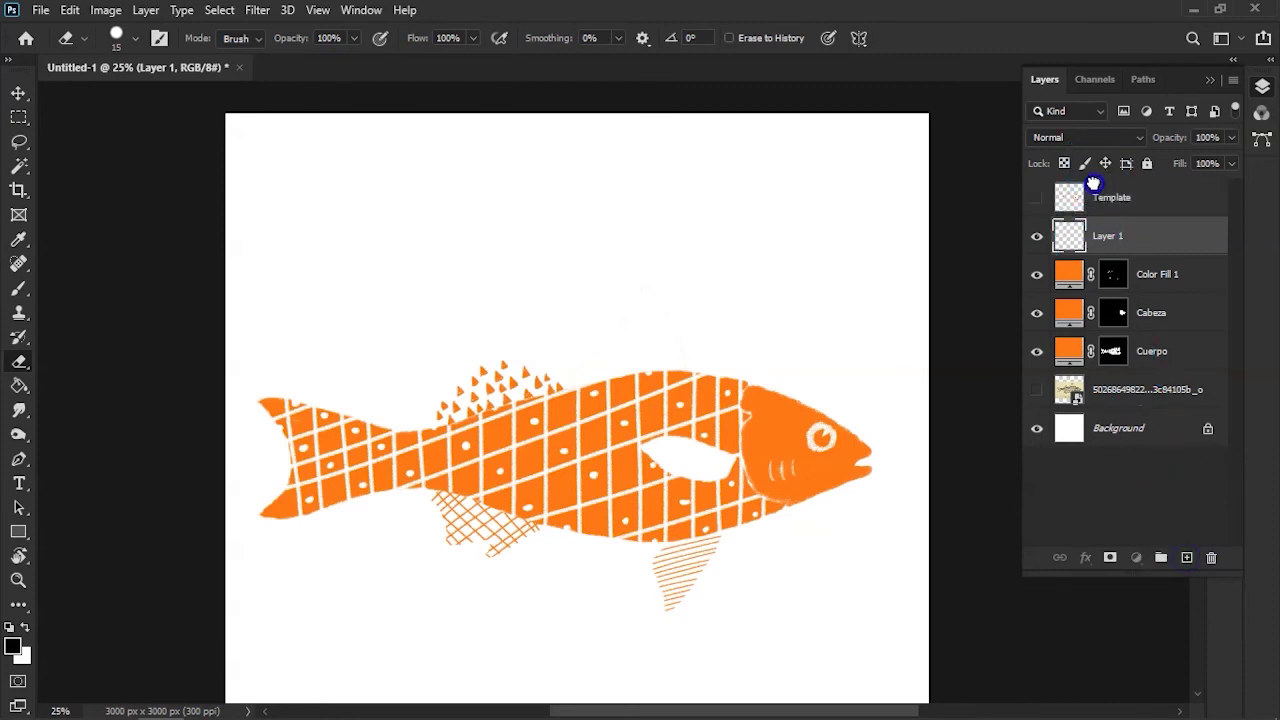
drag(1093, 238, 1085, 200)
key(ctrl+plus)
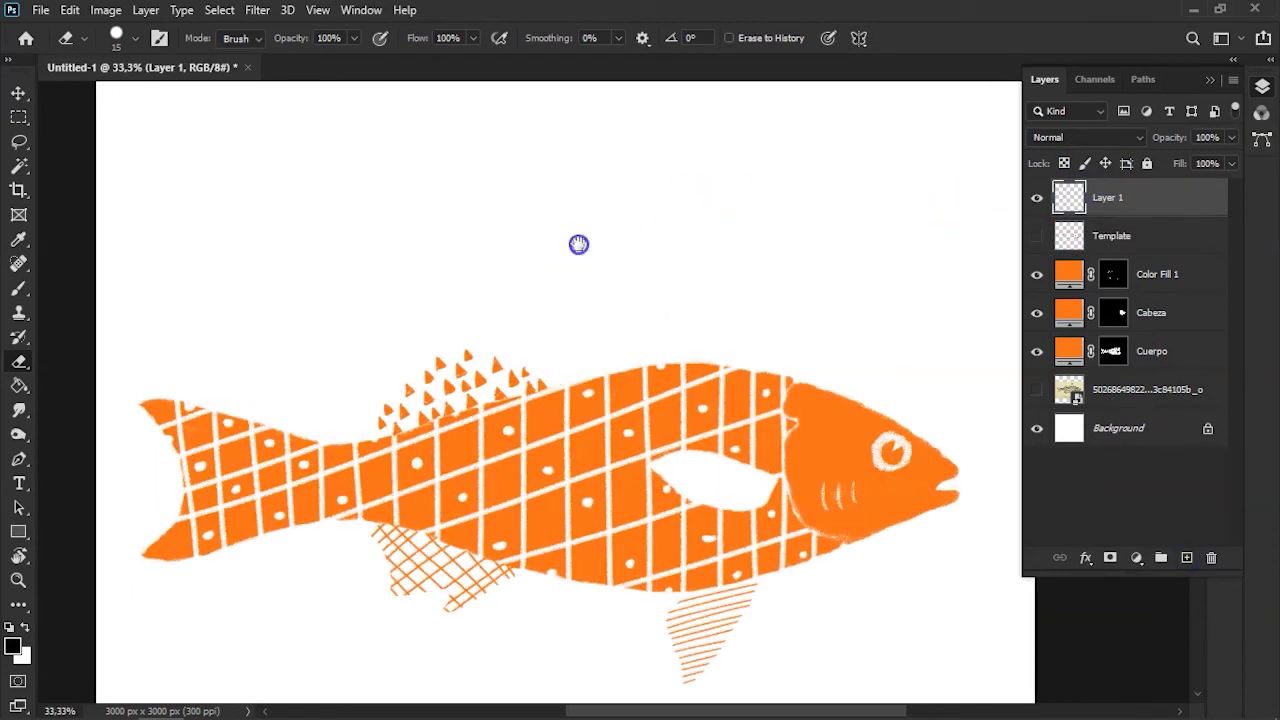
scroll(583, 300, up, 1)
scroll(586, 345, up, 1)
drag(578, 288, 588, 300)
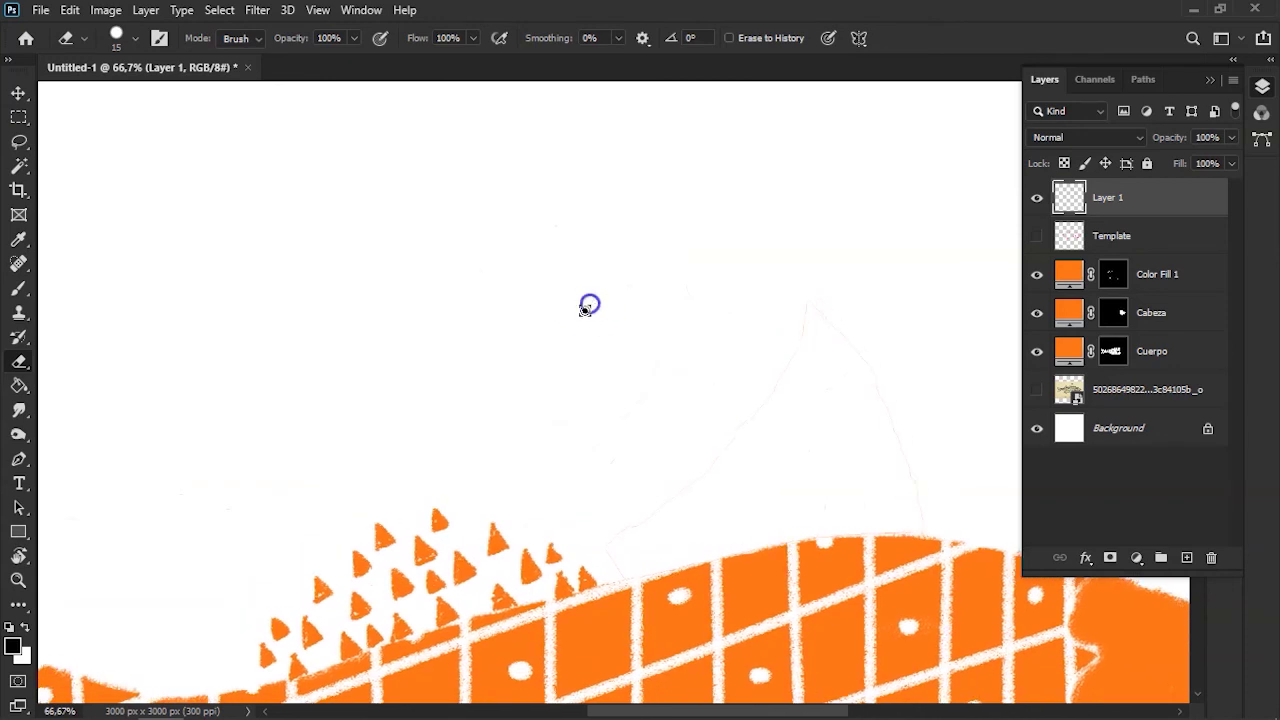
key(b)
drag(434, 230, 398, 246)
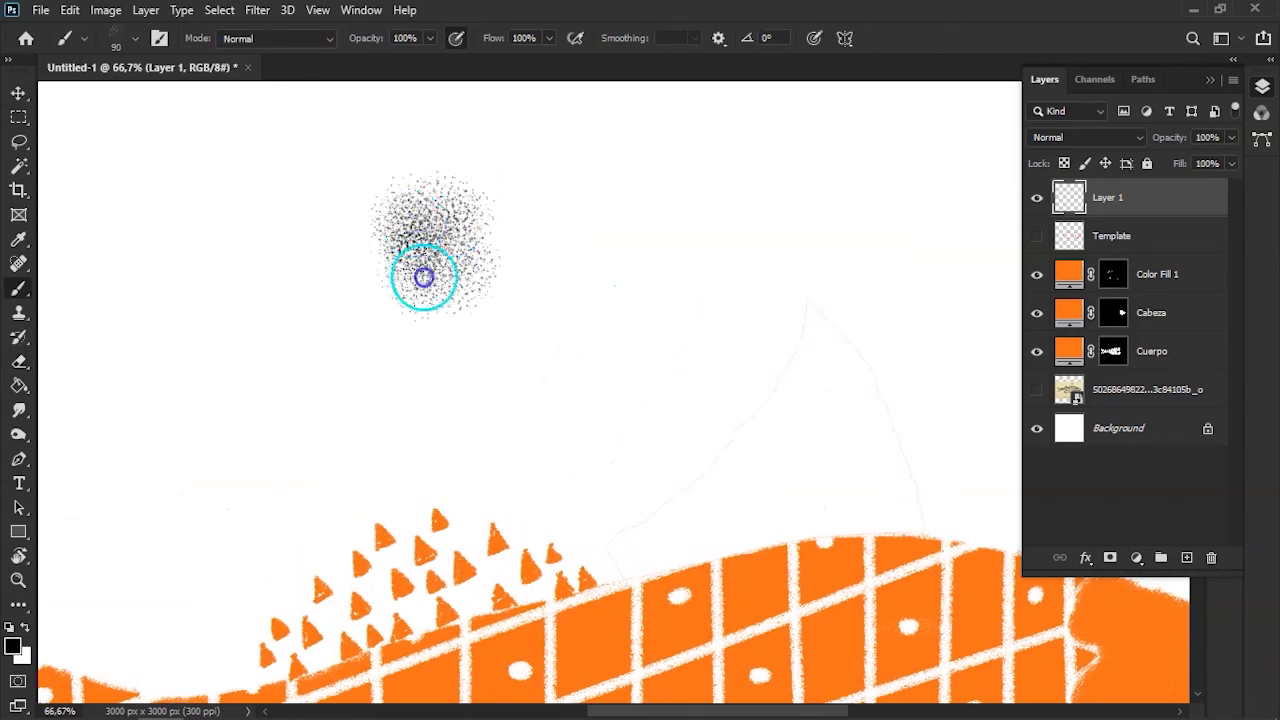
Test erasing the blob's upper-right edge, undo it, and return to the brush
drag(565, 270, 663, 277)
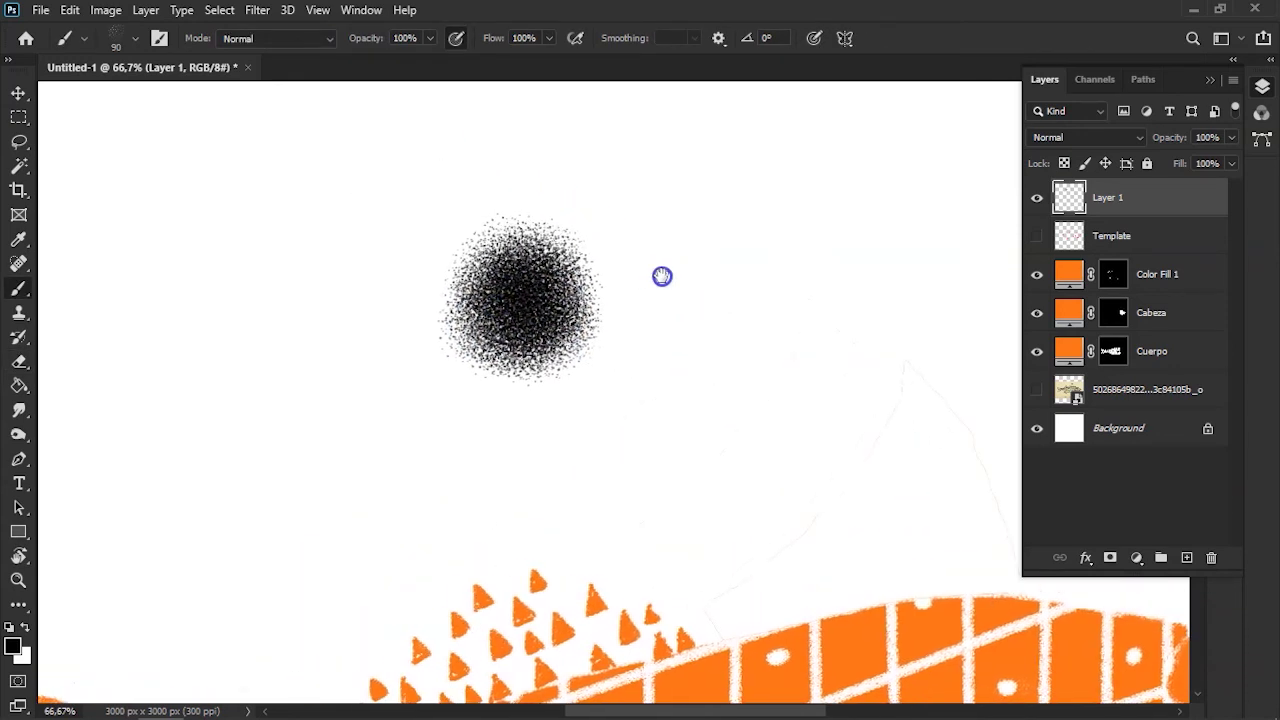
key(e)
drag(637, 209, 584, 237)
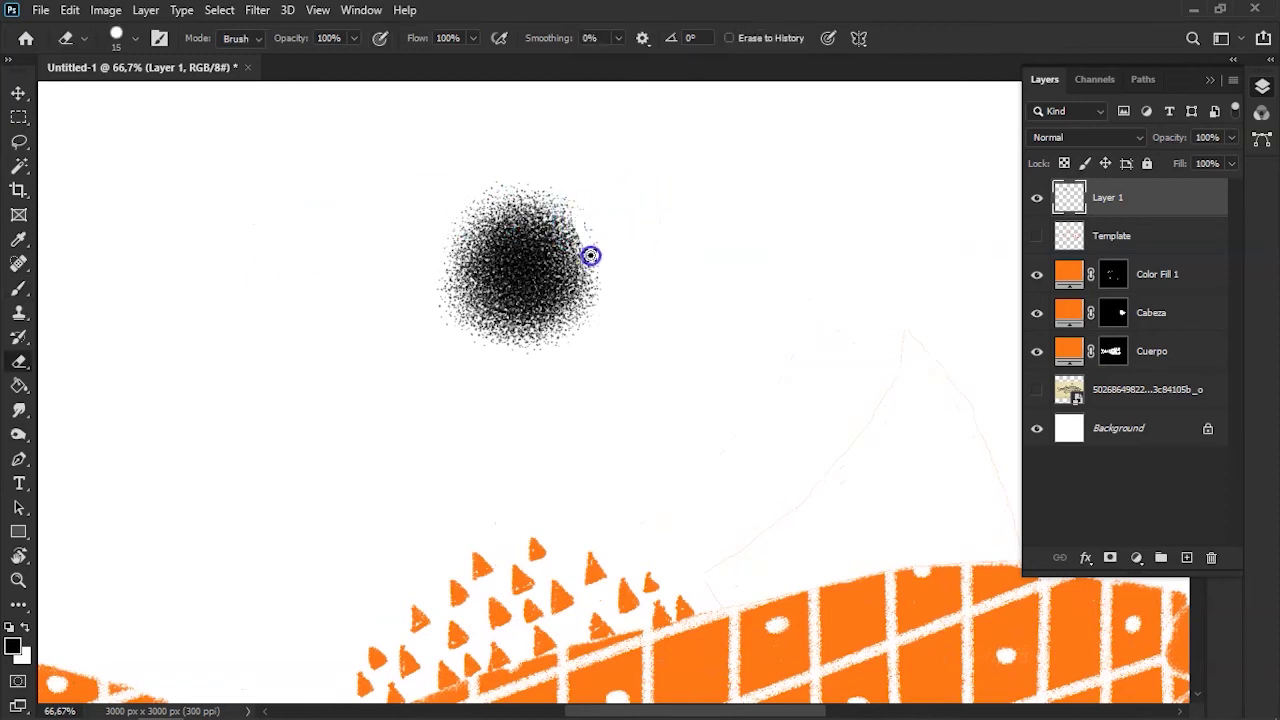
key(ctrl+z)
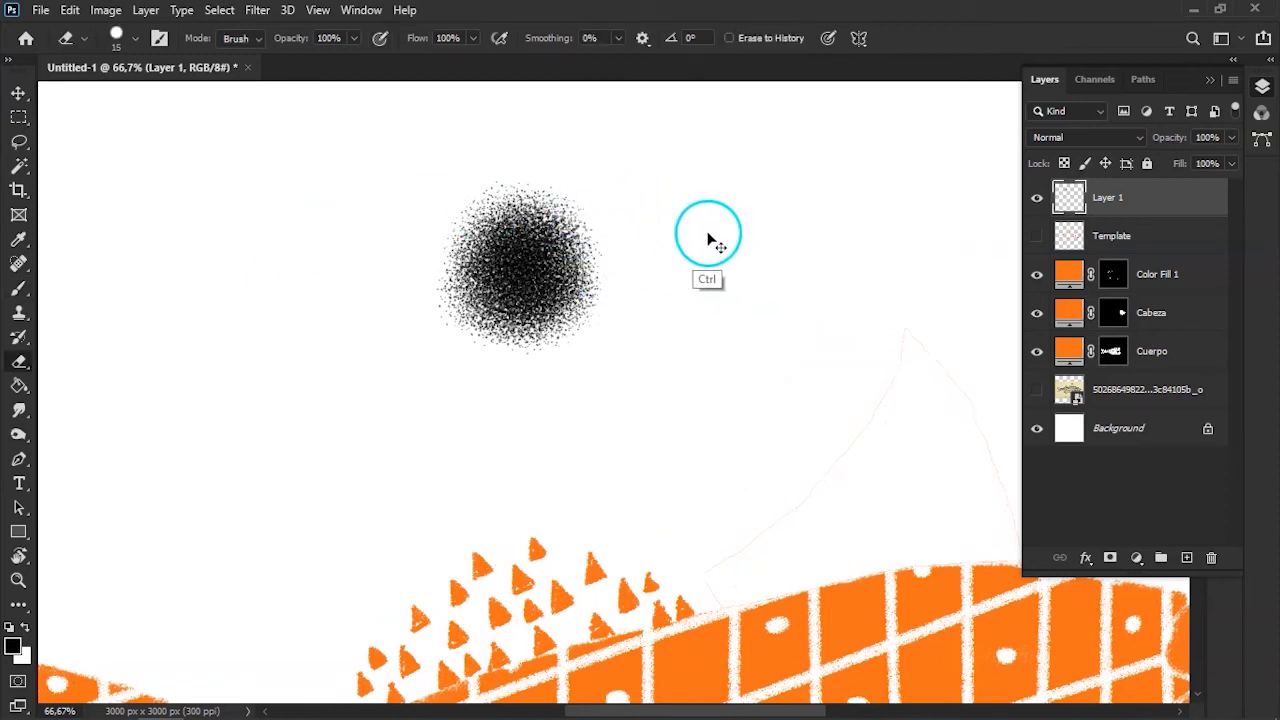
drag(578, 216, 594, 229)
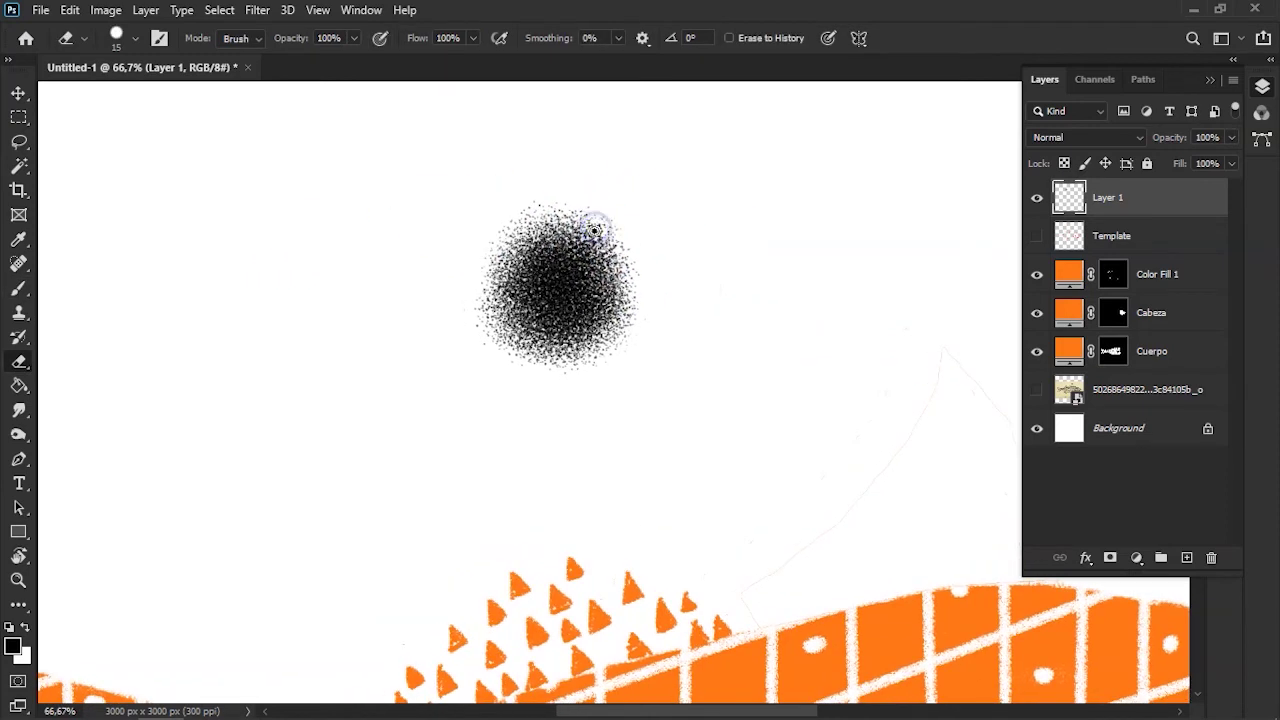
key(b)
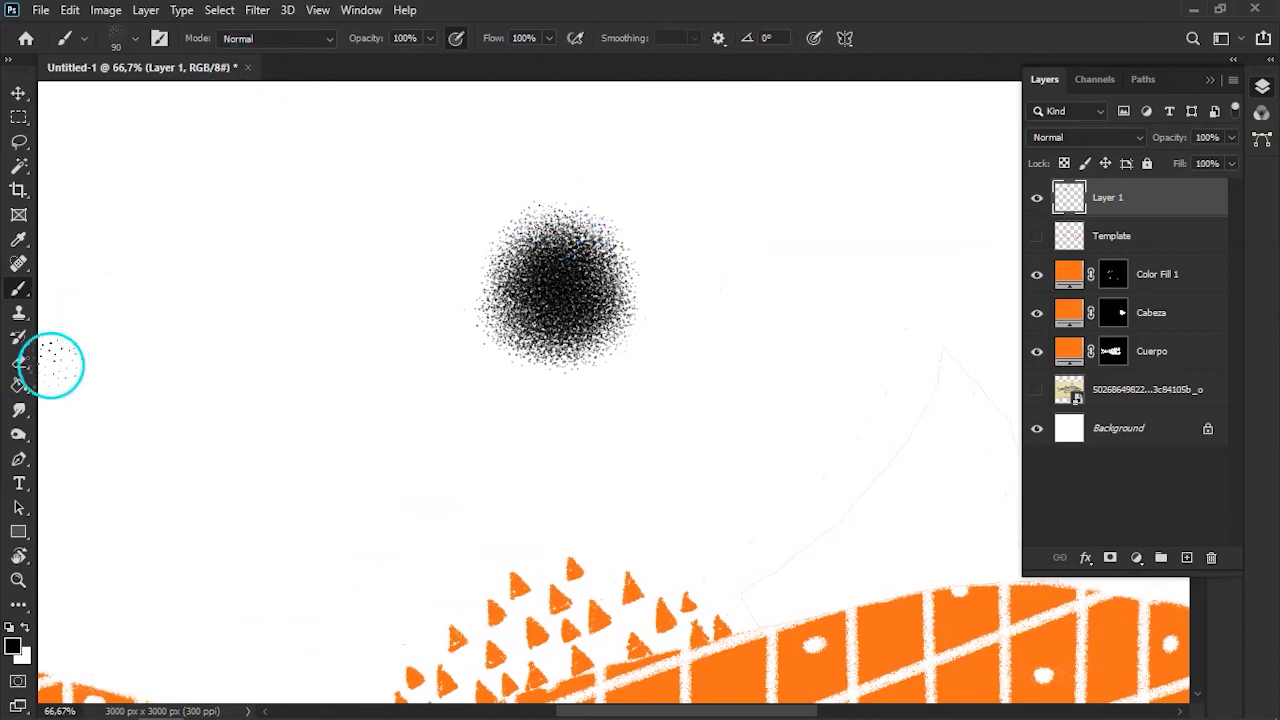
Set the brush blending mode to Clear
click(30, 290)
click(20, 290)
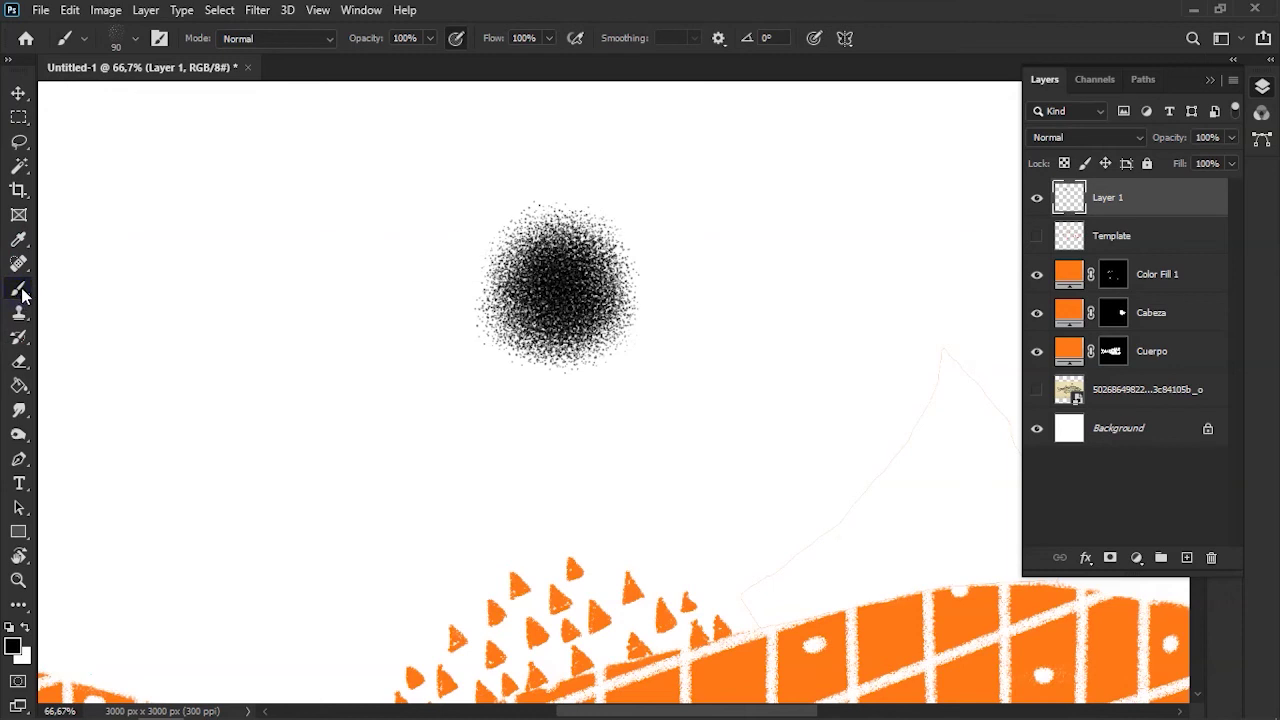
click(32, 140)
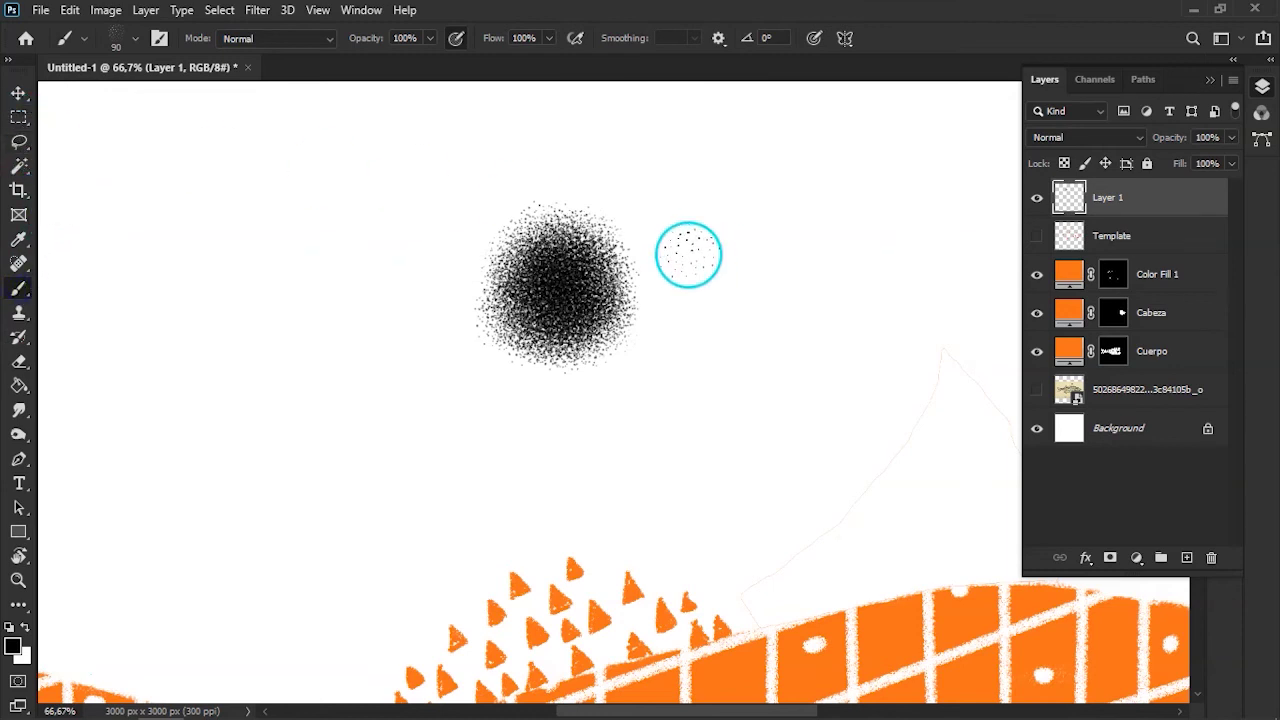
click(284, 38)
click(235, 96)
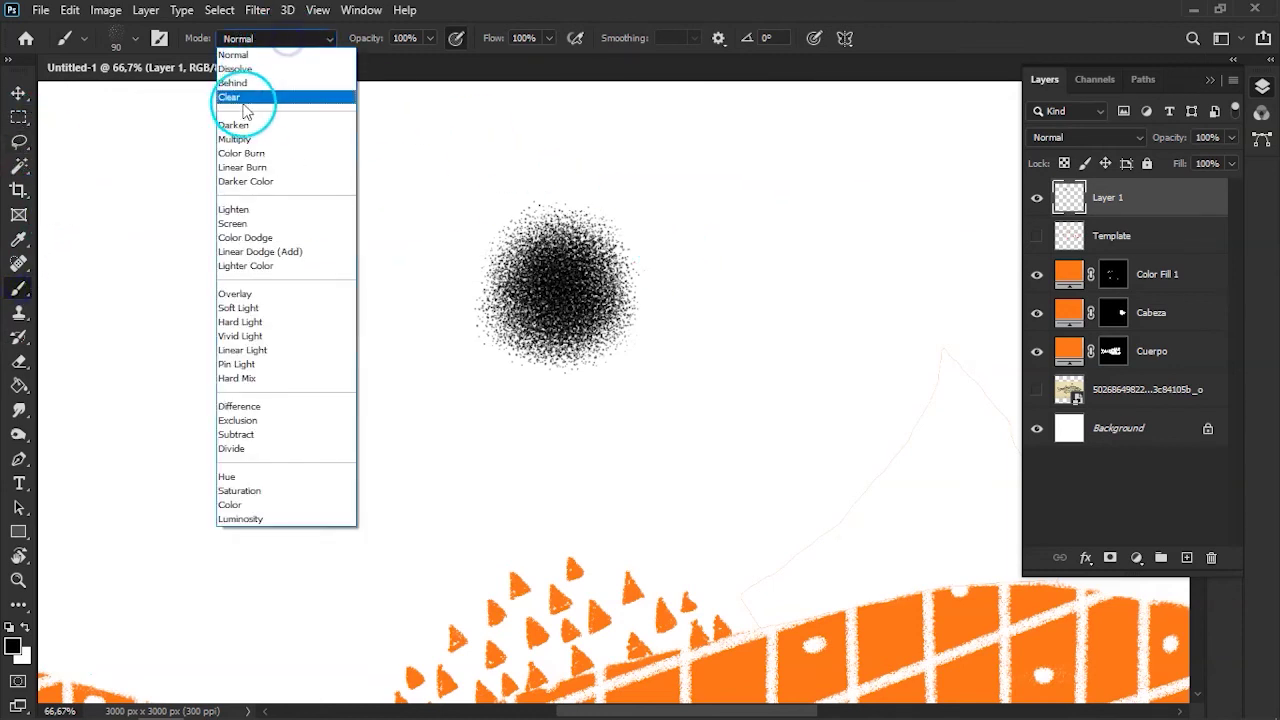
Erase the black blob's right and top edges into scattered stipple dots
mouse_move(630, 288)
mouse_down()
mouse_move(614, 223)
mouse_move(554, 206)
mouse_move(478, 258)
mouse_move(530, 236)
mouse_up()
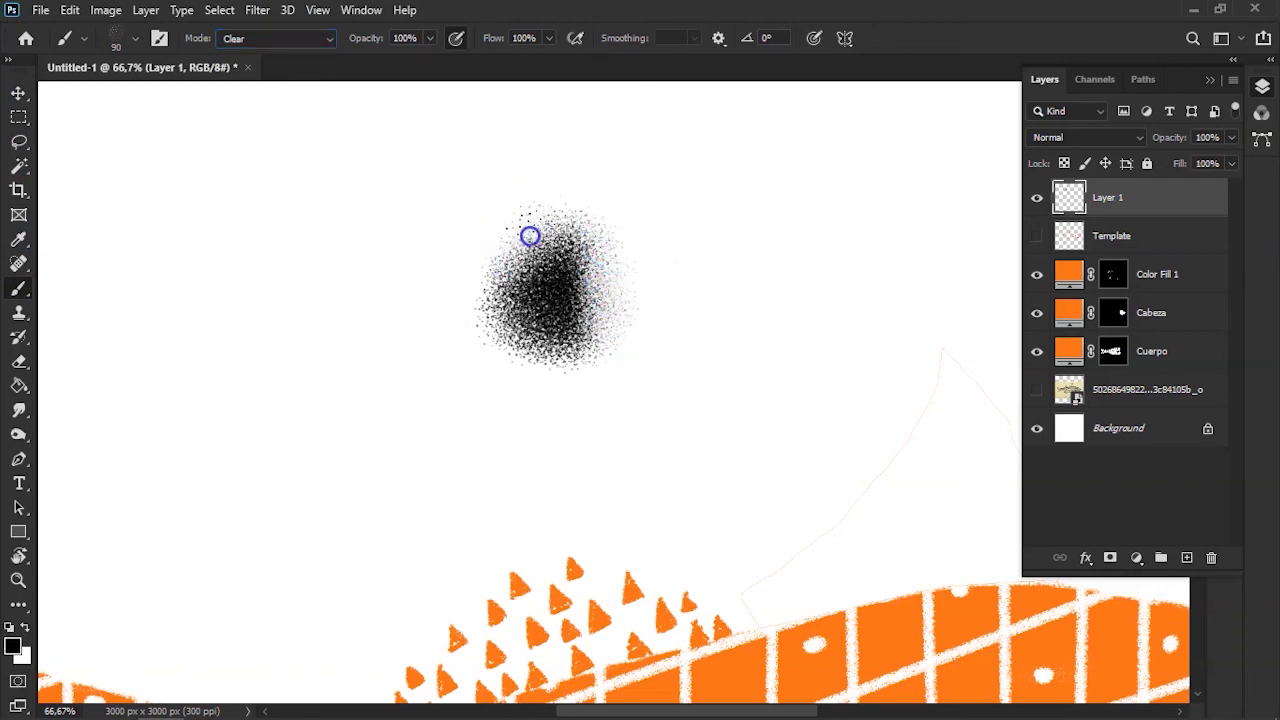
mouse_move(607, 363)
mouse_down()
mouse_move(614, 214)
mouse_move(488, 300)
mouse_up()
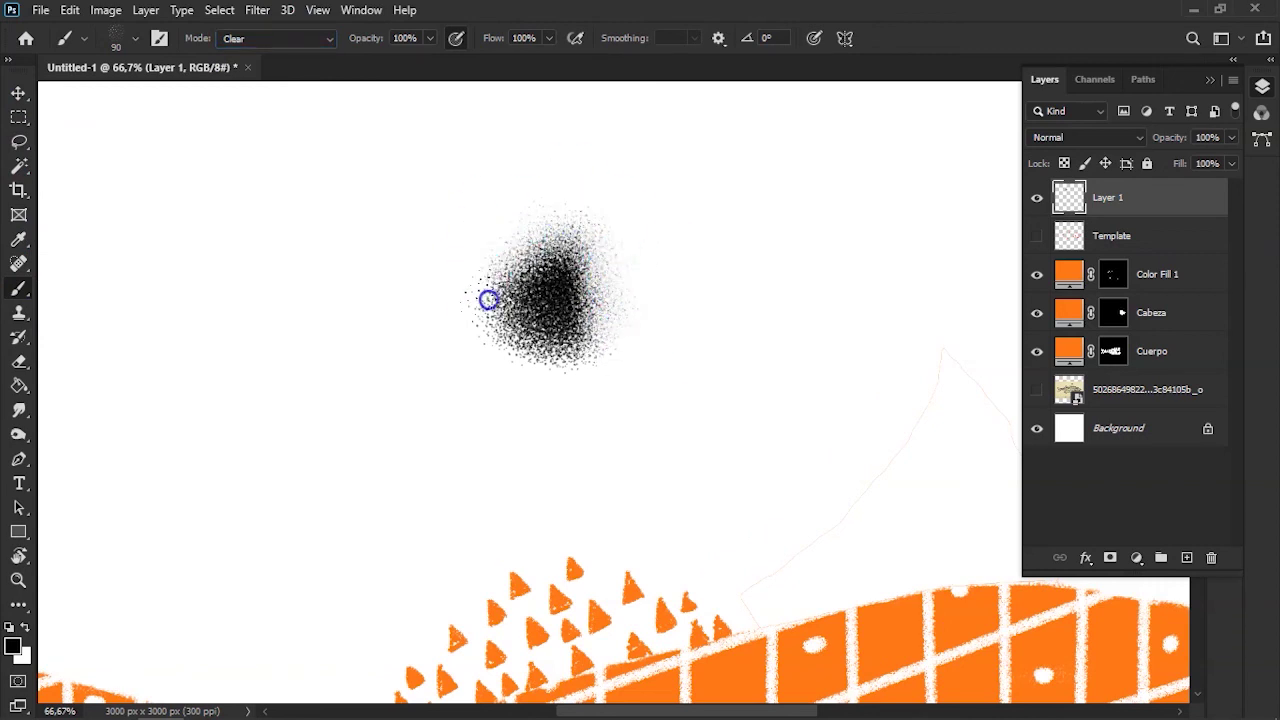
mouse_move(686, 366)
mouse_down()
mouse_move(397, 226)
mouse_move(489, 197)
mouse_up()
drag(521, 371, 656, 300)
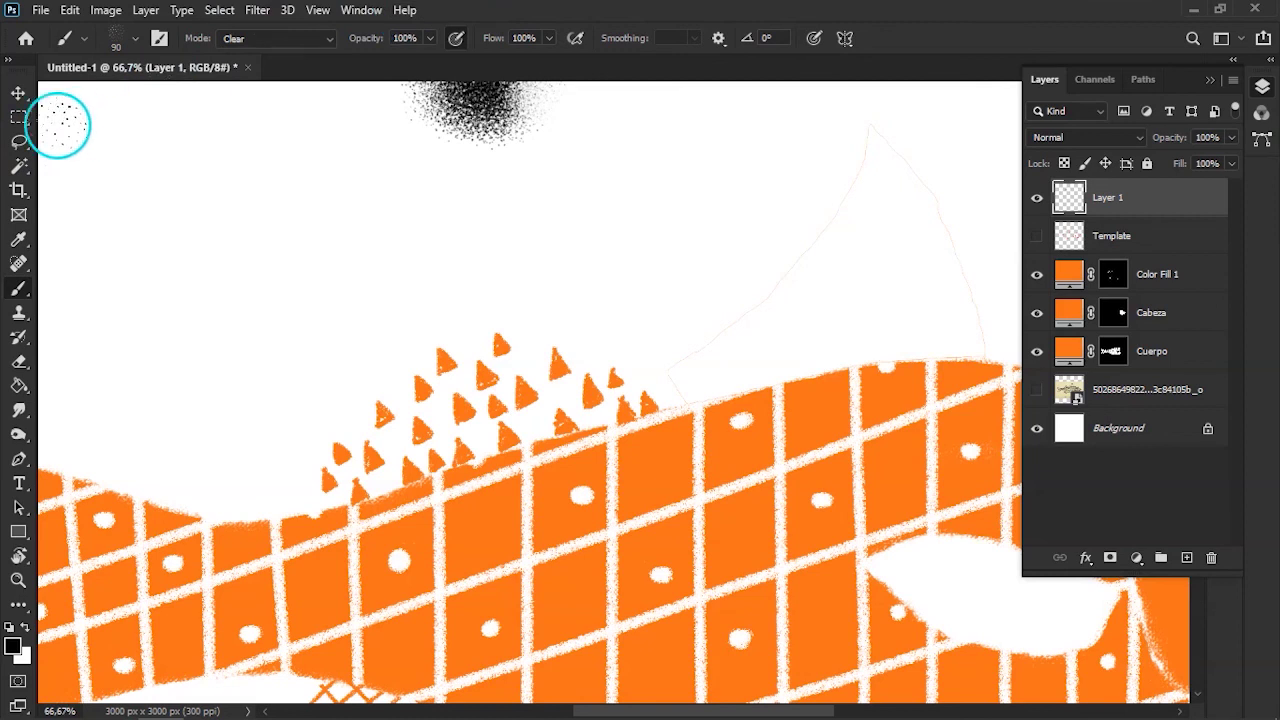
Cycle through the Lasso tool variants, settling on the freehand Lasso
click(19, 147)
click(85, 146)
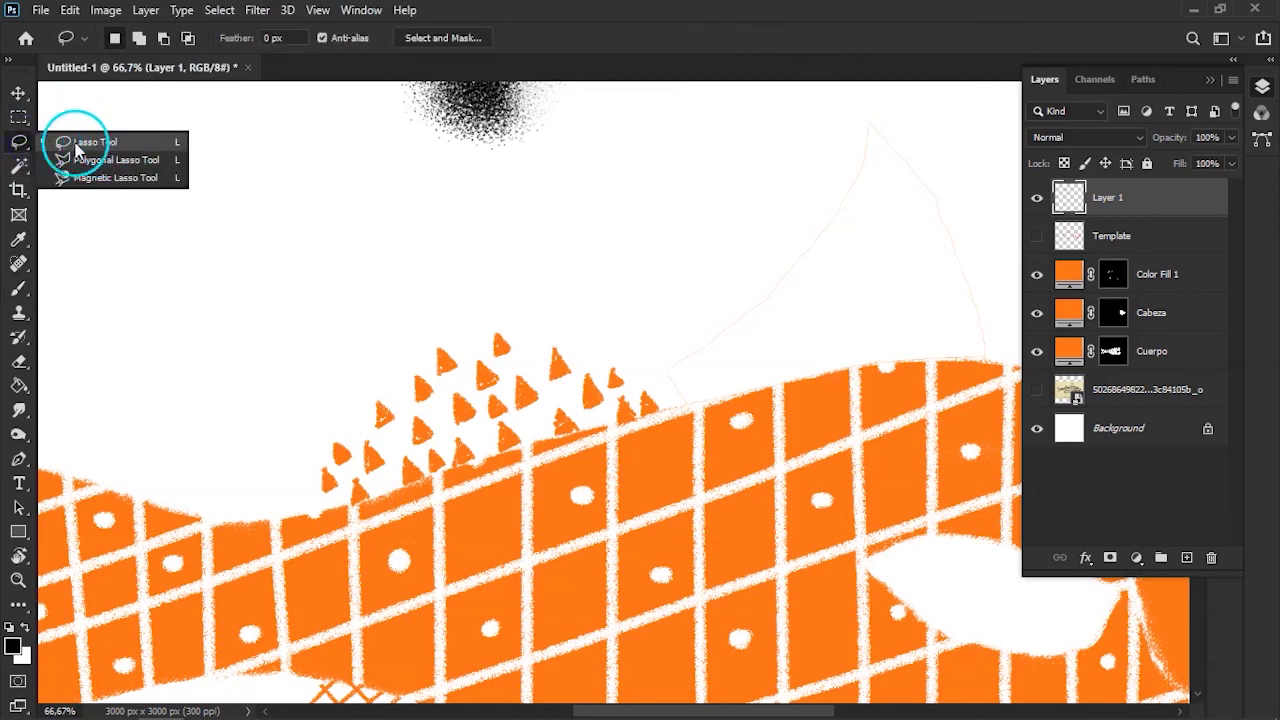
click(40, 141)
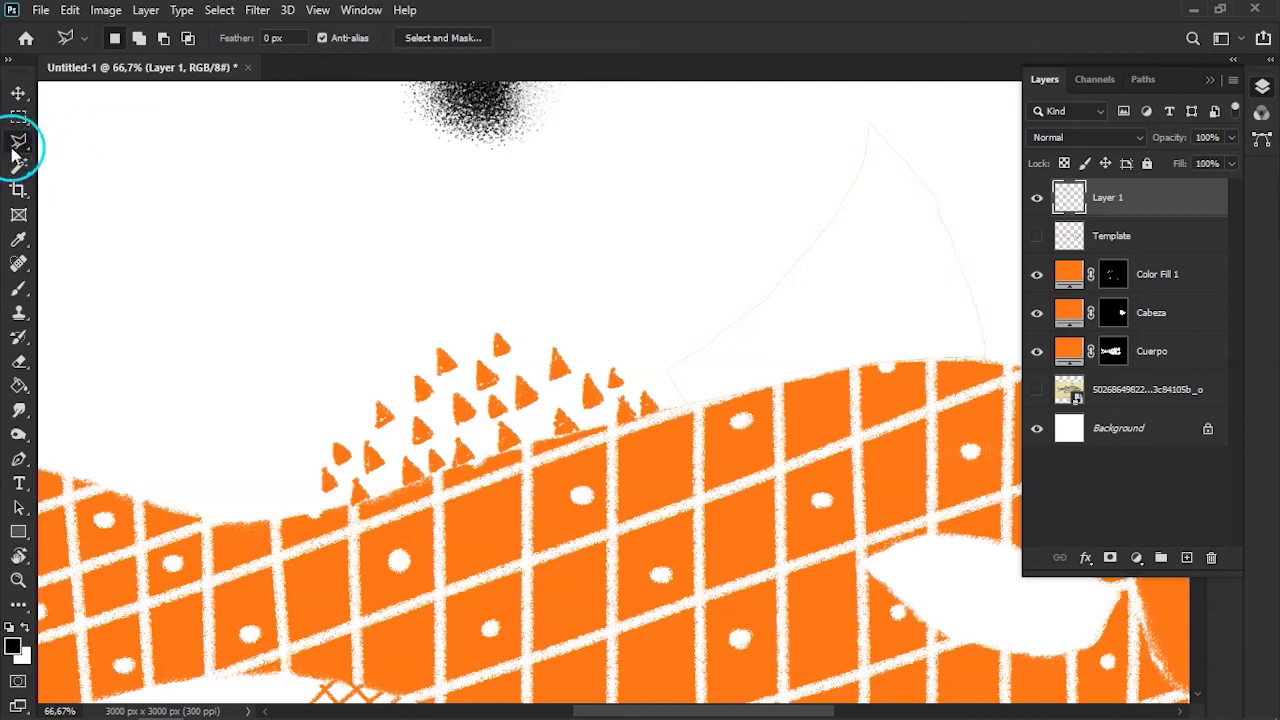
drag(18, 143, 25, 148)
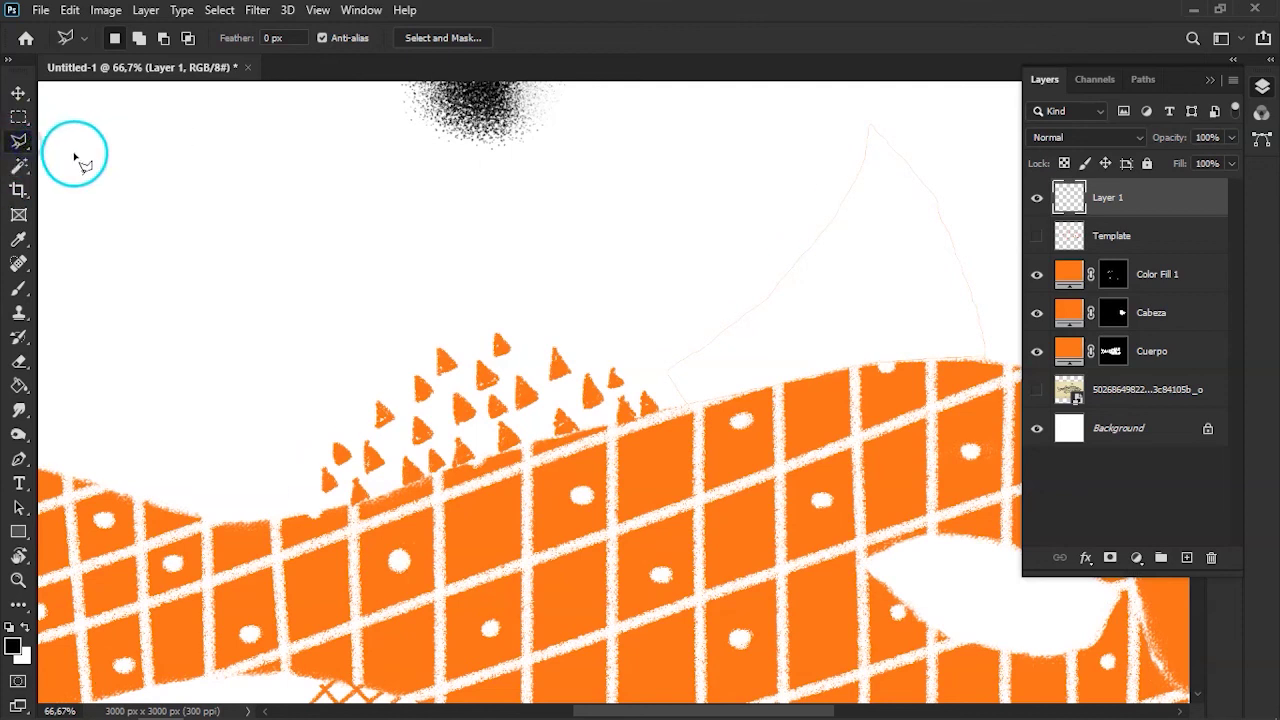
key(shift+l)
key(shift+l)
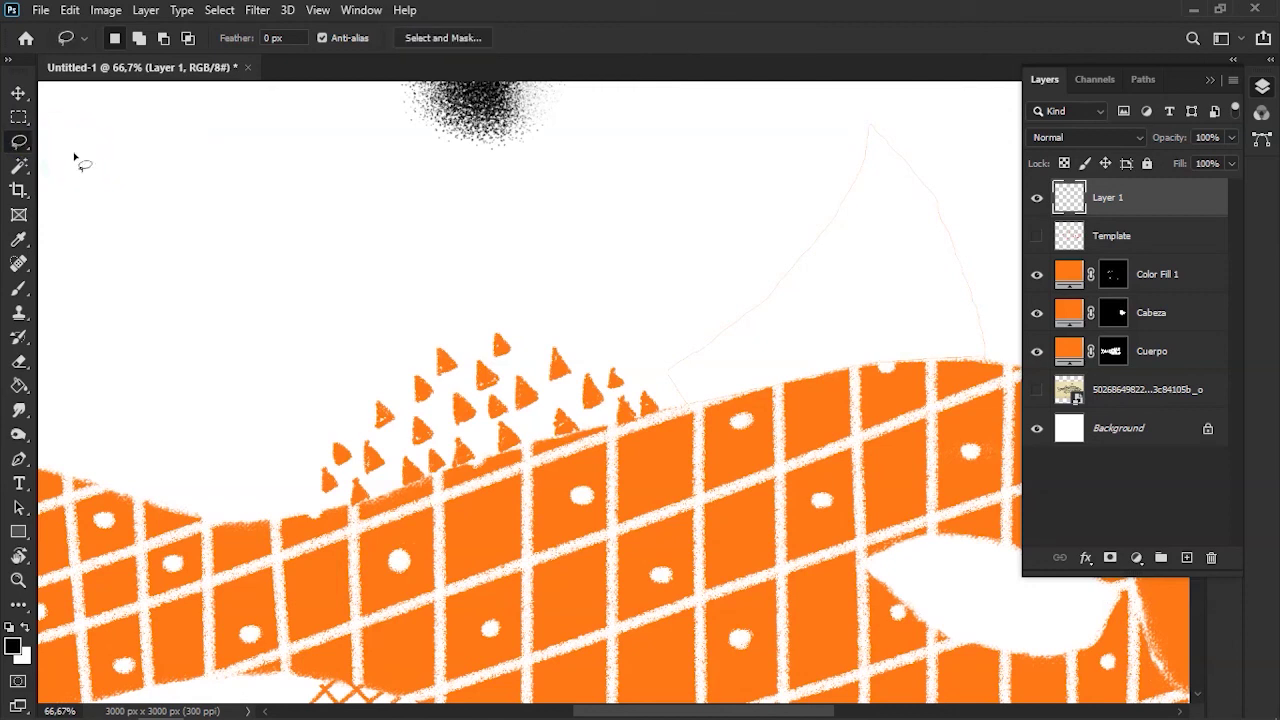
key(shift+l)
key(shift+l)
click(128, 205)
click(30, 148)
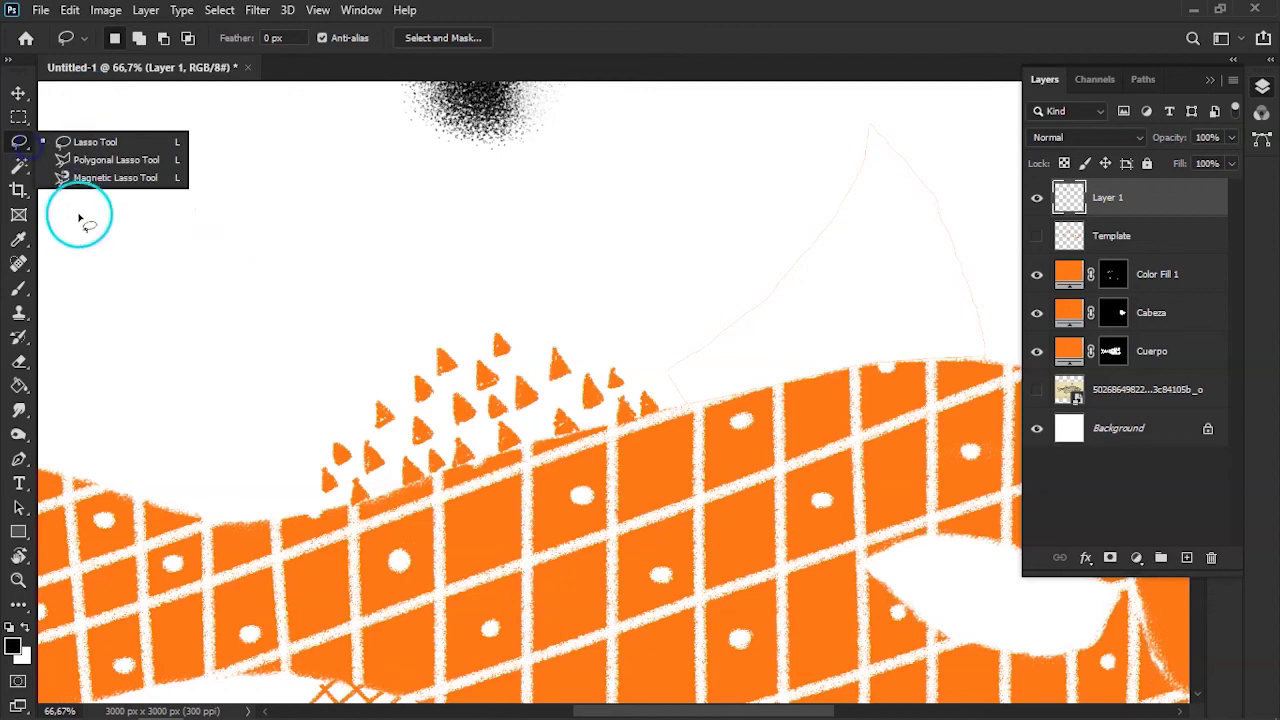
click(48, 150)
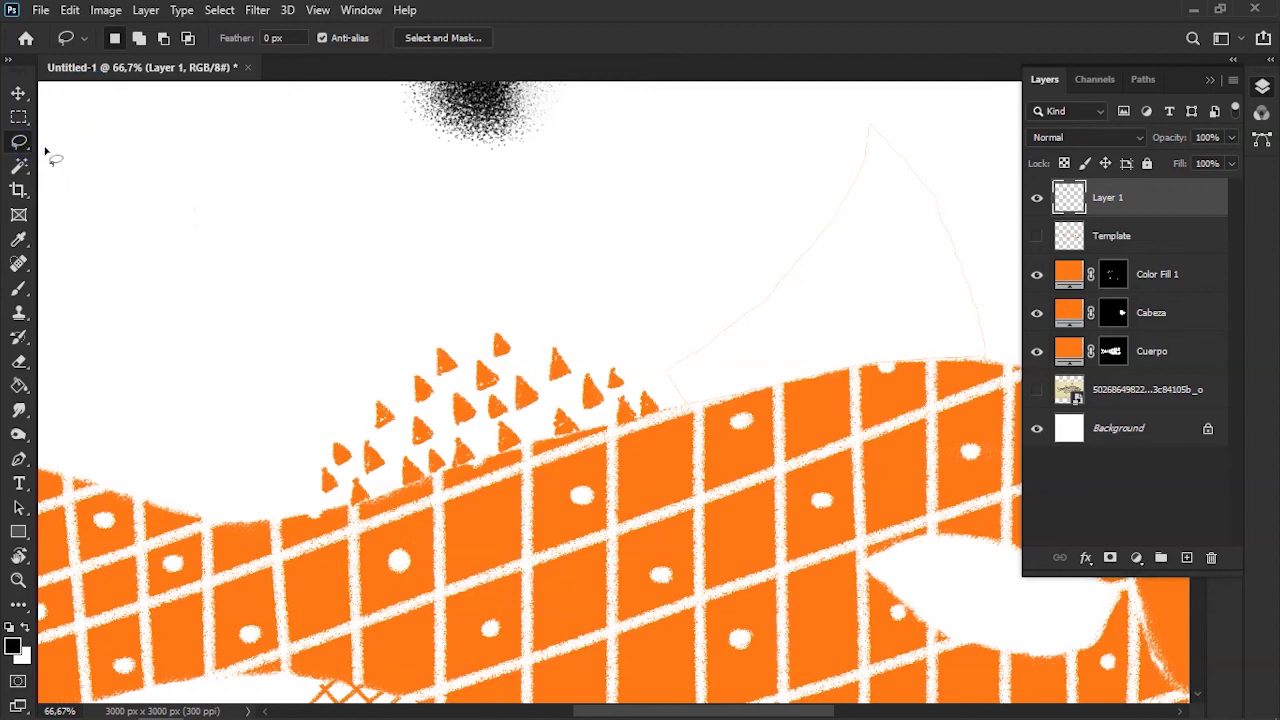
scroll(366, 120, down, 2)
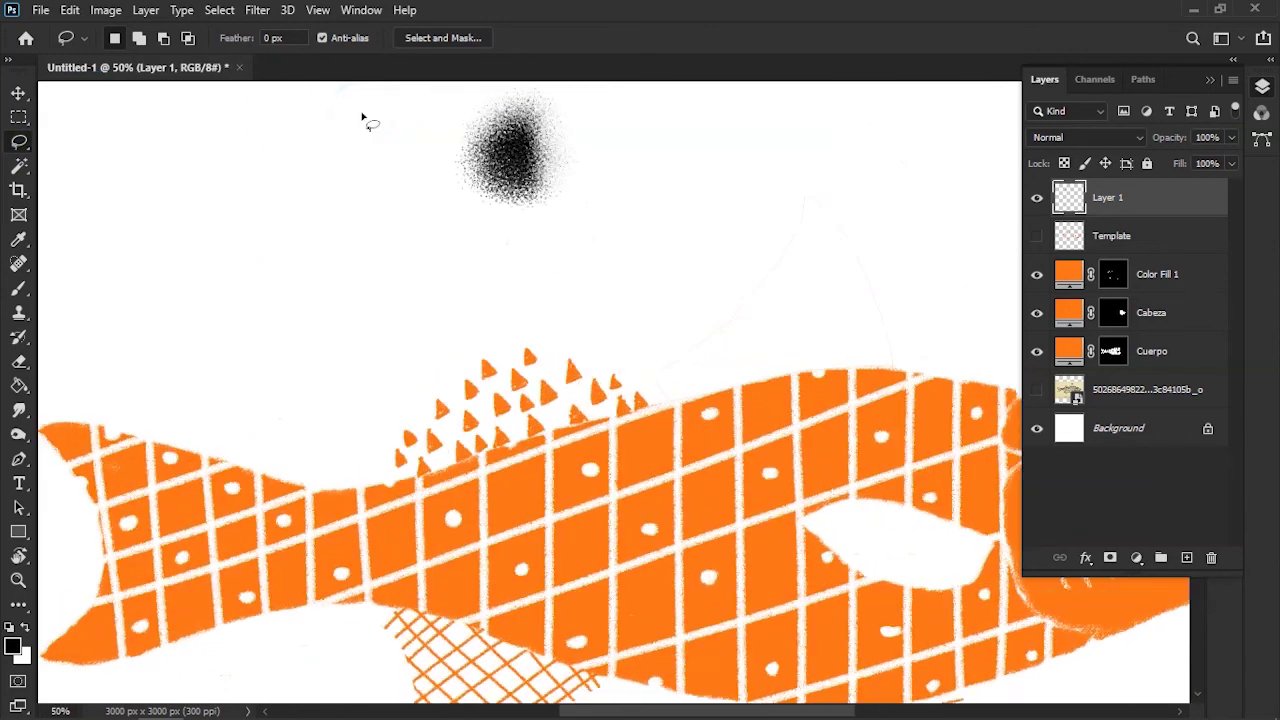
drag(484, 220, 480, 310)
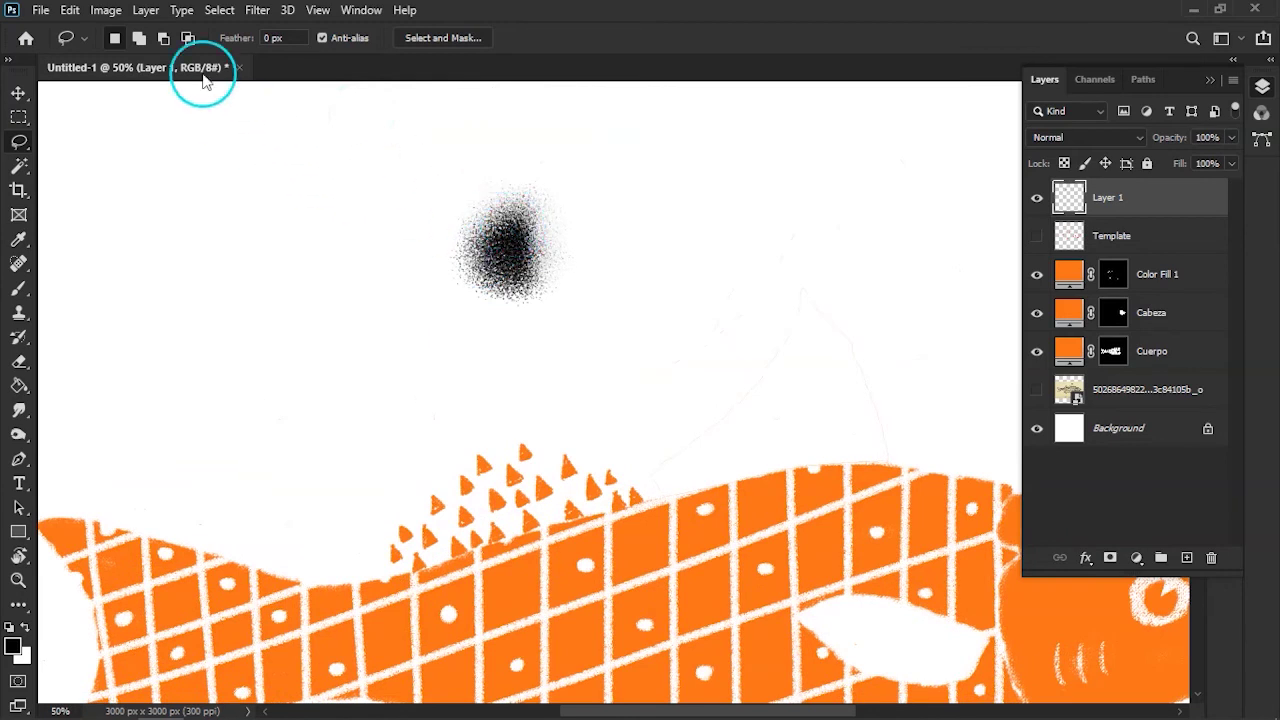
Switch back to the Brush with its blending mode set to Clear
key(b)
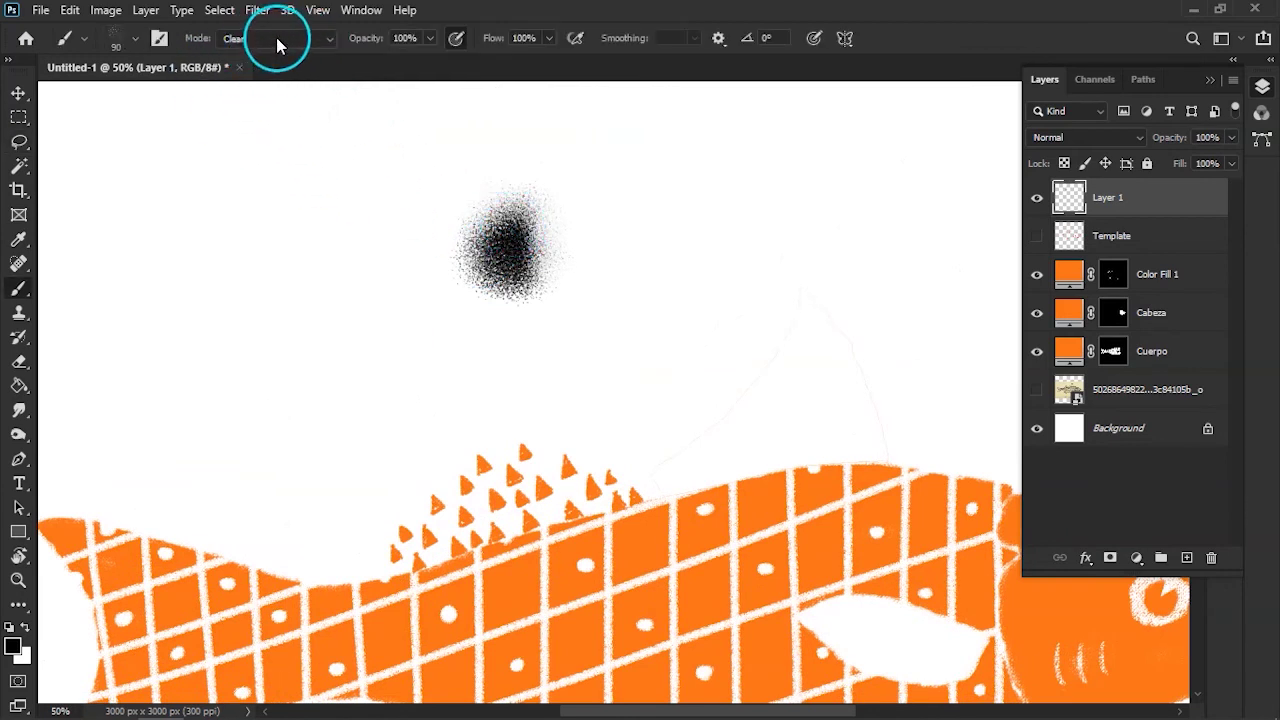
click(288, 38)
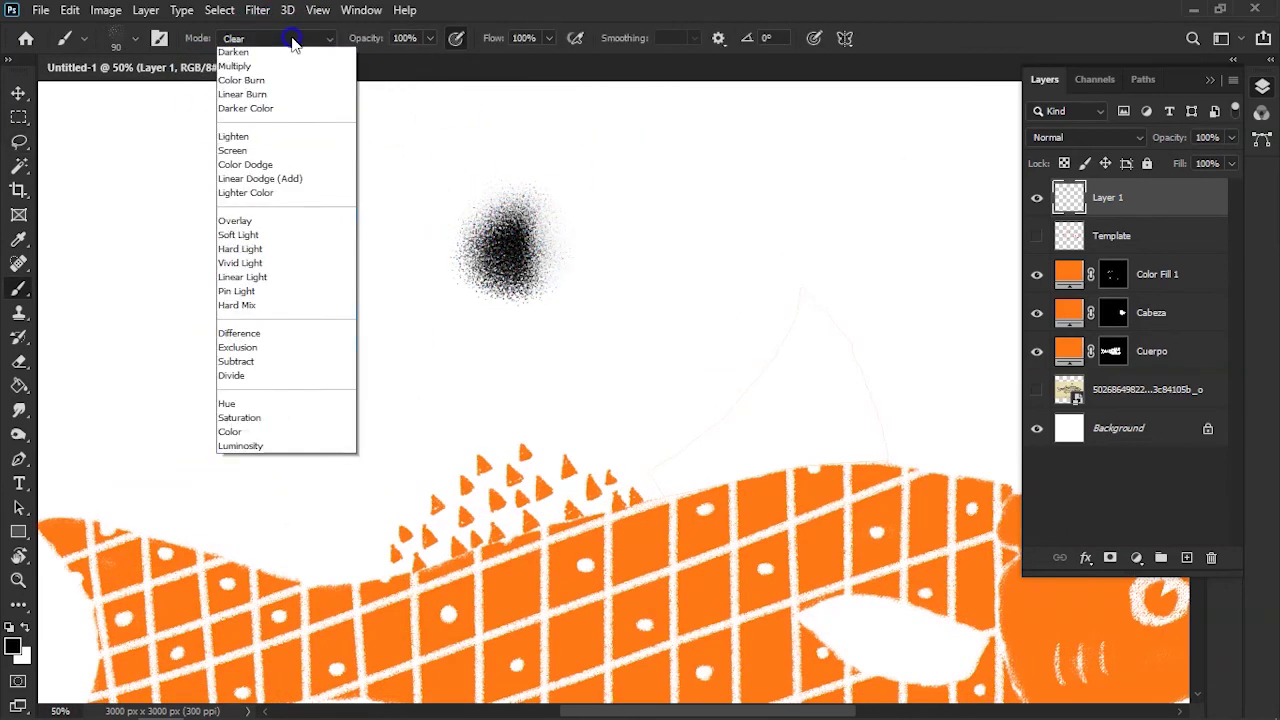
click(255, 56)
click(272, 38)
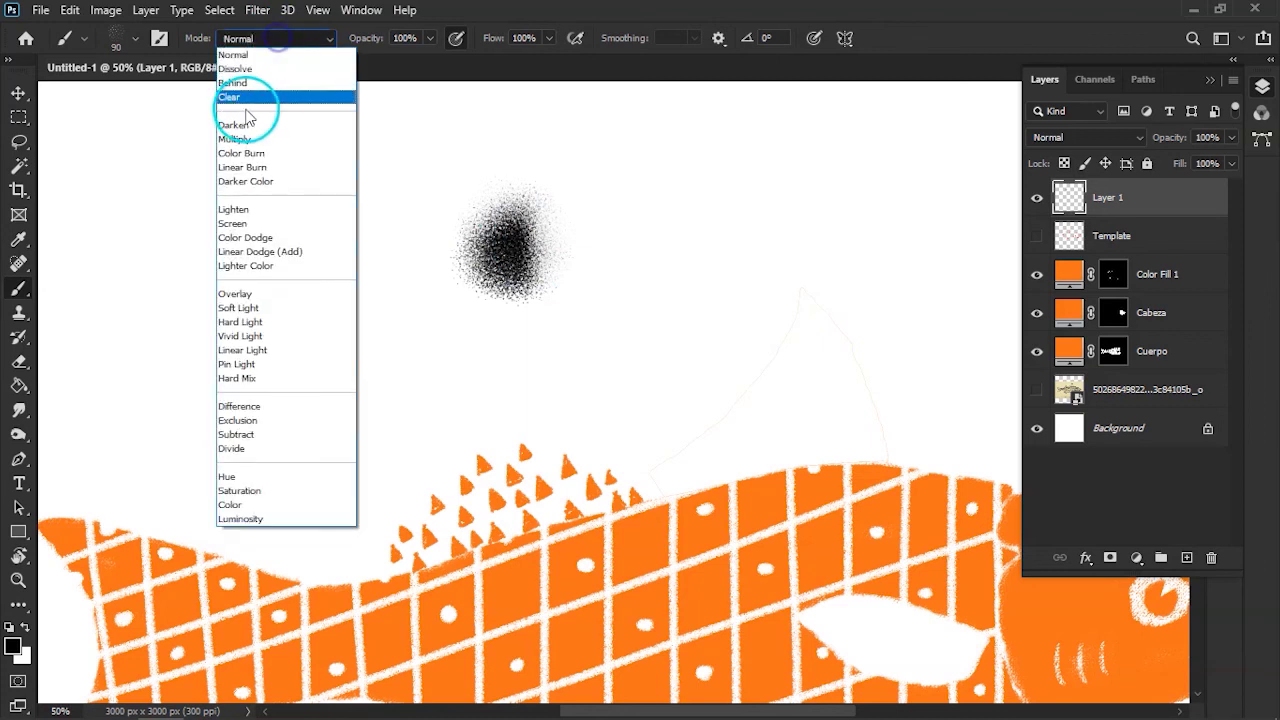
click(240, 94)
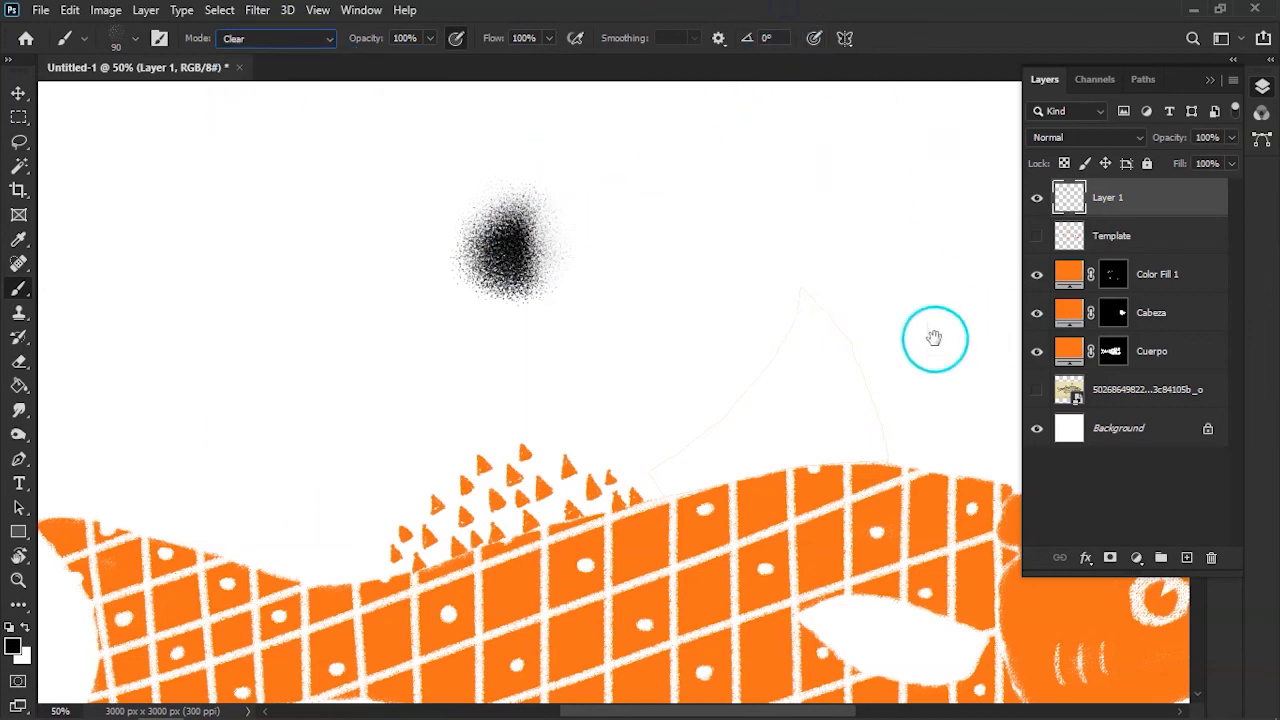
drag(738, 331, 563, 246)
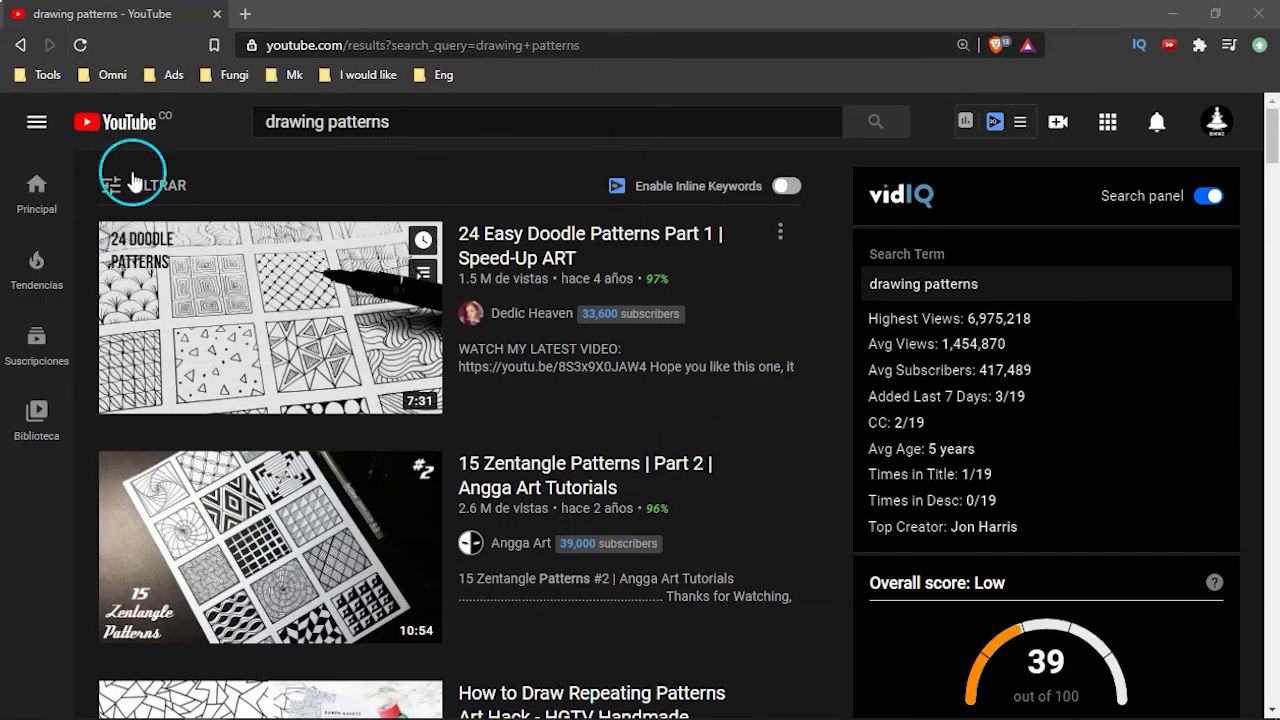
Select the 'drawing patterns' query and scroll through the doodle and zentangle video results
triple_click(414, 122)
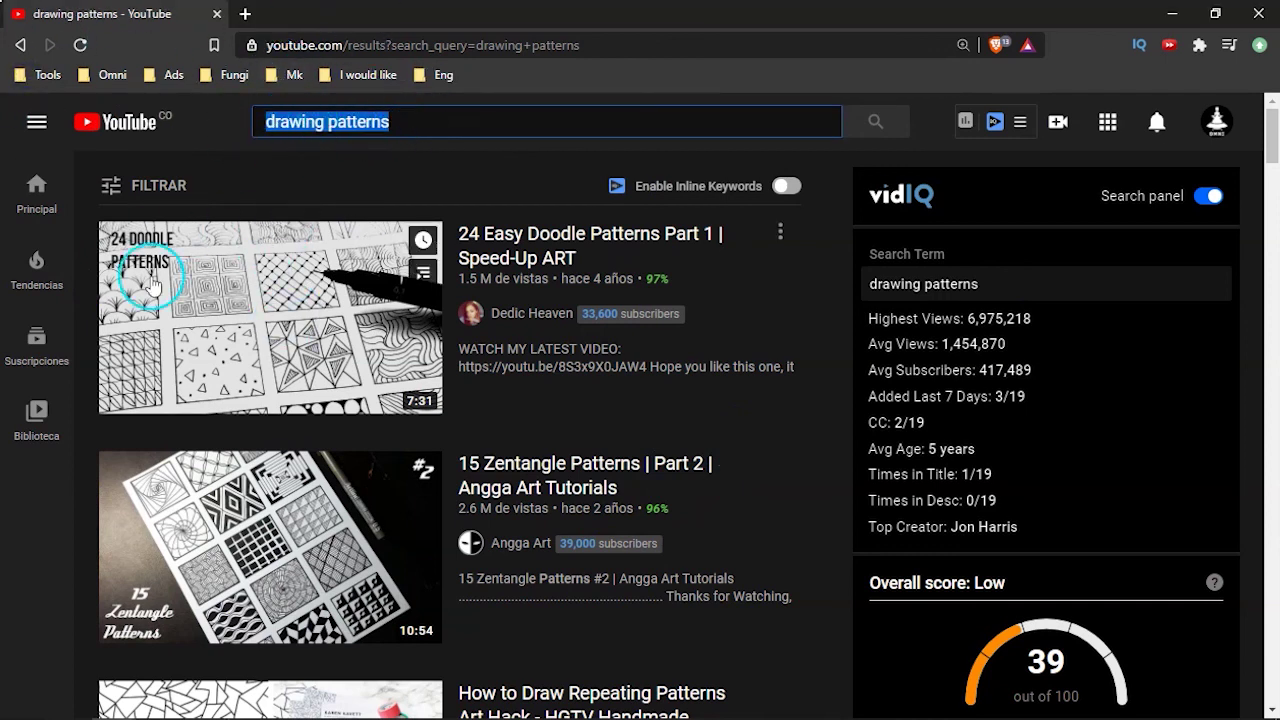
mouse_move(300, 275)
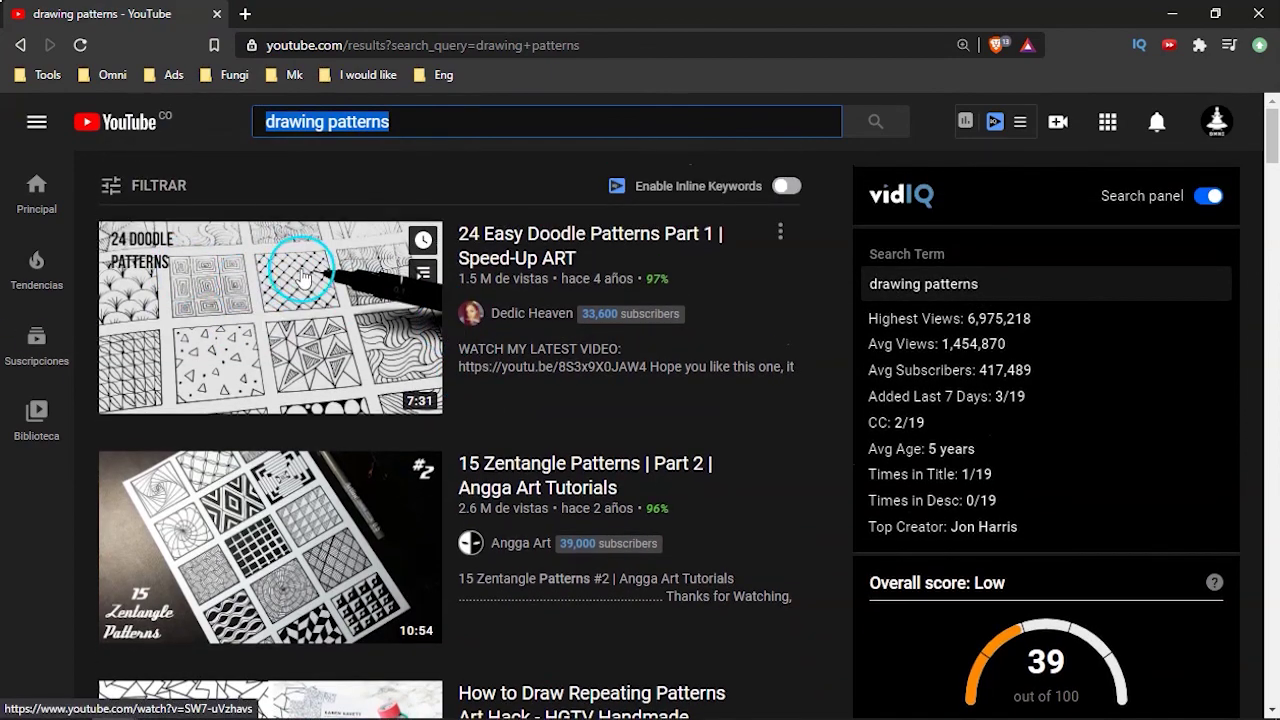
scroll(300, 290, down, 2)
scroll(350, 312, down, 2)
scroll(352, 305, down, 3)
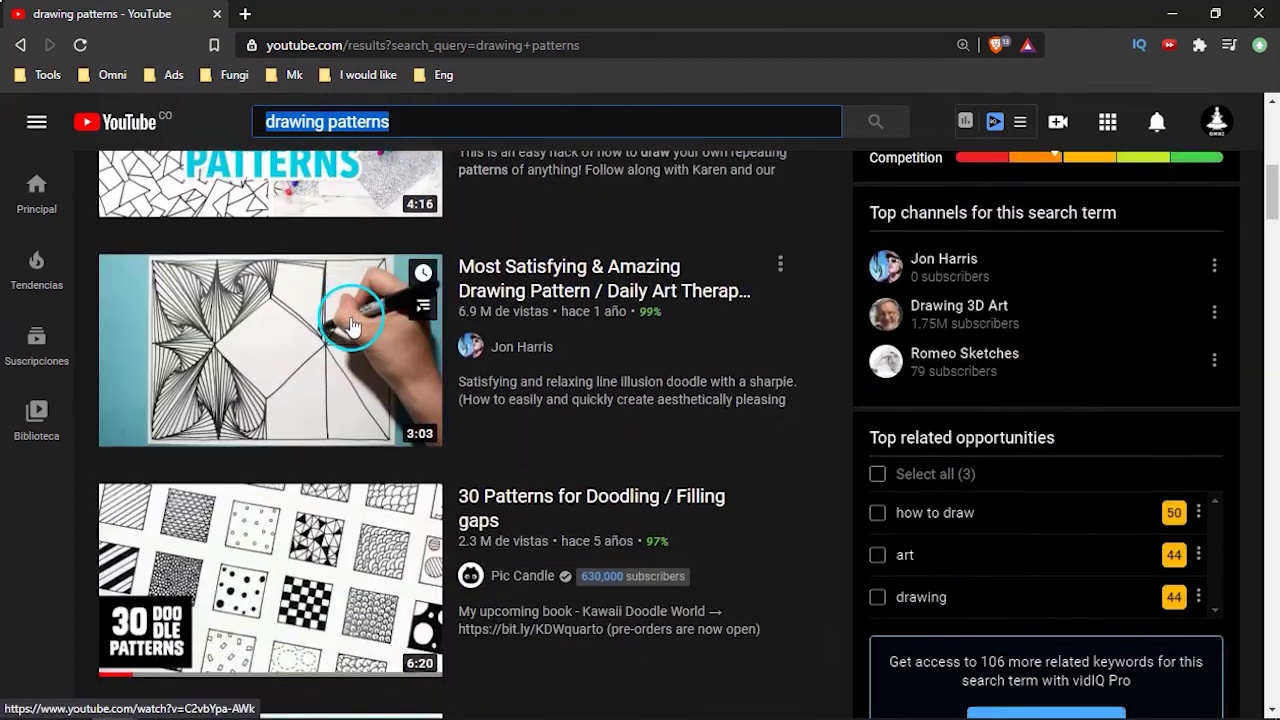
scroll(320, 280, down, 3)
scroll(510, 322, up, 3)
scroll(515, 325, up, 6)
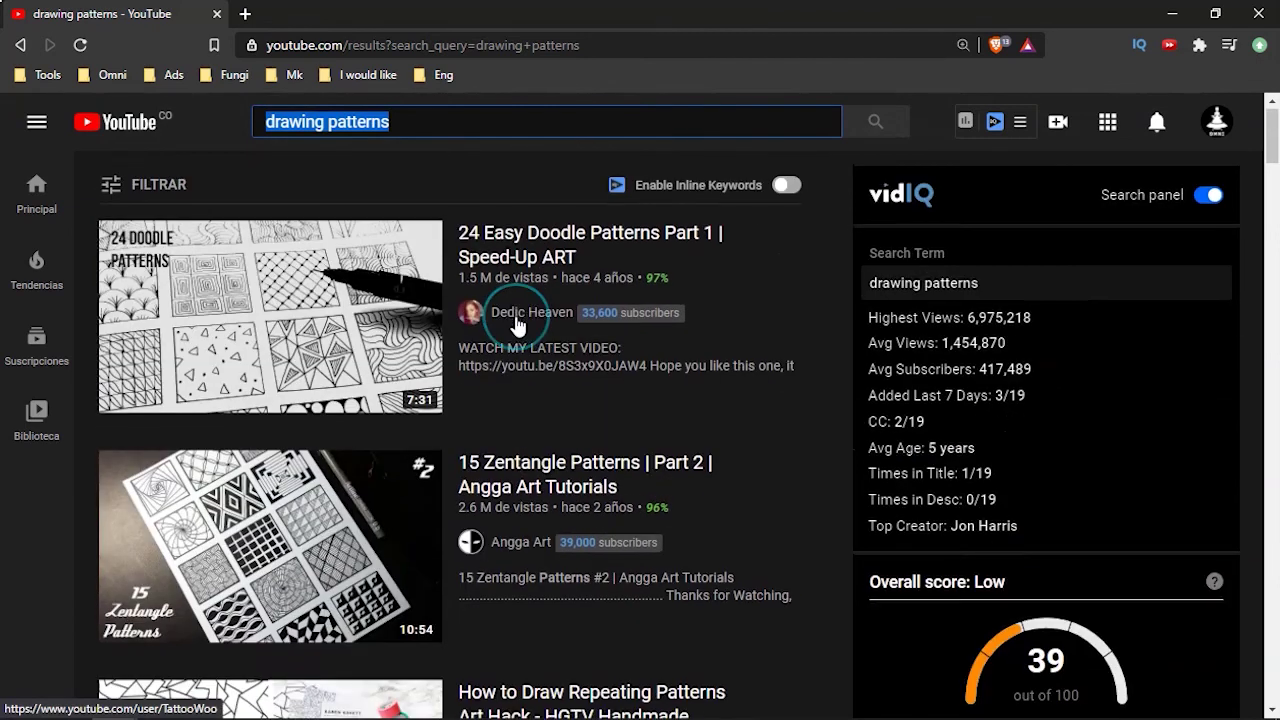